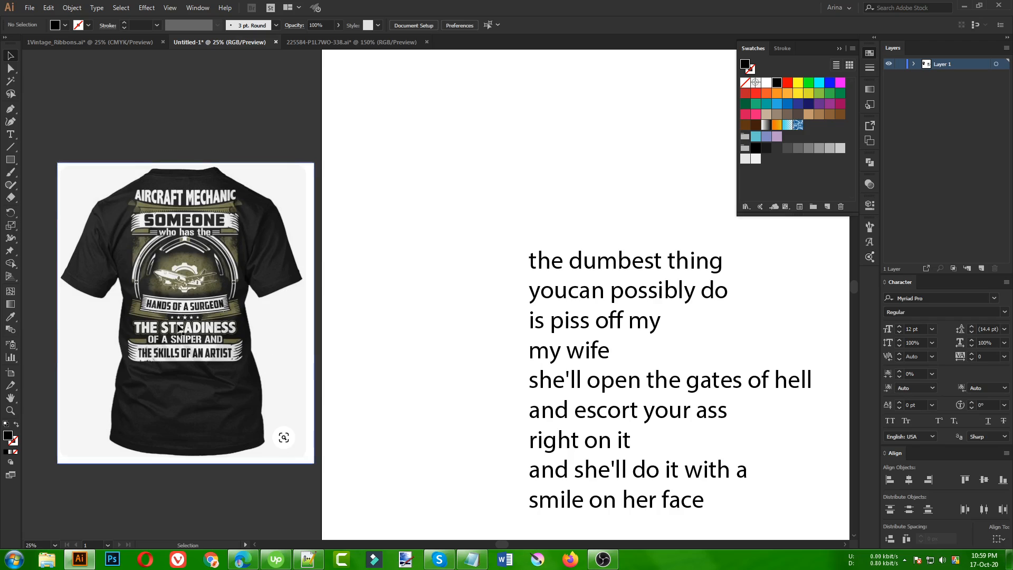
{"action": "scroll", "coordinate": [149, 319], "scroll_direction": "down", "scroll_amount": 1}
{"action": "scroll", "coordinate": [169, 273], "scroll_direction": "up", "scroll_amount": 1}
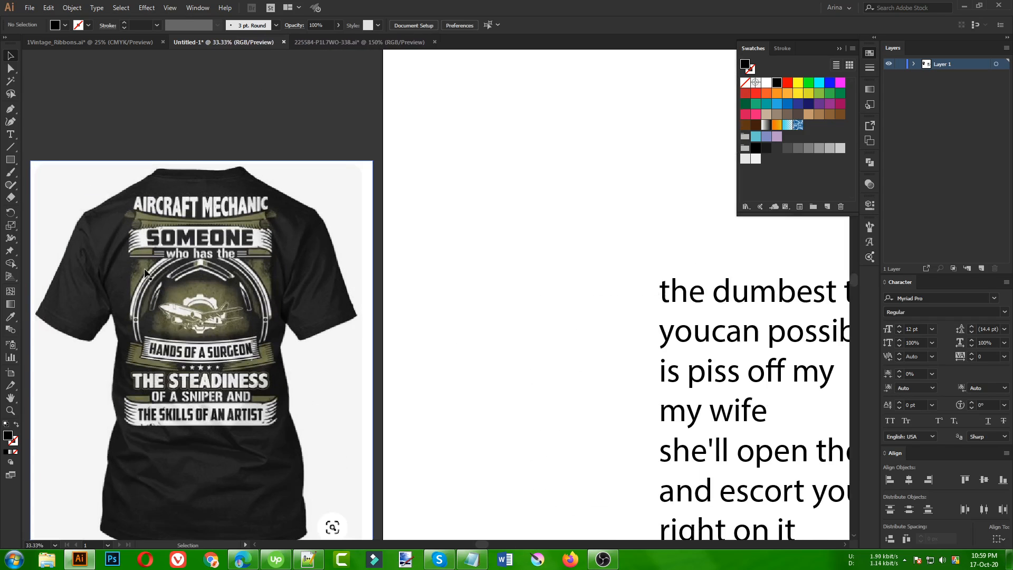
{"action": "scroll", "coordinate": [105, 253], "scroll_direction": "down", "scroll_amount": 2}
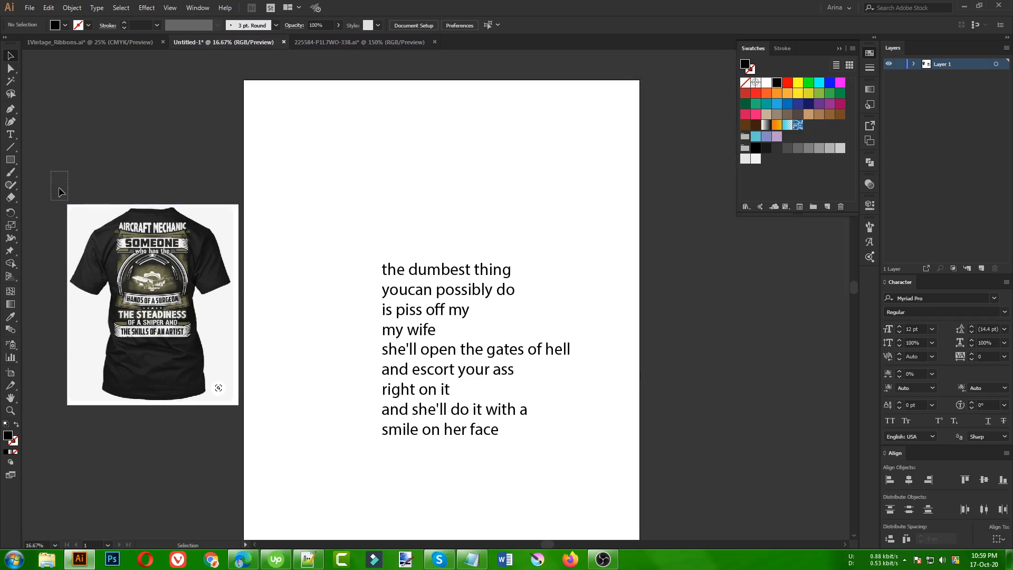
{"action": "left_click_drag", "start_coordinate": [51, 171], "coordinate": [264, 444]}
{"action": "left_click", "coordinate": [276, 323]}
{"action": "mouse_move", "coordinate": [58, 172]}
{"action": "left_mouse_down"}
{"action": "mouse_move", "coordinate": [275, 437]}
{"action": "mouse_move", "coordinate": [52, 178]}
{"action": "left_mouse_up"}
{"action": "left_click", "coordinate": [271, 417]}
{"action": "left_click", "coordinate": [283, 215]}
{"action": "left_click_drag", "start_coordinate": [296, 306], "coordinate": [309, 285]}
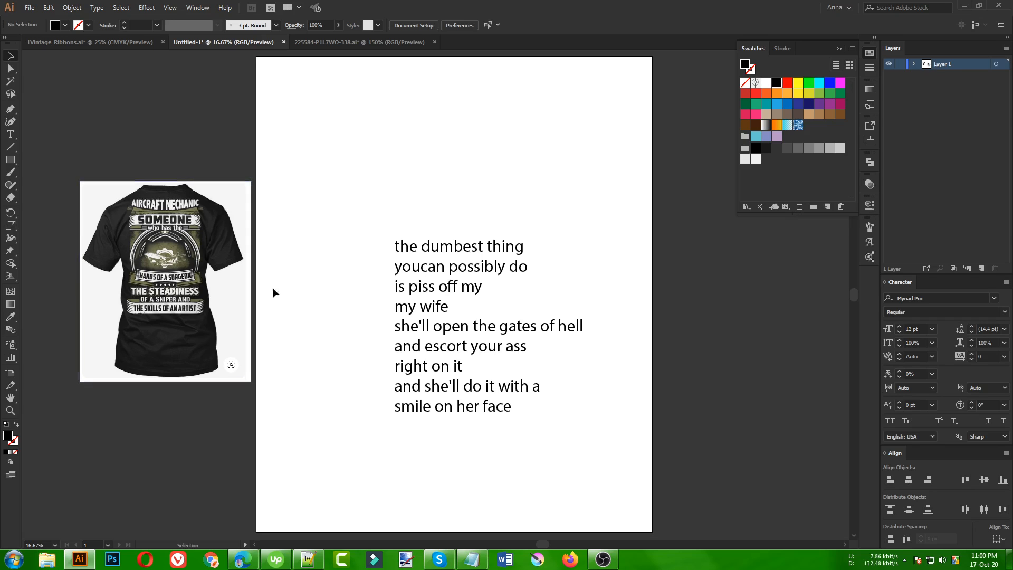
Step: Move the T-shirt reference image up and farther away from the artboard's left edge
{"action": "left_click_drag", "start_coordinate": [208, 293], "coordinate": [174, 274]}
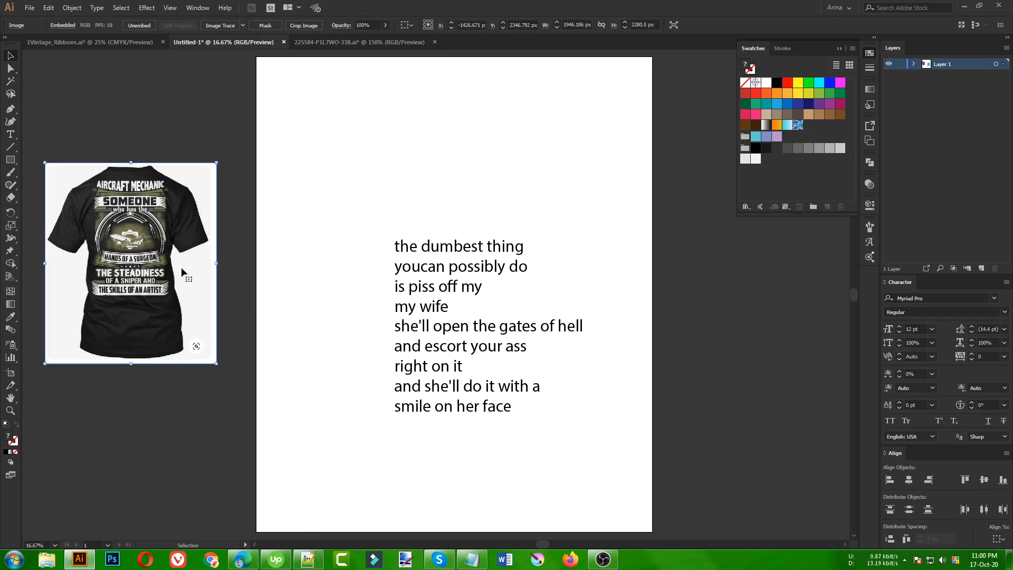
{"action": "left_click", "coordinate": [298, 281]}
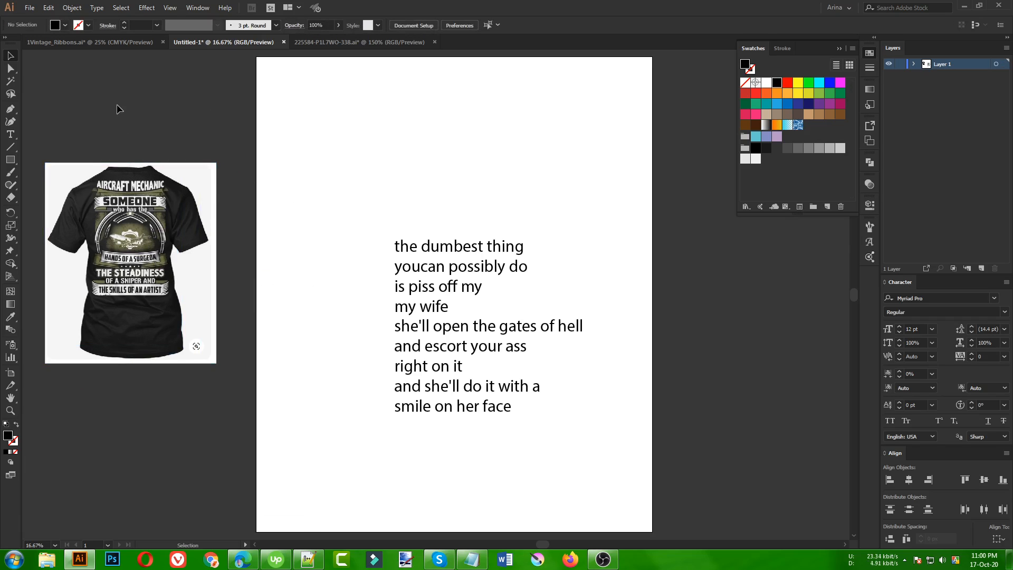
Step: Review the artwork in the vintage ribbons and grim reaper documents and return to the untitled T-shirt design
{"action": "left_click", "coordinate": [107, 44]}
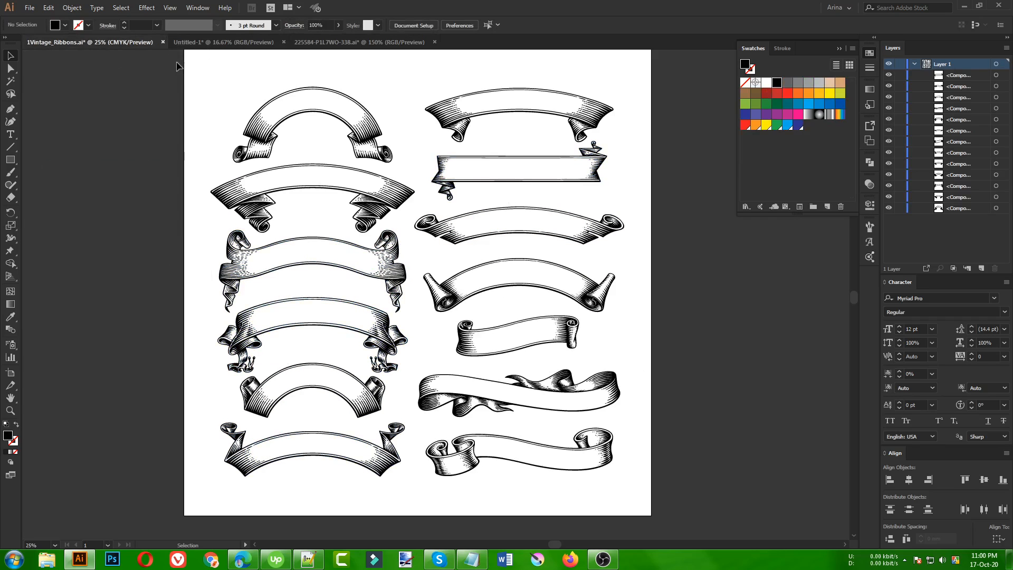
{"action": "left_click_drag", "start_coordinate": [176, 66], "coordinate": [666, 395]}
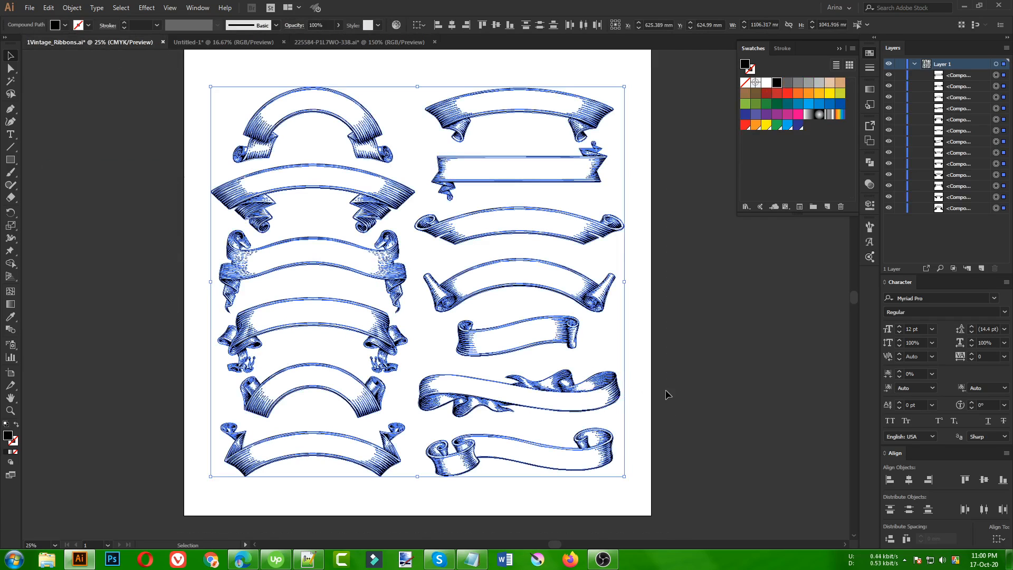
{"action": "left_click", "coordinate": [176, 142]}
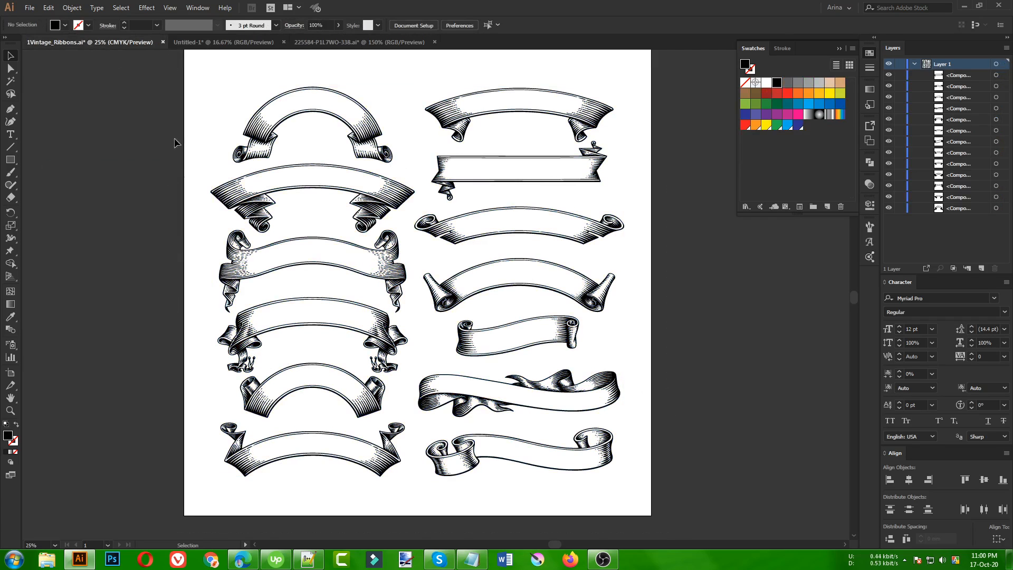
{"action": "left_click", "coordinate": [212, 43]}
{"action": "left_click", "coordinate": [352, 42]}
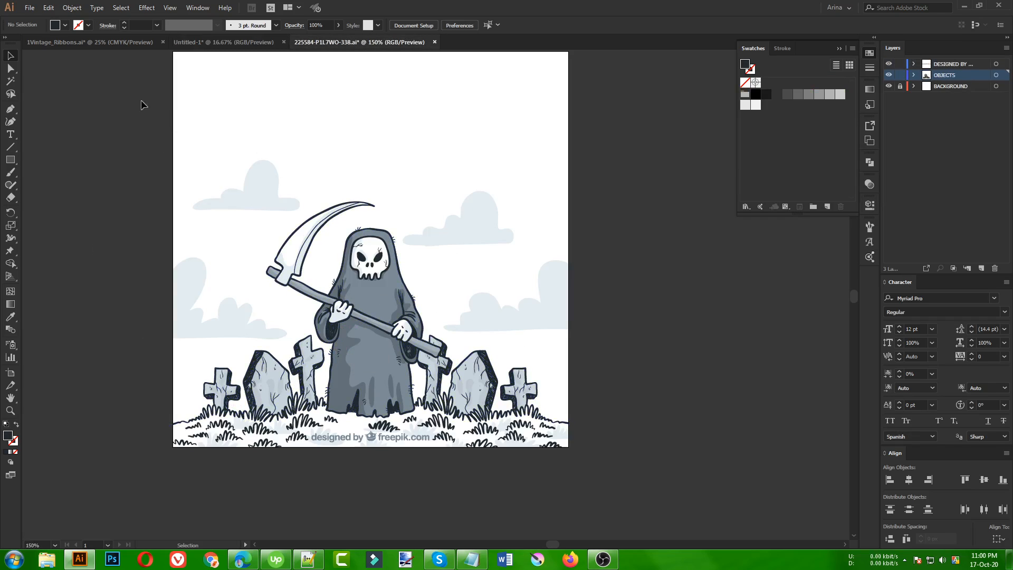
{"action": "left_click", "coordinate": [186, 44]}
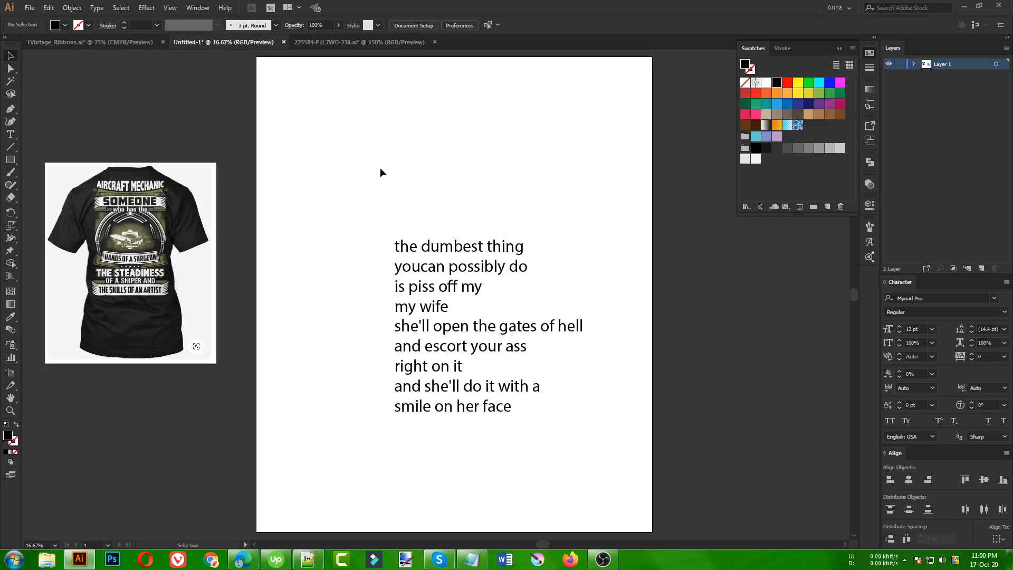
Step: Move the quote text up and left on the artboard and correct "youcan" to "you can" in the second line
{"action": "left_click_drag", "start_coordinate": [506, 333], "coordinate": [430, 273]}
{"action": "left_click", "coordinate": [550, 203]}
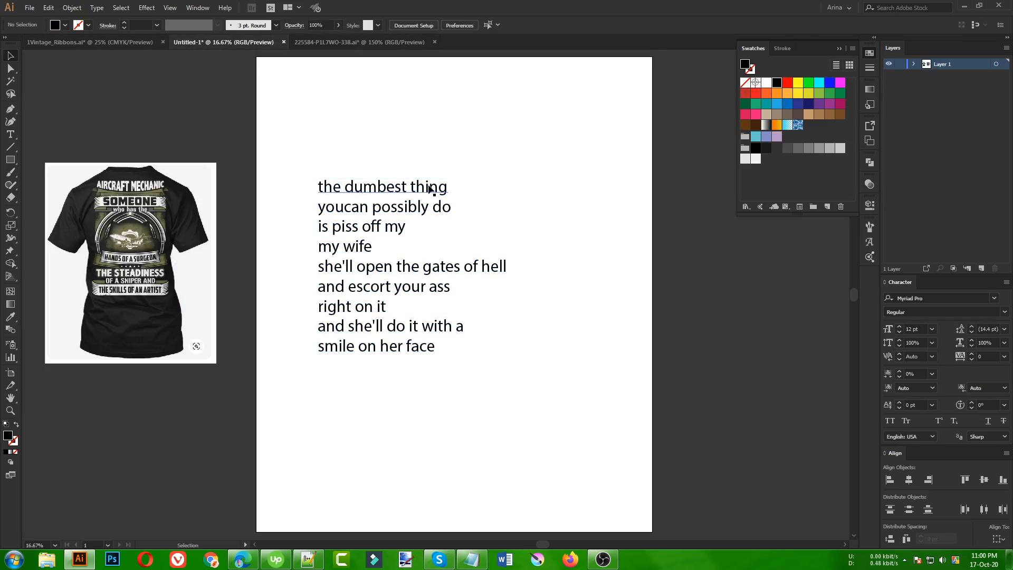
{"action": "double_click", "coordinate": [348, 210]}
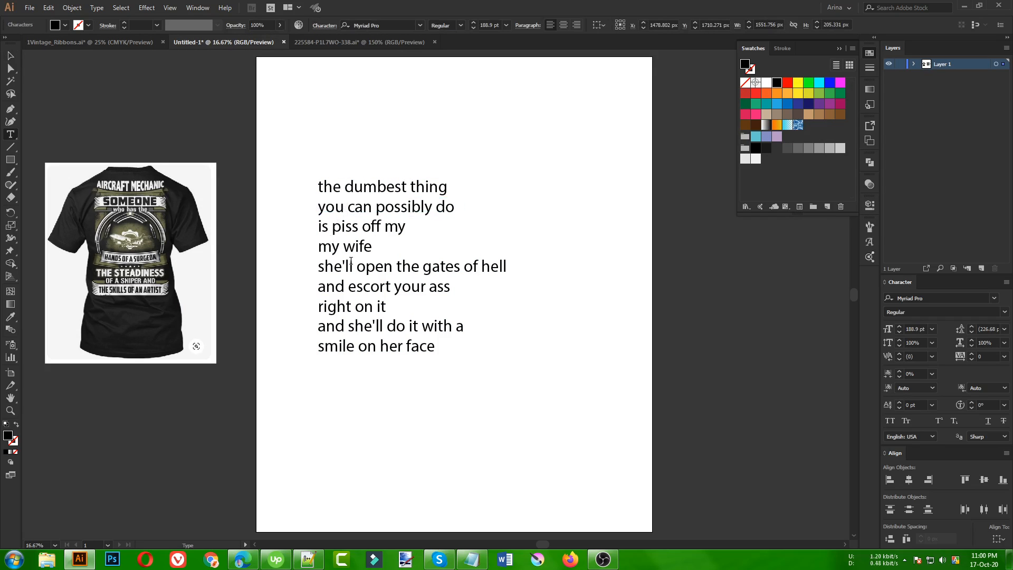
{"action": "left_click", "coordinate": [11, 55]}
Step: Select all the quote lines and shift them together slightly right and down on the artboard
{"action": "left_click_drag", "start_coordinate": [293, 133], "coordinate": [537, 429]}
{"action": "mouse_move", "coordinate": [402, 268]}
{"action": "left_mouse_down"}
{"action": "mouse_move", "coordinate": [409, 206]}
{"action": "mouse_move", "coordinate": [411, 270]}
{"action": "left_mouse_up"}
{"action": "left_click", "coordinate": [593, 208]}
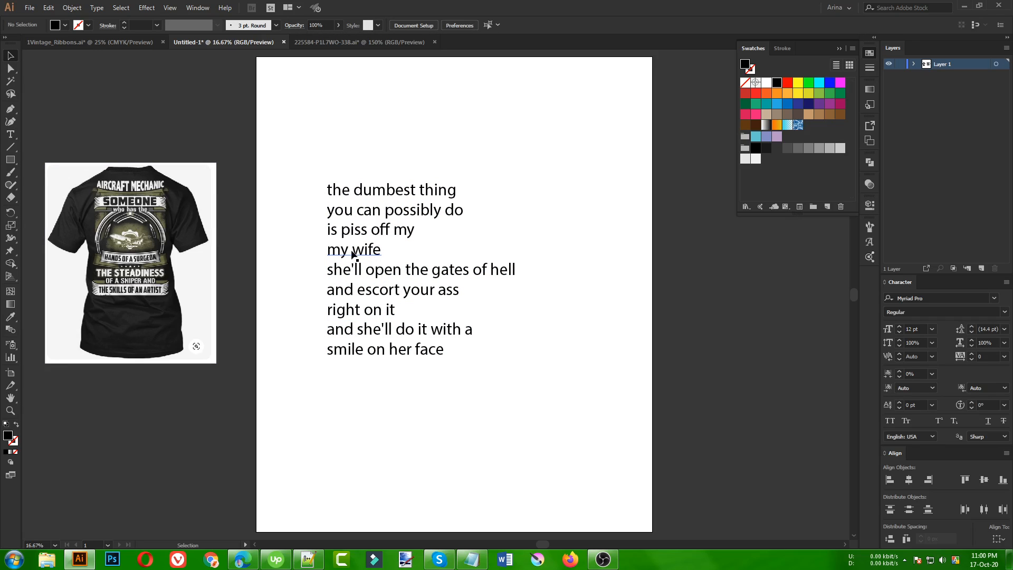
Step: Replace the word "my" with "Nurse" in the fourth quote line so it reads "Nurse wife"
{"action": "key", "text": "t"}
{"action": "left_click_drag", "start_coordinate": [348, 251], "coordinate": [324, 253]}
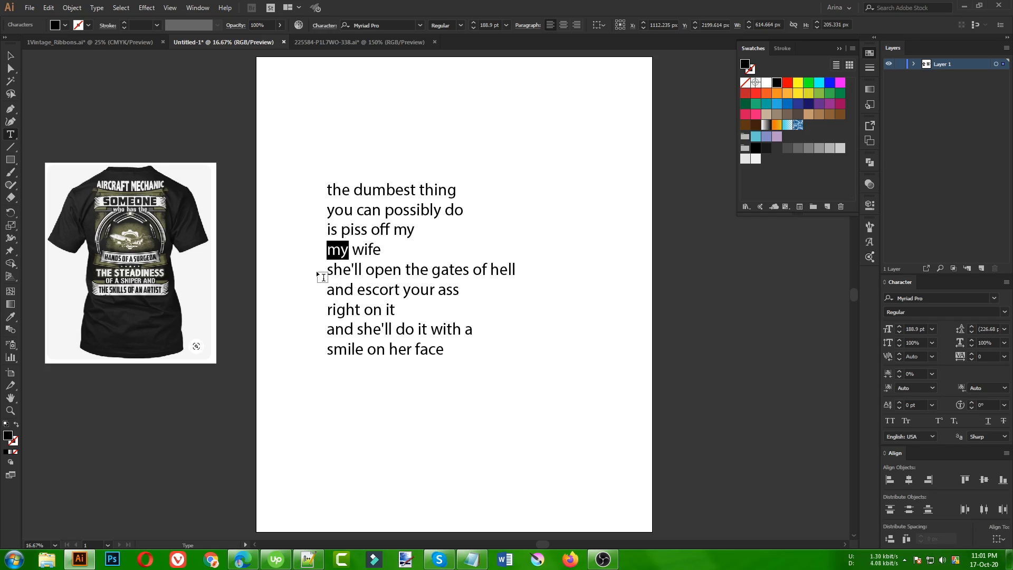
{"action": "type", "text": "Nurse"}
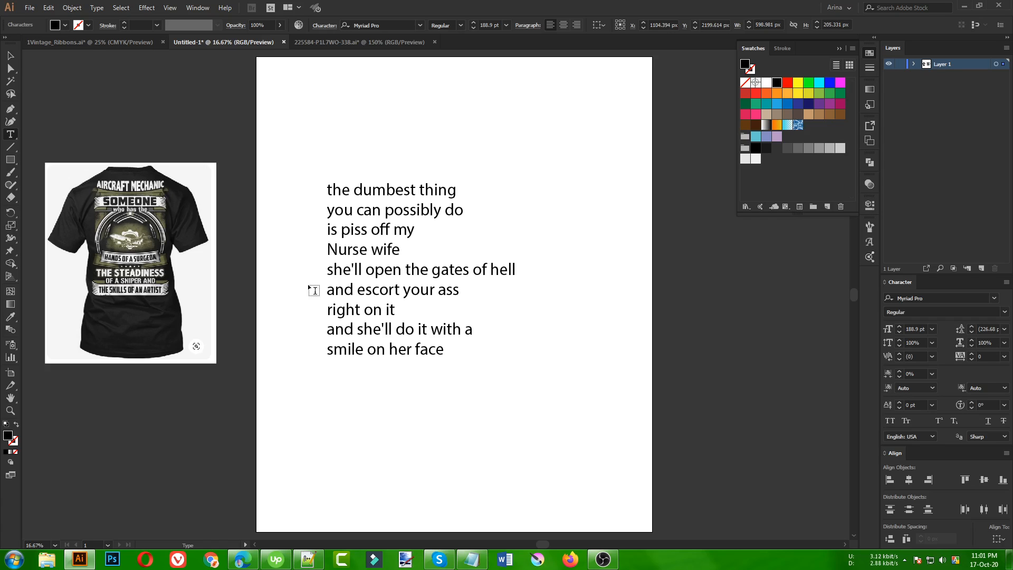
{"action": "left_click", "coordinate": [9, 57]}
{"action": "left_click", "coordinate": [425, 146]}
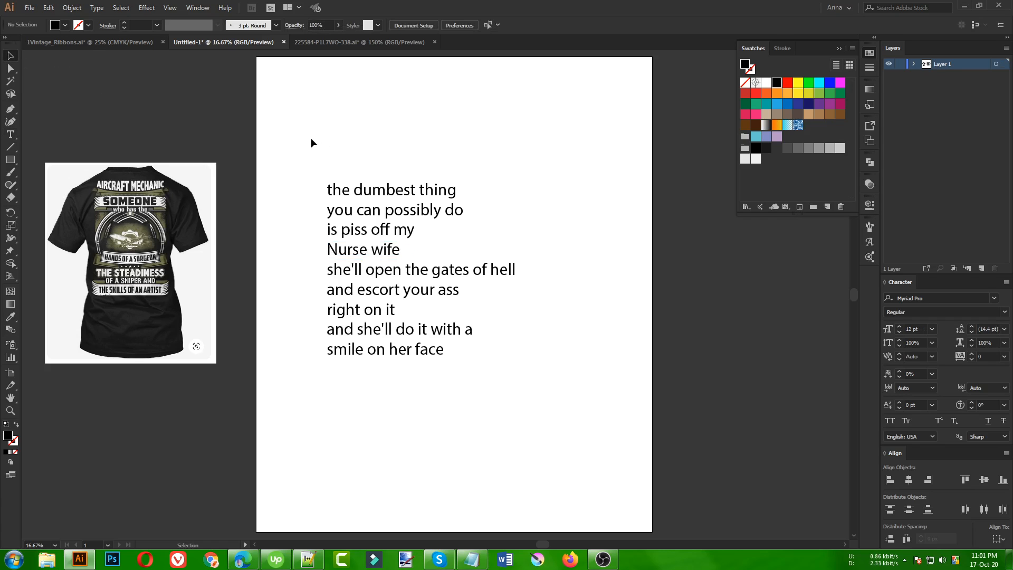
{"action": "left_click_drag", "start_coordinate": [311, 139], "coordinate": [609, 425]}
{"action": "left_click", "coordinate": [488, 404]}
{"action": "left_click_drag", "start_coordinate": [280, 117], "coordinate": [601, 490]}
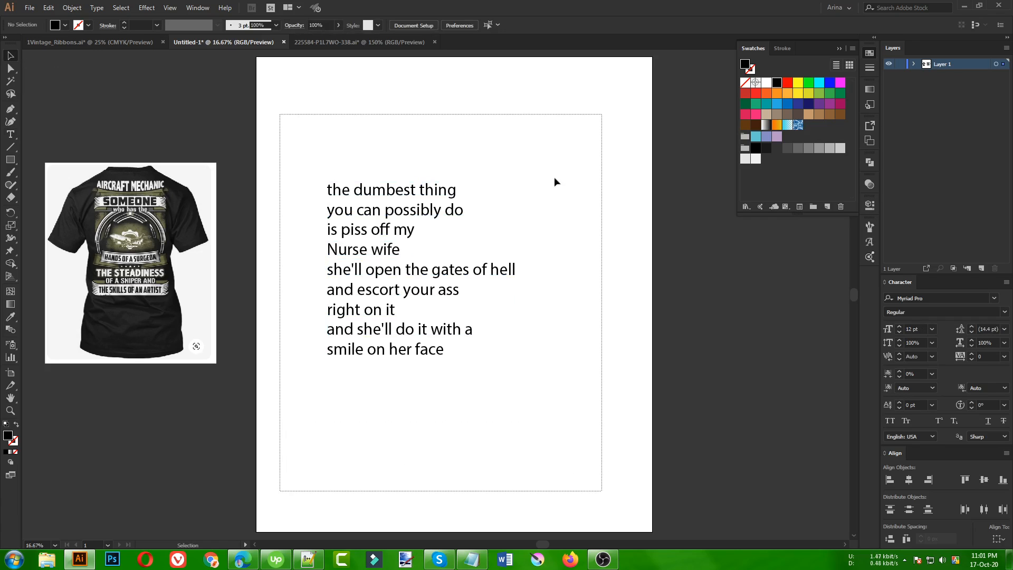
{"action": "left_click_drag", "start_coordinate": [301, 144], "coordinate": [554, 419]}
{"action": "left_click", "coordinate": [285, 241]}
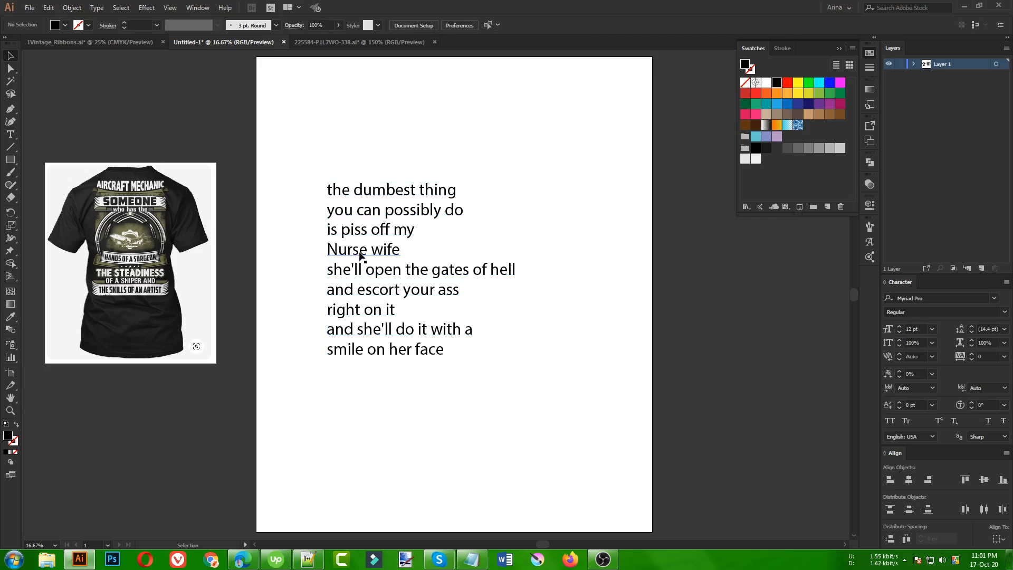
{"action": "left_click", "coordinate": [364, 253]}
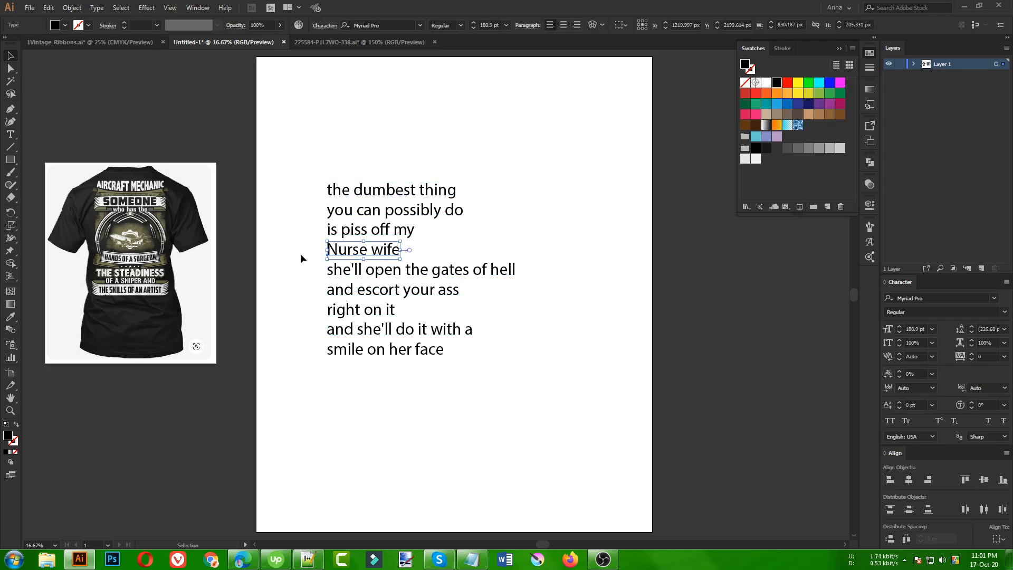
{"action": "left_click_drag", "start_coordinate": [287, 146], "coordinate": [602, 472]}
{"action": "left_click", "coordinate": [319, 264]}
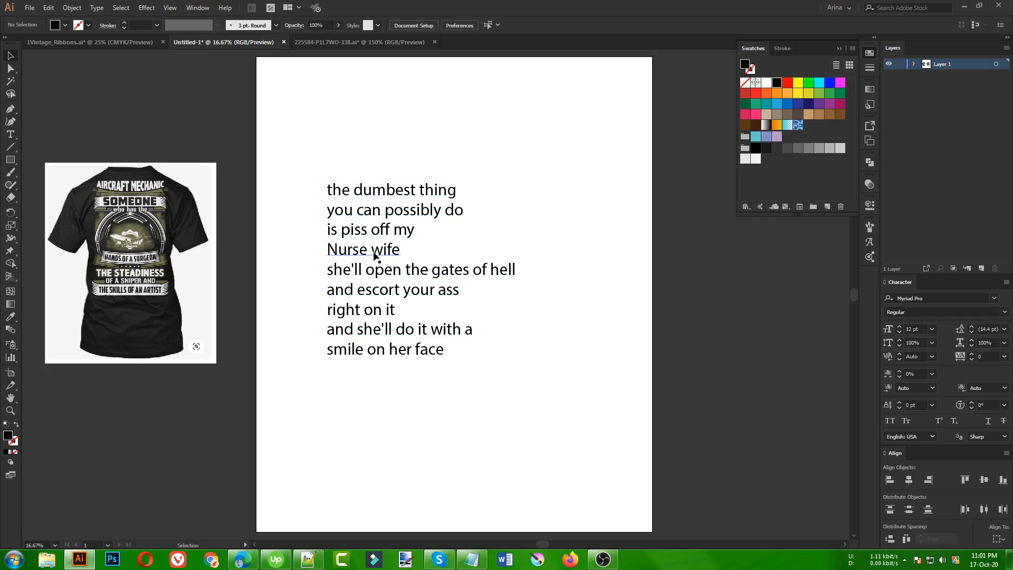
{"action": "left_click", "coordinate": [364, 255]}
{"action": "left_click", "coordinate": [301, 253]}
{"action": "left_click_drag", "start_coordinate": [300, 137], "coordinate": [562, 448]}
{"action": "left_click_drag", "start_coordinate": [282, 139], "coordinate": [596, 436]}
{"action": "left_click", "coordinate": [565, 271]}
Step: Move all the quote lines together down and right, toward the right side of the artboard
{"action": "left_click_drag", "start_coordinate": [524, 142], "coordinate": [291, 447]}
{"action": "left_click_drag", "start_coordinate": [393, 323], "coordinate": [498, 388]}
{"action": "left_click", "coordinate": [621, 279]}
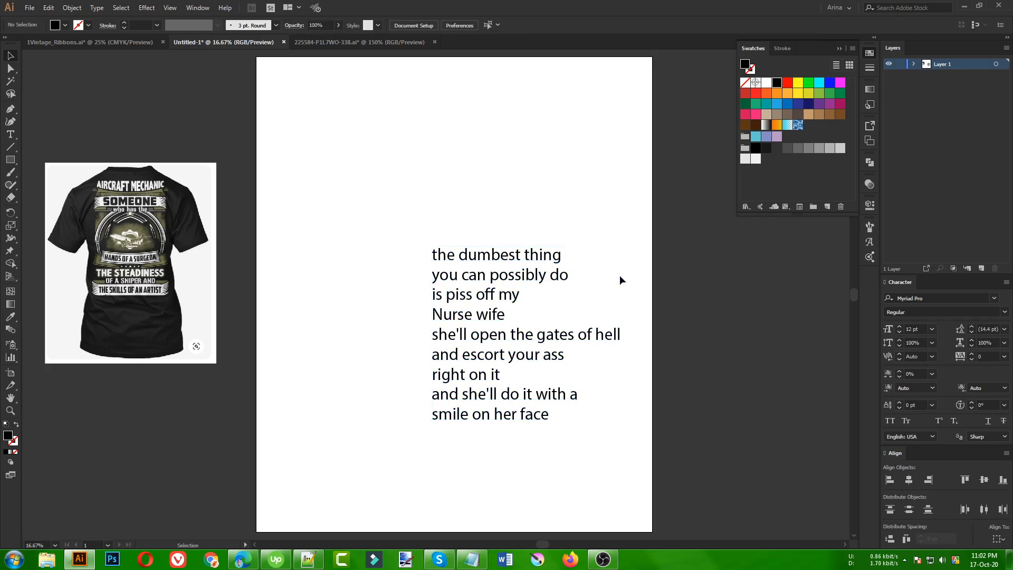
Step: Switch to the grim reaper illustration document and look over its artwork
{"action": "left_click", "coordinate": [320, 44]}
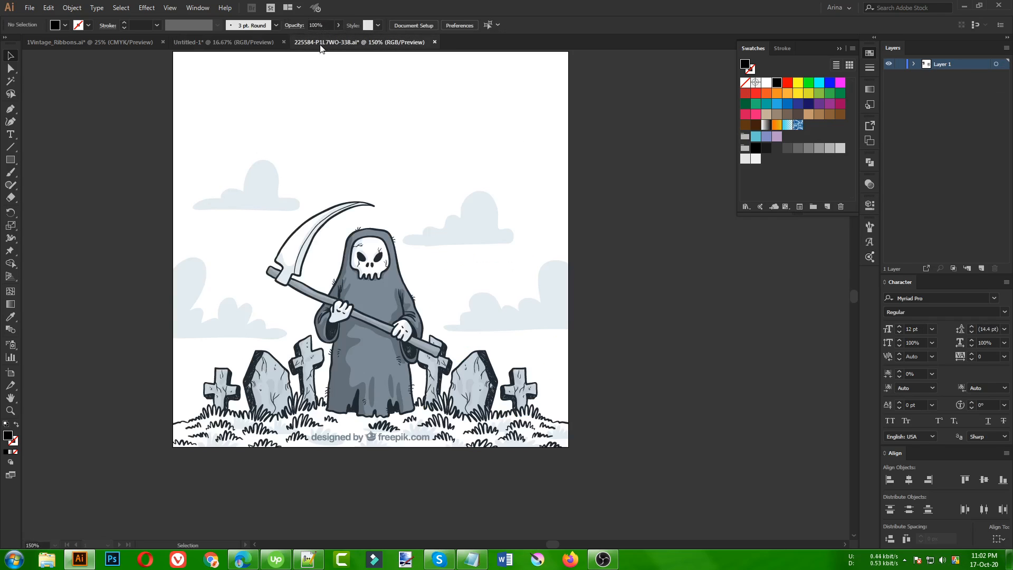
{"action": "left_click", "coordinate": [246, 567]}
{"action": "left_click", "coordinate": [670, 6]}
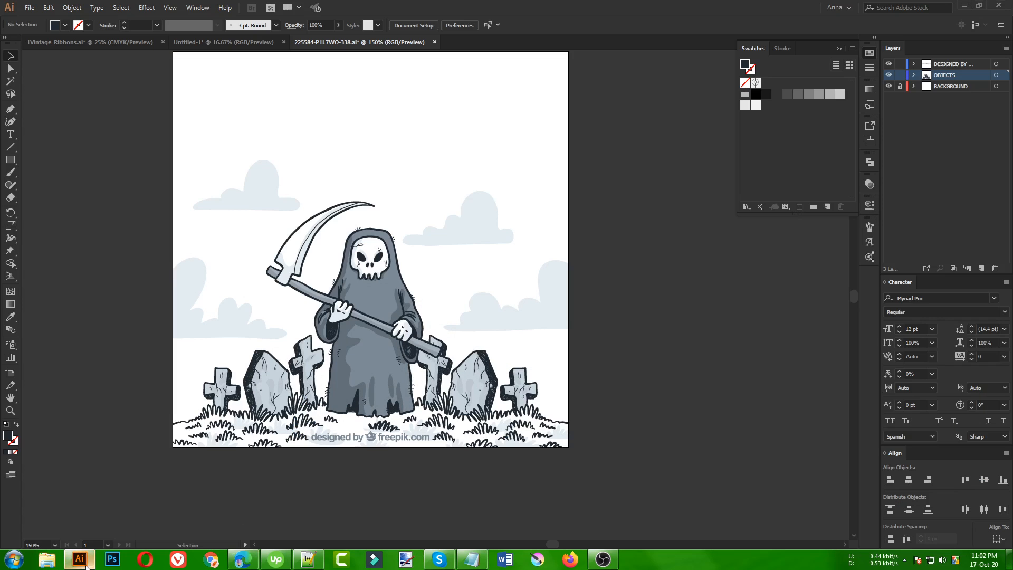
{"action": "left_click", "coordinate": [79, 559]}
{"action": "scroll", "coordinate": [334, 300], "scroll_direction": "down", "scroll_amount": 1}
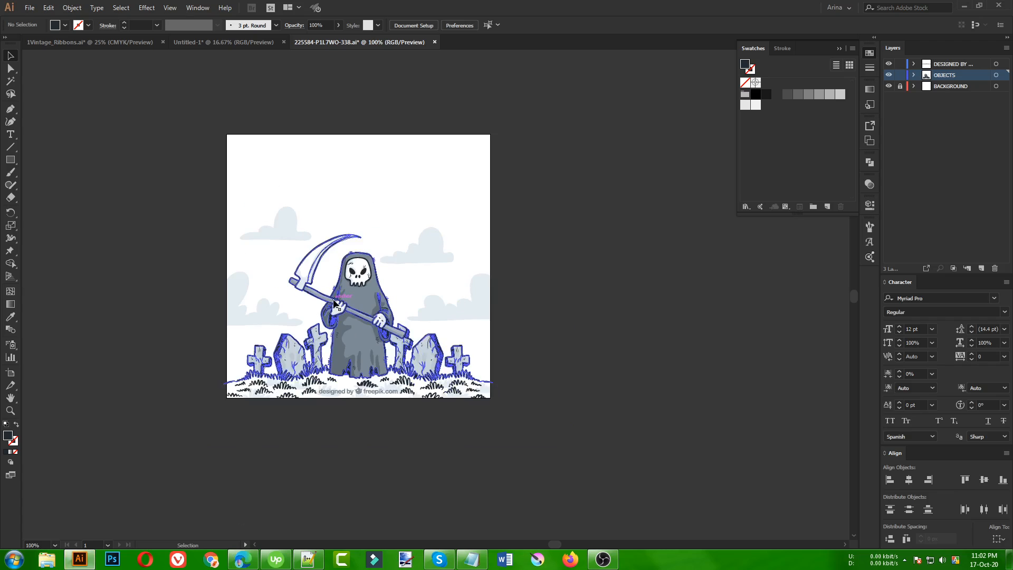
{"action": "scroll", "coordinate": [385, 346], "scroll_direction": "up", "scroll_amount": 2}
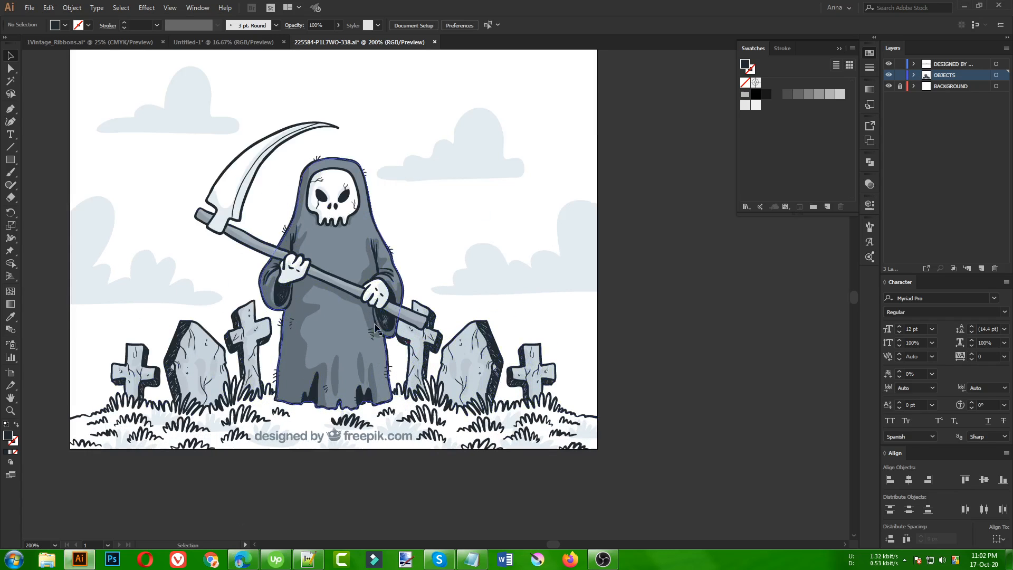
Step: Try to move the reaper artwork inside its isolated clip group, undo the move and exit isolation
{"action": "double_click", "coordinate": [346, 201]}
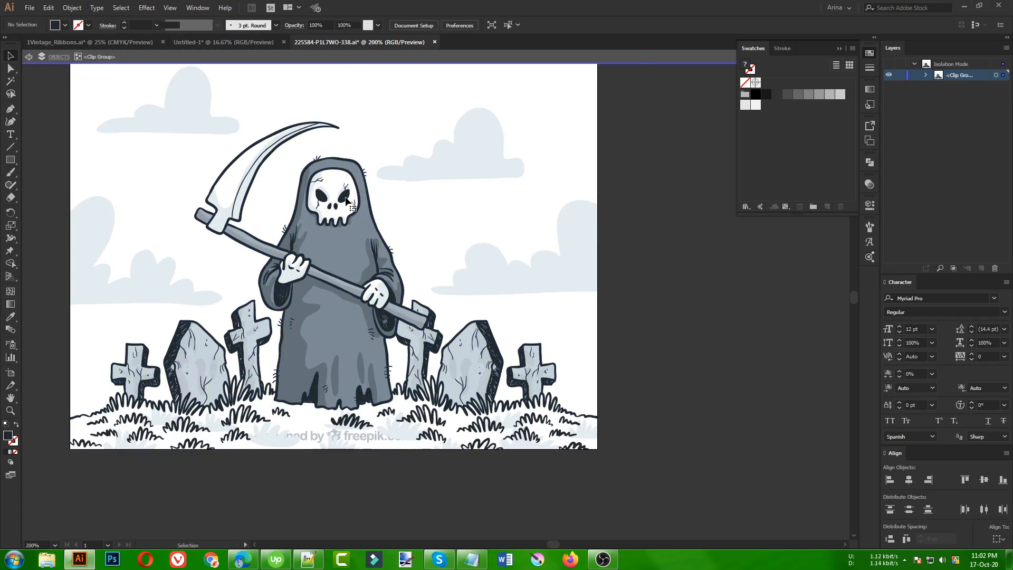
{"action": "left_click", "coordinate": [346, 202]}
{"action": "scroll", "coordinate": [344, 201], "scroll_direction": "down", "scroll_amount": 1}
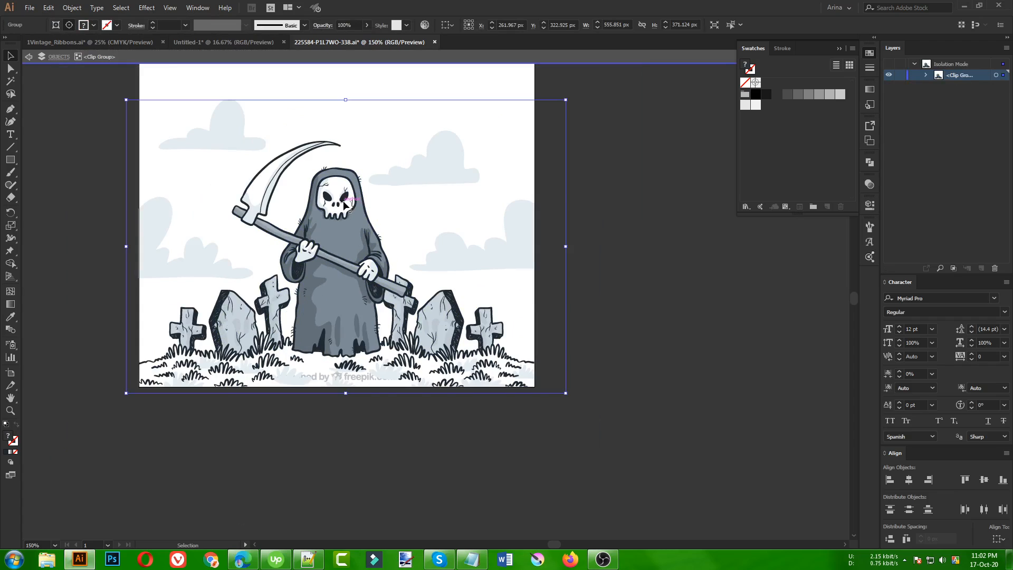
{"action": "left_click_drag", "start_coordinate": [344, 202], "coordinate": [645, 333]}
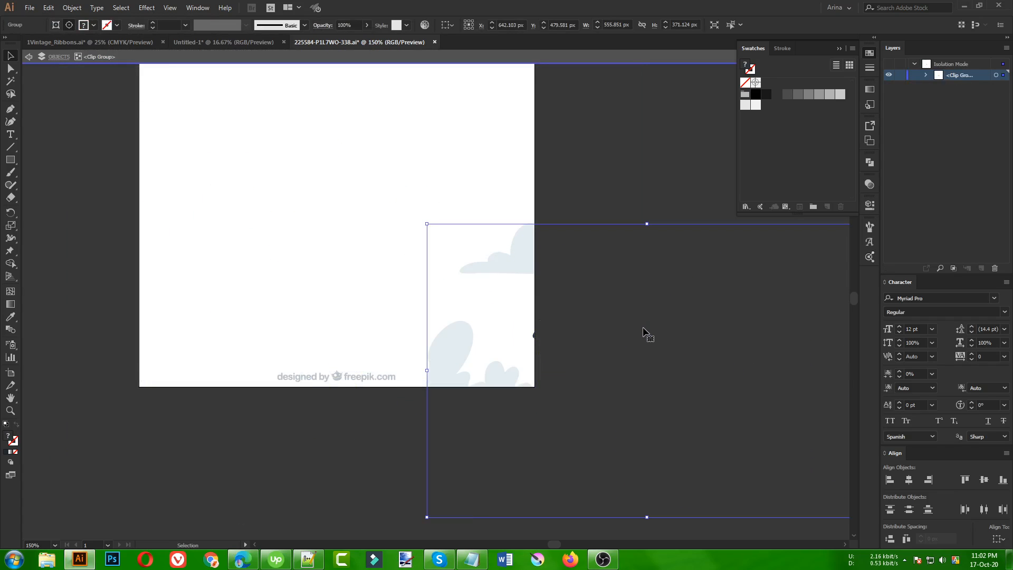
{"action": "key", "text": "ctrl+z"}
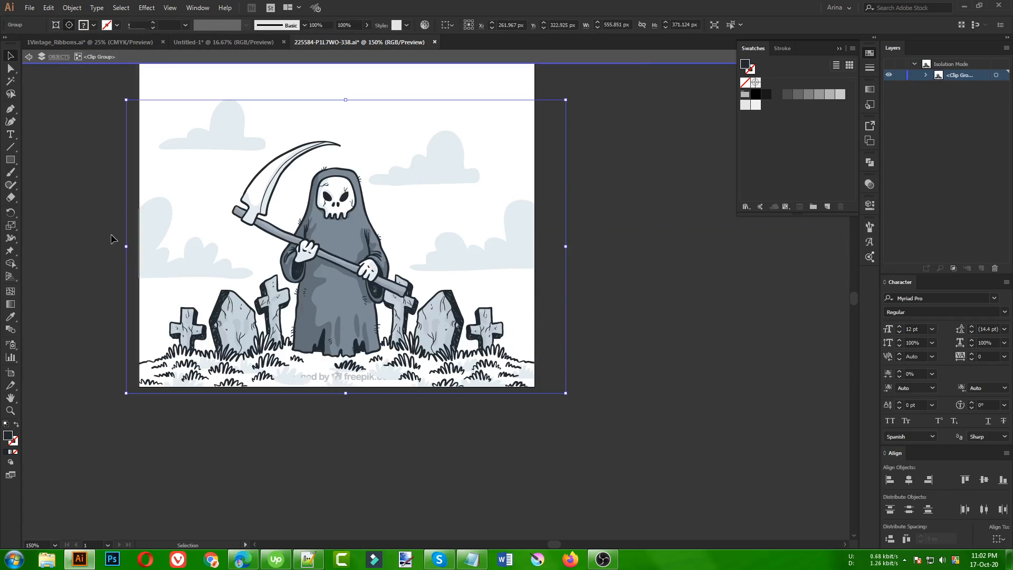
{"action": "left_click", "coordinate": [112, 239]}
{"action": "double_click", "coordinate": [113, 221]}
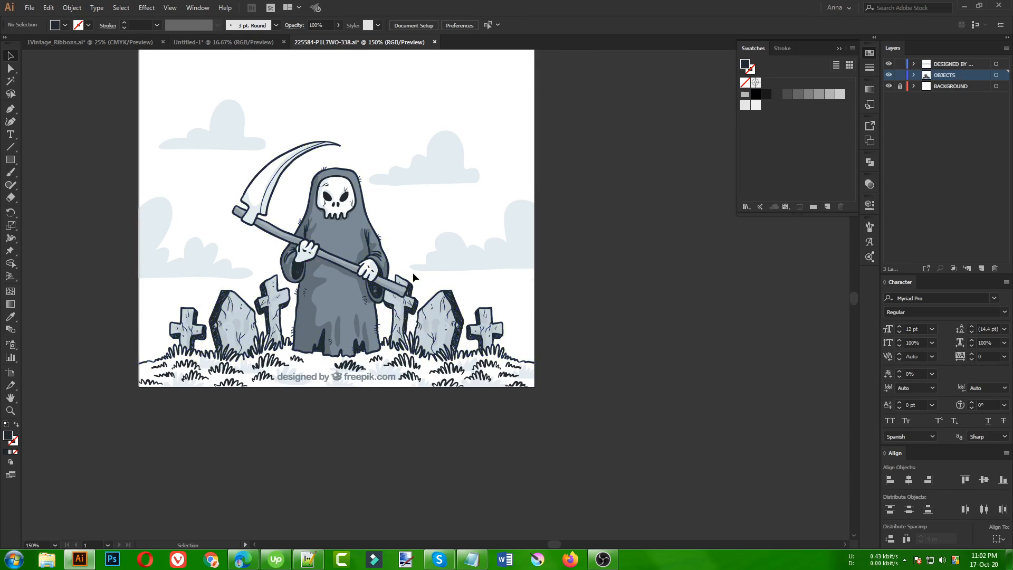
Step: Release the clipping mask on the grim reaper illustration and deselect the artwork
{"action": "left_click", "coordinate": [346, 255]}
{"action": "right_click", "coordinate": [346, 256]}
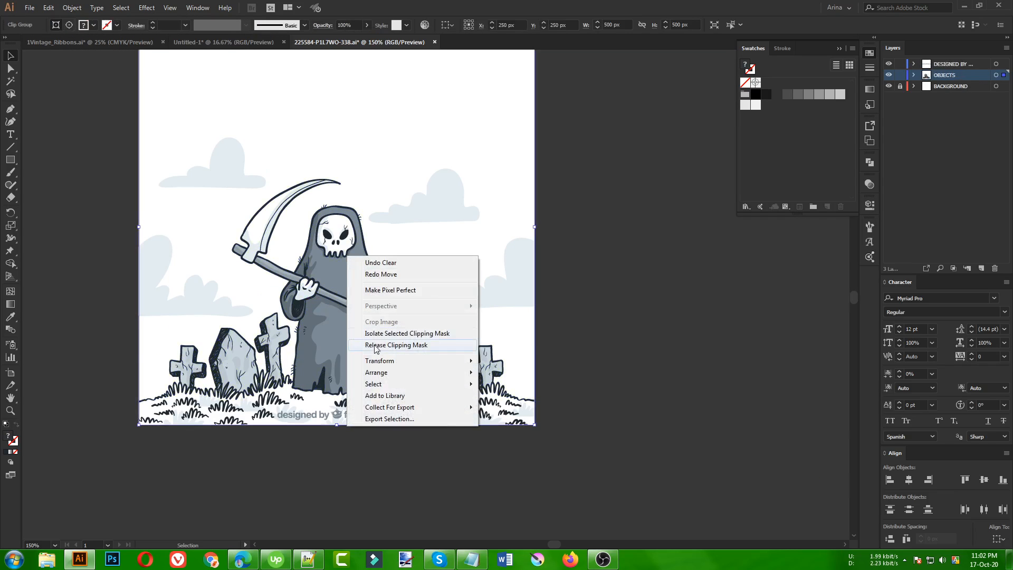
{"action": "left_click", "coordinate": [376, 346]}
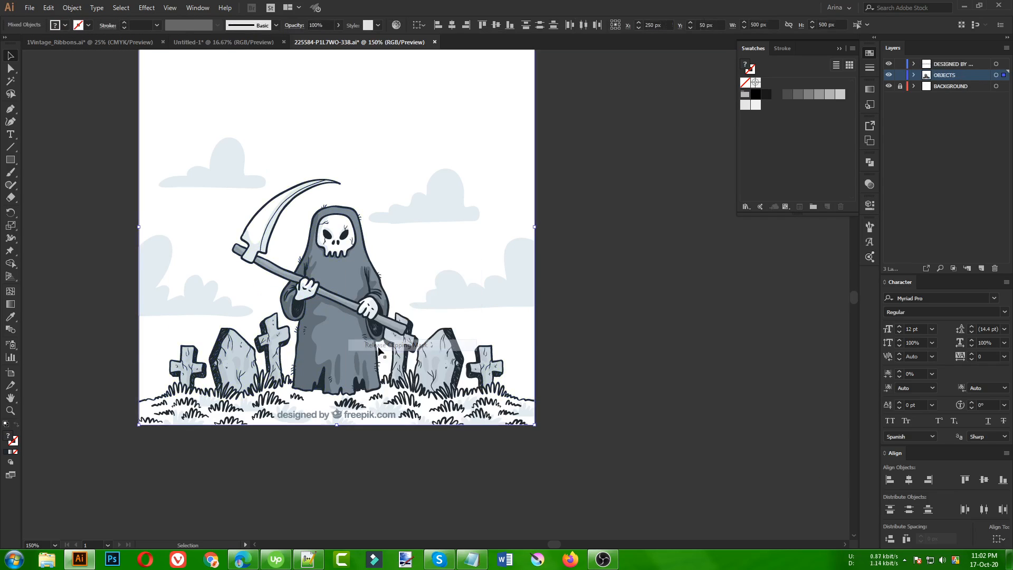
{"action": "left_click", "coordinate": [576, 385]}
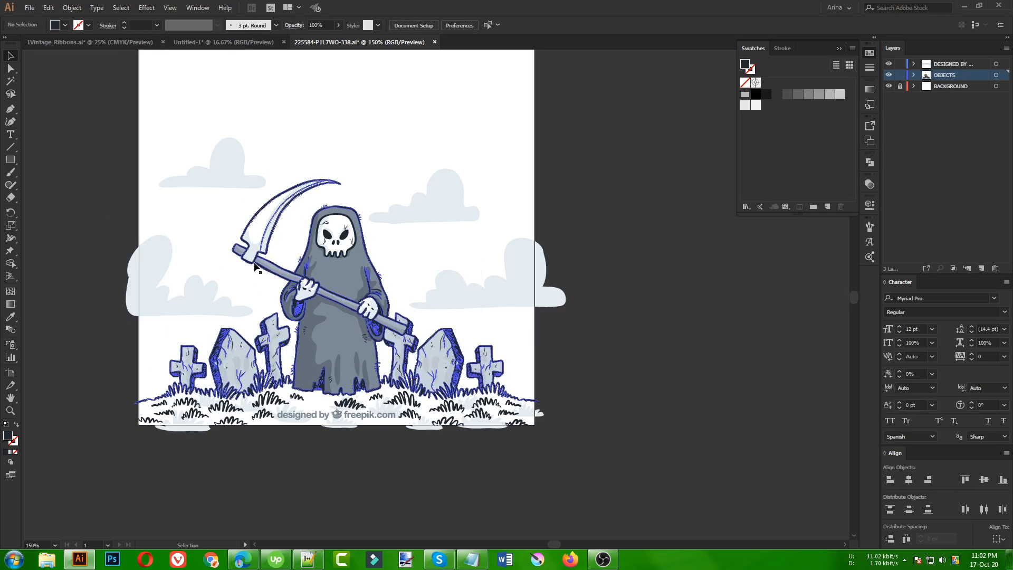
Step: Move the released reaper and graveyard artwork up and right, clear of the credit line below it
{"action": "left_click_drag", "start_coordinate": [252, 269], "coordinate": [364, 151]}
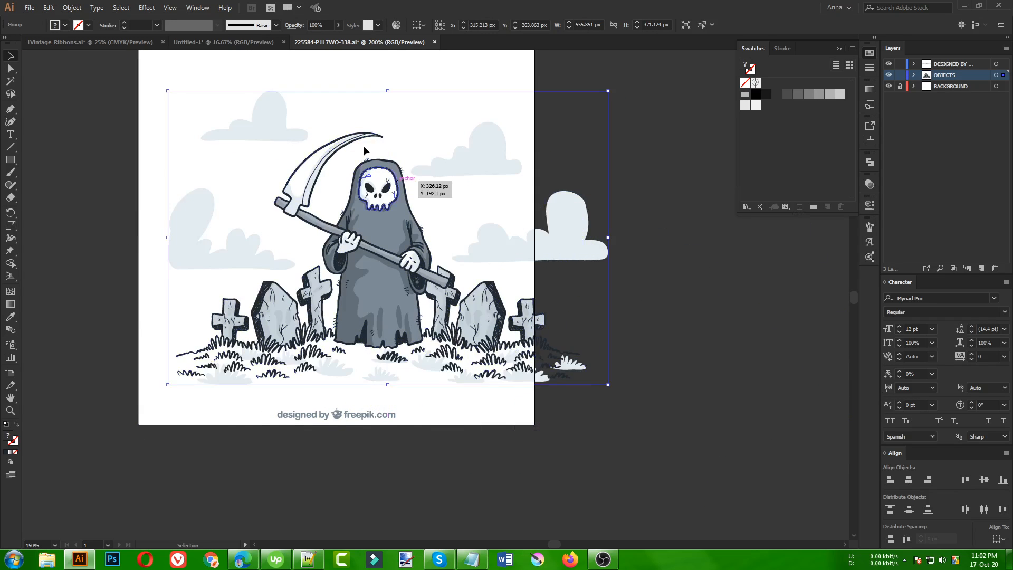
{"action": "scroll", "coordinate": [364, 146], "scroll_direction": "up", "scroll_amount": 2}
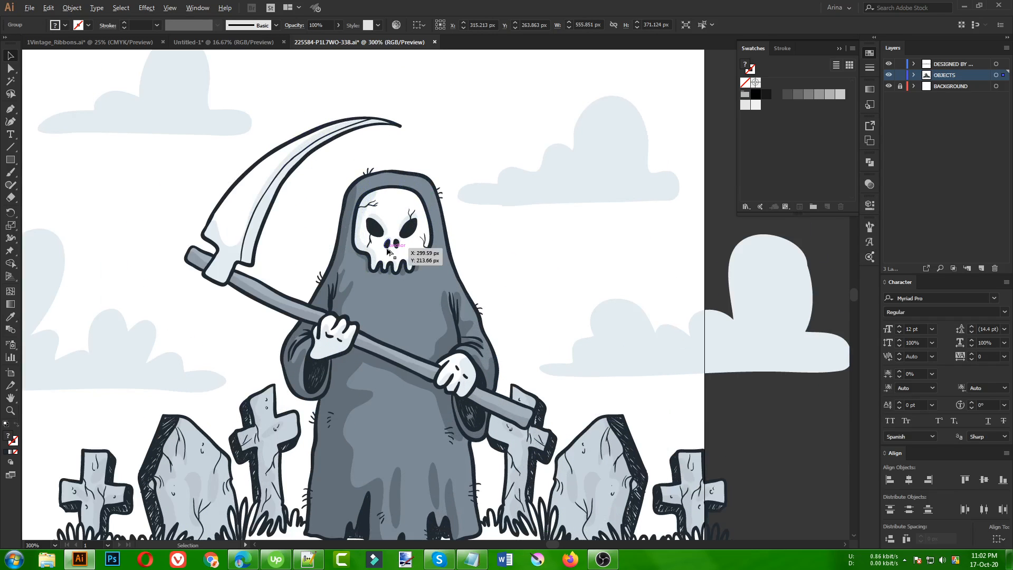
Step: Select the grey fills of the reaper's robe and matching artwork by colour with the Magic Wand and delete them
{"action": "left_click", "coordinate": [11, 82]}
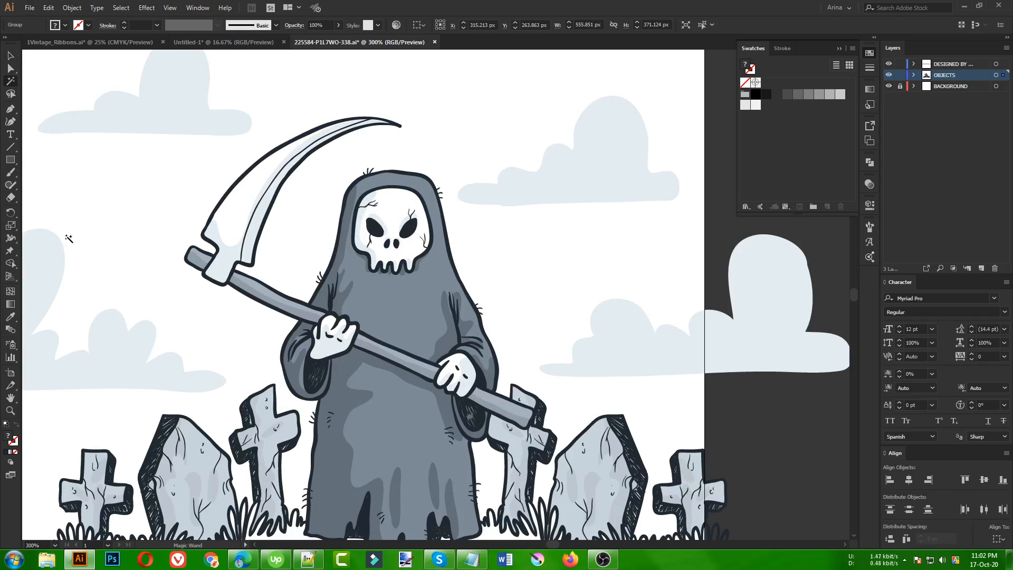
{"action": "left_click", "coordinate": [375, 316]}
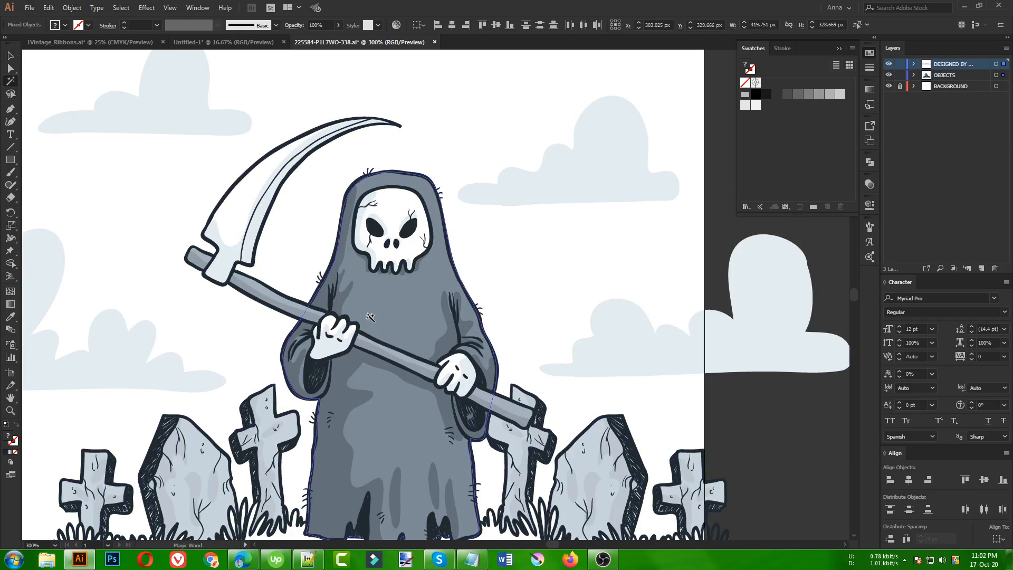
{"action": "key", "text": "Delete"}
{"action": "scroll", "coordinate": [207, 381], "scroll_direction": "down", "scroll_amount": 3}
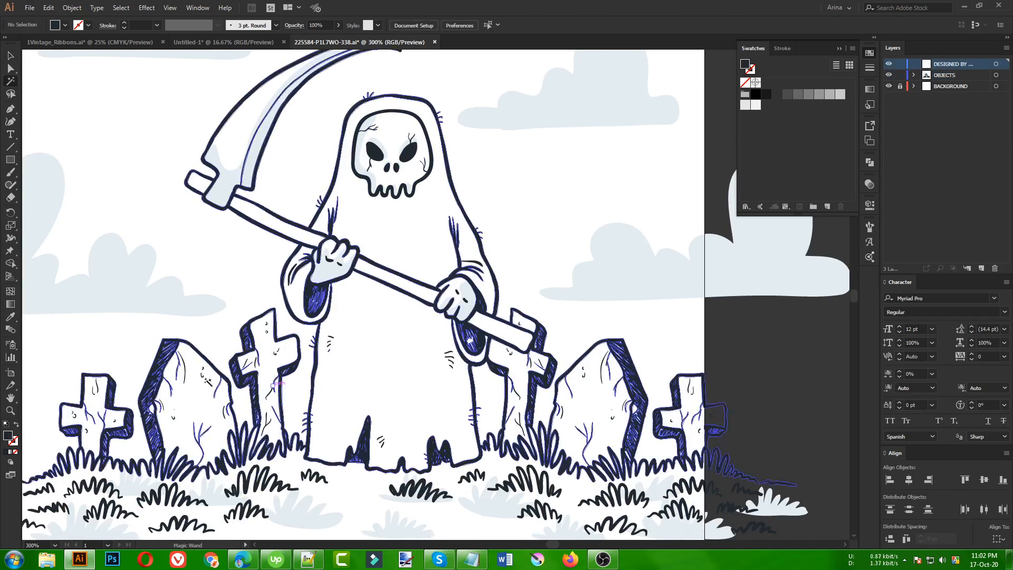
{"action": "scroll", "coordinate": [449, 296], "scroll_direction": "up", "scroll_amount": 1}
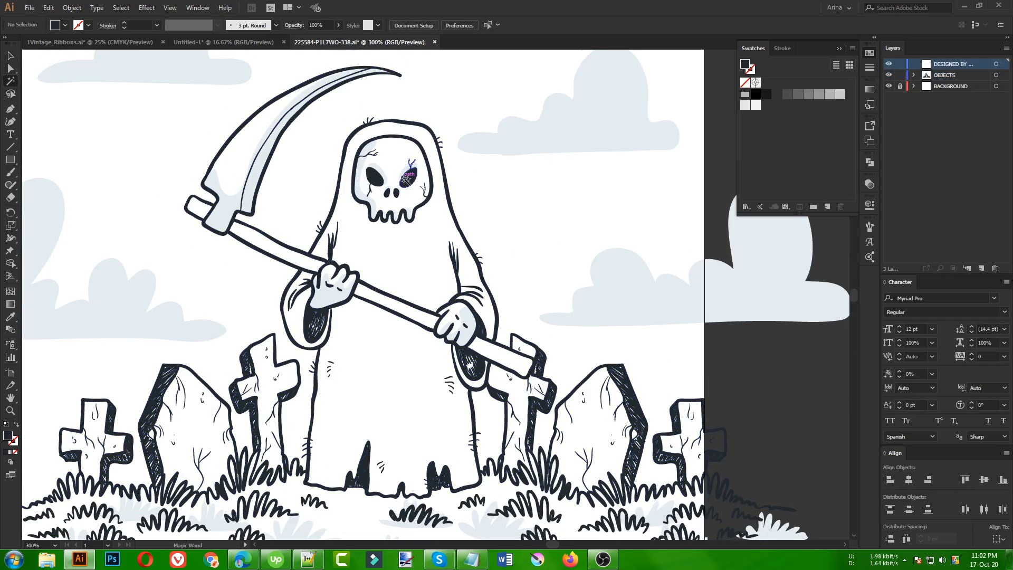
Step: Select the dark outlines of the reaper, tombstones and grass by colour and cut them from the illustration
{"action": "left_click", "coordinate": [408, 180]}
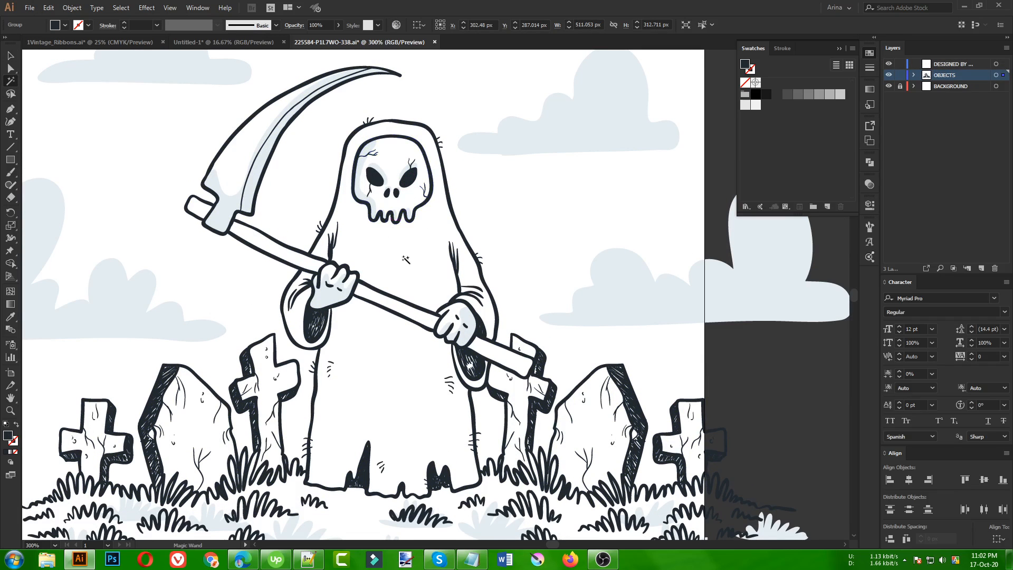
{"action": "key", "text": "ctrl+h"}
{"action": "key", "text": "ctrl+h"}
{"action": "key", "text": "ctrl+h"}
{"action": "key", "text": "ctrl+h"}
{"action": "key", "text": "ctrl+h"}
{"action": "scroll", "coordinate": [350, 254], "scroll_direction": "down", "scroll_amount": 2}
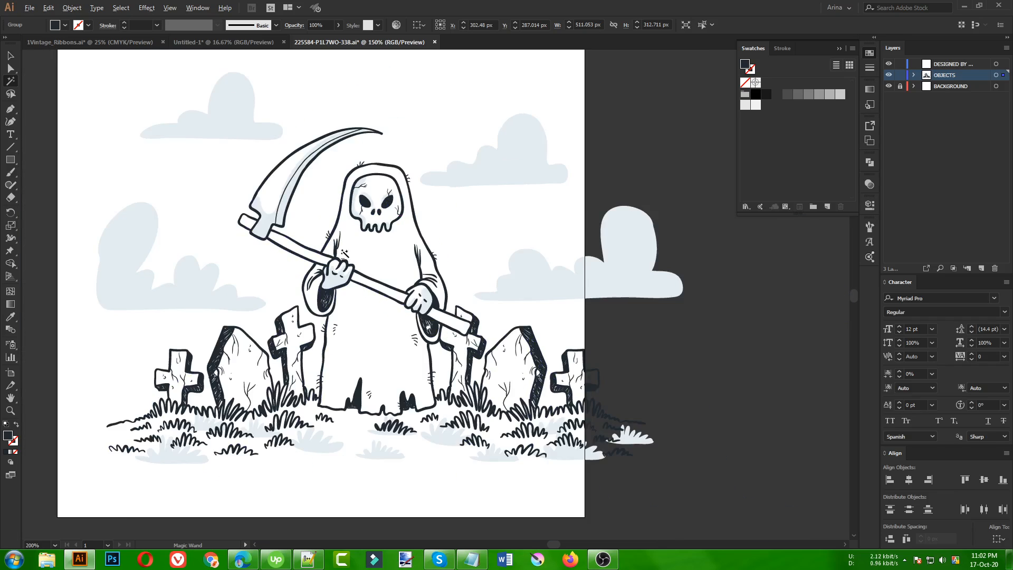
{"action": "key", "text": "ctrl+h"}
{"action": "key", "text": "ctrl+h"}
{"action": "key", "text": "ctrl+h"}
{"action": "key", "text": "ctrl+h"}
{"action": "key", "text": "ctrl+h"}
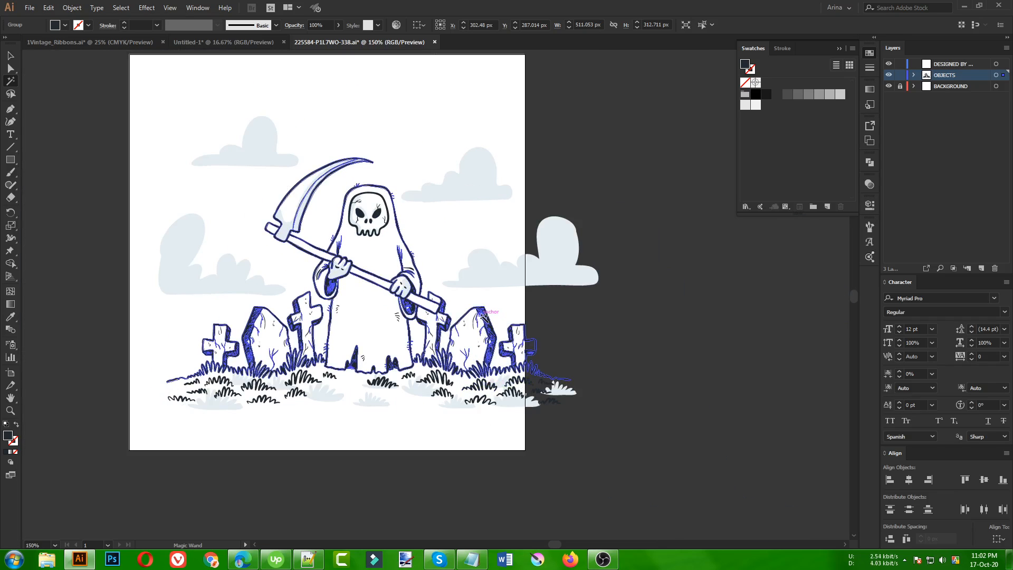
{"action": "key", "text": "ctrl+h"}
{"action": "key", "text": "Delete"}
{"action": "key", "text": "v"}
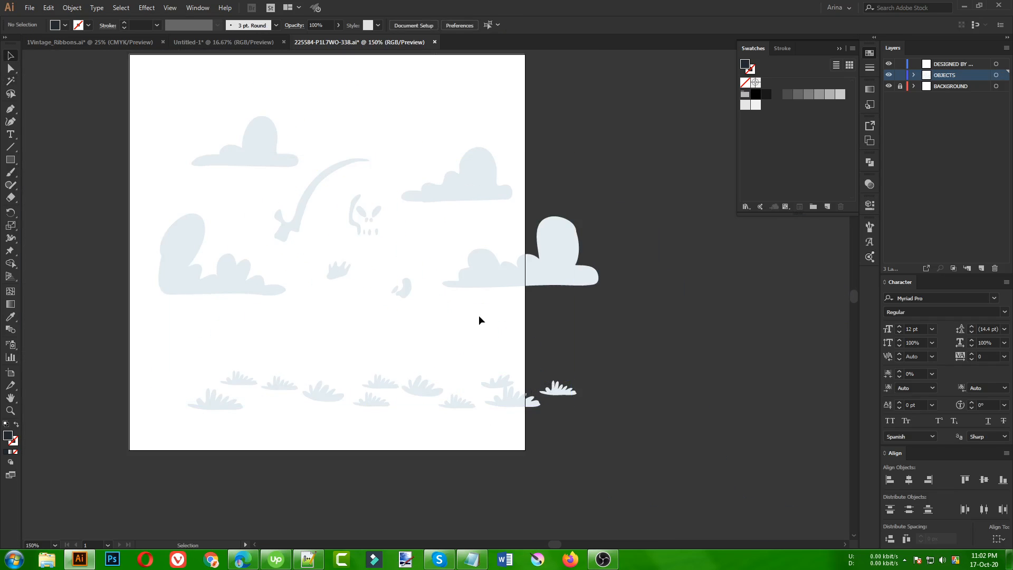
Step: Paste the dark outline artwork back into the document and place it on the empty canvas beside the artboard
{"action": "scroll", "coordinate": [364, 298], "scroll_direction": "down", "scroll_amount": 1}
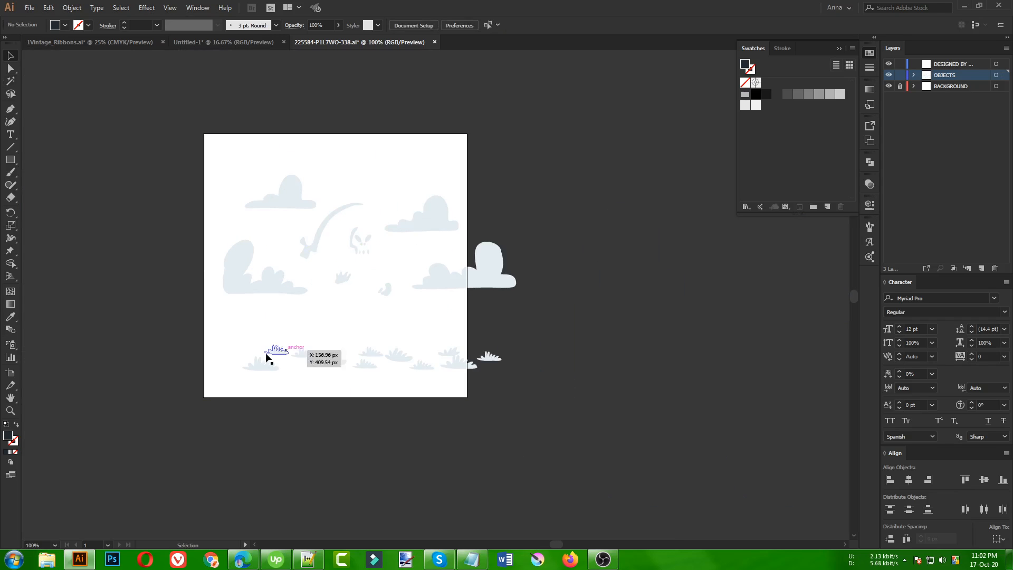
{"action": "key", "text": "a"}
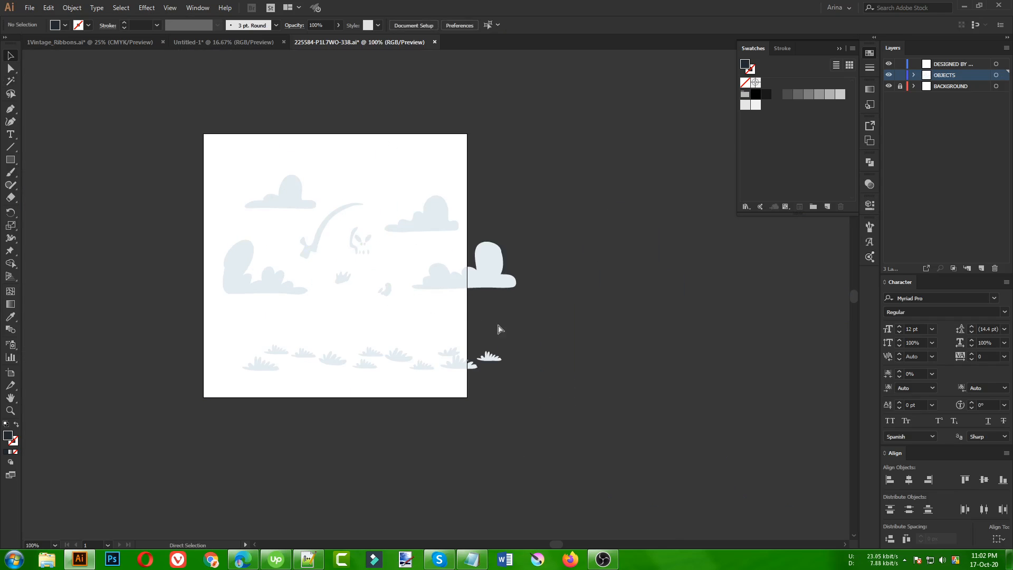
{"action": "key", "text": "ctrl+v"}
{"action": "left_click_drag", "start_coordinate": [457, 309], "coordinate": [663, 336]}
{"action": "left_click_drag", "start_coordinate": [754, 346], "coordinate": [755, 347]}
{"action": "scroll", "coordinate": [749, 350], "scroll_direction": "up", "scroll_amount": 3}
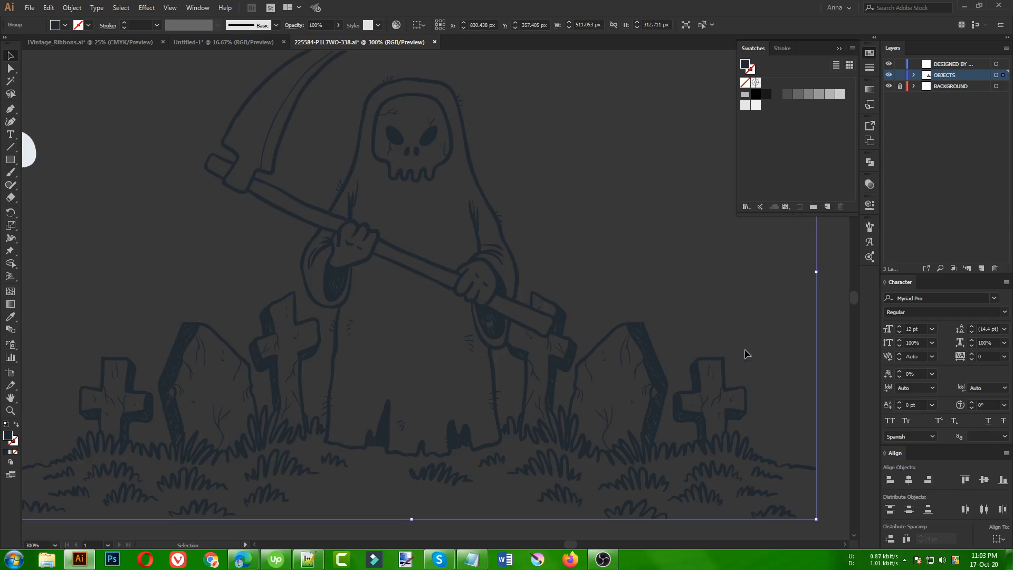
{"action": "scroll", "coordinate": [482, 327], "scroll_direction": "down", "scroll_amount": 1}
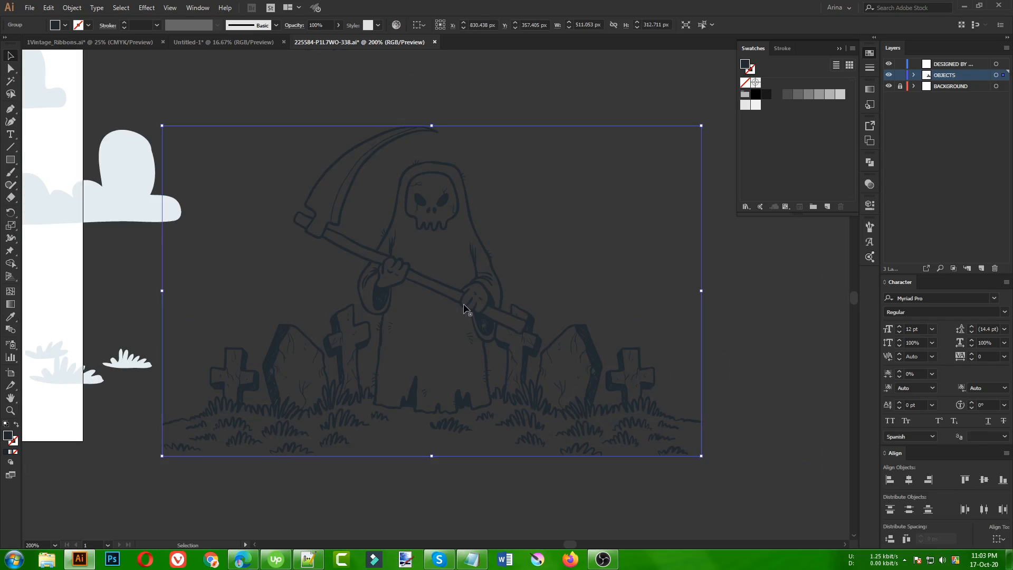
Step: Copy the reaper line art into the Untitled-1 document and place it above the quote text, scaled to about 2468 px wide
{"action": "left_click", "coordinate": [202, 44]}
{"action": "key", "text": "ctrl+v"}
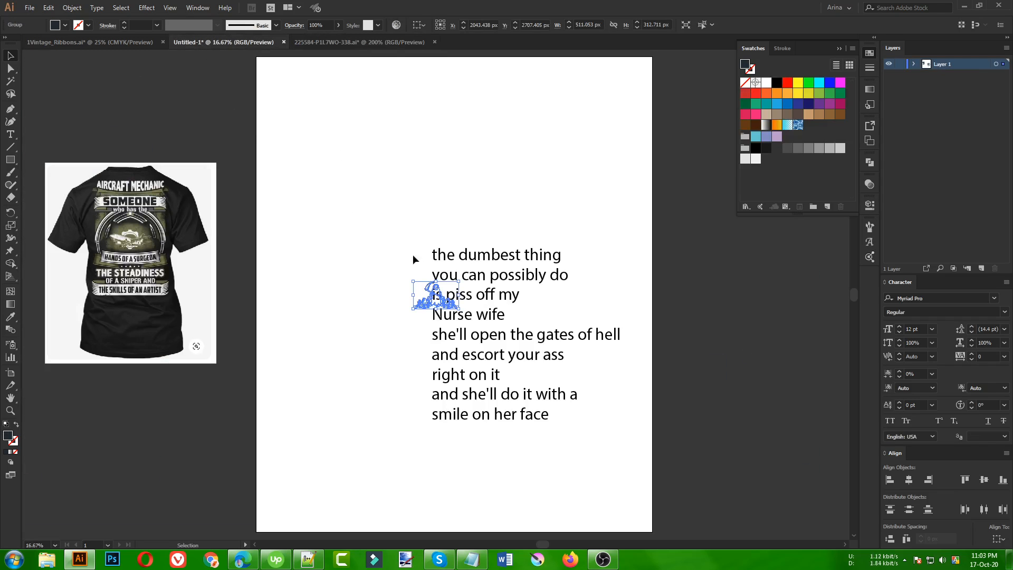
{"action": "left_click_drag", "start_coordinate": [435, 281], "coordinate": [434, 190]}
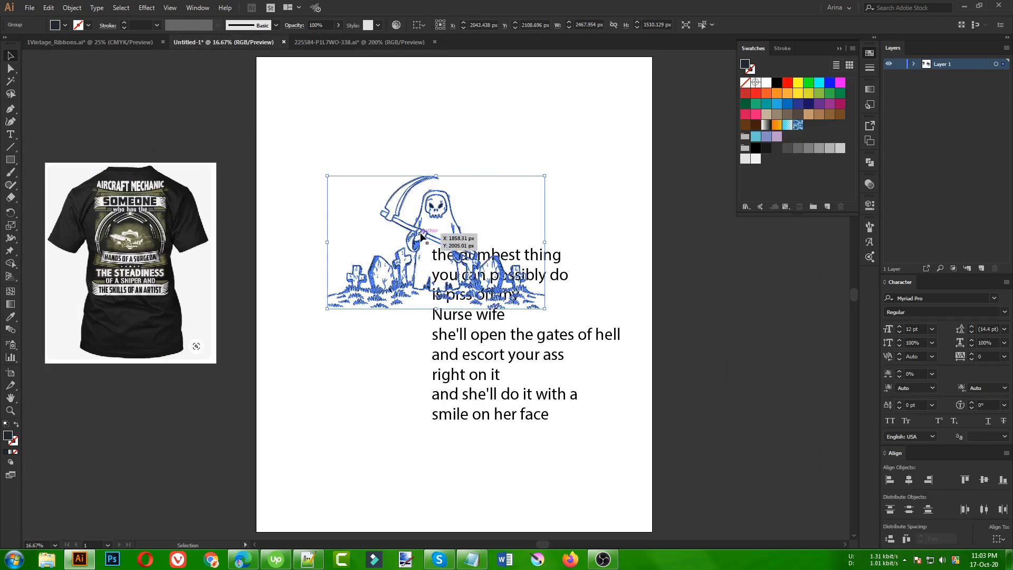
{"action": "left_click_drag", "start_coordinate": [421, 235], "coordinate": [404, 135]}
{"action": "left_click_drag", "start_coordinate": [519, 129], "coordinate": [515, 125]}
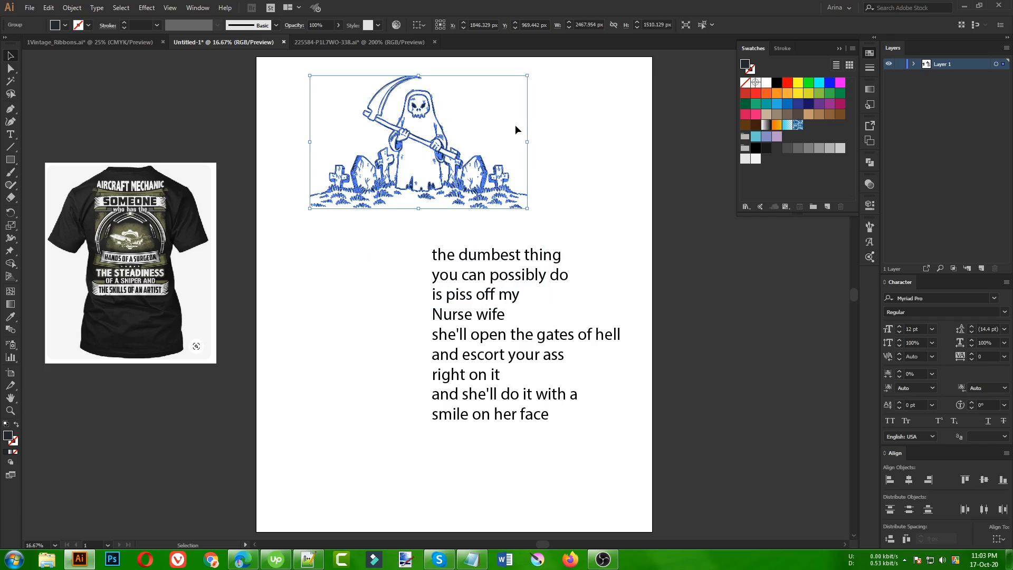
{"action": "left_click", "coordinate": [449, 90]}
Step: Erase rectangular areas covering the tombstones and grass on both sides of the grim reaper
{"action": "scroll", "coordinate": [433, 80], "scroll_direction": "up", "scroll_amount": 2}
{"action": "scroll", "coordinate": [454, 171], "scroll_direction": "up", "scroll_amount": 2}
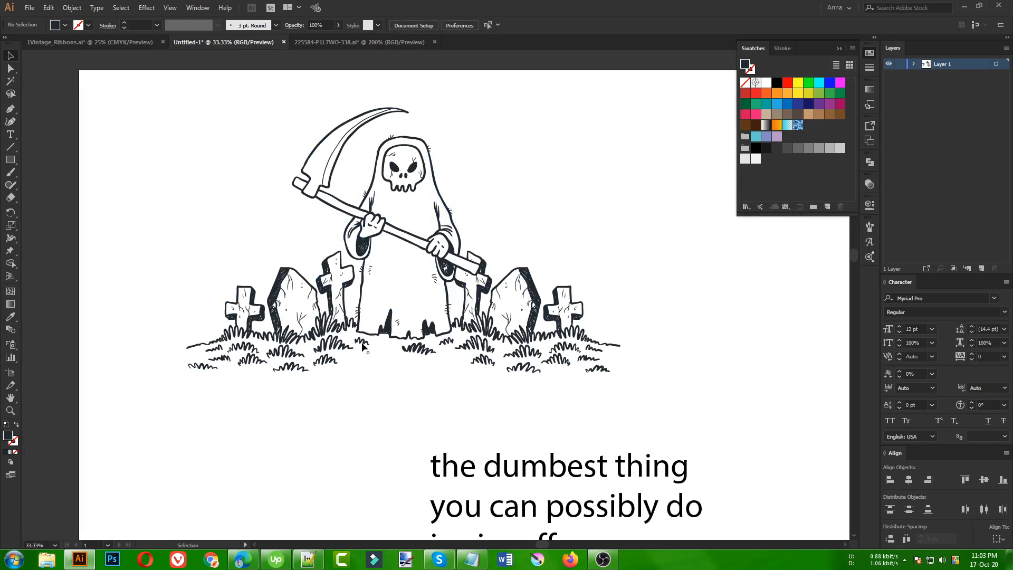
{"action": "scroll", "coordinate": [412, 395], "scroll_direction": "down", "scroll_amount": 6}
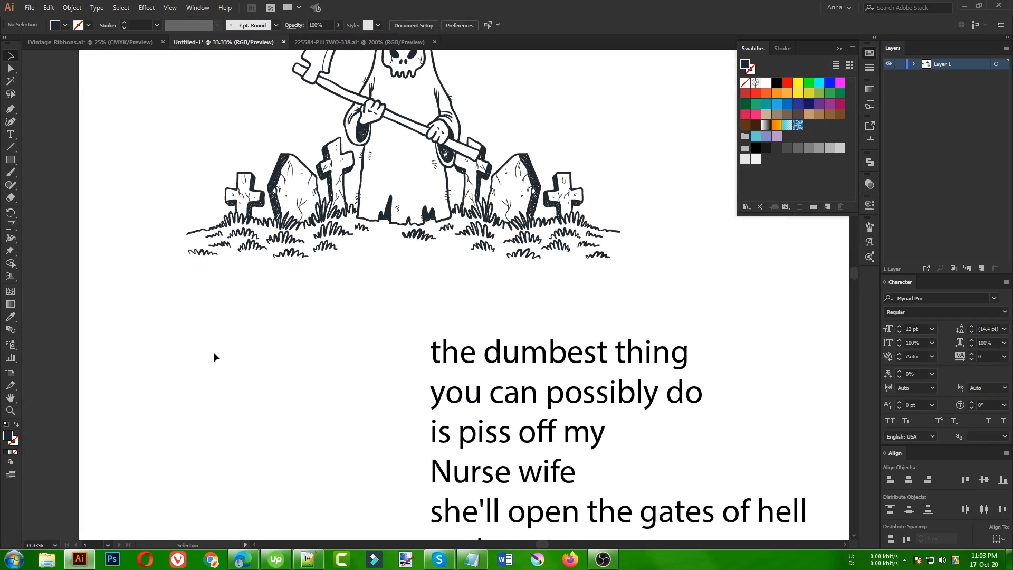
{"action": "scroll", "coordinate": [213, 352], "scroll_direction": "up", "scroll_amount": 6}
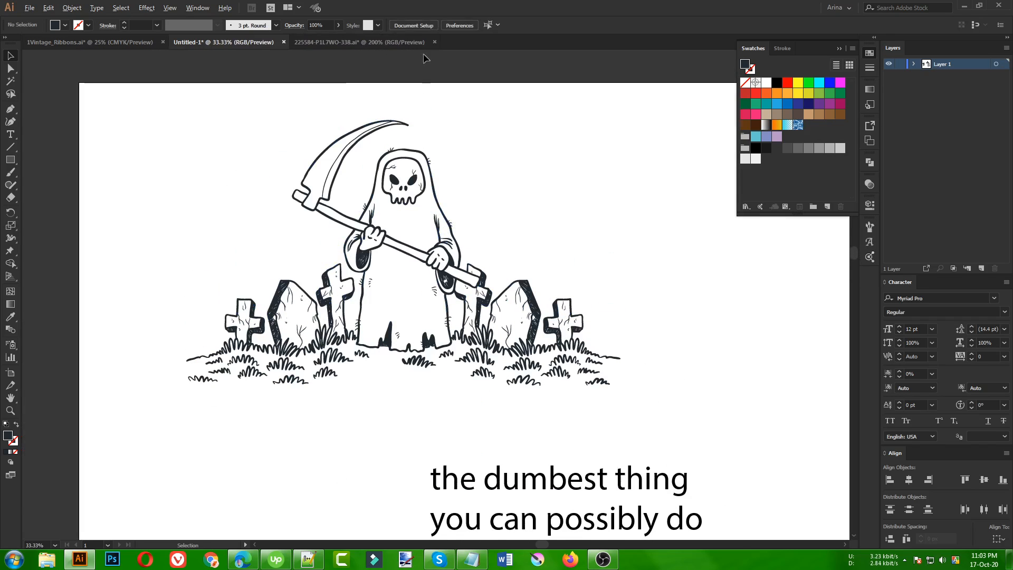
{"action": "scroll", "coordinate": [420, 107], "scroll_direction": "up", "scroll_amount": 1}
{"action": "scroll", "coordinate": [417, 109], "scroll_direction": "down", "scroll_amount": 2}
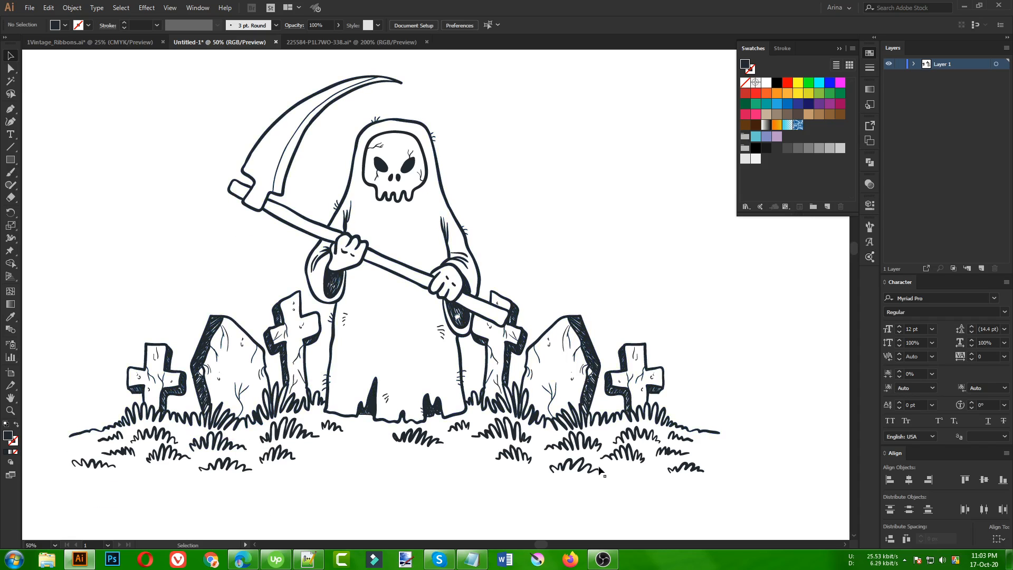
{"action": "scroll", "coordinate": [572, 374], "scroll_direction": "up", "scroll_amount": 1}
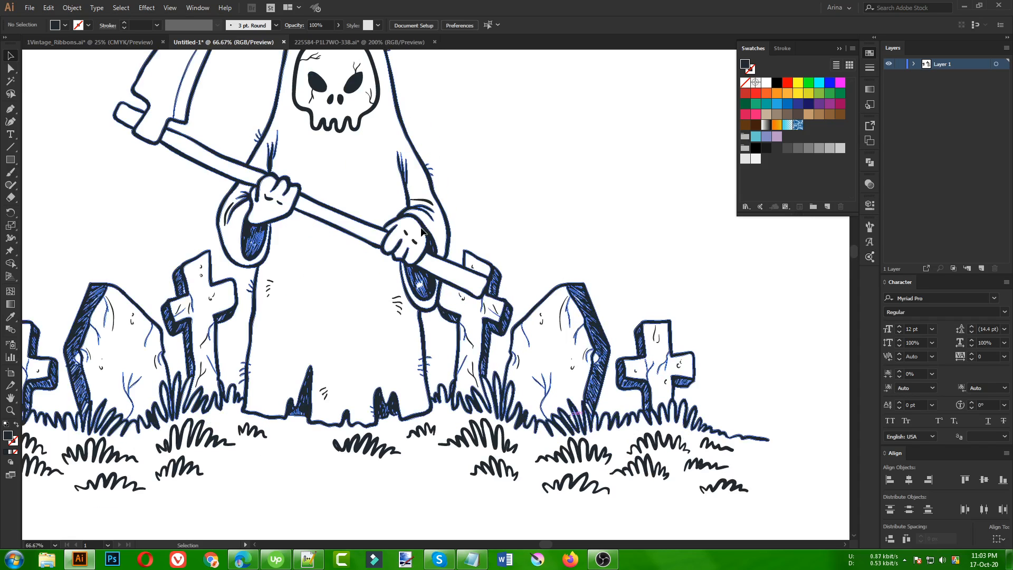
{"action": "left_click", "coordinate": [606, 378]}
{"action": "key", "text": "shift+e"}
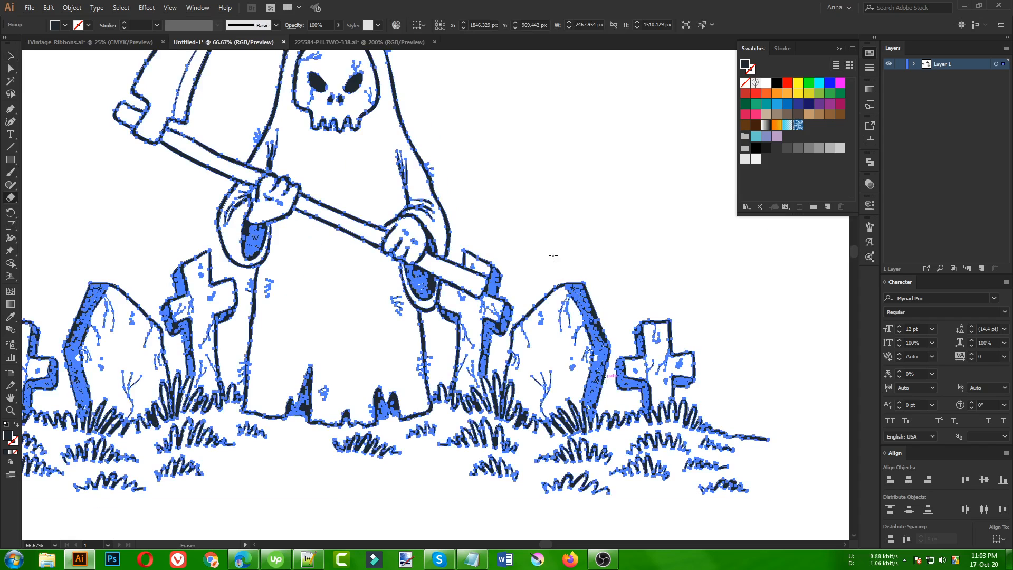
{"action": "scroll", "coordinate": [553, 256], "scroll_direction": "down", "scroll_amount": 1}
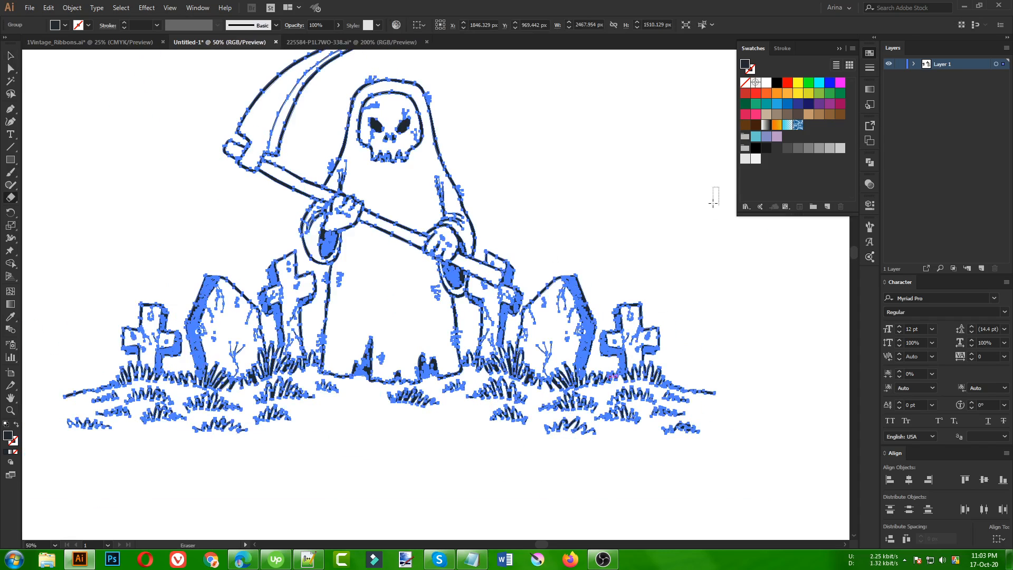
{"action": "mouse_move", "coordinate": [713, 205]}
{"action": "left_mouse_down"}
{"action": "mouse_move", "coordinate": [552, 496]}
{"action": "mouse_move", "coordinate": [510, 488]}
{"action": "left_mouse_up"}
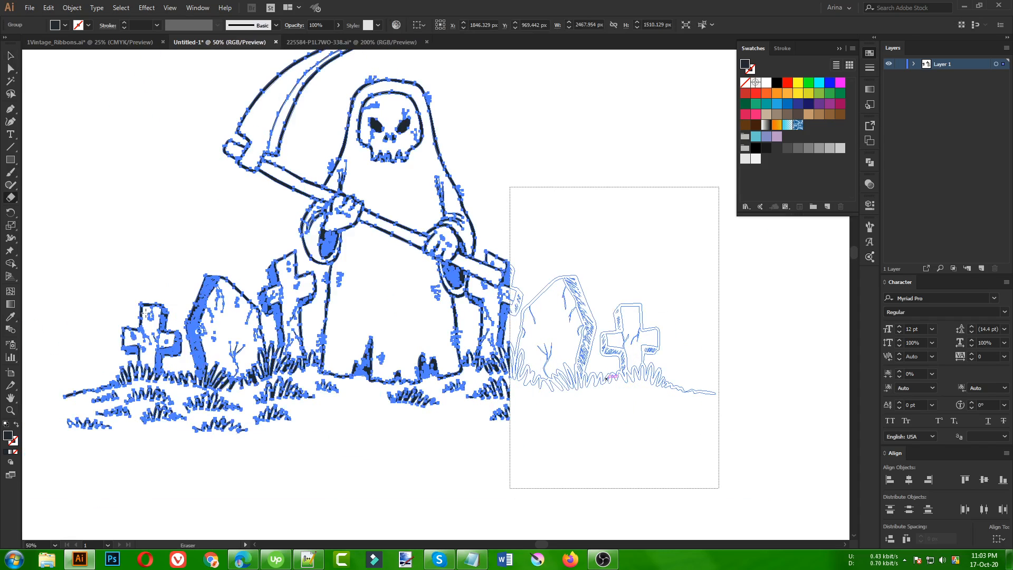
{"action": "mouse_move", "coordinate": [67, 251]}
{"action": "left_mouse_down"}
{"action": "mouse_move", "coordinate": [206, 402]}
{"action": "mouse_move", "coordinate": [304, 460]}
{"action": "left_mouse_up"}
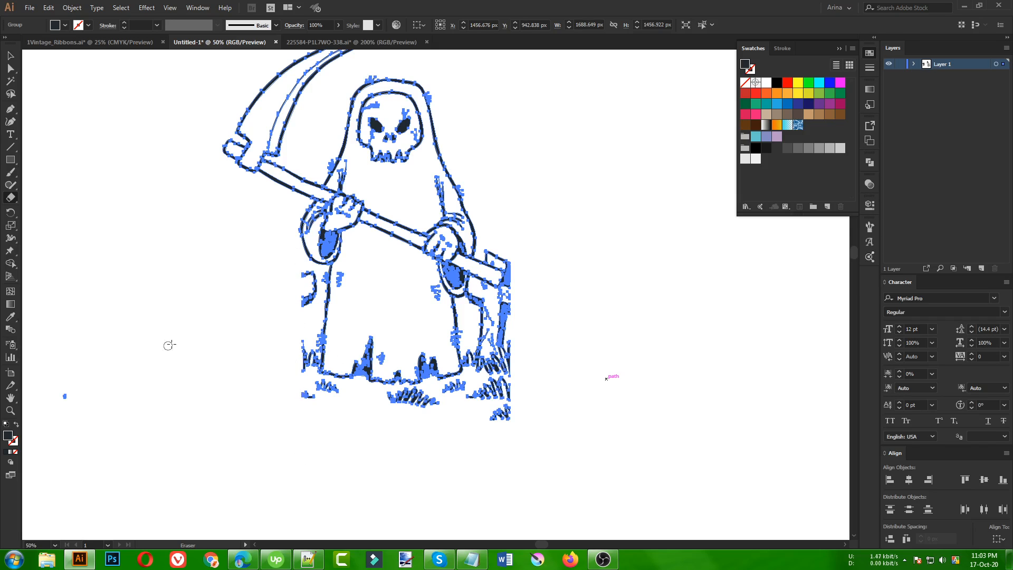
Step: Enlarge the Eraser and remove the leftover grass and tombstone fragments around the reaper's hem and scythe handle
{"action": "key", "text": "]"}
{"action": "key", "text": "]"}
{"action": "key", "text": "]"}
{"action": "key", "text": "]"}
{"action": "key", "text": "]"}
{"action": "key", "text": "]"}
{"action": "key", "text": "]"}
{"action": "key", "text": "]"}
{"action": "key", "text": "]"}
{"action": "key", "text": "]"}
{"action": "key", "text": "]"}
{"action": "key", "text": "]"}
{"action": "key", "text": "]"}
{"action": "key", "text": "]"}
{"action": "key", "text": "]"}
{"action": "key", "text": "]"}
{"action": "key", "text": "]"}
{"action": "key", "text": "]"}
{"action": "left_click", "coordinate": [74, 397]}
{"action": "mouse_move", "coordinate": [534, 421]}
{"action": "left_mouse_down"}
{"action": "mouse_move", "coordinate": [509, 396]}
{"action": "mouse_move", "coordinate": [495, 325]}
{"action": "mouse_move", "coordinate": [509, 362]}
{"action": "mouse_move", "coordinate": [499, 416]}
{"action": "mouse_move", "coordinate": [461, 404]}
{"action": "mouse_move", "coordinate": [412, 416]}
{"action": "mouse_move", "coordinate": [276, 402]}
{"action": "left_mouse_up"}
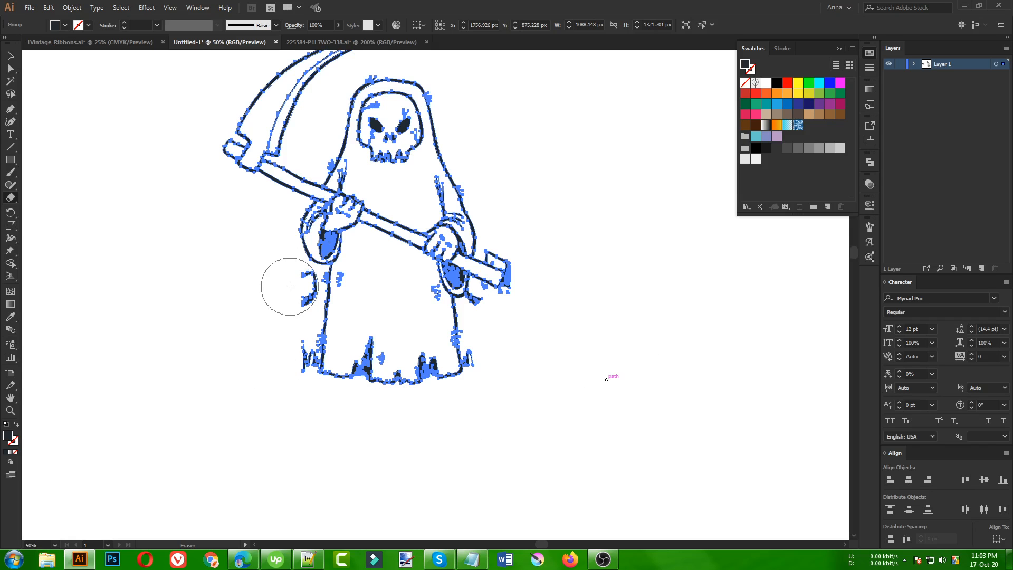
{"action": "left_click_drag", "start_coordinate": [290, 286], "coordinate": [277, 408]}
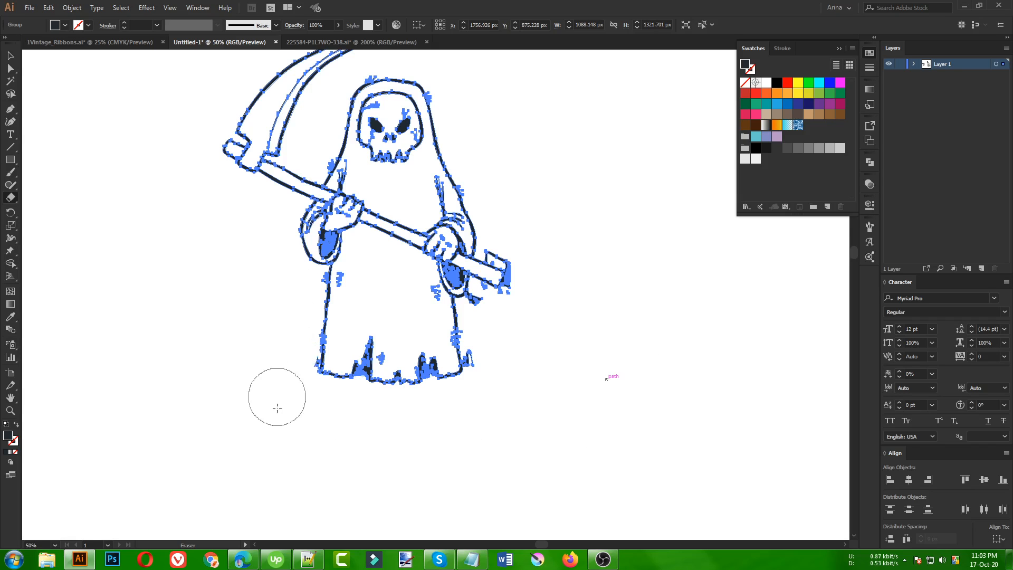
{"action": "key", "text": "v"}
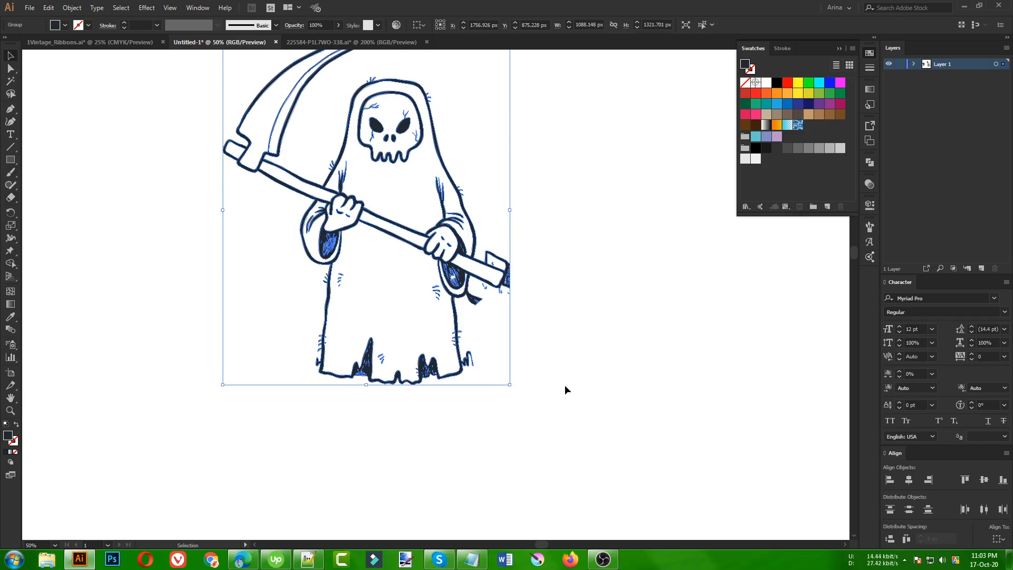
{"action": "left_click", "coordinate": [565, 389]}
{"action": "scroll", "coordinate": [486, 246], "scroll_direction": "up", "scroll_amount": 2}
{"action": "scroll", "coordinate": [475, 264], "scroll_direction": "down", "scroll_amount": 3}
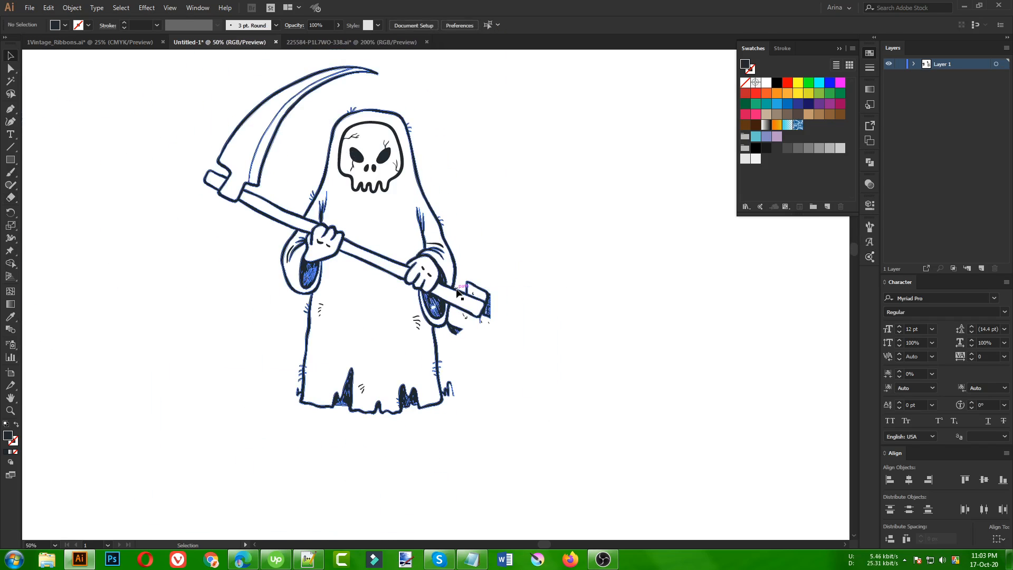
{"action": "scroll", "coordinate": [458, 293], "scroll_direction": "up", "scroll_amount": 1}
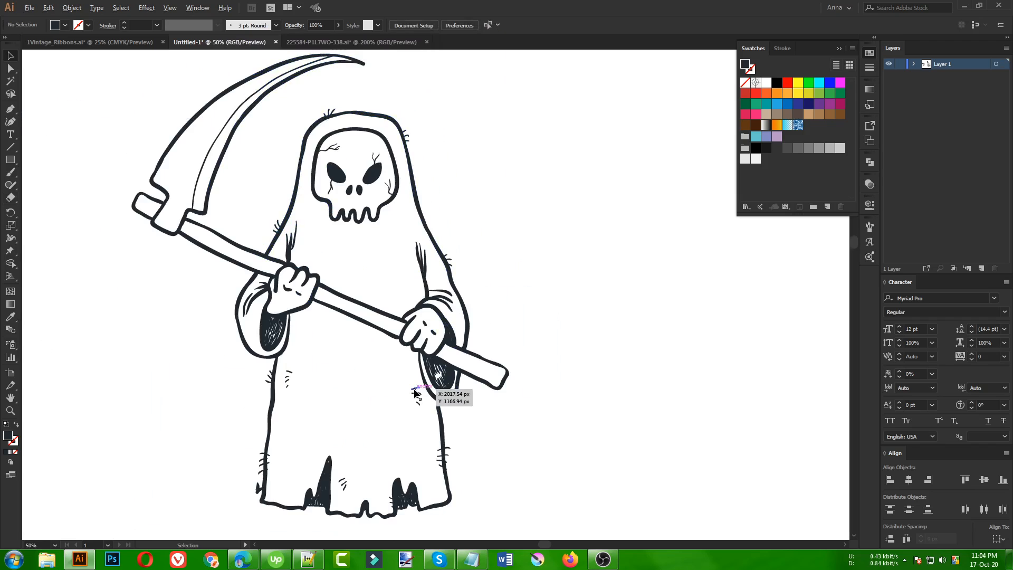
{"action": "scroll", "coordinate": [416, 384], "scroll_direction": "down", "scroll_amount": 1}
{"action": "scroll", "coordinate": [433, 360], "scroll_direction": "down", "scroll_amount": 1}
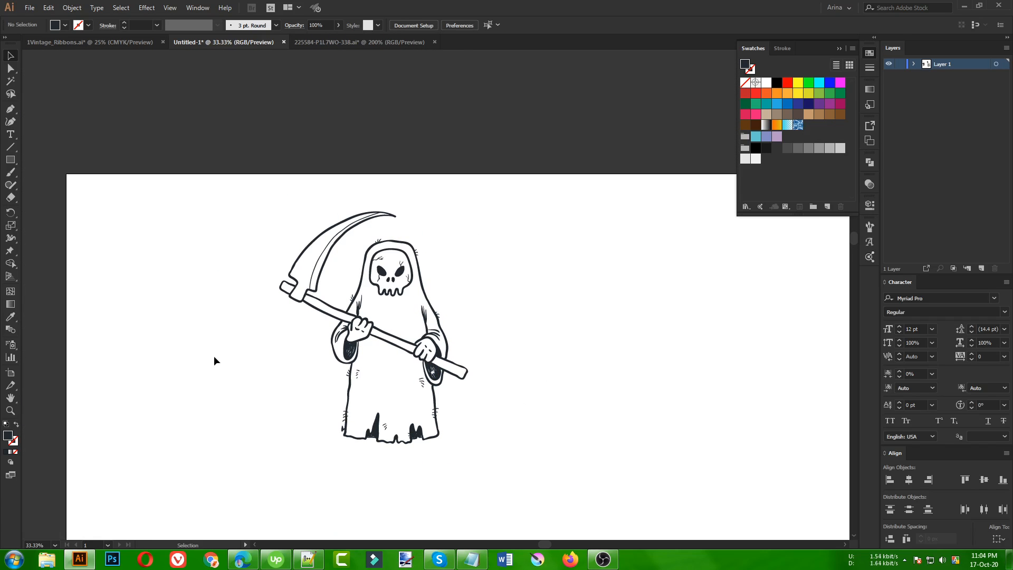
Step: Draw a rectangle about 337 px wide and 82 px high across the top of the reaper's hood
{"action": "scroll", "coordinate": [426, 229], "scroll_direction": "up", "scroll_amount": 2}
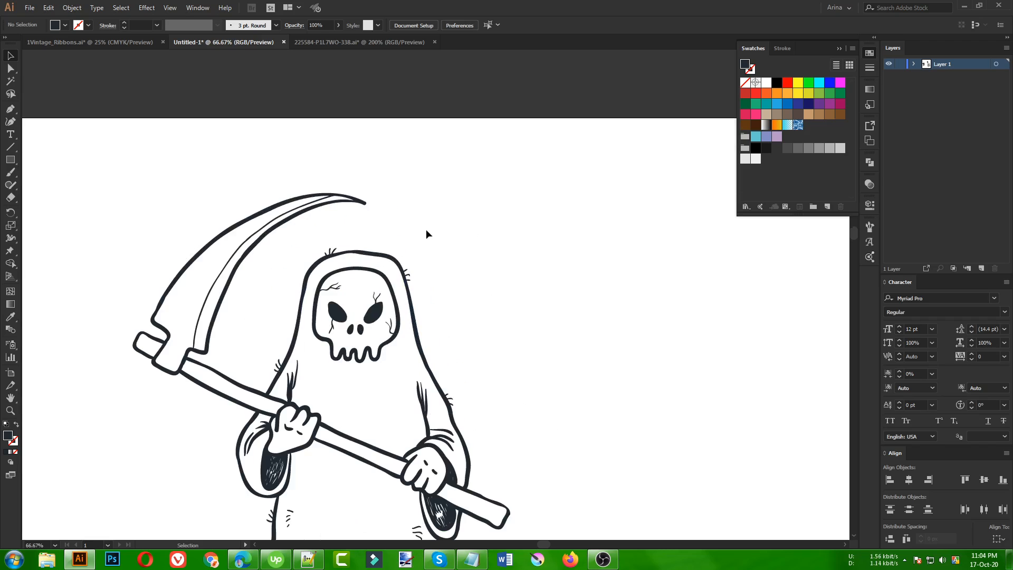
{"action": "scroll", "coordinate": [380, 224], "scroll_direction": "up", "scroll_amount": 1}
{"action": "left_click", "coordinate": [10, 159]}
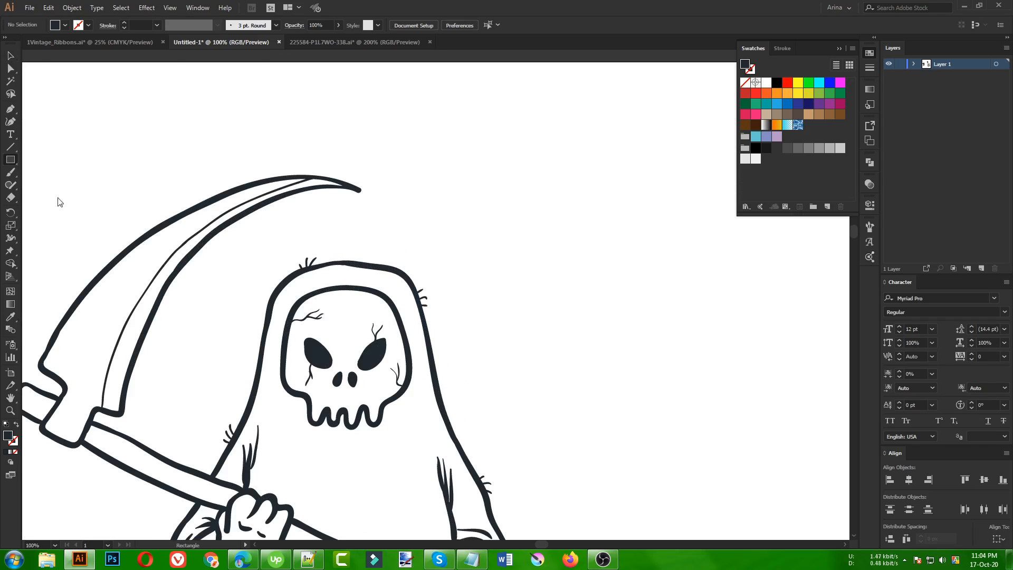
{"action": "scroll", "coordinate": [372, 271], "scroll_direction": "up", "scroll_amount": 1}
{"action": "left_click_drag", "start_coordinate": [193, 225], "coordinate": [460, 289]}
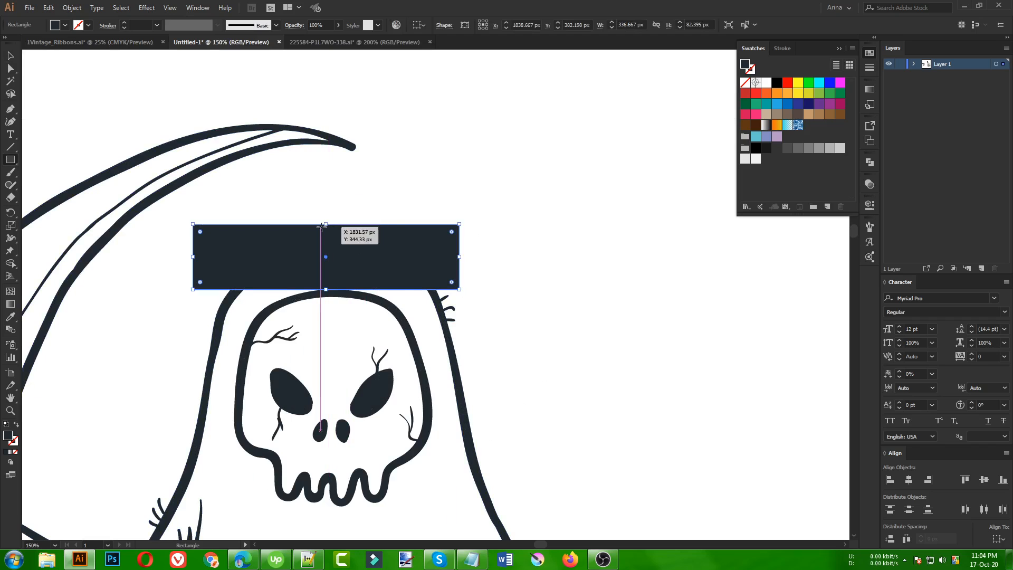
Step: Swap the rectangle's fill to an outline only and set its stroke weight to 10 pt
{"action": "key", "text": "shift+x"}
{"action": "key", "text": "v"}
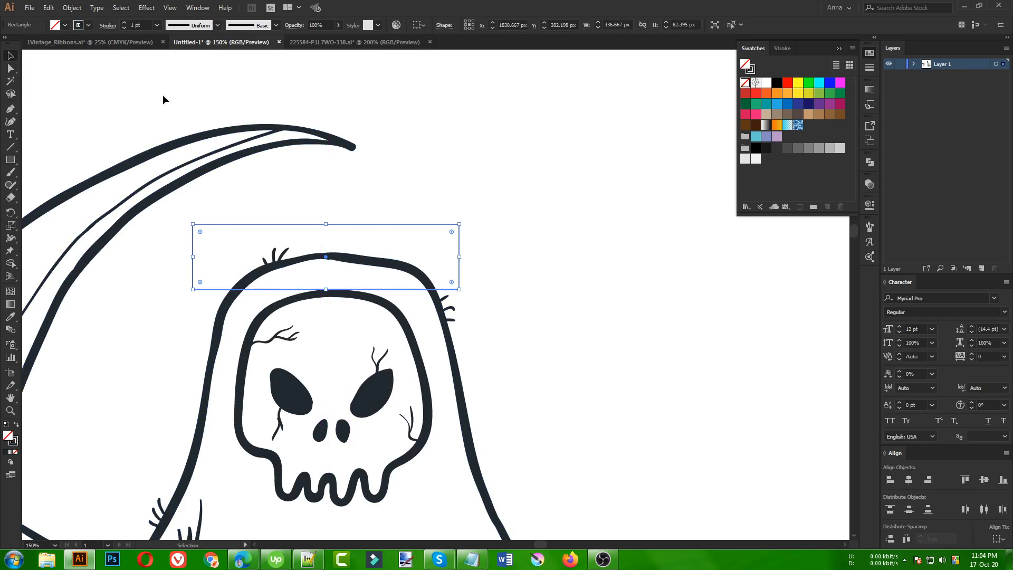
{"action": "scroll", "coordinate": [143, 23], "scroll_direction": "up", "scroll_amount": 9}
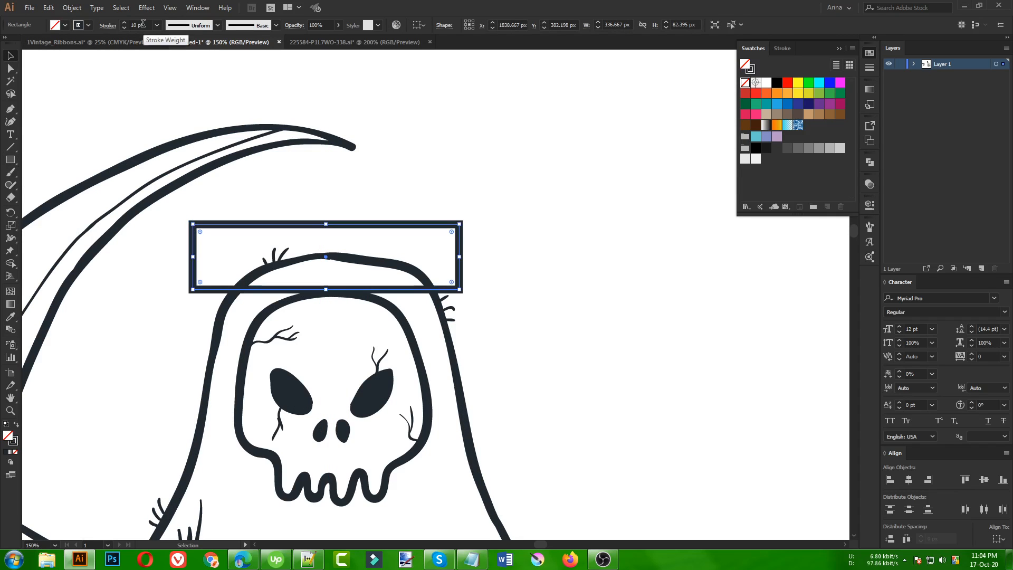
Step: Set the rectangle's stroke weight to 11 pt and round all of its corners
{"action": "scroll", "coordinate": [143, 23], "scroll_direction": "up", "scroll_amount": 6}
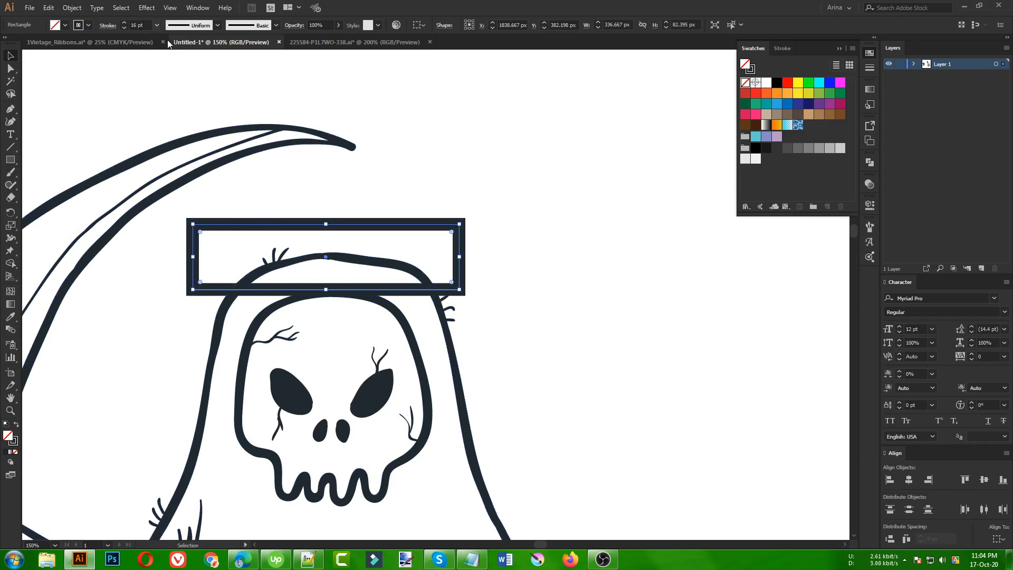
{"action": "scroll", "coordinate": [147, 25], "scroll_direction": "down", "scroll_amount": 5}
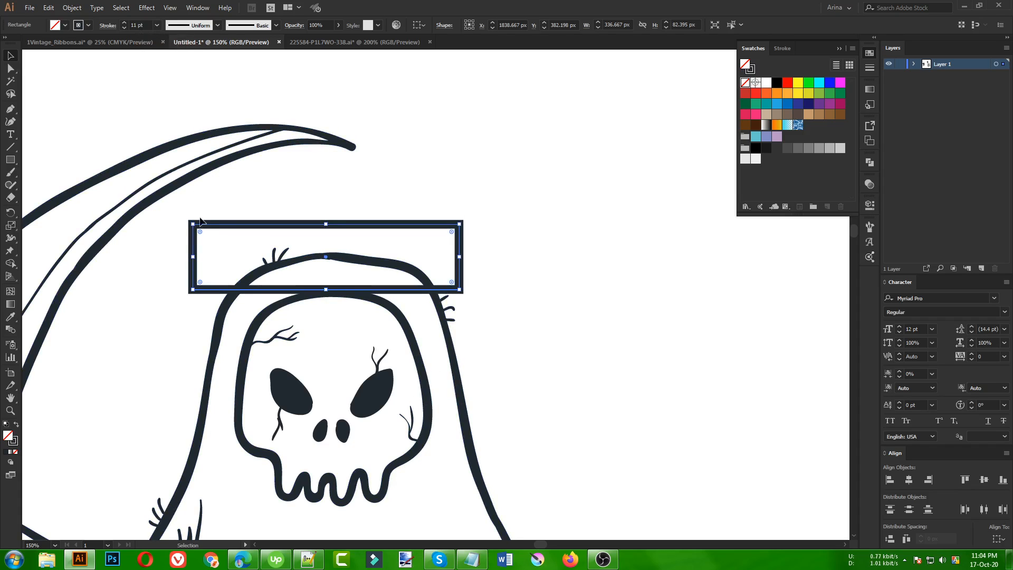
{"action": "left_click_drag", "start_coordinate": [202, 231], "coordinate": [230, 246]}
Step: Raise the rounded rectangle slightly, then narrow it to about 273 px and centre it over the reaper's hood
{"action": "left_click_drag", "start_coordinate": [336, 294], "coordinate": [363, 284]}
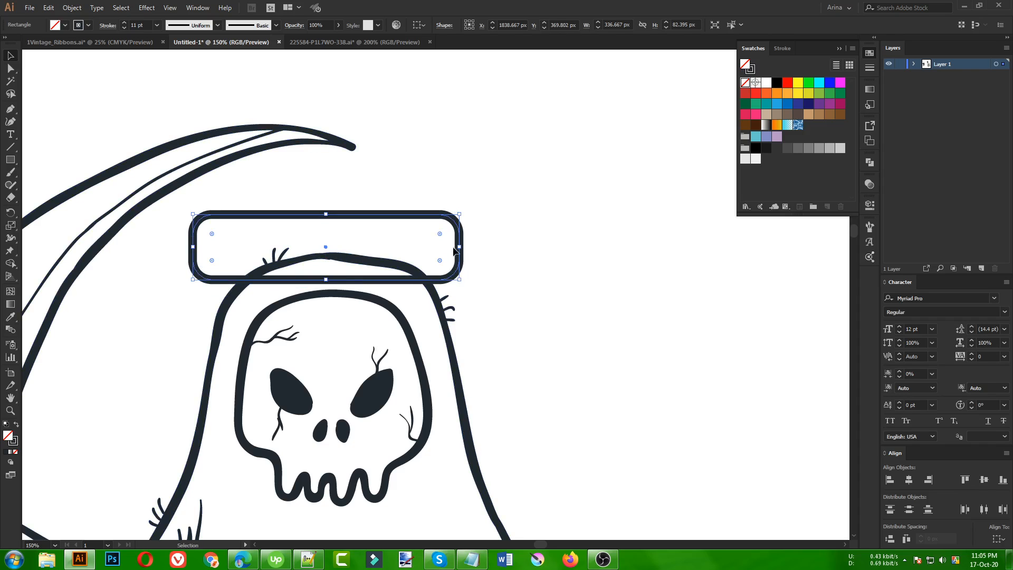
{"action": "left_click_drag", "start_coordinate": [461, 247], "coordinate": [410, 247]}
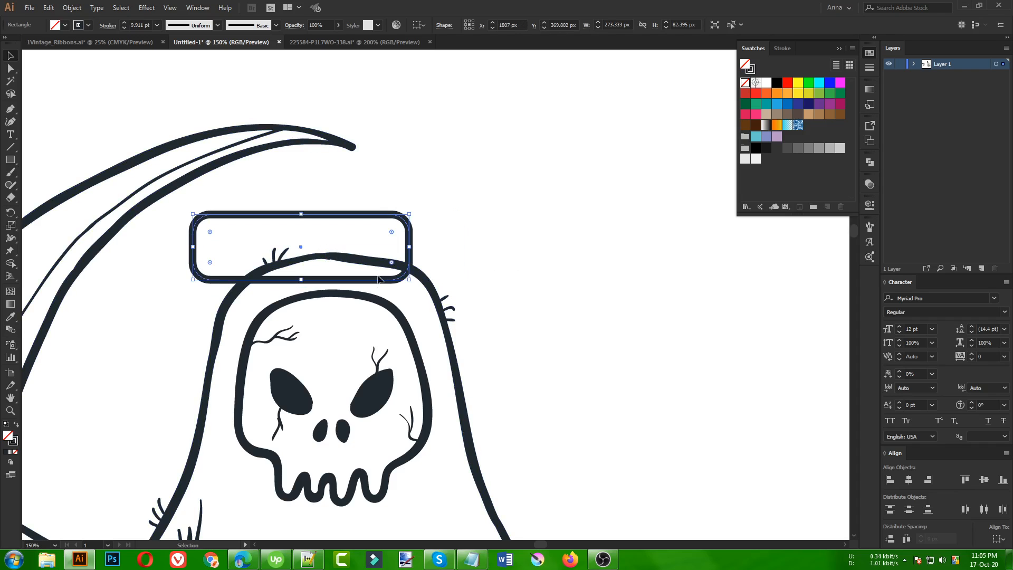
{"action": "left_click_drag", "start_coordinate": [383, 284], "coordinate": [418, 284]}
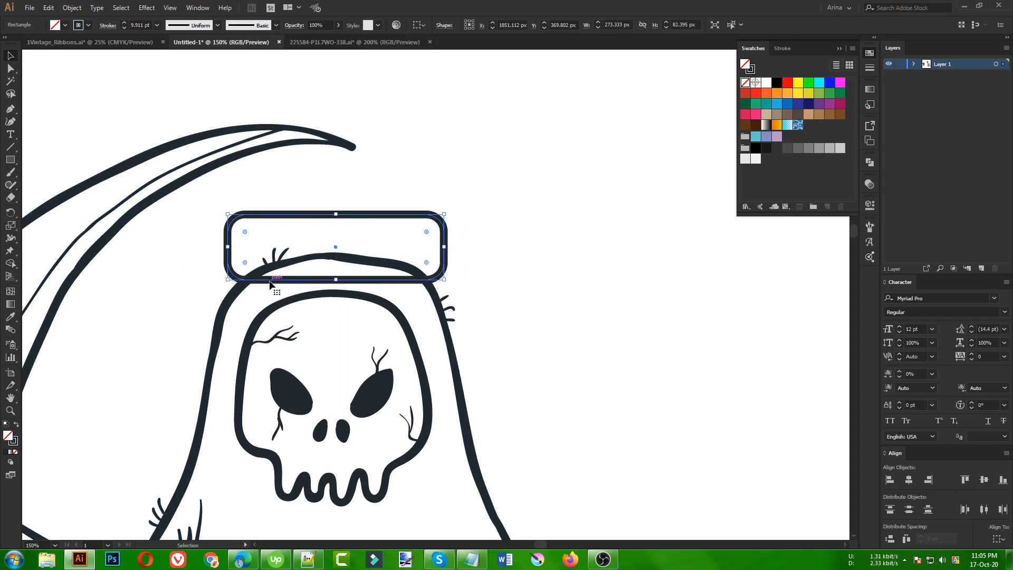
{"action": "left_click_drag", "start_coordinate": [270, 284], "coordinate": [265, 283]}
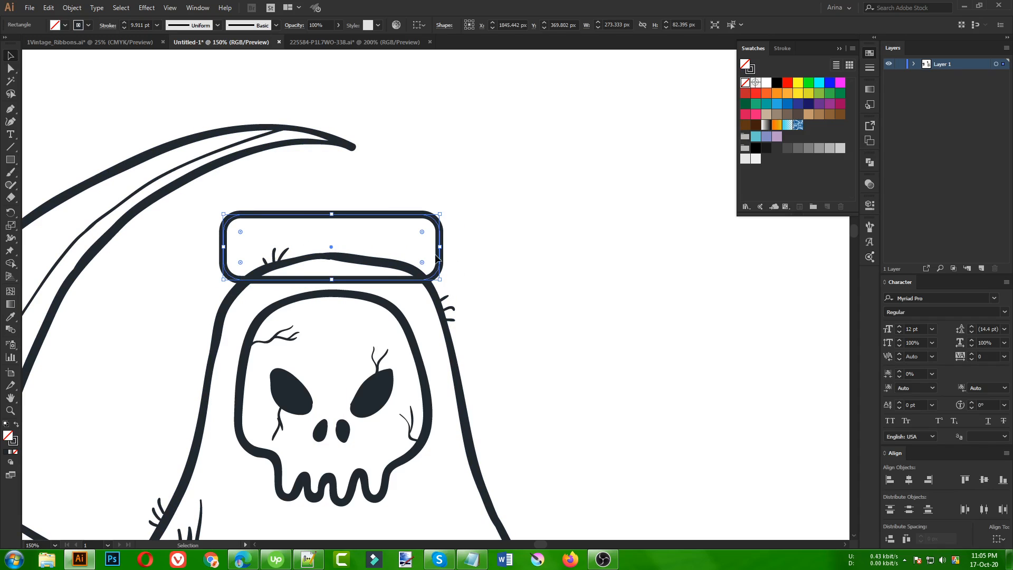
Step: Add a narrower copy of the rounded rectangle overlapping its upper half, and centre the two shapes horizontally on each other
{"action": "left_click_drag", "start_coordinate": [422, 272], "coordinate": [422, 250]}
{"action": "left_click_drag", "start_coordinate": [442, 215], "coordinate": [391, 246]}
{"action": "left_click", "coordinate": [423, 216], "text": "shift"}
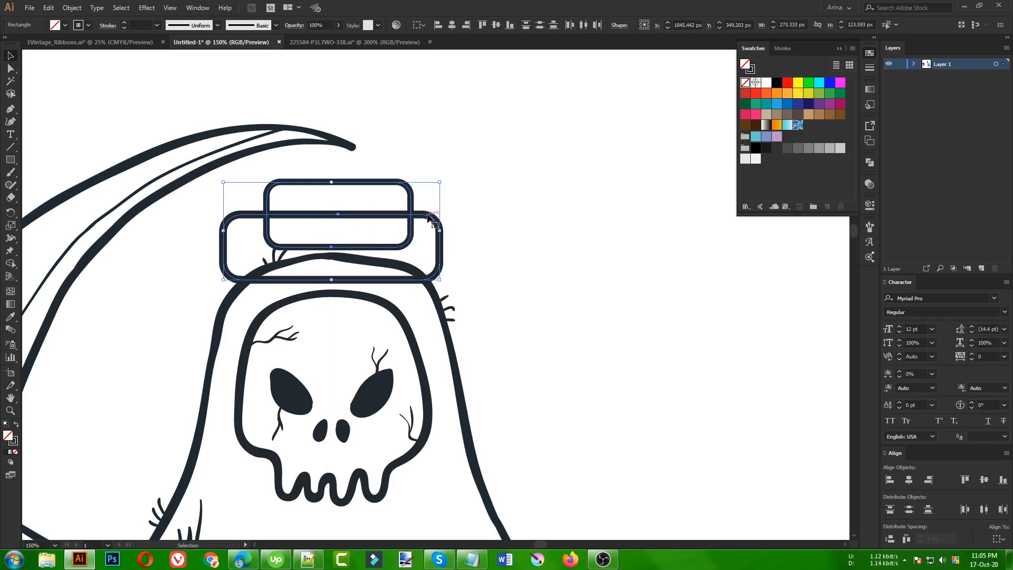
{"action": "left_click", "coordinate": [453, 24]}
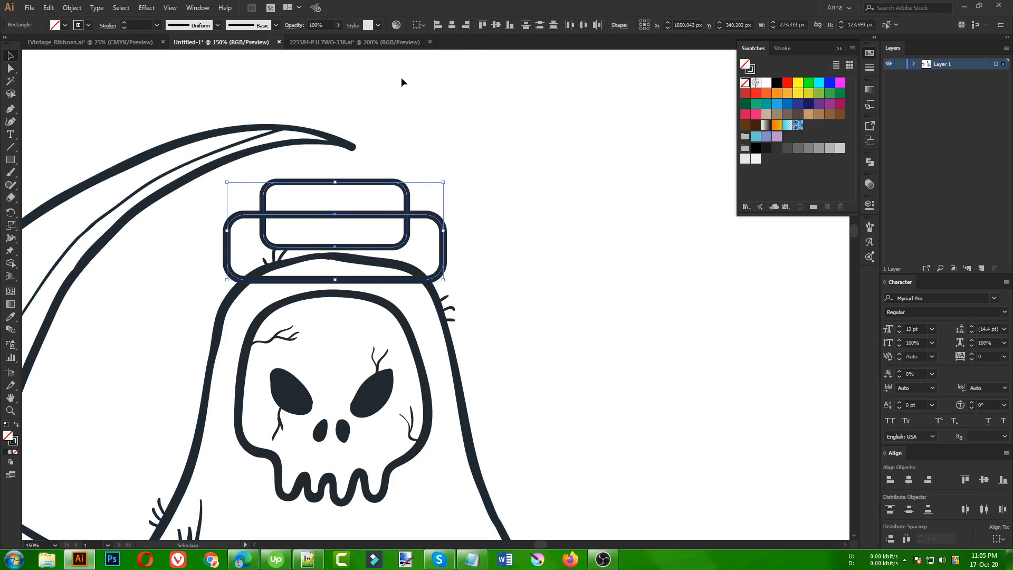
Step: Apply a horizontal Arc warp with a 20% bend to both rounded rectangles
{"action": "left_click", "coordinate": [147, 9]}
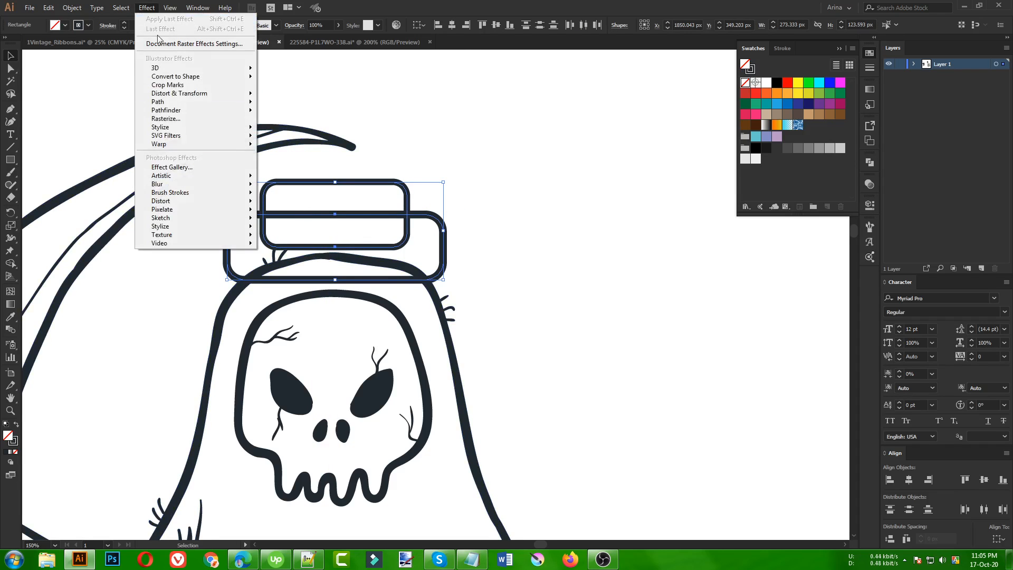
{"action": "mouse_move", "coordinate": [197, 148]}
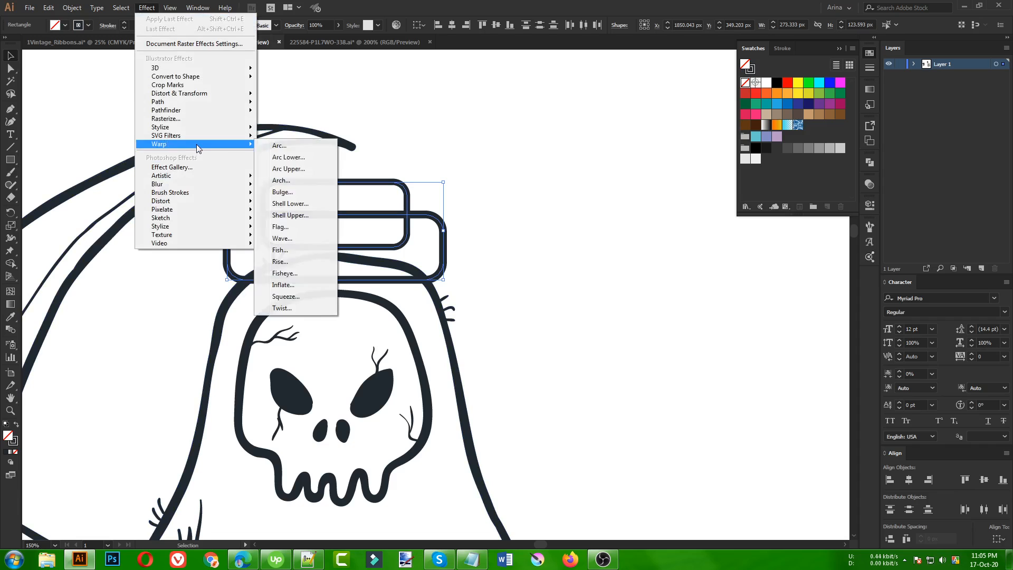
{"action": "left_click", "coordinate": [306, 147]}
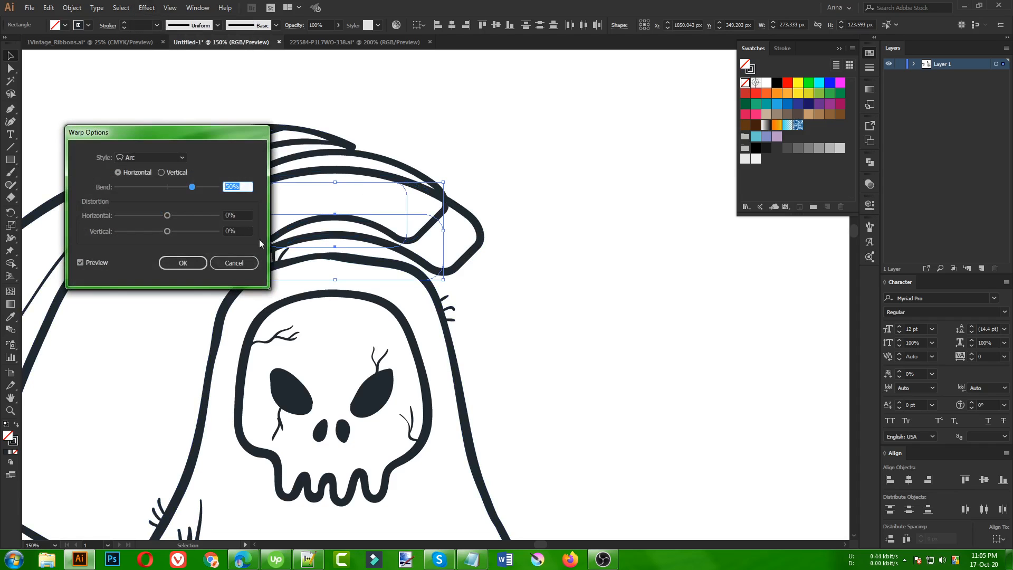
{"action": "scroll", "coordinate": [235, 189], "scroll_direction": "down", "scroll_amount": 3}
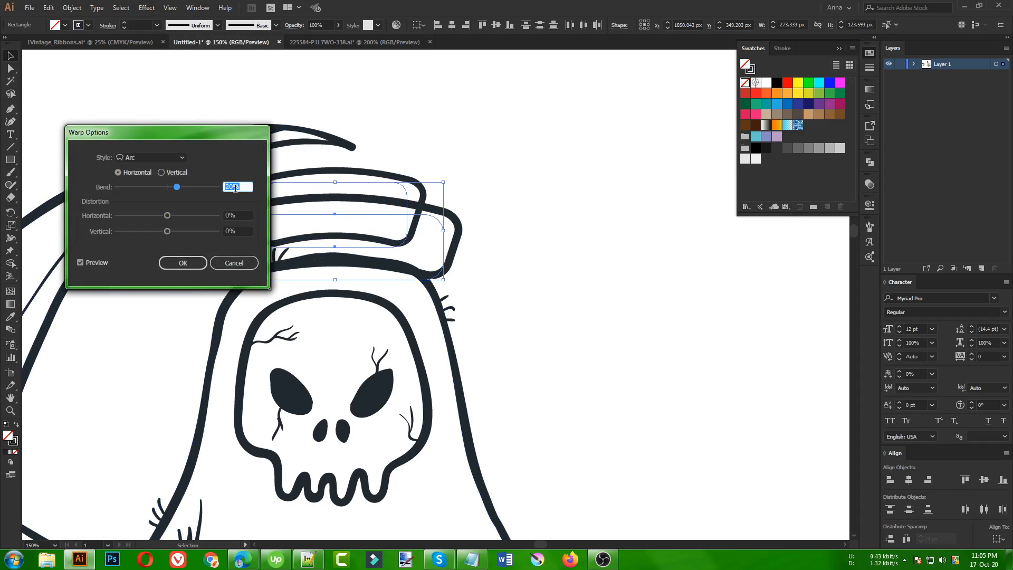
{"action": "left_click", "coordinate": [188, 263]}
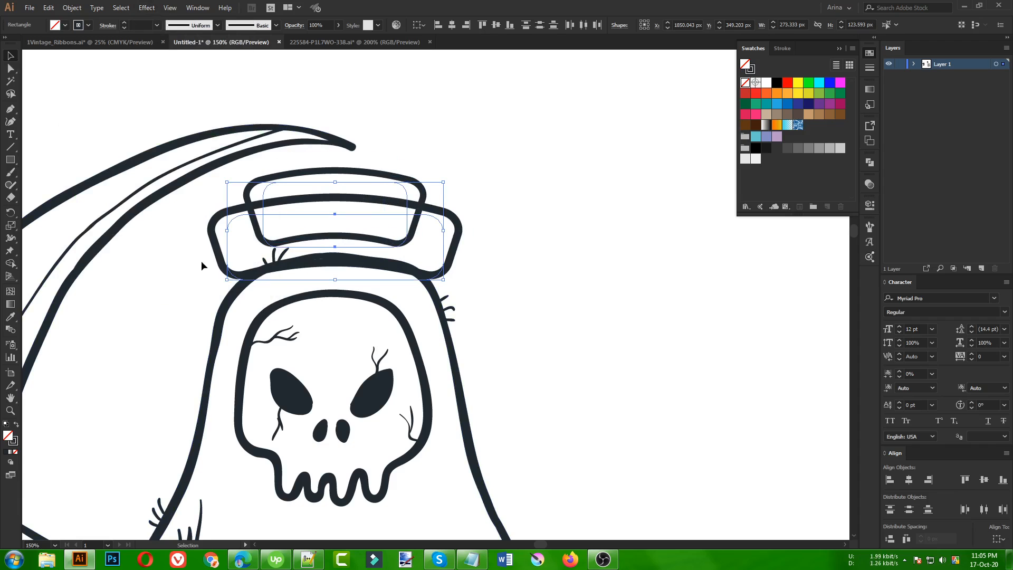
Step: Stretch the two warped shapes to about 140 px high and expand their appearance into editable paths
{"action": "left_click_drag", "start_coordinate": [337, 279], "coordinate": [336, 293]}
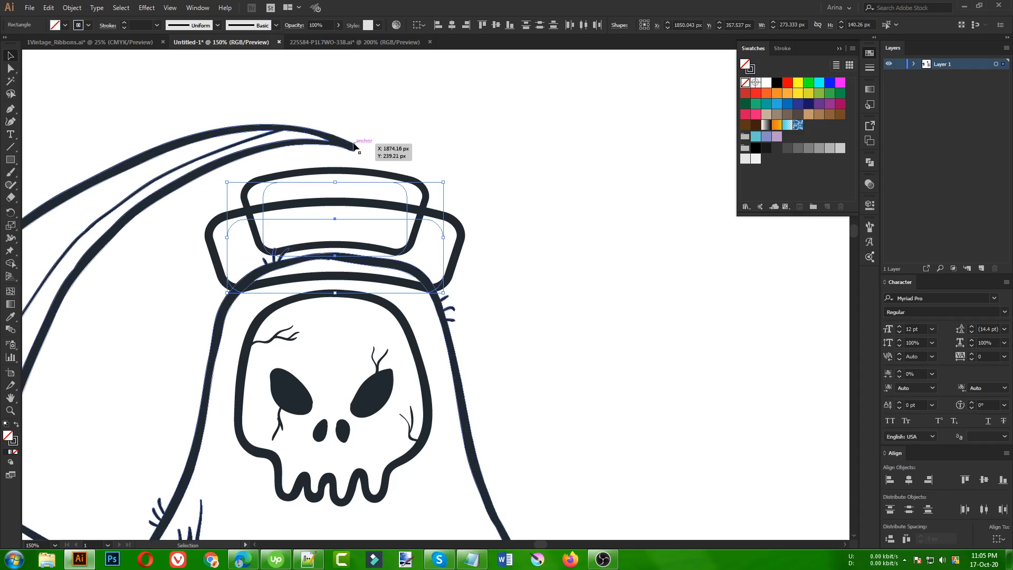
{"action": "left_click", "coordinate": [71, 8]}
{"action": "left_click", "coordinate": [100, 133]}
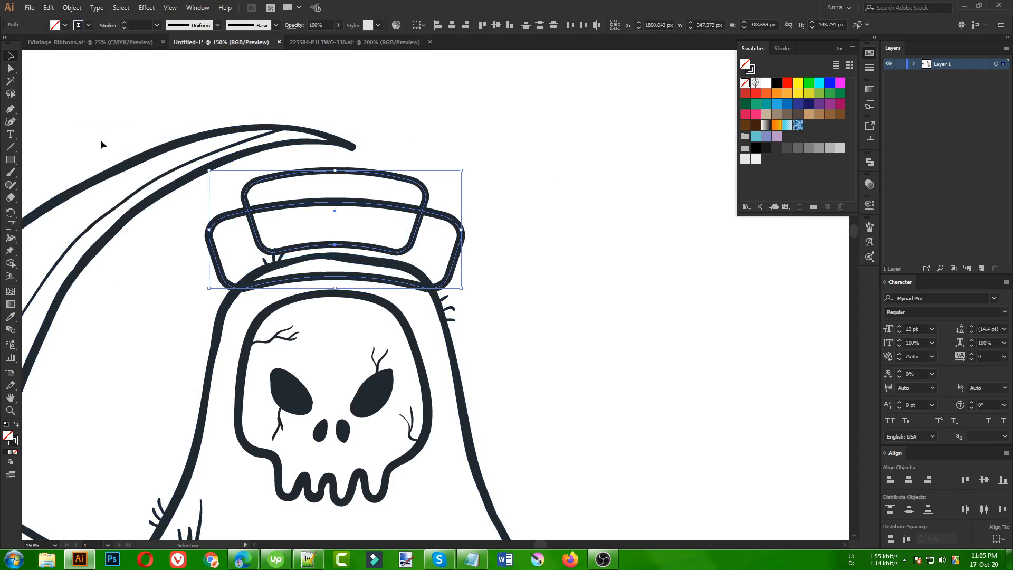
Step: Merge the overlapping area into the upper hat piece with Shape Builder so the lower band sits behind it
{"action": "key", "text": "shift+m"}
{"action": "left_click_drag", "start_coordinate": [352, 203], "coordinate": [361, 251]}
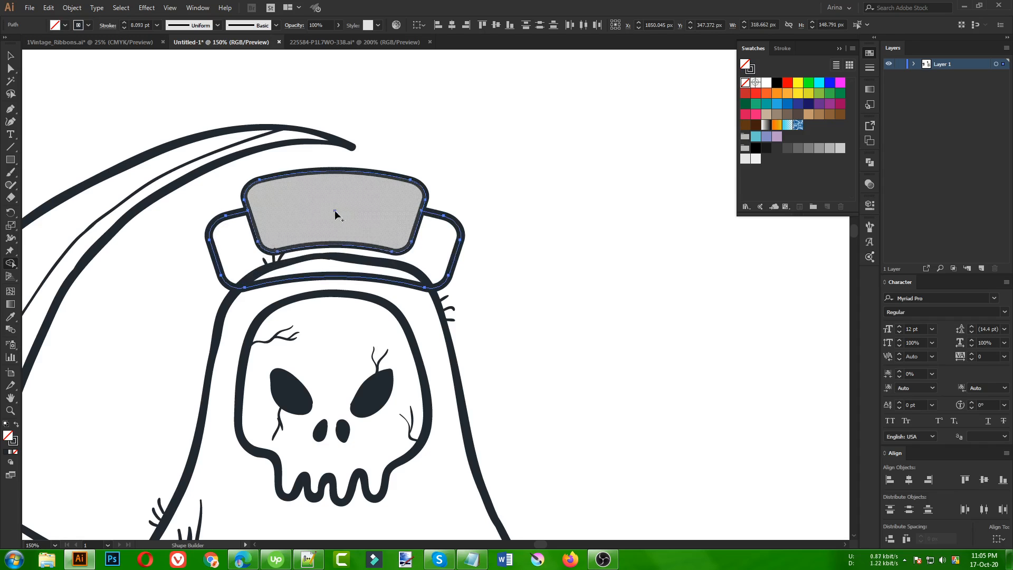
{"action": "key", "text": "v"}
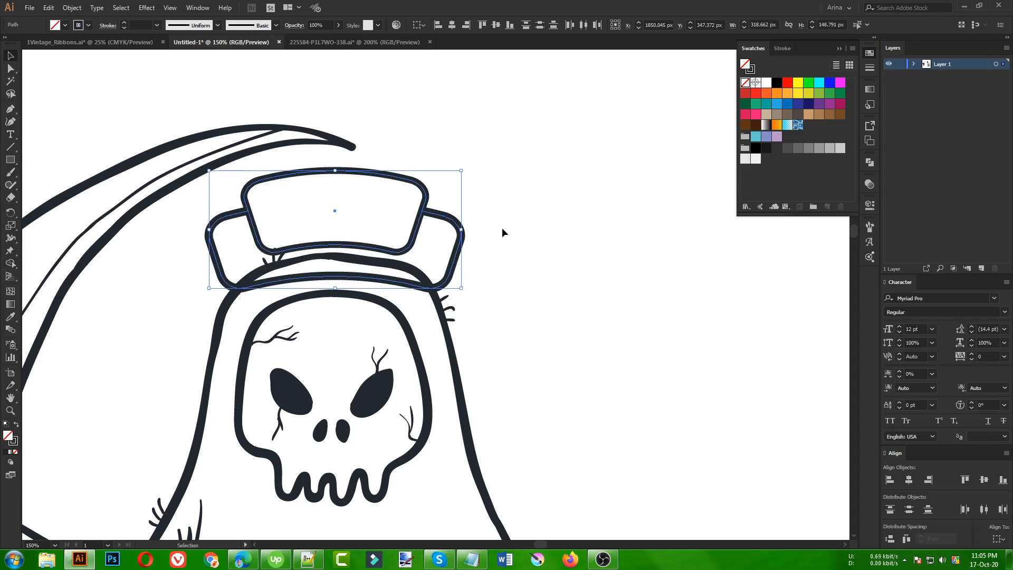
{"action": "left_click", "coordinate": [502, 229]}
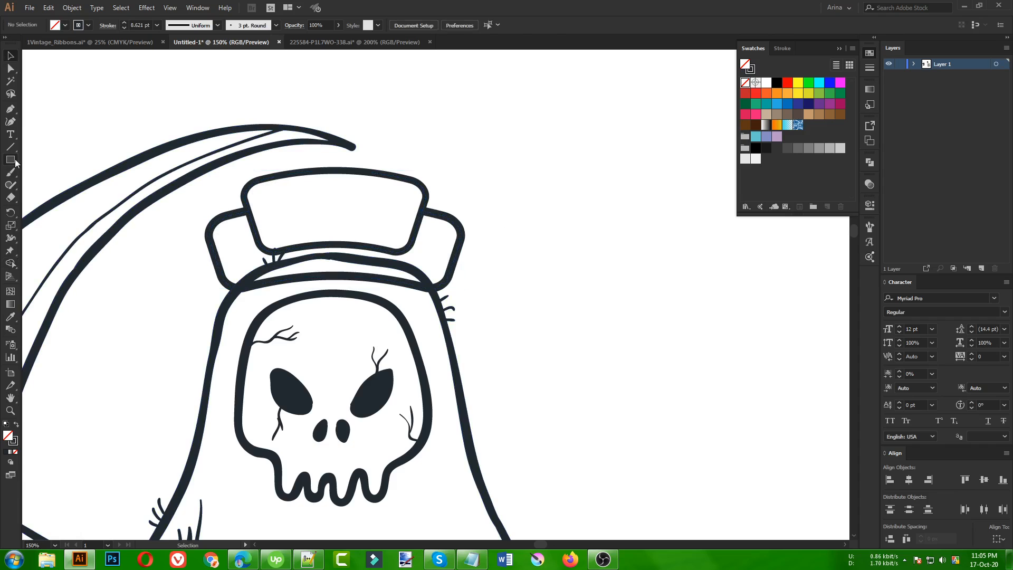
Step: Build a solid dark cross on the hat's front from two crossed, round-ended bars about 23 by 66 px
{"action": "key", "text": "m"}
{"action": "scroll", "coordinate": [369, 209], "scroll_direction": "up", "scroll_amount": 1}
{"action": "left_click_drag", "start_coordinate": [309, 170], "coordinate": [333, 240]}
{"action": "mouse_move", "coordinate": [316, 179]}
{"action": "left_mouse_down"}
{"action": "mouse_move", "coordinate": [369, 210]}
{"action": "mouse_move", "coordinate": [355, 231]}
{"action": "mouse_move", "coordinate": [354, 209]}
{"action": "mouse_move", "coordinate": [337, 210]}
{"action": "left_mouse_up"}
{"action": "key", "text": "shift+x"}
{"action": "key", "text": "v"}
{"action": "left_click", "coordinate": [331, 230], "text": "shift"}
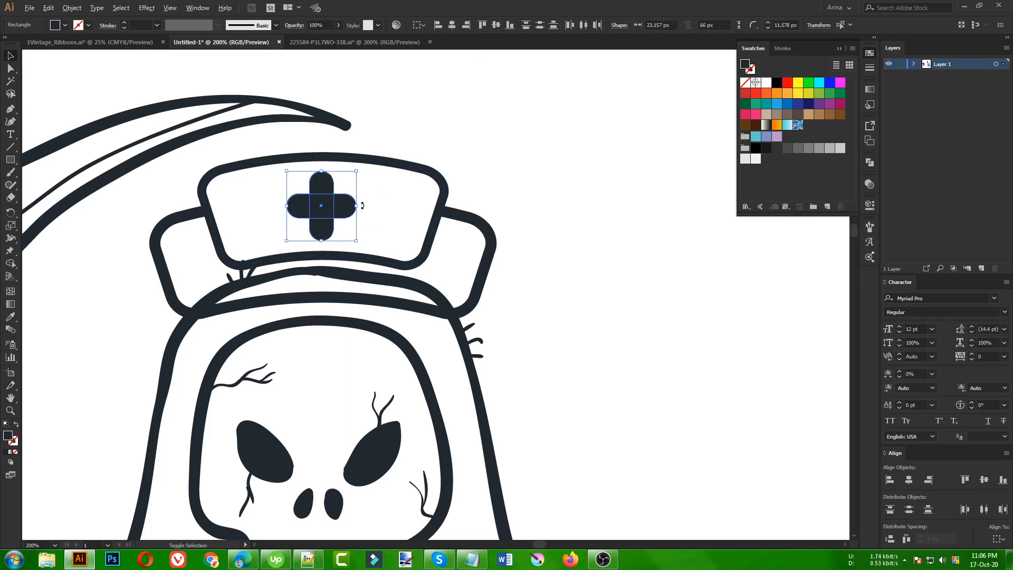
Step: Scale the cross down around its centre to about 56 px wide and high
{"action": "left_click_drag", "start_coordinate": [357, 206], "coordinate": [351, 206]}
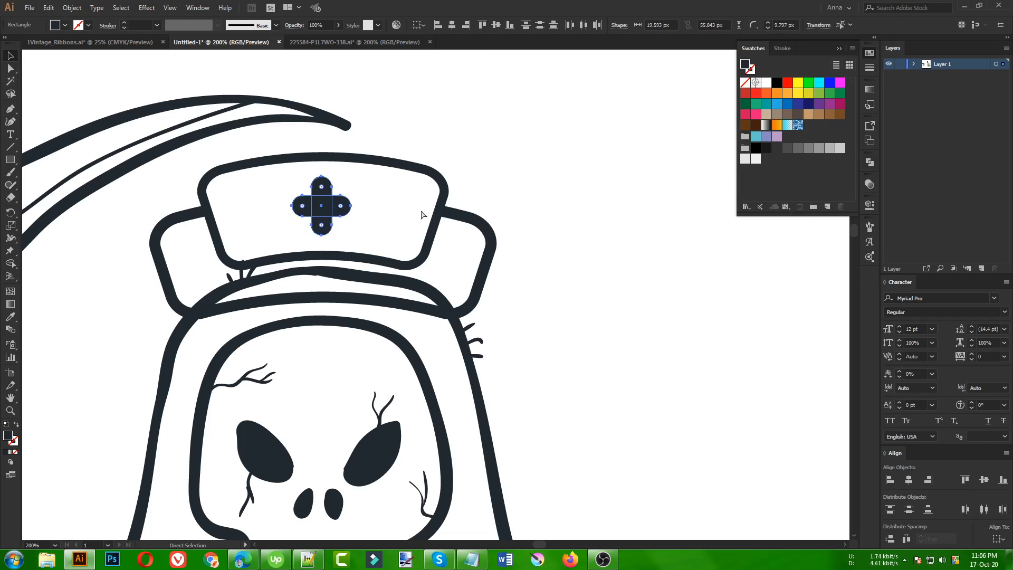
{"action": "scroll", "coordinate": [434, 154], "scroll_direction": "down", "scroll_amount": 1}
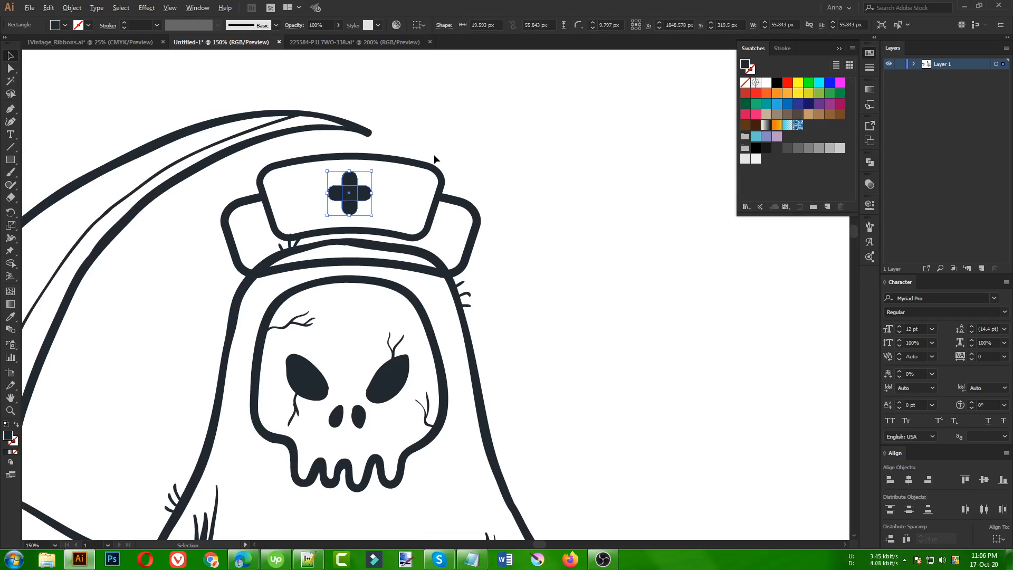
{"action": "left_click", "coordinate": [528, 156]}
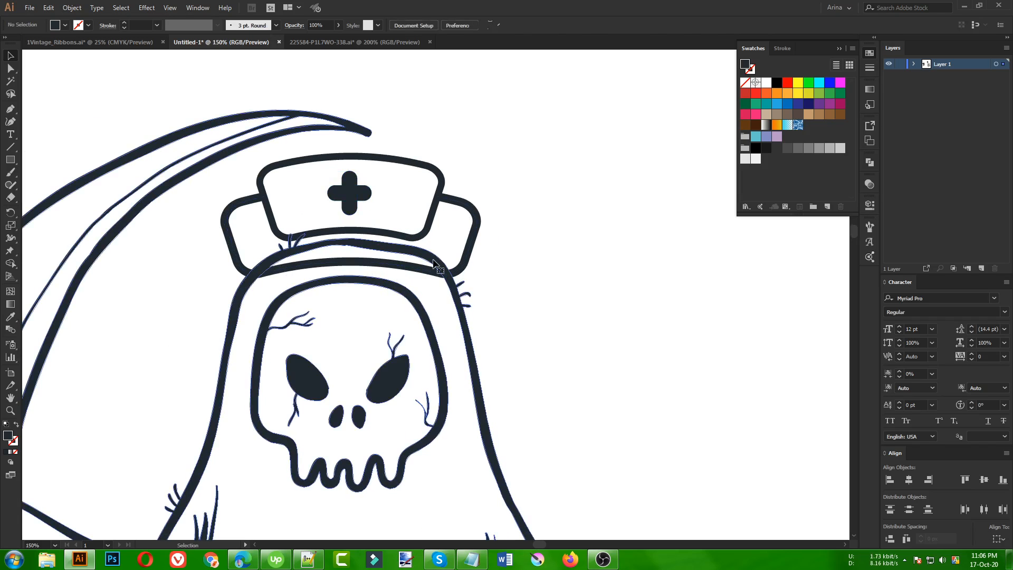
Step: Erase the hood's top outline and the stray tufts that show inside the nurse hat's lower band
{"action": "left_click", "coordinate": [317, 247]}
{"action": "scroll", "coordinate": [316, 247], "scroll_direction": "up", "scroll_amount": 2}
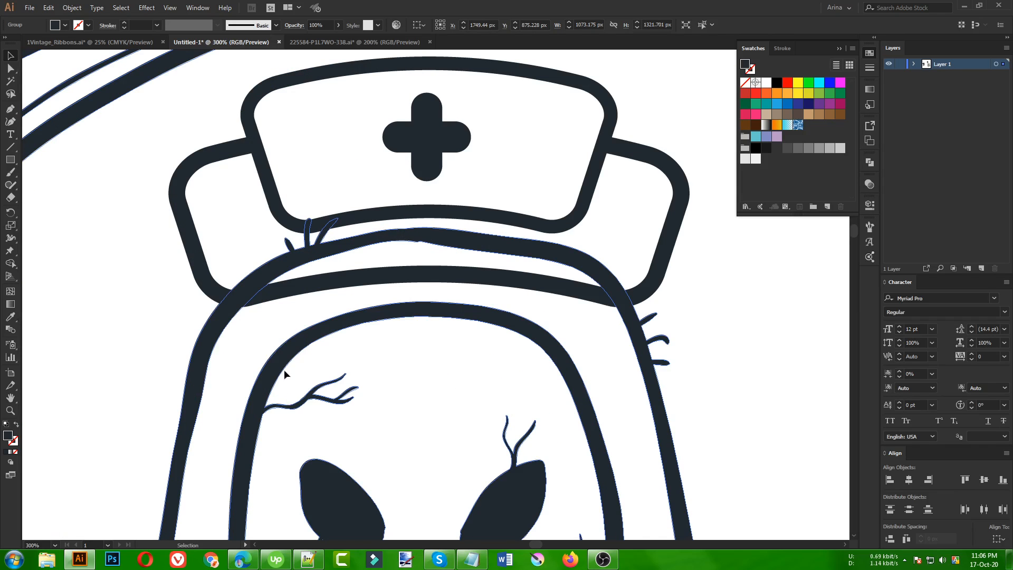
{"action": "scroll", "coordinate": [299, 327], "scroll_direction": "down", "scroll_amount": 2}
{"action": "scroll", "coordinate": [313, 300], "scroll_direction": "up", "scroll_amount": 1}
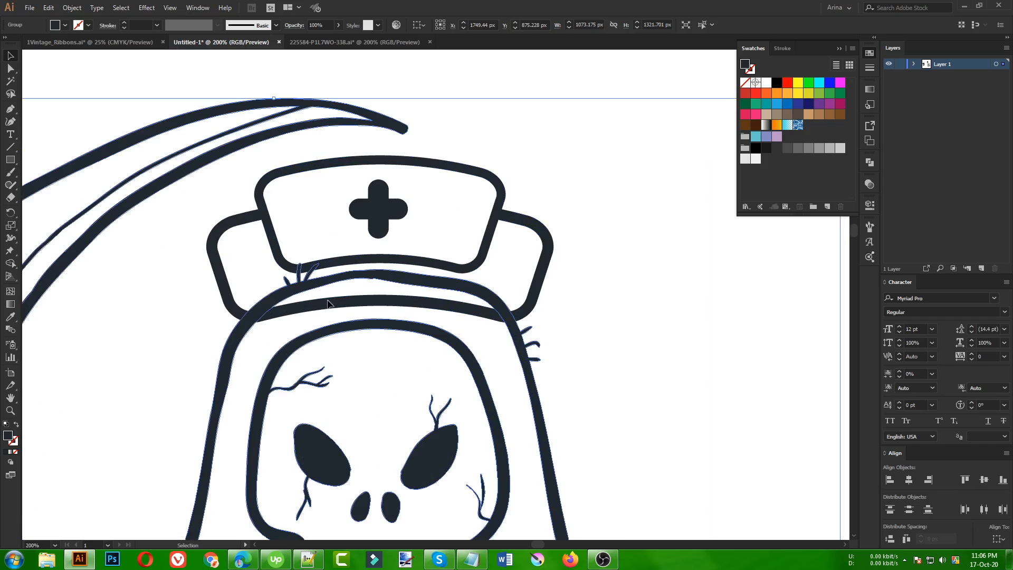
{"action": "key", "text": "shift+e"}
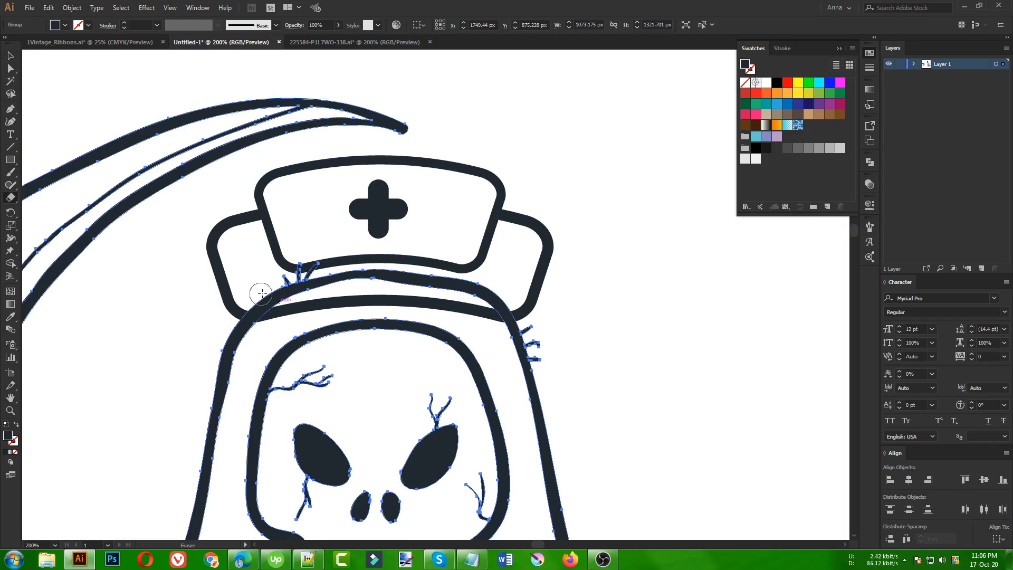
{"action": "mouse_move", "coordinate": [250, 304]}
{"action": "left_mouse_down"}
{"action": "mouse_move", "coordinate": [349, 284]}
{"action": "mouse_move", "coordinate": [283, 284]}
{"action": "mouse_move", "coordinate": [313, 262]}
{"action": "mouse_move", "coordinate": [319, 285]}
{"action": "mouse_move", "coordinate": [370, 272]}
{"action": "mouse_move", "coordinate": [424, 275]}
{"action": "mouse_move", "coordinate": [508, 307]}
{"action": "left_mouse_up"}
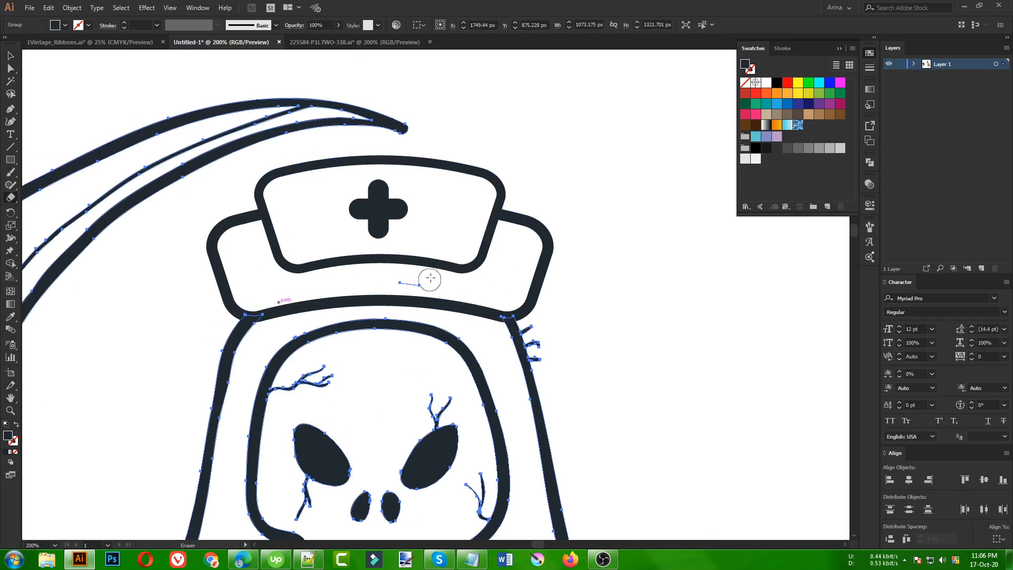
{"action": "key", "text": "v"}
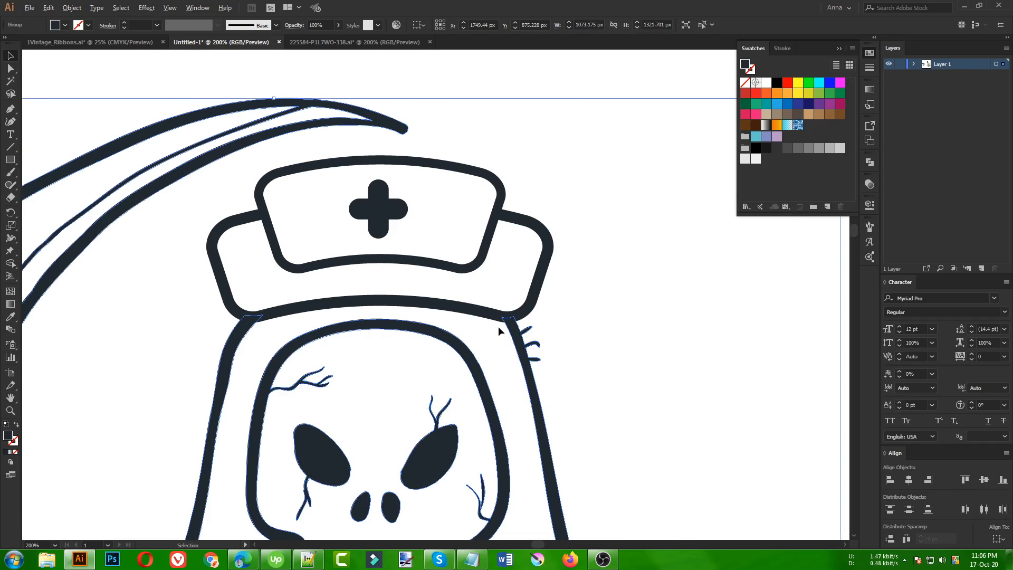
{"action": "scroll", "coordinate": [498, 326], "scroll_direction": "up", "scroll_amount": 1}
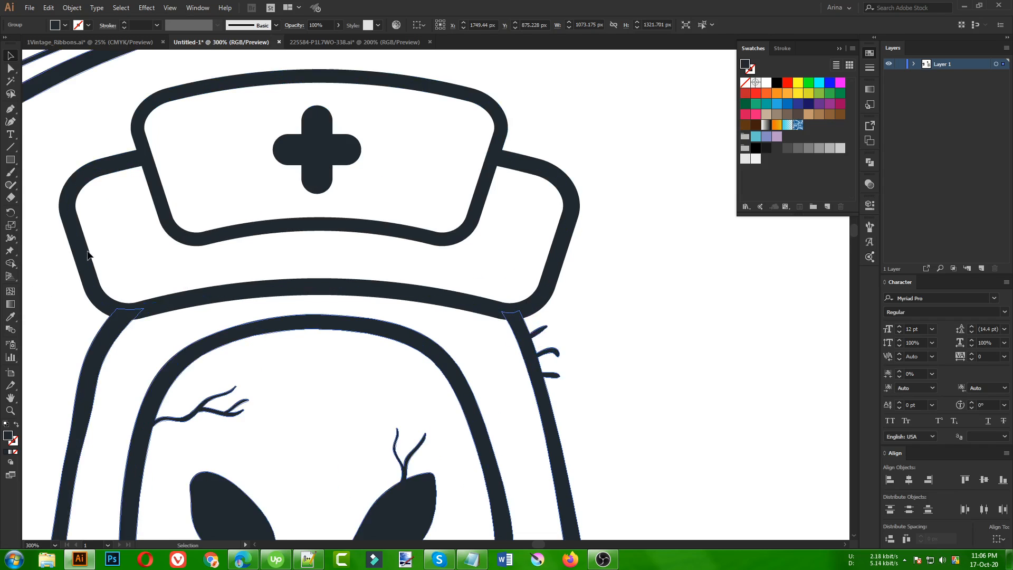
{"action": "scroll", "coordinate": [305, 243], "scroll_direction": "down", "scroll_amount": 5}
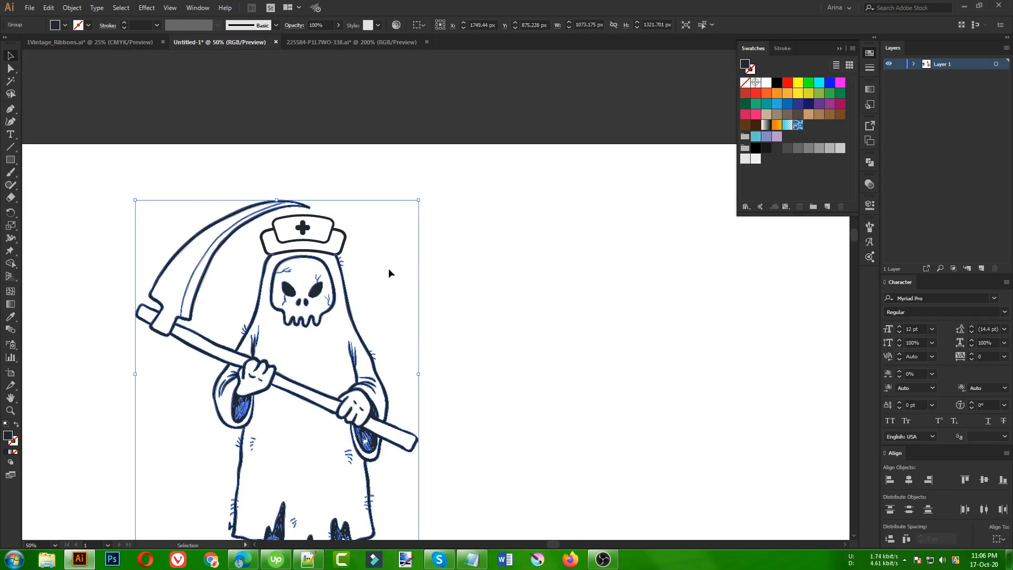
{"action": "left_click", "coordinate": [388, 269]}
Step: Expand the fill and stroke of both nurse hat outline shapes into filled shapes
{"action": "scroll", "coordinate": [305, 244], "scroll_direction": "up", "scroll_amount": 2}
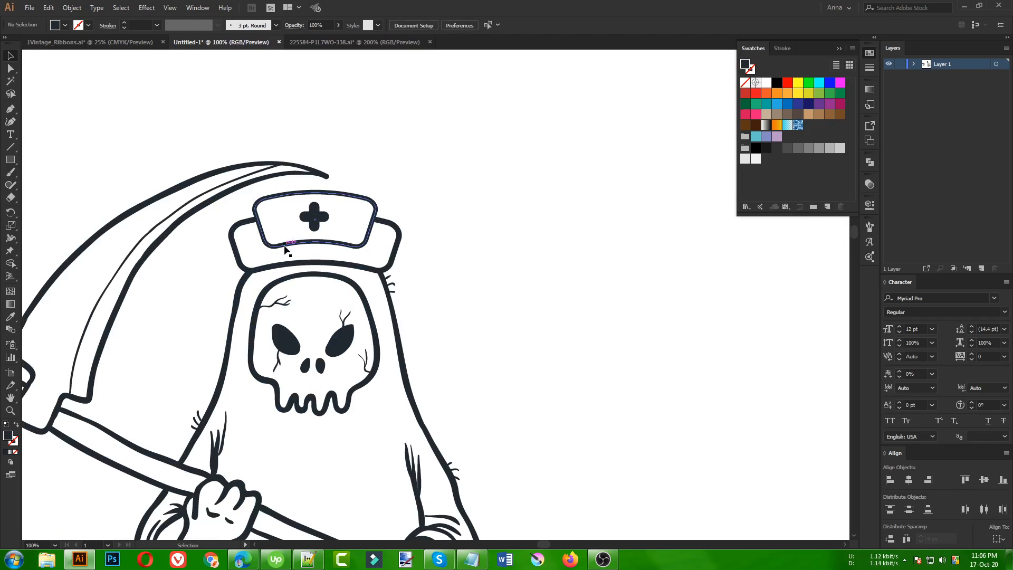
{"action": "left_click", "coordinate": [284, 251]}
{"action": "left_click", "coordinate": [260, 271], "text": "shift"}
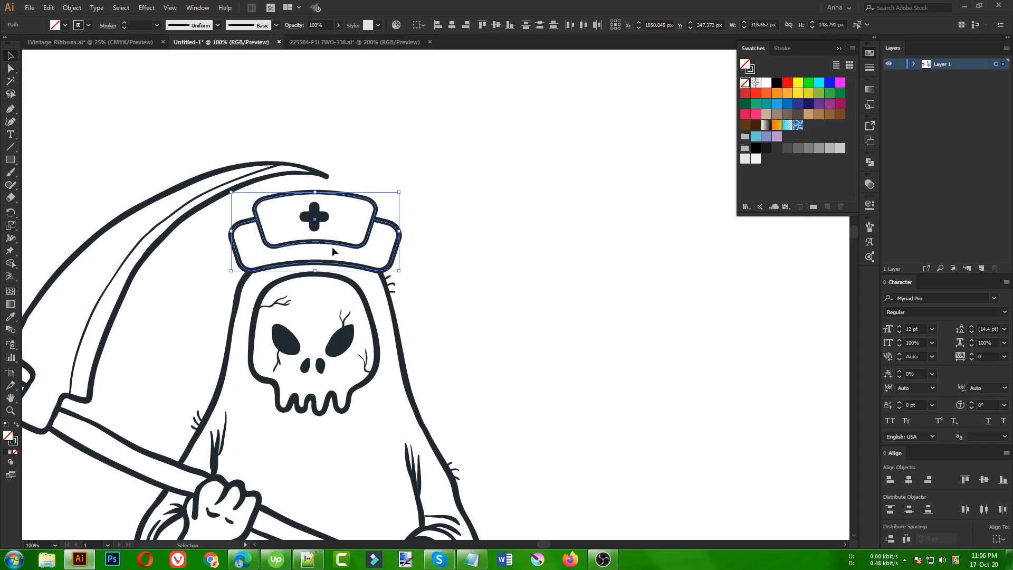
{"action": "left_click", "coordinate": [72, 7]}
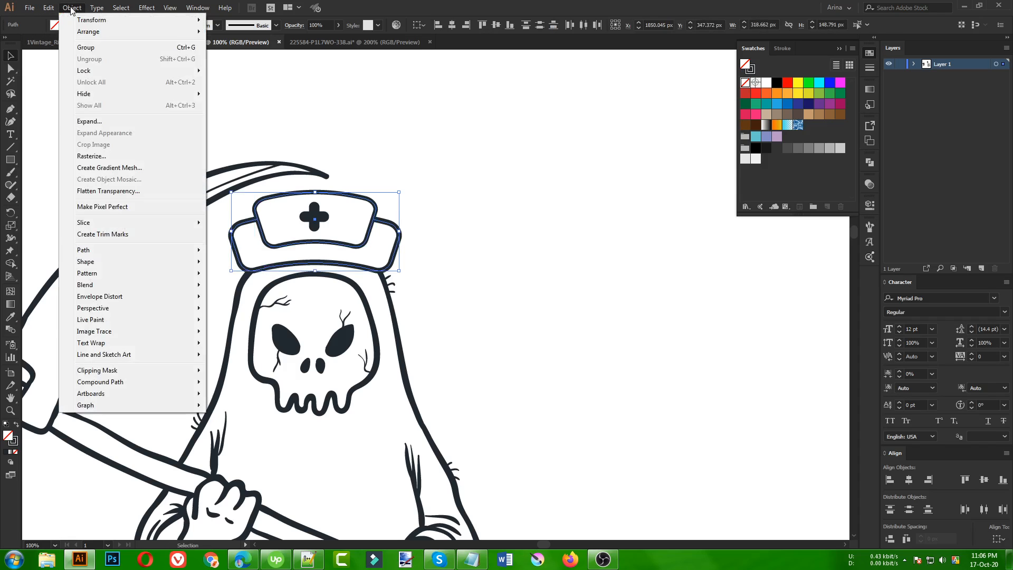
{"action": "left_click", "coordinate": [100, 122]}
{"action": "left_click", "coordinate": [280, 306]}
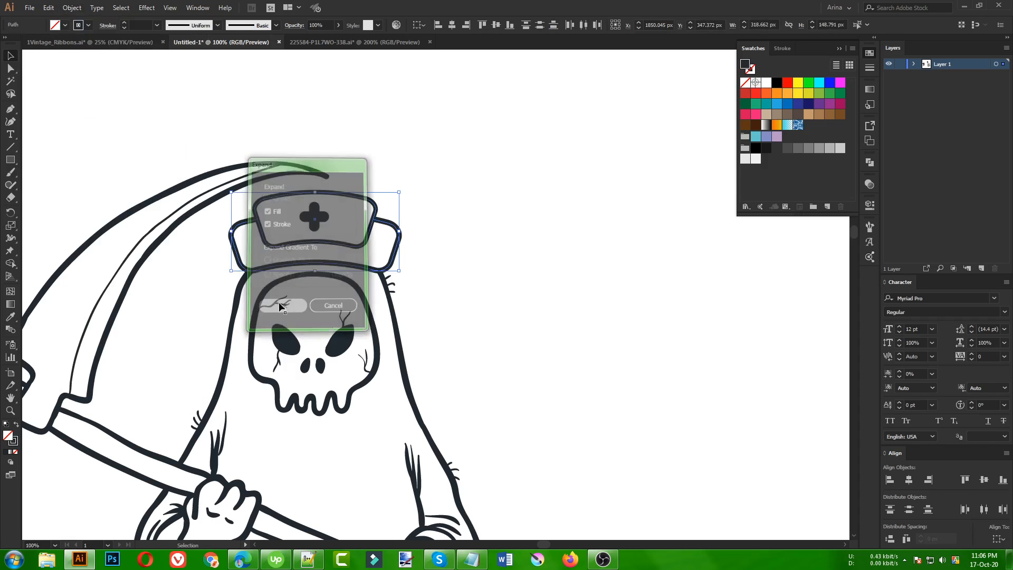
Step: Unite the reaper, the nurse hat outlines and the cross into one shape with Pathfinder and check the merged hat edges
{"action": "key", "text": "ctrl+minus"}
{"action": "left_click", "coordinate": [431, 265]}
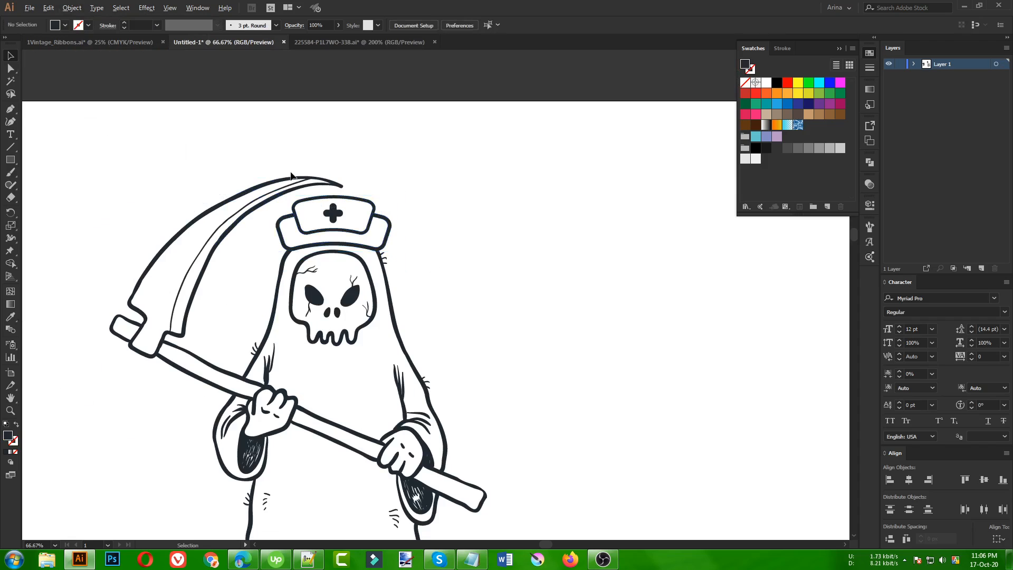
{"action": "key", "text": "ctrl+minus"}
{"action": "left_click_drag", "start_coordinate": [114, 155], "coordinate": [530, 503]}
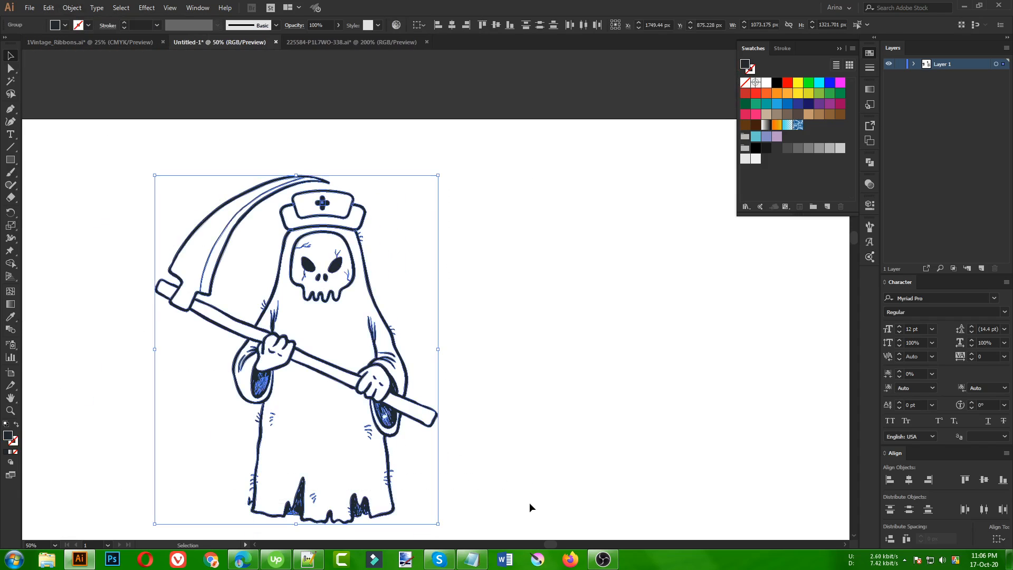
{"action": "left_click", "coordinate": [871, 163]}
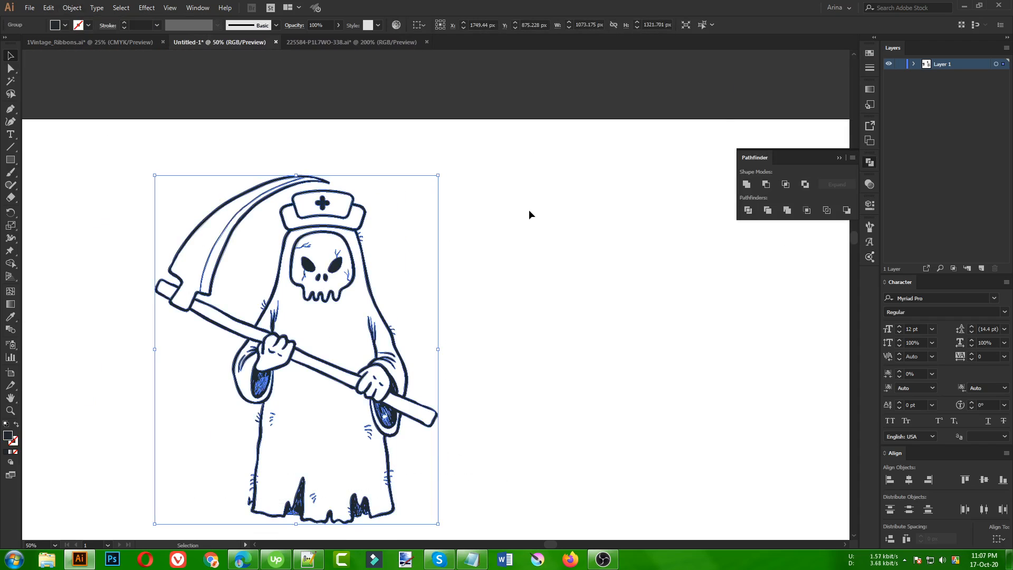
{"action": "scroll", "coordinate": [333, 201], "scroll_direction": "up", "scroll_amount": 3, "text": "alt"}
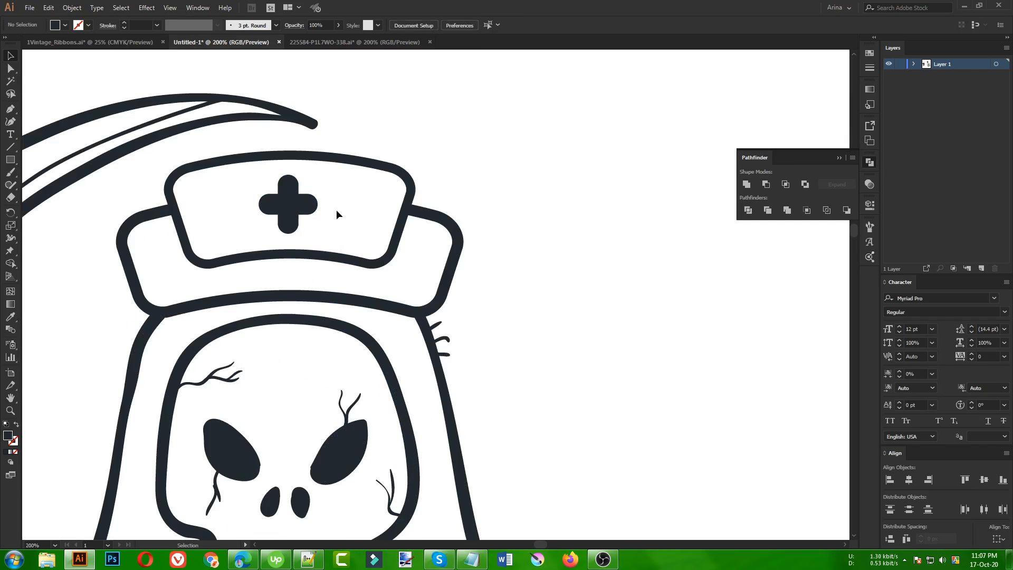
{"action": "scroll", "coordinate": [443, 307], "scroll_direction": "up", "scroll_amount": 3, "text": "alt"}
{"action": "left_click", "coordinate": [368, 324]}
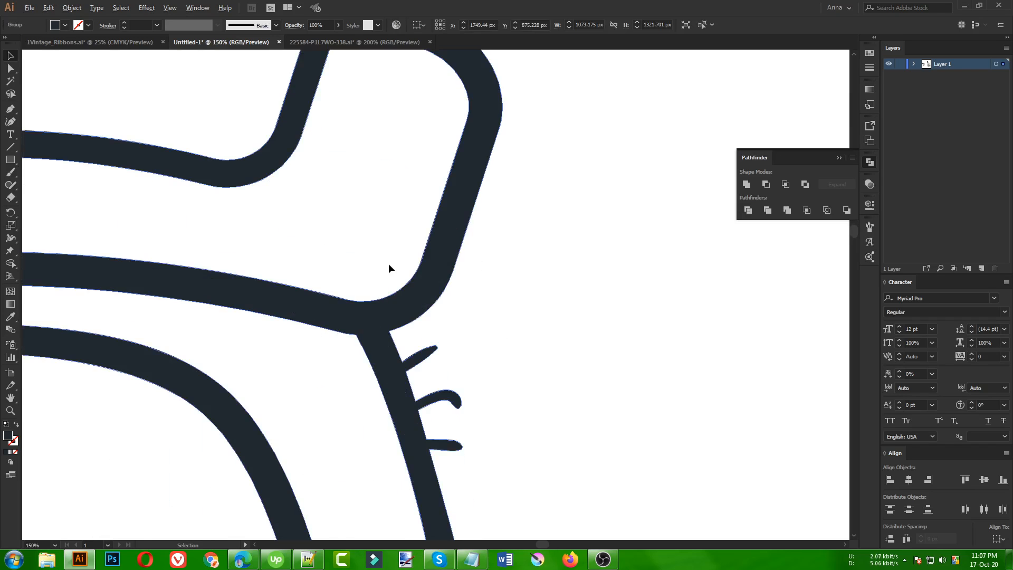
{"action": "scroll", "coordinate": [376, 214], "scroll_direction": "down", "scroll_amount": 5, "text": "alt"}
{"action": "scroll", "coordinate": [375, 213], "scroll_direction": "down", "scroll_amount": 6, "text": "alt"}
{"action": "left_click", "coordinate": [389, 242]}
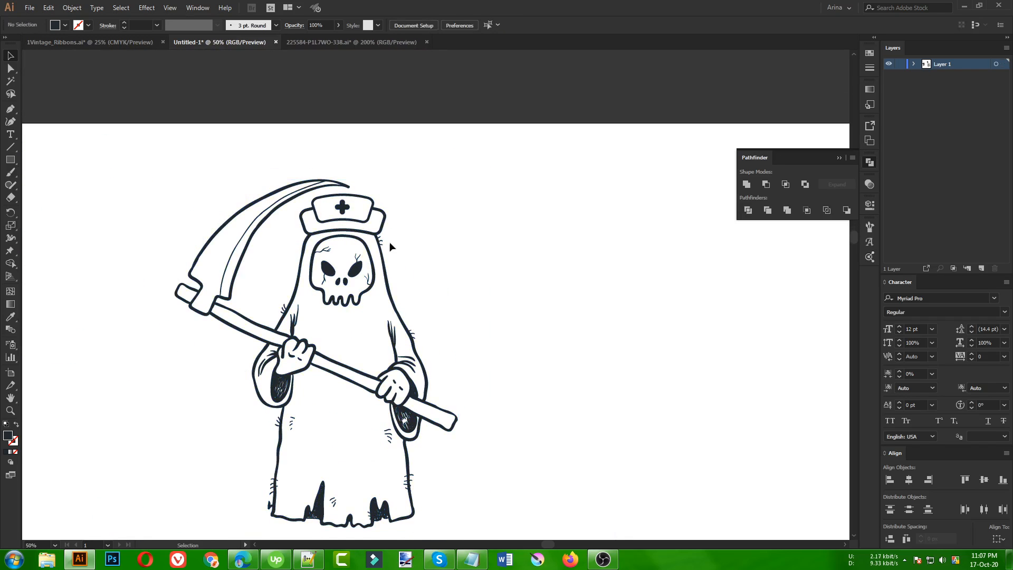
Step: Move the reaper artwork off the artboard into the free canvas on its right side
{"action": "scroll", "coordinate": [405, 254], "scroll_direction": "down", "scroll_amount": 1}
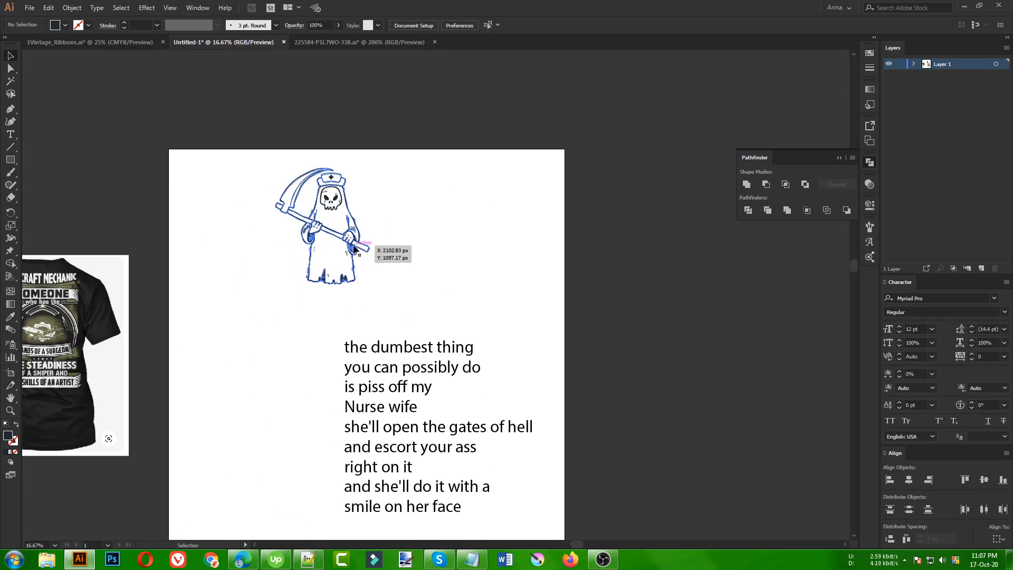
{"action": "left_click_drag", "start_coordinate": [364, 245], "coordinate": [660, 290]}
{"action": "left_click", "coordinate": [547, 294]}
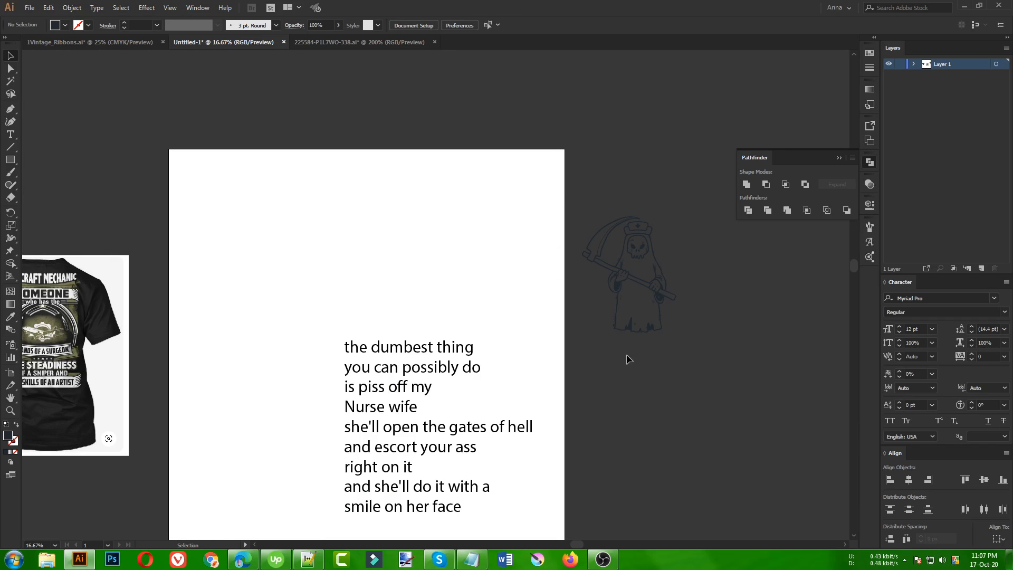
{"action": "scroll", "coordinate": [610, 372], "scroll_direction": "down", "scroll_amount": 1, "text": "alt"}
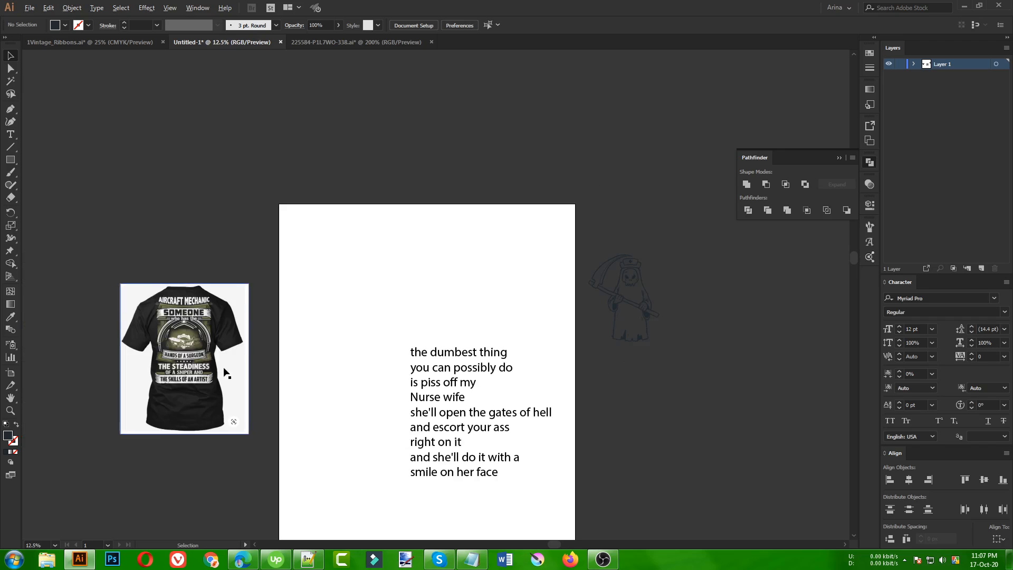
Step: Move the reference shirt image farther away from the artboard and the quote text to the artboard's upper left
{"action": "scroll", "coordinate": [227, 373], "scroll_direction": "up", "scroll_amount": 2, "text": "alt"}
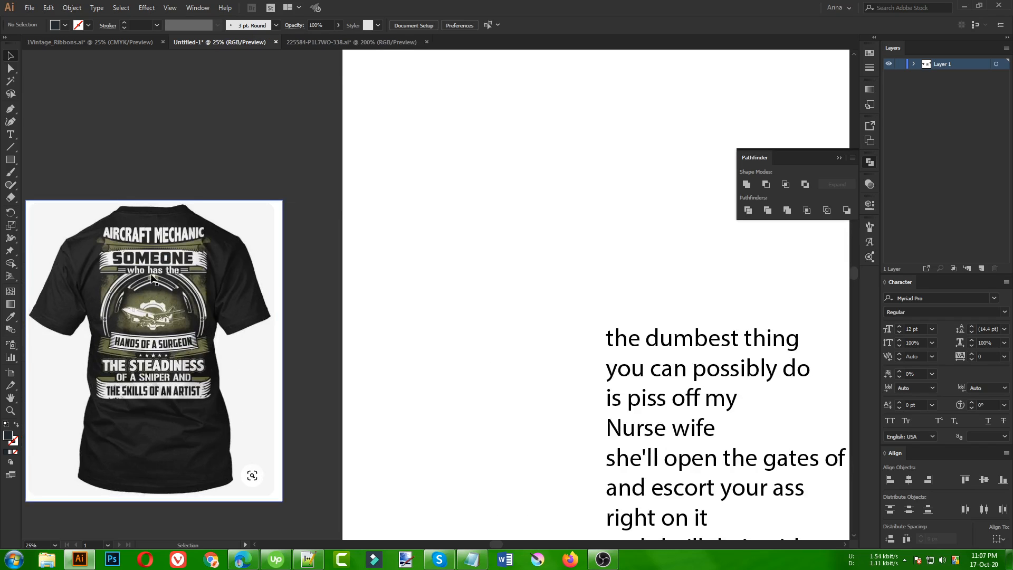
{"action": "scroll", "coordinate": [143, 313], "scroll_direction": "down", "scroll_amount": 2, "text": "alt"}
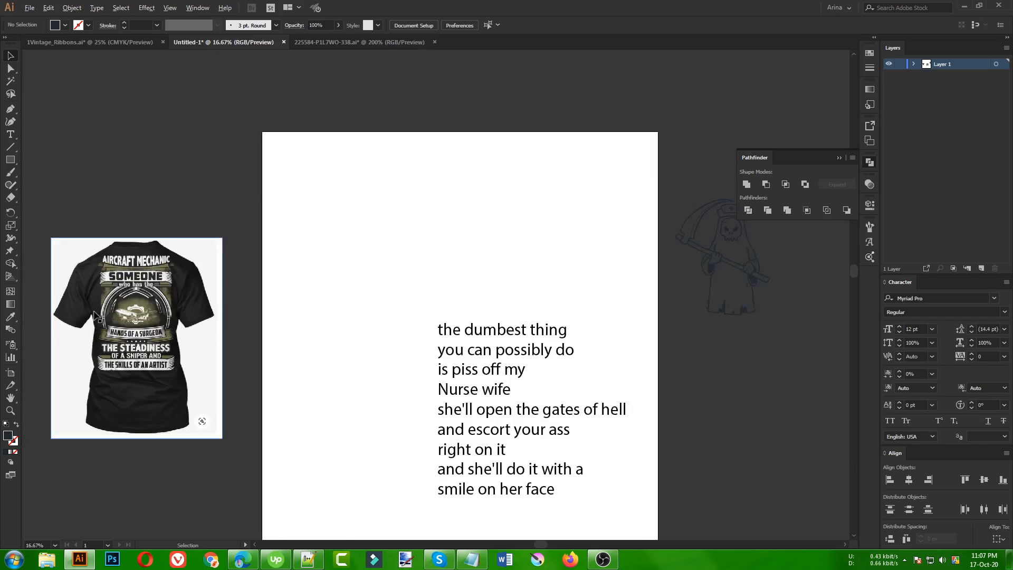
{"action": "left_click_drag", "start_coordinate": [157, 321], "coordinate": [117, 298]}
{"action": "left_click_drag", "start_coordinate": [336, 291], "coordinate": [302, 276]}
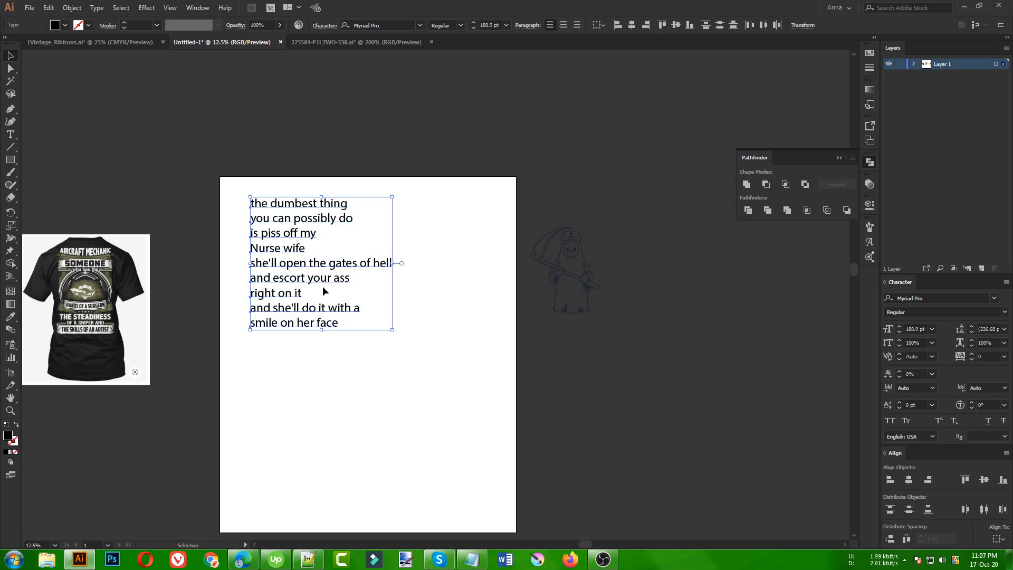
Step: Set the quote text's font to Explorer Condensed Regular
{"action": "left_click", "coordinate": [393, 25]}
{"action": "type", "text": "e"}
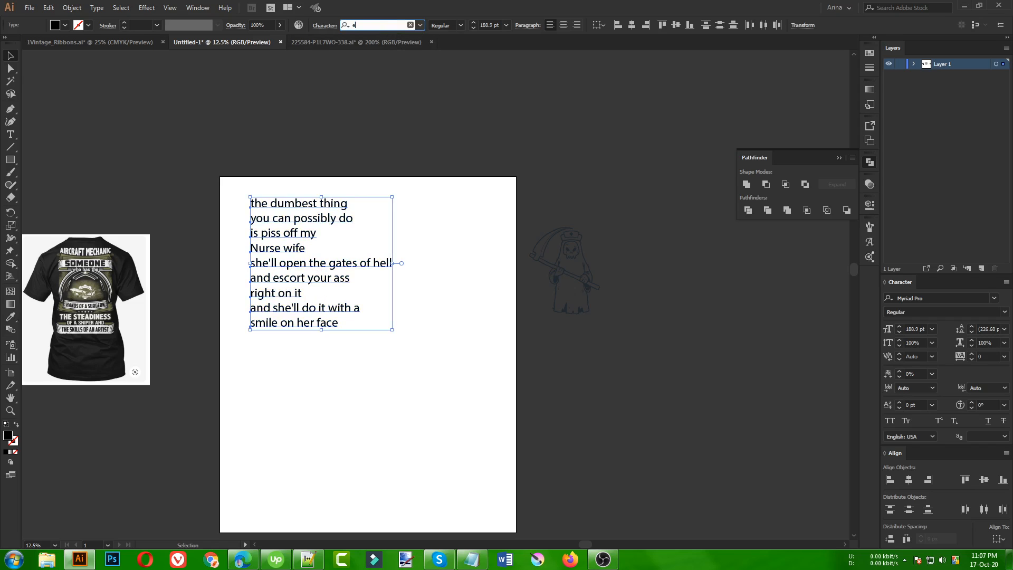
{"action": "type", "text": "x"}
{"action": "left_click", "coordinate": [375, 69]}
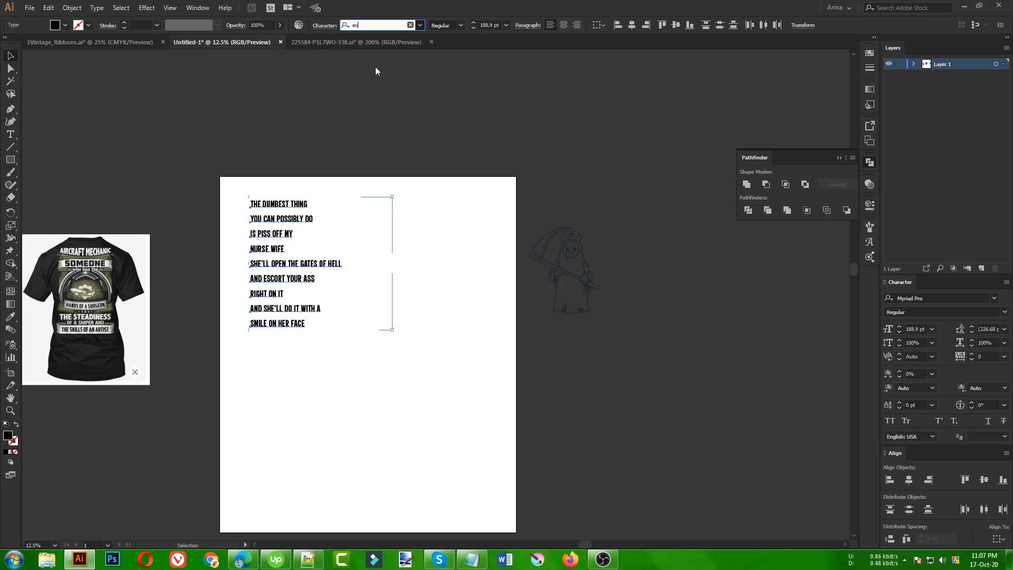
Step: Scale the quote text down slightly and place it along the artboard's left side at mid-height
{"action": "left_click_drag", "start_coordinate": [345, 263], "coordinate": [274, 423]}
{"action": "left_click_drag", "start_coordinate": [372, 337], "coordinate": [322, 406]}
{"action": "left_click_drag", "start_coordinate": [298, 463], "coordinate": [292, 357]}
{"action": "left_click", "coordinate": [379, 342]}
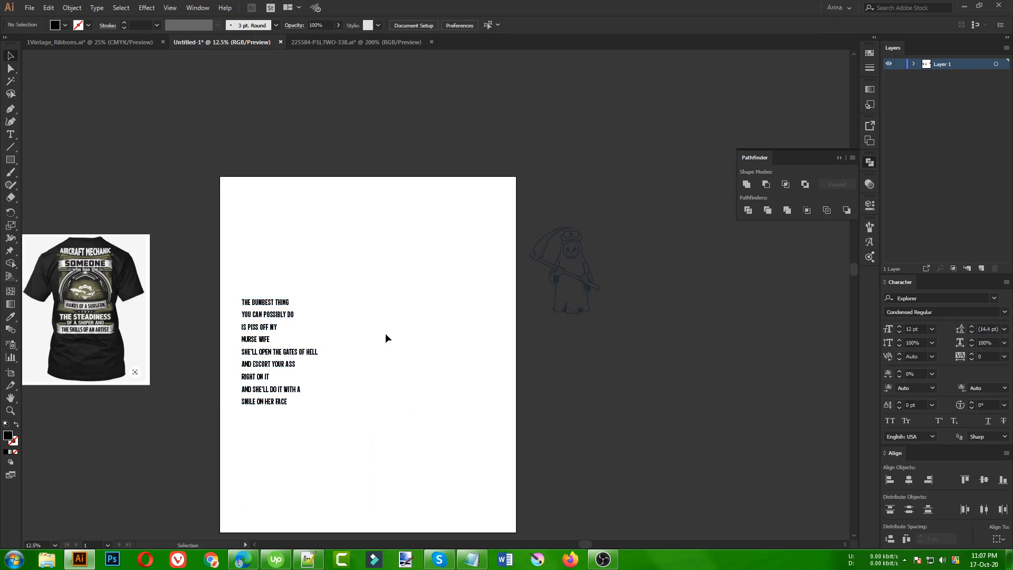
{"action": "scroll", "coordinate": [401, 312], "scroll_direction": "up", "scroll_amount": 1}
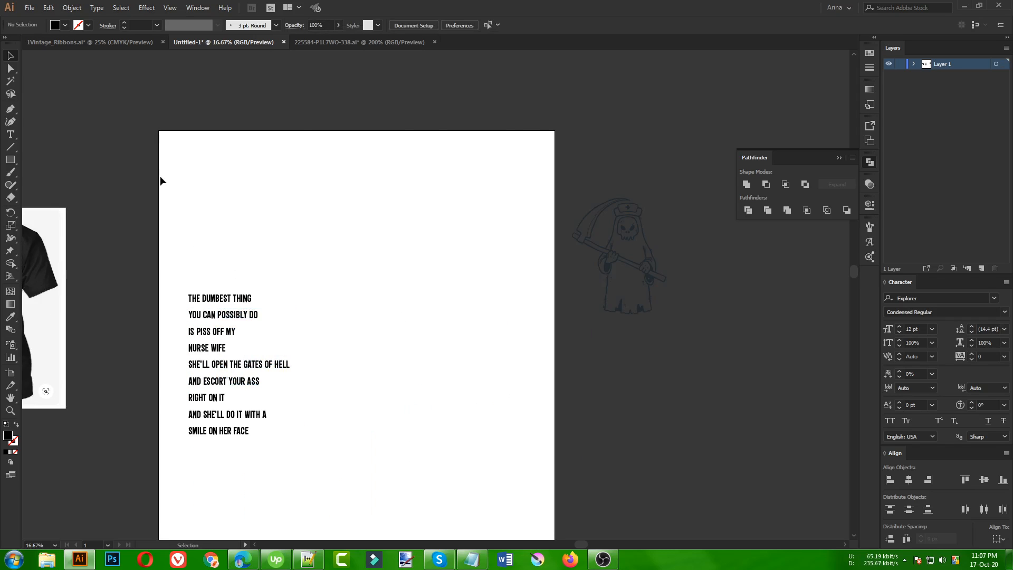
Step: Copy the three uppermost ribbons of the right column in 1Vintage_Ribbons.ai into the T-shirt design document
{"action": "left_click", "coordinate": [106, 42]}
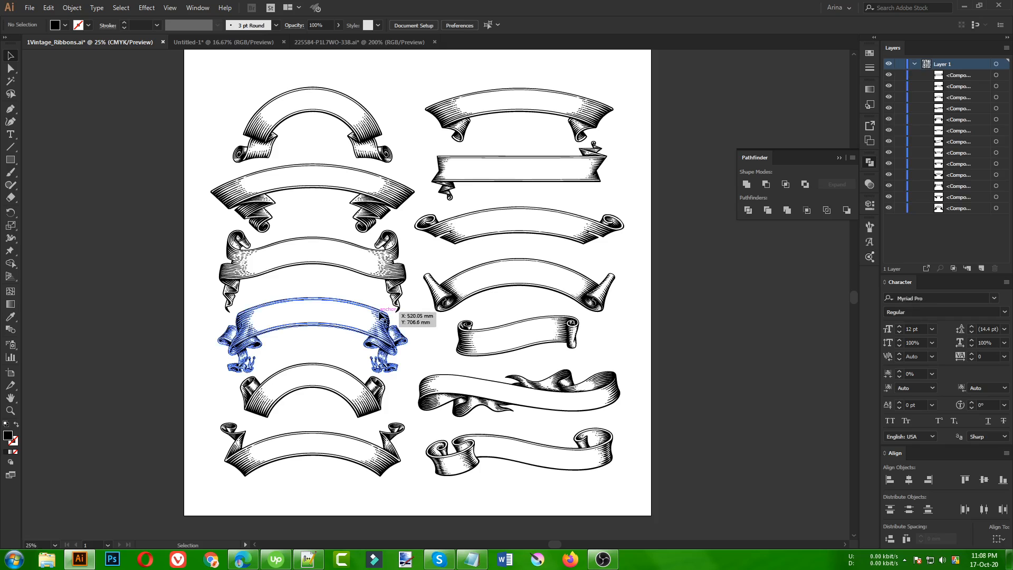
{"action": "scroll", "coordinate": [366, 300], "scroll_direction": "up", "scroll_amount": 2}
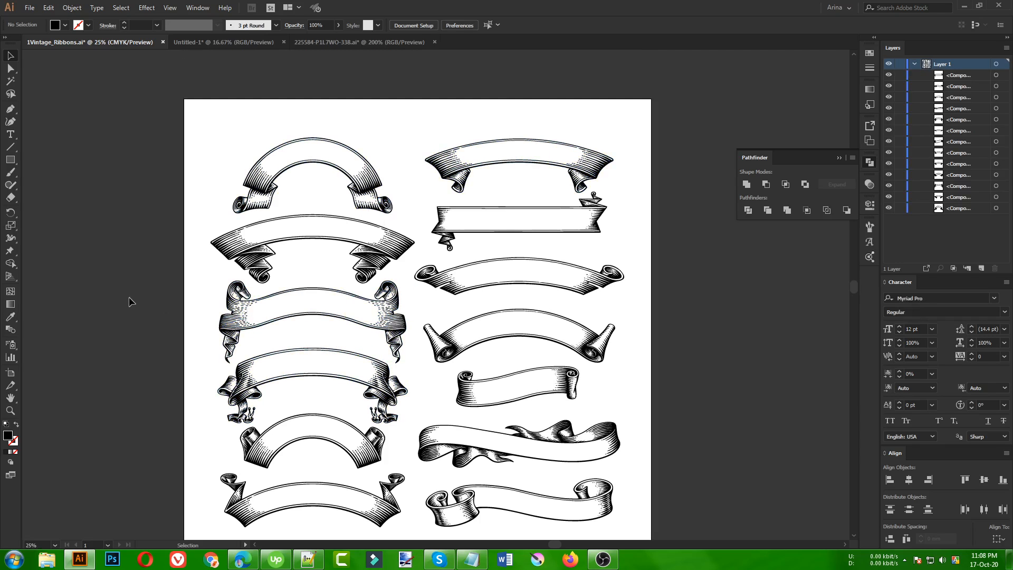
{"action": "scroll", "coordinate": [197, 276], "scroll_direction": "down", "scroll_amount": 2}
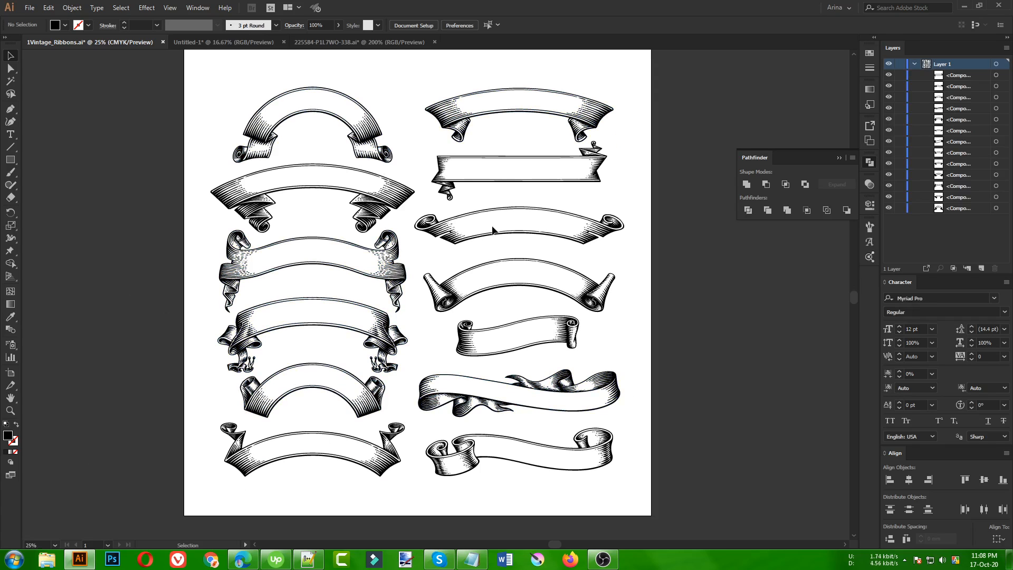
{"action": "left_click", "coordinate": [545, 117]}
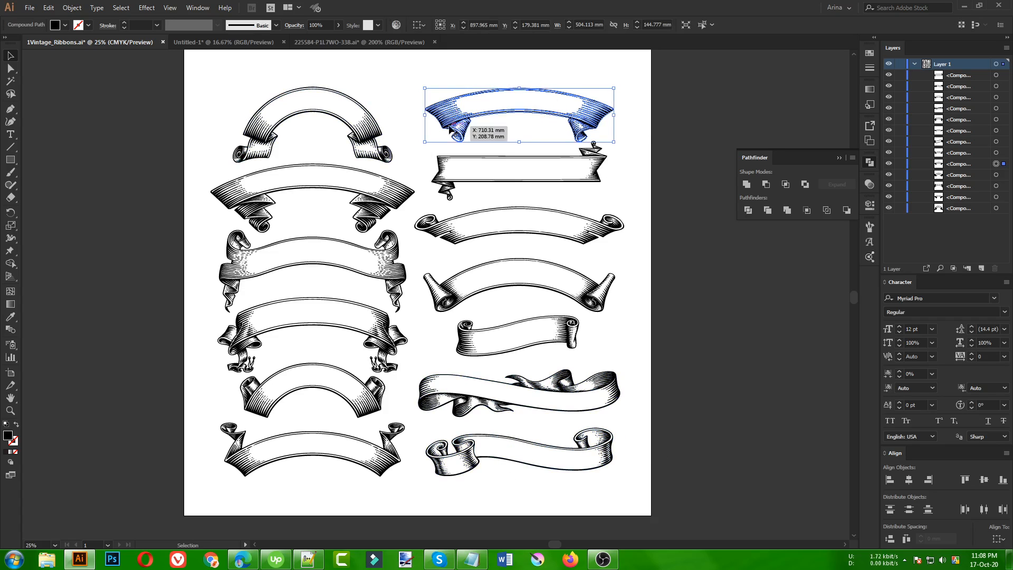
{"action": "left_click", "coordinate": [500, 182], "text": "shift"}
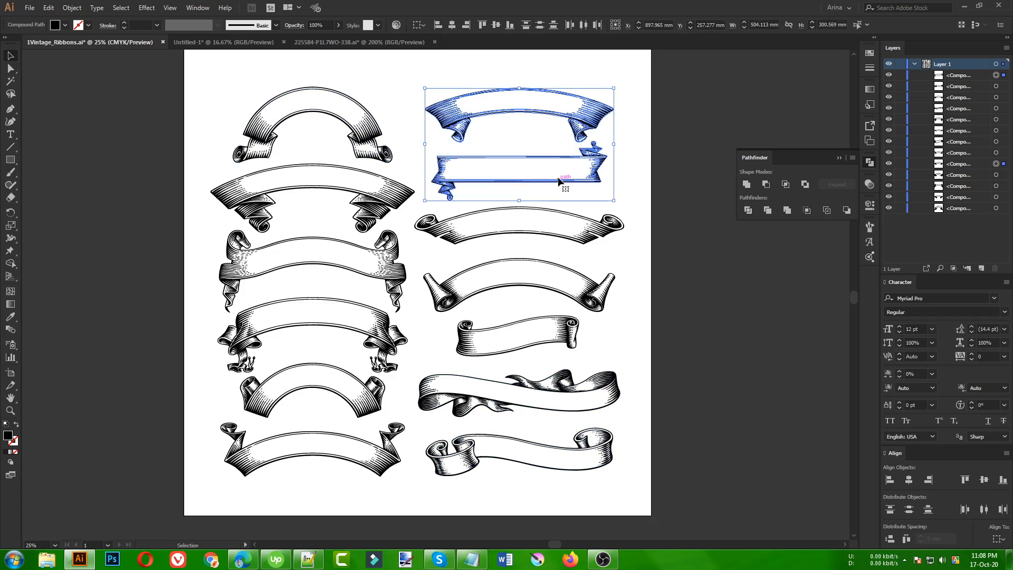
{"action": "left_click", "coordinate": [535, 234], "text": "shift"}
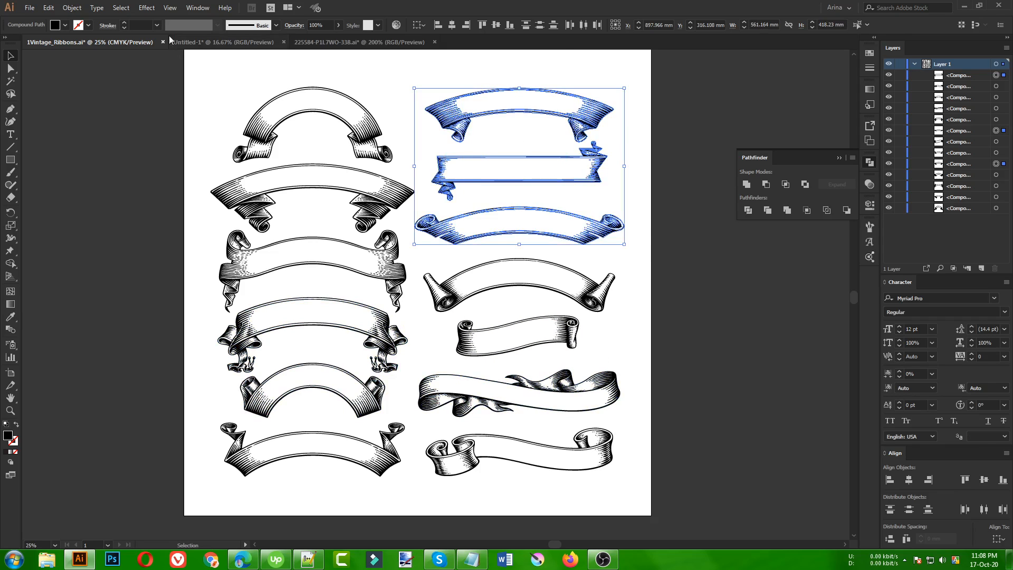
{"action": "left_click", "coordinate": [223, 43]}
{"action": "key", "text": "ctrl+v"}
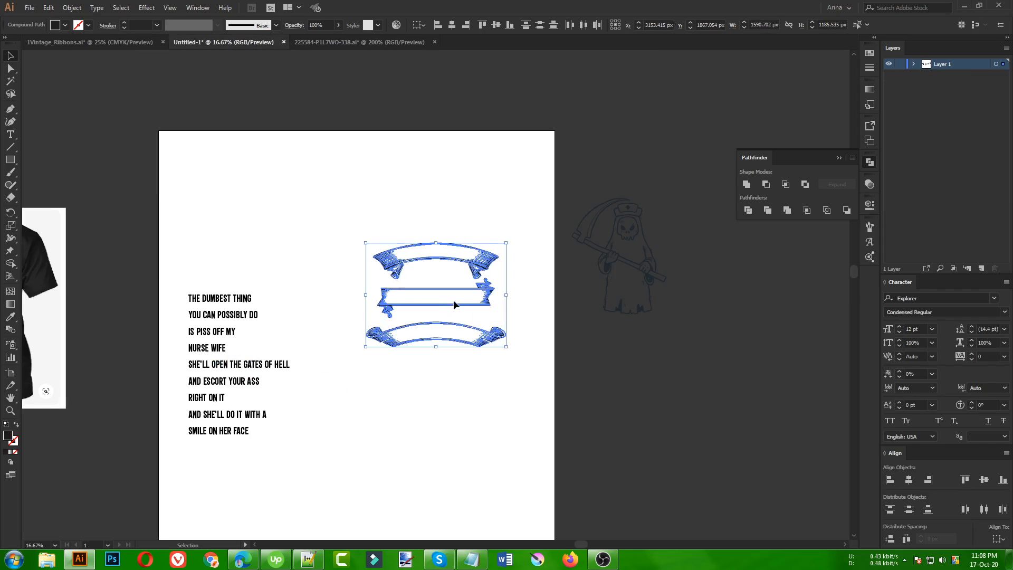
Step: Park the pasted ribbons right of the artboard and bring only the arched ribbon with folded ends back above the quote
{"action": "left_click_drag", "start_coordinate": [485, 308], "coordinate": [700, 461]}
{"action": "left_click", "coordinate": [735, 453]}
{"action": "left_click_drag", "start_coordinate": [695, 420], "coordinate": [267, 236]}
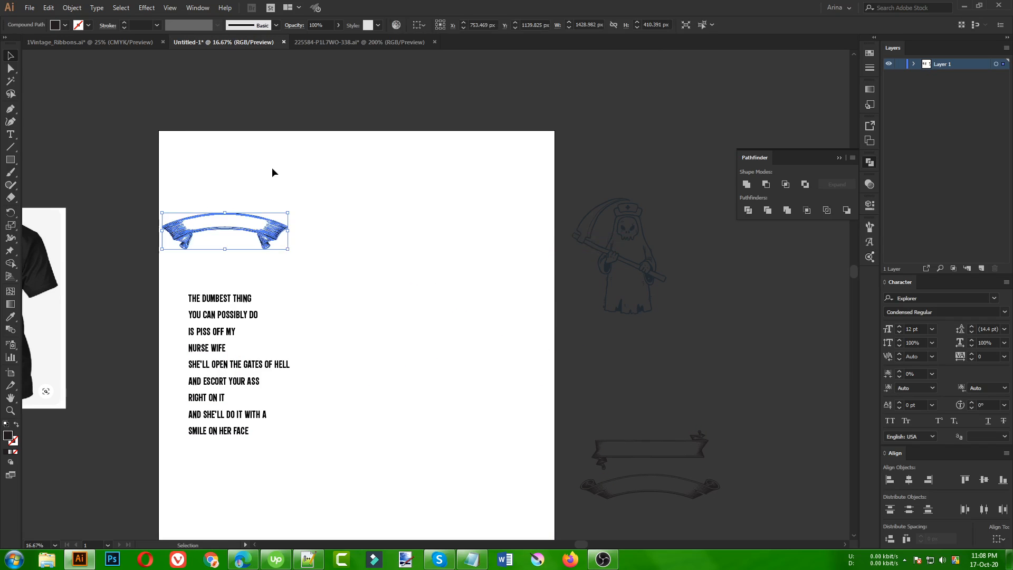
{"action": "left_click", "coordinate": [271, 167]}
Step: Create a dark rectangle 4500 px wide and 5400 px high
{"action": "left_click", "coordinate": [11, 160]}
{"action": "scroll", "coordinate": [396, 242], "scroll_direction": "down", "scroll_amount": 2}
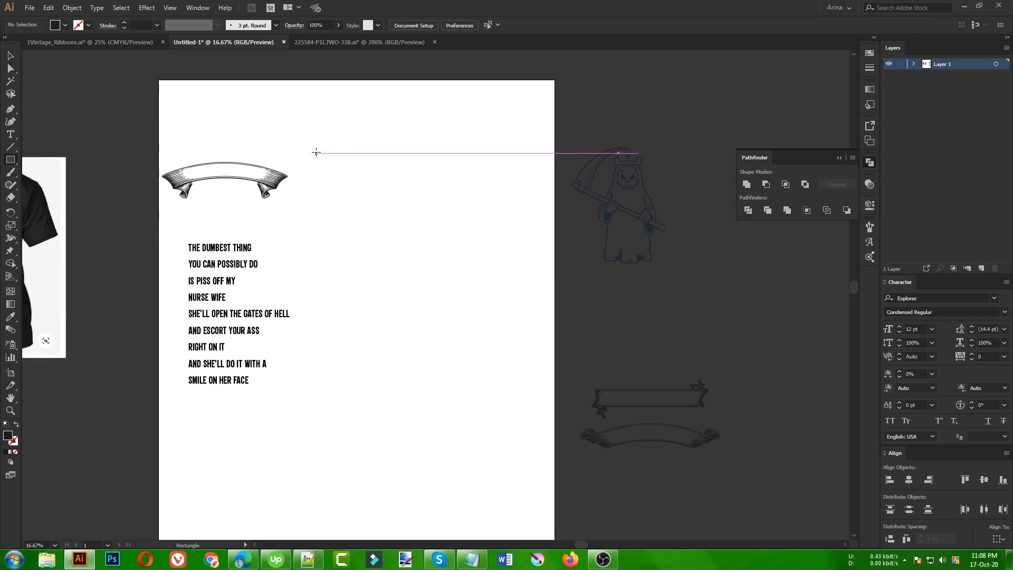
{"action": "left_click_drag", "start_coordinate": [316, 153], "coordinate": [439, 320]}
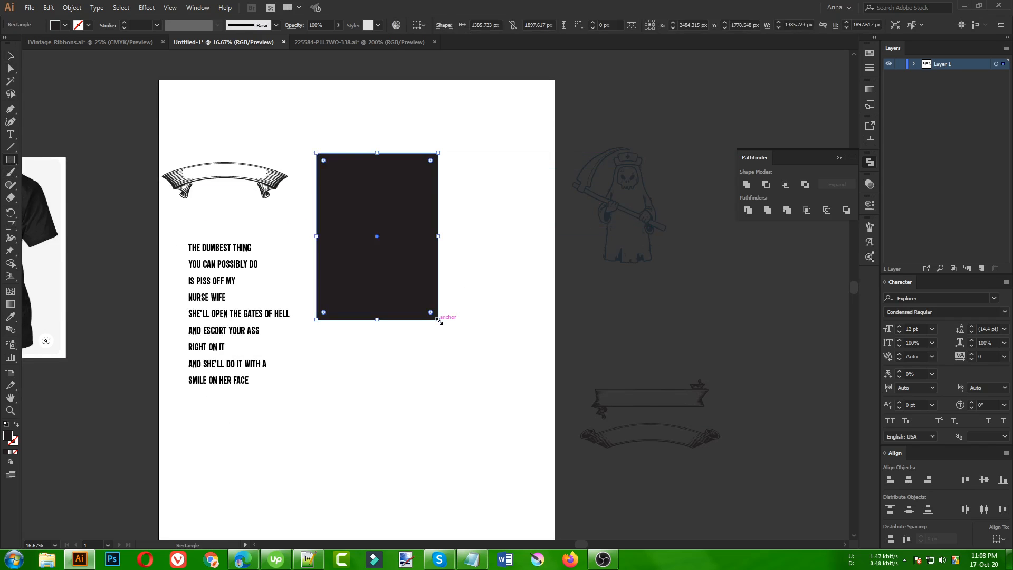
{"action": "key", "text": "ctrl+z"}
{"action": "left_click", "coordinate": [357, 259]}
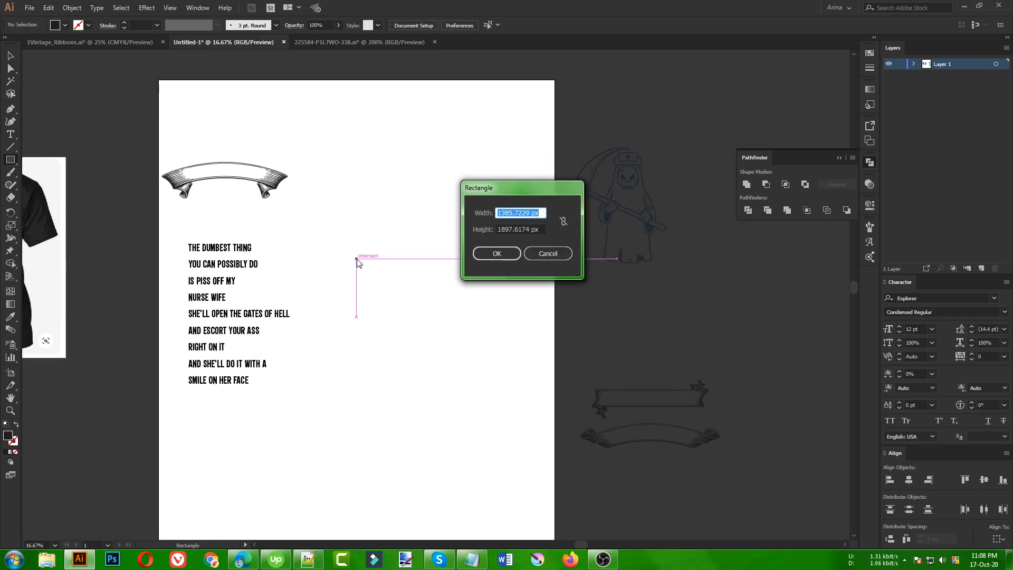
{"action": "type", "text": "4500"}
{"action": "key", "text": "Tab"}
{"action": "type", "text": "5"}
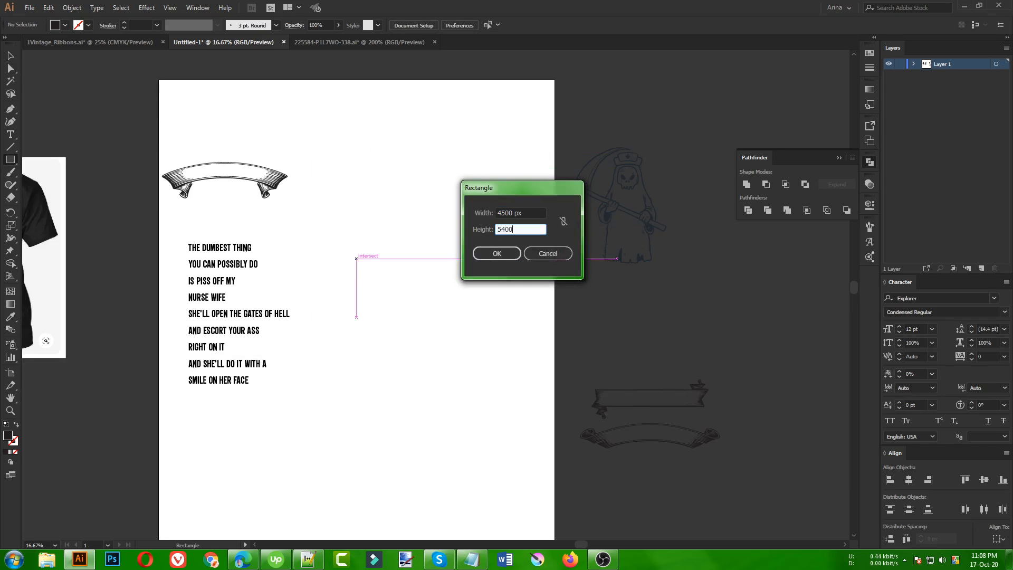
{"action": "key", "text": "Return"}
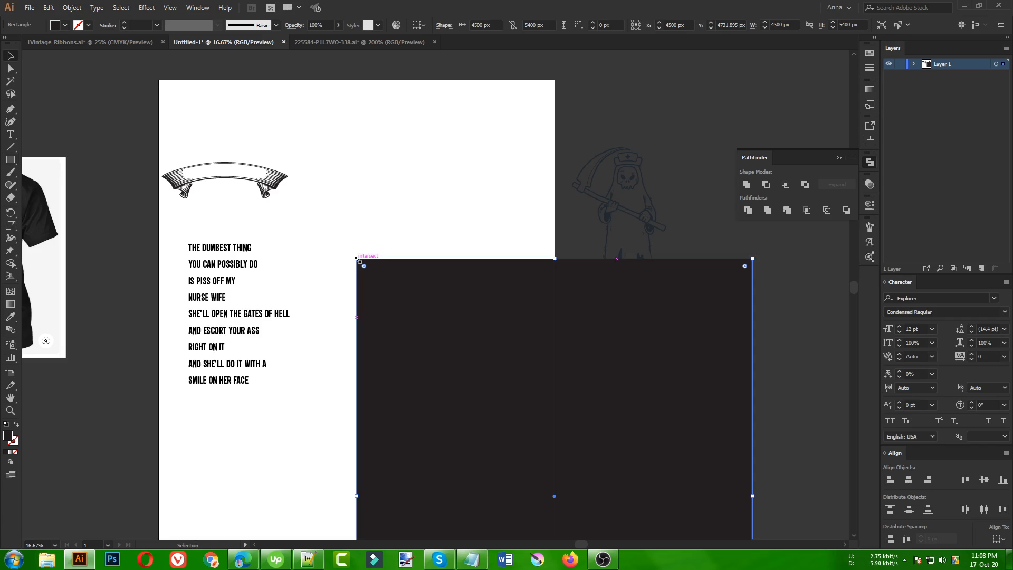
Step: Scale the dark rectangle proportionally to about 1278 by 1533 px and place it to the right of the quote
{"action": "left_click_drag", "start_coordinate": [357, 259], "coordinate": [523, 414]}
{"action": "left_click_drag", "start_coordinate": [533, 467], "coordinate": [370, 191]}
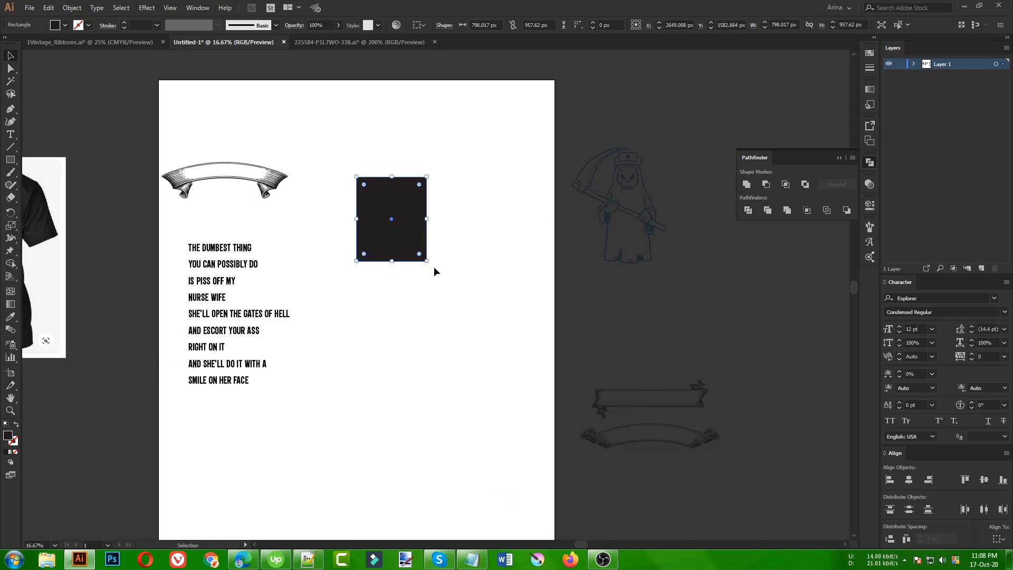
{"action": "left_click_drag", "start_coordinate": [426, 261], "coordinate": [470, 312]}
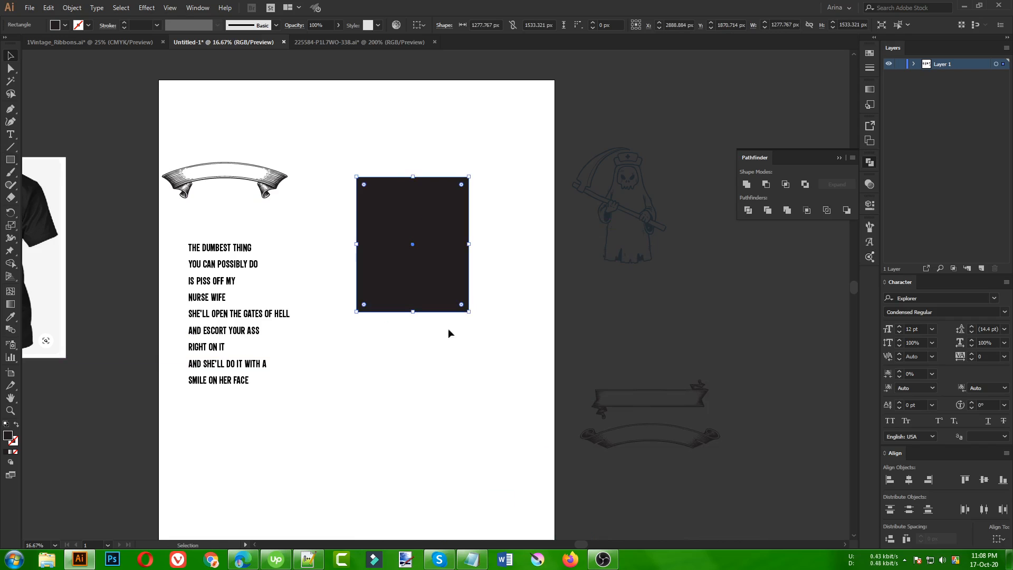
Step: Stretch the dark rectangle downwards to a height of about 1809 px
{"action": "scroll", "coordinate": [435, 326], "scroll_direction": "down", "scroll_amount": 1}
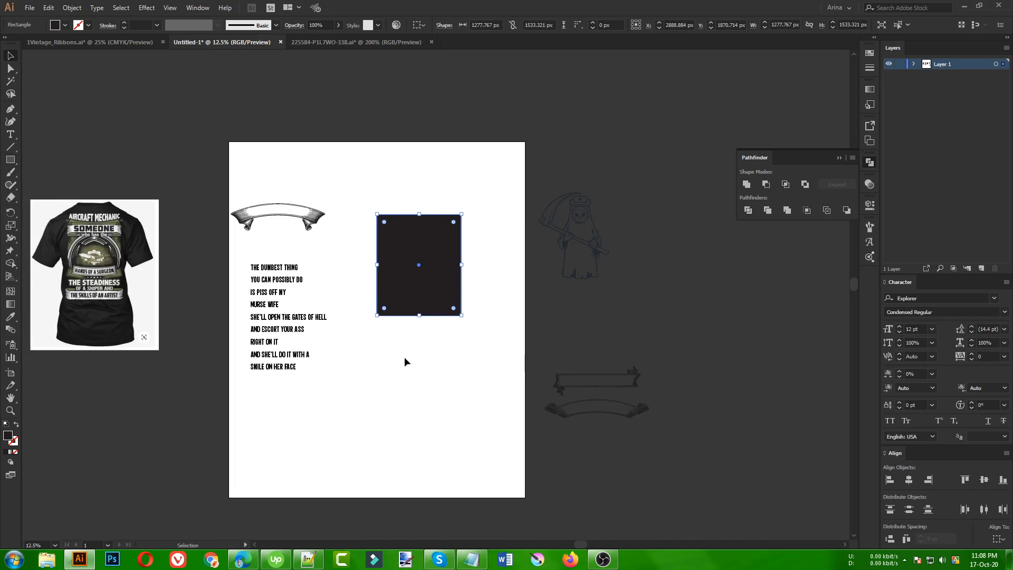
{"action": "scroll", "coordinate": [427, 322], "scroll_direction": "up", "scroll_amount": 2}
{"action": "left_click_drag", "start_coordinate": [410, 318], "coordinate": [410, 350]}
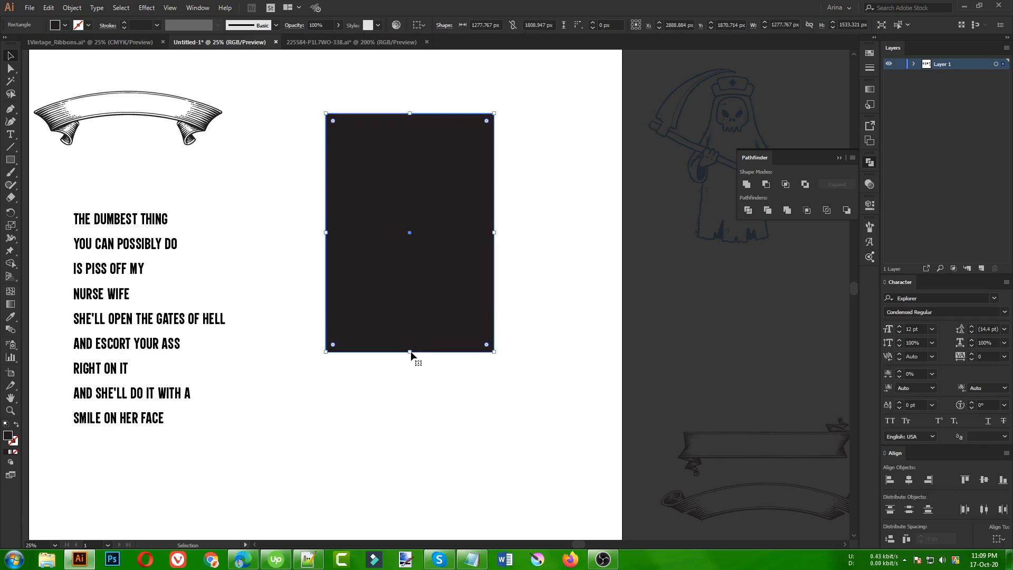
{"action": "left_click", "coordinate": [490, 414]}
Step: Reduce the opacity of the dark rectangle beside the quote to 10%
{"action": "left_click_drag", "start_coordinate": [182, 230], "coordinate": [173, 263]}
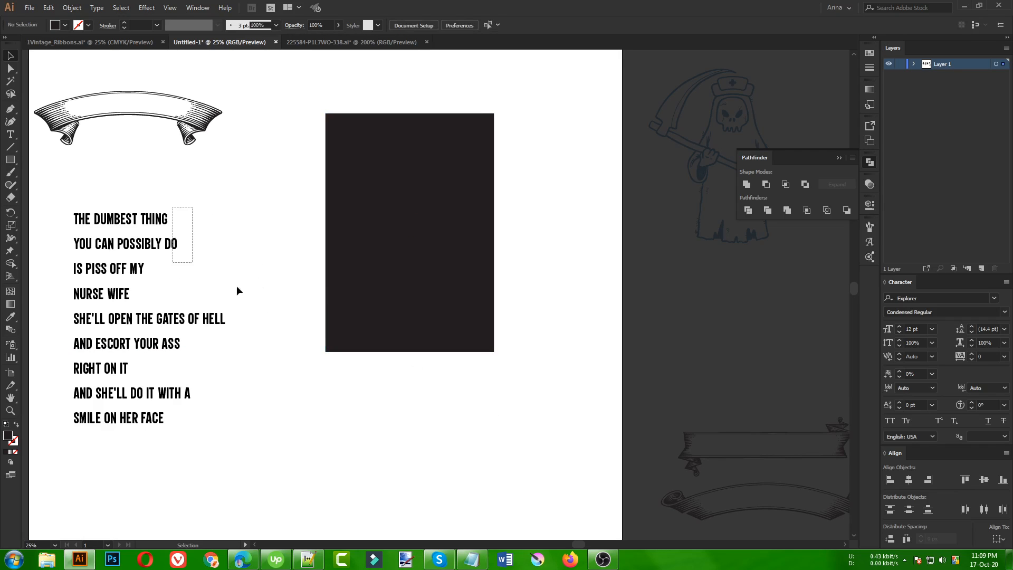
{"action": "left_click", "coordinate": [308, 261]}
{"action": "left_click", "coordinate": [397, 243]}
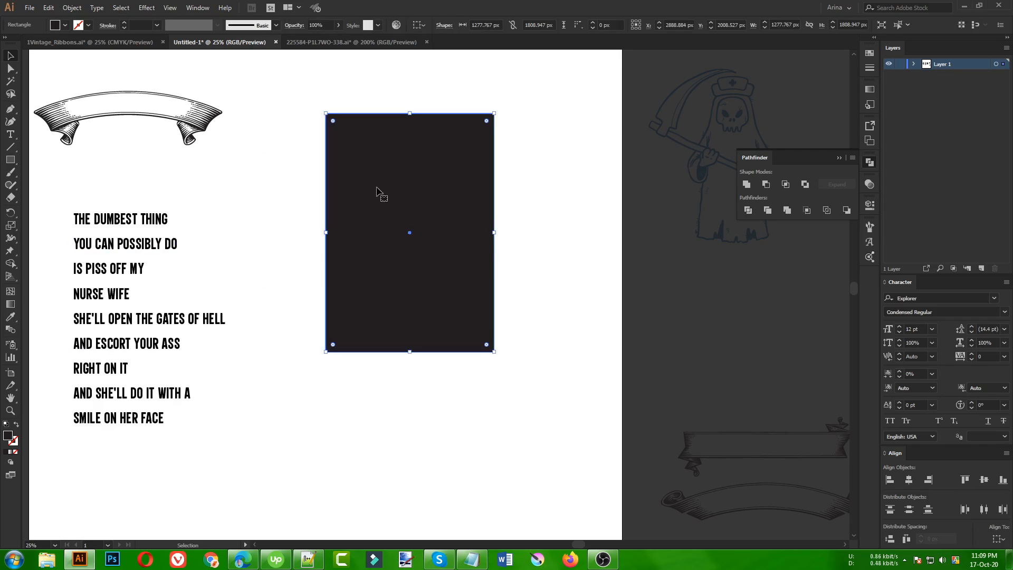
{"action": "scroll", "coordinate": [324, 22], "scroll_direction": "down", "scroll_amount": 7}
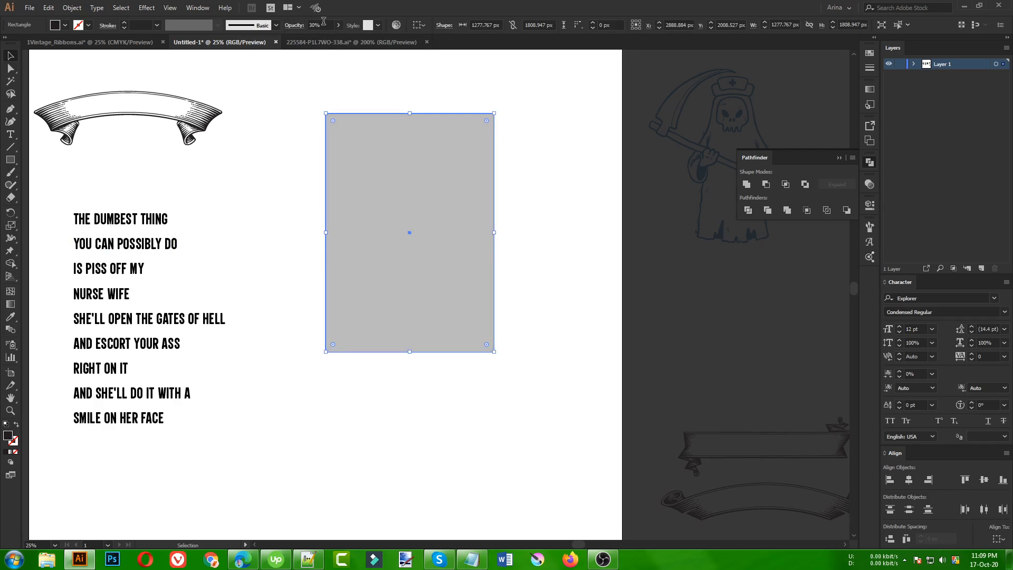
{"action": "scroll", "coordinate": [323, 23], "scroll_direction": "down", "scroll_amount": 2}
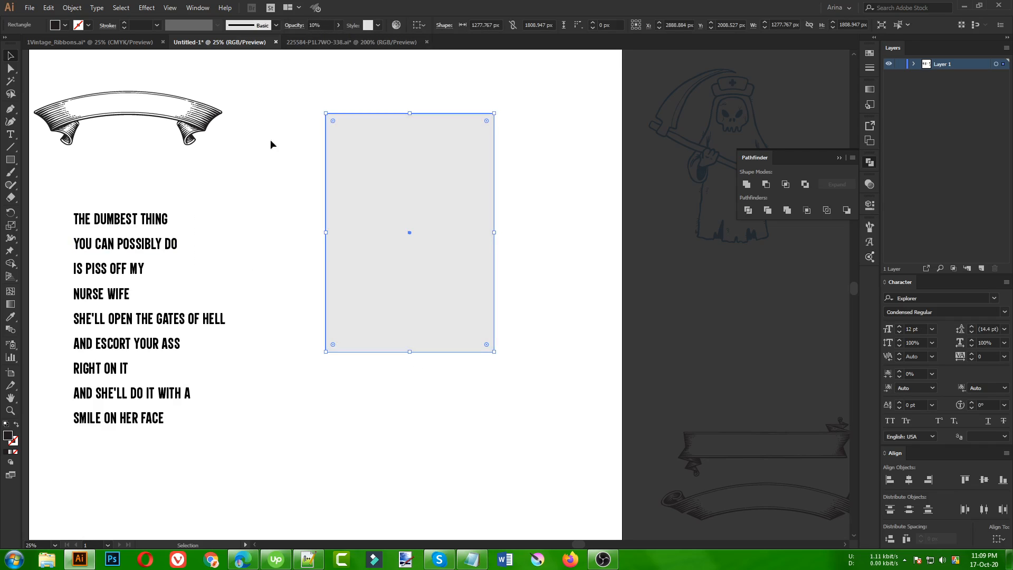
{"action": "left_click", "coordinate": [261, 160]}
{"action": "left_click", "coordinate": [419, 280]}
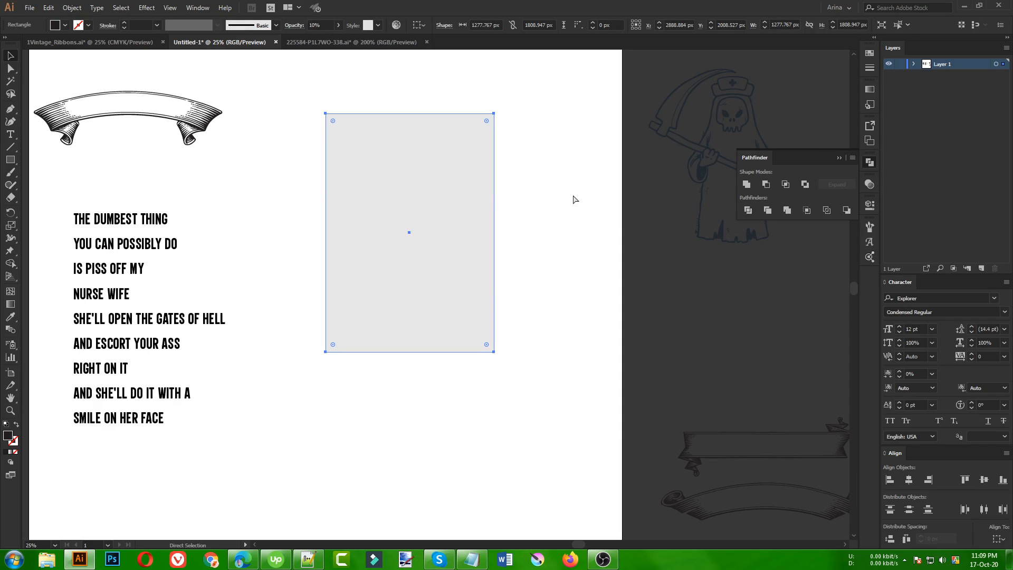
{"action": "key", "text": "Delete"}
{"action": "key", "text": "ctrl+z"}
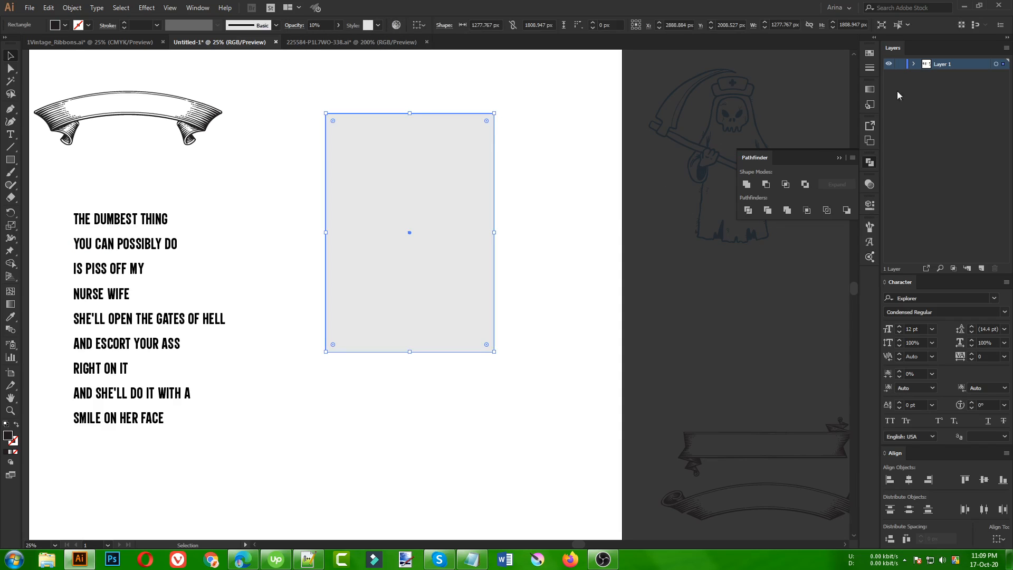
Step: Lock the pale background rectangle inside Layer 1 so it cannot be selected on the artboard
{"action": "left_click", "coordinate": [913, 64]}
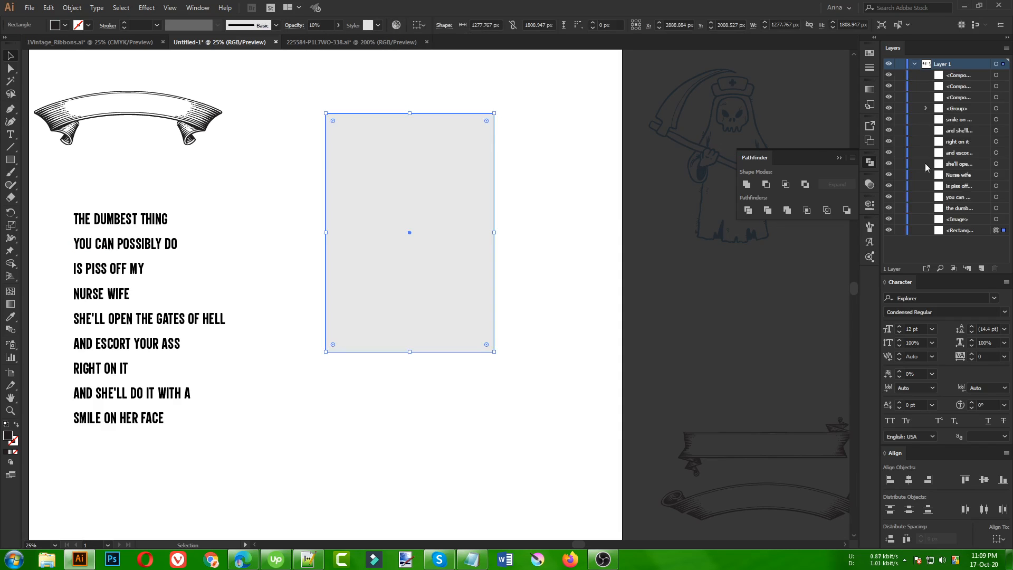
{"action": "left_click", "coordinate": [901, 231]}
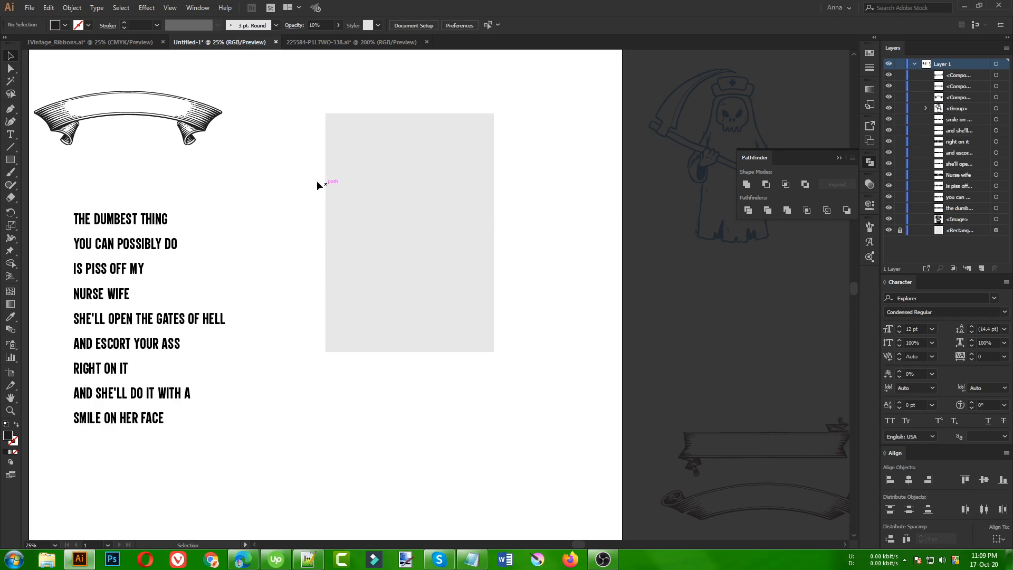
{"action": "left_click_drag", "start_coordinate": [273, 134], "coordinate": [491, 396]}
Step: Fit the arched ribbon into the rectangle's upper part at about 1165 px wide and place a vertically flipped copy near its lower edge
{"action": "left_click", "coordinate": [188, 124]}
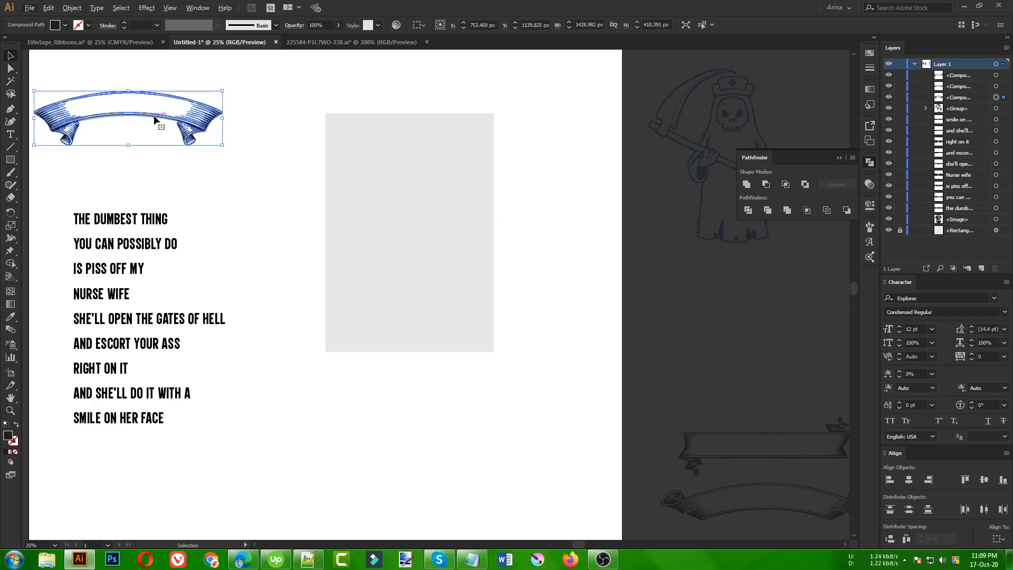
{"action": "left_click_drag", "start_coordinate": [154, 115], "coordinate": [443, 171]}
{"action": "left_click_drag", "start_coordinate": [505, 168], "coordinate": [426, 300]}
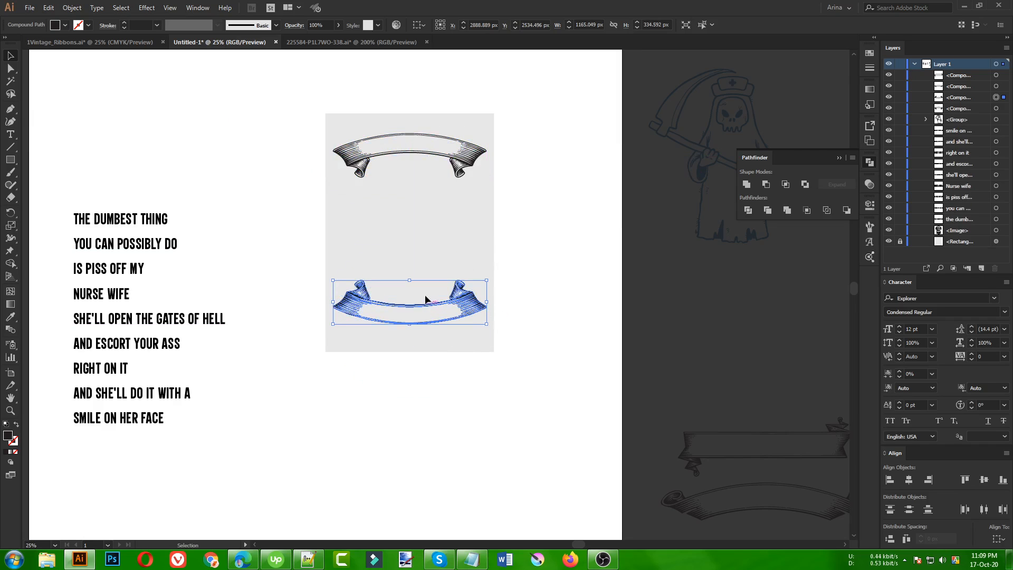
{"action": "left_click", "coordinate": [391, 211]}
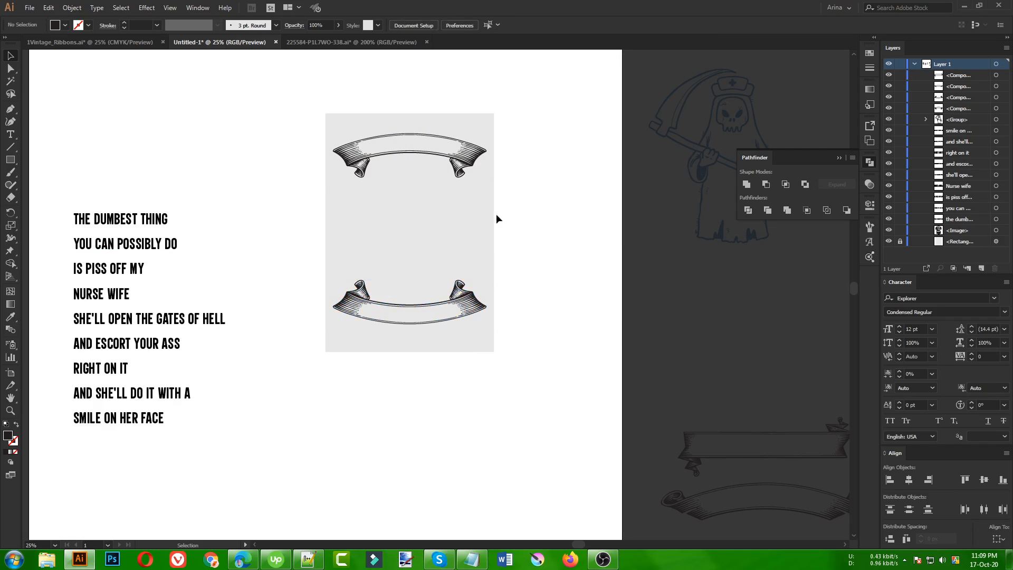
{"action": "scroll", "coordinate": [429, 97], "scroll_direction": "up", "scroll_amount": 1}
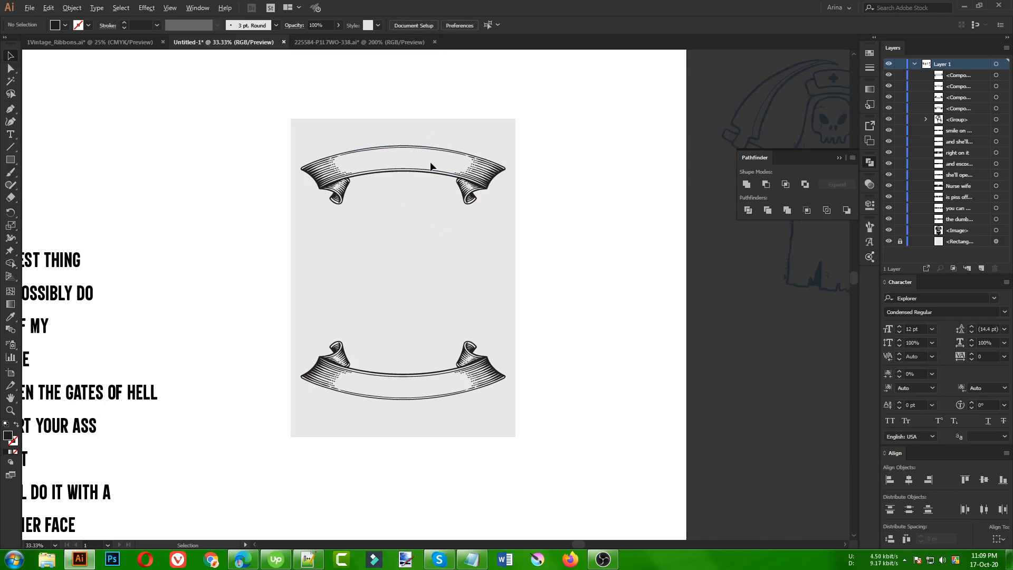
{"action": "scroll", "coordinate": [462, 232], "scroll_direction": "down", "scroll_amount": 1}
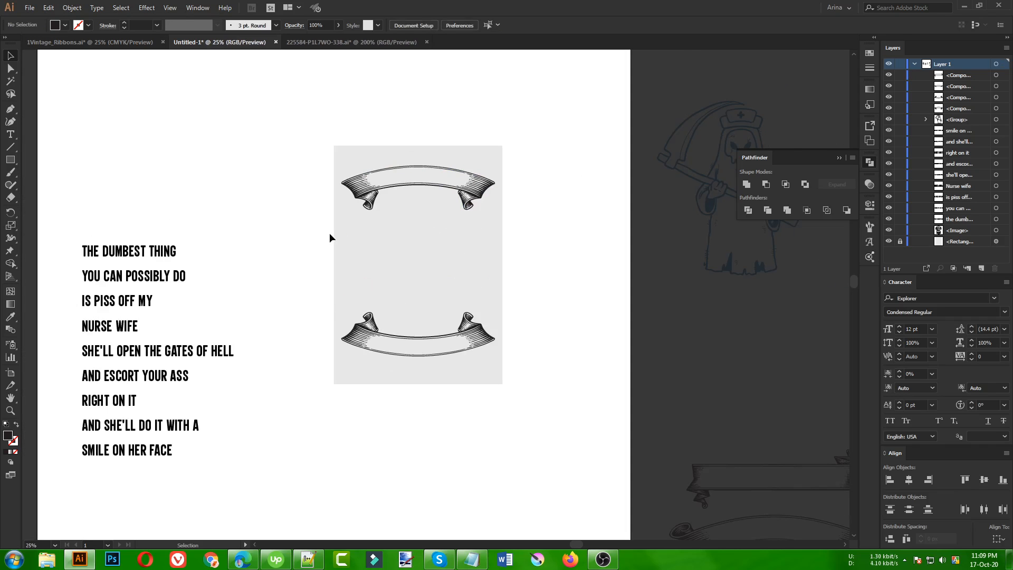
Step: Move the line "THE DUMBEST THING" above the rectangle and "YOU CAN POSSIBLY DO" just below the upper ribbon
{"action": "left_click_drag", "start_coordinate": [166, 248], "coordinate": [457, 155]}
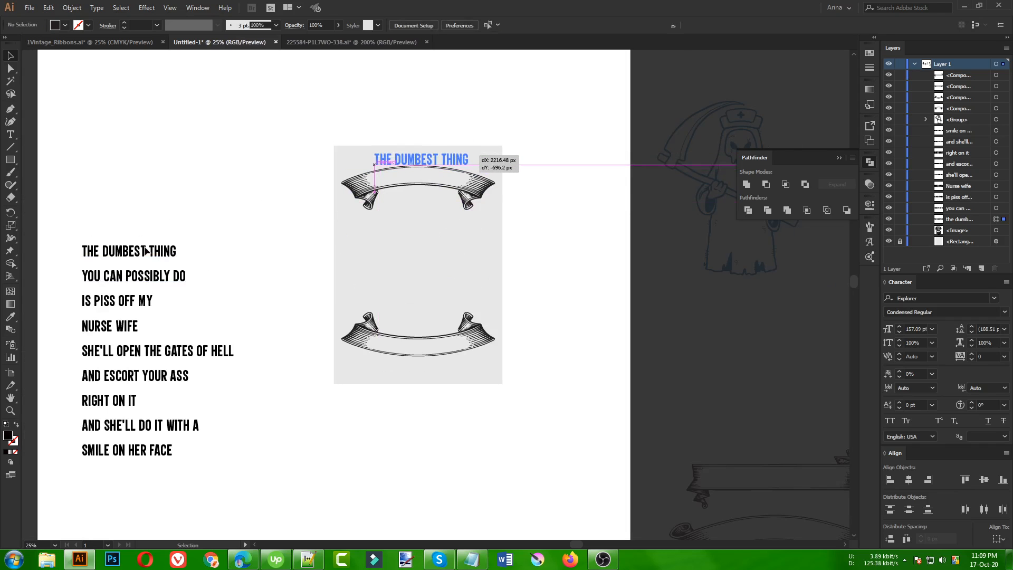
{"action": "left_click_drag", "start_coordinate": [154, 280], "coordinate": [411, 103]}
{"action": "key", "text": "ctrl+1"}
{"action": "scroll", "coordinate": [447, 150], "scroll_direction": "down", "scroll_amount": 1}
{"action": "left_click_drag", "start_coordinate": [394, 220], "coordinate": [384, 393]}
Step: Try a black ellipse about 1302 px wide and 443 px high over the upper ribbon
{"action": "left_click_drag", "start_coordinate": [17, 161], "coordinate": [49, 187]}
{"action": "left_click_drag", "start_coordinate": [154, 217], "coordinate": [612, 372]}
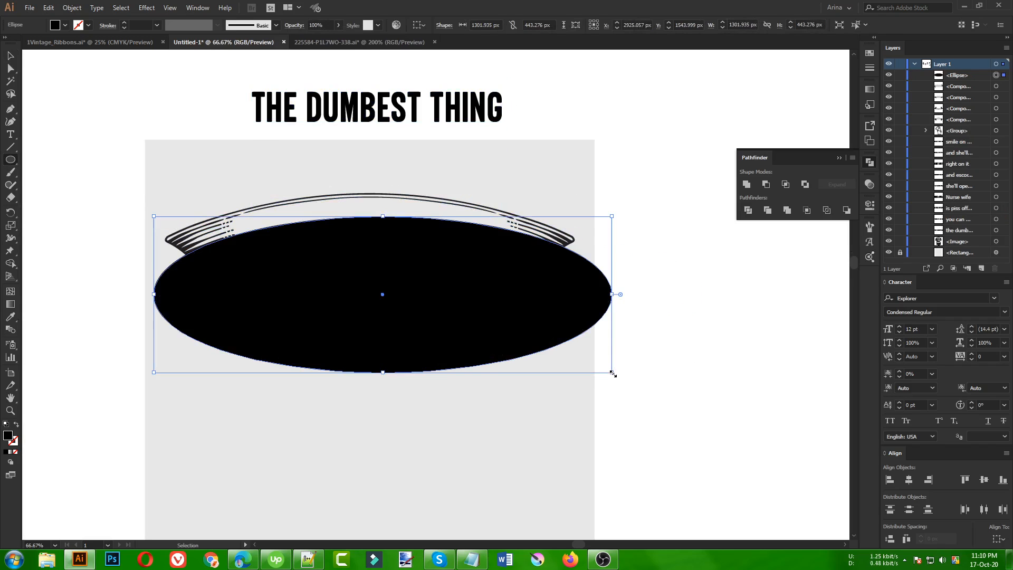
{"action": "key", "text": "ctrl+z"}
{"action": "key", "text": "ctrl+z"}
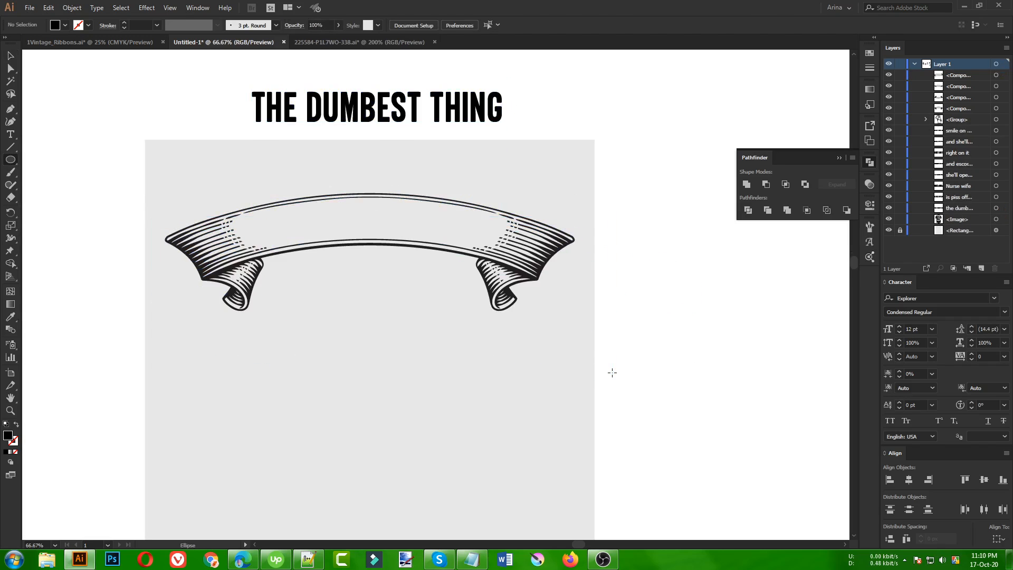
{"action": "key", "text": "ctrl+shift+z"}
{"action": "key", "text": "v"}
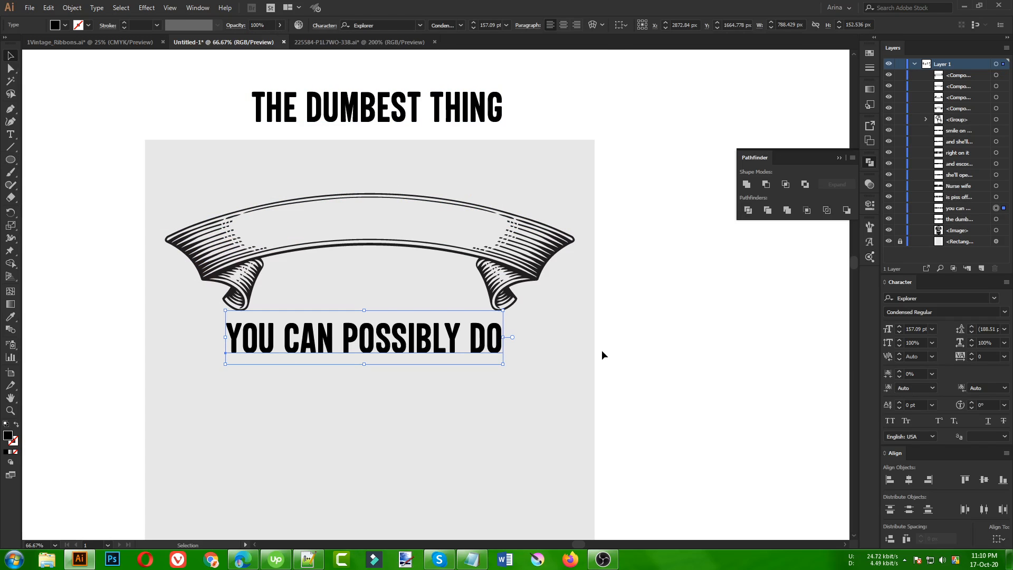
Step: Duplicate the upper arched ribbon, offsetting the copy slightly upwards from the original
{"action": "left_click", "coordinate": [457, 254]}
{"action": "scroll", "coordinate": [324, 189], "scroll_direction": "up", "scroll_amount": 3}
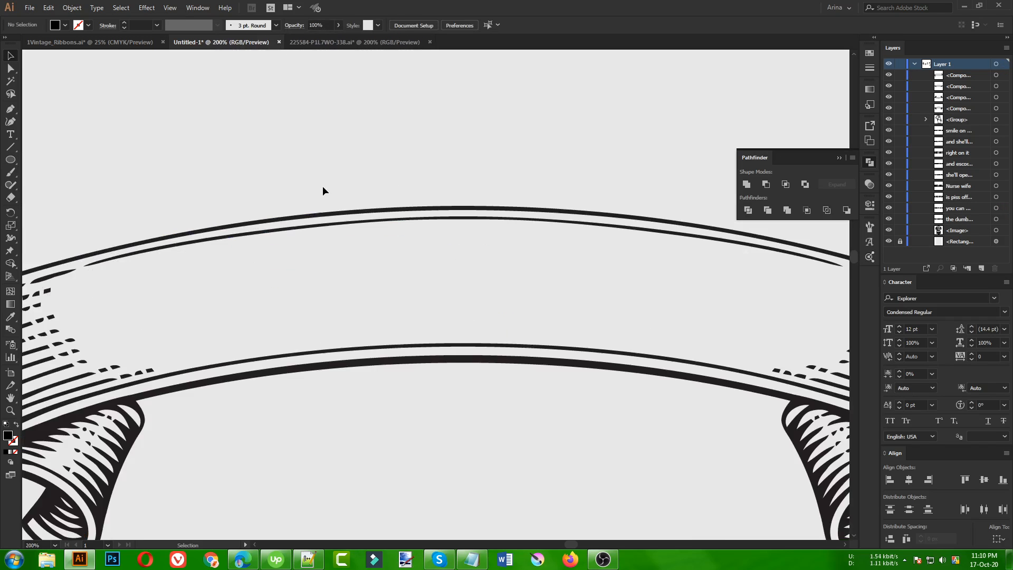
{"action": "scroll", "coordinate": [313, 210], "scroll_direction": "down", "scroll_amount": 2}
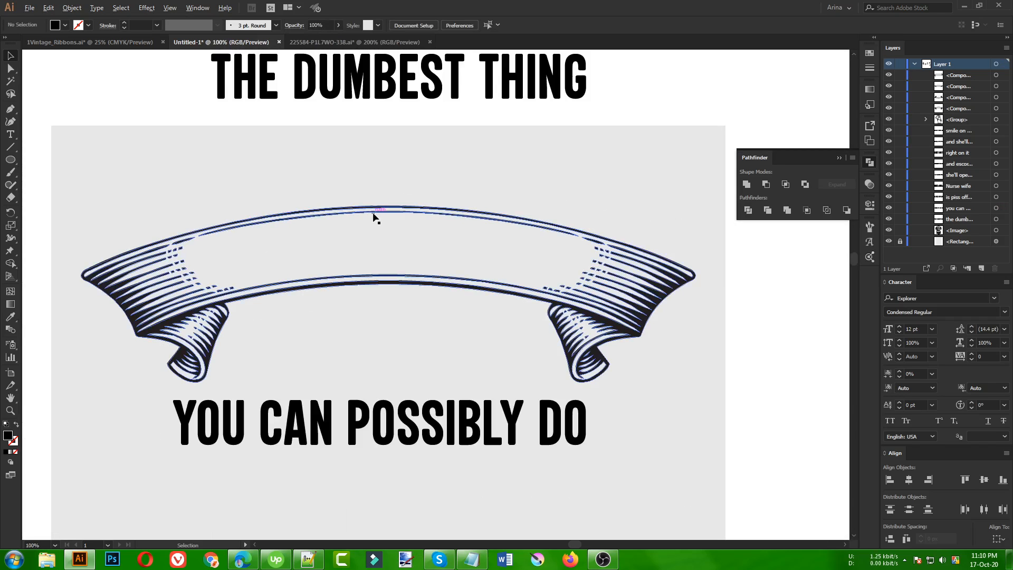
{"action": "left_click_drag", "start_coordinate": [373, 213], "coordinate": [376, 186]}
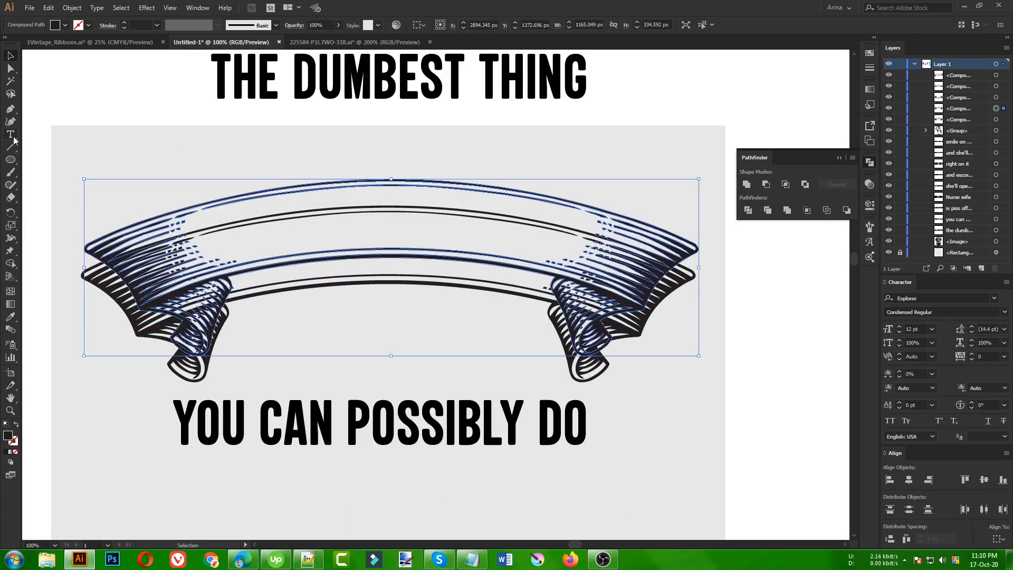
Step: Try to start Type on a Path text along the upper edge of the duplicated ribbon
{"action": "left_click_drag", "start_coordinate": [13, 139], "coordinate": [52, 161]}
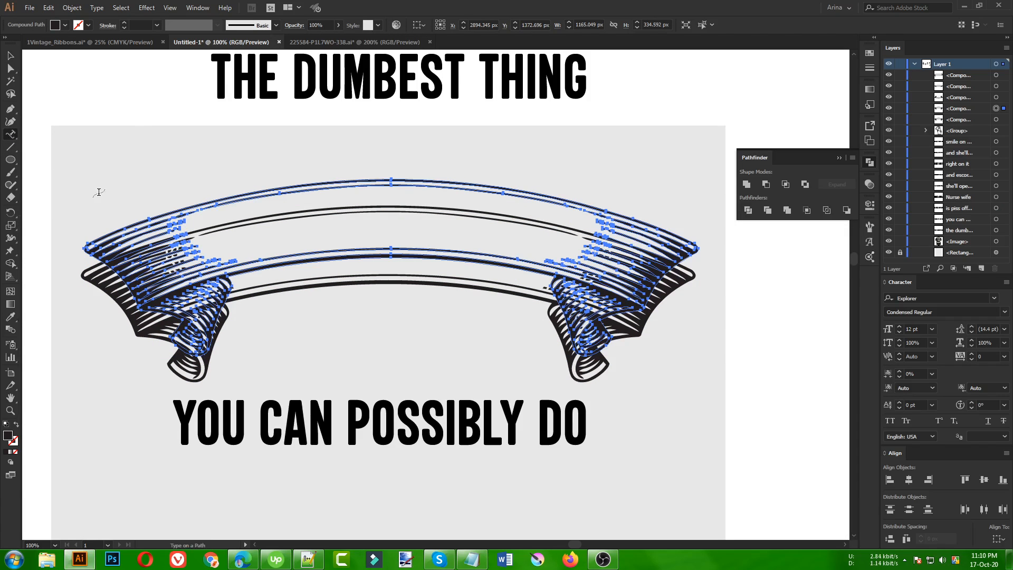
{"action": "scroll", "coordinate": [137, 220], "scroll_direction": "up", "scroll_amount": 8}
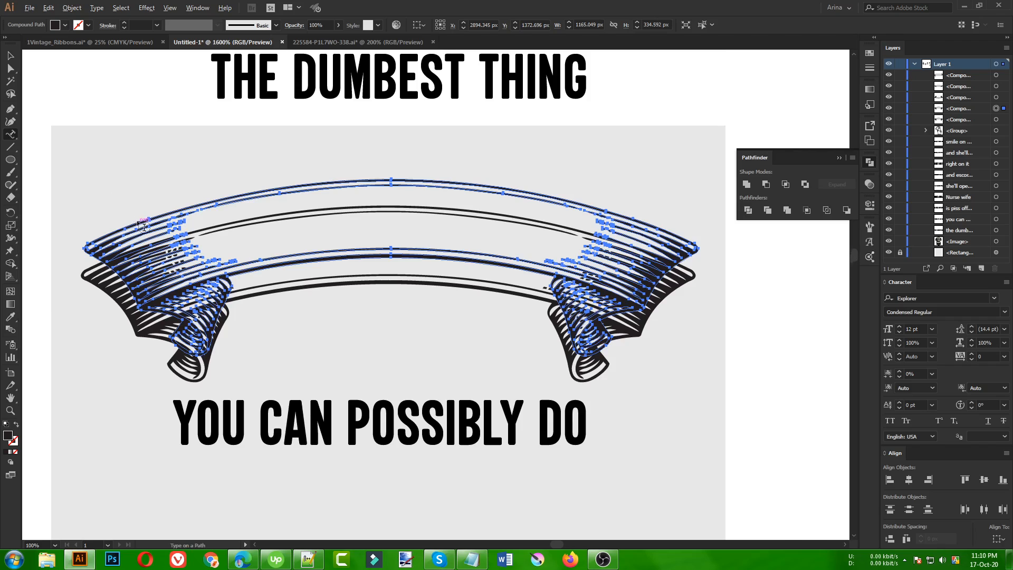
{"action": "left_click", "coordinate": [223, 207]}
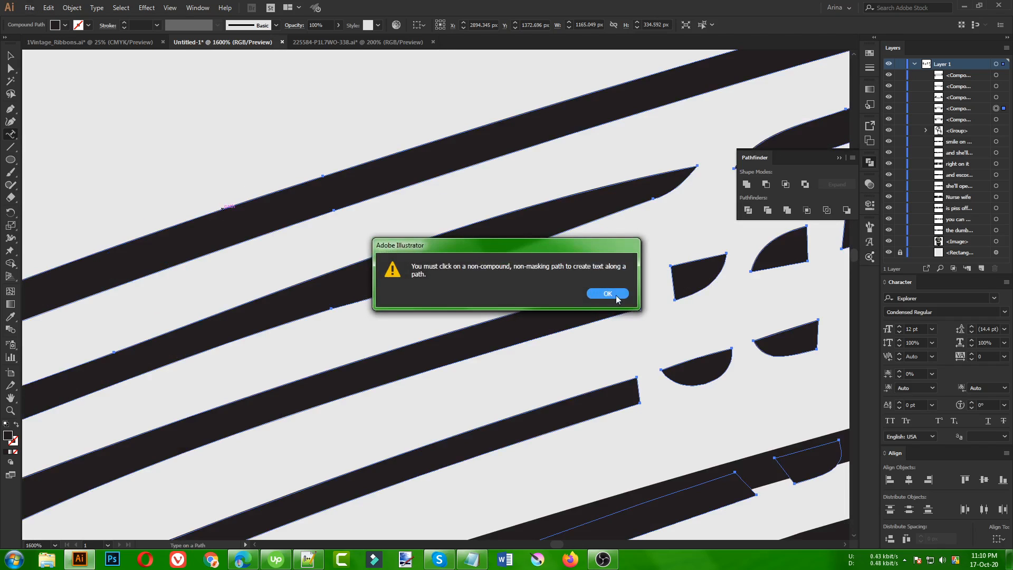
{"action": "left_click", "coordinate": [617, 294]}
{"action": "scroll", "coordinate": [244, 228], "scroll_direction": "down", "scroll_amount": 5}
{"action": "key", "text": "v"}
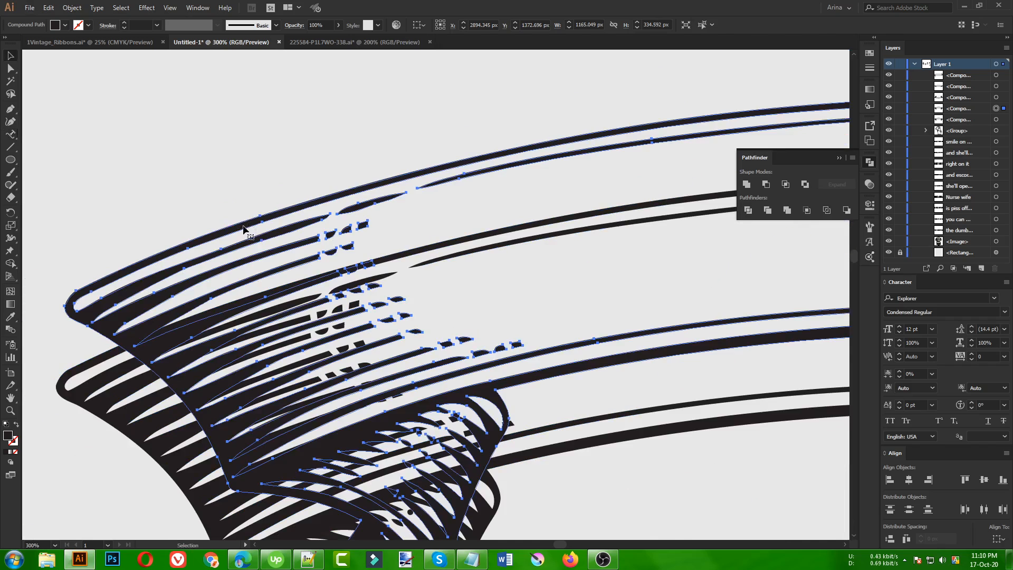
Step: Release the duplicated ribbon's compound path and move the resulting solid shape below the line "YOU CAN POSSIBLY DO"
{"action": "scroll", "coordinate": [193, 224], "scroll_direction": "down", "scroll_amount": 2}
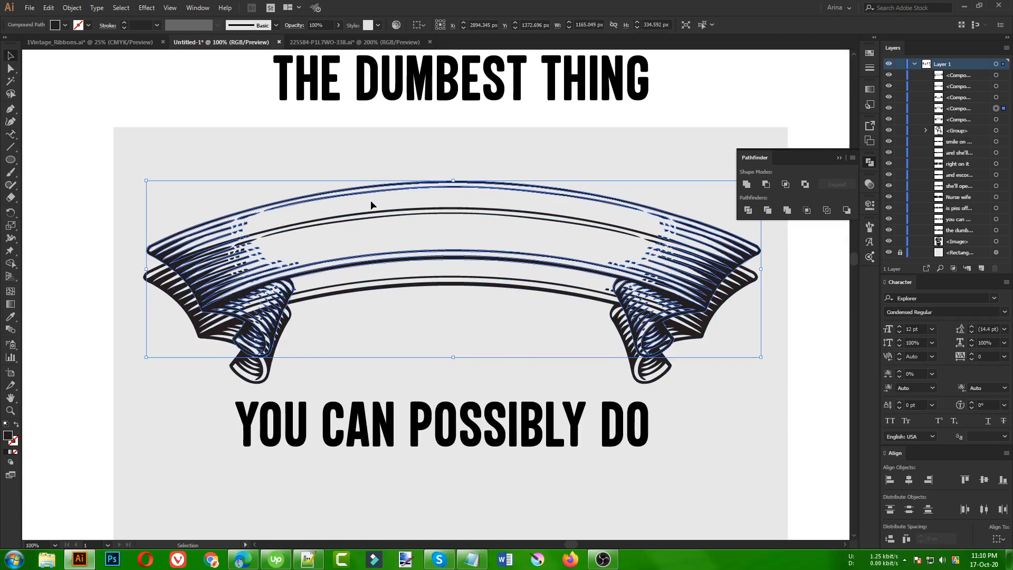
{"action": "right_click", "coordinate": [359, 191]}
{"action": "left_click", "coordinate": [391, 268]}
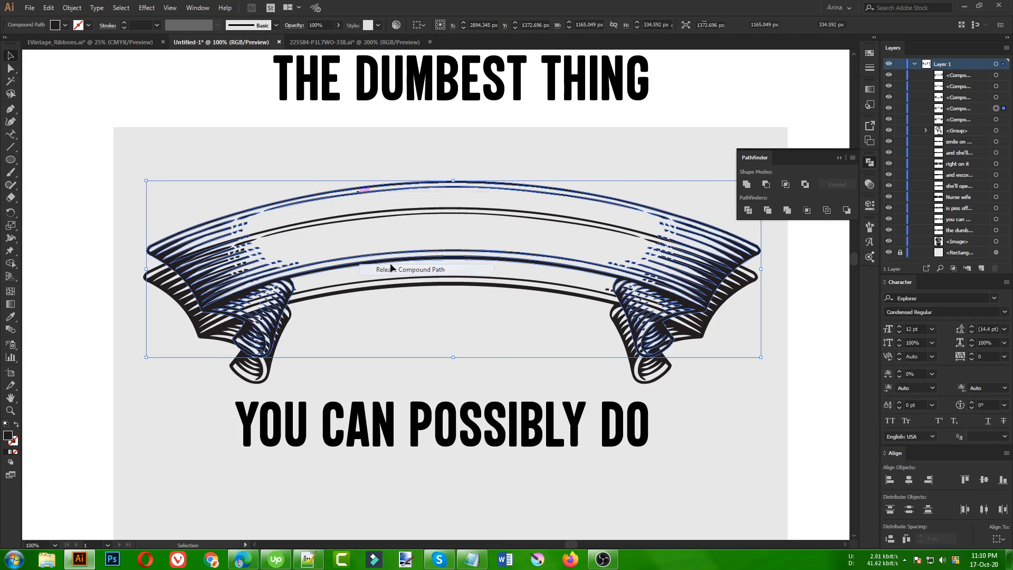
{"action": "key", "text": "ctrl+minus"}
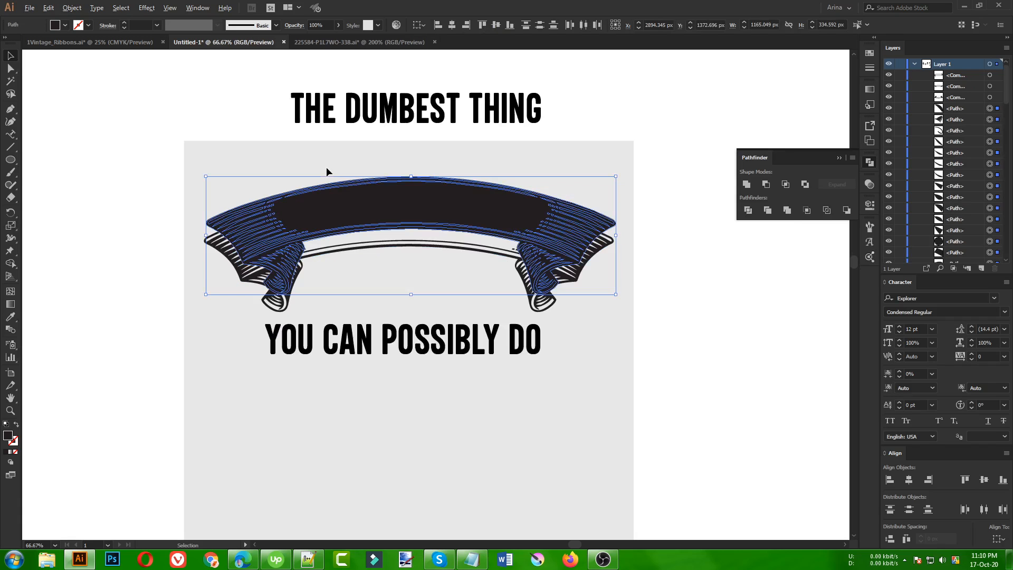
{"action": "left_click_drag", "start_coordinate": [362, 202], "coordinate": [362, 419]}
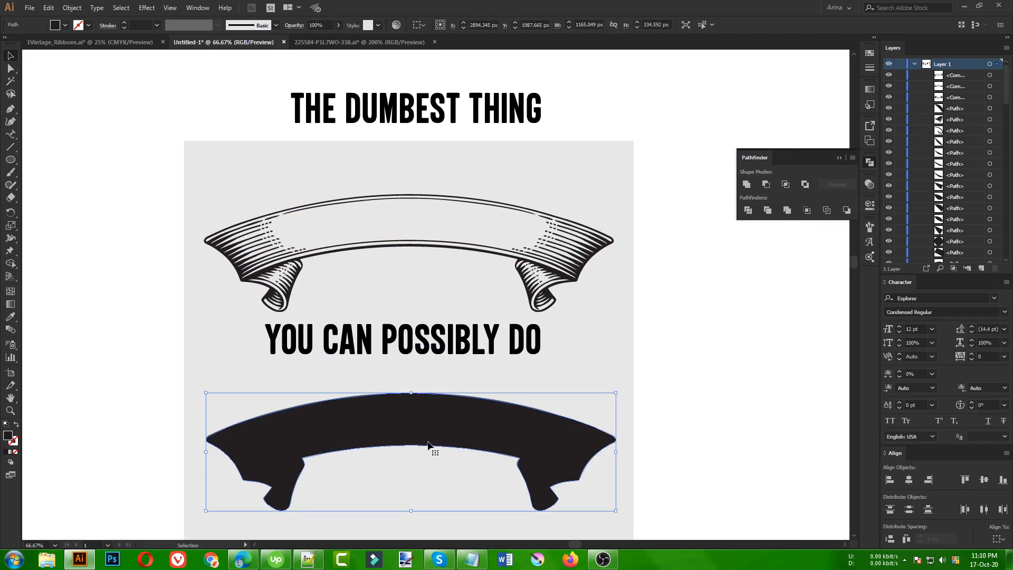
{"action": "left_click", "coordinate": [410, 459]}
Step: Delete the text line "YOU CAN POSSIBLY DO" between the outlined ribbon and the solid ribbon shape
{"action": "scroll", "coordinate": [312, 481], "scroll_direction": "up", "scroll_amount": 1}
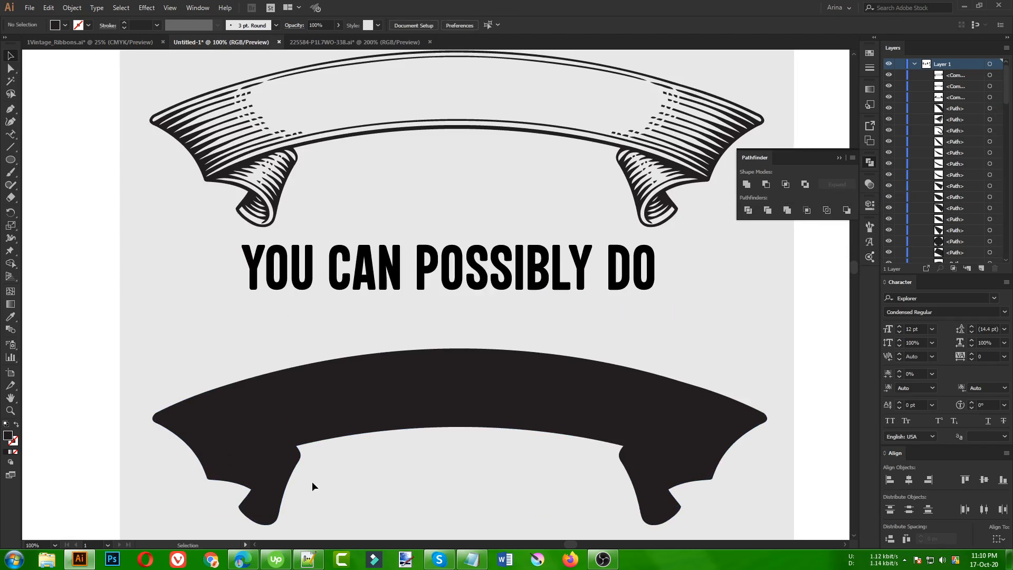
{"action": "scroll", "coordinate": [293, 457], "scroll_direction": "down", "scroll_amount": 1}
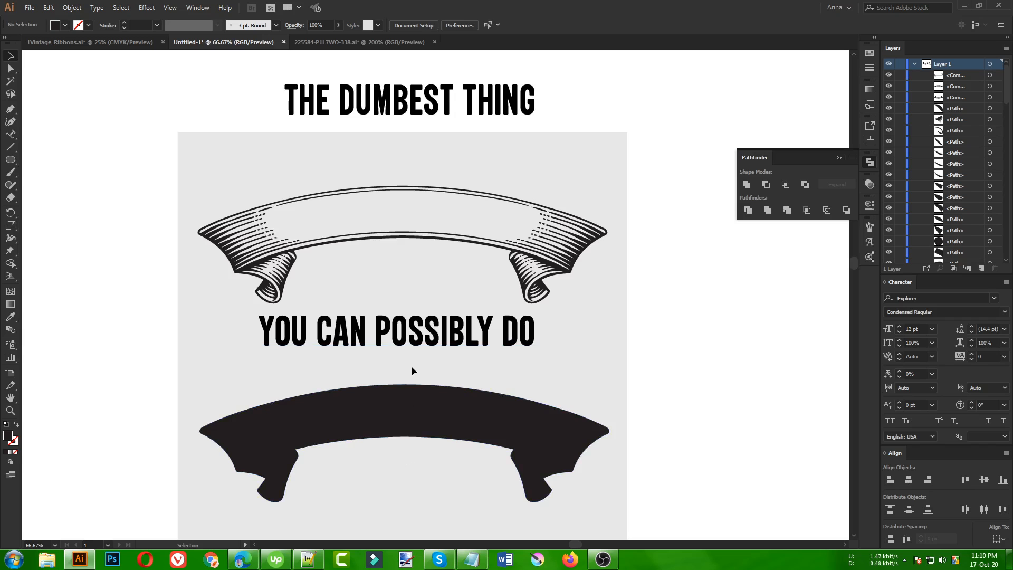
{"action": "left_click", "coordinate": [422, 346]}
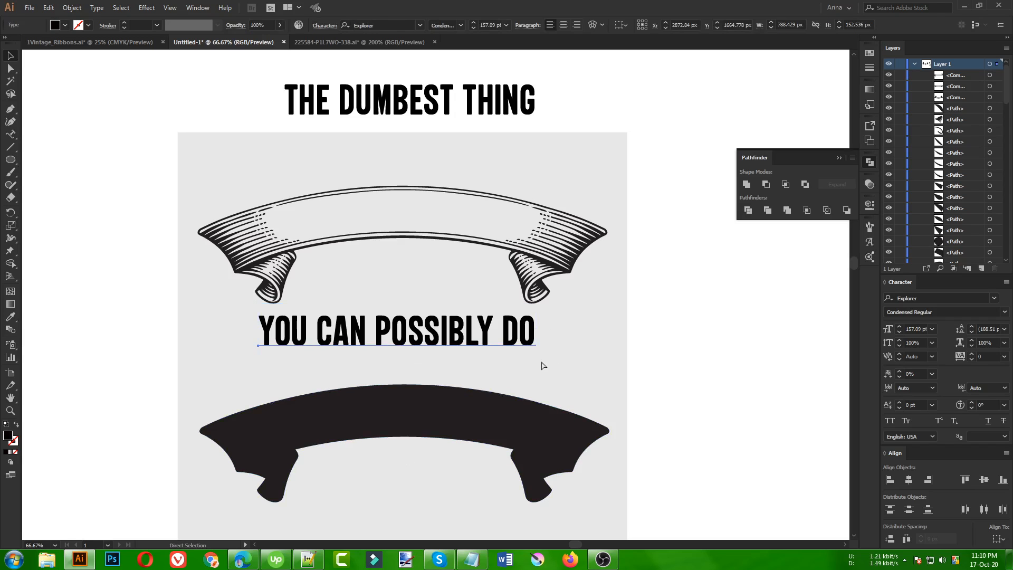
{"action": "key", "text": "Delete"}
Step: Create Type on a Path text along the solid ribbon's outline, starting near the left end of its upper edge
{"action": "scroll", "coordinate": [264, 467], "scroll_direction": "up", "scroll_amount": 2}
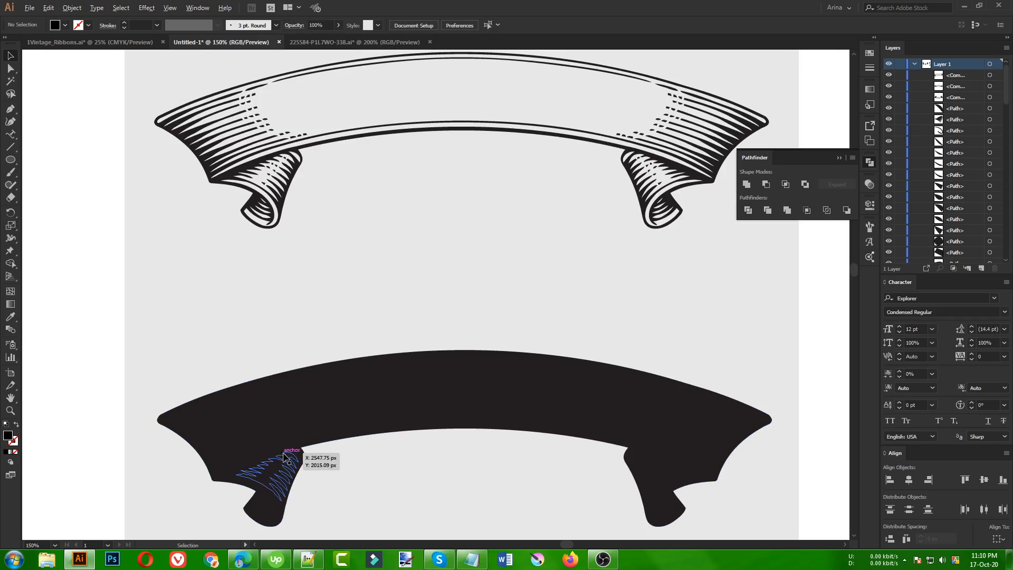
{"action": "left_click", "coordinate": [12, 136]}
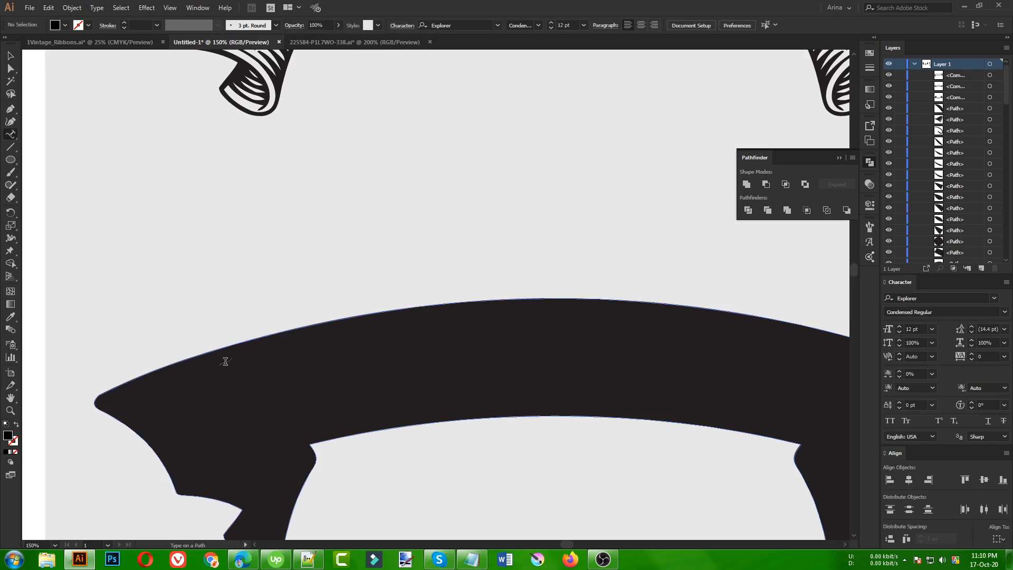
{"action": "left_click", "coordinate": [160, 368]}
{"action": "scroll", "coordinate": [175, 295], "scroll_direction": "down", "scroll_amount": 1}
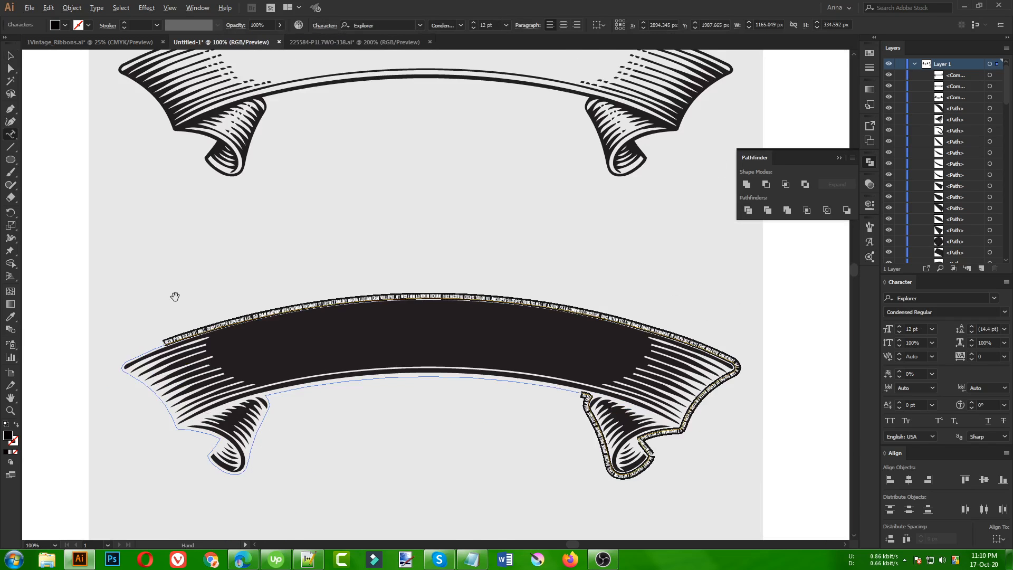
{"action": "scroll", "coordinate": [175, 296], "scroll_direction": "down", "scroll_amount": 1}
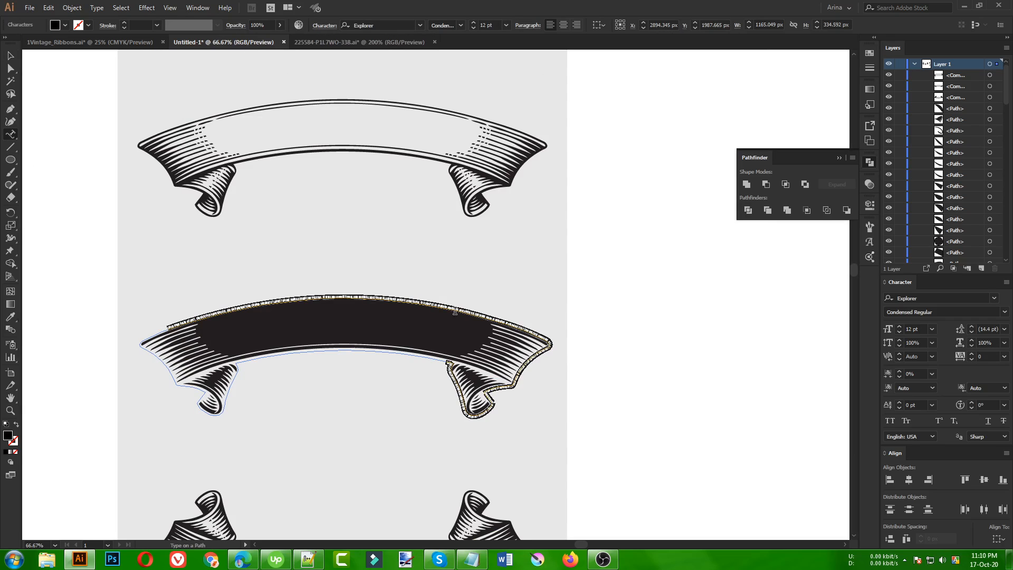
Step: Replace the placeholder text on the solid ribbon's path with the line "YOU CAN POSSIBLY DO"
{"action": "scroll", "coordinate": [220, 302], "scroll_direction": "up", "scroll_amount": 1}
{"action": "key", "text": "Escape"}
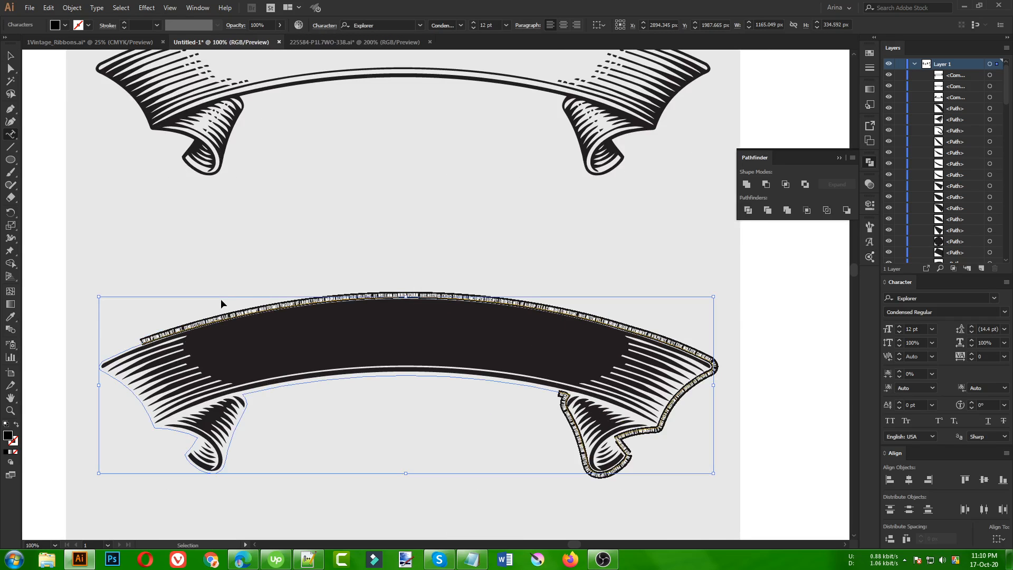
{"action": "key", "text": "ctrl+z"}
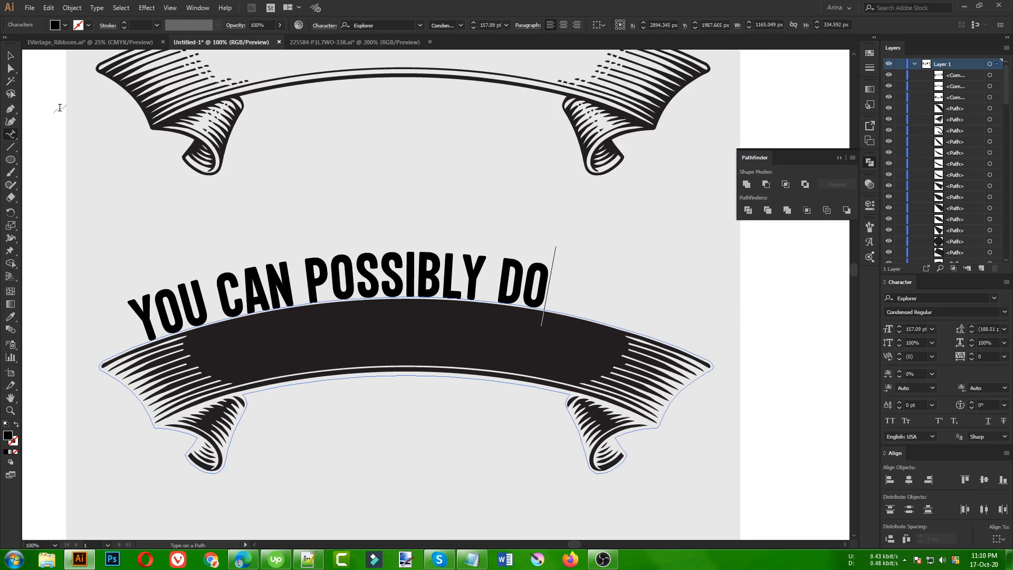
{"action": "left_click", "coordinate": [11, 56]}
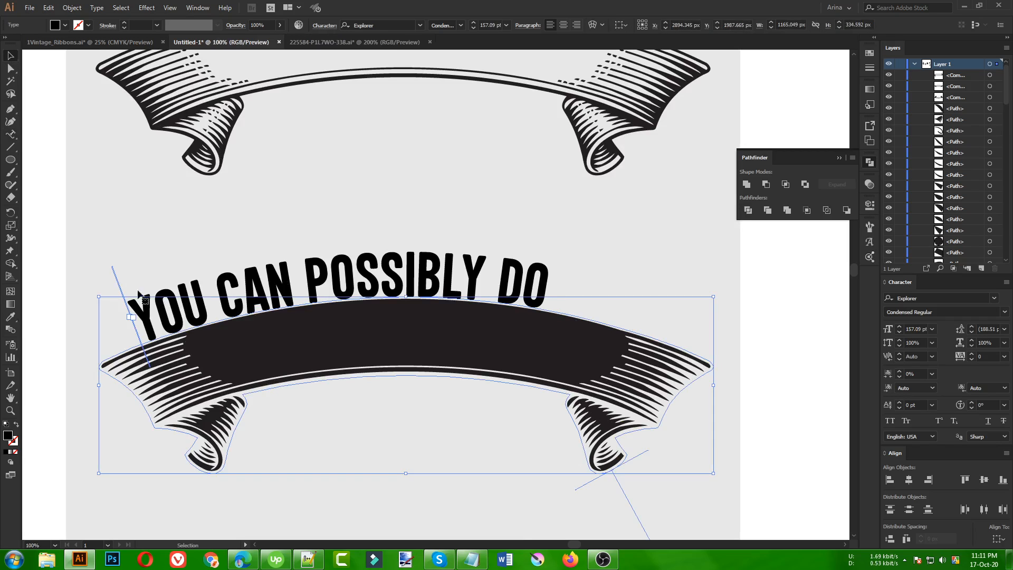
Step: Adjust the path text's start and end brackets symmetrically along the solid ribbon's upper edge and centre-align "YOU CAN POSSIBLY DO" between them
{"action": "left_click_drag", "start_coordinate": [118, 284], "coordinate": [136, 341]}
{"action": "left_click", "coordinate": [138, 334]}
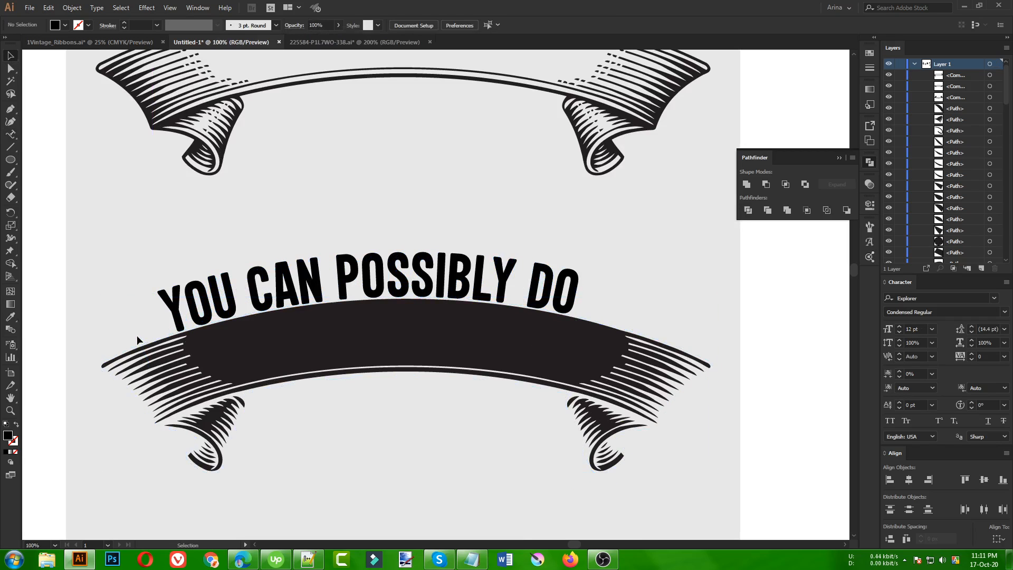
{"action": "left_click", "coordinate": [140, 339]}
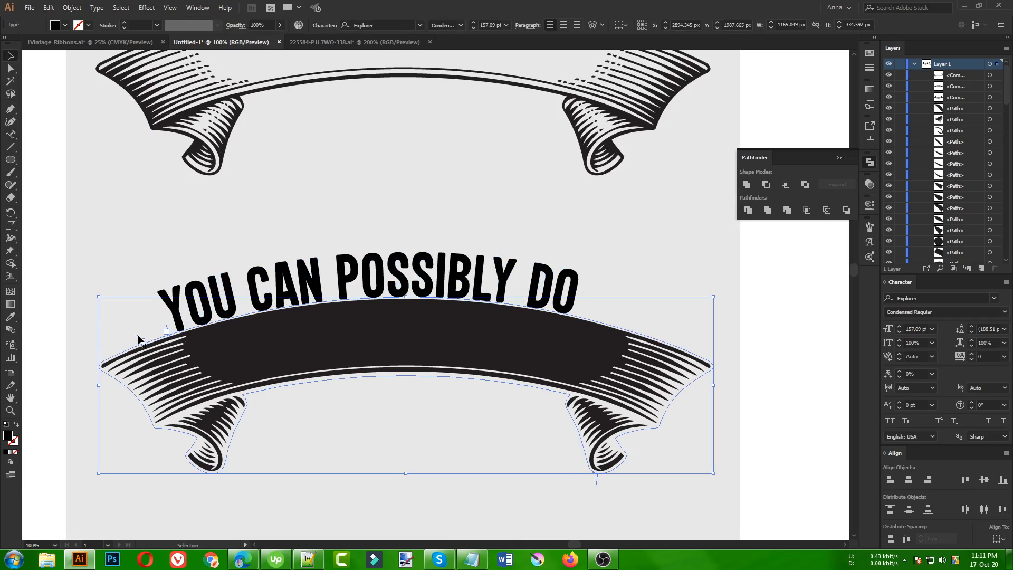
{"action": "left_click_drag", "start_coordinate": [138, 336], "coordinate": [713, 331]}
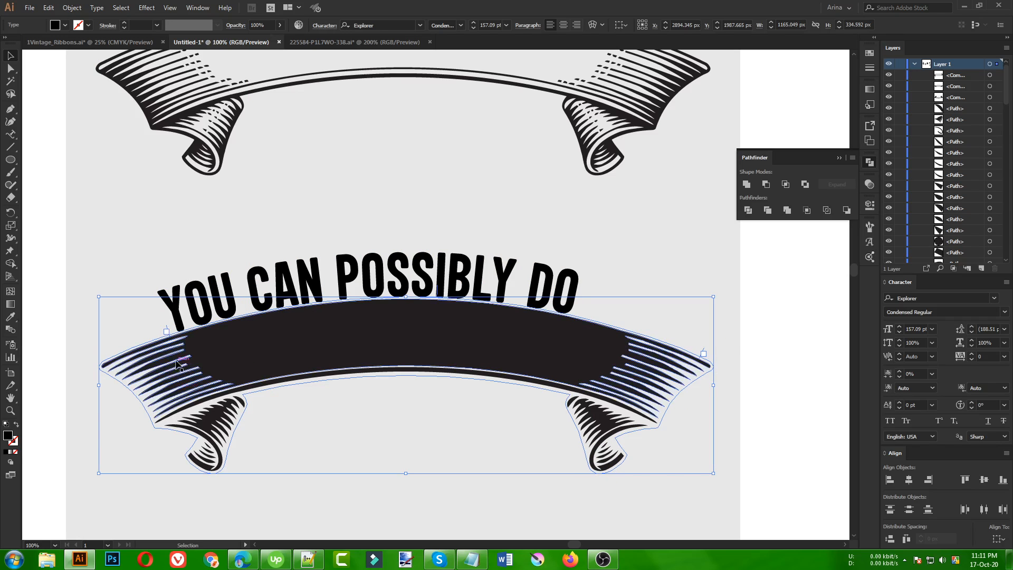
{"action": "scroll", "coordinate": [182, 380], "scroll_direction": "up", "scroll_amount": 3}
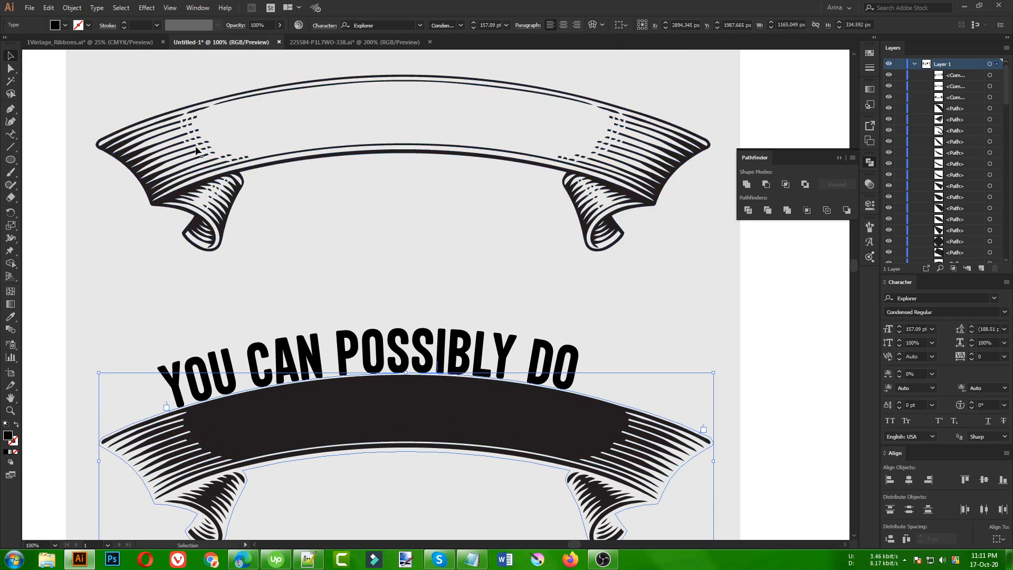
{"action": "scroll", "coordinate": [546, 219], "scroll_direction": "up", "scroll_amount": 1}
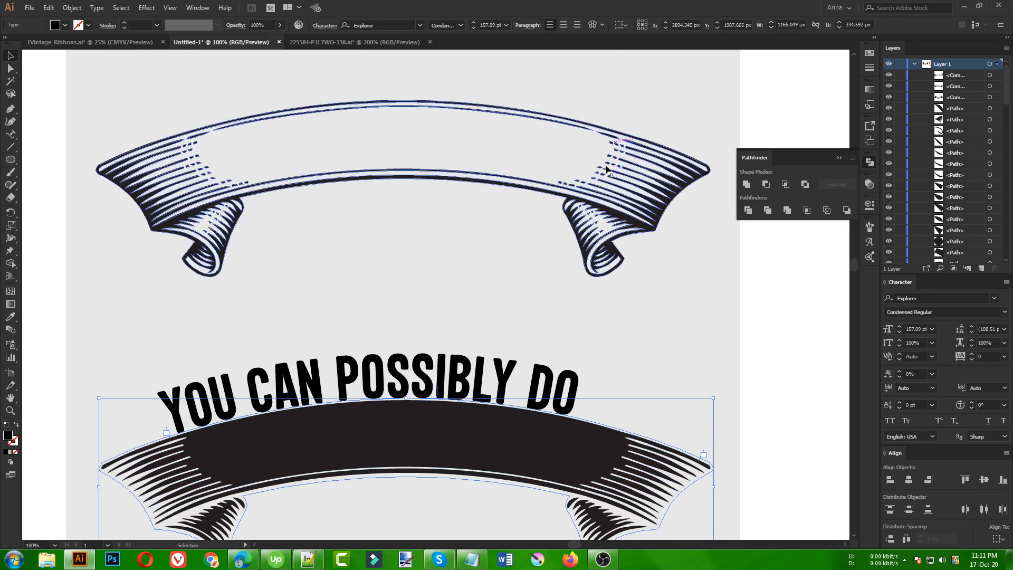
{"action": "scroll", "coordinate": [427, 233], "scroll_direction": "down", "scroll_amount": 1}
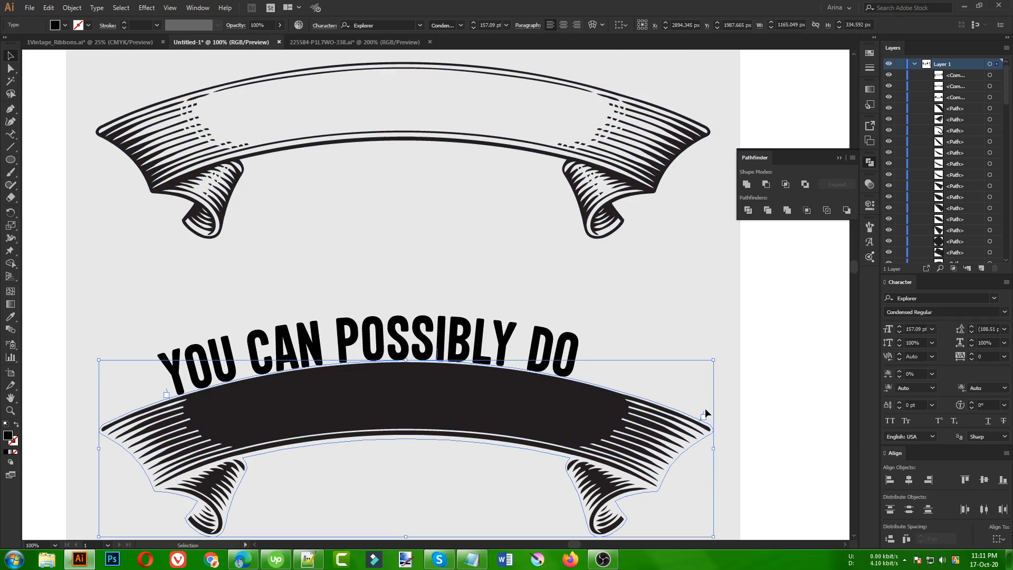
{"action": "left_click_drag", "start_coordinate": [703, 410], "coordinate": [650, 387]}
{"action": "left_click", "coordinate": [563, 25]}
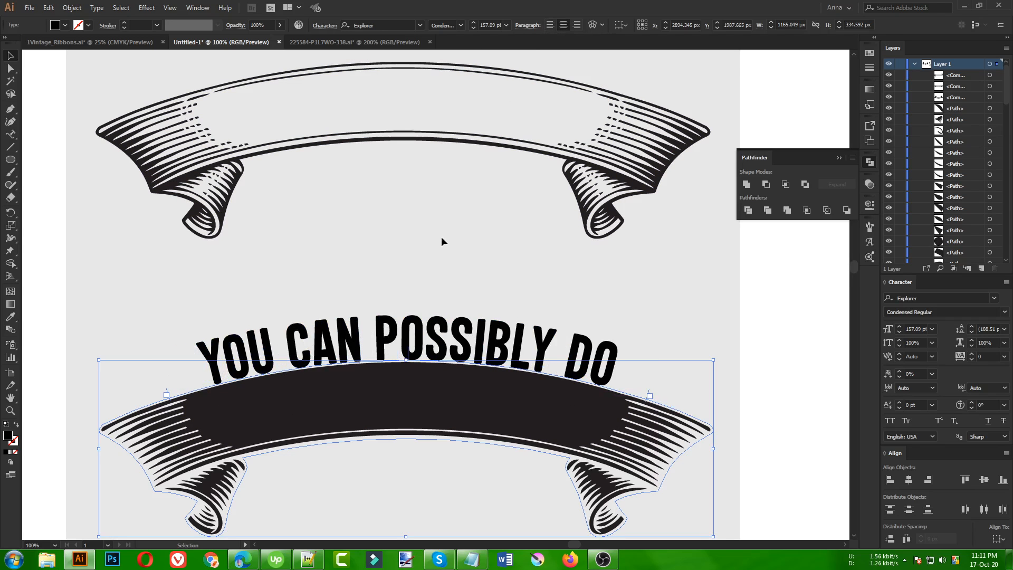
Step: Move the curved "YOU CAN POSSIBLY DO" inside the outlined ribbon above and align text and ribbon on their horizontal centres
{"action": "scroll", "coordinate": [444, 239], "scroll_direction": "up", "scroll_amount": 3}
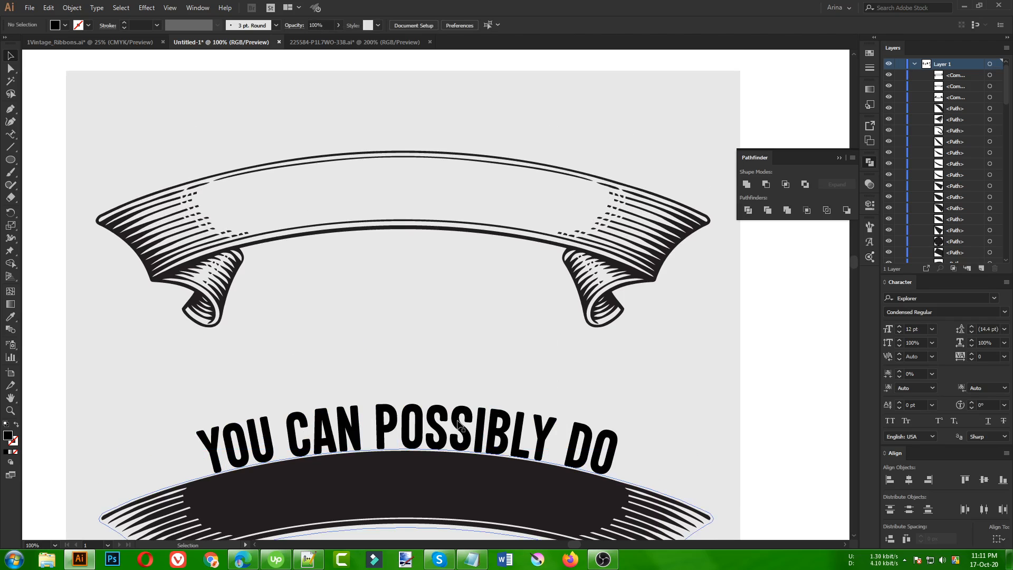
{"action": "left_click_drag", "start_coordinate": [458, 416], "coordinate": [438, 210]}
{"action": "scroll", "coordinate": [381, 267], "scroll_direction": "down", "scroll_amount": 1}
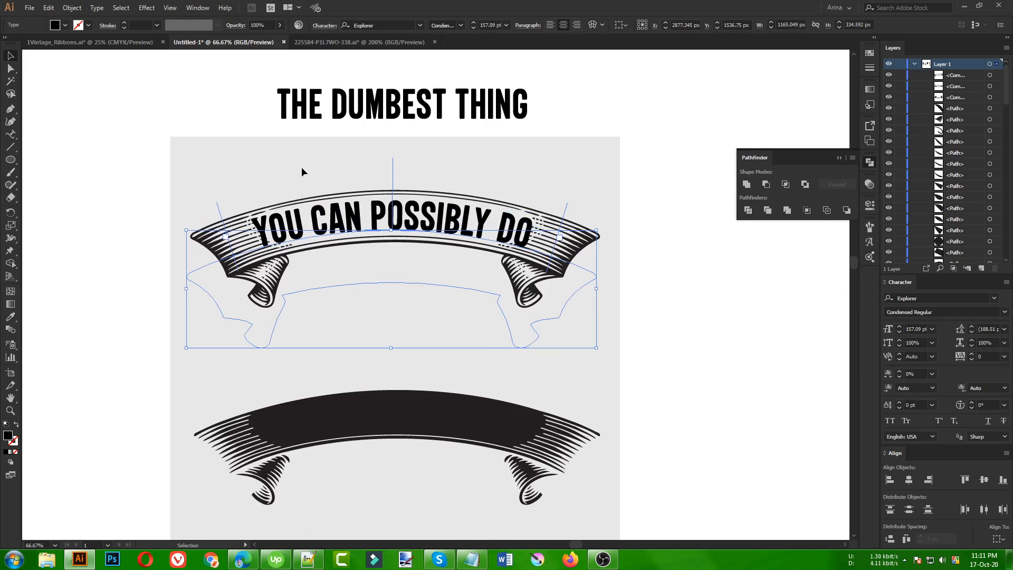
{"action": "left_click_drag", "start_coordinate": [302, 168], "coordinate": [488, 318]}
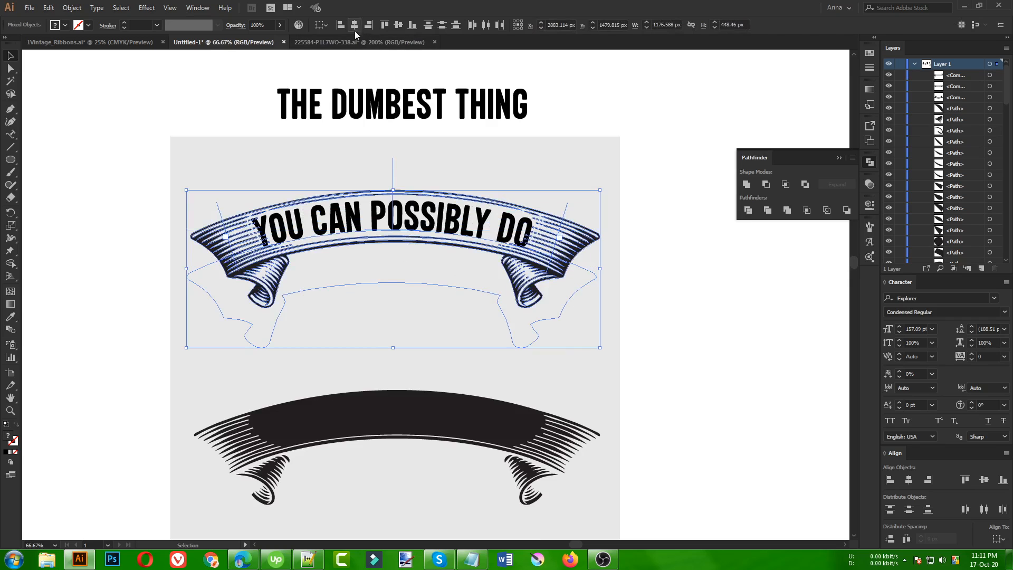
{"action": "left_click", "coordinate": [355, 25]}
{"action": "left_click", "coordinate": [433, 162]}
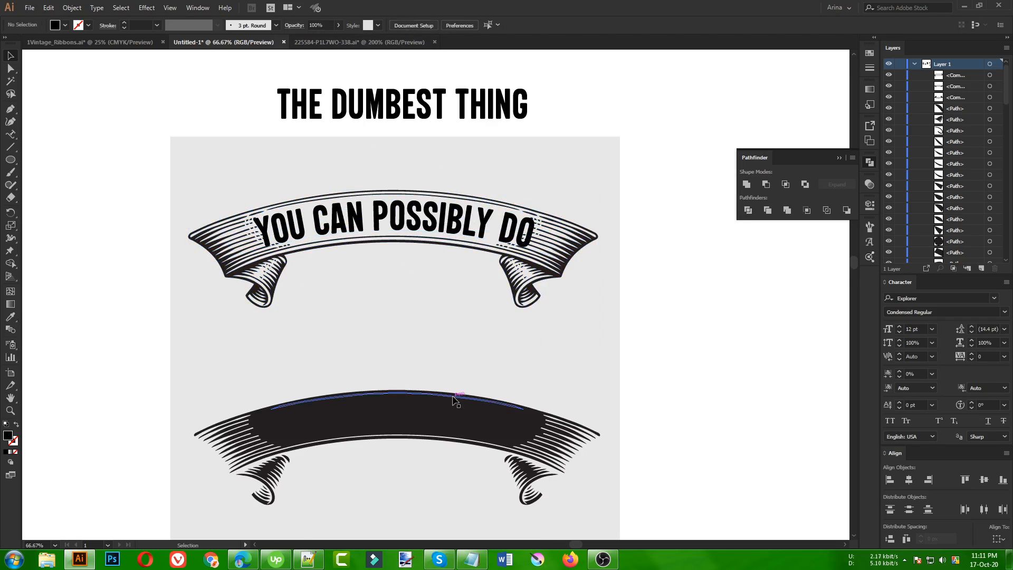
Step: Duplicate the curved text just above the outlined ribbon and scale the copy up to about 169 pt
{"action": "scroll", "coordinate": [423, 275], "scroll_direction": "up", "scroll_amount": 2}
{"action": "left_click_drag", "start_coordinate": [409, 292], "coordinate": [406, 235]}
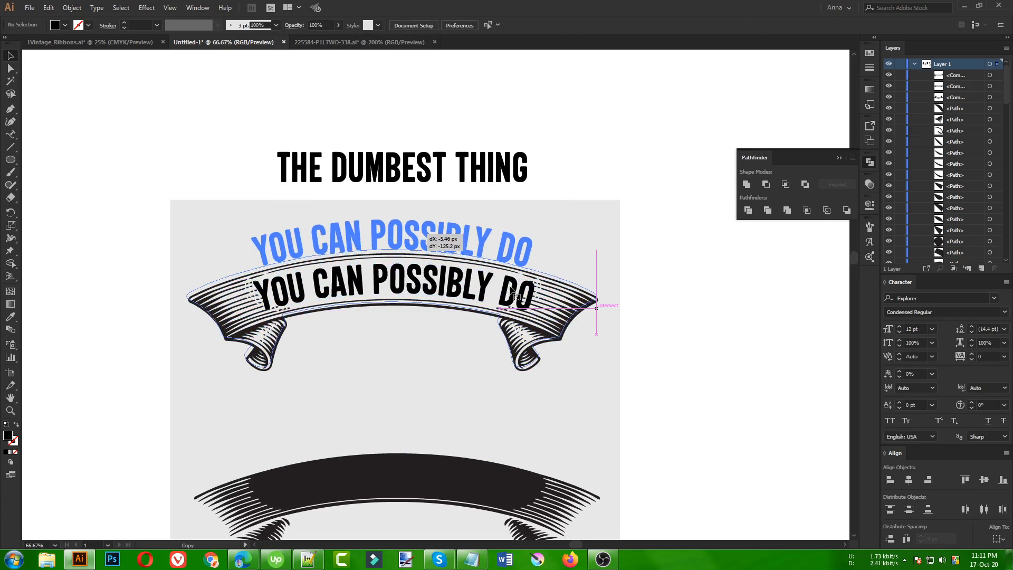
{"action": "left_click_drag", "start_coordinate": [598, 308], "coordinate": [612, 312]}
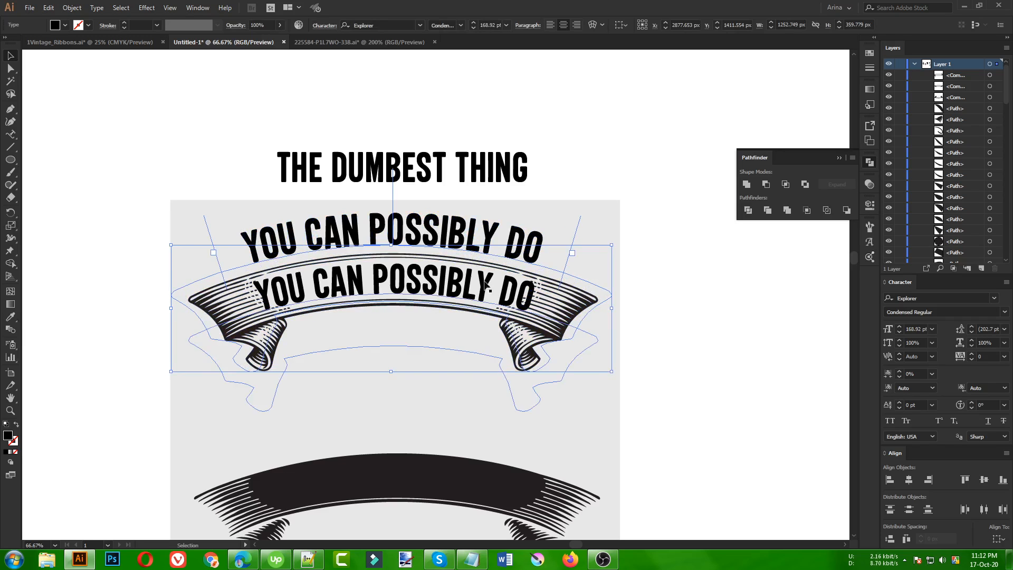
Step: Transfer the straight line "THE DUMBEST THING" into the upper curved text, replacing its wording, and centre-align it on the path
{"action": "left_click", "coordinate": [444, 163]}
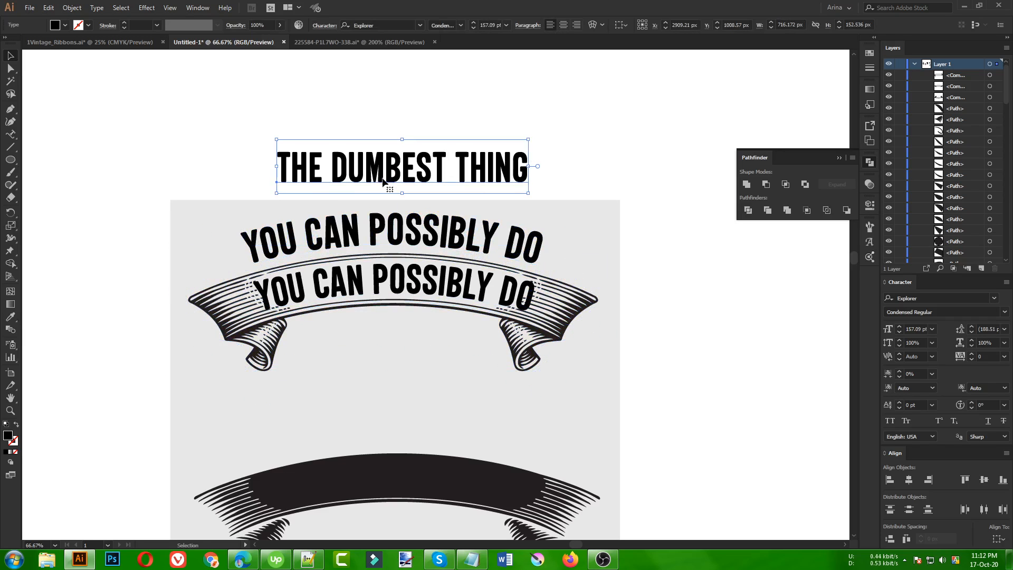
{"action": "key", "text": "Delete"}
{"action": "left_click", "coordinate": [404, 220]}
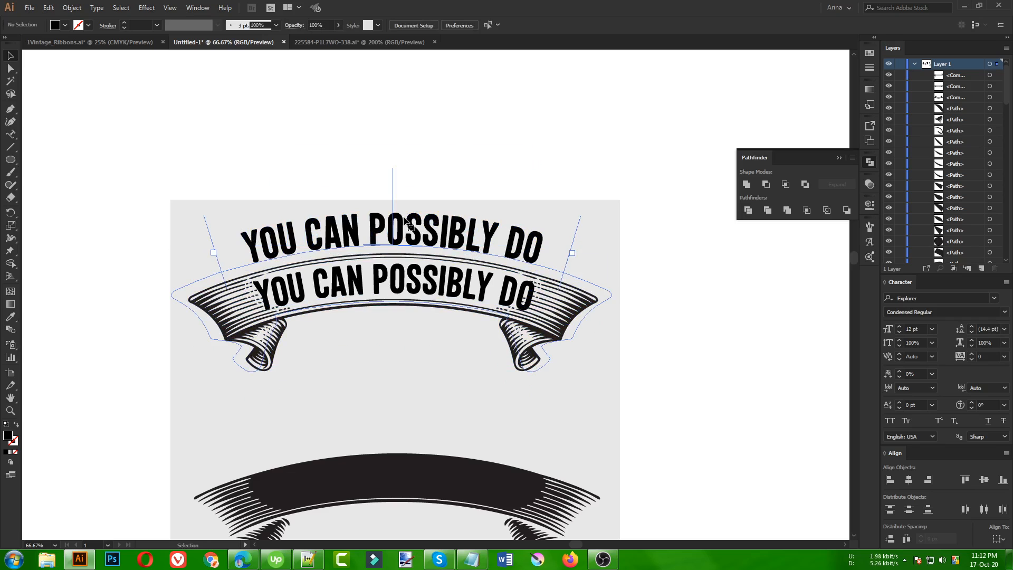
{"action": "double_click", "coordinate": [404, 221]}
{"action": "key", "text": "ctrl+a"}
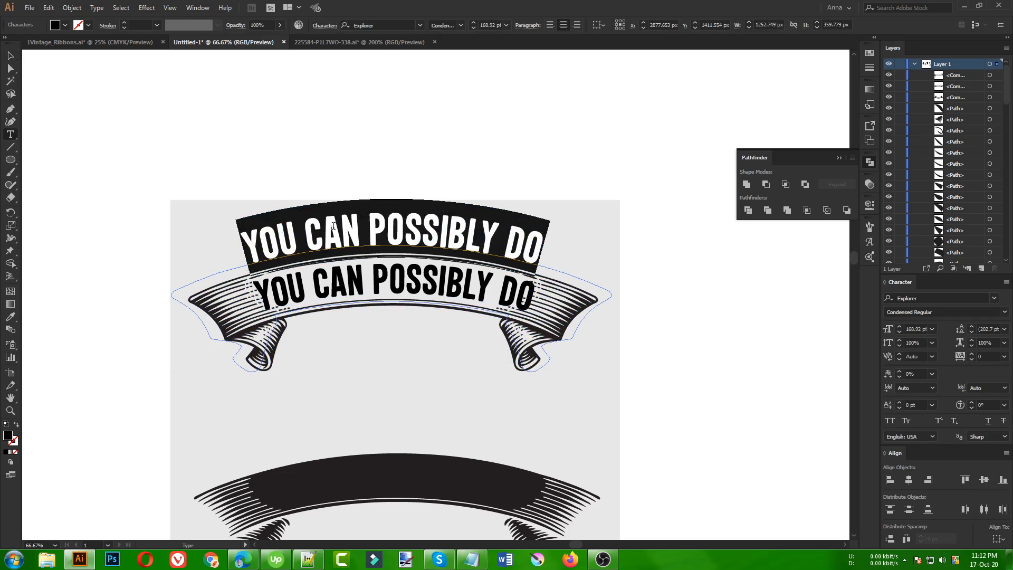
{"action": "type", "text": "THE DUMBEST THING"}
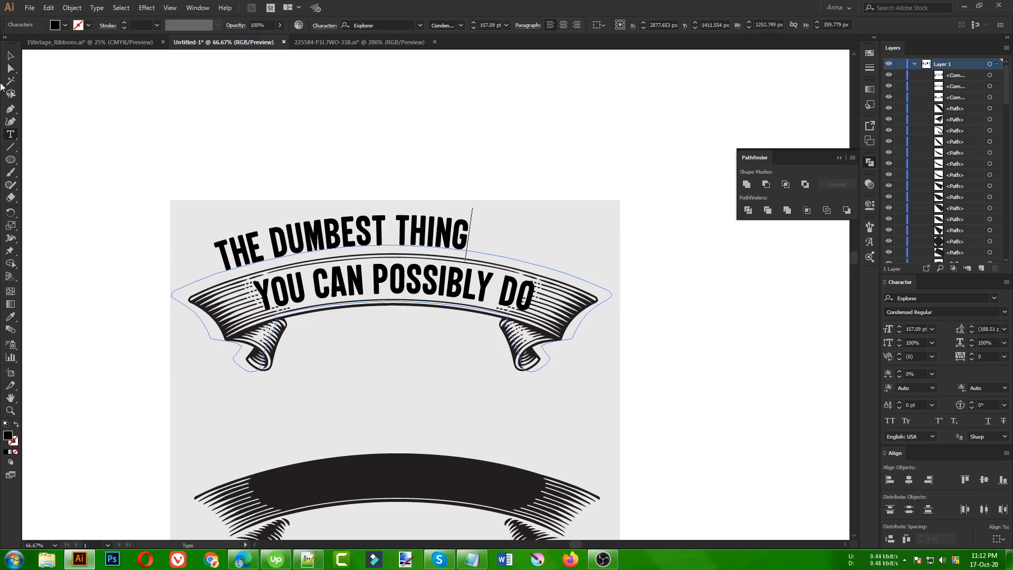
{"action": "left_click", "coordinate": [9, 57]}
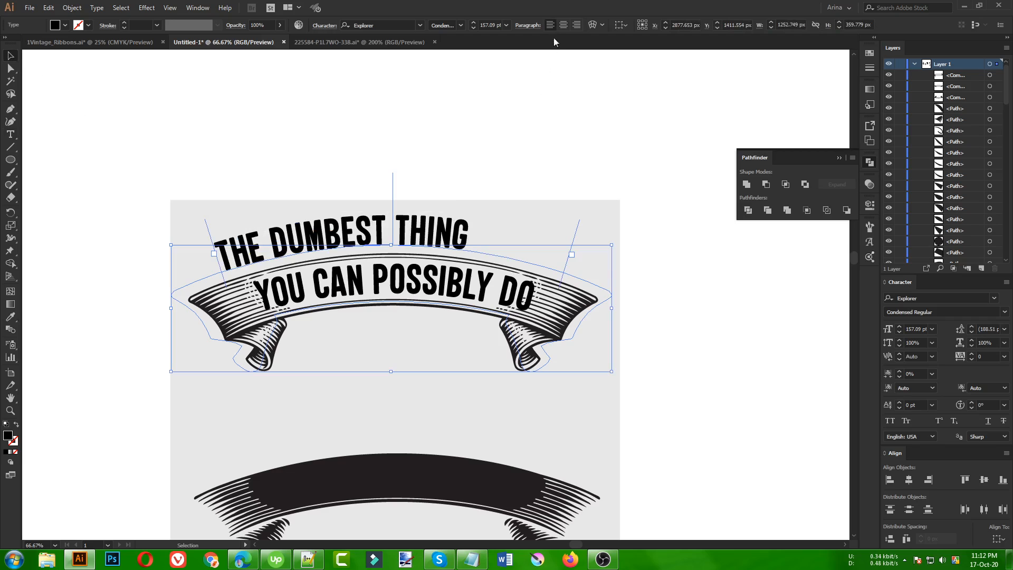
{"action": "left_click", "coordinate": [563, 26]}
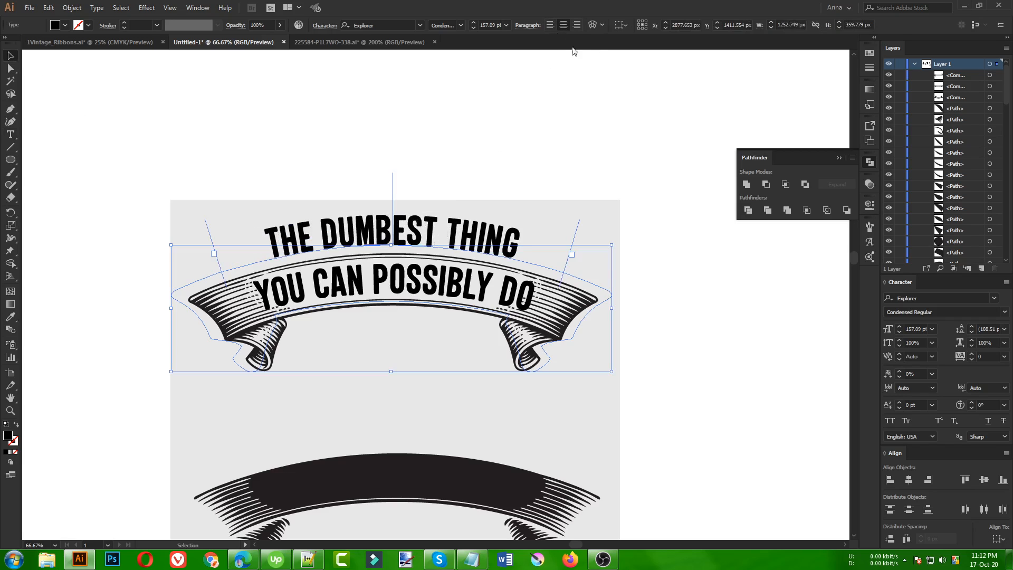
Step: Set the font size of the curved "THE DUMBEST THING" to 190 pt
{"action": "type", "text": "180"}
{"action": "key", "text": "Return"}
{"action": "scroll", "coordinate": [485, 25], "scroll_direction": "up", "scroll_amount": 2}
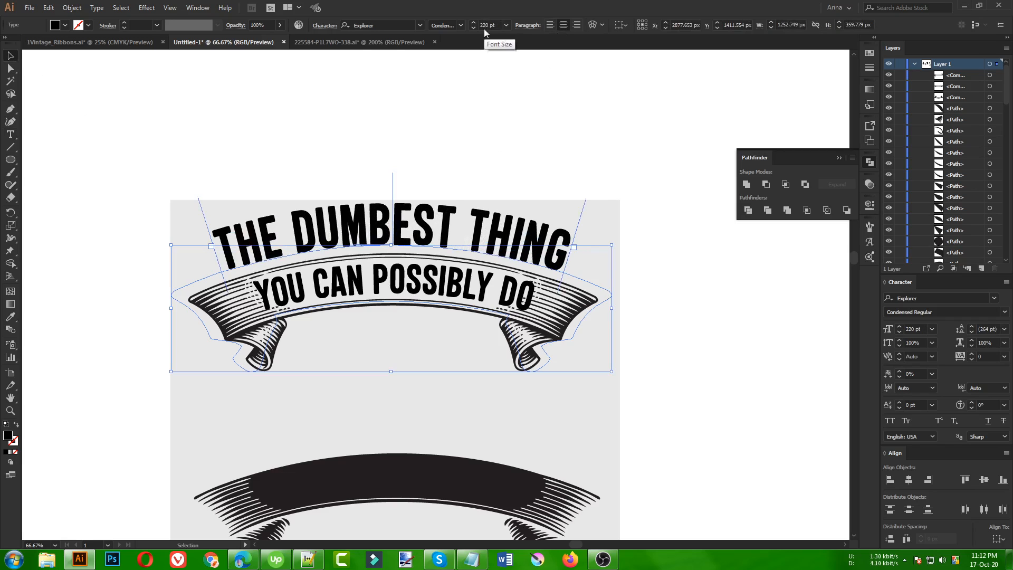
{"action": "scroll", "coordinate": [484, 25], "scroll_direction": "down", "scroll_amount": 1}
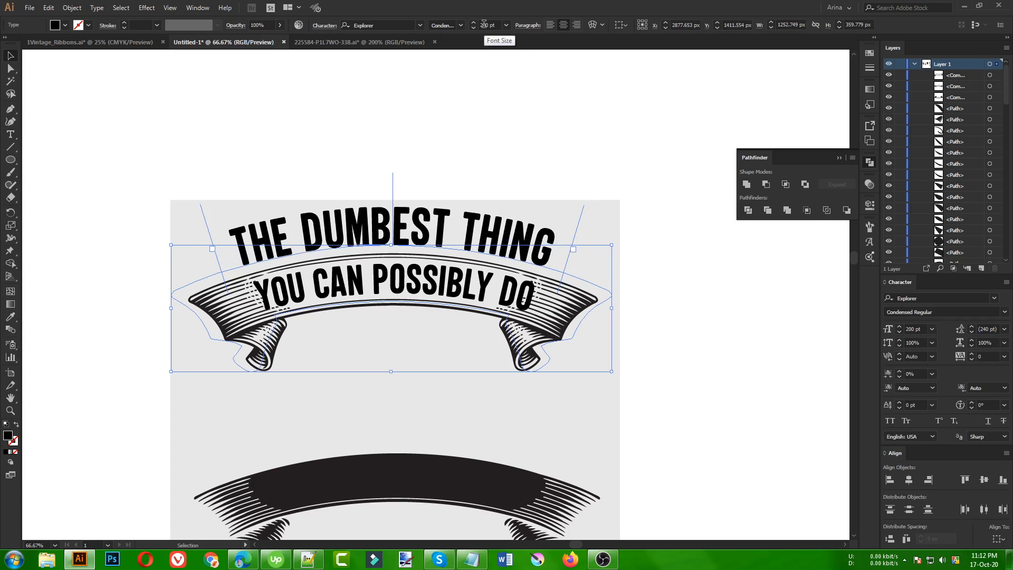
{"action": "scroll", "coordinate": [484, 24], "scroll_direction": "down", "scroll_amount": 1}
{"action": "left_click", "coordinate": [476, 127]}
Step: Move the solid black ribbon band out of the middle ribbon to the blank area above the gray rectangle
{"action": "scroll", "coordinate": [375, 132], "scroll_direction": "down", "scroll_amount": 1, "text": "alt"}
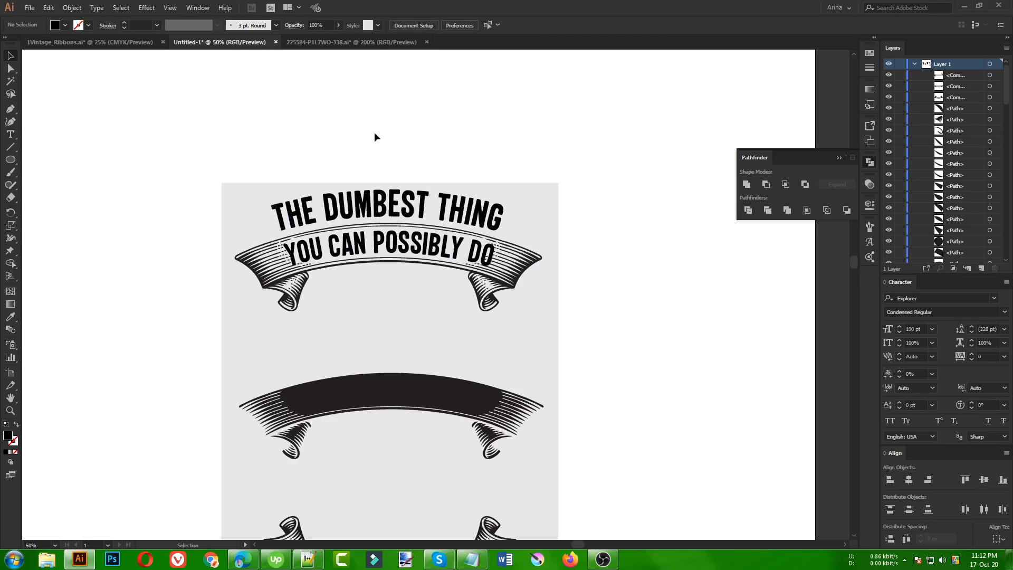
{"action": "left_click_drag", "start_coordinate": [383, 424], "coordinate": [654, 385]}
{"action": "key", "text": "ctrl+minus"}
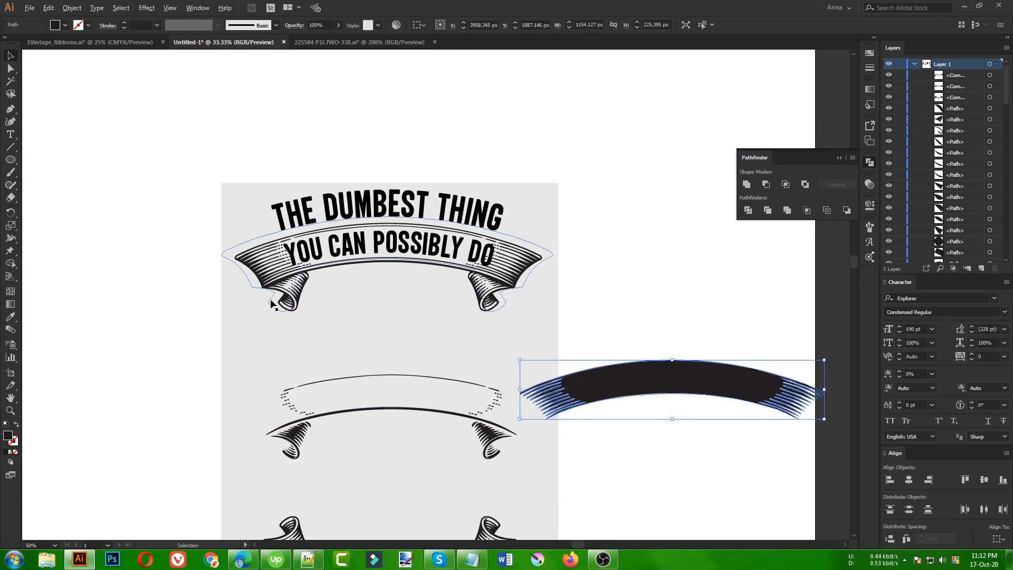
{"action": "left_click_drag", "start_coordinate": [512, 359], "coordinate": [444, 142]}
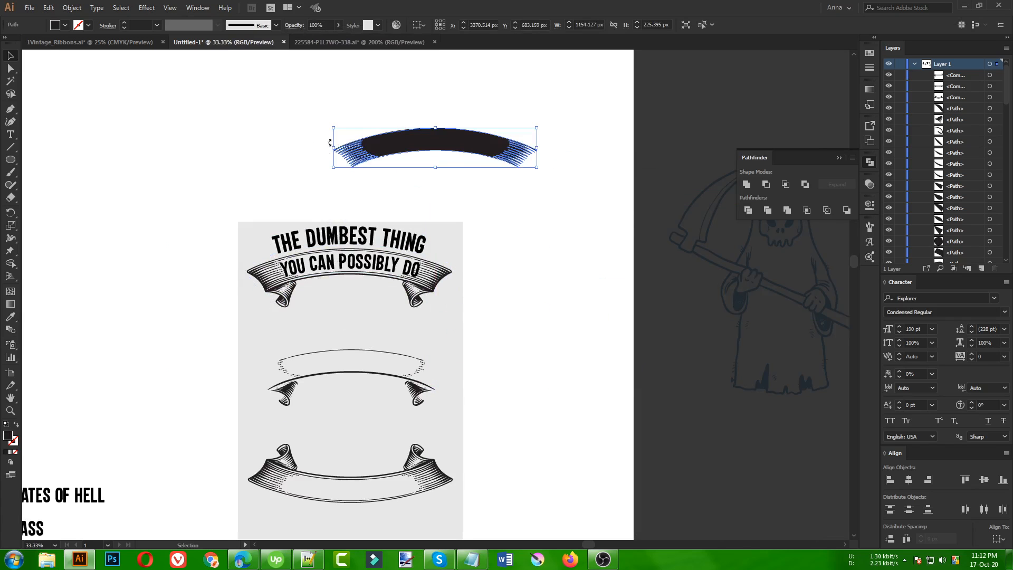
{"action": "left_click", "coordinate": [467, 202]}
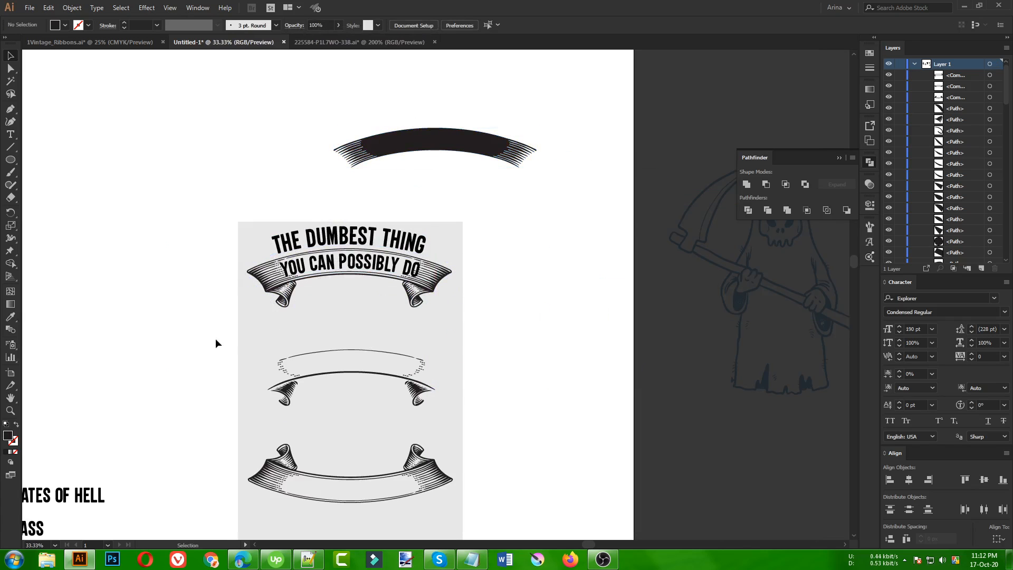
Step: Delete the leftover outline and fold pieces of the middle ribbon
{"action": "left_click_drag", "start_coordinate": [216, 340], "coordinate": [526, 419]}
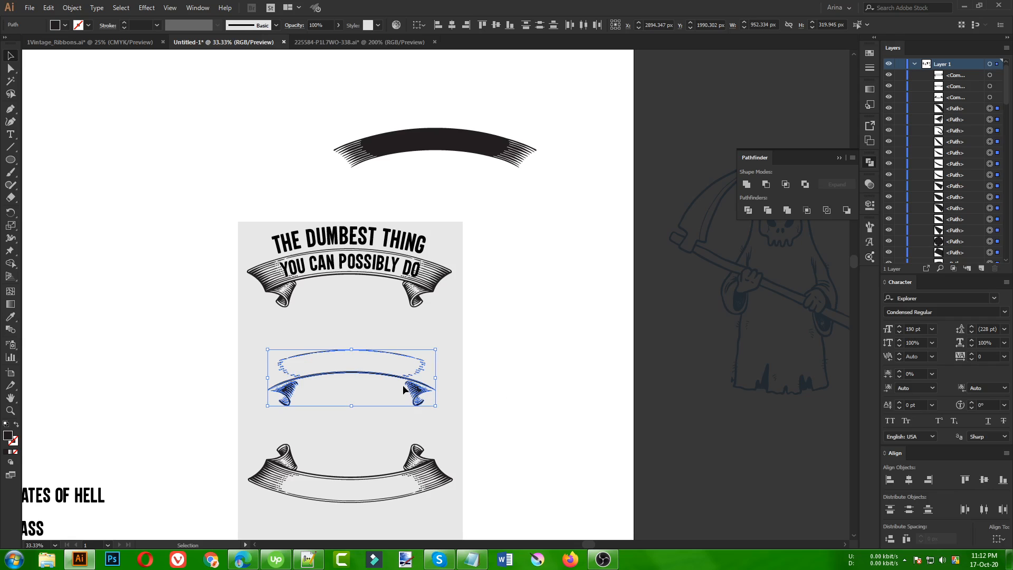
{"action": "key", "text": "Delete"}
{"action": "scroll", "coordinate": [548, 318], "scroll_direction": "down", "scroll_amount": 1}
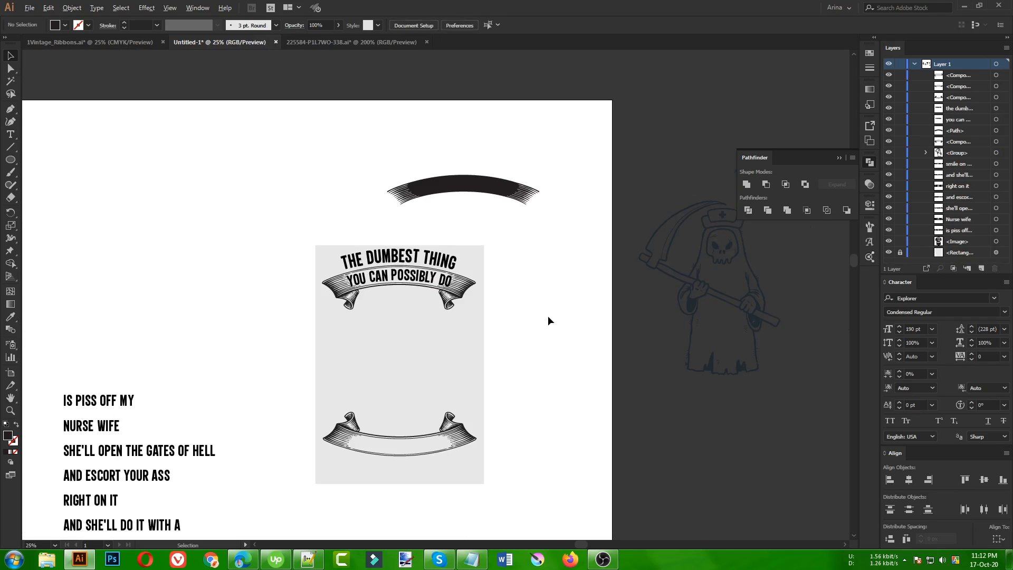
Step: Move the lines "IS PISS OFF MY" and "NURSE WIFE" onto the gray rectangle, stacked beneath the upper ribbon
{"action": "scroll", "coordinate": [399, 325], "scroll_direction": "up", "scroll_amount": 1}
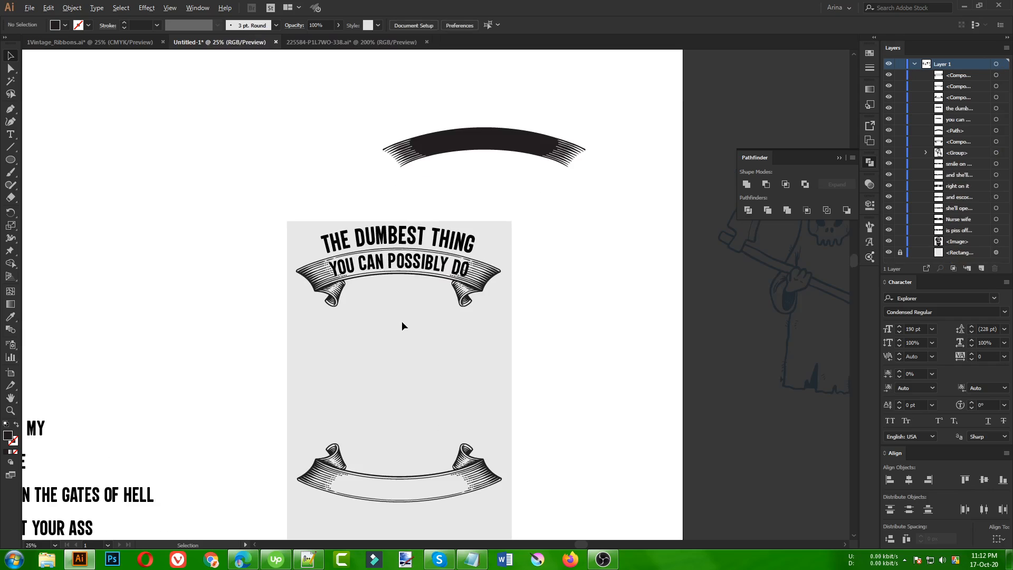
{"action": "scroll", "coordinate": [401, 321], "scroll_direction": "down", "scroll_amount": 1}
{"action": "scroll", "coordinate": [495, 336], "scroll_direction": "down", "scroll_amount": 1}
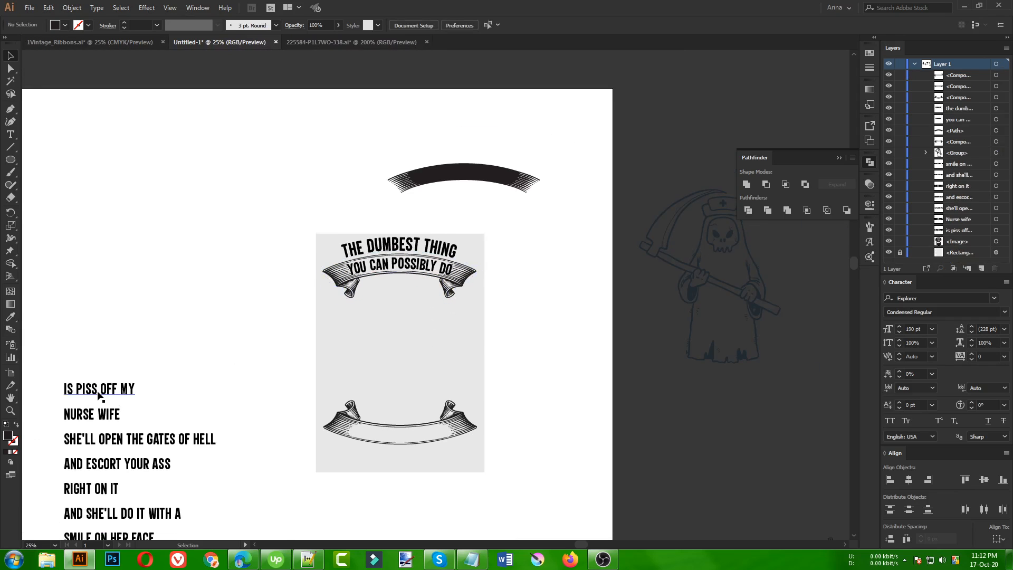
{"action": "left_click_drag", "start_coordinate": [97, 391], "coordinate": [411, 291]}
{"action": "left_click_drag", "start_coordinate": [87, 414], "coordinate": [396, 308]}
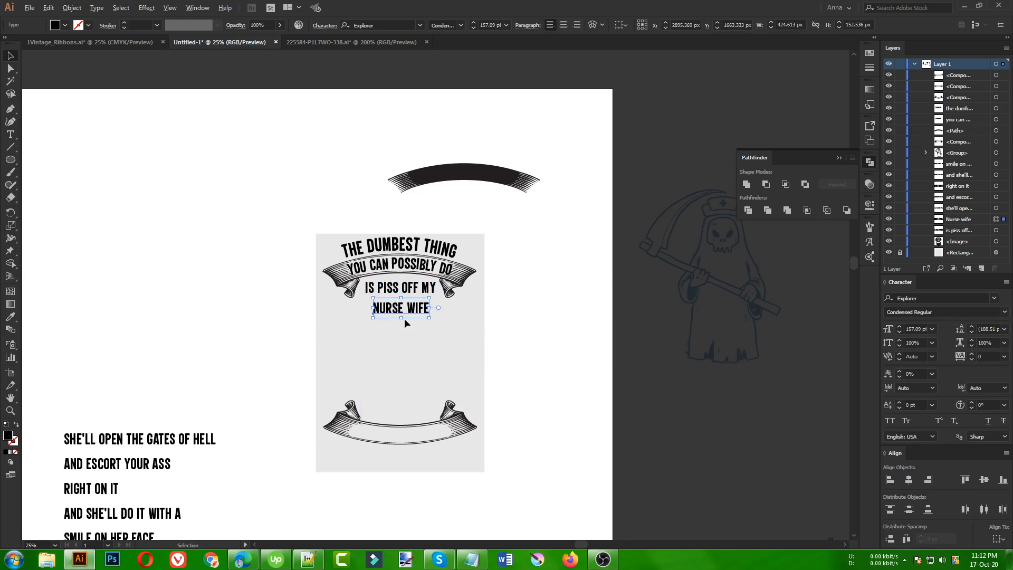
Step: Apply an Arc Upper warp with a 20% horizontal bend to the line "IS PISS OFF MY"
{"action": "key", "text": "ctrl+plus"}
{"action": "key", "text": "ctrl+plus"}
{"action": "left_click", "coordinate": [388, 286]}
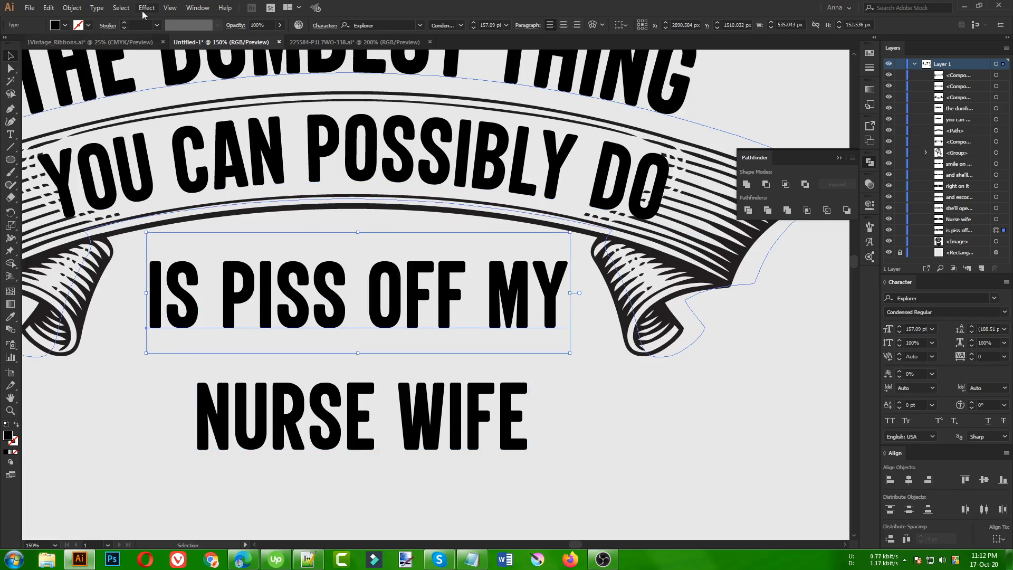
{"action": "key", "text": "ctrl+minus"}
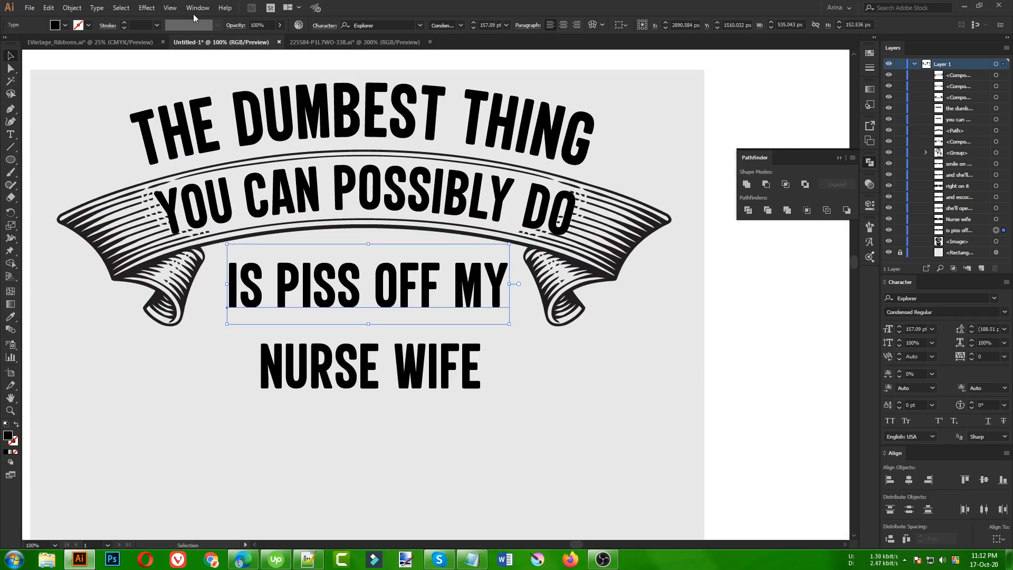
{"action": "left_click", "coordinate": [153, 8]}
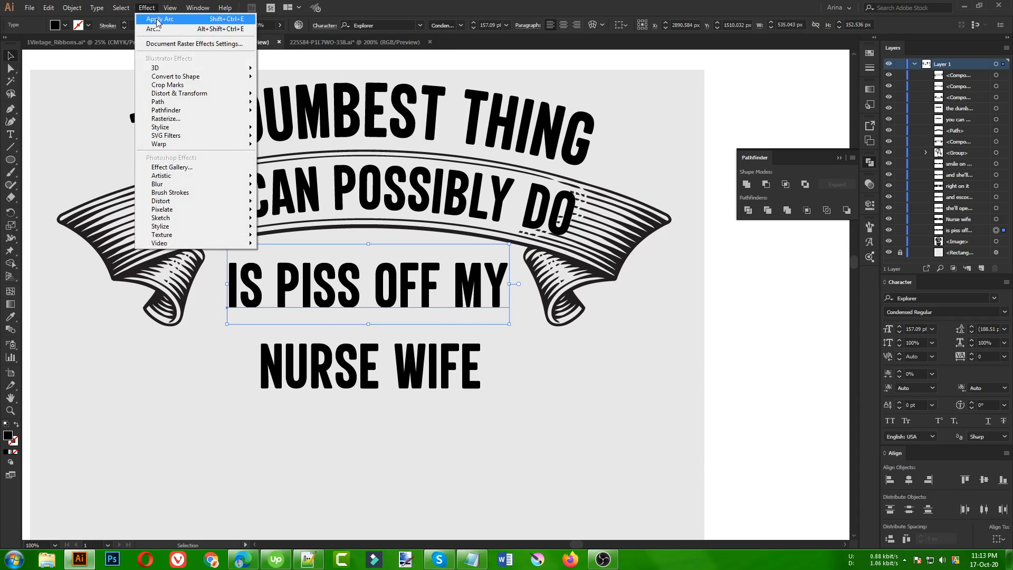
{"action": "mouse_move", "coordinate": [178, 10]}
{"action": "mouse_move", "coordinate": [147, 7]}
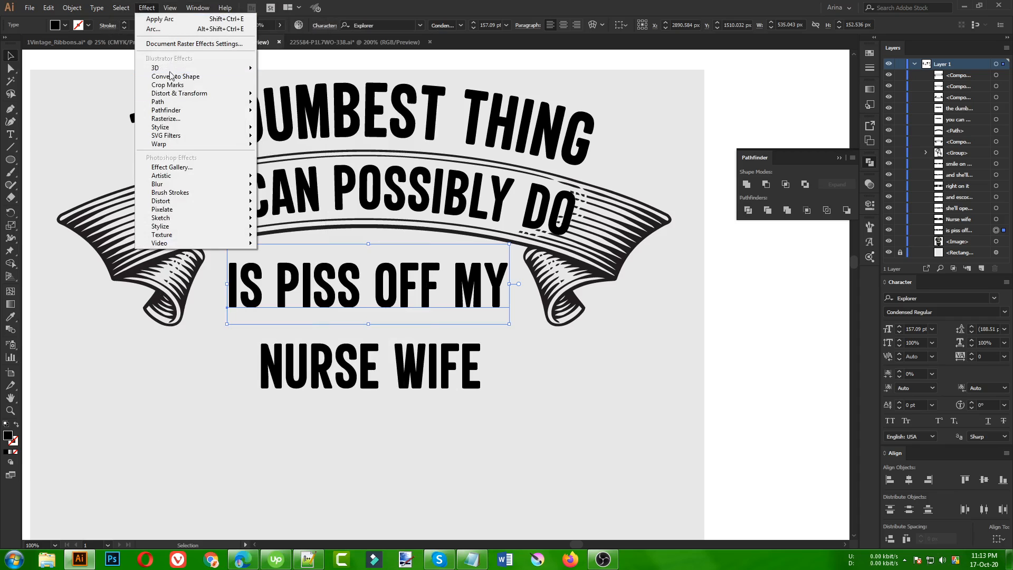
{"action": "mouse_move", "coordinate": [174, 148]}
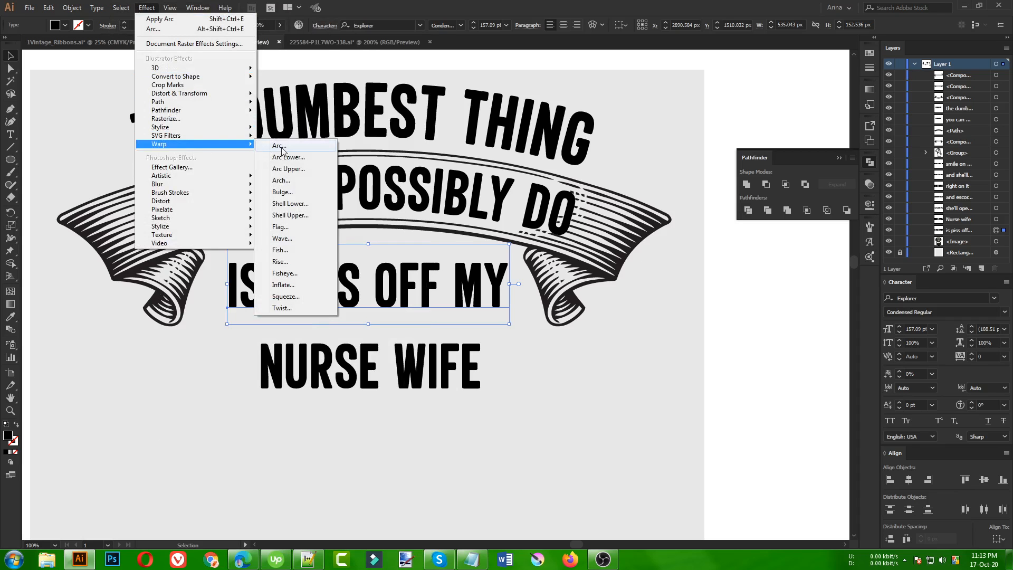
{"action": "left_click", "coordinate": [288, 169]}
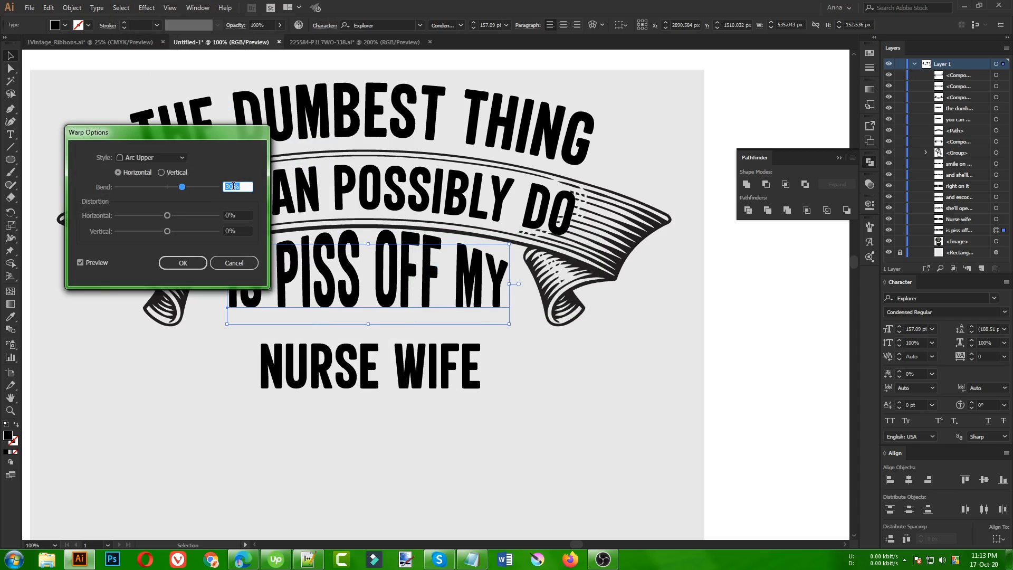
{"action": "left_click", "coordinate": [187, 263]}
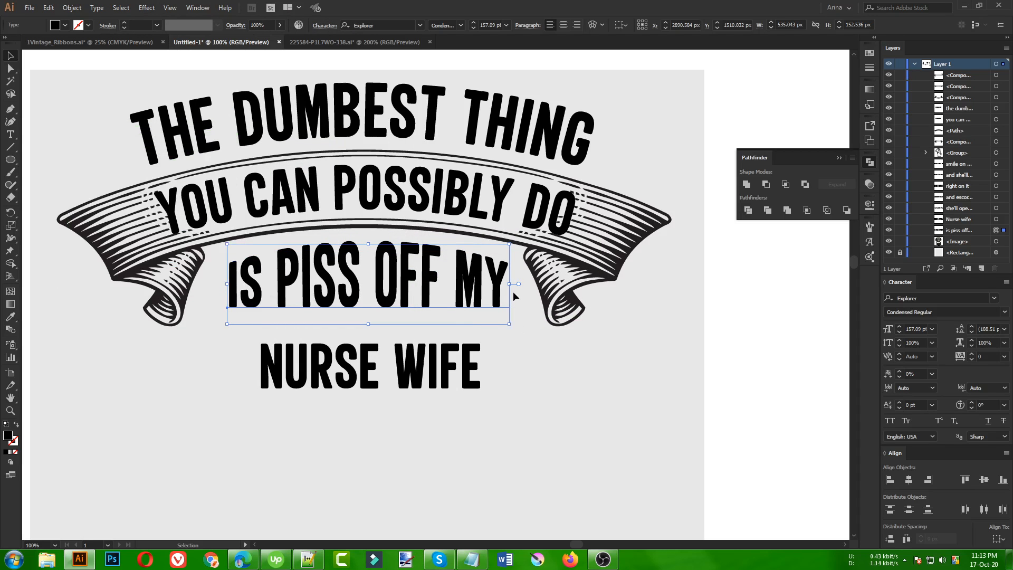
Step: Enlarge "IS PISS OFF MY" proportionally about its centre to about 174 pt, filling the gap between the upper ribbon's curled ends
{"action": "left_click_drag", "start_coordinate": [510, 284], "coordinate": [525, 288]}
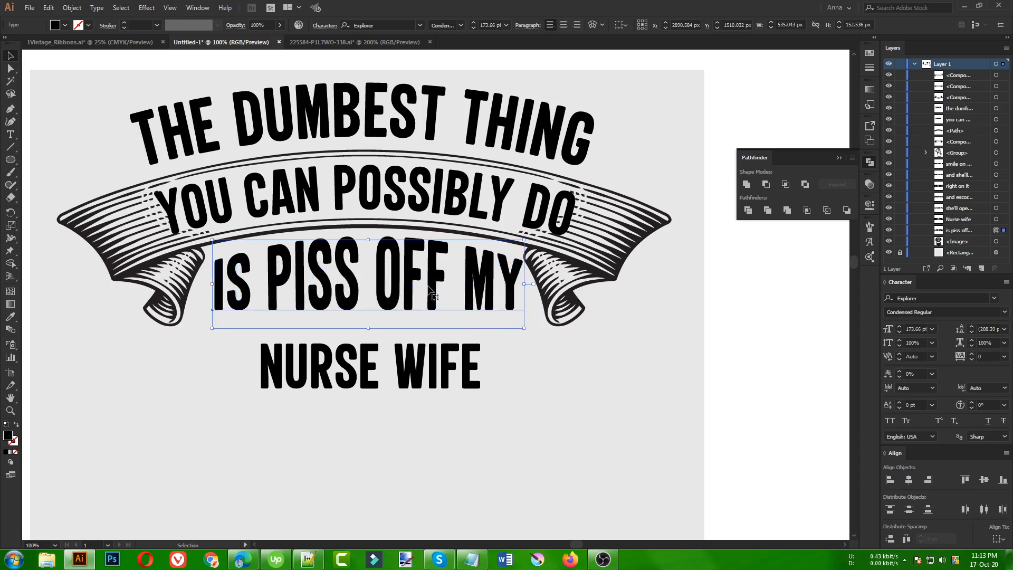
{"action": "left_click_drag", "start_coordinate": [432, 292], "coordinate": [455, 260]}
{"action": "left_click_drag", "start_coordinate": [284, 299], "coordinate": [283, 315]}
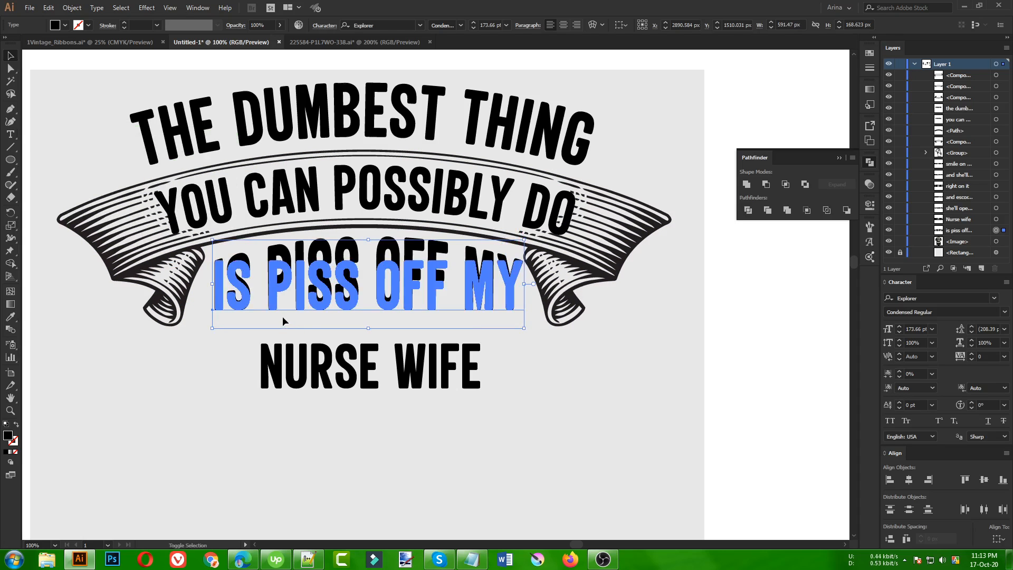
Step: Slightly enlarge the first letter "I" and the last letter "Y" of "IS PISS OFF MY" individually with the Touch Type tool
{"action": "key", "text": "shift+t"}
{"action": "left_click", "coordinate": [220, 273]}
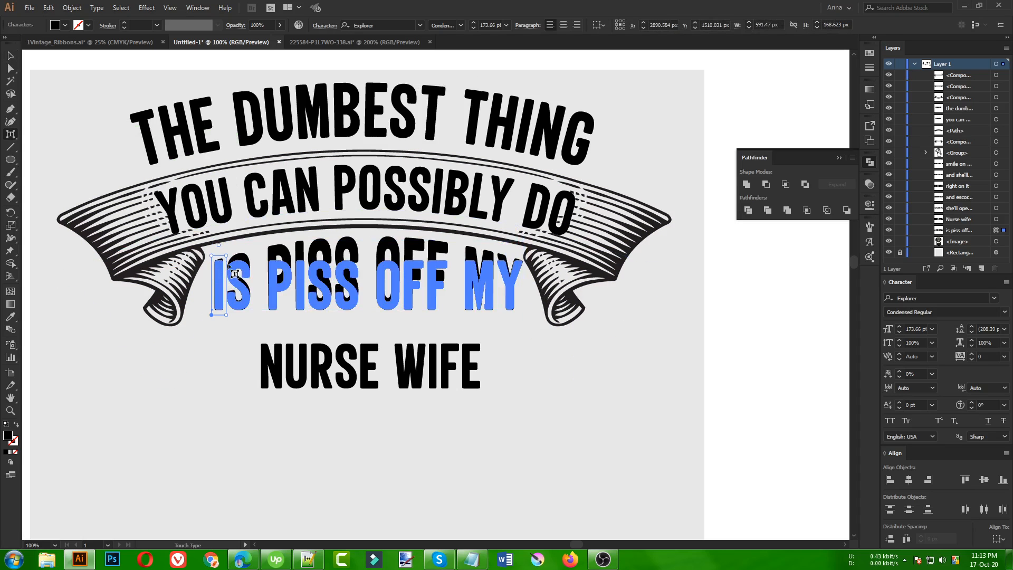
{"action": "left_click_drag", "start_coordinate": [226, 256], "coordinate": [231, 252]}
{"action": "left_click", "coordinate": [514, 285]}
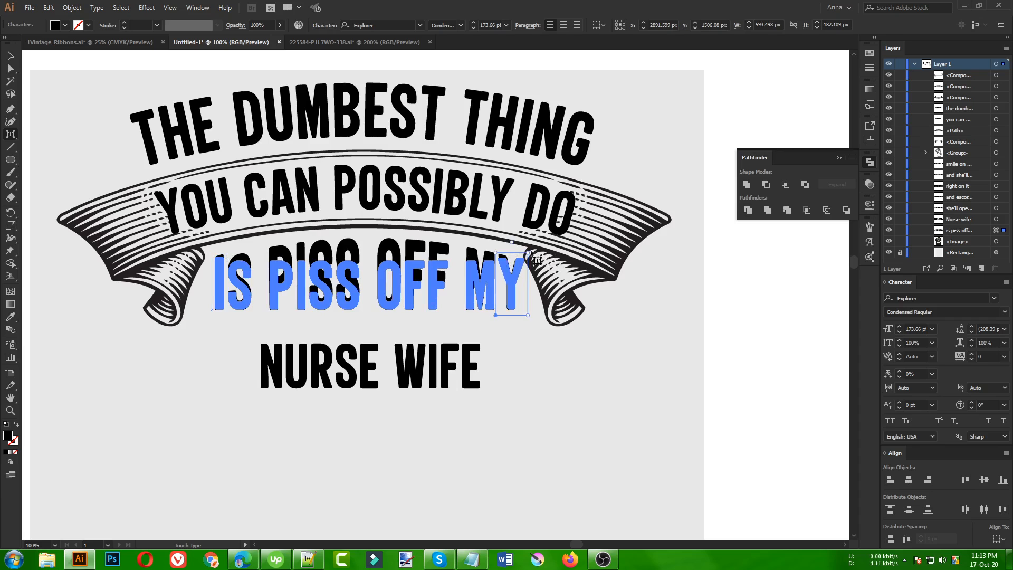
{"action": "key", "text": "Escape"}
{"action": "left_click", "coordinate": [584, 357]}
Step: Nudge "IS PISS OFF MY" slightly left and up so it sits centred close beneath the ribbon's arch
{"action": "left_click", "coordinate": [360, 277]}
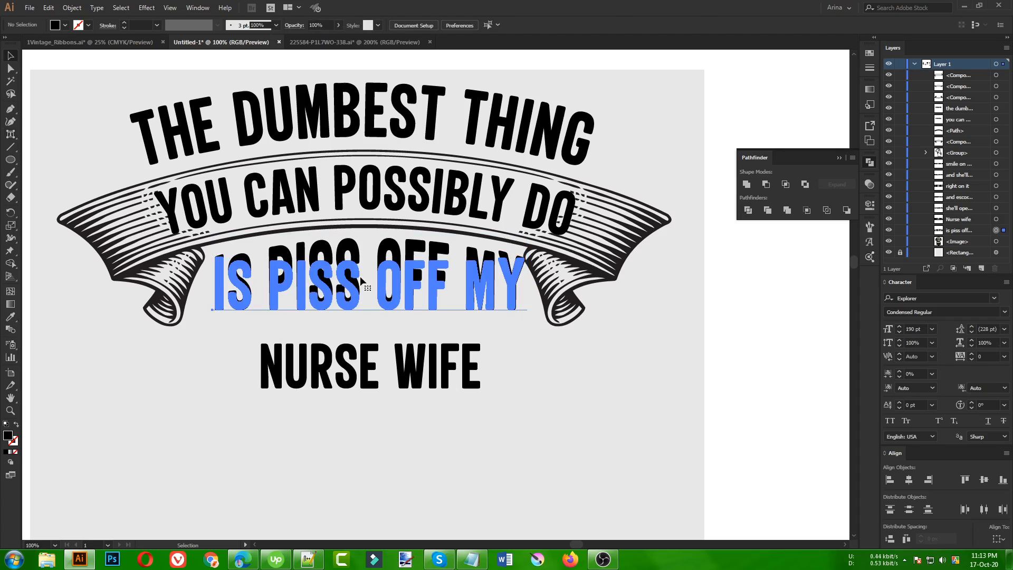
{"action": "key", "text": "Left"}
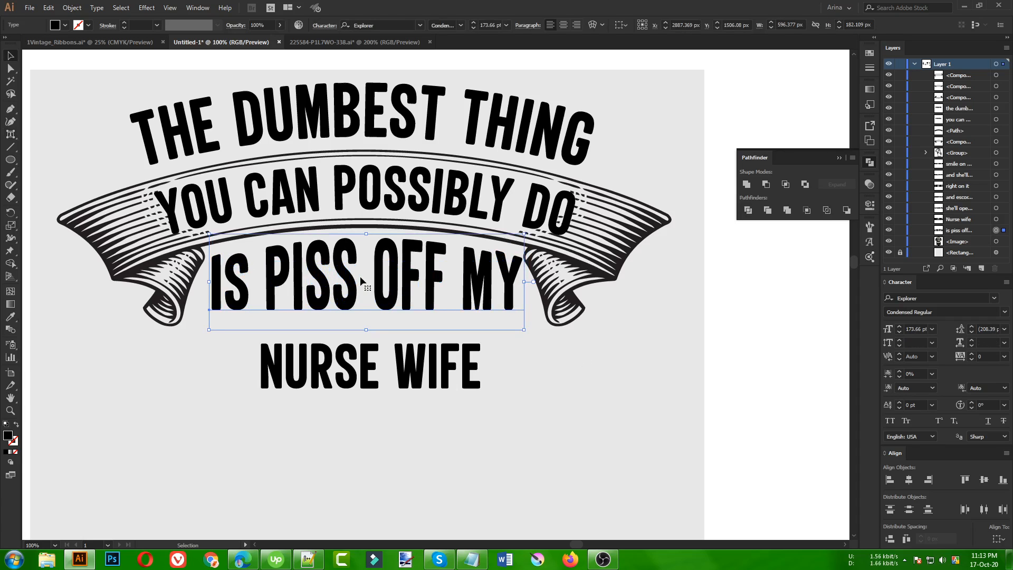
{"action": "key", "text": "Left"}
{"action": "key", "text": "Up"}
{"action": "key", "text": "Up"}
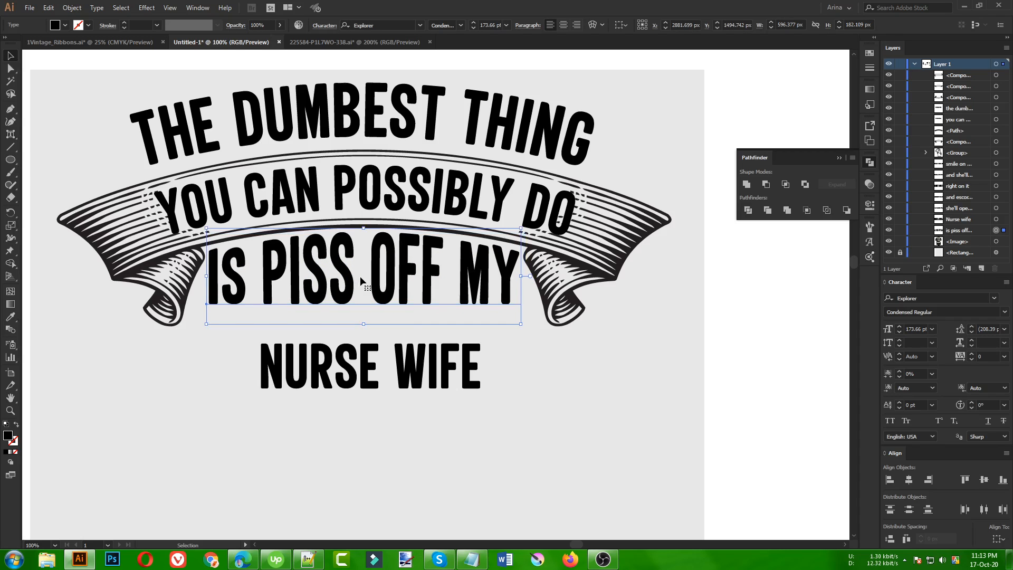
{"action": "left_click", "coordinate": [574, 367]}
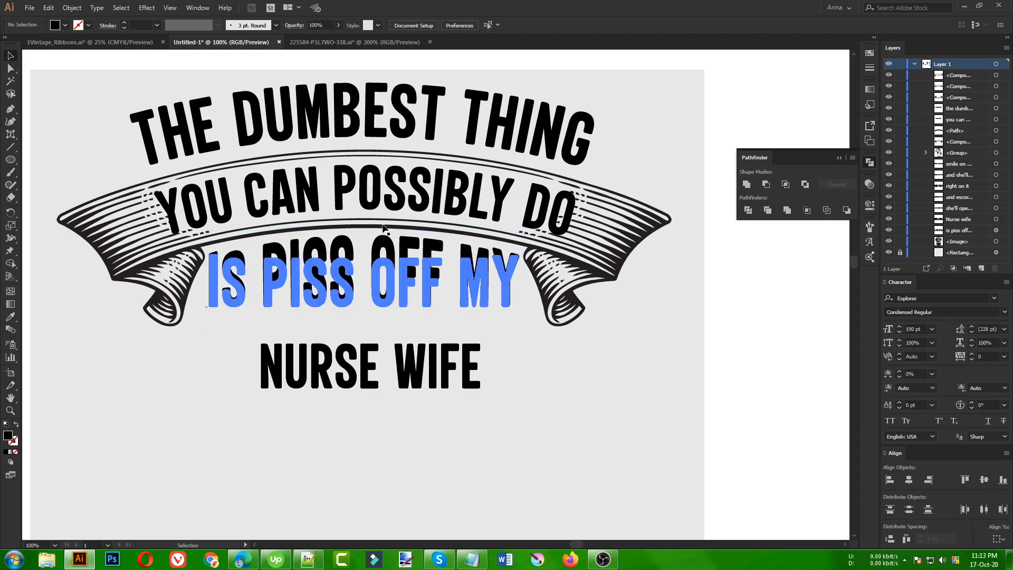
Step: Enlarge "NURSE WIFE" to about 386 pt and change its font to OLD SPORT 02 ATHLETIC NCV
{"action": "scroll", "coordinate": [378, 226], "scroll_direction": "down", "scroll_amount": 1}
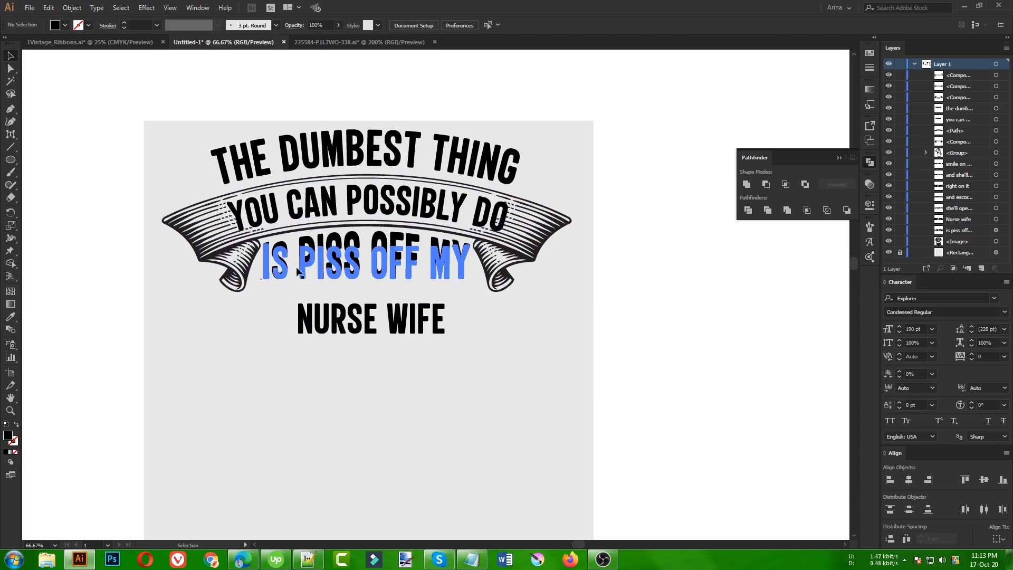
{"action": "scroll", "coordinate": [407, 284], "scroll_direction": "down", "scroll_amount": 1}
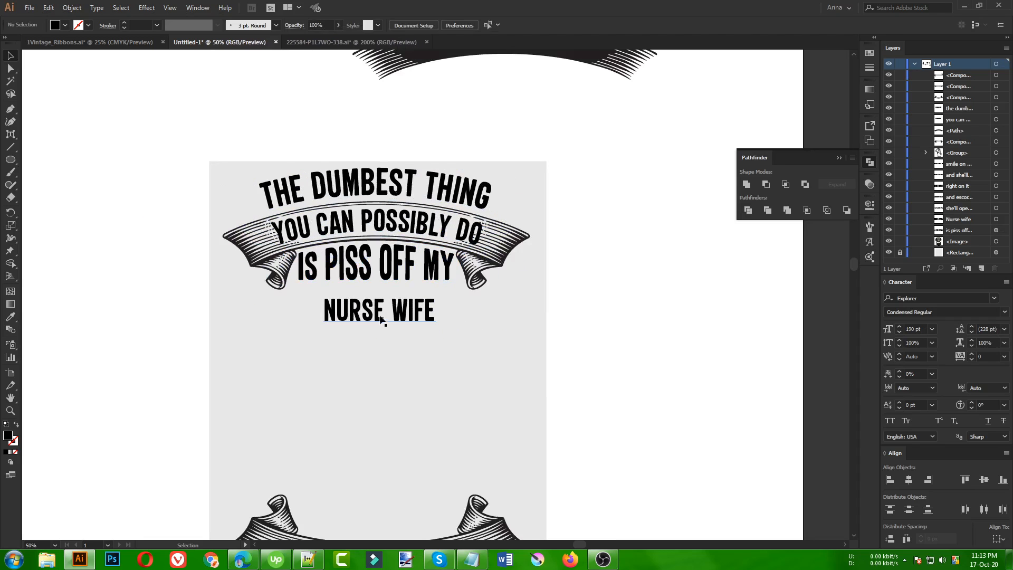
{"action": "left_click", "coordinate": [385, 320]}
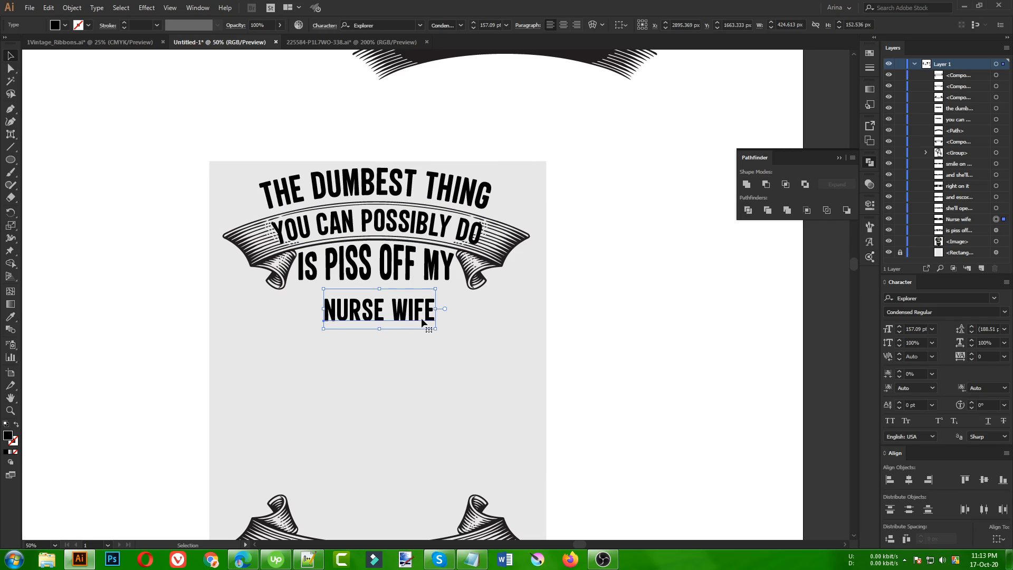
{"action": "left_click_drag", "start_coordinate": [436, 309], "coordinate": [513, 321]}
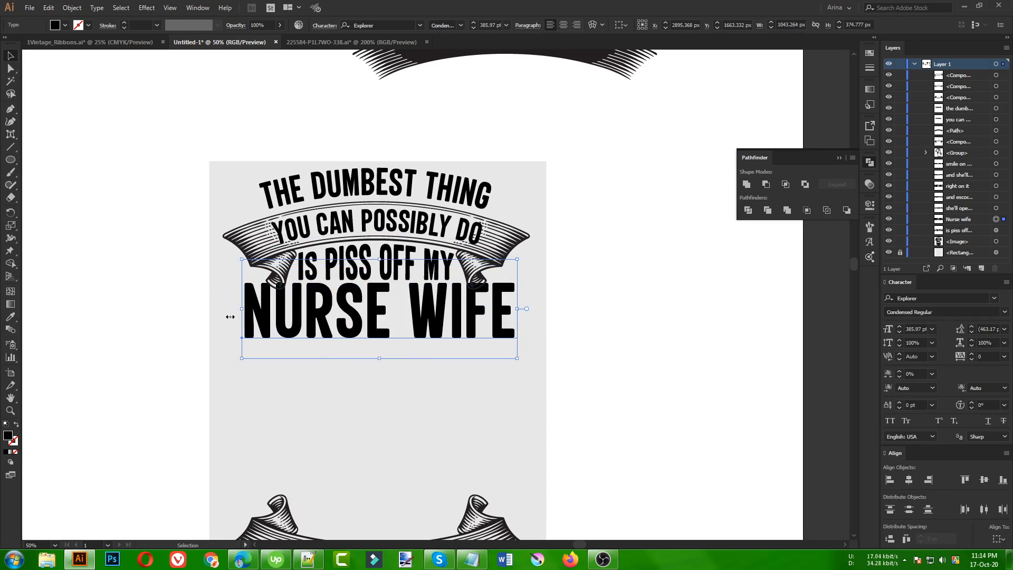
{"action": "left_click", "coordinate": [399, 25]}
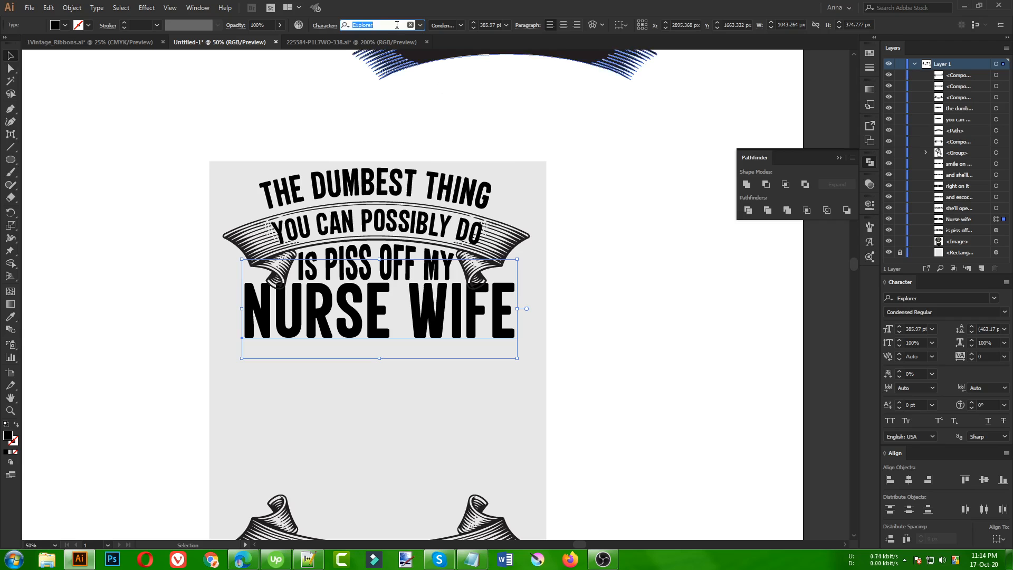
{"action": "type", "text": "old"}
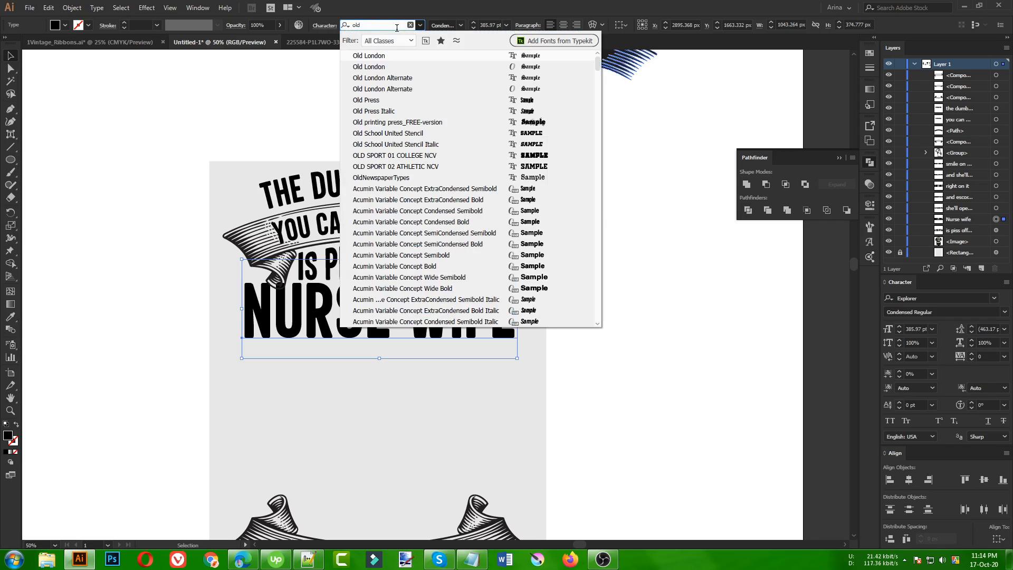
{"action": "left_click", "coordinate": [425, 167]}
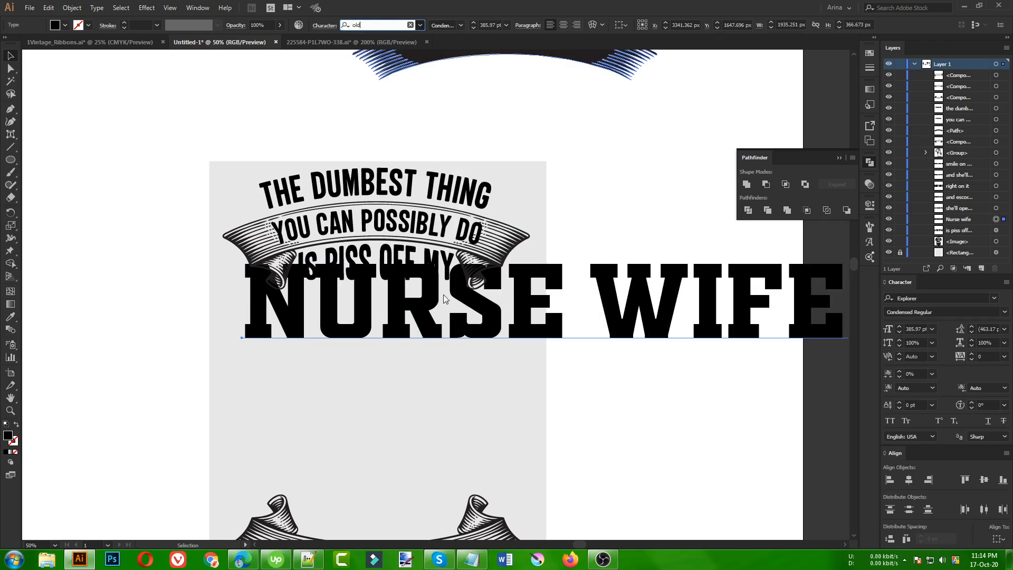
Step: Scale "NURSE WIFE" down to about 174 pt to fit inside the gray rectangle and shift it slightly left
{"action": "key", "text": "ctrl+minus"}
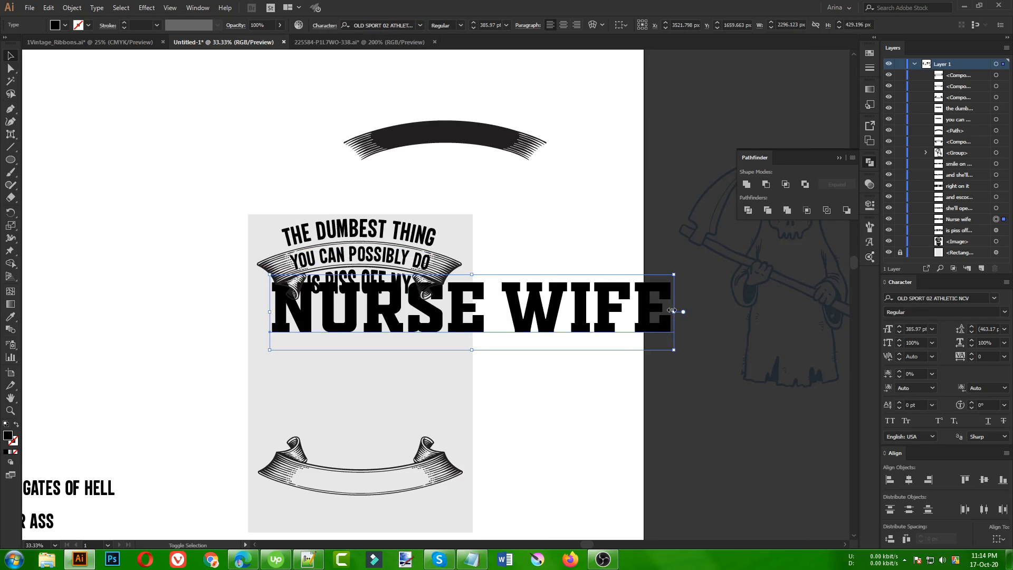
{"action": "left_click_drag", "start_coordinate": [670, 311], "coordinate": [452, 311]}
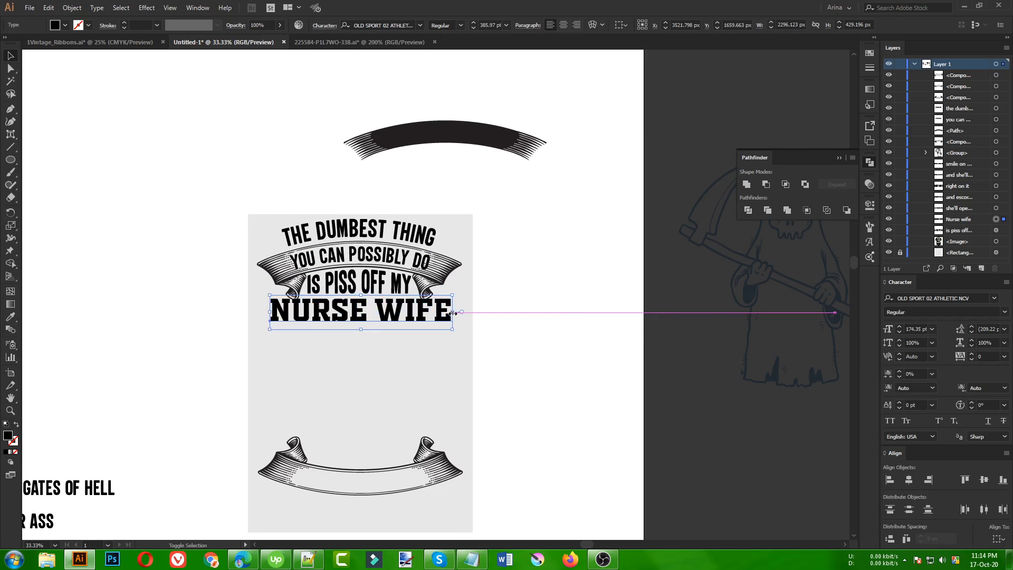
{"action": "key", "text": "ctrl+plus"}
{"action": "key", "text": "ctrl+plus"}
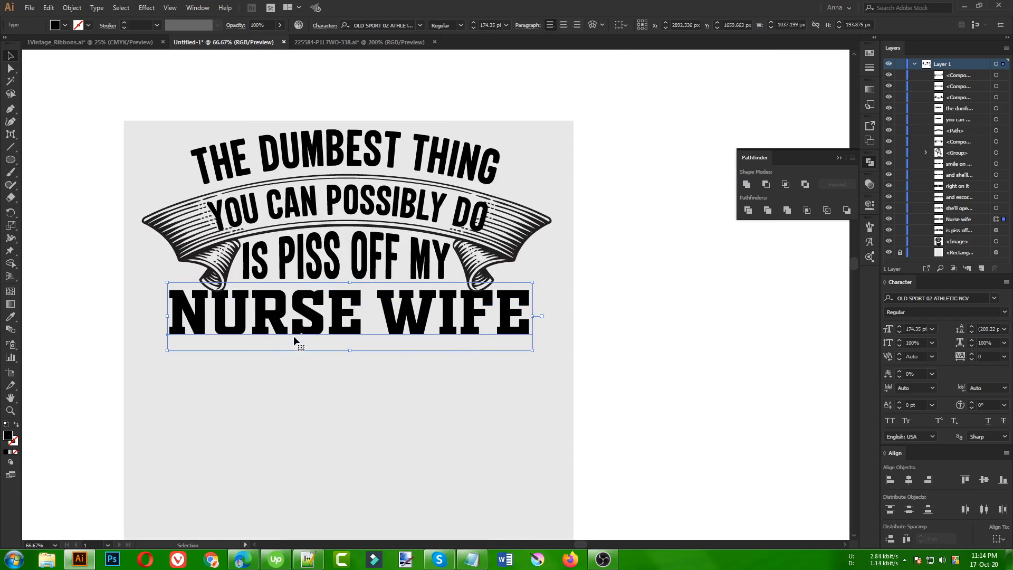
{"action": "left_click", "coordinate": [399, 403]}
{"action": "left_click_drag", "start_coordinate": [421, 319], "coordinate": [412, 318]}
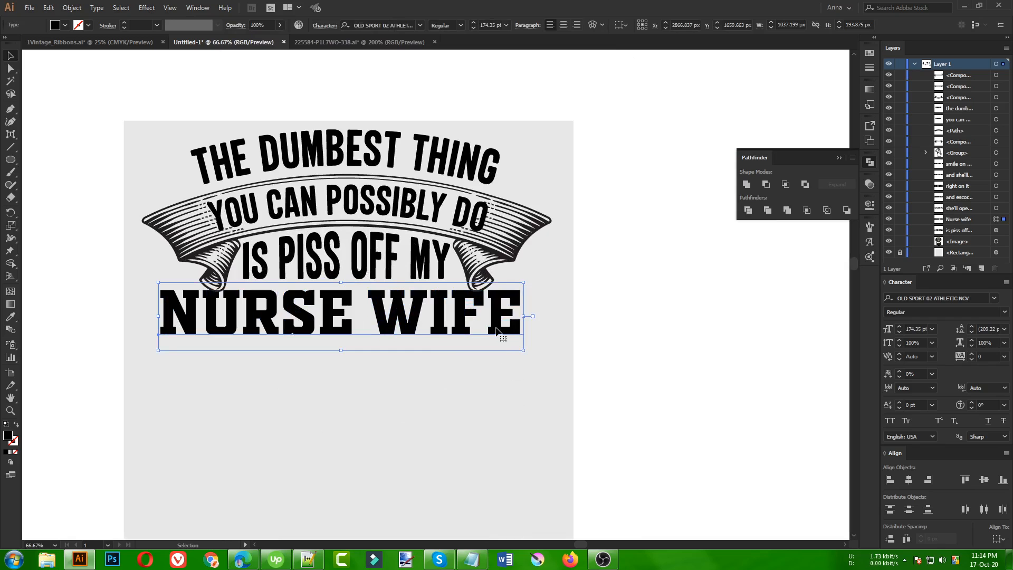
Step: Apply an Arc Lower warp with a -20% horizontal bend to "NURSE WIFE"
{"action": "left_click", "coordinate": [152, 11]}
{"action": "mouse_move", "coordinate": [237, 144]}
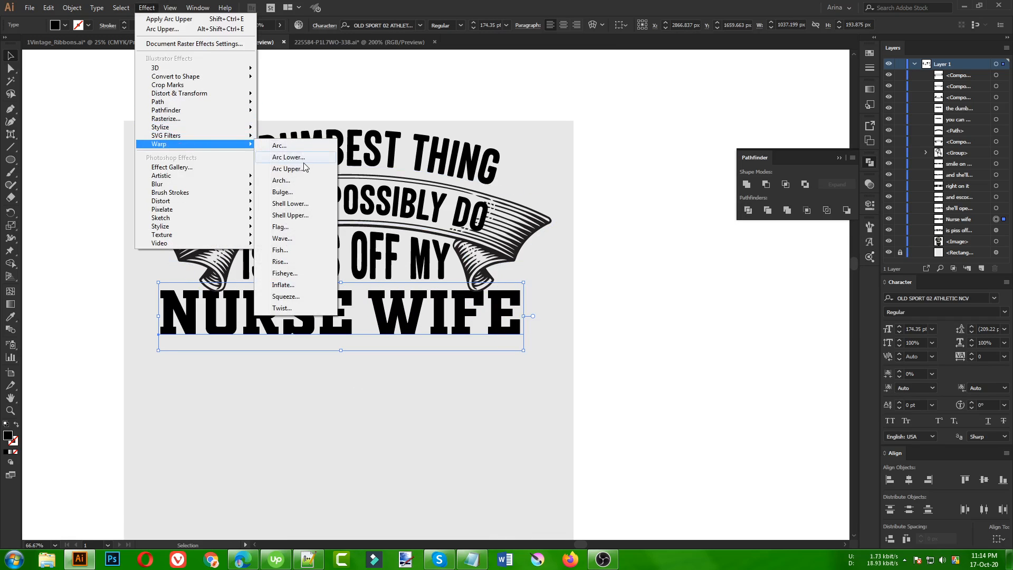
{"action": "left_click", "coordinate": [289, 157]}
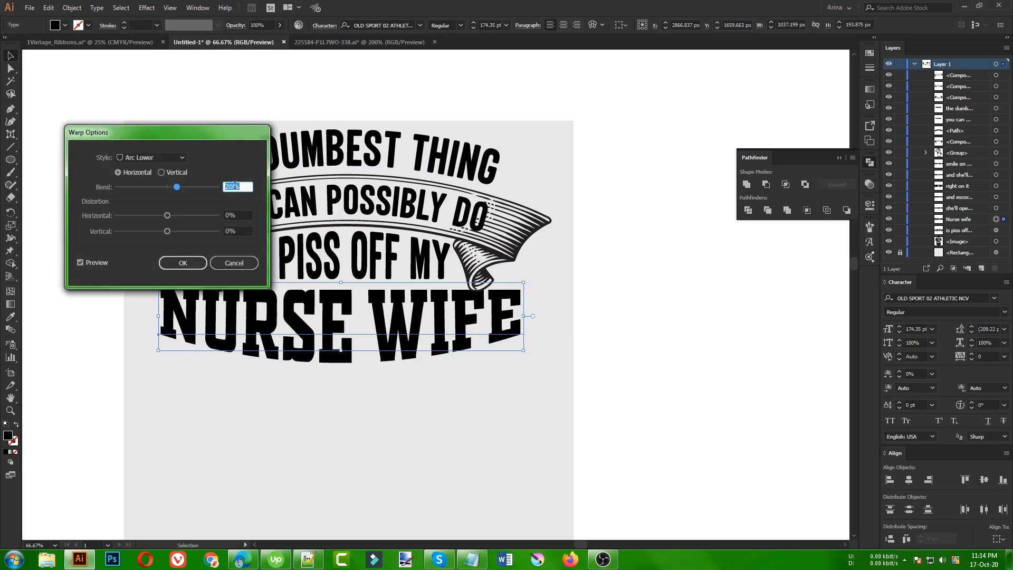
{"action": "type", "text": "-20"}
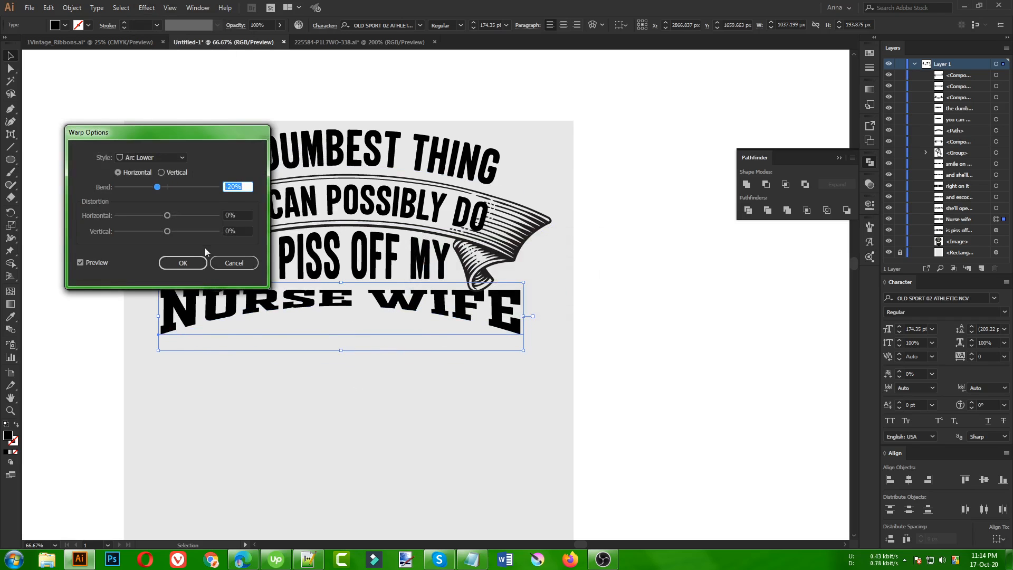
{"action": "left_click", "coordinate": [202, 263]}
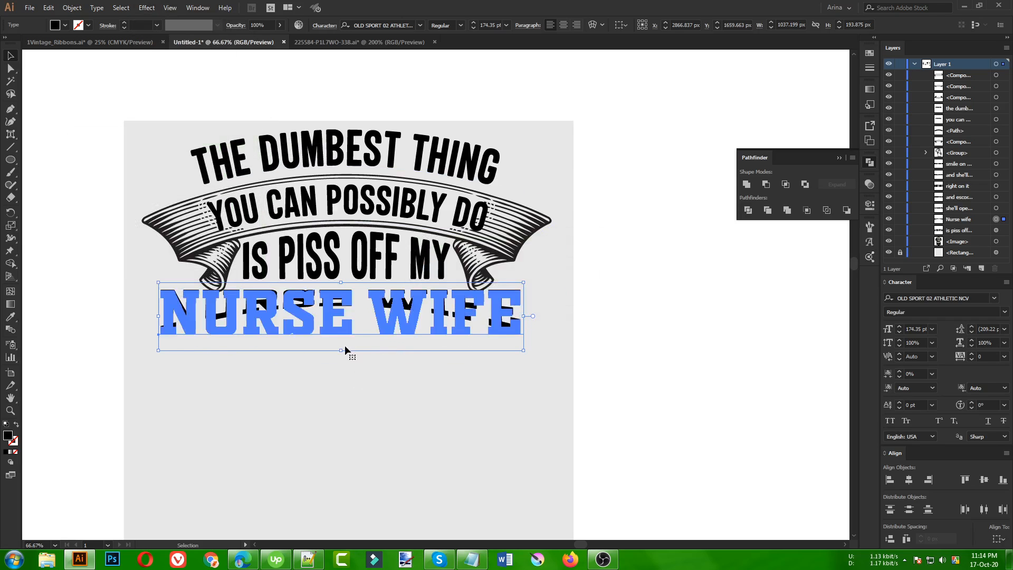
Step: Stretch "NURSE WIFE" vertically to about 360 px high and nudge it up closer to the line above
{"action": "left_click_drag", "start_coordinate": [341, 351], "coordinate": [344, 408]}
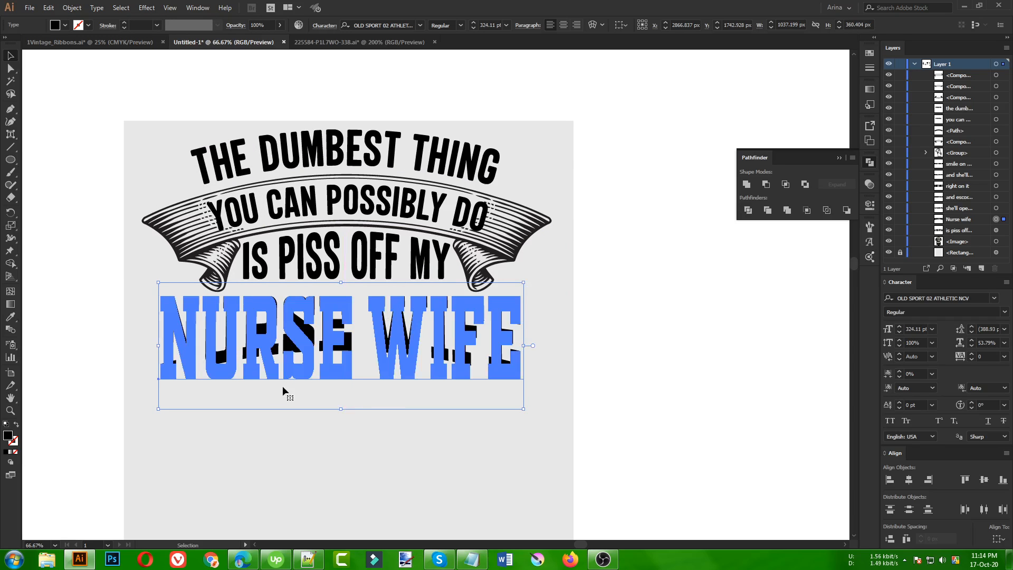
{"action": "scroll", "coordinate": [580, 283], "scroll_direction": "down", "scroll_amount": 2}
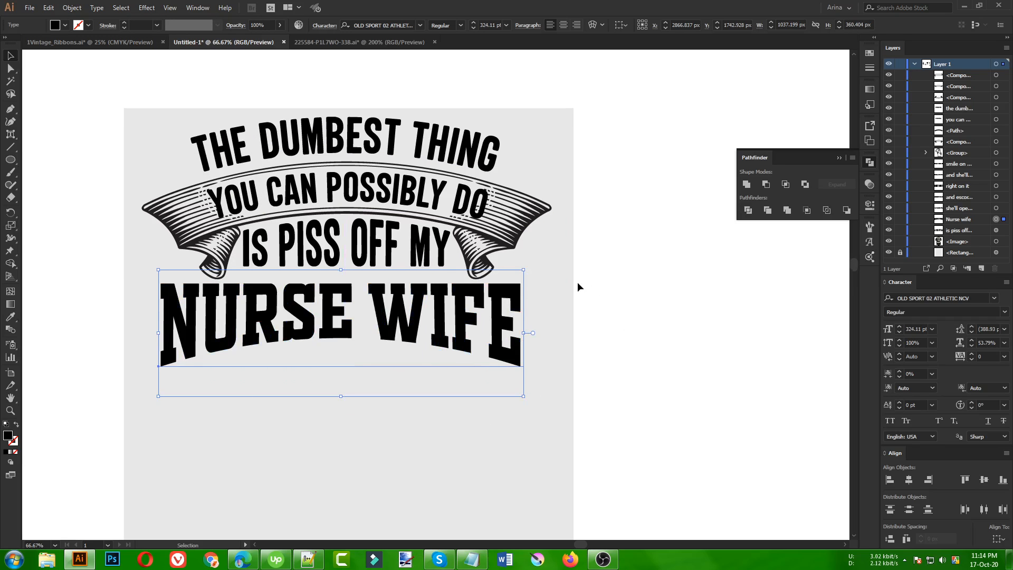
{"action": "key", "text": "Up"}
{"action": "key", "text": "Up"}
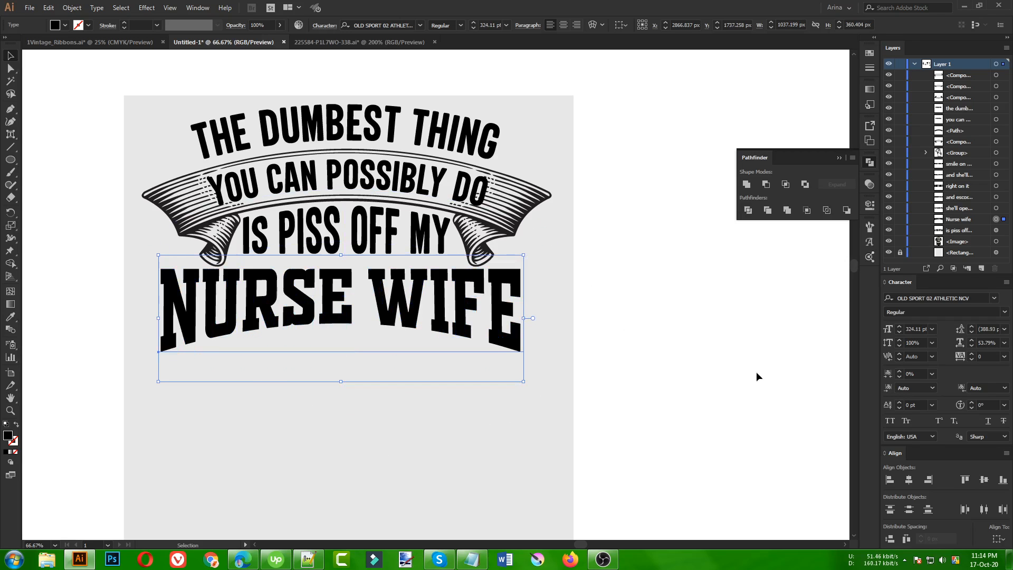
Step: Set the horizontal bend of the Arc Lower warp on "NURSE WIFE" to -30%
{"action": "left_click", "coordinate": [870, 205]}
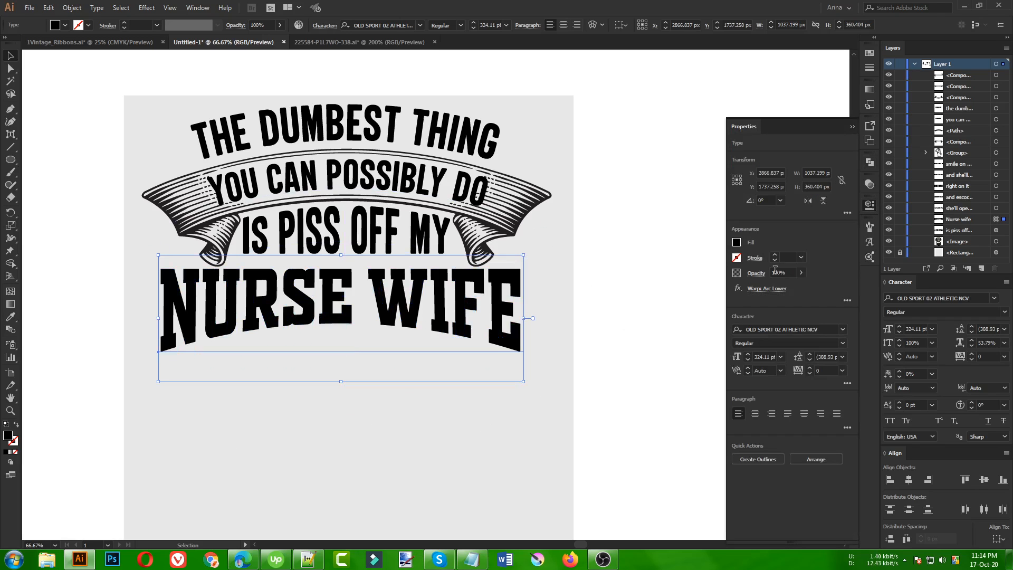
{"action": "left_click", "coordinate": [197, 8]}
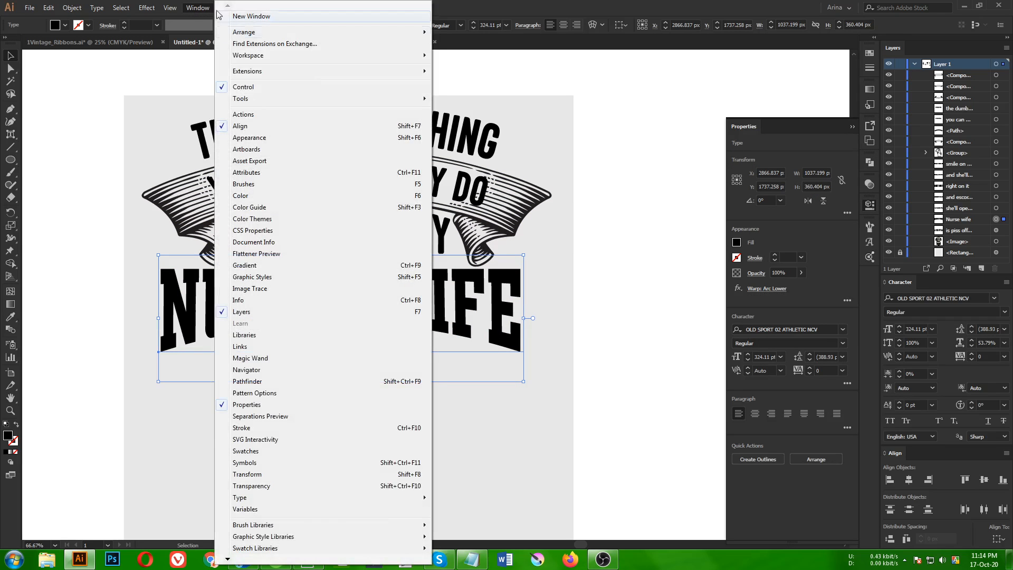
{"action": "left_click", "coordinate": [660, 331]}
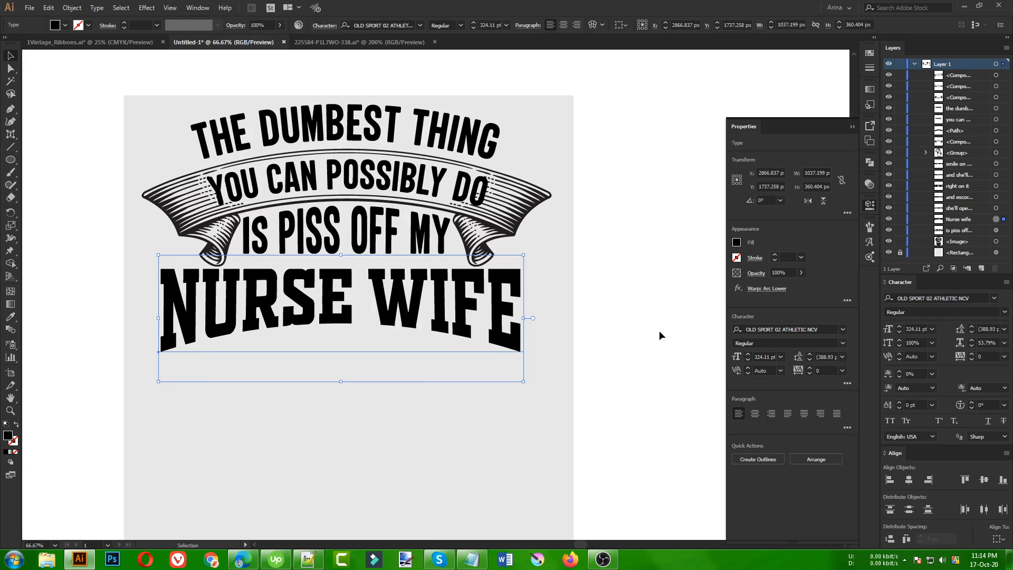
{"action": "left_click", "coordinate": [423, 306]}
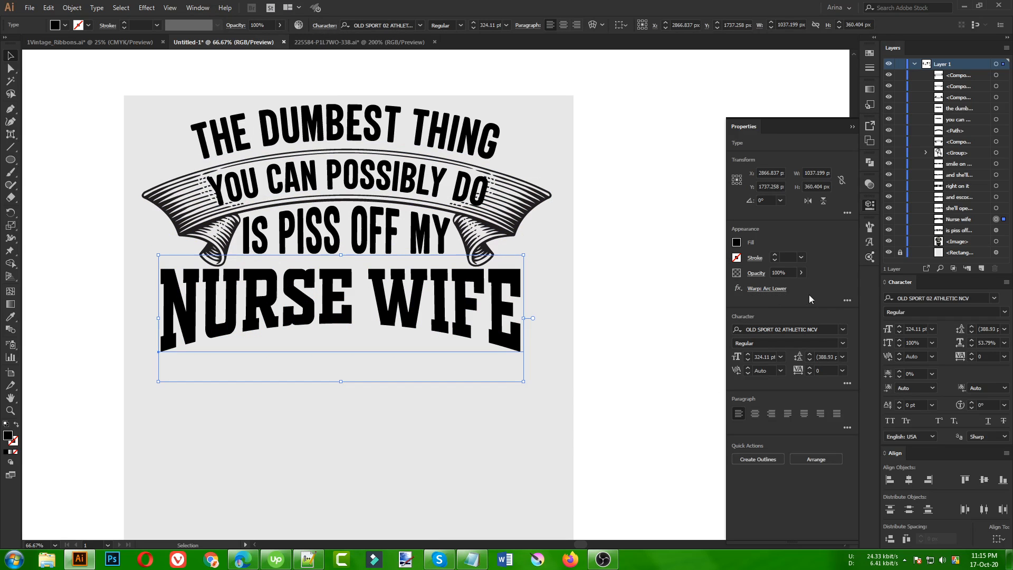
{"action": "left_click", "coordinate": [769, 289]}
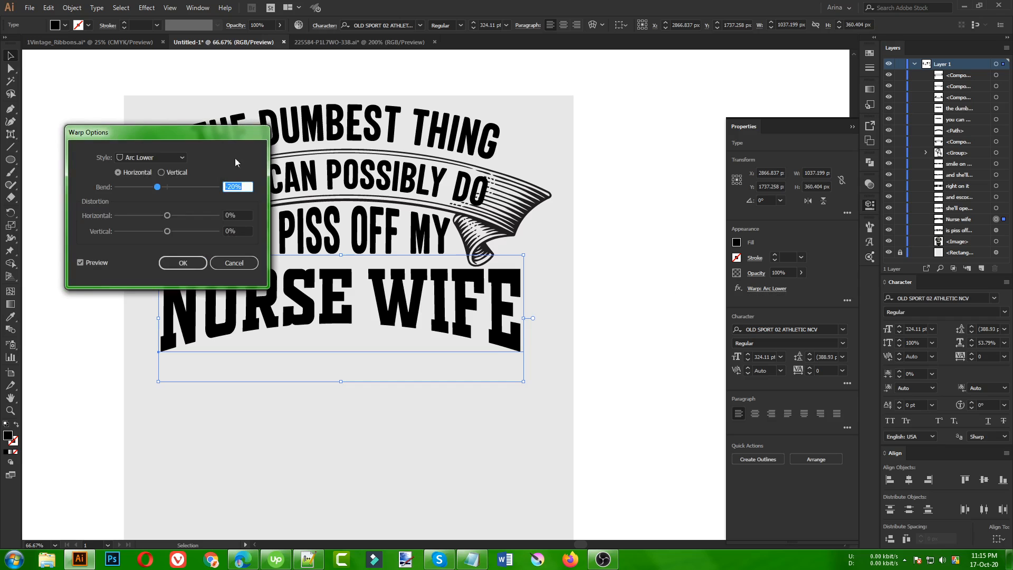
{"action": "key", "text": "shift+Down"}
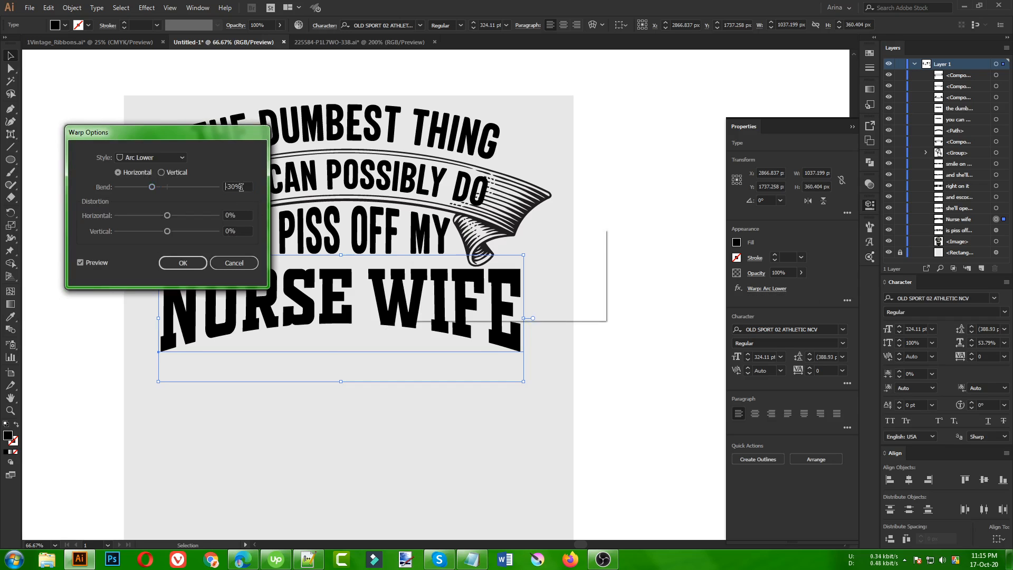
{"action": "left_click", "coordinate": [182, 263]}
Step: Stretch "NURSE WIFE" vertically to about 383 px high and nudge it up against "IS PISS OFF MY"
{"action": "left_click_drag", "start_coordinate": [343, 382], "coordinate": [341, 388]}
{"action": "key", "text": "Up"}
{"action": "key", "text": "Up"}
{"action": "key", "text": "Up"}
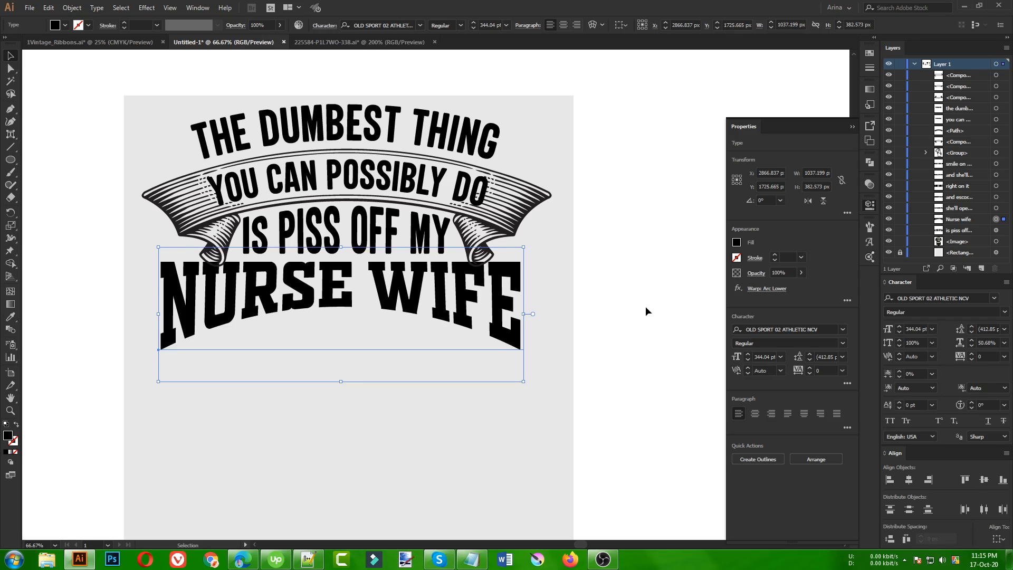
{"action": "key", "text": "Up"}
Step: Nudge "THE DUMBEST THING" slightly down toward the upper ribbon and clear the selection
{"action": "left_click", "coordinate": [340, 118]}
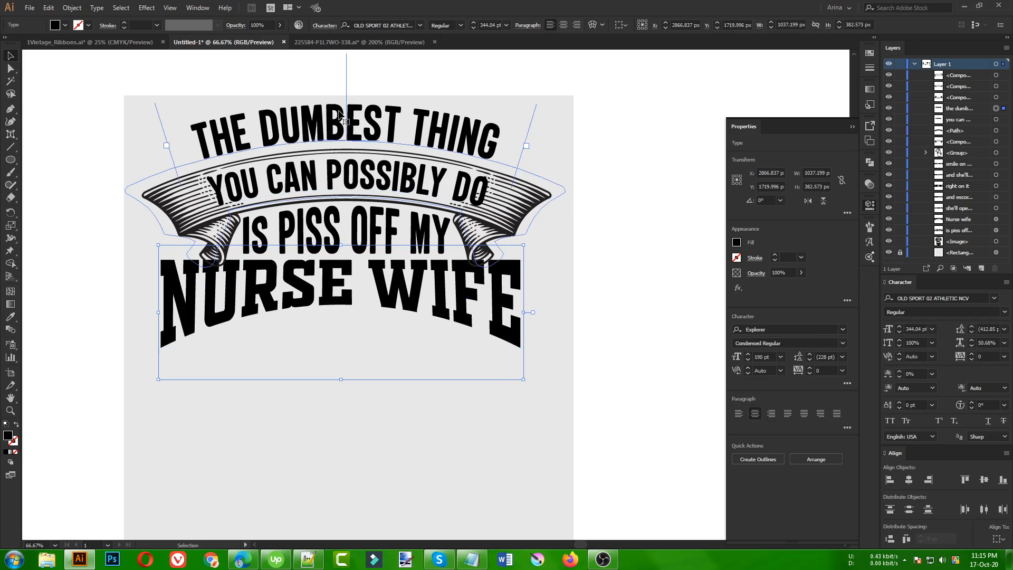
{"action": "key", "text": "Down"}
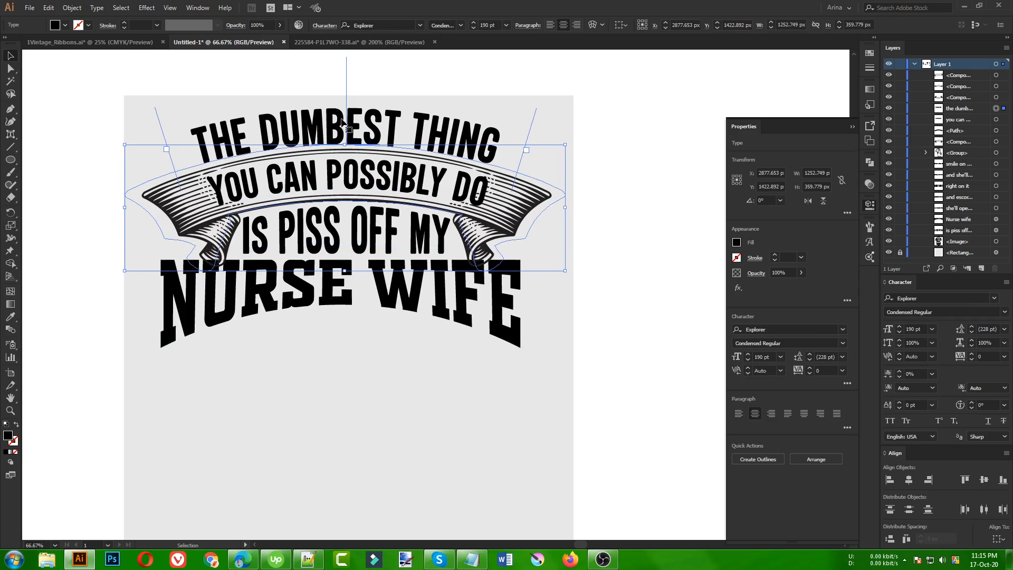
{"action": "left_click", "coordinate": [544, 341]}
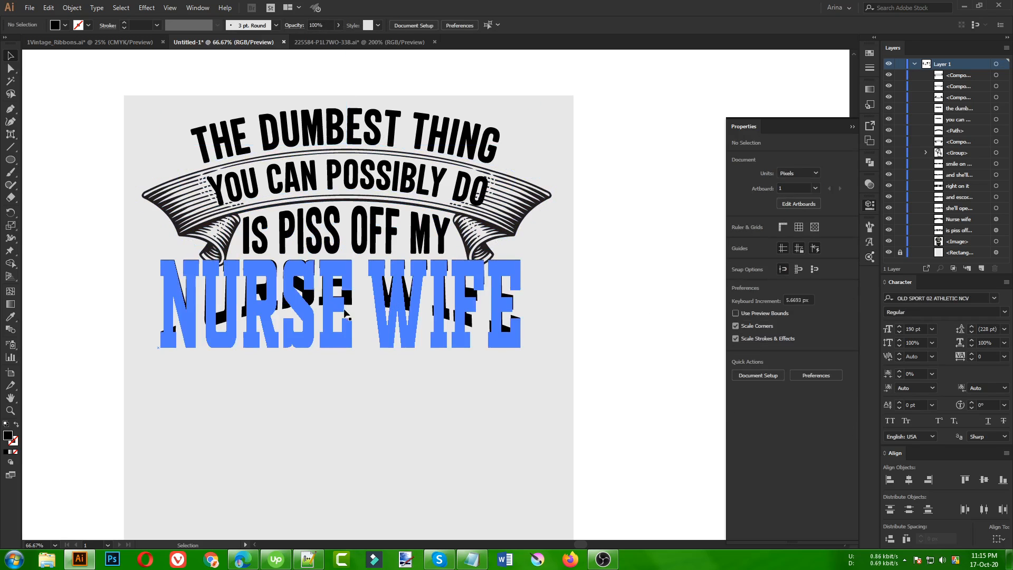
Step: Move the nurse-hatted grim reaper onto the artboard beside the gray rectangle and fill it with black
{"action": "scroll", "coordinate": [381, 397], "scroll_direction": "down", "scroll_amount": 1}
{"action": "scroll", "coordinate": [381, 397], "scroll_direction": "down", "scroll_amount": 3}
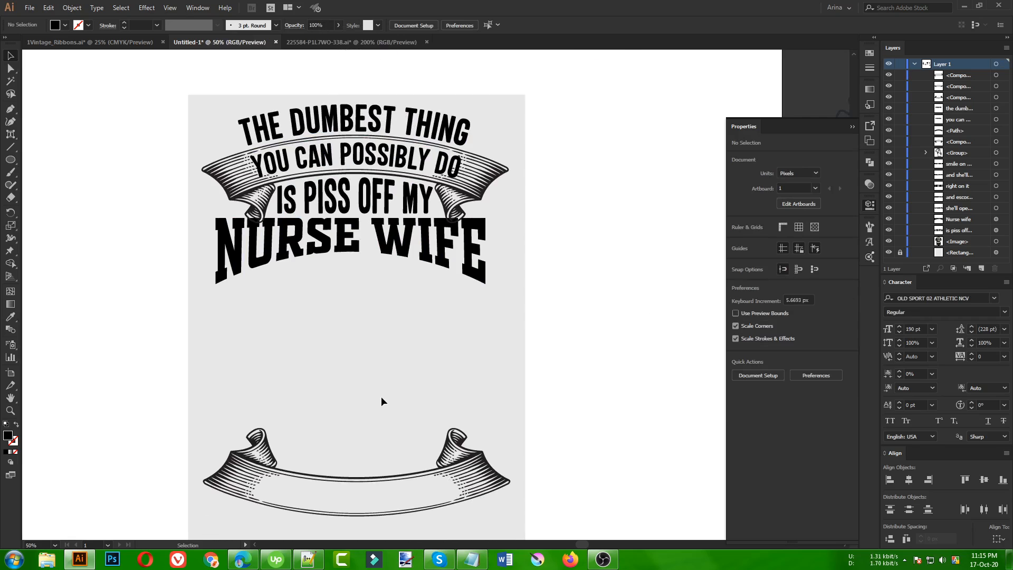
{"action": "scroll", "coordinate": [381, 401], "scroll_direction": "down", "scroll_amount": 1}
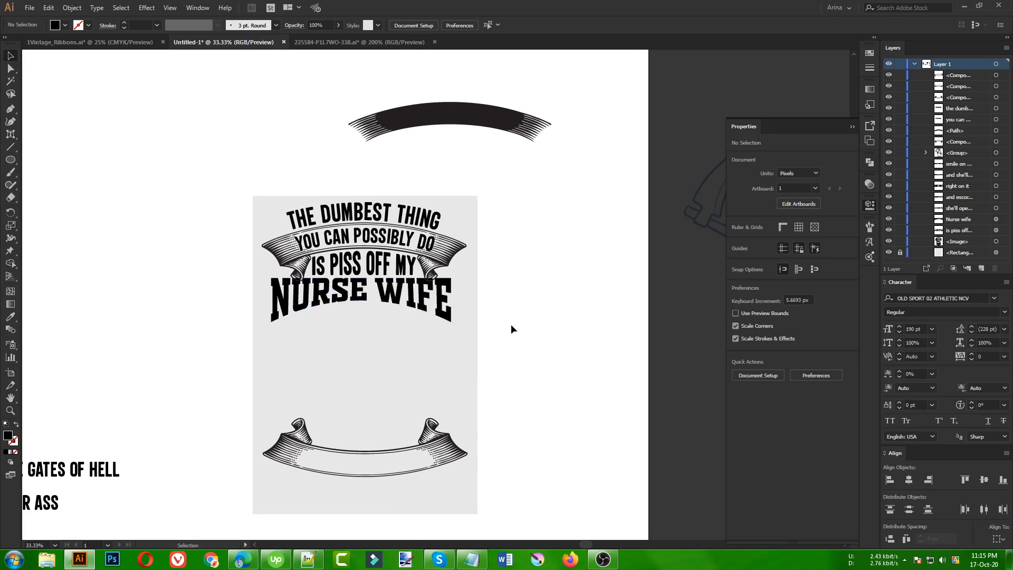
{"action": "scroll", "coordinate": [381, 340], "scroll_direction": "up", "scroll_amount": 1}
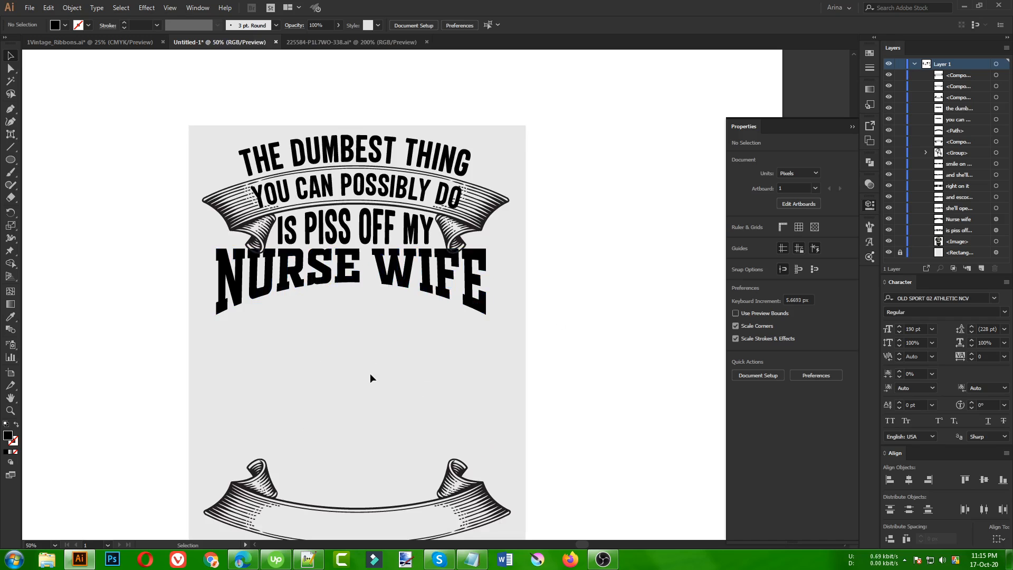
{"action": "scroll", "coordinate": [371, 377], "scroll_direction": "down", "scroll_amount": 1}
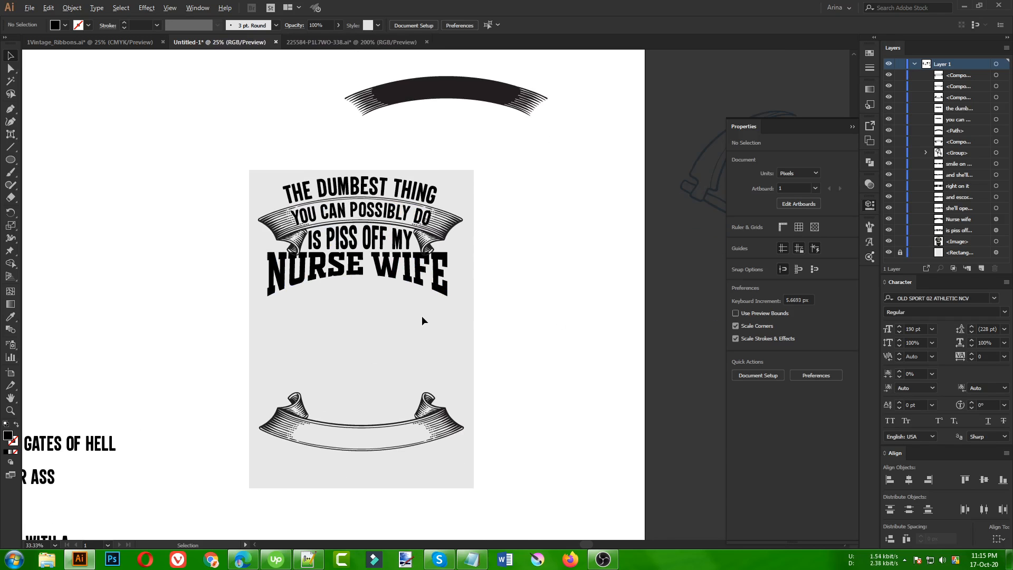
{"action": "scroll", "coordinate": [381, 355], "scroll_direction": "down", "scroll_amount": 1}
{"action": "scroll", "coordinate": [351, 373], "scroll_direction": "down", "scroll_amount": 1}
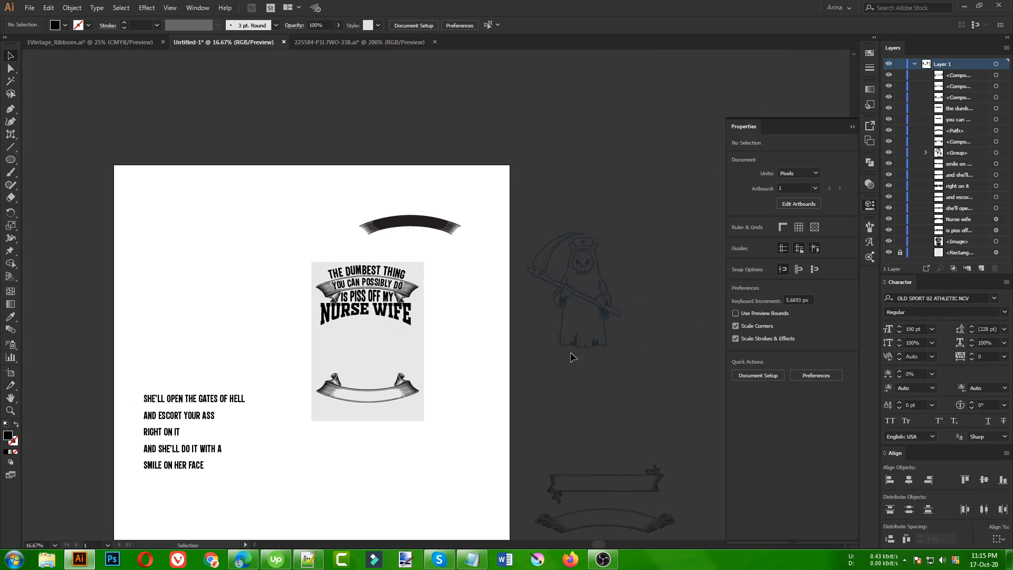
{"action": "left_click_drag", "start_coordinate": [587, 307], "coordinate": [478, 433]}
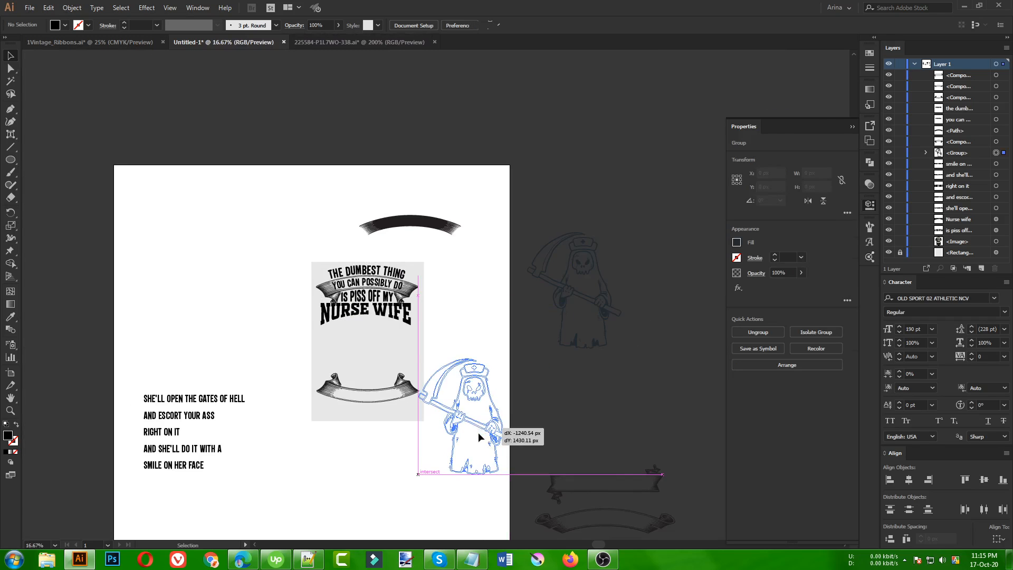
{"action": "left_click", "coordinate": [65, 25]}
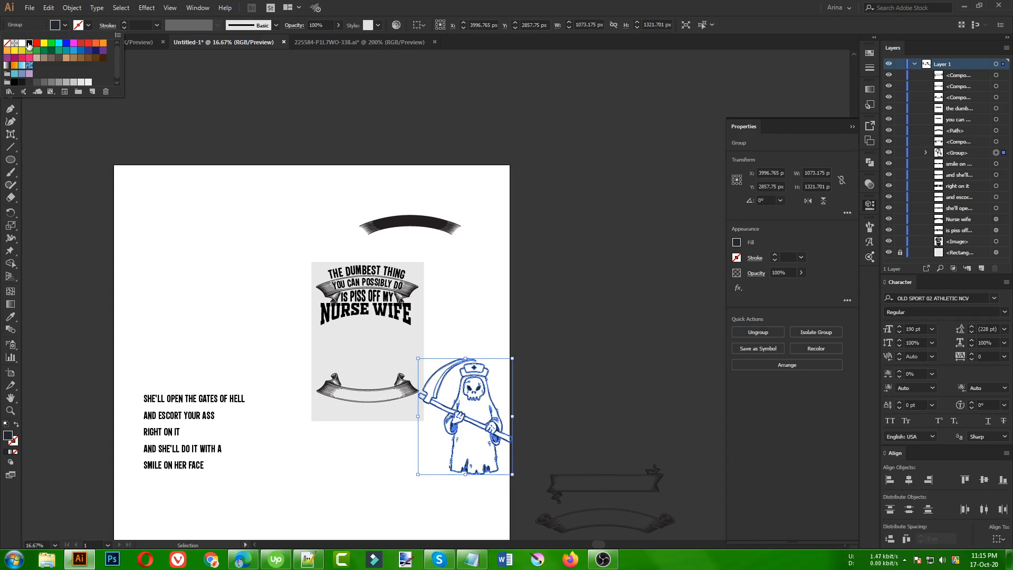
{"action": "left_click", "coordinate": [29, 46]}
Step: Scale the reaper down to about 800 px high and place it centrally beneath "NURSE WIFE"
{"action": "scroll", "coordinate": [501, 433], "scroll_direction": "up", "scroll_amount": 1}
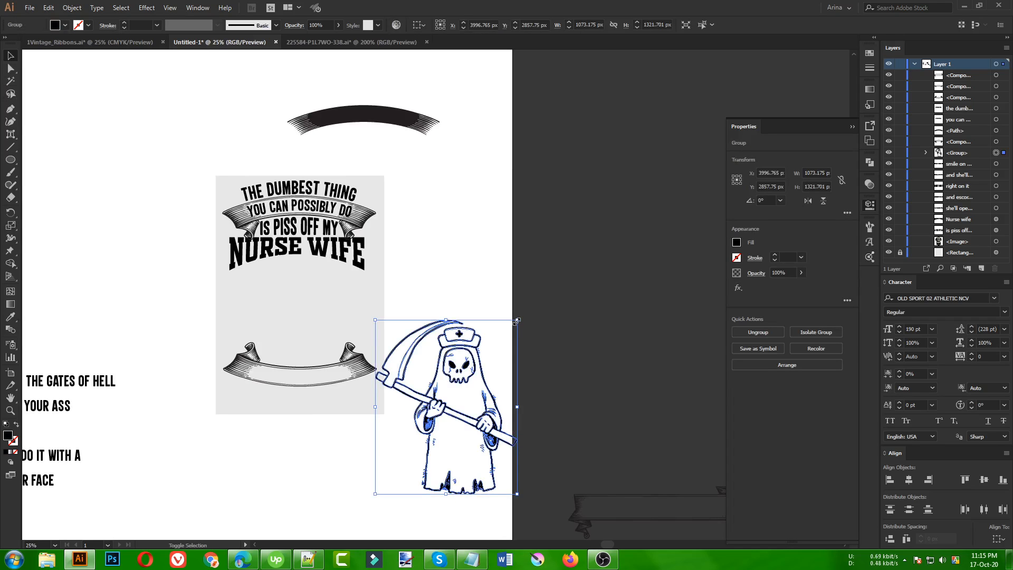
{"action": "left_click_drag", "start_coordinate": [516, 320], "coordinate": [441, 426]}
{"action": "left_click_drag", "start_coordinate": [441, 426], "coordinate": [305, 290]}
{"action": "scroll", "coordinate": [306, 257], "scroll_direction": "up", "scroll_amount": 2}
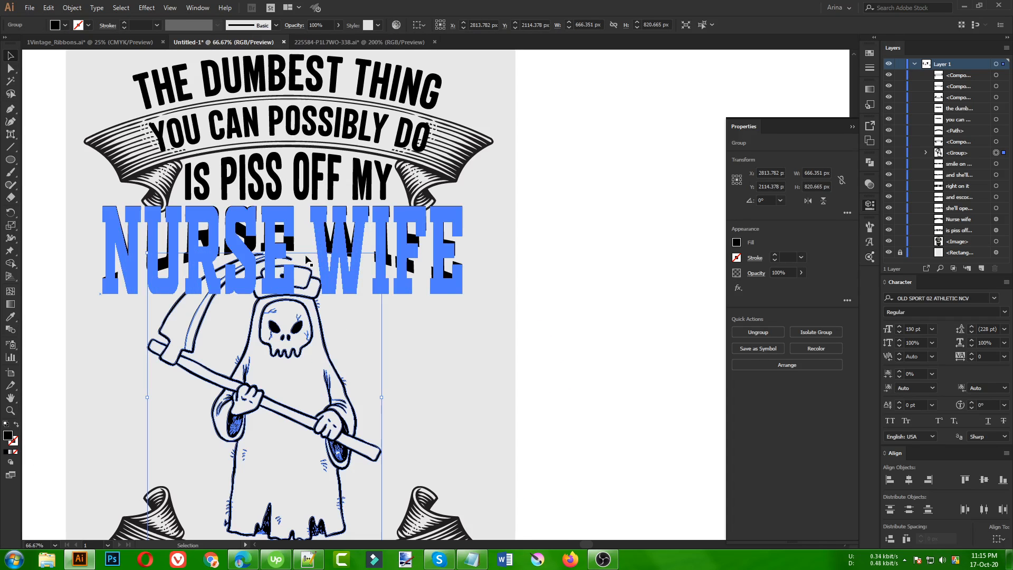
{"action": "left_click_drag", "start_coordinate": [266, 253], "coordinate": [267, 259]}
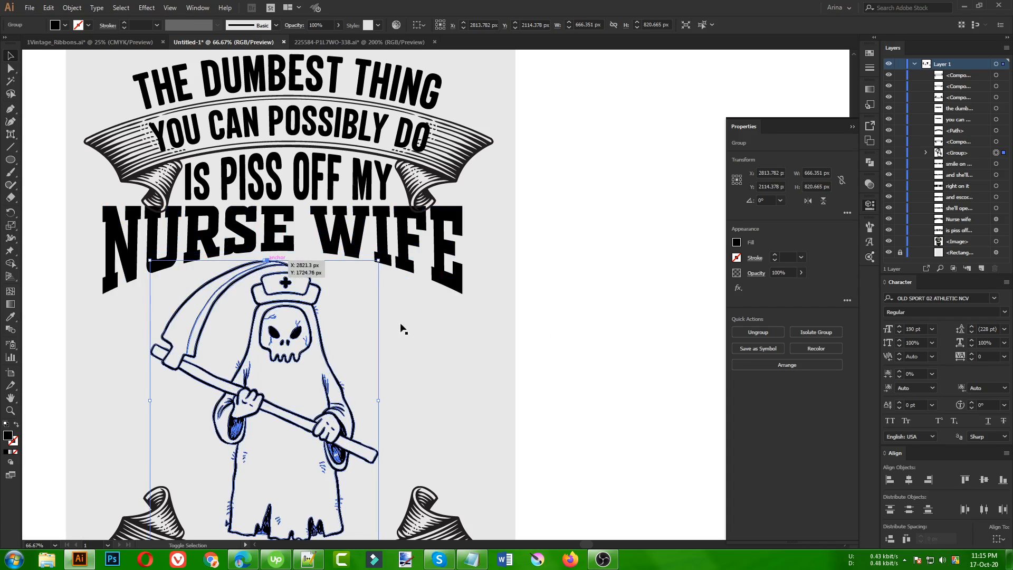
{"action": "left_click", "coordinate": [425, 335]}
Step: Bring the straight ribbon into the design, scale it to about 826 px wide, and place it across the reaper's robe
{"action": "scroll", "coordinate": [425, 335], "scroll_direction": "down", "scroll_amount": 4}
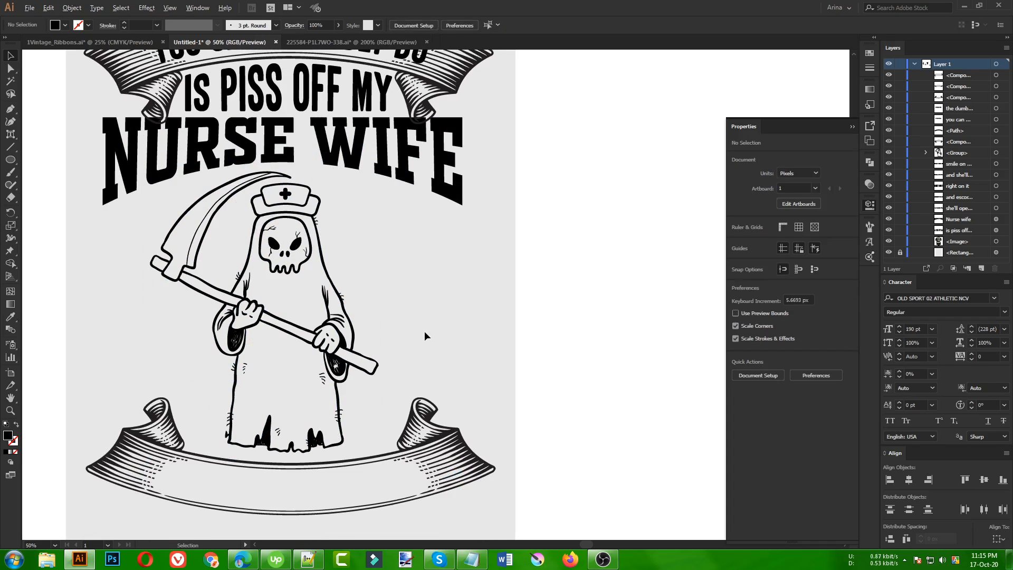
{"action": "scroll", "coordinate": [424, 330], "scroll_direction": "down", "scroll_amount": 1}
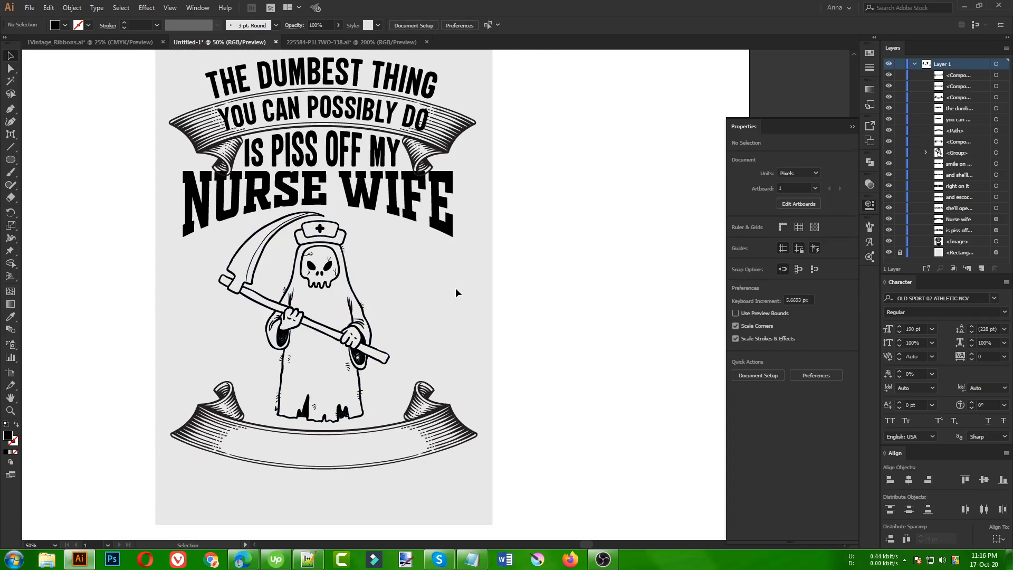
{"action": "scroll", "coordinate": [455, 287], "scroll_direction": "down", "scroll_amount": 2}
{"action": "scroll", "coordinate": [456, 290], "scroll_direction": "up", "scroll_amount": 1}
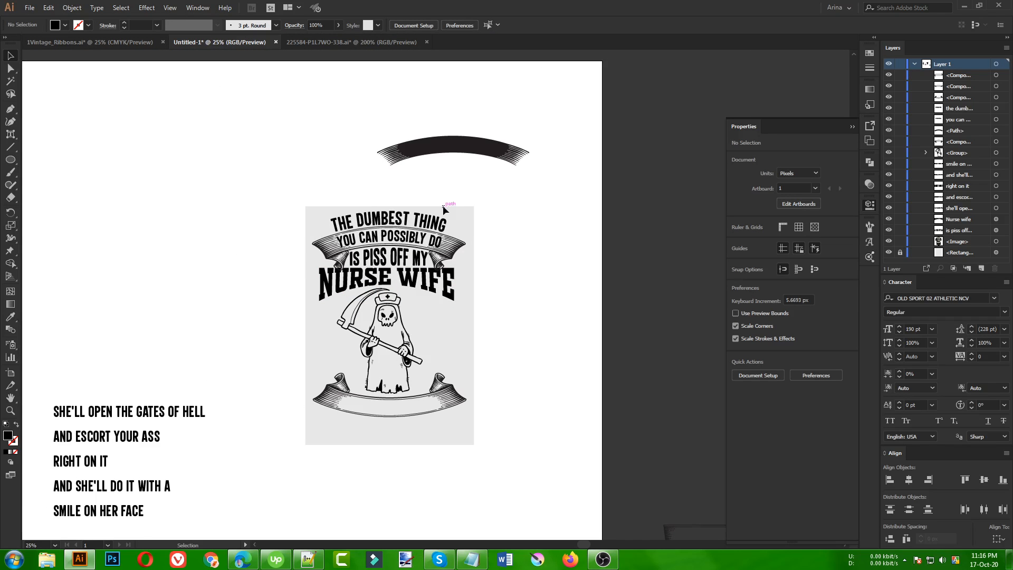
{"action": "scroll", "coordinate": [443, 209], "scroll_direction": "down", "scroll_amount": 2}
{"action": "left_click_drag", "start_coordinate": [480, 392], "coordinate": [400, 301]}
{"action": "scroll", "coordinate": [377, 256], "scroll_direction": "up", "scroll_amount": 4}
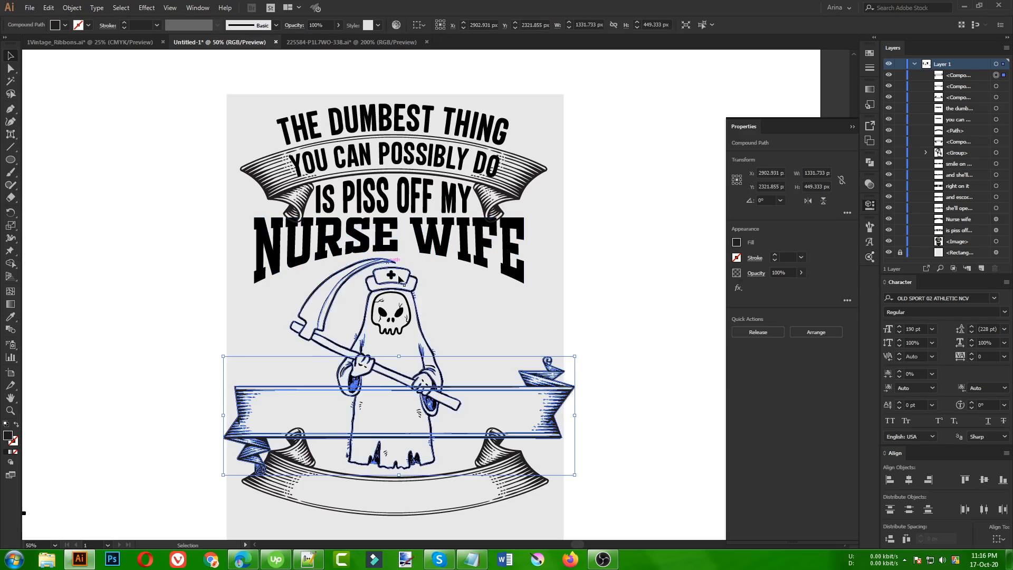
{"action": "left_click_drag", "start_coordinate": [575, 415], "coordinate": [441, 418]}
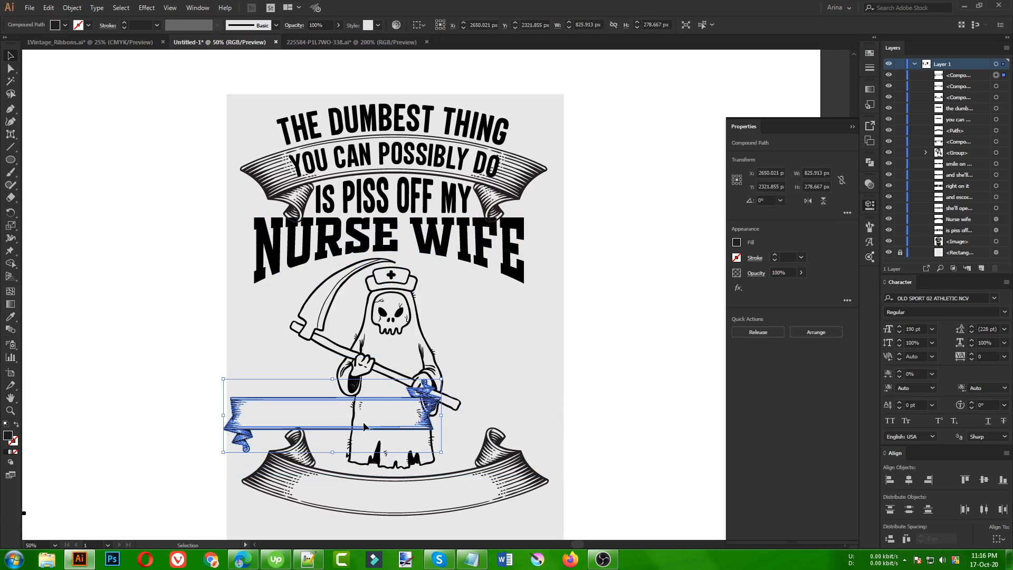
{"action": "left_click", "coordinate": [559, 389]}
{"action": "left_click_drag", "start_coordinate": [329, 427], "coordinate": [397, 426]}
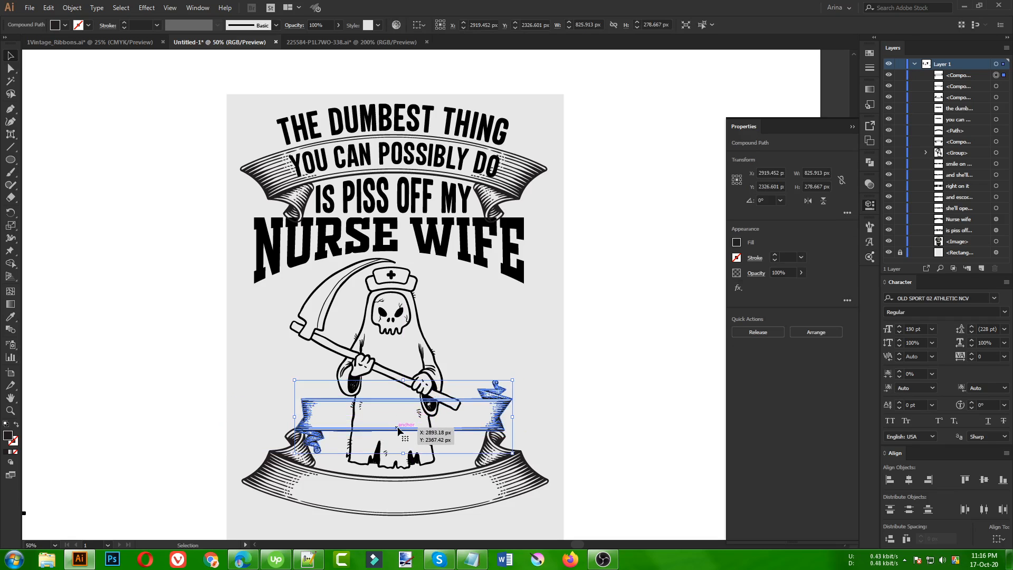
Step: Align the reaper and the straight ribbon to each other by their horizontal centers
{"action": "left_click", "coordinate": [392, 314], "text": "shift"}
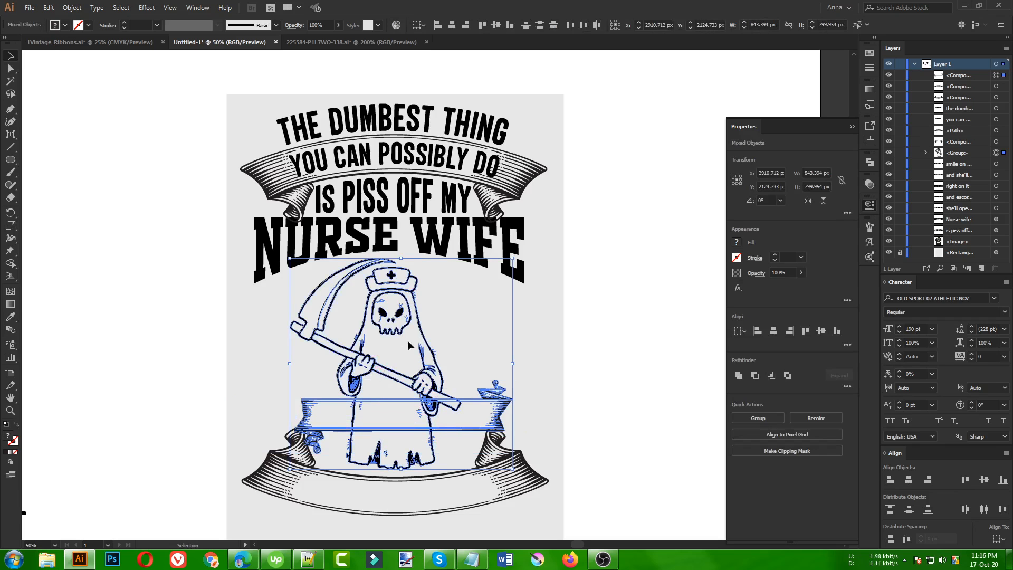
{"action": "left_click", "coordinate": [451, 25]}
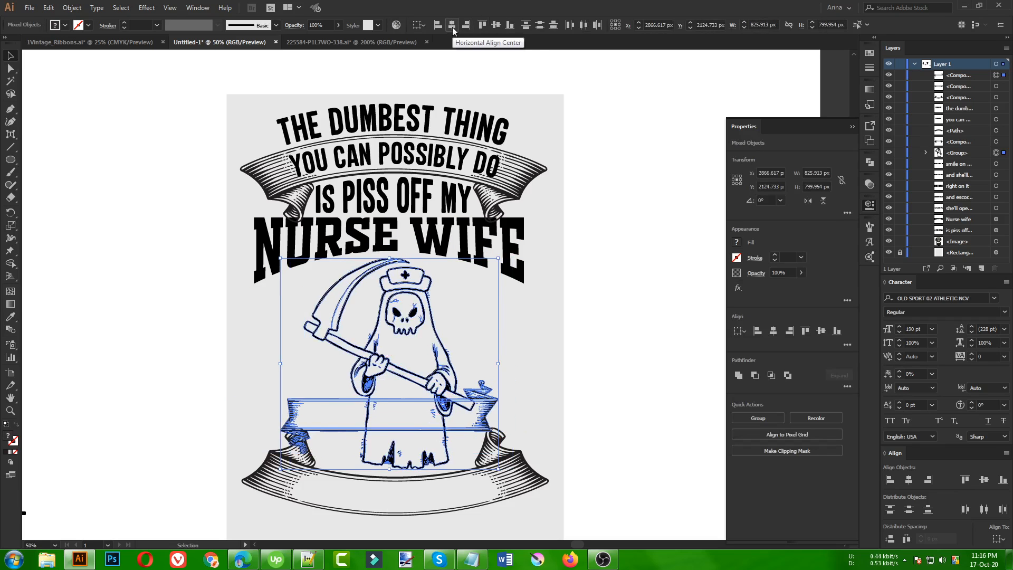
{"action": "scroll", "coordinate": [518, 366], "scroll_direction": "up", "scroll_amount": 1}
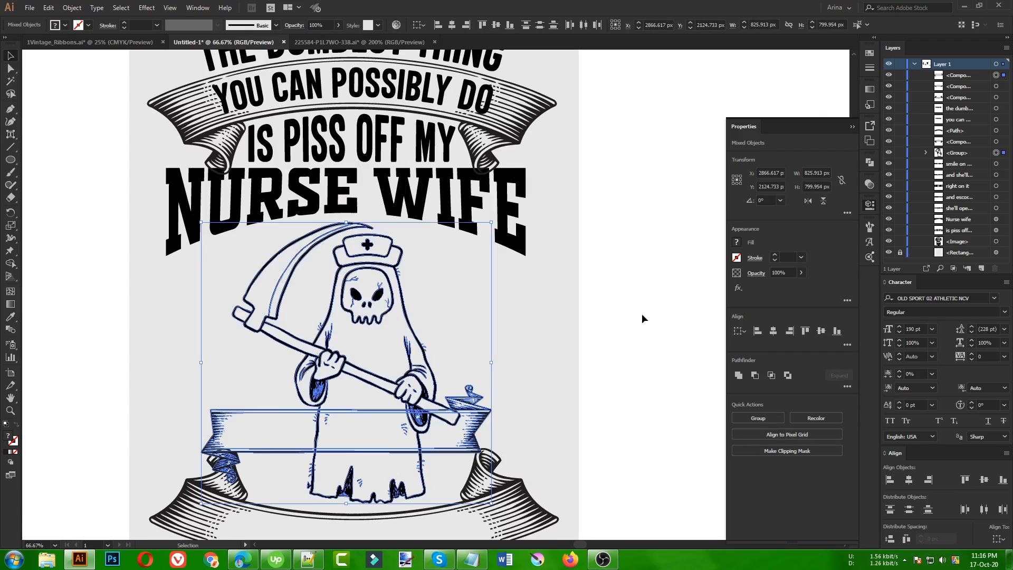
{"action": "left_click", "coordinate": [600, 314]}
Step: Nudge the straight ribbon about 51 px right and slightly down over the reaper's robe, above the lower curved ribbon
{"action": "left_click", "coordinate": [476, 416]}
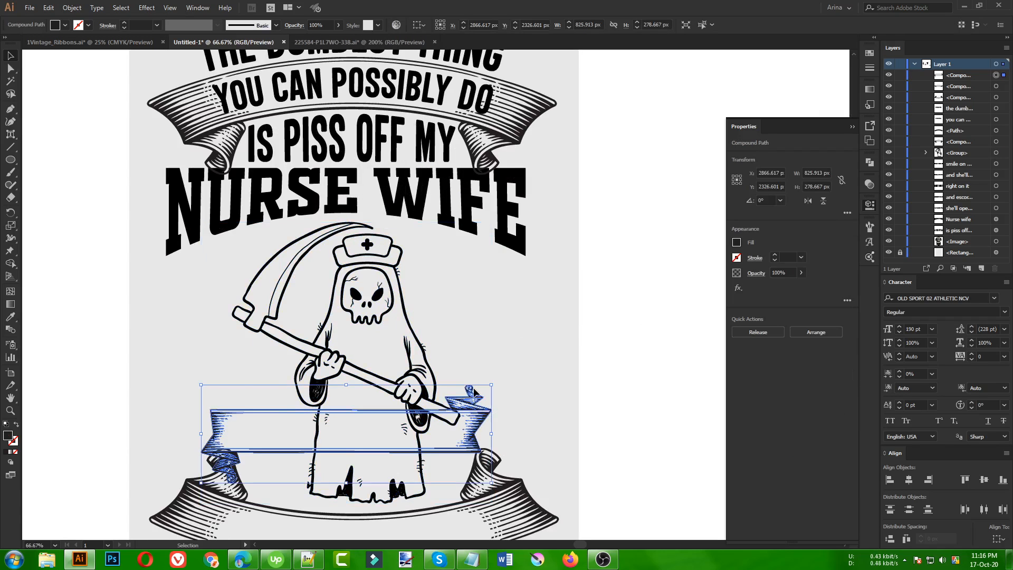
{"action": "scroll", "coordinate": [490, 314], "scroll_direction": "down", "scroll_amount": 2}
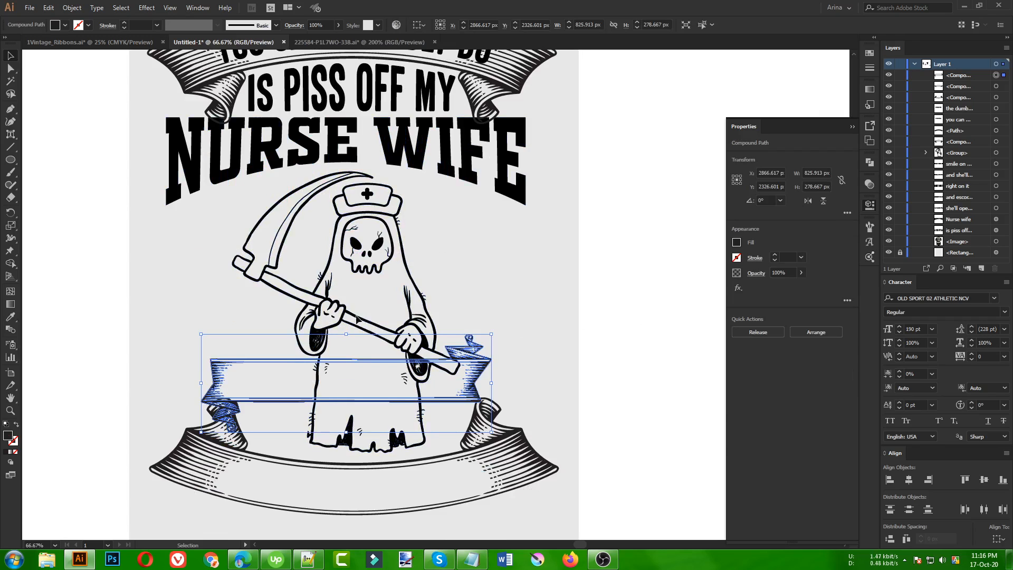
{"action": "key", "text": "Right"}
{"action": "key", "text": "Right"}
{"action": "key", "text": "Right"}
{"action": "key", "text": "Right"}
{"action": "key", "text": "Right"}
{"action": "key", "text": "Right"}
{"action": "key", "text": "Right"}
{"action": "key", "text": "Right"}
{"action": "key", "text": "Right"}
{"action": "key", "text": "Right"}
{"action": "key", "text": "Right"}
{"action": "key", "text": "Right"}
{"action": "key", "text": "Right"}
{"action": "key", "text": "Right"}
{"action": "key", "text": "Right"}
{"action": "key", "text": "Right"}
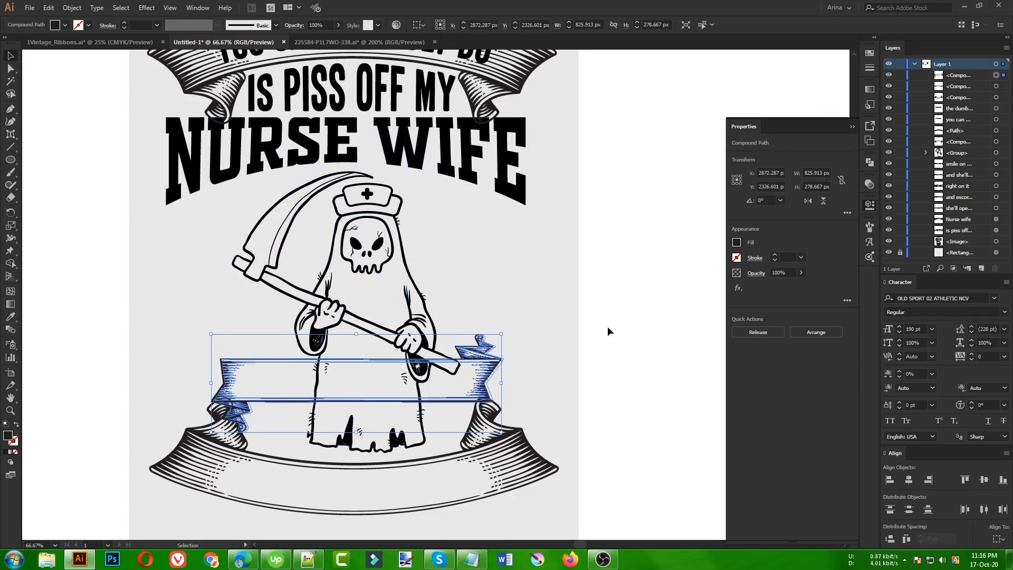
{"action": "key", "text": "Right"}
{"action": "key", "text": "Right"}
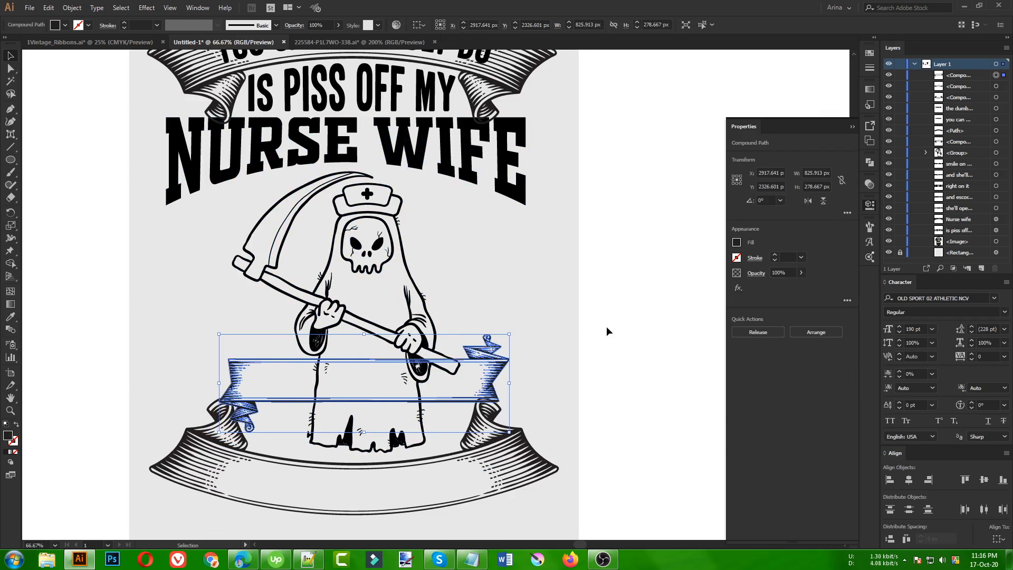
{"action": "key", "text": "Up"}
{"action": "key", "text": "Up"}
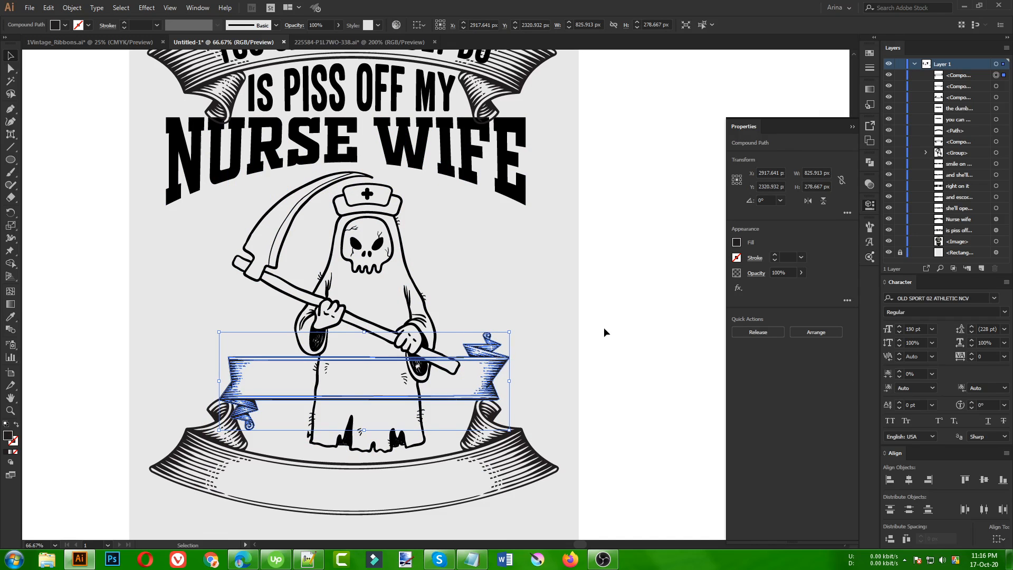
{"action": "key", "text": "Down"}
{"action": "key", "text": "Down"}
{"action": "left_click", "coordinate": [584, 305]}
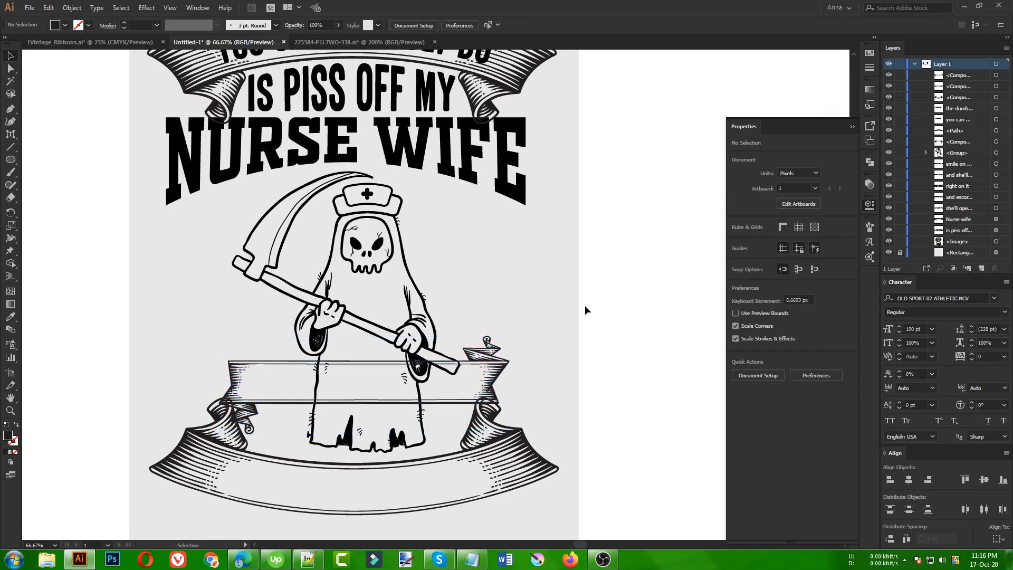
Step: Erase the straight ribbon's upper outlines where they cross the scythe handle and trim the line ends at the handle's tip
{"action": "scroll", "coordinate": [439, 373], "scroll_direction": "up", "scroll_amount": 1}
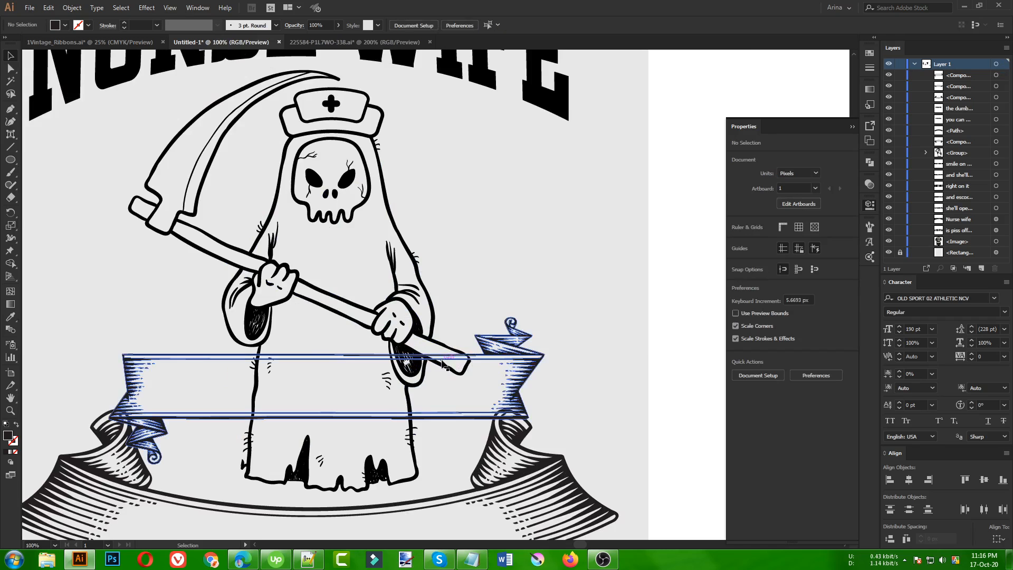
{"action": "scroll", "coordinate": [442, 364], "scroll_direction": "up", "scroll_amount": 1}
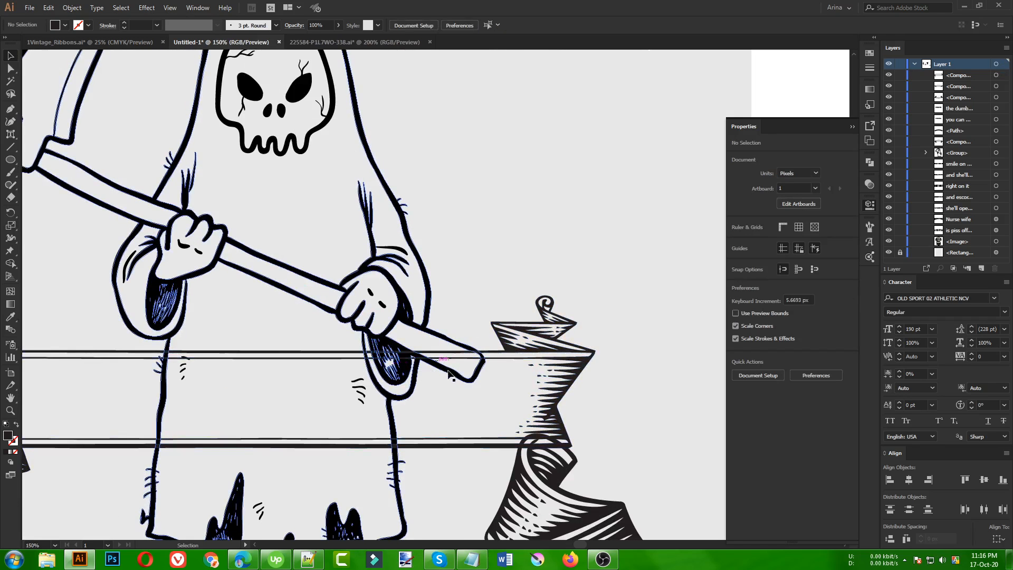
{"action": "scroll", "coordinate": [471, 296], "scroll_direction": "down", "scroll_amount": 1}
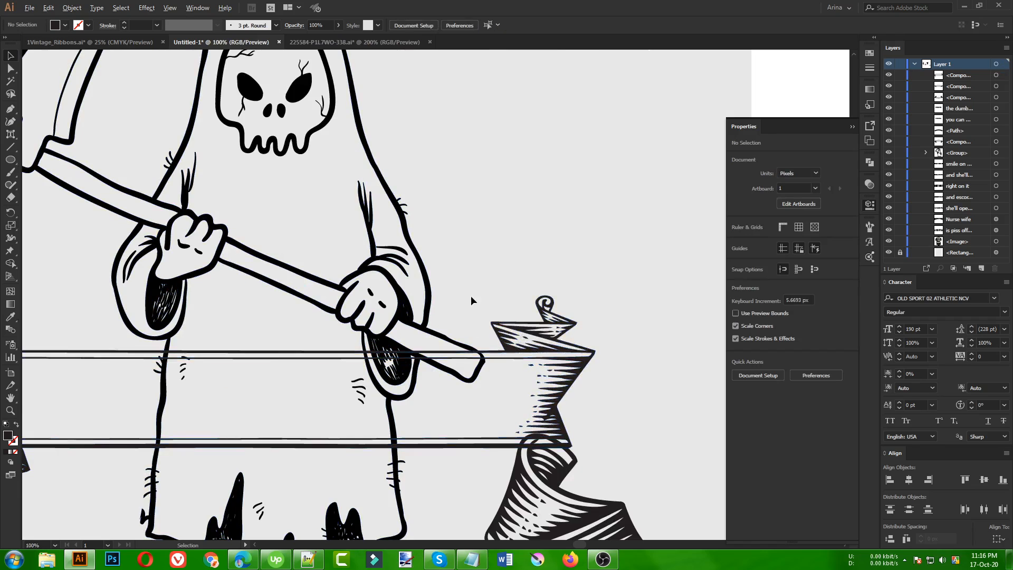
{"action": "scroll", "coordinate": [319, 324], "scroll_direction": "down", "scroll_amount": 1}
{"action": "scroll", "coordinate": [373, 347], "scroll_direction": "up", "scroll_amount": 1}
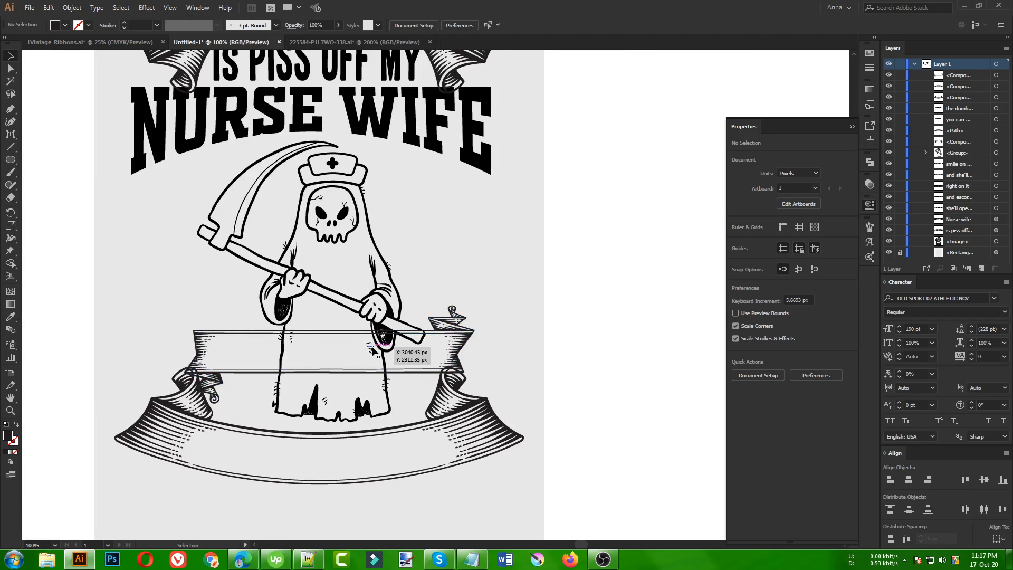
{"action": "scroll", "coordinate": [373, 349], "scroll_direction": "up", "scroll_amount": 1}
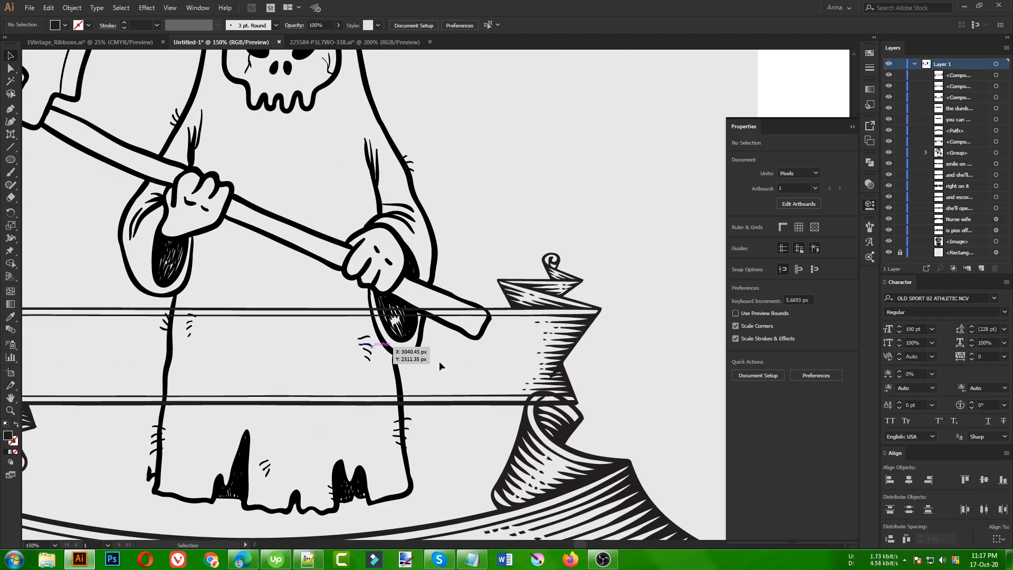
{"action": "left_click", "coordinate": [503, 323]}
{"action": "scroll", "coordinate": [505, 319], "scroll_direction": "up", "scroll_amount": 2}
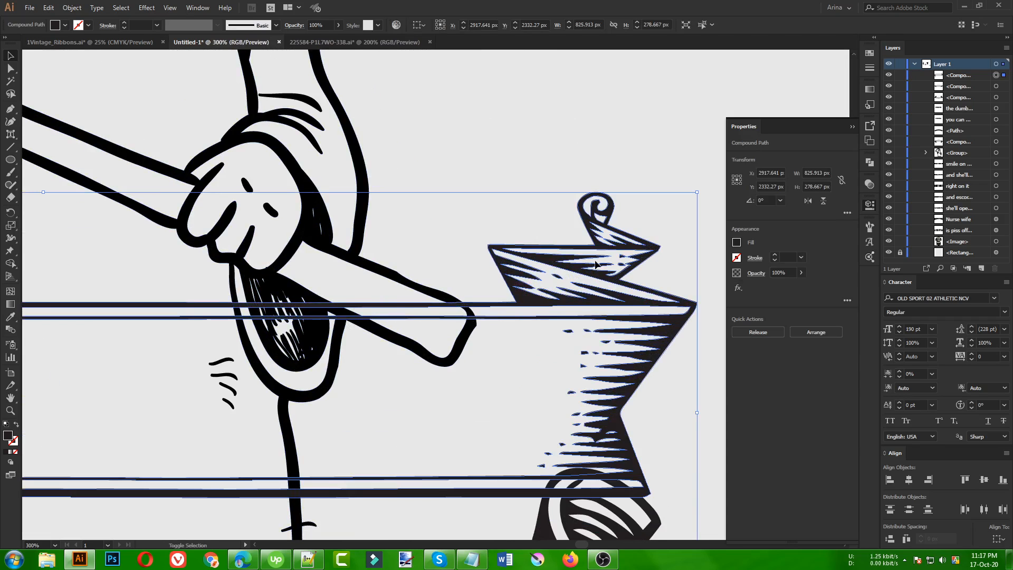
{"action": "key", "text": "shift+e"}
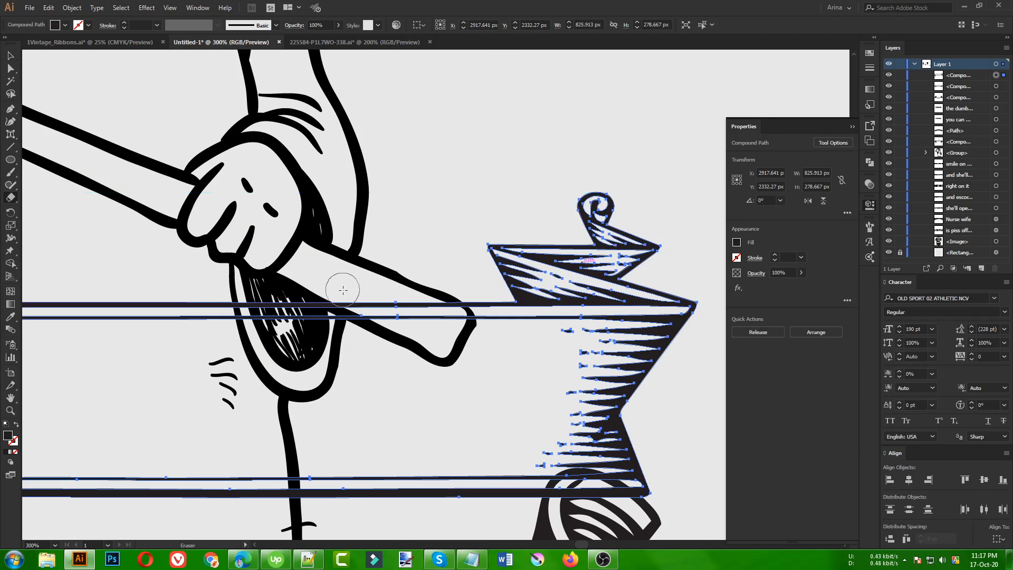
{"action": "mouse_move", "coordinate": [337, 286]}
{"action": "left_mouse_down"}
{"action": "mouse_move", "coordinate": [397, 314]}
{"action": "mouse_move", "coordinate": [453, 322]}
{"action": "left_mouse_up"}
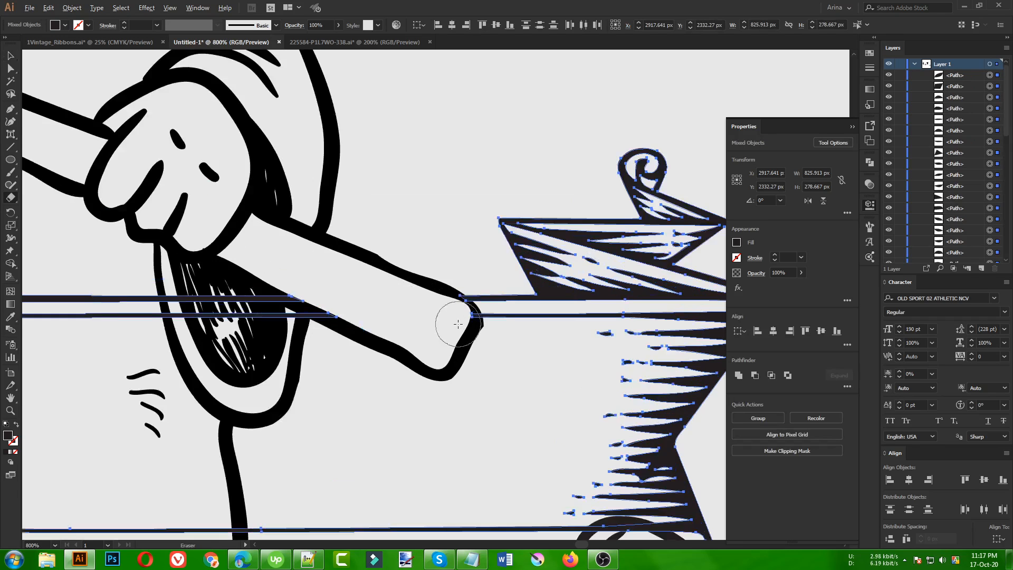
{"action": "scroll", "coordinate": [454, 329], "scroll_direction": "up", "scroll_amount": 3}
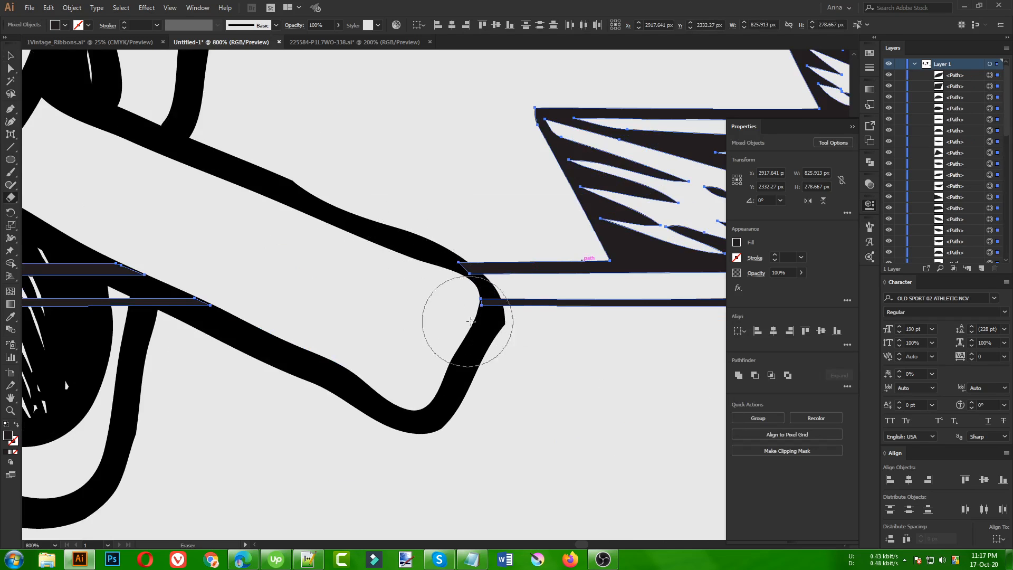
{"action": "scroll", "coordinate": [343, 266], "scroll_direction": "down", "scroll_amount": 2}
{"action": "scroll", "coordinate": [343, 266], "scroll_direction": "down", "scroll_amount": 2}
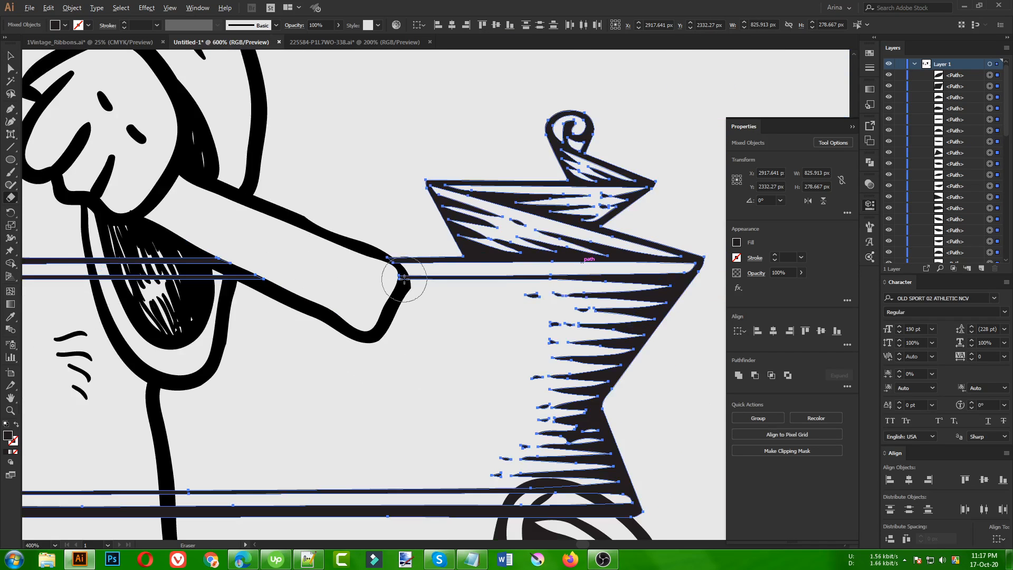
{"action": "scroll", "coordinate": [407, 283], "scroll_direction": "up", "scroll_amount": 5}
{"action": "mouse_move", "coordinate": [317, 231]}
{"action": "left_mouse_down"}
{"action": "mouse_move", "coordinate": [361, 258]}
{"action": "mouse_move", "coordinate": [360, 294]}
{"action": "left_mouse_up"}
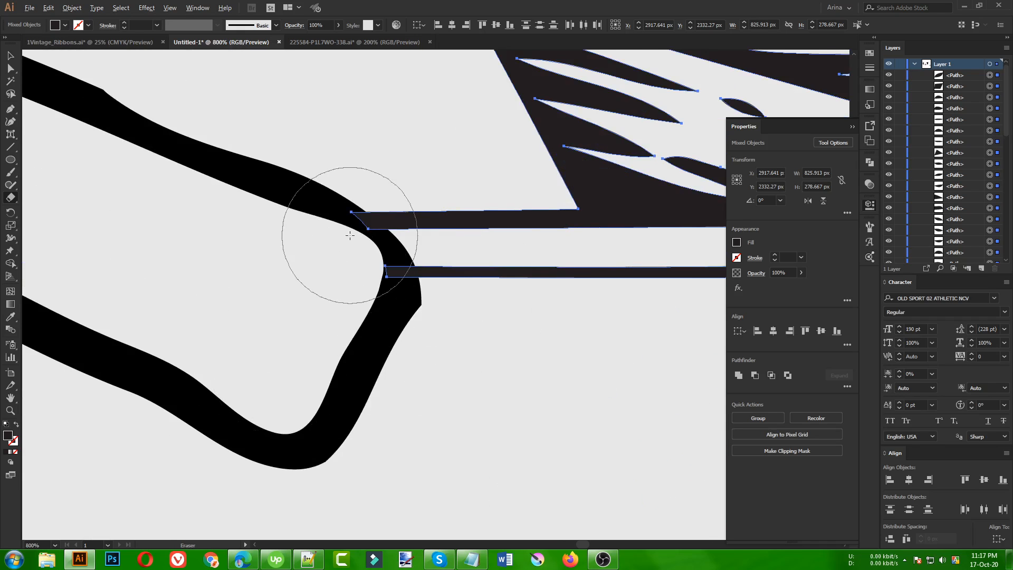
{"action": "scroll", "coordinate": [343, 230], "scroll_direction": "down", "scroll_amount": 10}
{"action": "scroll", "coordinate": [350, 233], "scroll_direction": "down", "scroll_amount": 1}
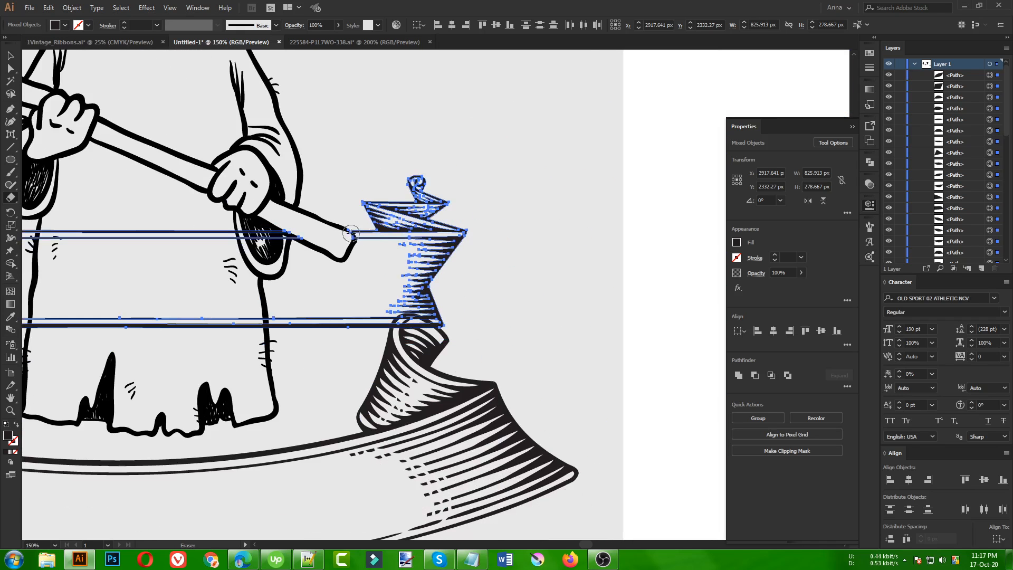
{"action": "key", "text": "v"}
{"action": "left_click", "coordinate": [509, 252]}
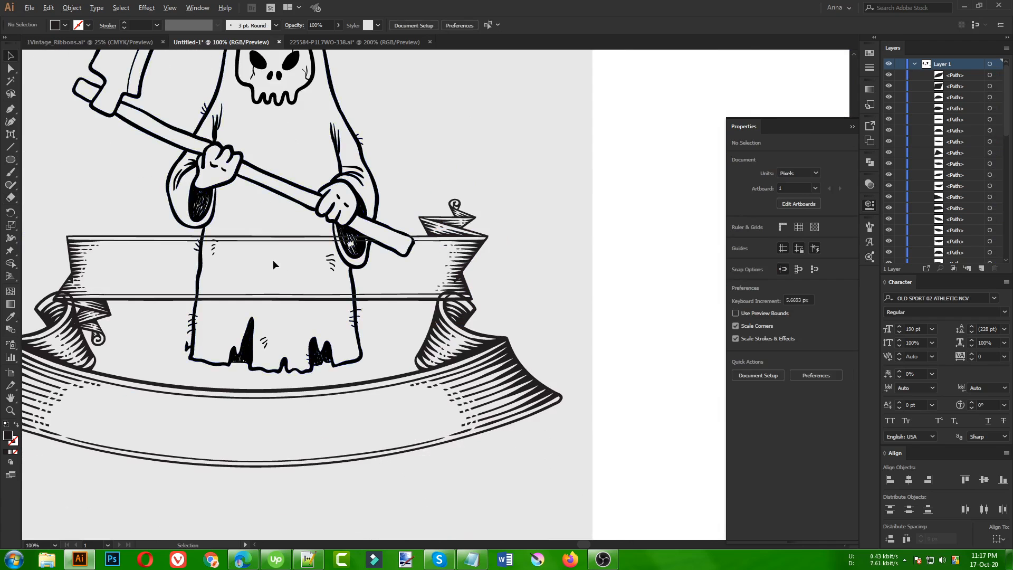
Step: Erase the reaper's lower robe from the straight ribbon's upper edge downward, keeping the scythe handle intact over the ribbon
{"action": "scroll", "coordinate": [273, 262], "scroll_direction": "up", "scroll_amount": 1}
{"action": "left_click", "coordinate": [398, 184]}
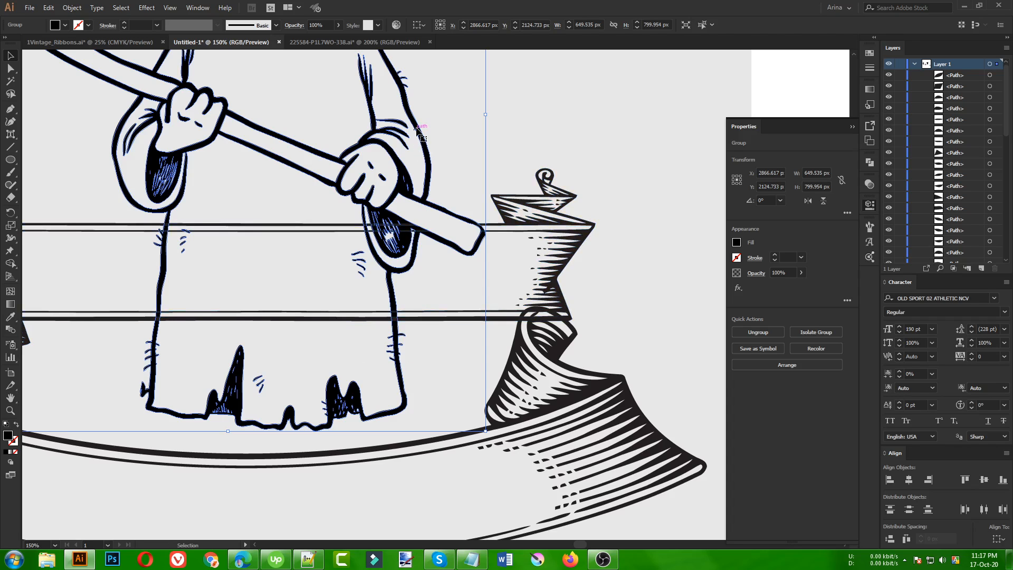
{"action": "key", "text": "shift+e"}
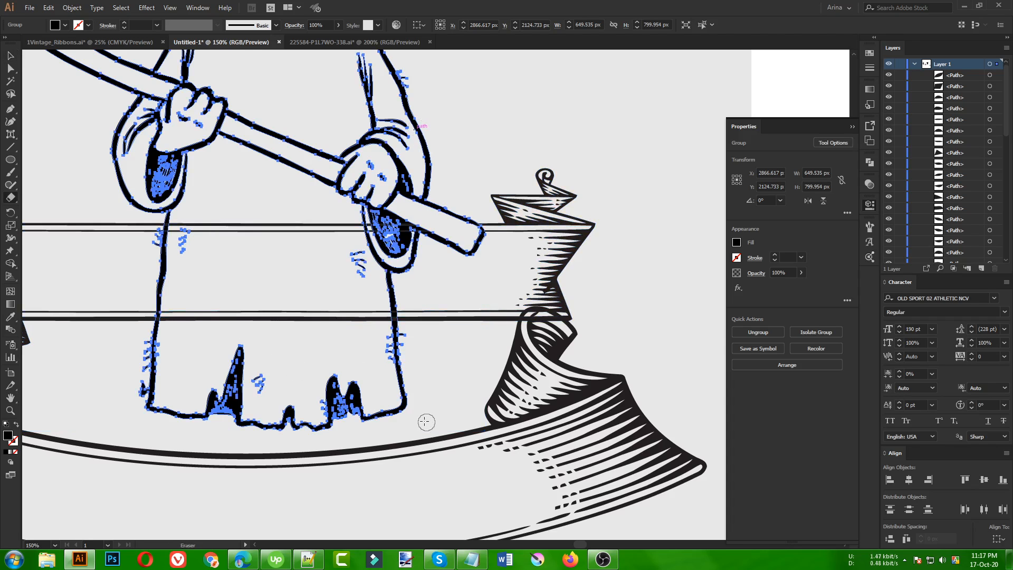
{"action": "mouse_move", "coordinate": [440, 439]}
{"action": "left_mouse_down"}
{"action": "mouse_move", "coordinate": [316, 392]}
{"action": "mouse_move", "coordinate": [152, 306]}
{"action": "mouse_move", "coordinate": [76, 251]}
{"action": "left_mouse_up"}
{"action": "scroll", "coordinate": [205, 185], "scroll_direction": "up", "scroll_amount": 1}
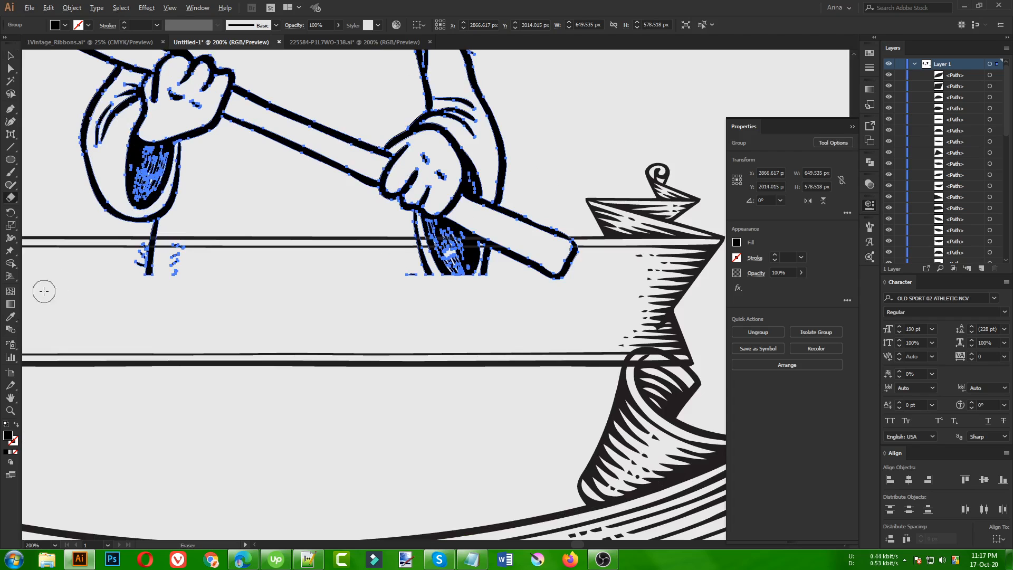
{"action": "mouse_move", "coordinate": [44, 292]}
{"action": "left_mouse_down"}
{"action": "mouse_move", "coordinate": [446, 316]}
{"action": "mouse_move", "coordinate": [476, 240]}
{"action": "left_mouse_up"}
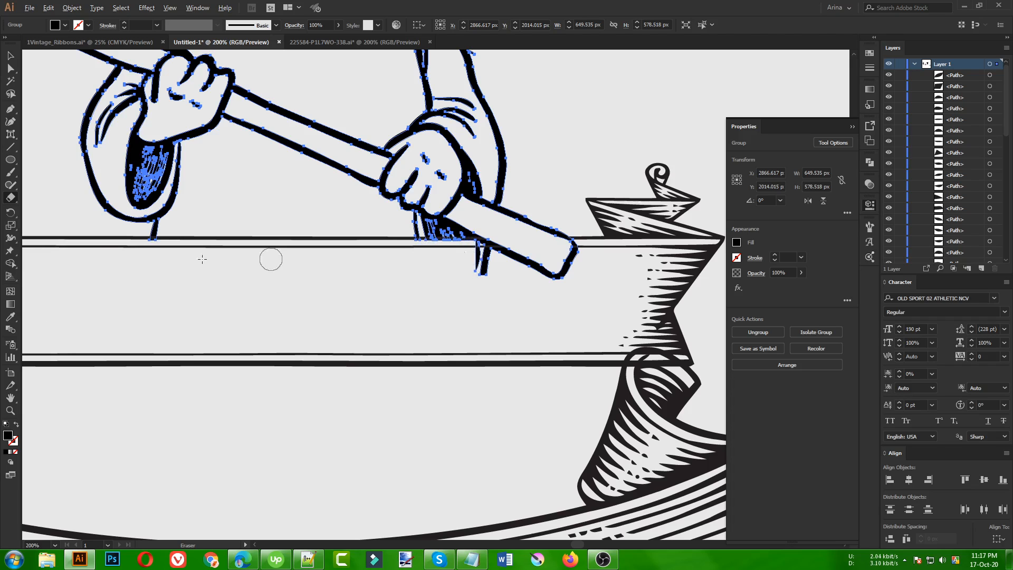
{"action": "scroll", "coordinate": [100, 259], "scroll_direction": "up", "scroll_amount": 2}
{"action": "mouse_move", "coordinate": [364, 269]}
{"action": "left_mouse_down"}
{"action": "mouse_move", "coordinate": [197, 217]}
{"action": "mouse_move", "coordinate": [152, 219]}
{"action": "left_mouse_up"}
{"action": "scroll", "coordinate": [119, 235], "scroll_direction": "down", "scroll_amount": 2}
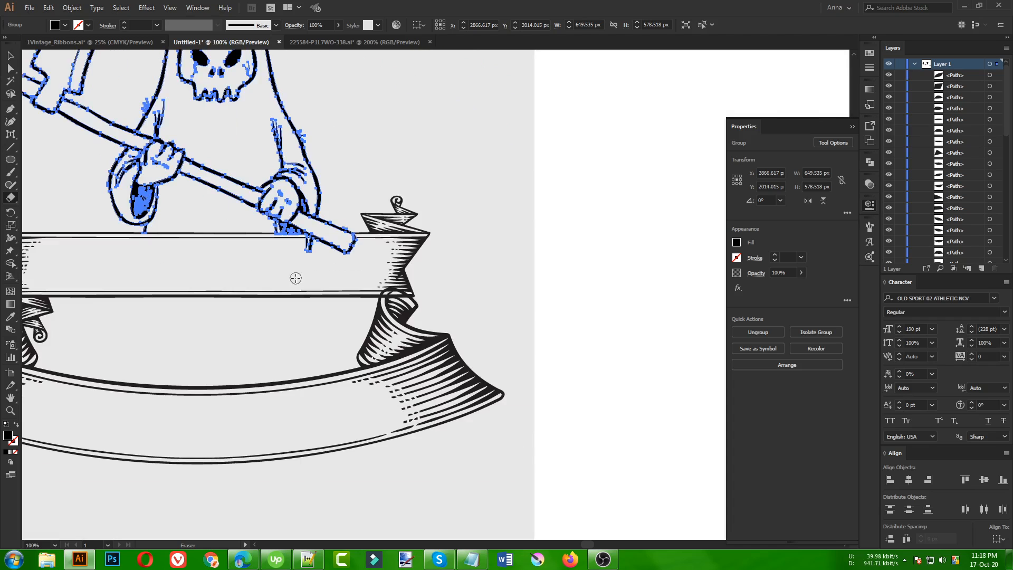
Step: Erase the leftover sleeve fragments hanging below the scythe handle inside the straight ribbon
{"action": "scroll", "coordinate": [312, 210], "scroll_direction": "up", "scroll_amount": 3}
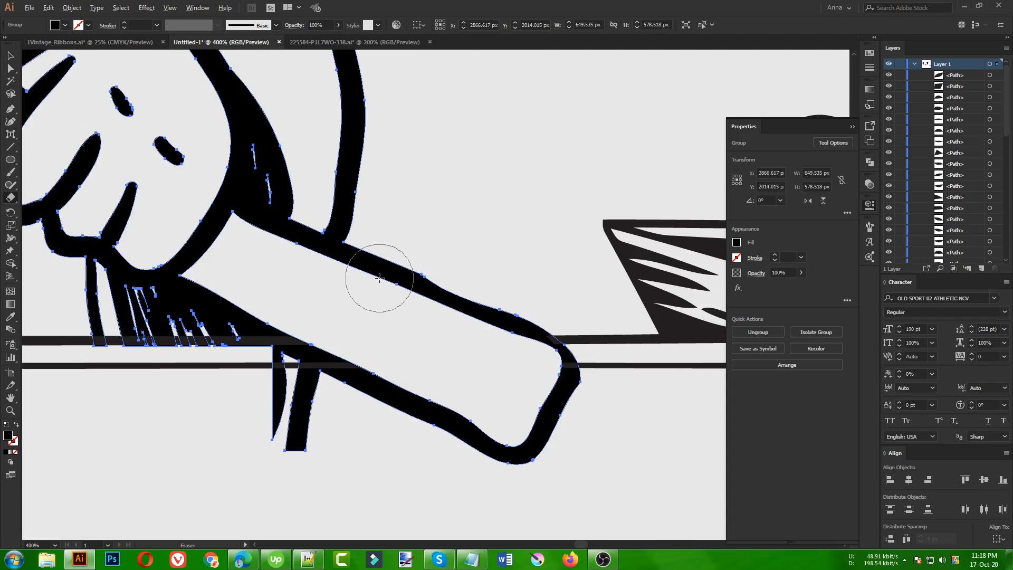
{"action": "scroll", "coordinate": [380, 281], "scroll_direction": "down", "scroll_amount": 1}
{"action": "scroll", "coordinate": [263, 339], "scroll_direction": "up", "scroll_amount": 1}
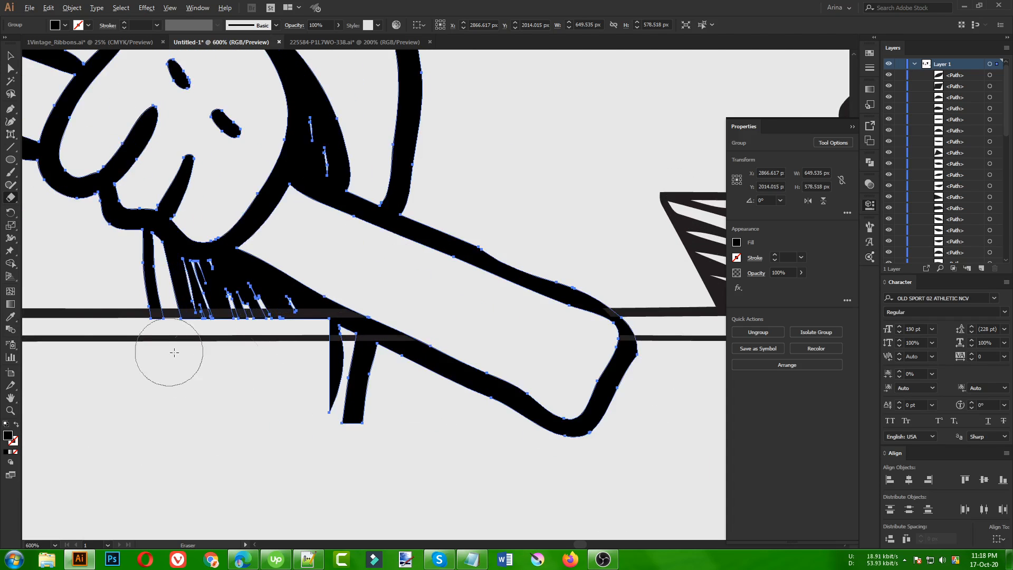
{"action": "mouse_move", "coordinate": [91, 341]}
{"action": "left_mouse_down"}
{"action": "mouse_move", "coordinate": [326, 314]}
{"action": "mouse_move", "coordinate": [313, 346]}
{"action": "mouse_move", "coordinate": [369, 373]}
{"action": "mouse_move", "coordinate": [392, 407]}
{"action": "mouse_move", "coordinate": [303, 428]}
{"action": "left_mouse_up"}
{"action": "scroll", "coordinate": [417, 223], "scroll_direction": "down", "scroll_amount": 2}
{"action": "scroll", "coordinate": [417, 224], "scroll_direction": "down", "scroll_amount": 2}
{"action": "key", "text": "v"}
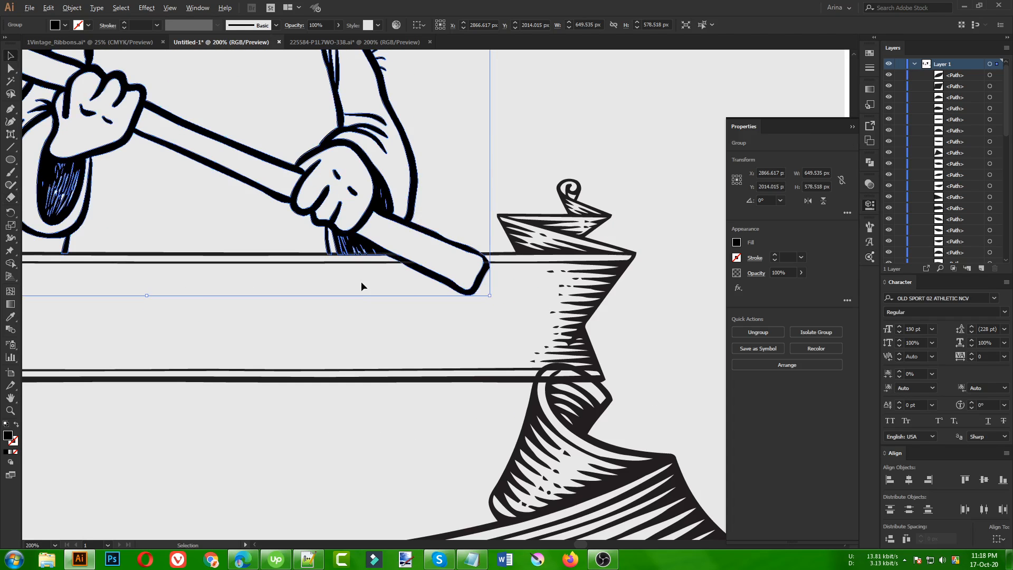
{"action": "scroll", "coordinate": [361, 281], "scroll_direction": "down", "scroll_amount": 2}
{"action": "scroll", "coordinate": [361, 278], "scroll_direction": "down", "scroll_amount": 1}
{"action": "left_click", "coordinate": [323, 336]}
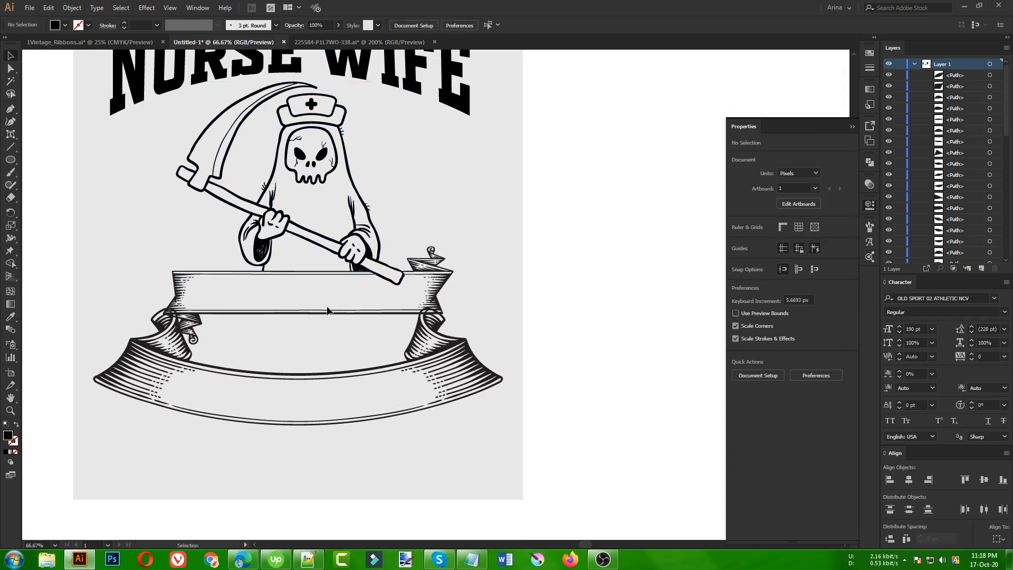
Step: Group the straight ribbon with the reaper
{"action": "left_click", "coordinate": [327, 315]}
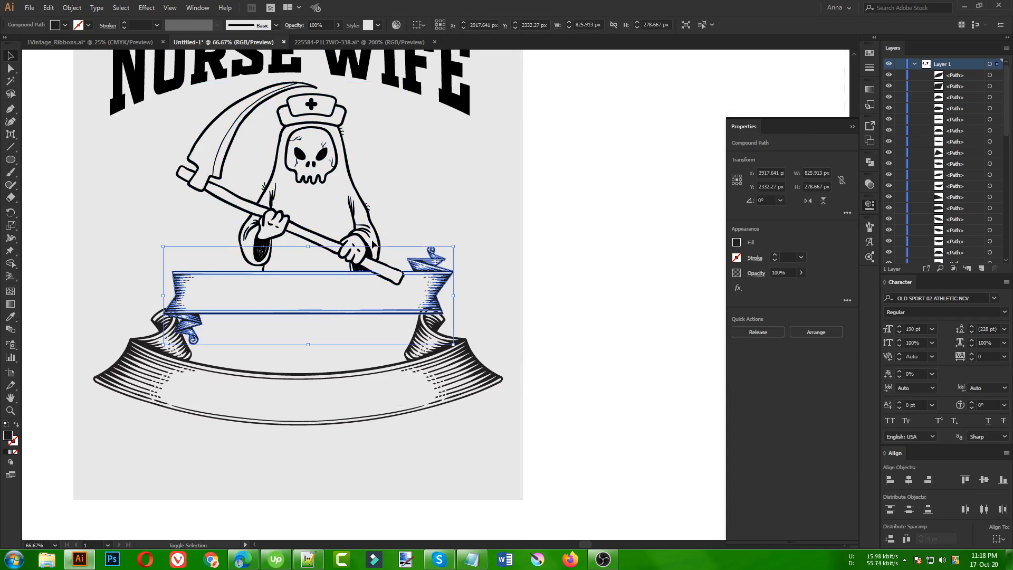
{"action": "left_click", "coordinate": [373, 245], "text": "shift"}
{"action": "key", "text": "a"}
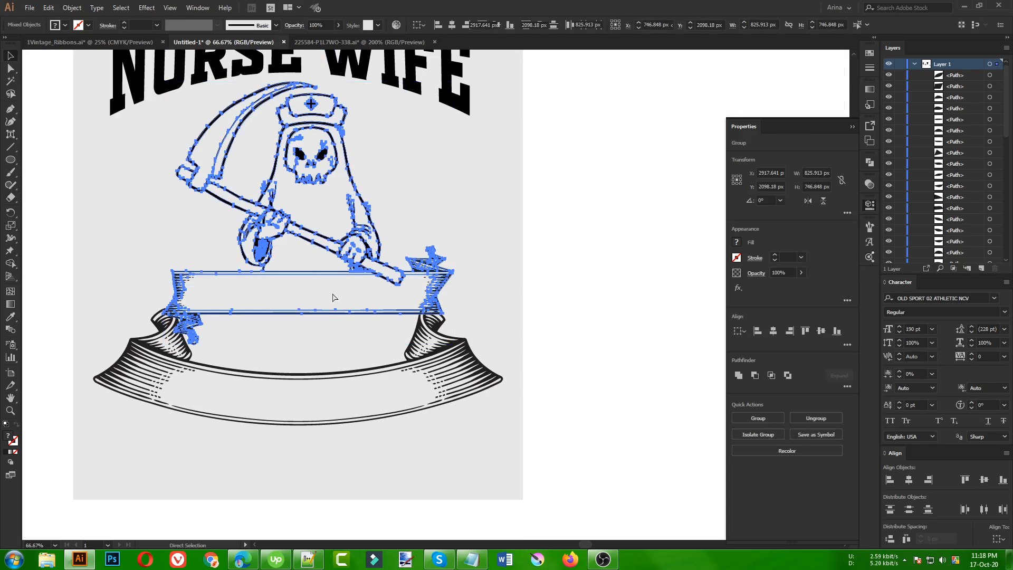
{"action": "key", "text": "v"}
Step: Move the lower curved ribbon slightly down so it sits clear of the straight ribbon's folded end
{"action": "scroll", "coordinate": [306, 287], "scroll_direction": "down", "scroll_amount": 1}
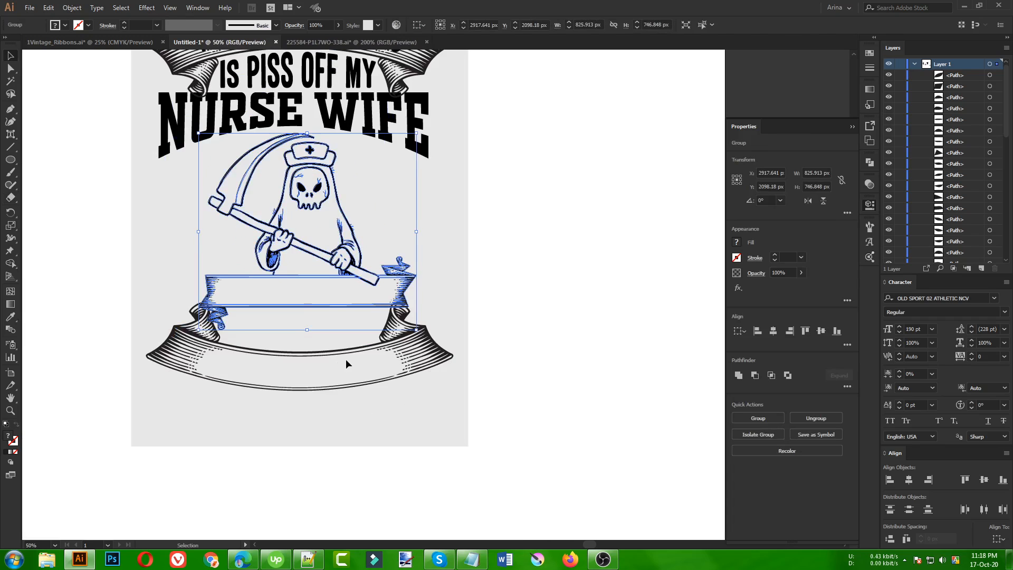
{"action": "scroll", "coordinate": [347, 361], "scroll_direction": "up", "scroll_amount": 1}
{"action": "left_click", "coordinate": [315, 416]}
{"action": "left_click_drag", "start_coordinate": [296, 420], "coordinate": [302, 437]}
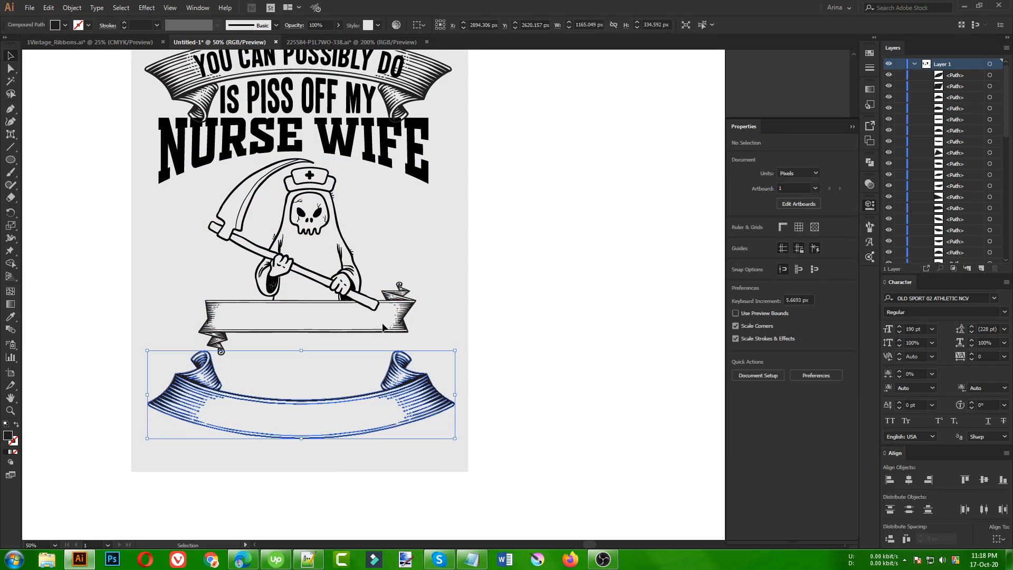
{"action": "left_click", "coordinate": [486, 360]}
Step: Move the text line "SHE'LL OPEN THE GATES OF HELL" up and to the right, beside the artboard
{"action": "key", "text": "ctrl+minus"}
{"action": "key", "text": "ctrl+minus"}
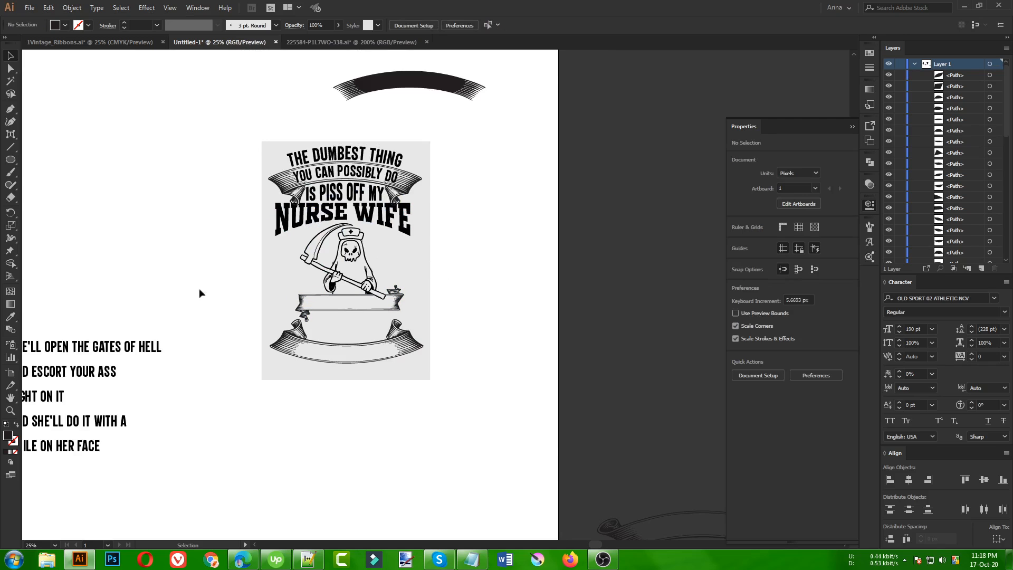
{"action": "left_click_drag", "start_coordinate": [135, 345], "coordinate": [185, 292]}
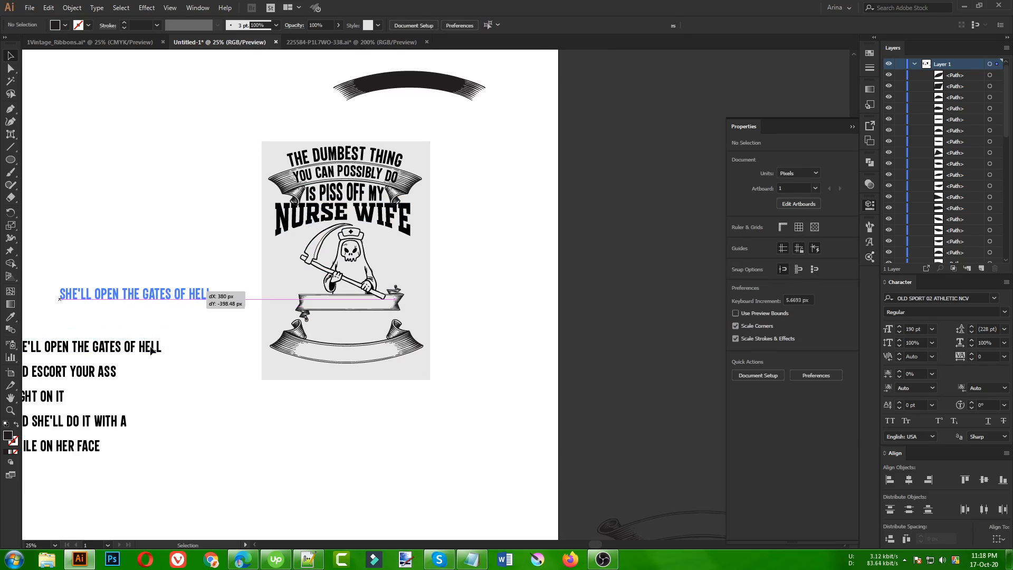
{"action": "left_click_drag", "start_coordinate": [152, 350], "coordinate": [156, 349]}
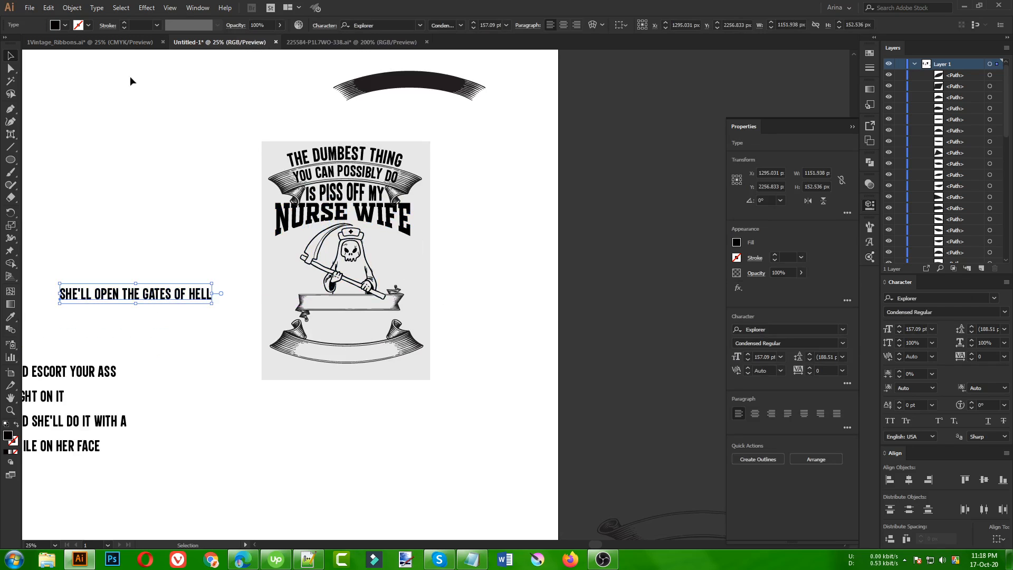
Step: Copy the small wavy ribbon with rolled ends from the vintage ribbons file into the T-shirt design
{"action": "left_click", "coordinate": [115, 45]}
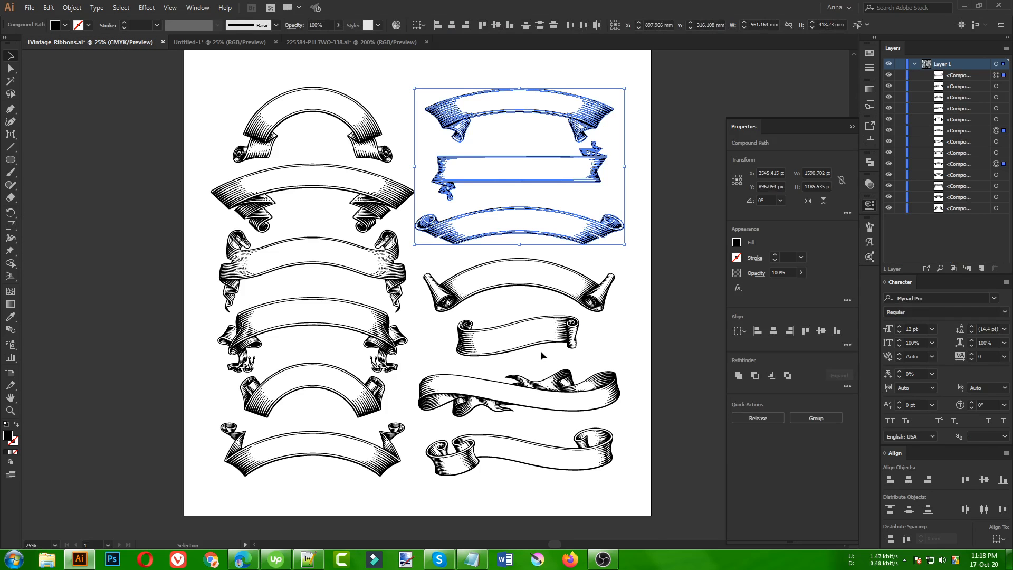
{"action": "left_click", "coordinate": [540, 348]}
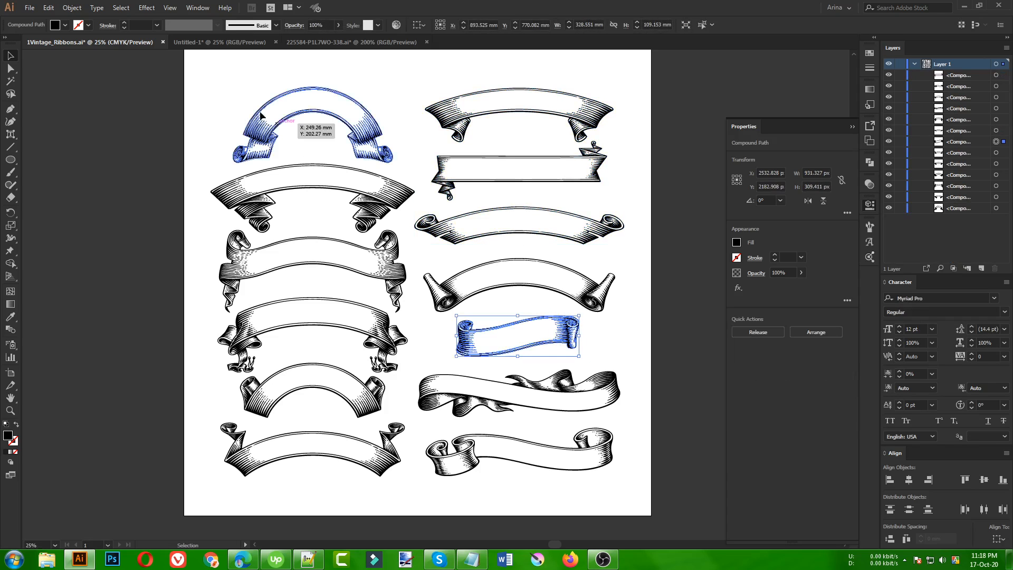
{"action": "left_click", "coordinate": [220, 42]}
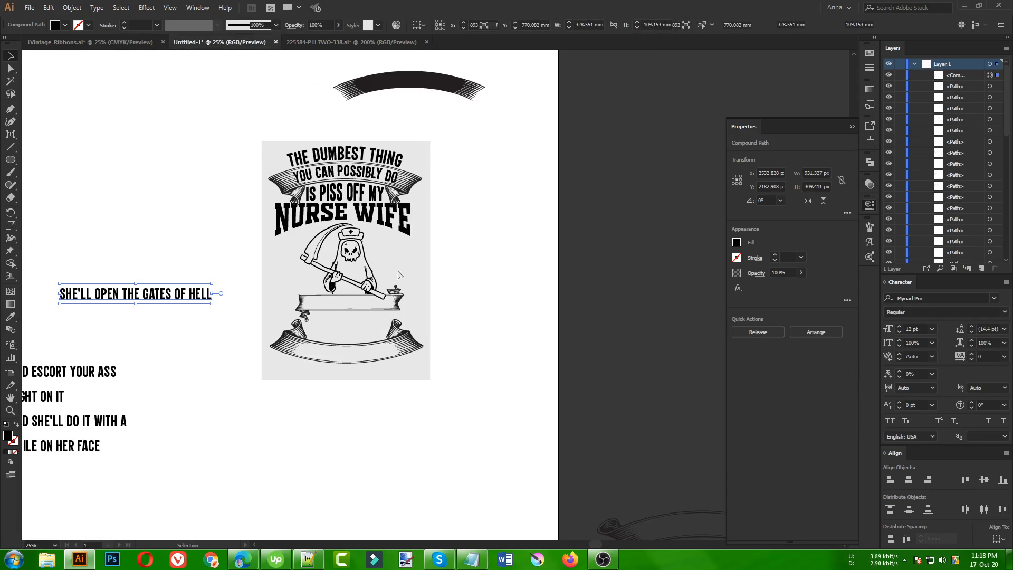
{"action": "key", "text": "ctrl+v"}
Step: Scale the wavy ribbon down to about 387 px wide and place it left of the reaper's sleeve, above the straight ribbon
{"action": "scroll", "coordinate": [311, 247], "scroll_direction": "up", "scroll_amount": 1}
{"action": "scroll", "coordinate": [310, 247], "scroll_direction": "up", "scroll_amount": 2}
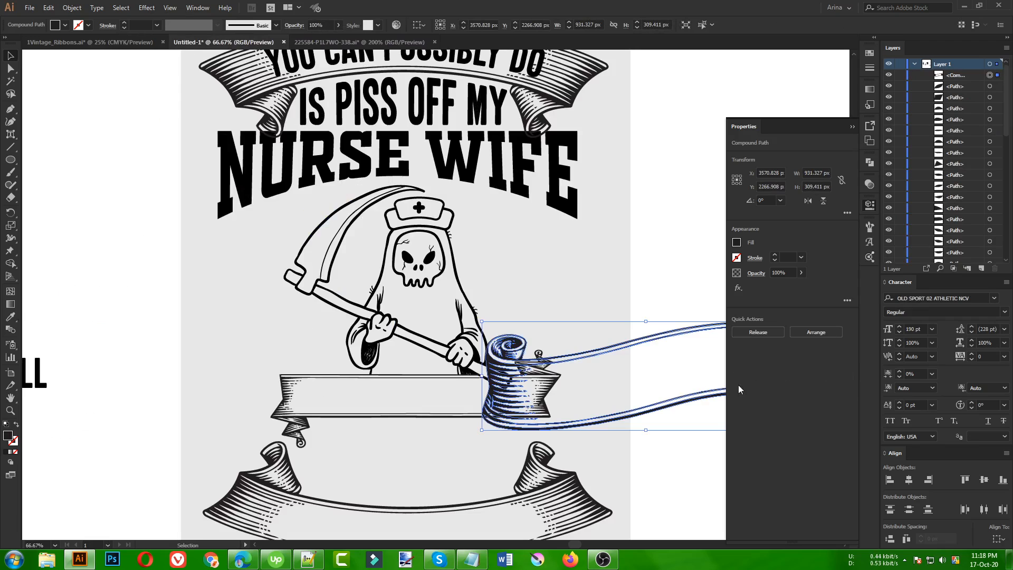
{"action": "scroll", "coordinate": [274, 389], "scroll_direction": "down", "scroll_amount": 1}
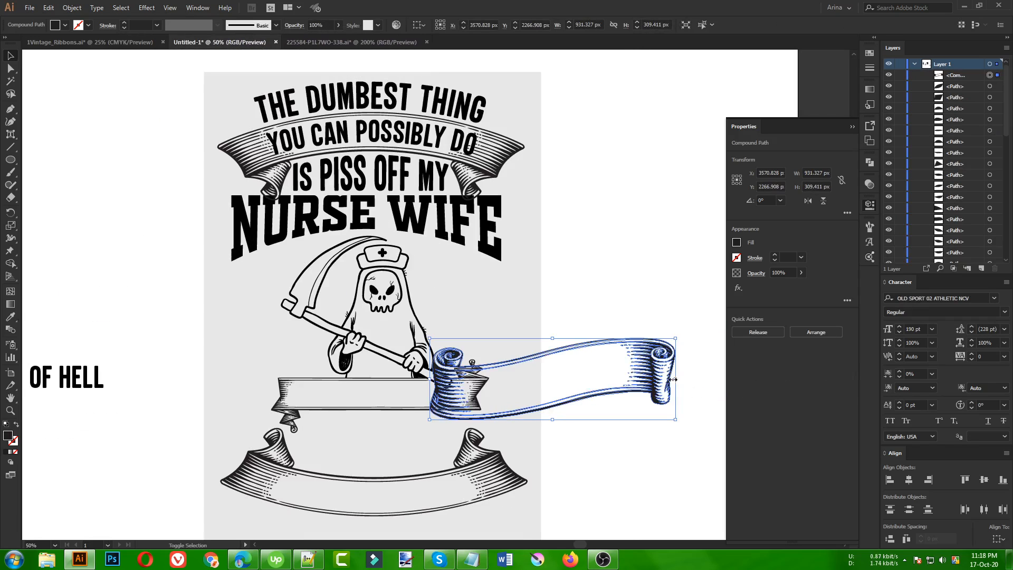
{"action": "left_click_drag", "start_coordinate": [674, 379], "coordinate": [304, 357]}
{"action": "scroll", "coordinate": [304, 357], "scroll_direction": "up", "scroll_amount": 1}
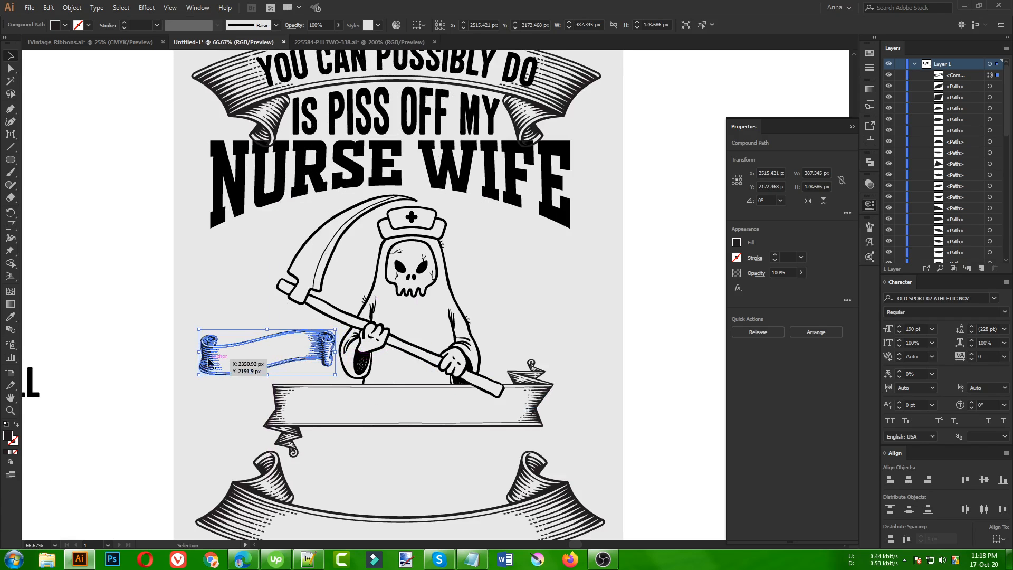
Step: Scale the wavy ribbon beside the reaper's sleeve down slightly, keeping its sleeve-side edge in place
{"action": "left_click_drag", "start_coordinate": [198, 351], "coordinate": [222, 352]}
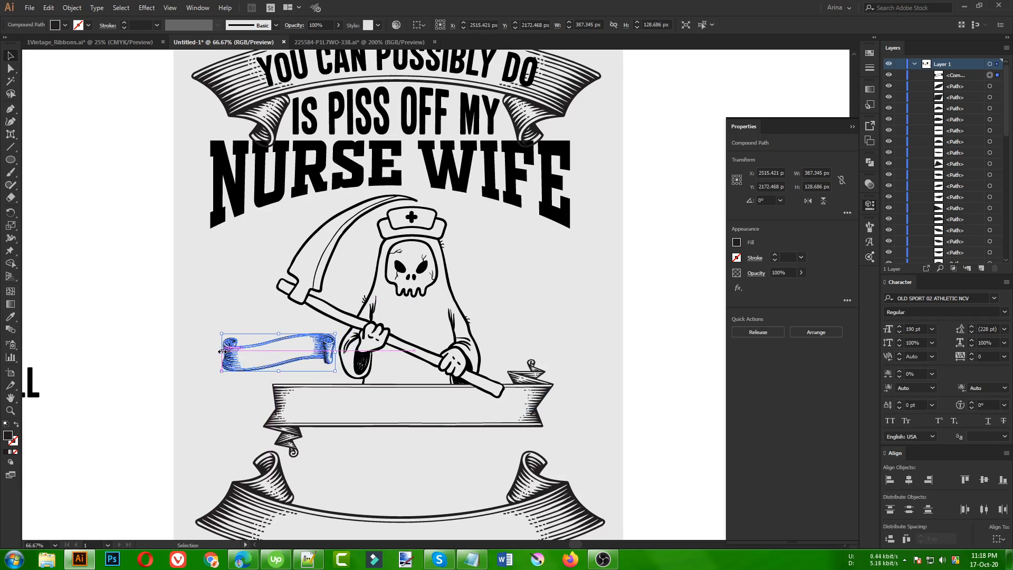
{"action": "left_click", "coordinate": [197, 272]}
Step: Show the rulers and place vertical guides at about X 2301 px and 3467 px, along the upper curved ribbon's outer ends
{"action": "key", "text": "ctrl+r"}
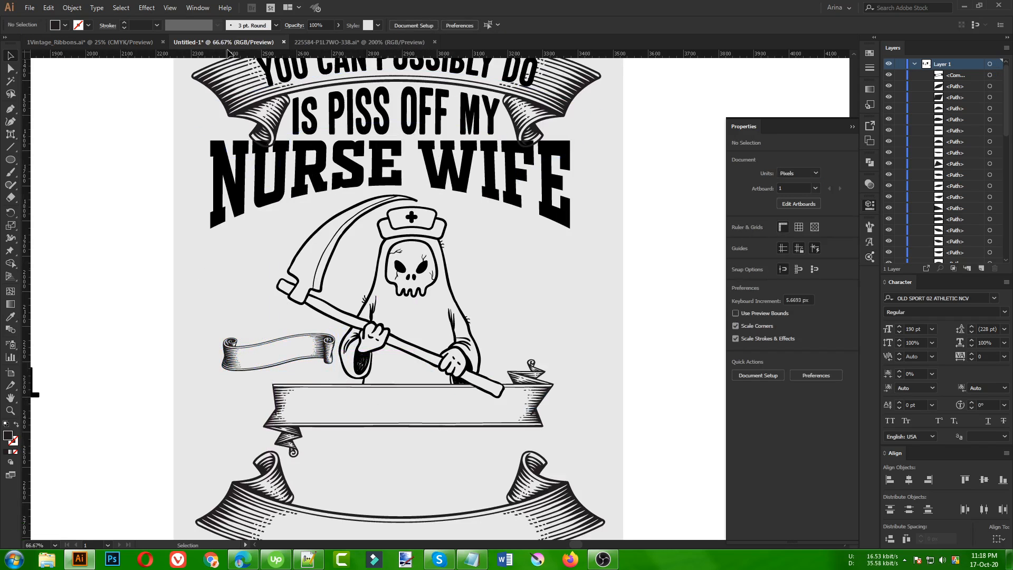
{"action": "left_click_drag", "start_coordinate": [221, 52], "coordinate": [603, 220]}
{"action": "left_click", "coordinate": [182, 150]}
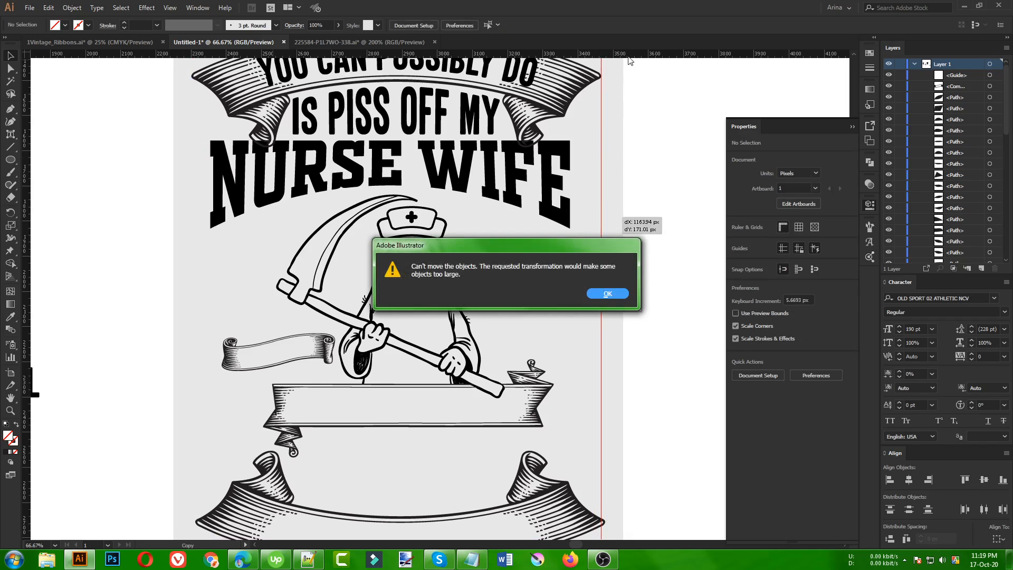
{"action": "left_click", "coordinate": [621, 297]}
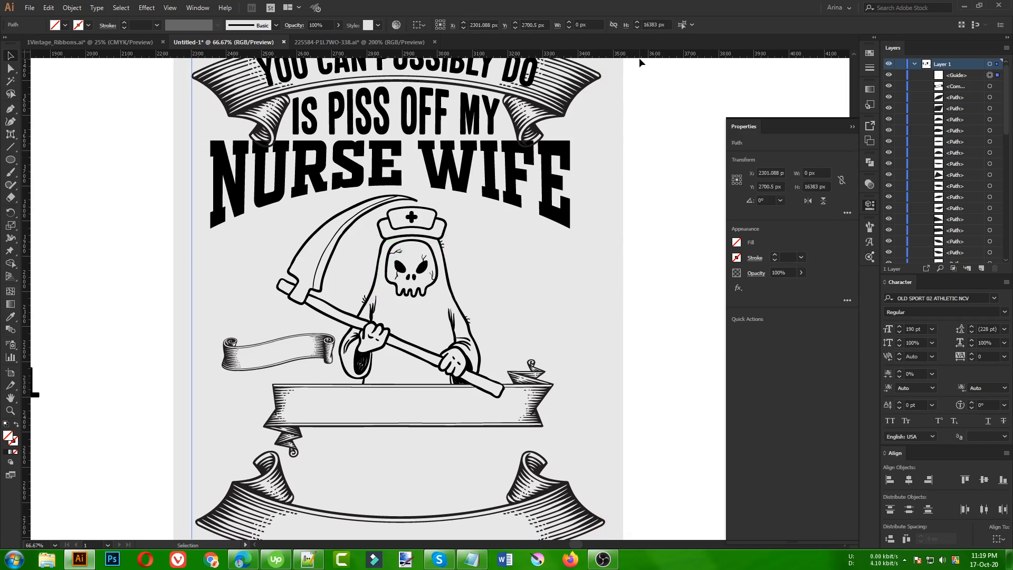
{"action": "left_click_drag", "start_coordinate": [642, 62], "coordinate": [603, 150]}
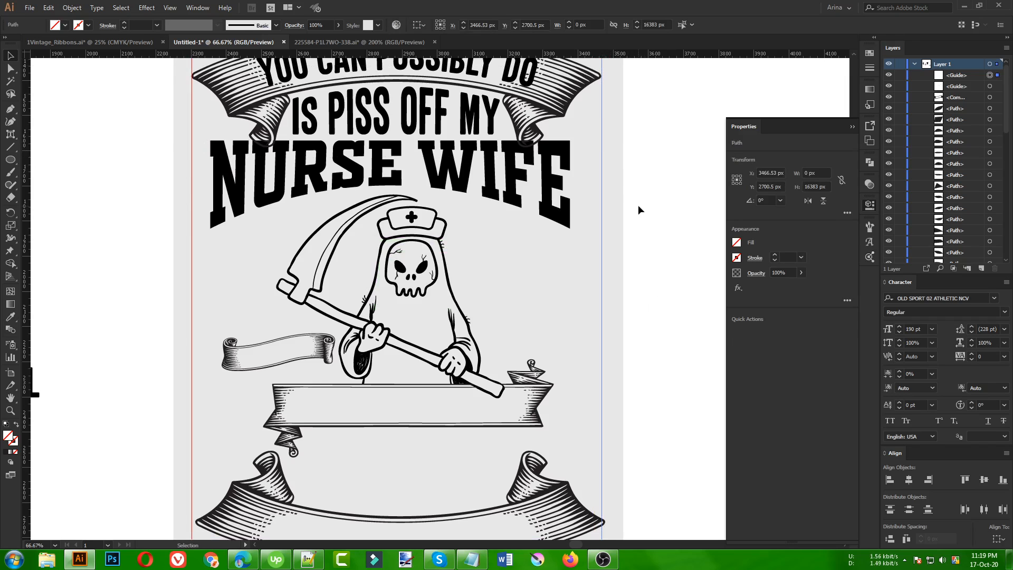
{"action": "left_click", "coordinate": [640, 211]}
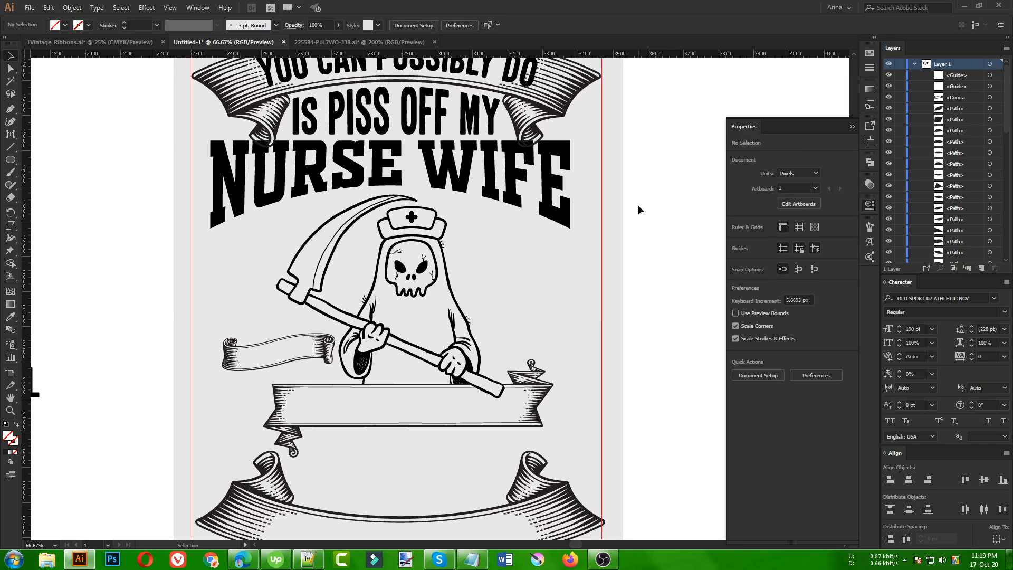
Step: Enlarge the wavy ribbon to about 403 px wide to reach the left guide, and place a copy against the right guide
{"action": "left_click", "coordinate": [232, 369]}
{"action": "left_click_drag", "start_coordinate": [222, 352], "coordinate": [194, 355]}
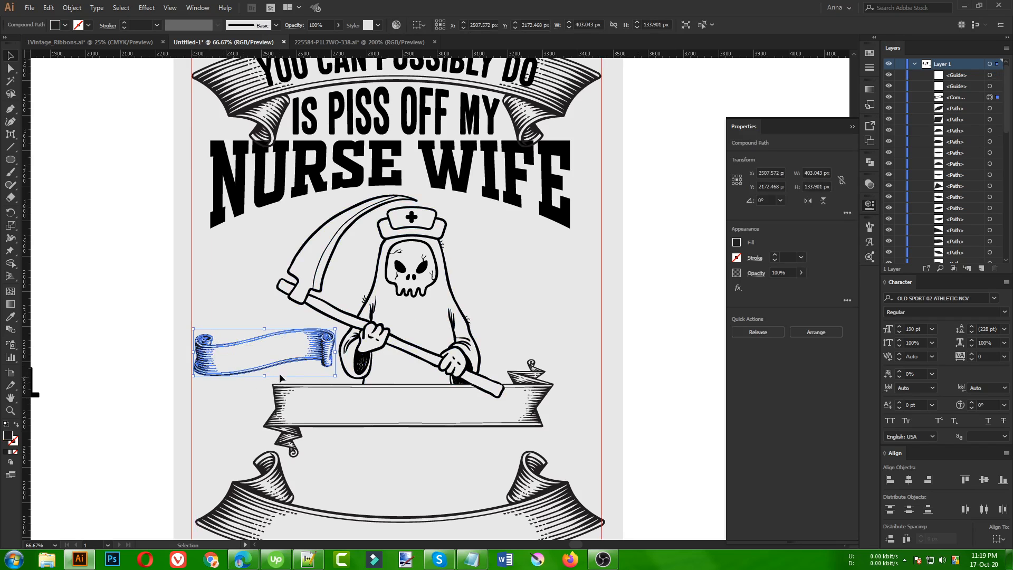
{"action": "left_click_drag", "start_coordinate": [328, 365], "coordinate": [547, 368]}
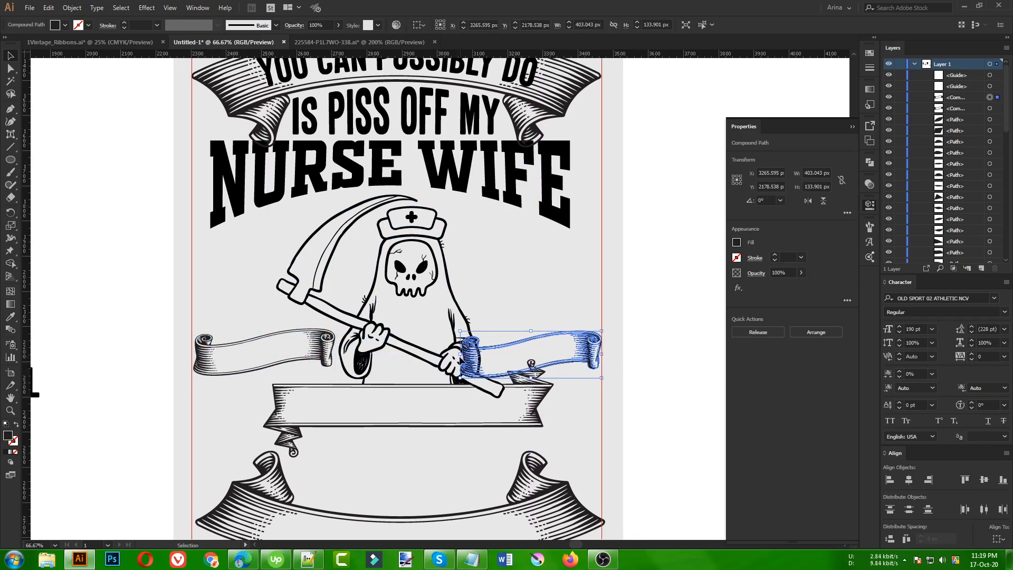
Step: Scale the copied wavy ribbon down to about 335 px wide and nudge it up clear of the straight ribbon's folded end
{"action": "left_click_drag", "start_coordinate": [462, 357], "coordinate": [485, 352]}
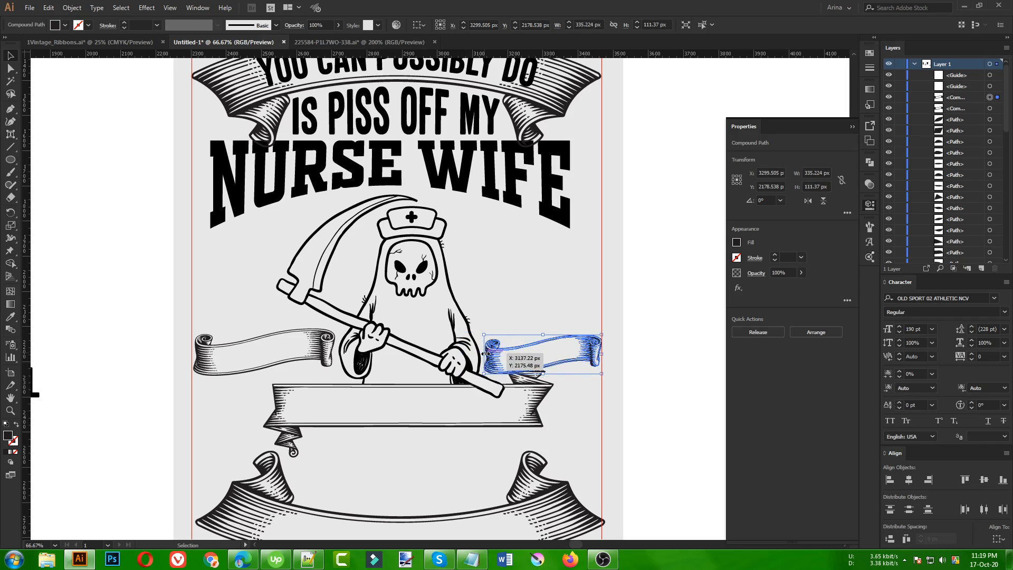
{"action": "key", "text": "Up"}
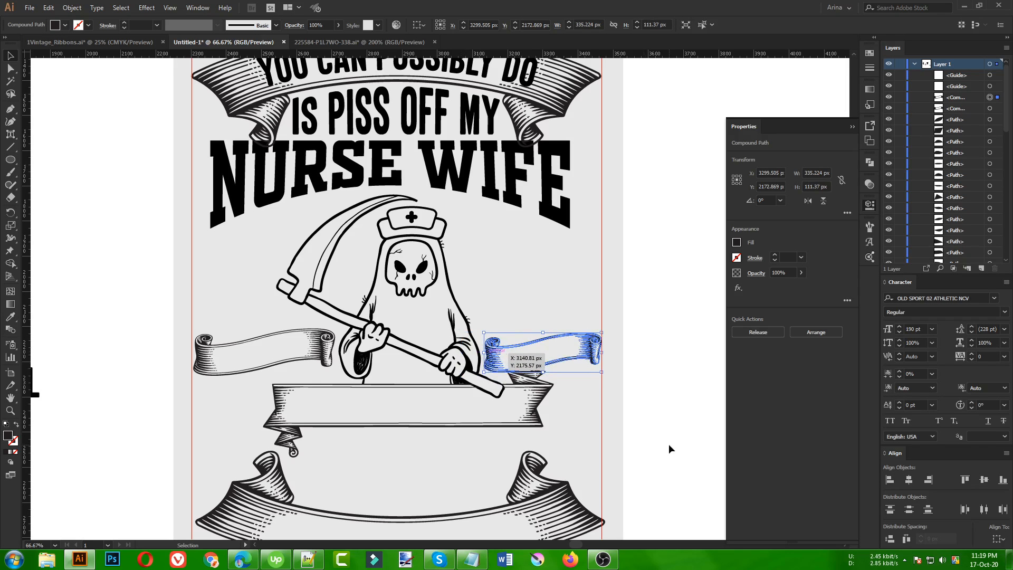
{"action": "key", "text": "Up"}
{"action": "key", "text": "Up"}
{"action": "key", "text": "Up"}
{"action": "key", "text": "Up"}
{"action": "key", "text": "Up"}
{"action": "key", "text": "Up"}
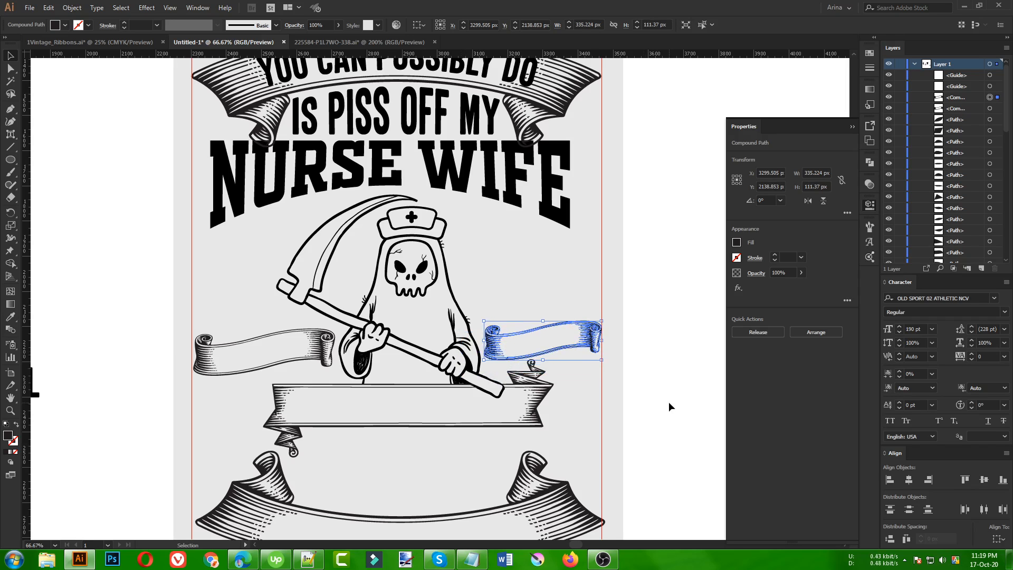
{"action": "key", "text": "Up"}
{"action": "left_click", "coordinate": [669, 407]}
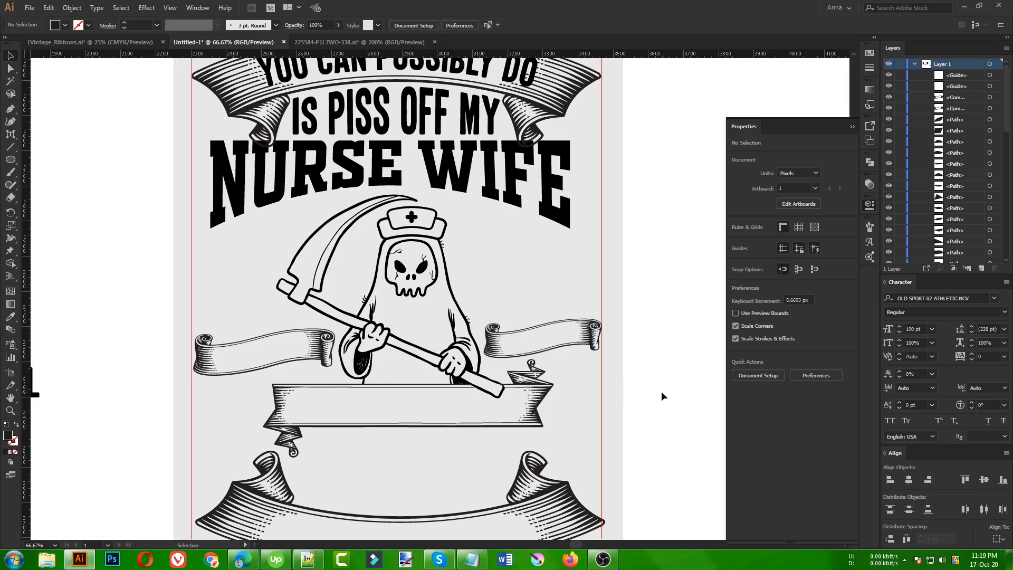
Step: Move the two wavy ribbons off the artboard, one to each side of the design
{"action": "scroll", "coordinate": [406, 447], "scroll_direction": "down", "scroll_amount": 1}
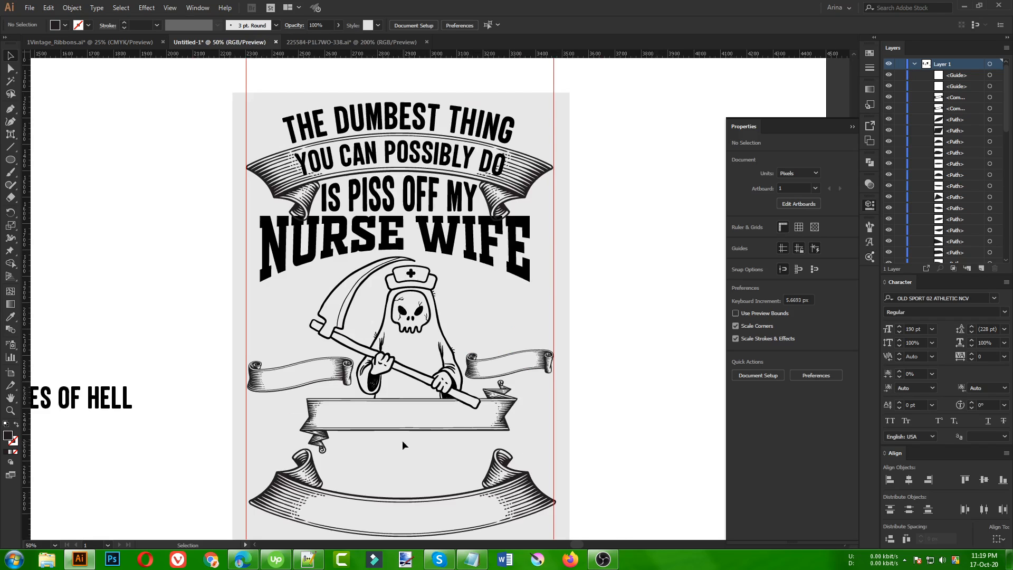
{"action": "left_click_drag", "start_coordinate": [265, 356], "coordinate": [149, 275]}
{"action": "left_click_drag", "start_coordinate": [592, 383], "coordinate": [627, 394]}
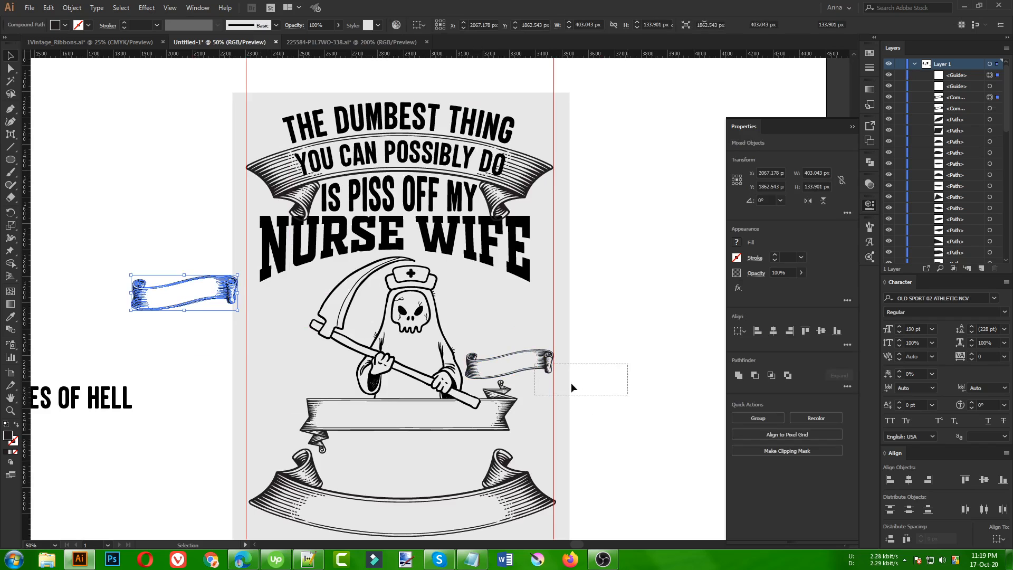
{"action": "left_click", "coordinate": [559, 375]}
{"action": "left_click_drag", "start_coordinate": [543, 365], "coordinate": [653, 391]}
{"action": "scroll", "coordinate": [281, 351], "scroll_direction": "down", "scroll_amount": 1}
{"action": "left_click", "coordinate": [217, 394]}
{"action": "scroll", "coordinate": [217, 394], "scroll_direction": "down", "scroll_amount": 1}
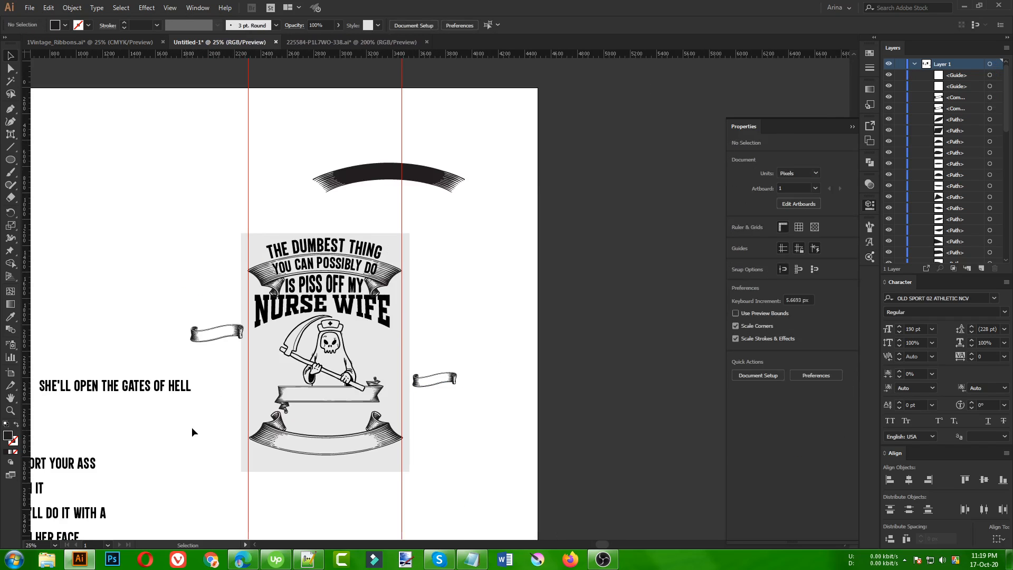
Step: Move the "SHE'LL OPEN THE GATES OF HELL" text onto the straight ribbon beneath the reaper and scale it to about 828 px wide
{"action": "left_click_drag", "start_coordinate": [121, 382], "coordinate": [154, 396]}
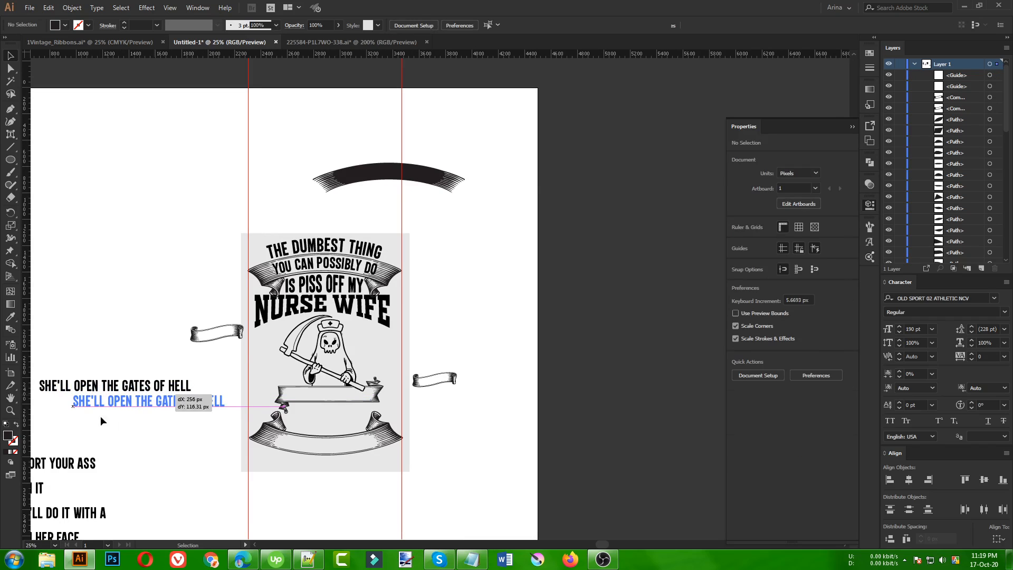
{"action": "left_click_drag", "start_coordinate": [100, 416], "coordinate": [100, 417]}
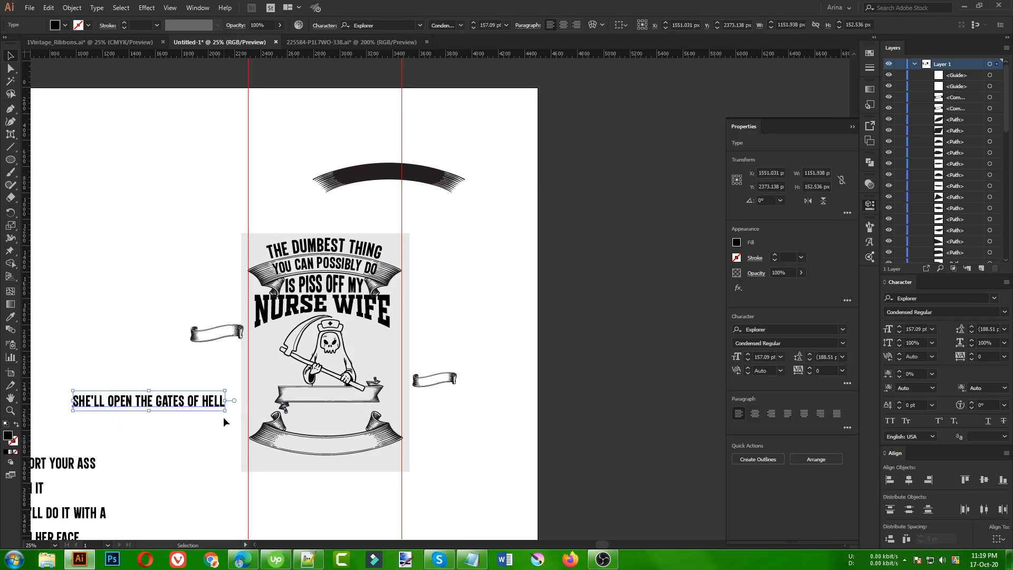
{"action": "left_click_drag", "start_coordinate": [226, 400], "coordinate": [349, 401]}
{"action": "scroll", "coordinate": [343, 399], "scroll_direction": "up", "scroll_amount": 4}
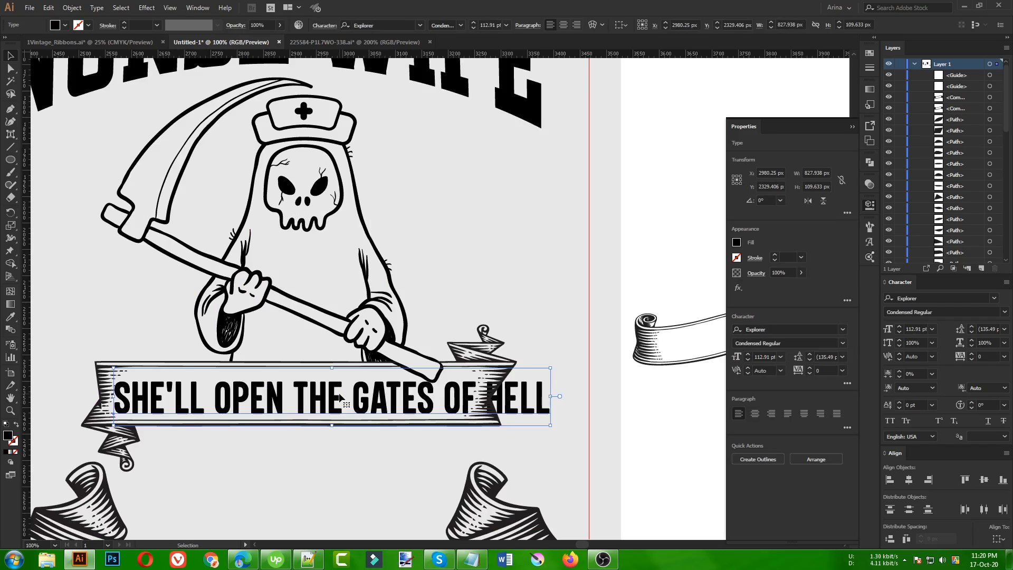
{"action": "scroll", "coordinate": [344, 401], "scroll_direction": "down", "scroll_amount": 1}
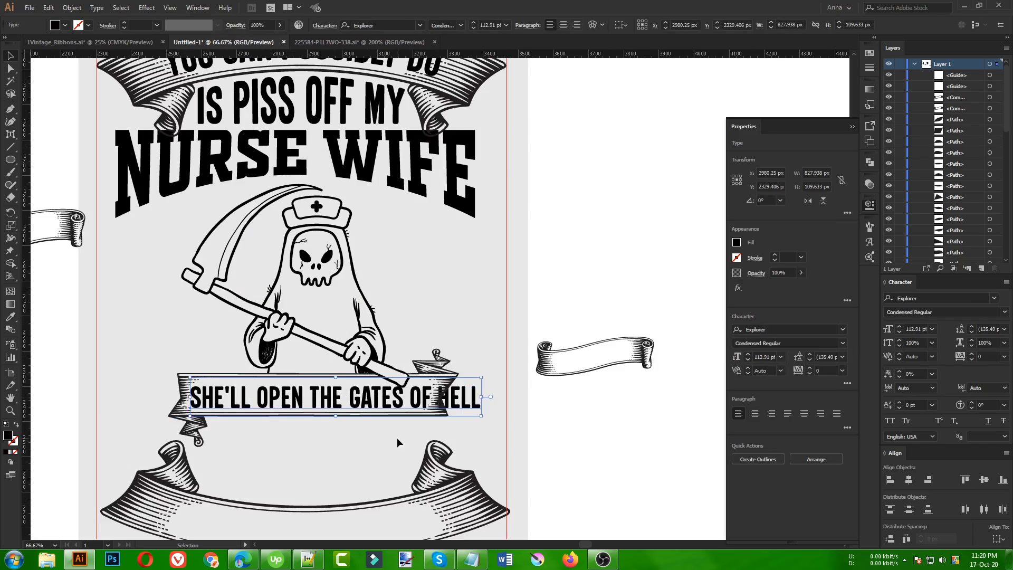
{"action": "scroll", "coordinate": [300, 395], "scroll_direction": "up", "scroll_amount": 1}
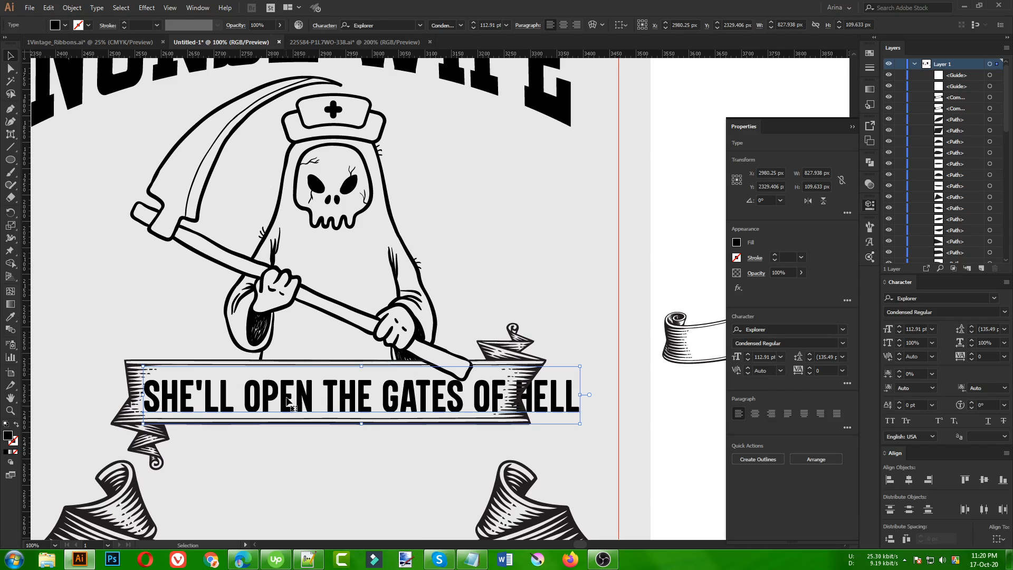
Step: Set the "SHE'LL OPEN THE GATES OF HELL" font to OLD SPORT 02 ATHLETIC NCV and scale the line down to about 793 px wide
{"action": "right_click", "coordinate": [303, 395]}
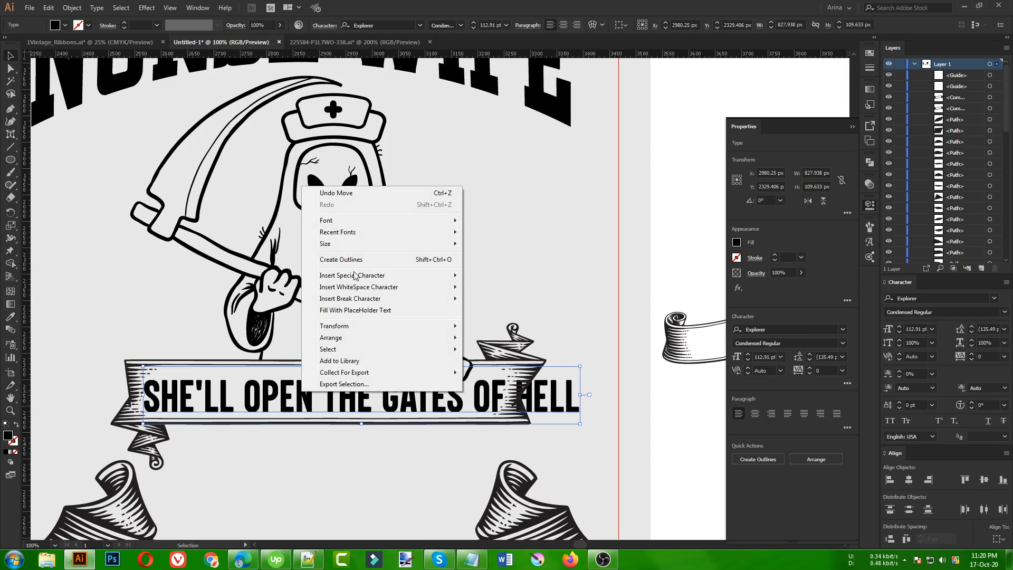
{"action": "mouse_move", "coordinate": [367, 232]}
{"action": "left_click", "coordinate": [494, 257]}
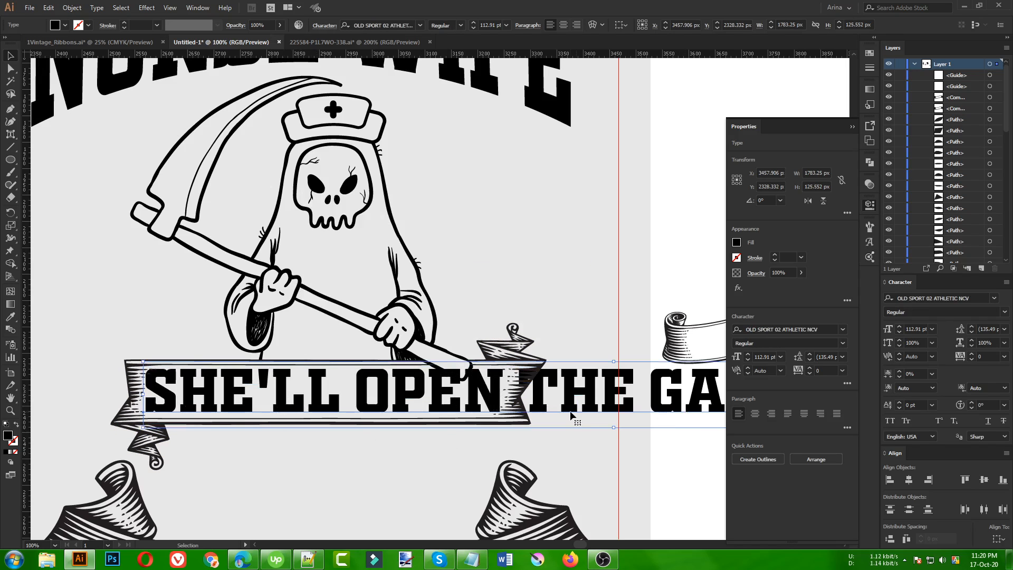
{"action": "scroll", "coordinate": [199, 415], "scroll_direction": "down", "scroll_amount": 1}
{"action": "scroll", "coordinate": [417, 414], "scroll_direction": "down", "scroll_amount": 1}
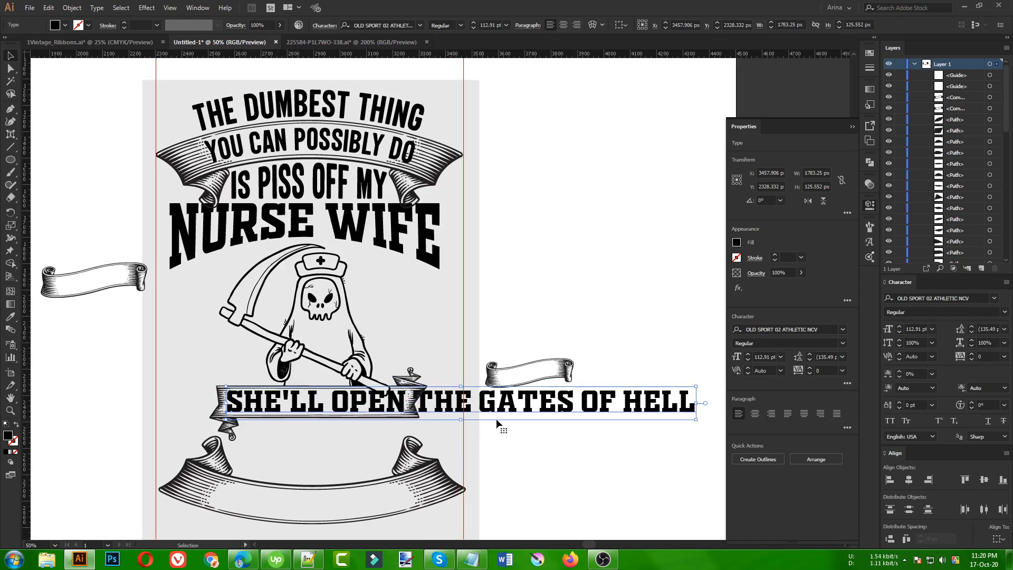
{"action": "left_click_drag", "start_coordinate": [698, 403], "coordinate": [436, 404]}
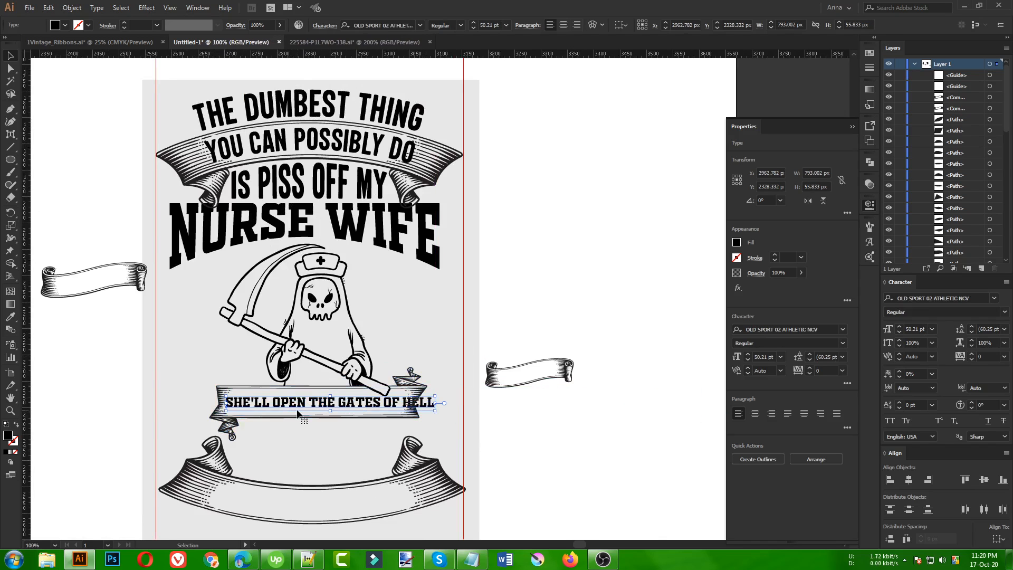
{"action": "scroll", "coordinate": [299, 415], "scroll_direction": "up", "scroll_amount": 1}
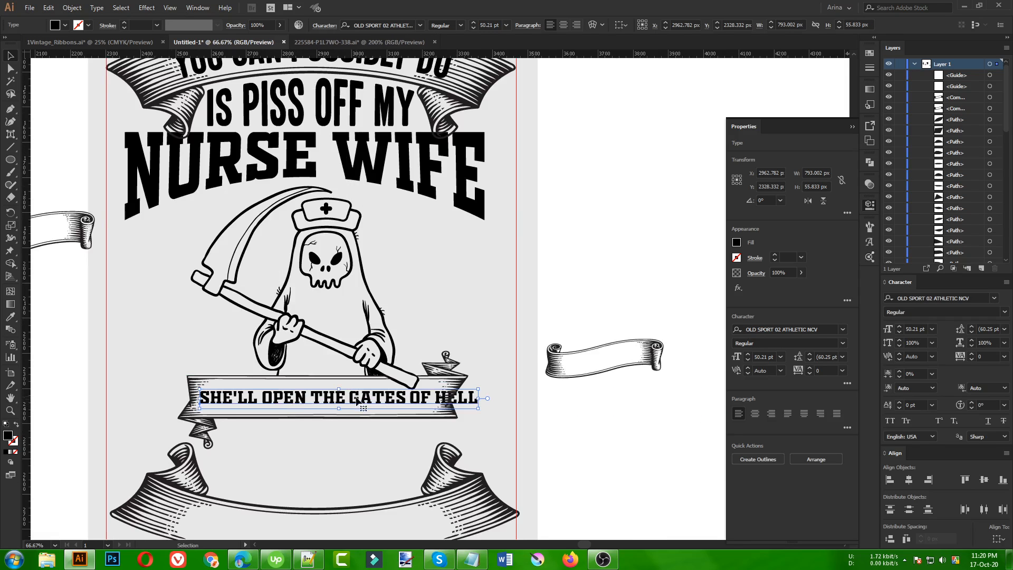
Step: Cut "GATES OF HELL" out of the line and enlarge the remaining "SHE'LL OPEN THE" to about 668 px wide on the ribbon
{"action": "left_click_drag", "start_coordinate": [349, 397], "coordinate": [518, 397]}
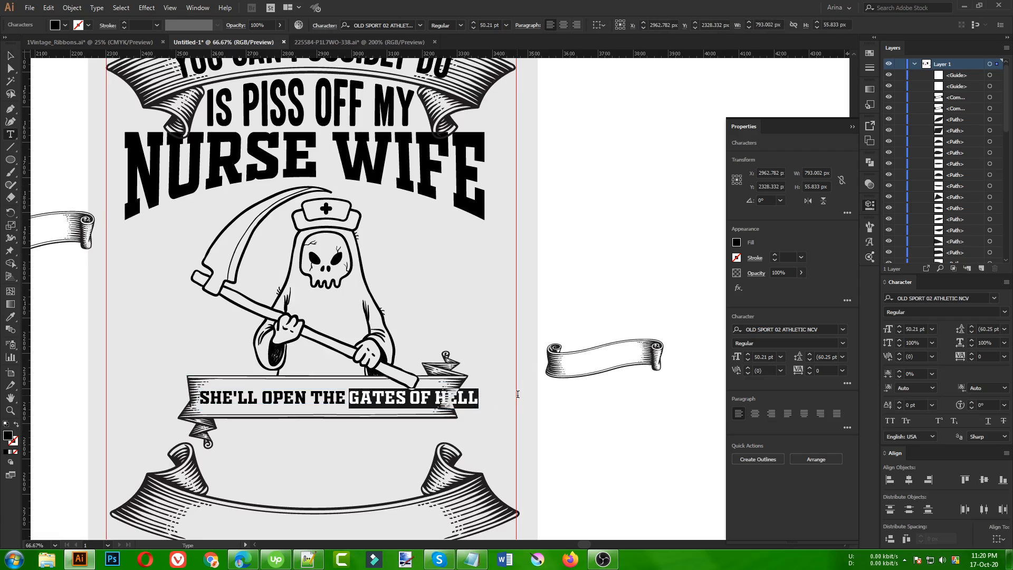
{"action": "key", "text": "ctrl+x"}
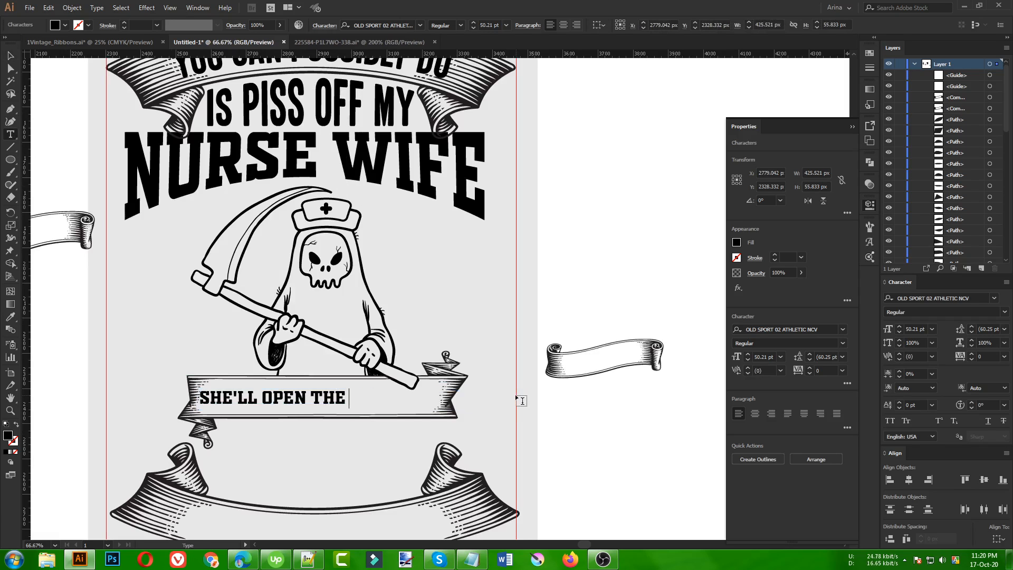
{"action": "left_click", "coordinate": [10, 58]}
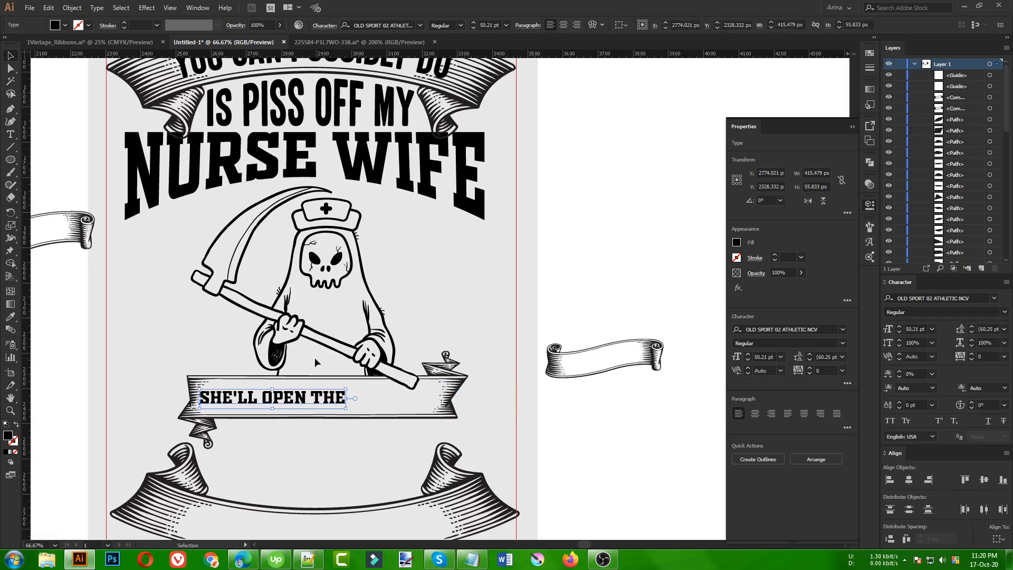
{"action": "left_click_drag", "start_coordinate": [349, 400], "coordinate": [436, 413]}
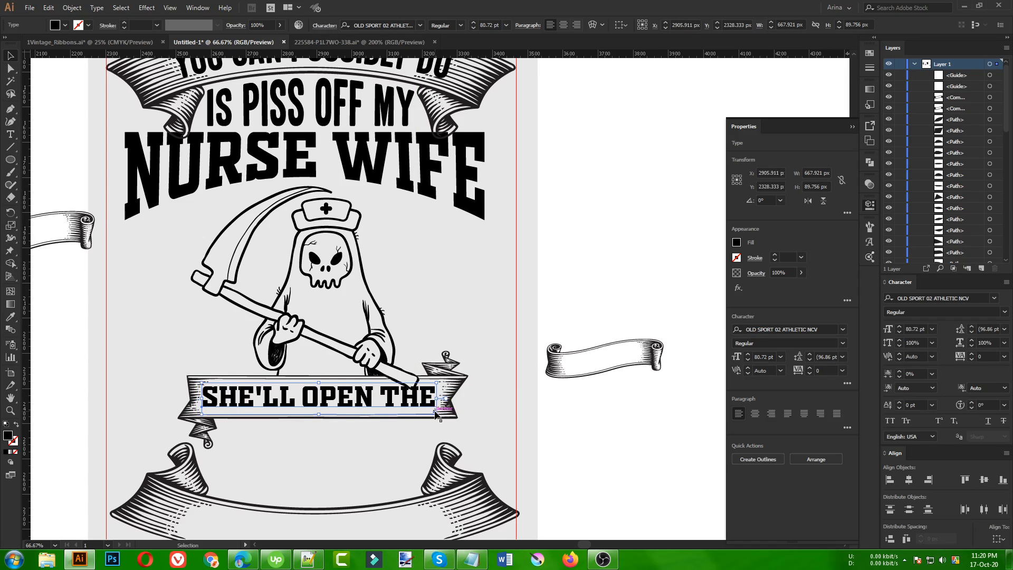
Step: Paste "GATES OF HELL" as a separate text object and place it just below the straight ribbon
{"action": "left_click", "coordinate": [361, 439]}
{"action": "key", "text": "ctrl+v"}
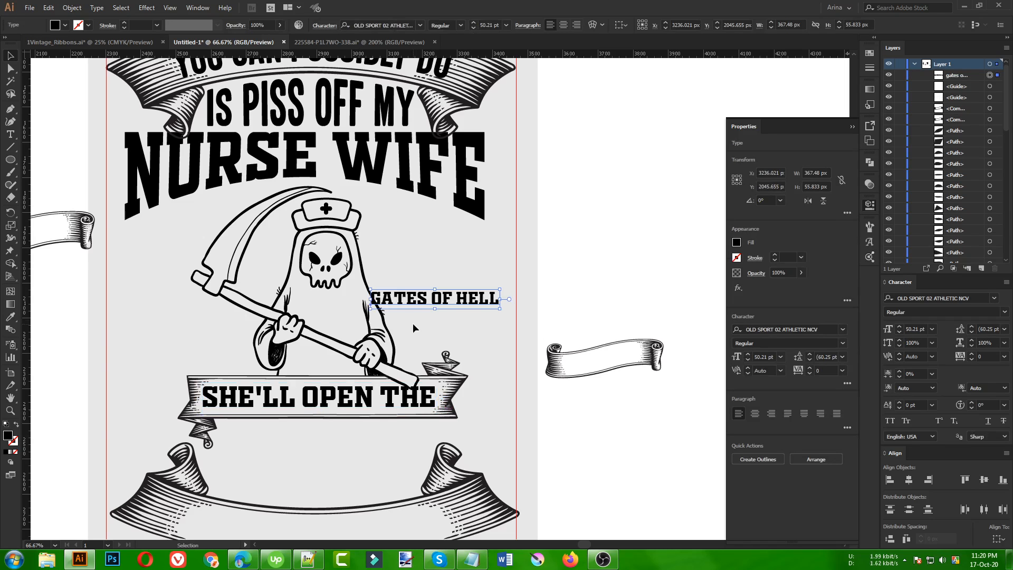
{"action": "left_click_drag", "start_coordinate": [431, 303], "coordinate": [321, 432]}
{"action": "scroll", "coordinate": [334, 445], "scroll_direction": "down", "scroll_amount": 2}
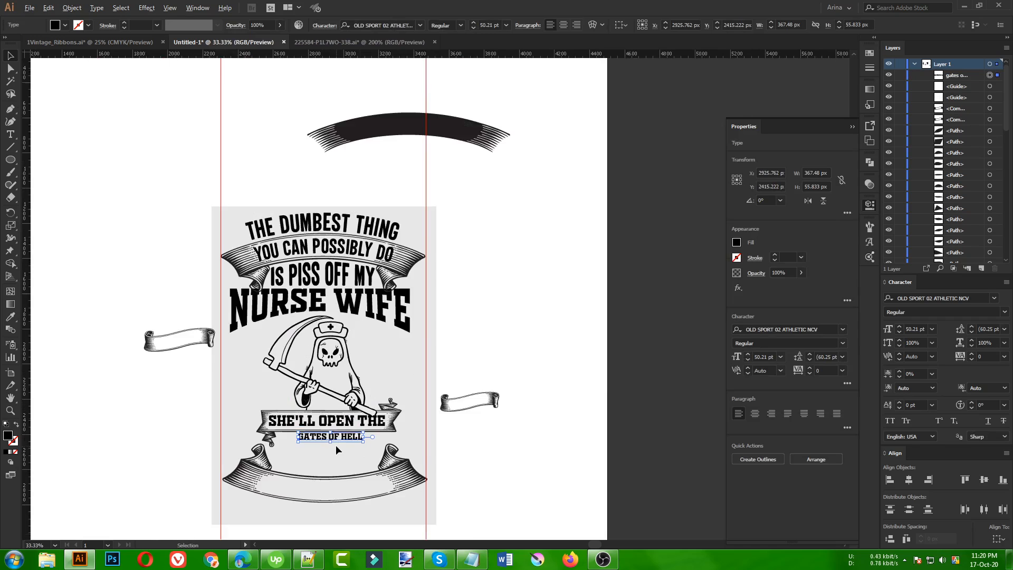
Step: Match "GATES OF HELL" to the type style of "YOU CAN POSSIBLY DO" with the Eyedropper and recentre it below the straight ribbon
{"action": "scroll", "coordinate": [464, 443], "scroll_direction": "down", "scroll_amount": 2}
{"action": "key", "text": "i"}
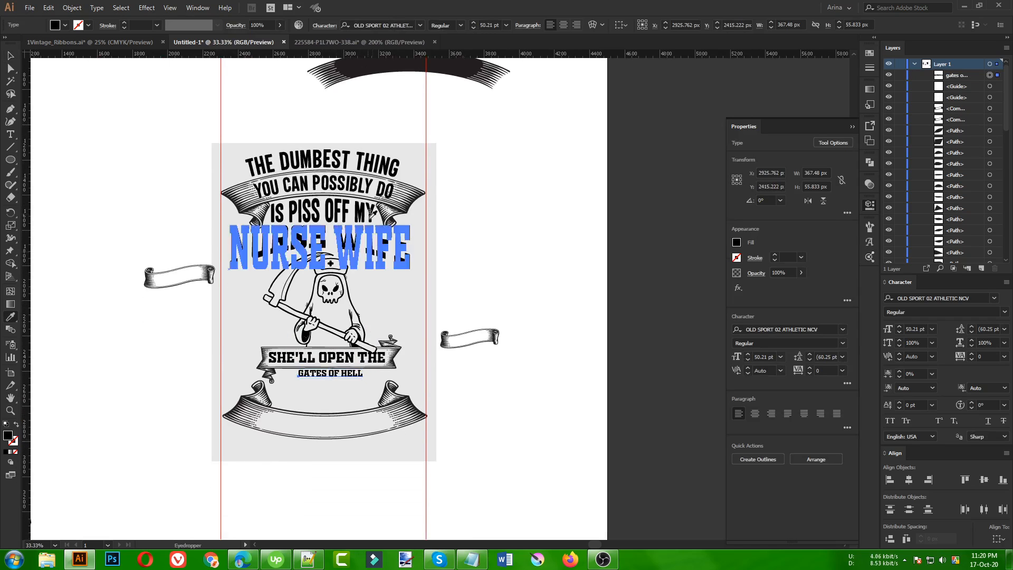
{"action": "left_click", "coordinate": [340, 188]}
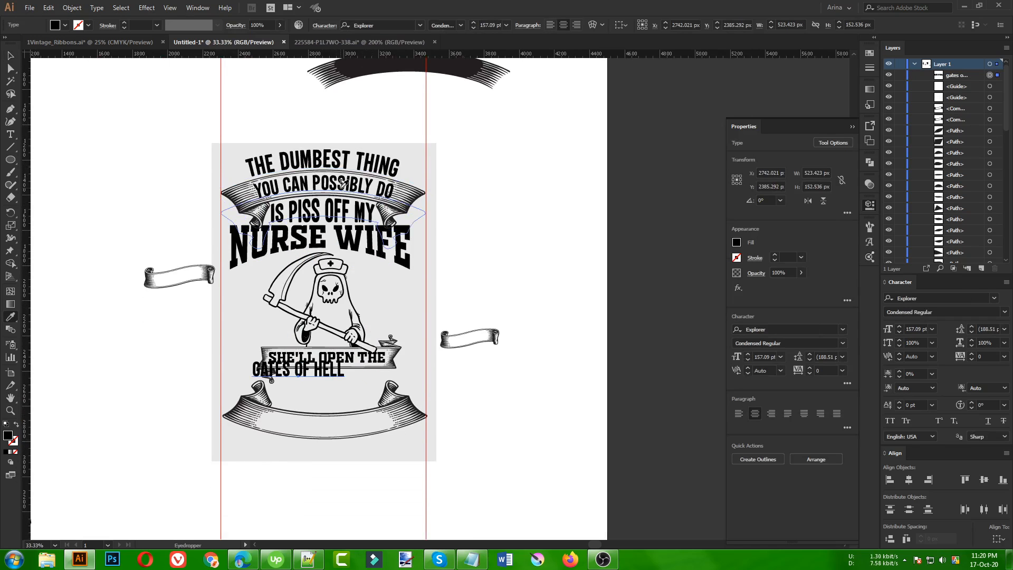
{"action": "key", "text": "v"}
{"action": "scroll", "coordinate": [316, 363], "scroll_direction": "up", "scroll_amount": 2}
{"action": "left_click_drag", "start_coordinate": [334, 389], "coordinate": [407, 402]}
{"action": "left_click", "coordinate": [509, 378]}
{"action": "scroll", "coordinate": [412, 288], "scroll_direction": "down", "scroll_amount": 2}
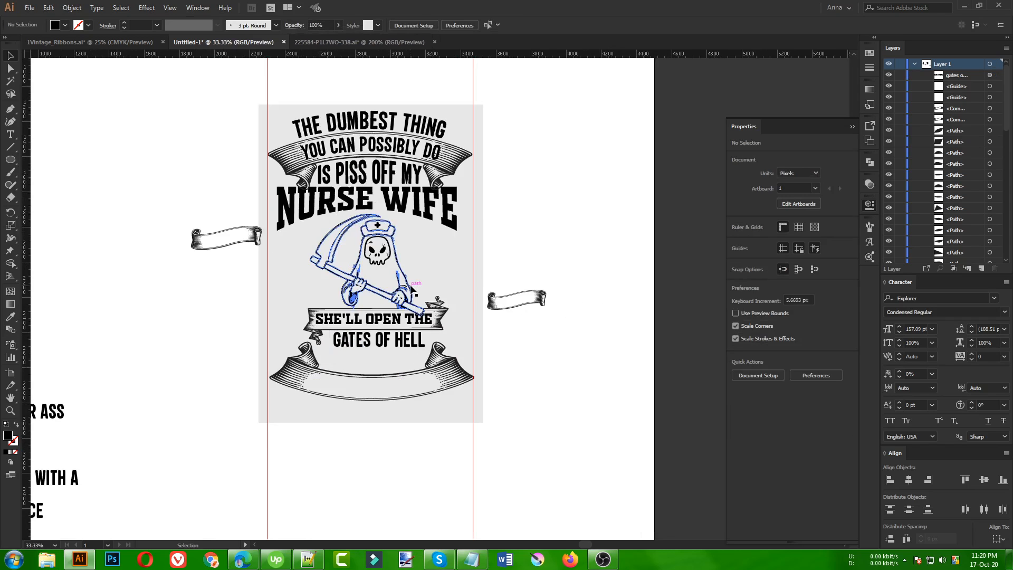
Step: Move the large curved ribbon below the grey background and place "AND ESCORT YOUR ASS" directly under "GATES OF HELL"
{"action": "scroll", "coordinate": [411, 289], "scroll_direction": "down", "scroll_amount": 1}
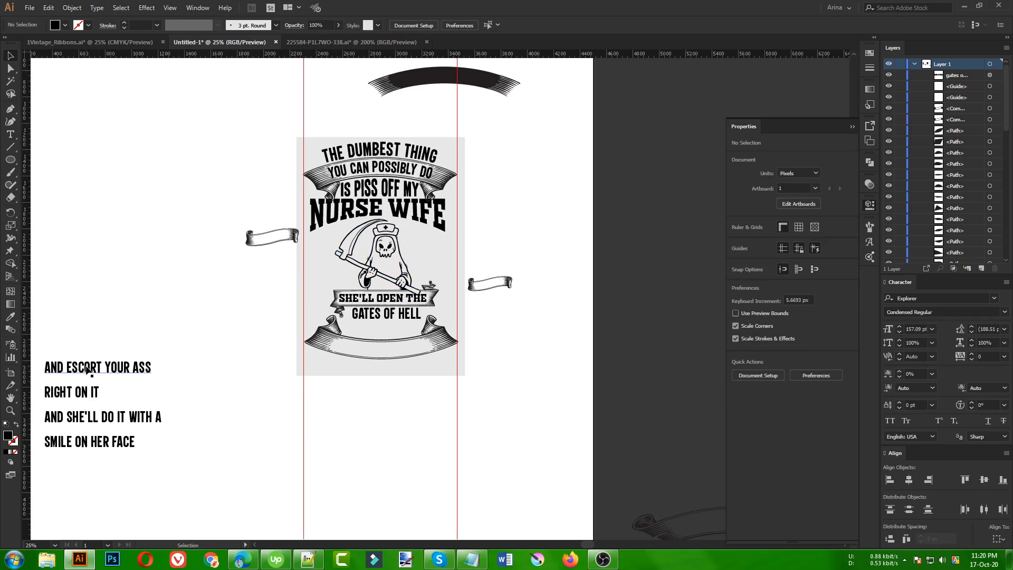
{"action": "left_click_drag", "start_coordinate": [89, 370], "coordinate": [214, 381]}
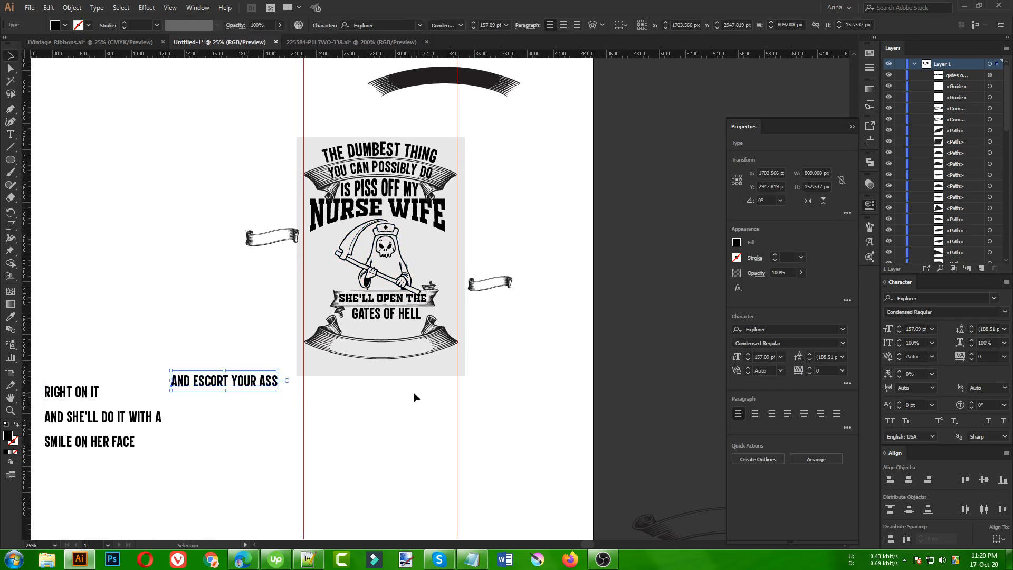
{"action": "left_click_drag", "start_coordinate": [436, 359], "coordinate": [425, 426]}
{"action": "left_click_drag", "start_coordinate": [254, 383], "coordinate": [413, 326]}
{"action": "scroll", "coordinate": [413, 327], "scroll_direction": "up", "scroll_amount": 1}
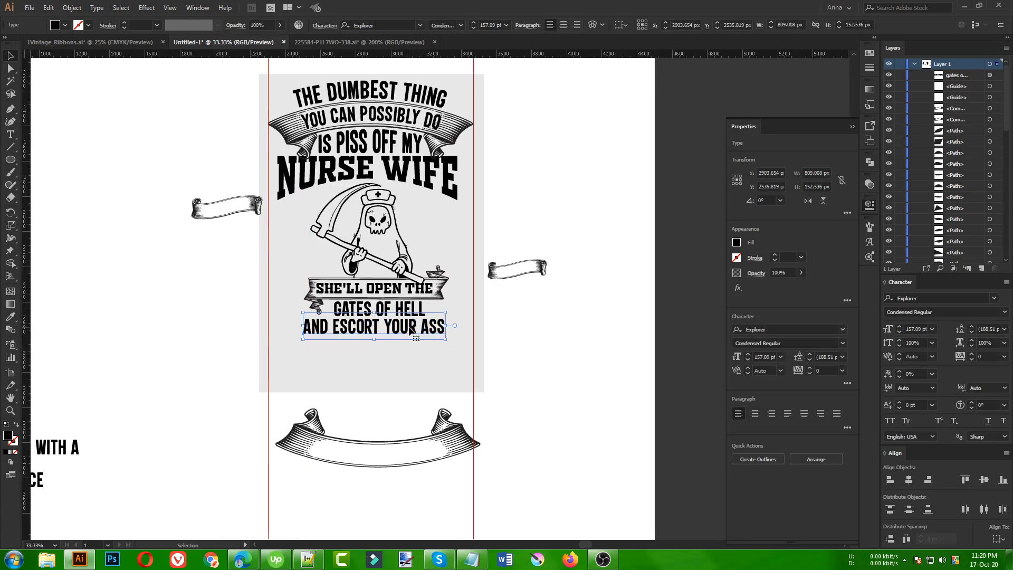
Step: Copy the arched ribbon with scrolled ends from the 1Vintage_Ribbons document into Untitled-1 and scale it to about 1168 px wide between the guides
{"action": "left_click", "coordinate": [117, 43]}
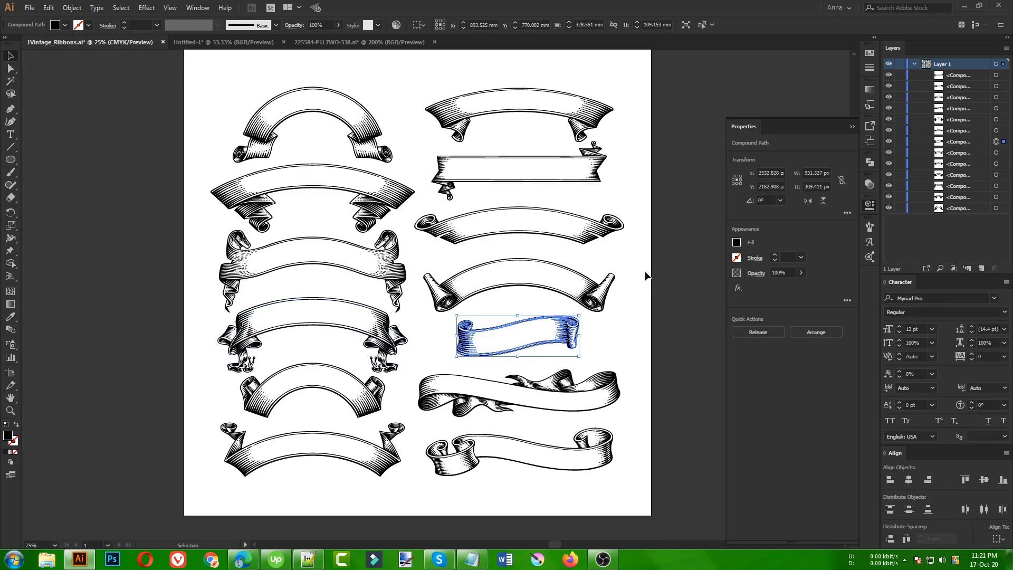
{"action": "left_click", "coordinate": [577, 242]}
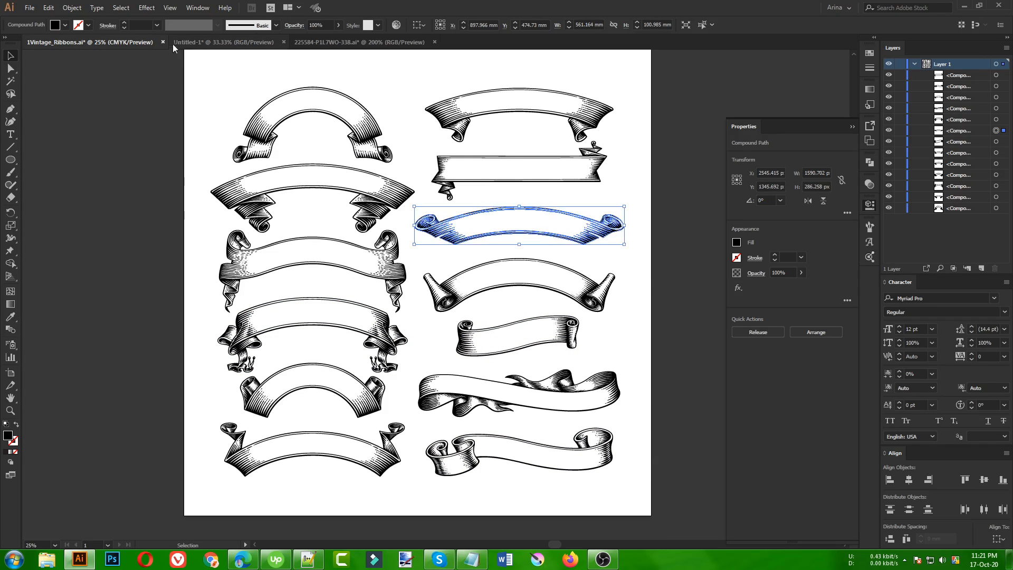
{"action": "left_click_drag", "start_coordinate": [238, 42], "coordinate": [441, 320]}
{"action": "left_click_drag", "start_coordinate": [527, 317], "coordinate": [474, 312]}
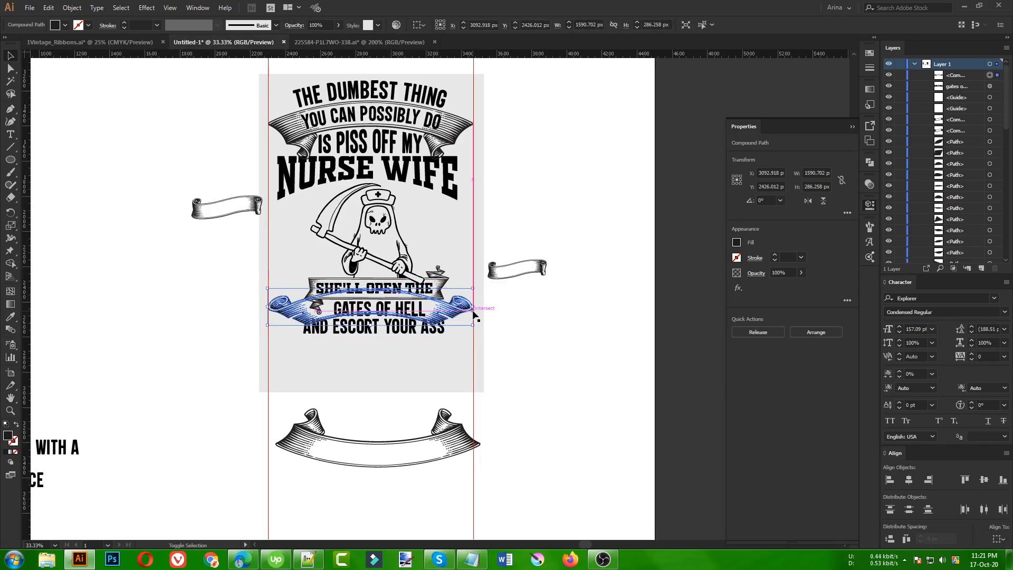
{"action": "scroll", "coordinate": [400, 323], "scroll_direction": "up", "scroll_amount": 1}
{"action": "left_click", "coordinate": [588, 474]}
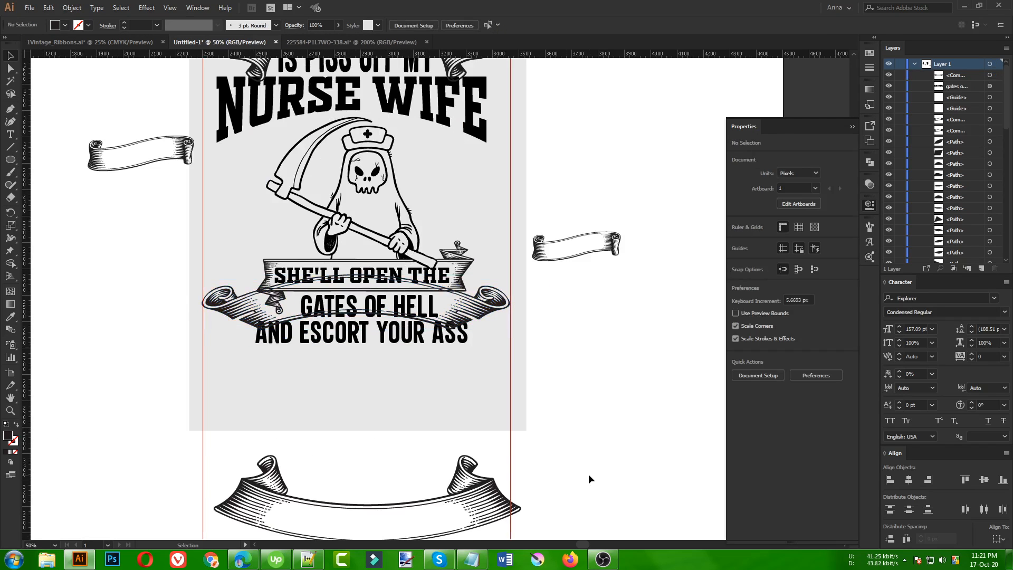
{"action": "scroll", "coordinate": [397, 297], "scroll_direction": "up", "scroll_amount": 2}
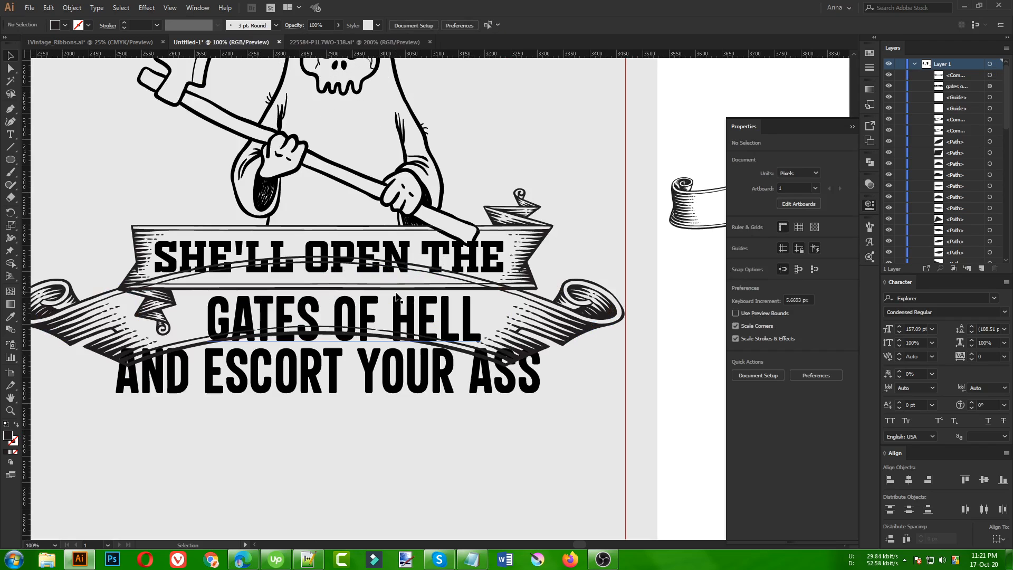
Step: Nudge the arched ribbon down beneath "SHE'LL OPEN THE", to a Y position of about 2460 px
{"action": "left_click", "coordinate": [568, 336]}
{"action": "scroll", "coordinate": [613, 339], "scroll_direction": "down", "scroll_amount": 1}
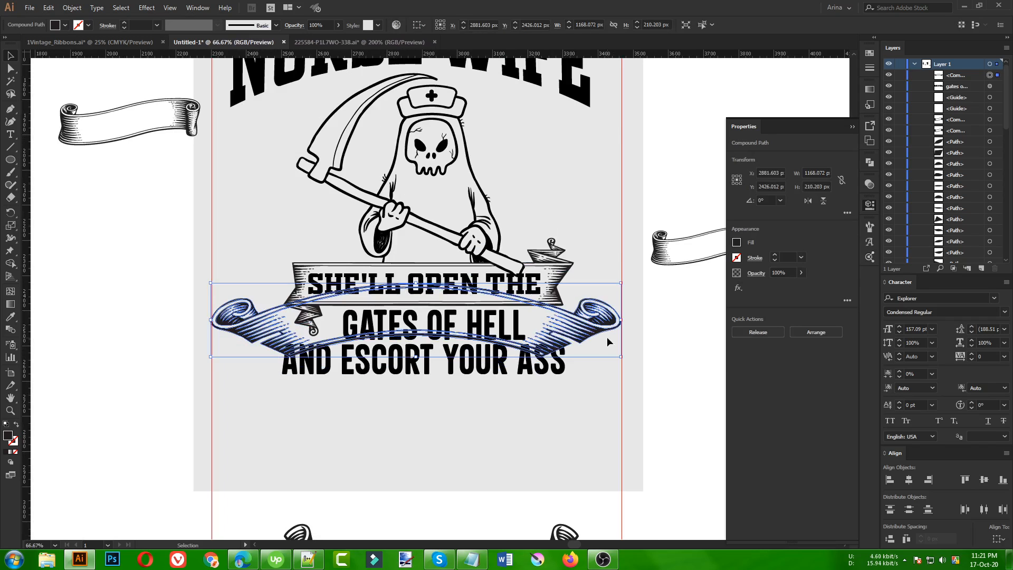
{"action": "key", "text": "Down"}
{"action": "key", "text": "Down"}
{"action": "key", "text": "Down"}
{"action": "key", "text": "Down"}
{"action": "key", "text": "Down"}
{"action": "key", "text": "Down"}
{"action": "key", "text": "Down"}
{"action": "key", "text": "Down"}
{"action": "key", "text": "Down"}
{"action": "key", "text": "Down"}
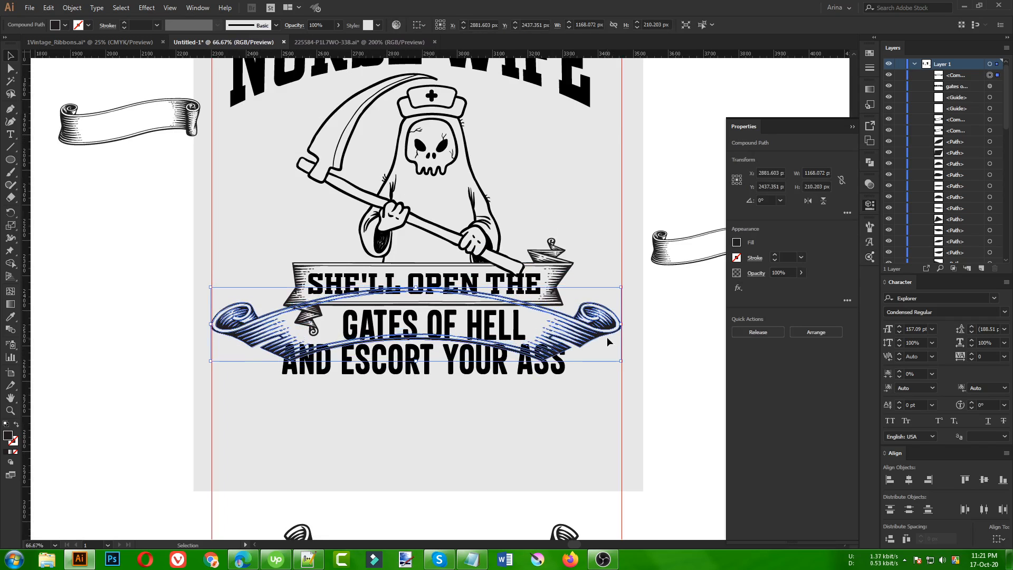
{"action": "key", "text": "Down"}
{"action": "key", "text": "Down"}
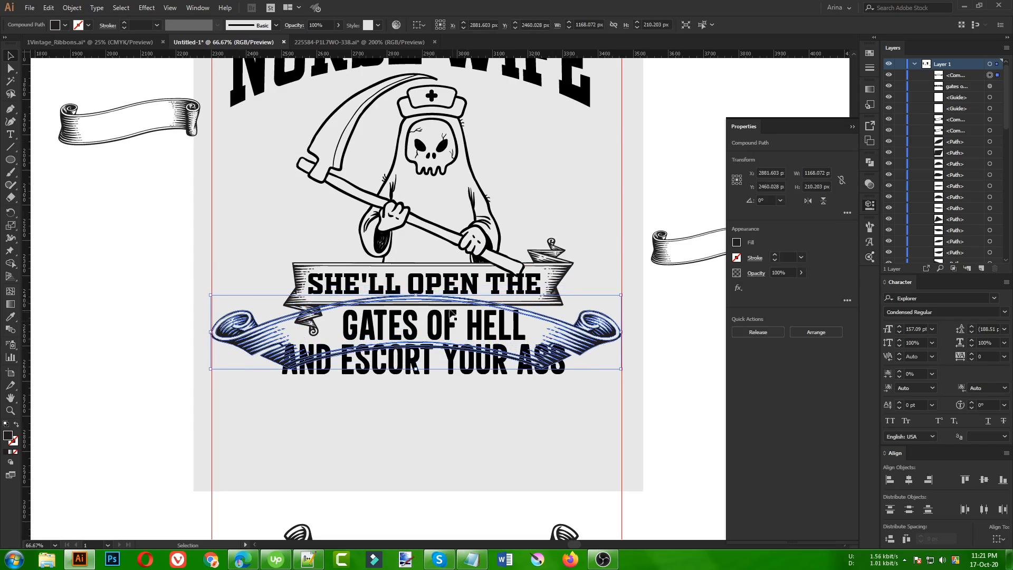
Step: Move "GATES OF HELL" down to the lower part of the grey area and scale the arched ribbon to about 905 px wide
{"action": "left_click_drag", "start_coordinate": [480, 327], "coordinate": [468, 460]}
{"action": "left_click", "coordinate": [607, 344]}
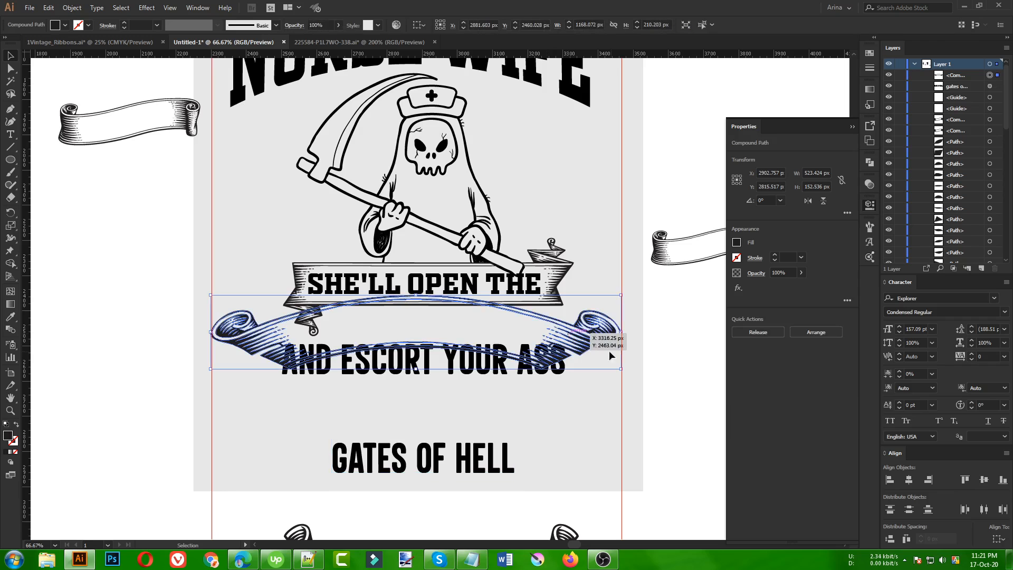
{"action": "left_click_drag", "start_coordinate": [623, 334], "coordinate": [574, 337]}
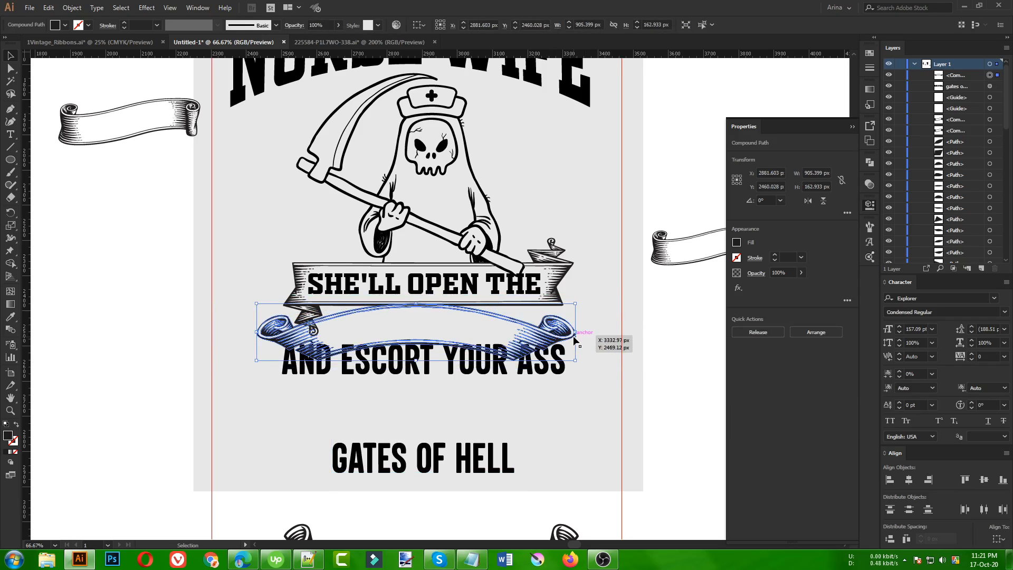
Step: Nudge the arched ribbon up and to the right, to about X 2899 px and Y 2449 px, under the straight ribbon
{"action": "key", "text": "Up"}
{"action": "key", "text": "Up"}
{"action": "key", "text": "Up"}
{"action": "key", "text": "Up"}
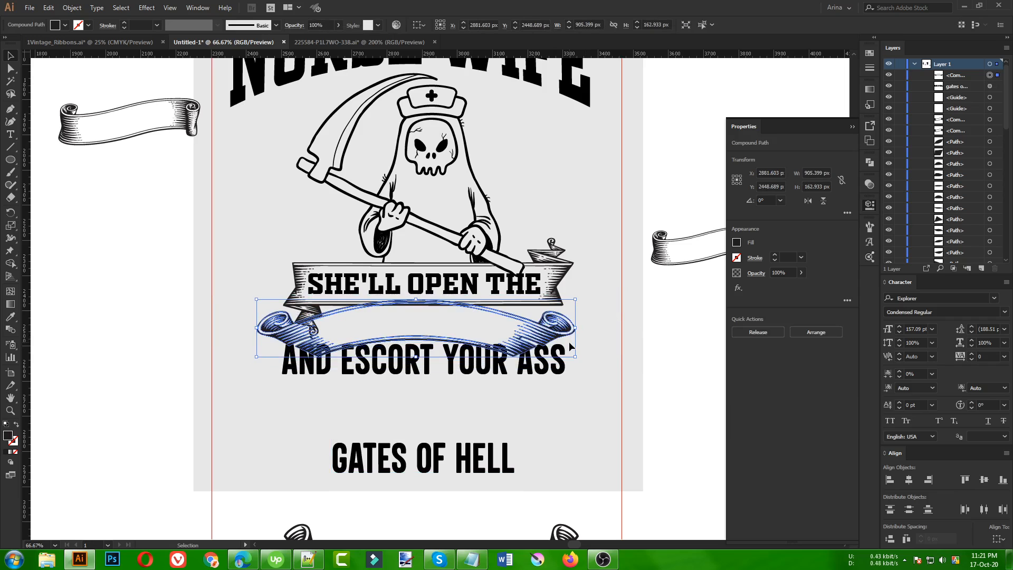
{"action": "key", "text": "Right"}
{"action": "key", "text": "Right"}
{"action": "key", "text": "Right"}
{"action": "key", "text": "Right"}
{"action": "key", "text": "Right"}
{"action": "key", "text": "Right"}
Step: Group the reaper, the straight ribbon and "SHE'LL OPEN THE", and align the group's horizontal centre with the arched ribbon
{"action": "left_click", "coordinate": [504, 290]}
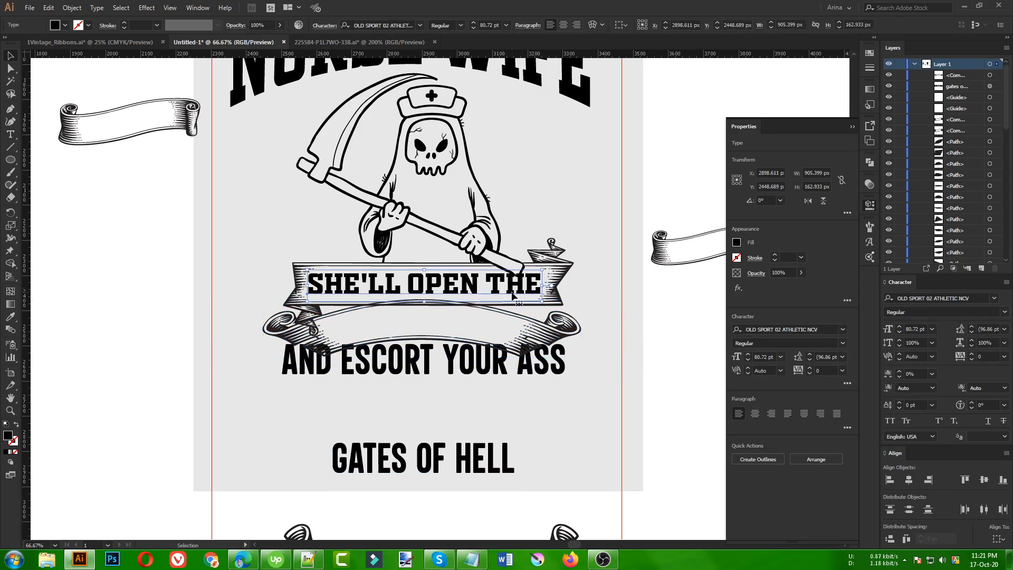
{"action": "left_click", "coordinate": [496, 240], "text": "shift"}
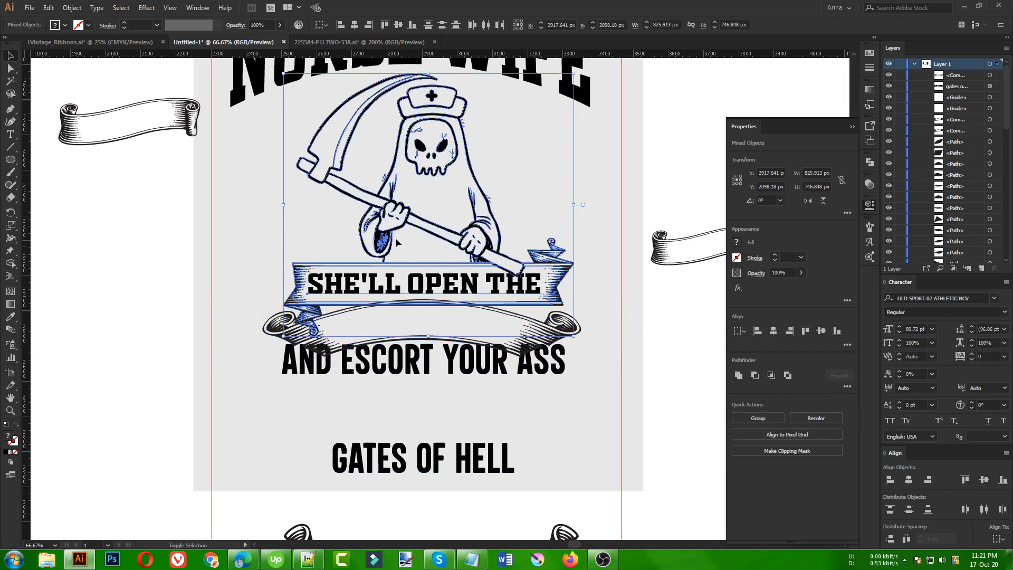
{"action": "key", "text": "a"}
{"action": "key", "text": "ctrl+g"}
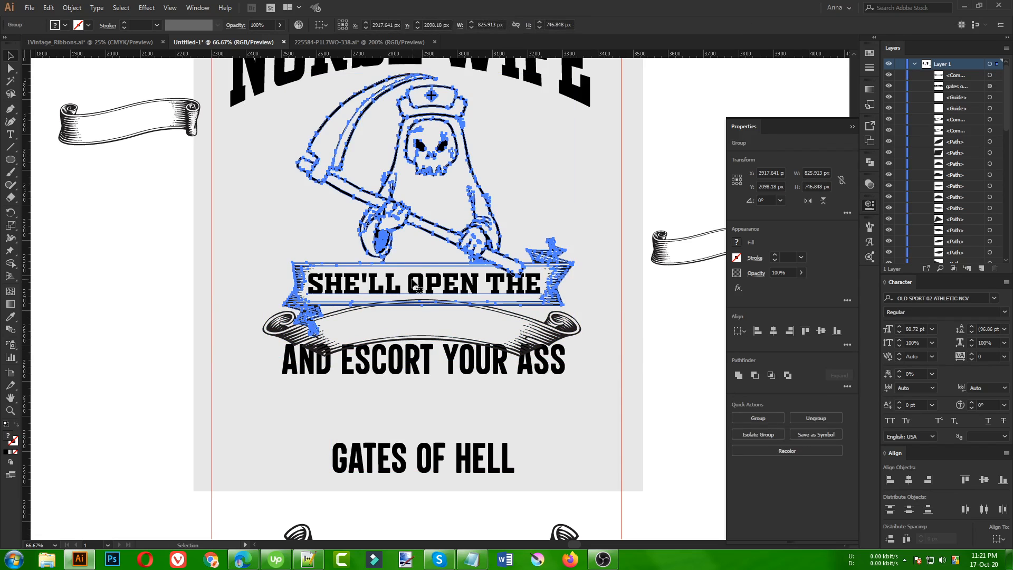
{"action": "key", "text": "v"}
{"action": "left_click", "coordinate": [445, 328], "text": "shift"}
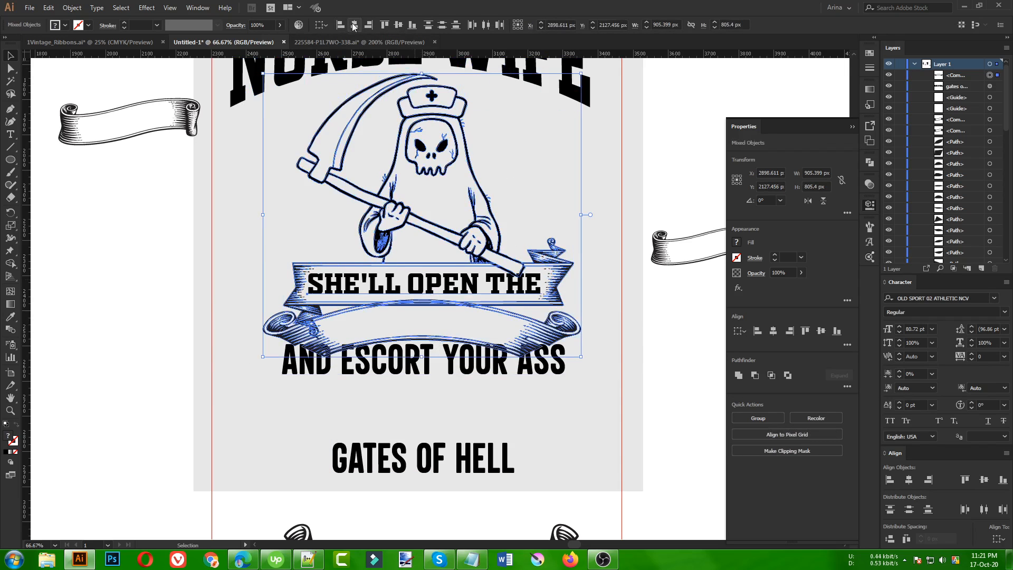
{"action": "left_click", "coordinate": [353, 25]}
{"action": "left_click", "coordinate": [244, 239]}
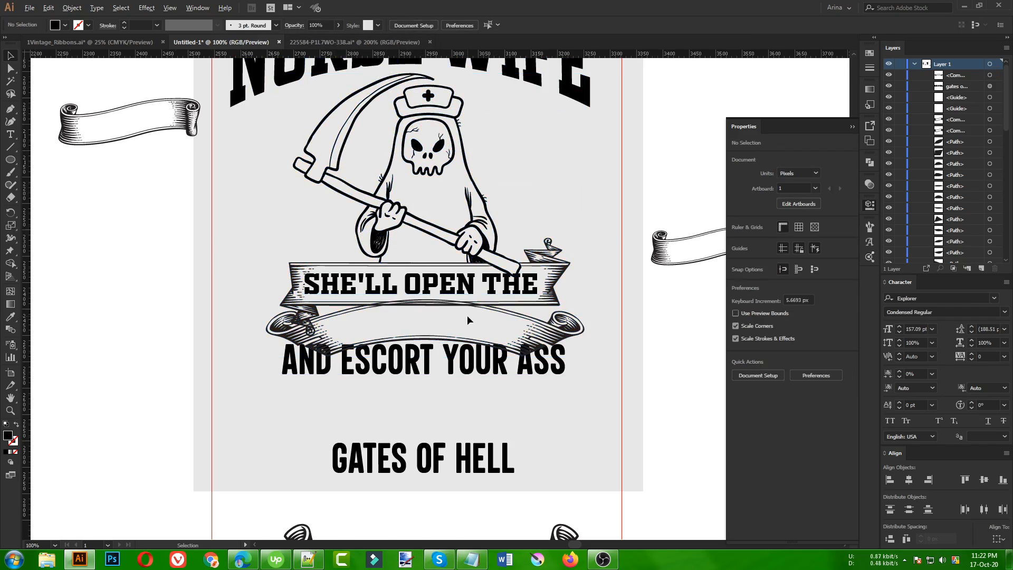
Step: Move "GATES OF HELL" up onto the arched ribbon and set its font size to 120 pt
{"action": "scroll", "coordinate": [467, 315], "scroll_direction": "up", "scroll_amount": 1}
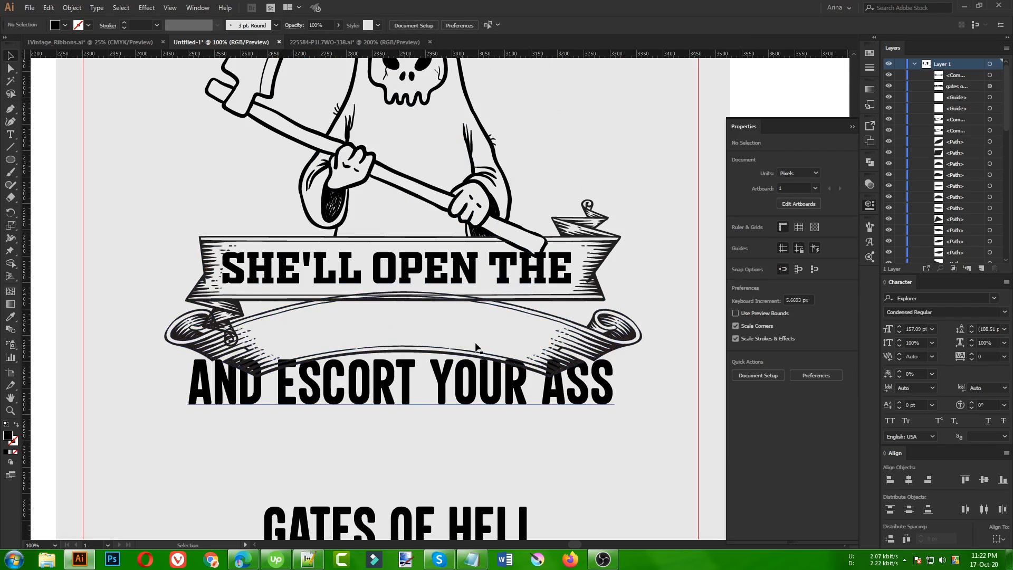
{"action": "scroll", "coordinate": [380, 385], "scroll_direction": "down", "scroll_amount": 1}
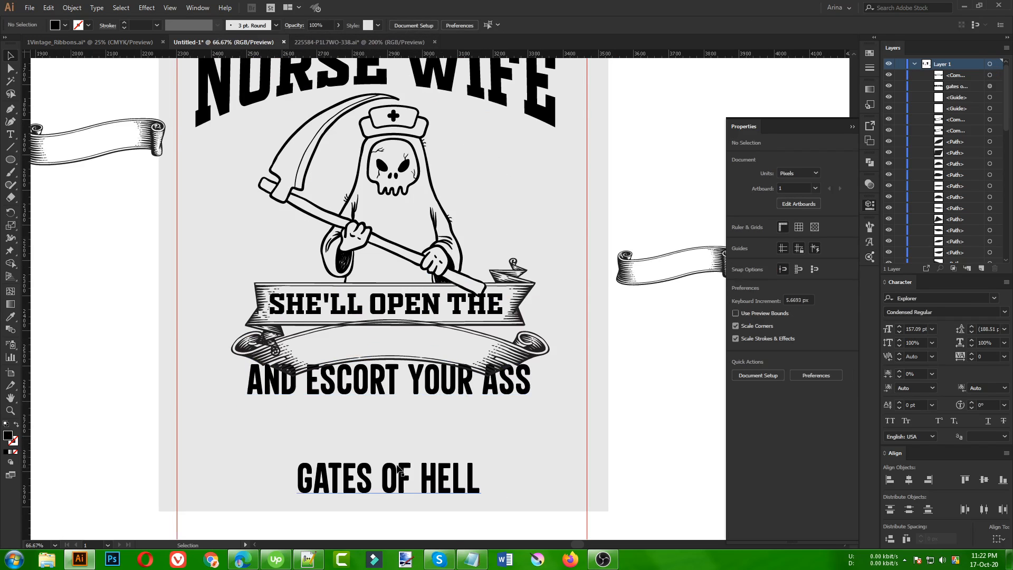
{"action": "left_click_drag", "start_coordinate": [399, 472], "coordinate": [400, 442]}
{"action": "left_click_drag", "start_coordinate": [486, 420], "coordinate": [492, 406]}
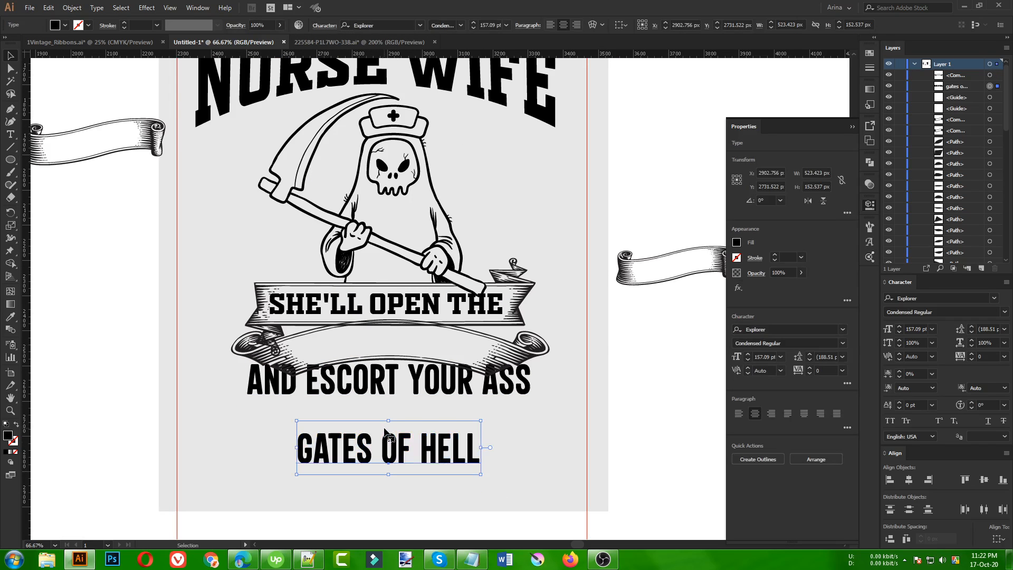
{"action": "left_click", "coordinate": [392, 453]}
{"action": "scroll", "coordinate": [397, 447], "scroll_direction": "up", "scroll_amount": 1}
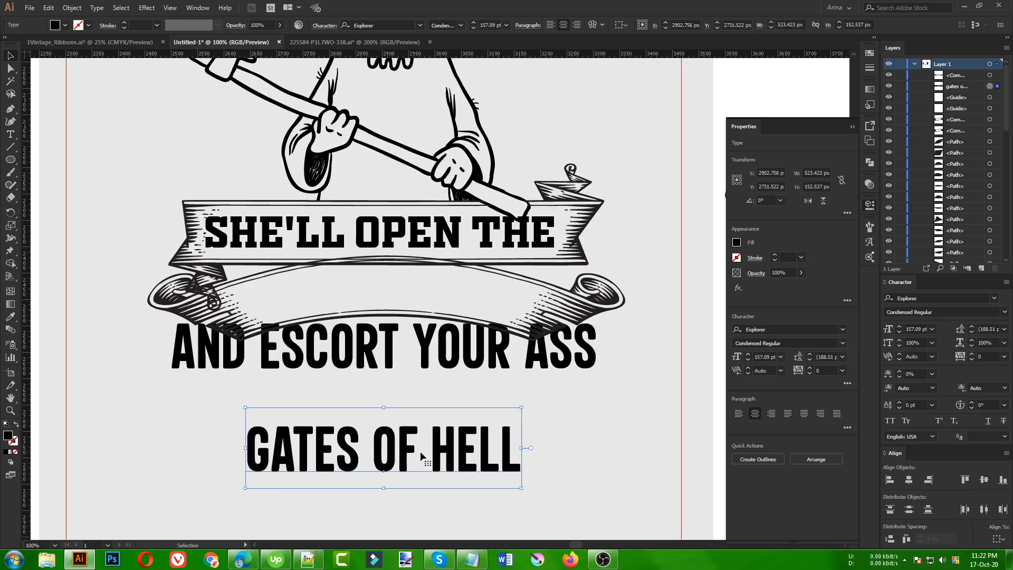
{"action": "left_click_drag", "start_coordinate": [421, 456], "coordinate": [437, 296]}
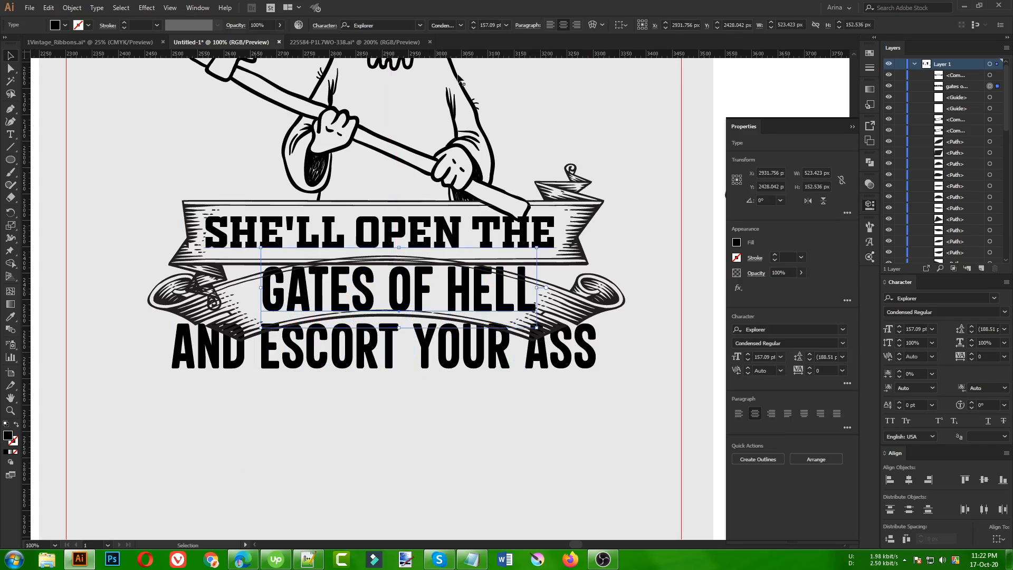
{"action": "scroll", "coordinate": [493, 25], "scroll_direction": "down", "scroll_amount": 2}
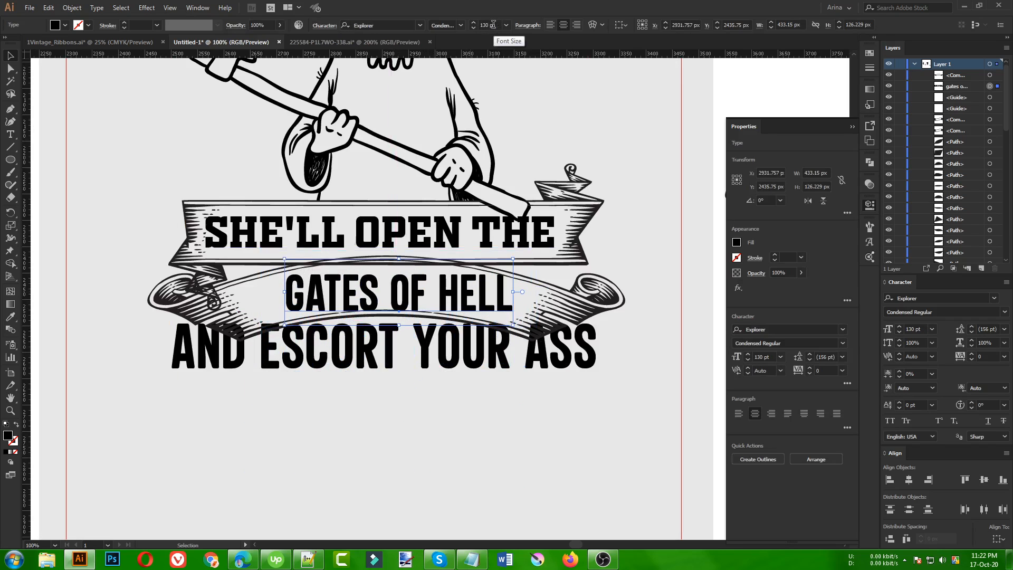
Step: Apply an Arc warp effect to "GATES OF HELL" with a horizontal bend of 10%
{"action": "left_click", "coordinate": [145, 8]}
{"action": "mouse_move", "coordinate": [243, 149]}
{"action": "left_click", "coordinate": [278, 151]}
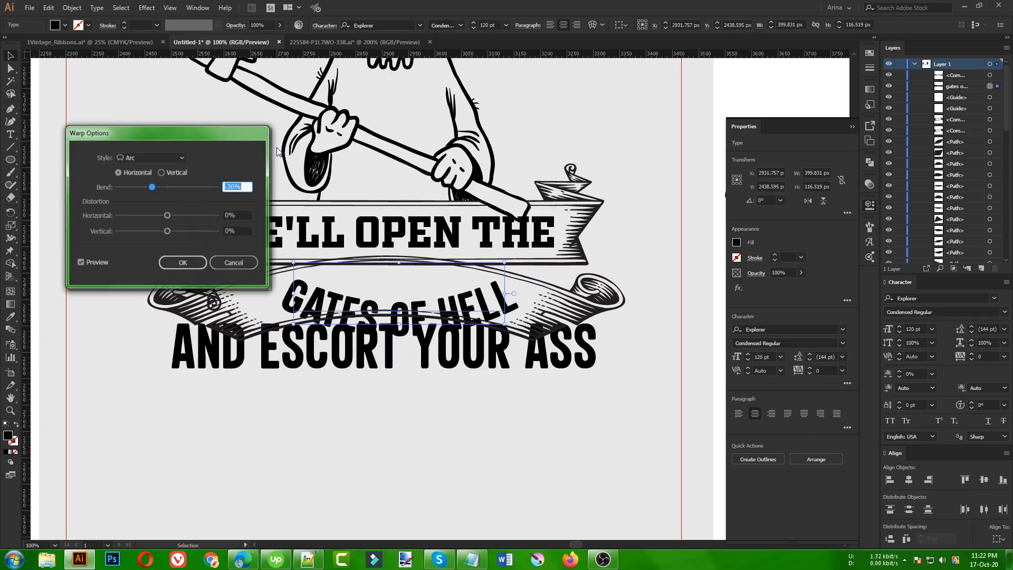
{"action": "type", "text": "0"}
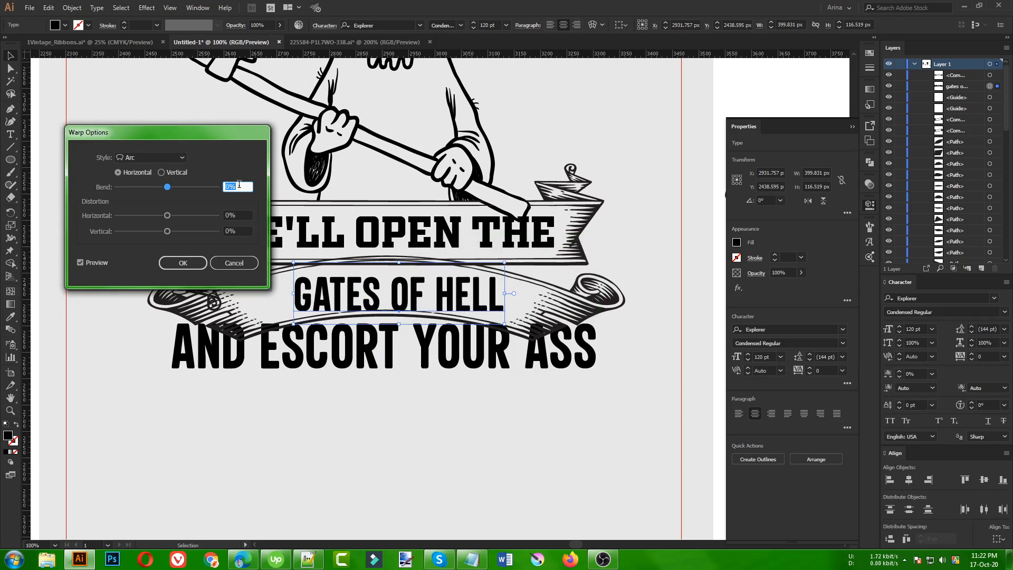
{"action": "key", "text": "shift+Up"}
{"action": "key", "text": "shift+Up"}
{"action": "key", "text": "shift+Down"}
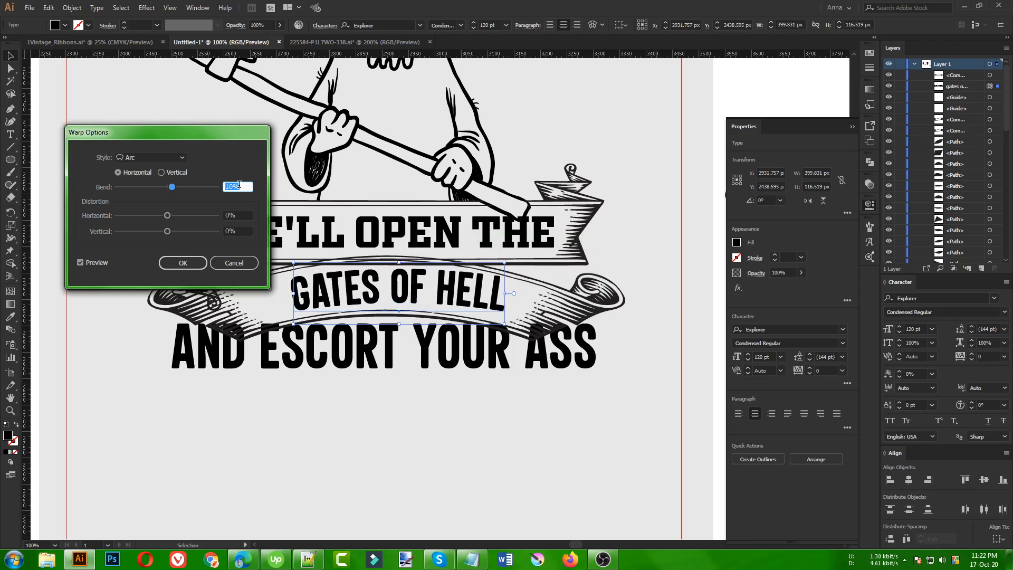
{"action": "left_click", "coordinate": [198, 258]}
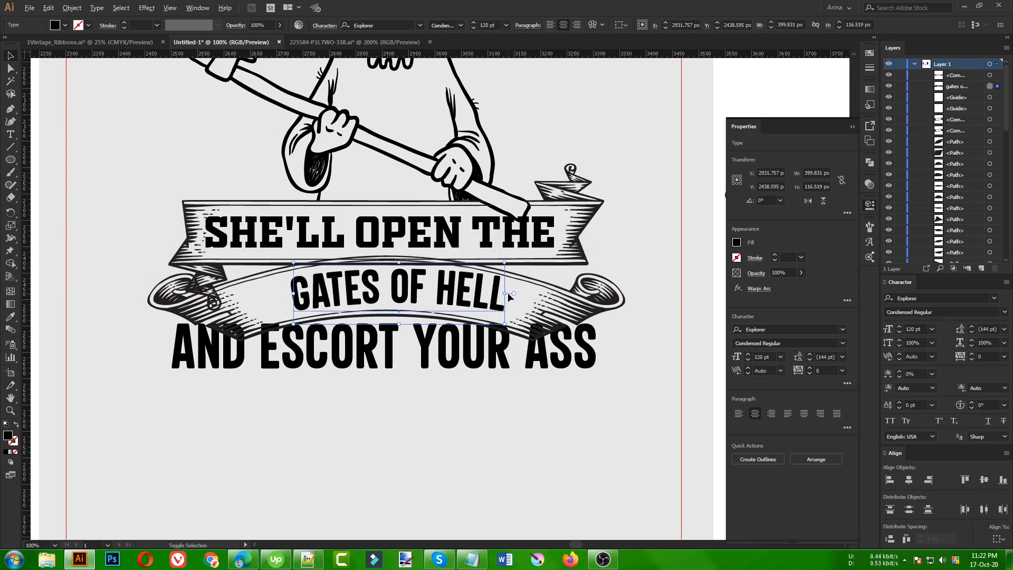
Step: Scale "GATES OF HELL" to about 477 px wide and nudge it to about X 2915 px, Y 2444 px within the arched ribbon
{"action": "left_click_drag", "start_coordinate": [508, 293], "coordinate": [531, 297]}
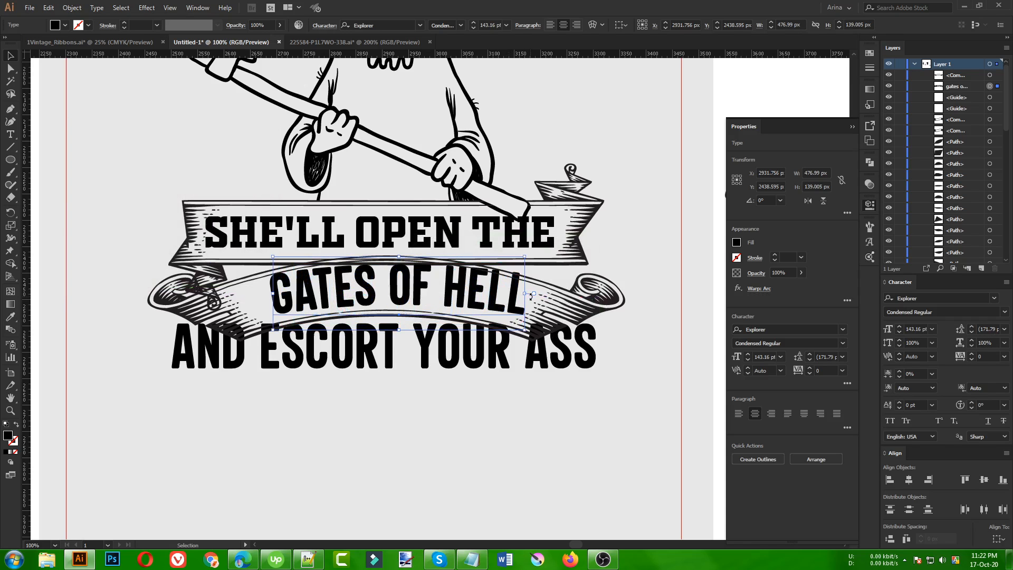
{"action": "key", "text": "Down"}
{"action": "key", "text": "Left"}
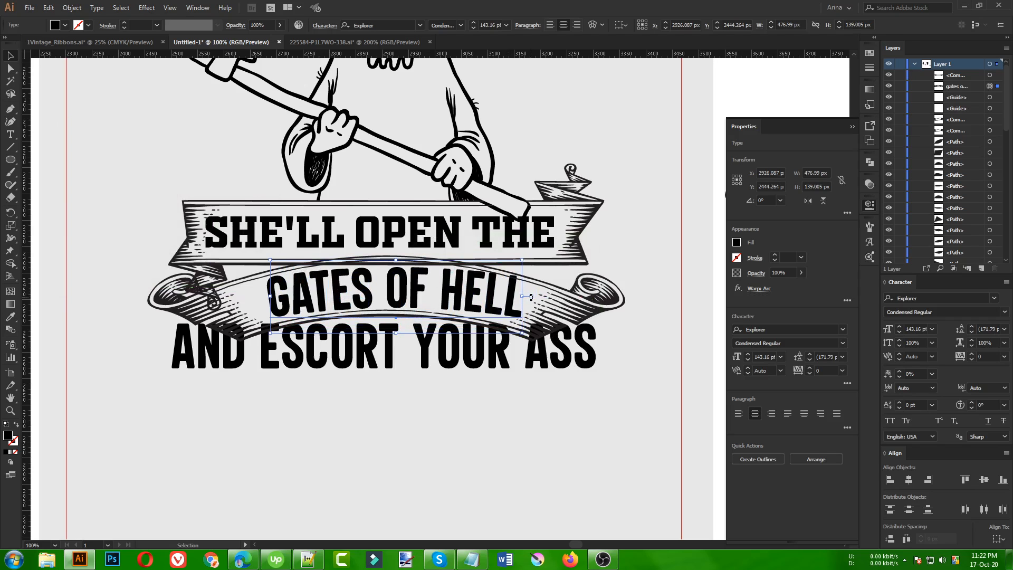
{"action": "key", "text": "Left"}
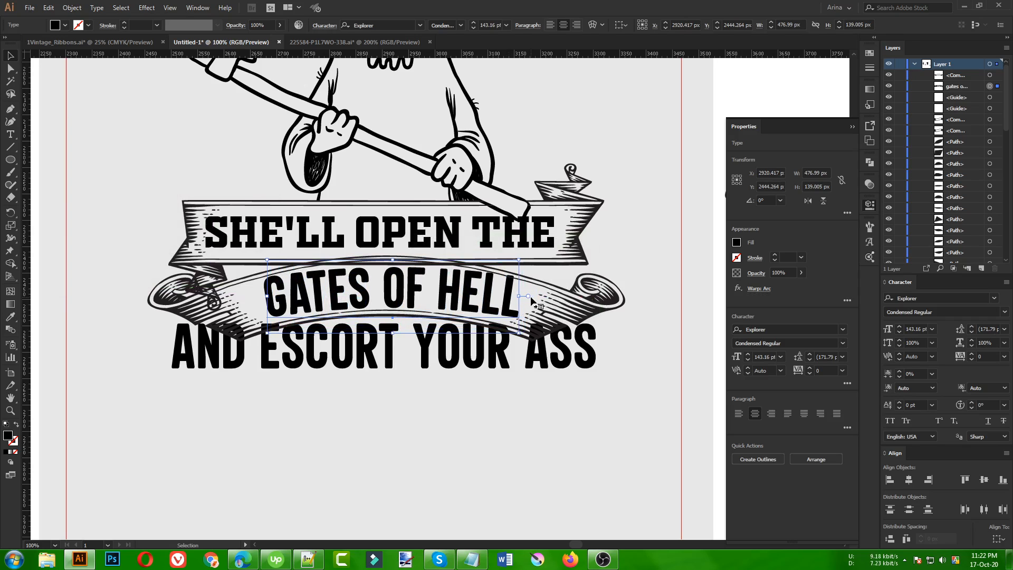
{"action": "key", "text": "Down"}
{"action": "key", "text": "Left"}
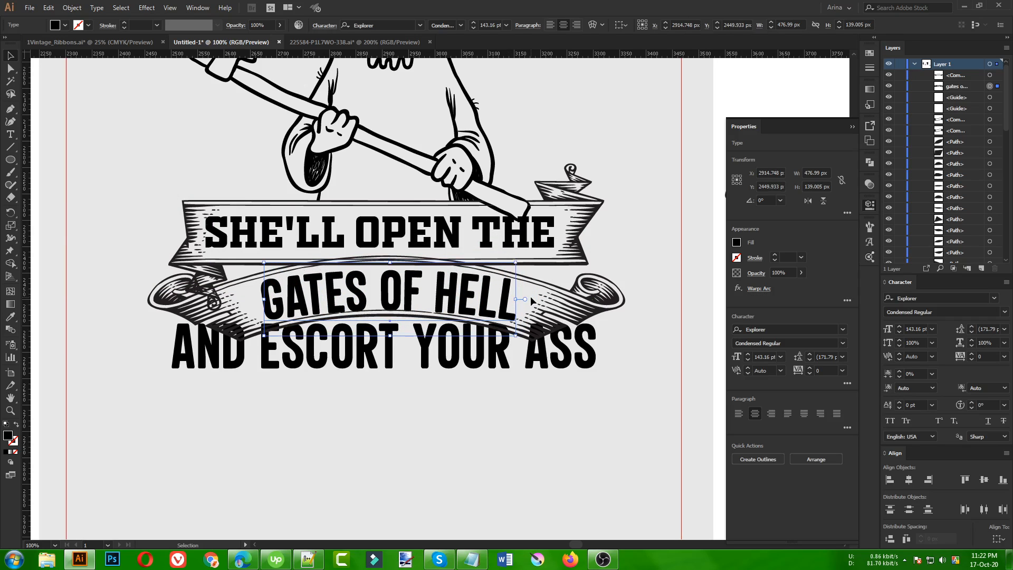
{"action": "key", "text": "Up"}
{"action": "left_click", "coordinate": [496, 441]}
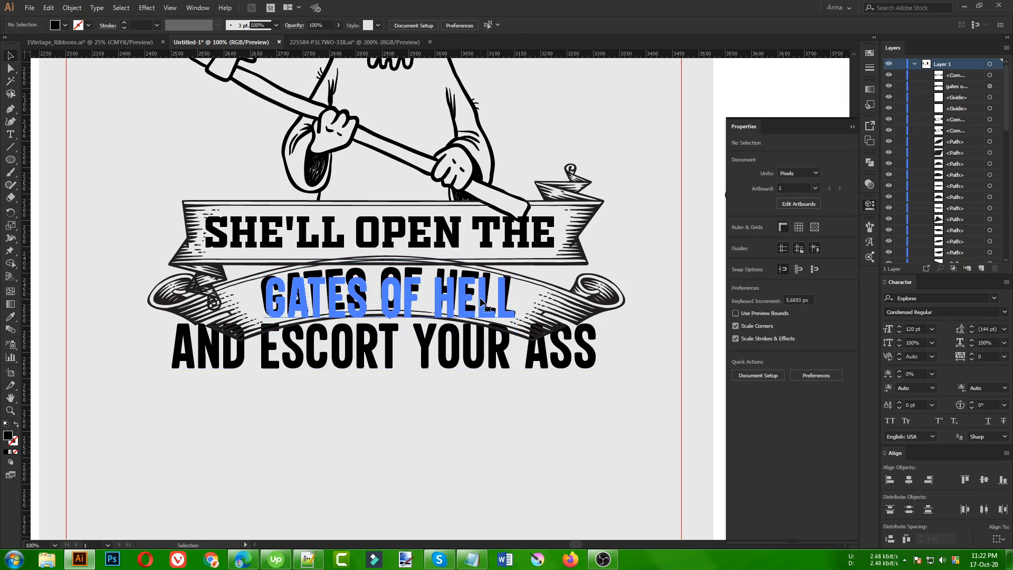
Step: Set the Arc warp bend of "GATES OF HELL" to 15% and nudge the text down to about Y 2450 px
{"action": "left_click", "coordinate": [758, 290]}
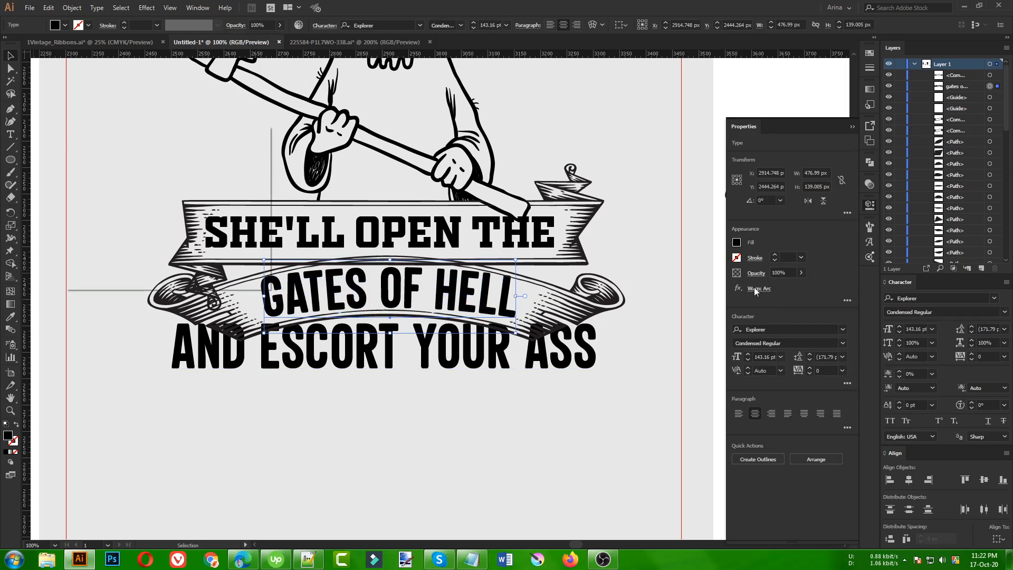
{"action": "key", "text": "shift+Up"}
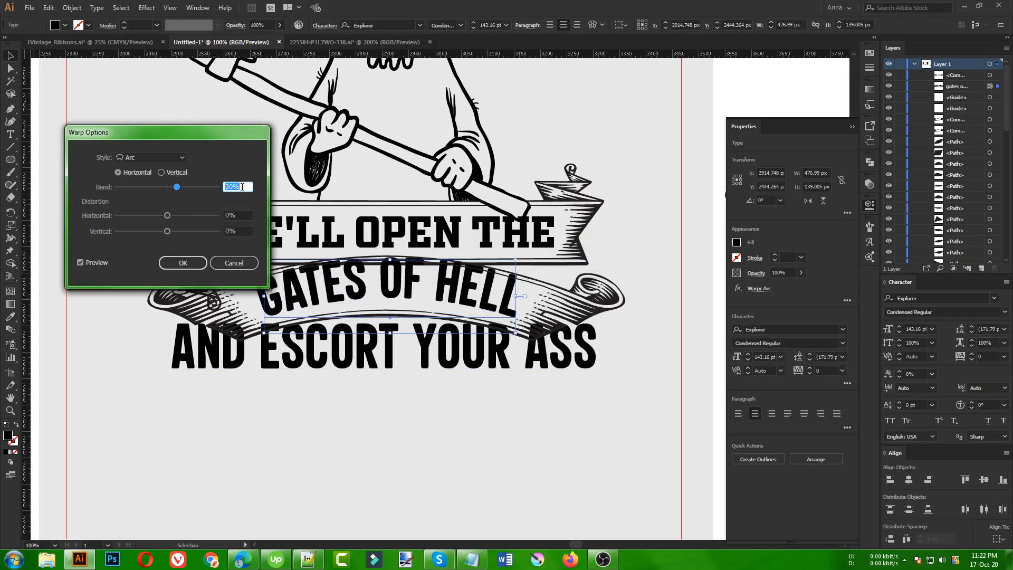
{"action": "key", "text": "Down"}
{"action": "key", "text": "Down"}
{"action": "key", "text": "Down"}
{"action": "key", "text": "Down"}
{"action": "key", "text": "Down"}
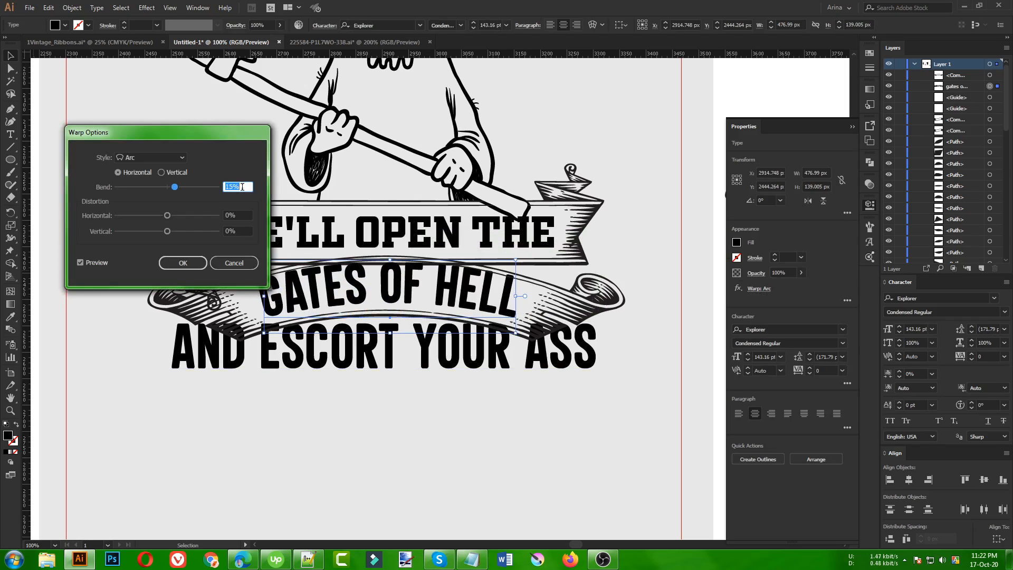
{"action": "left_click", "coordinate": [185, 264]}
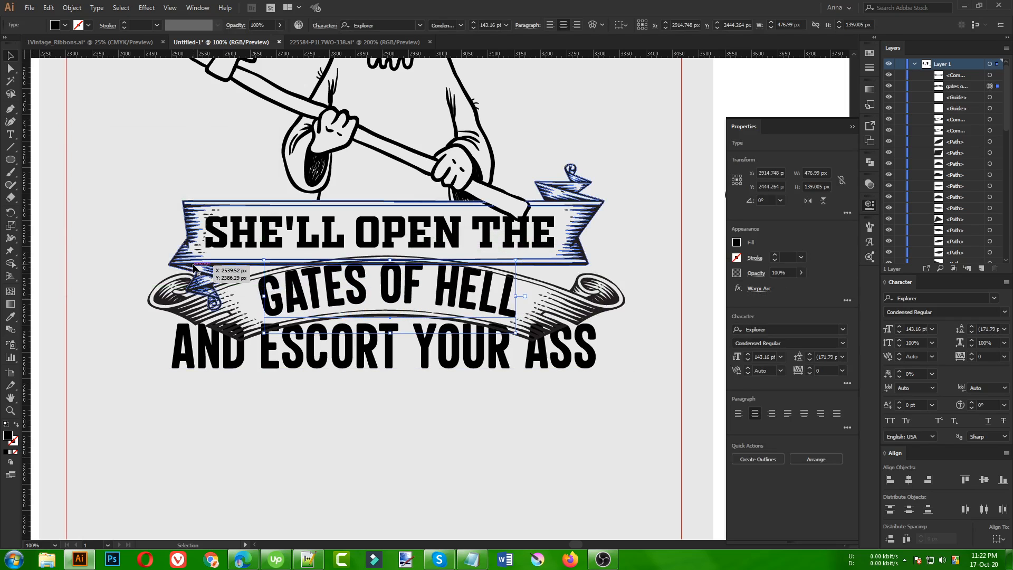
{"action": "key", "text": "Down"}
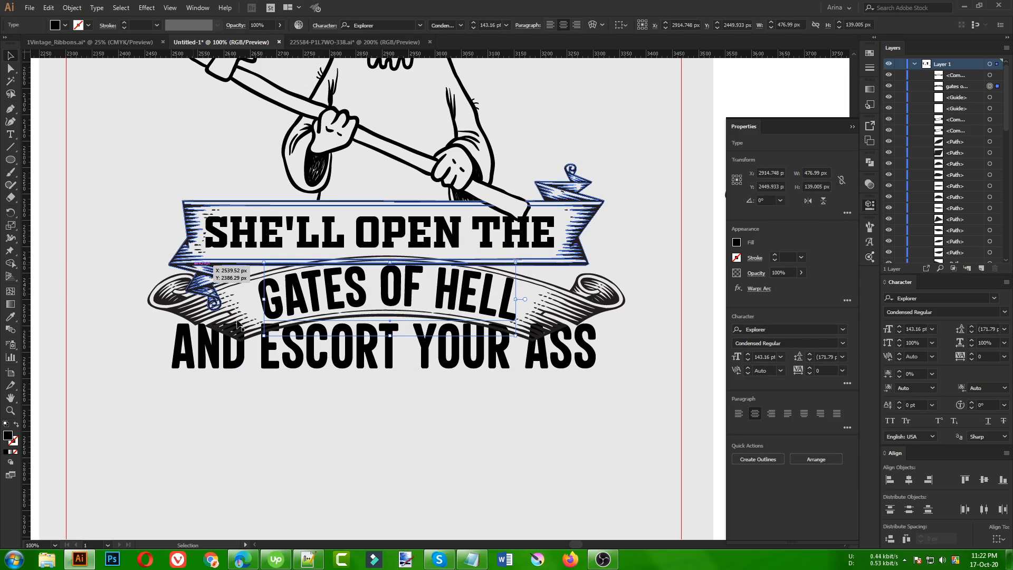
{"action": "left_click", "coordinate": [446, 415]}
Step: Select the reaper and straight ribbon group and erase the ribbon's lower edge where it crosses the middle of the arched ribbon
{"action": "scroll", "coordinate": [396, 231], "scroll_direction": "up", "scroll_amount": 2}
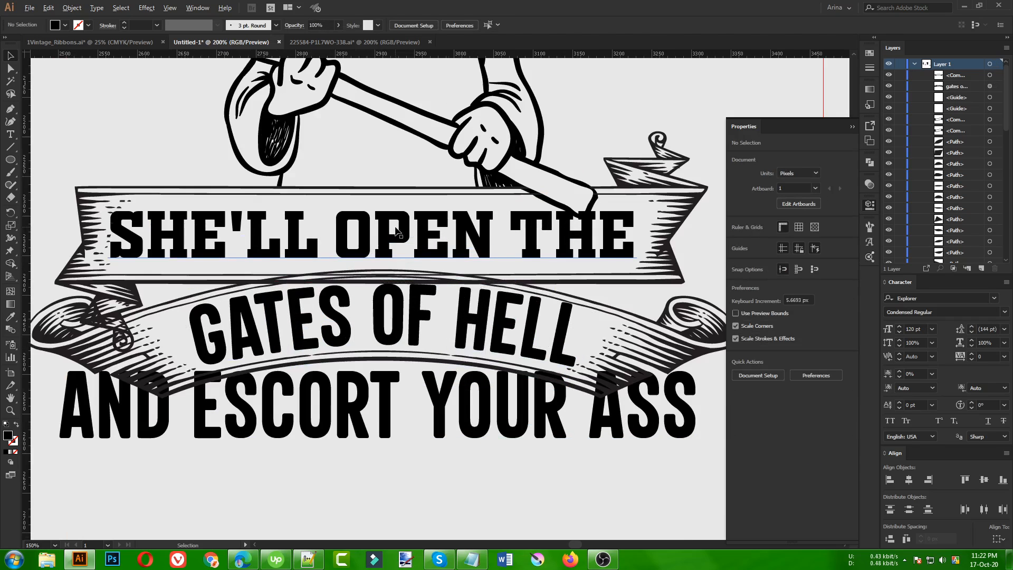
{"action": "left_click", "coordinate": [135, 306]}
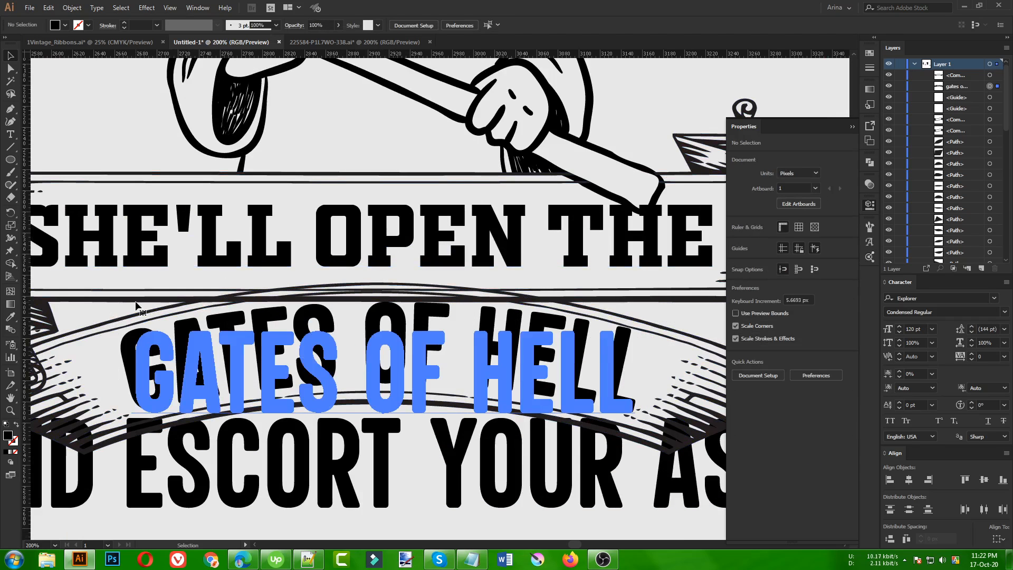
{"action": "left_click", "coordinate": [91, 304]}
{"action": "left_click", "coordinate": [434, 311]}
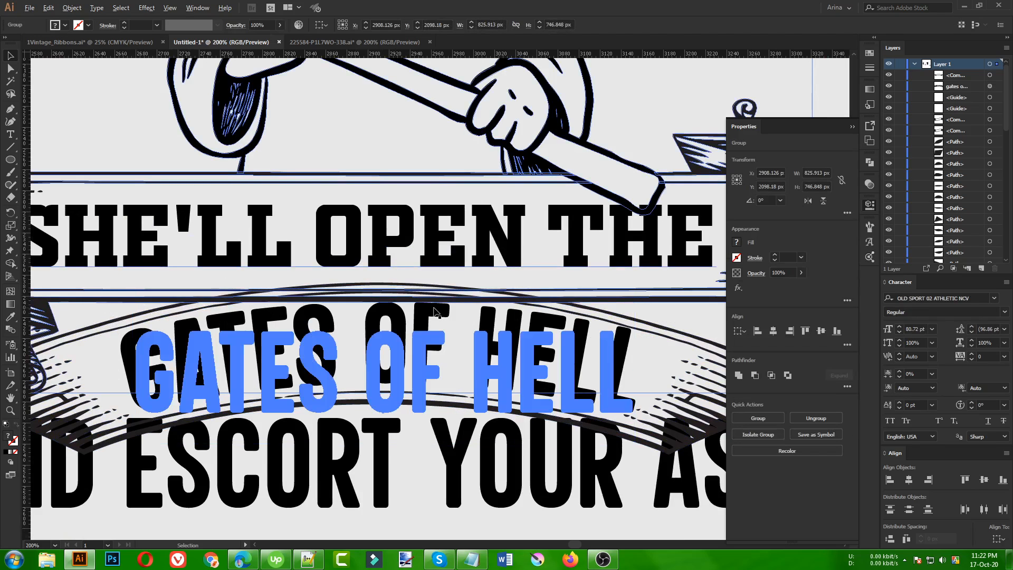
{"action": "scroll", "coordinate": [395, 309], "scroll_direction": "down", "scroll_amount": 1}
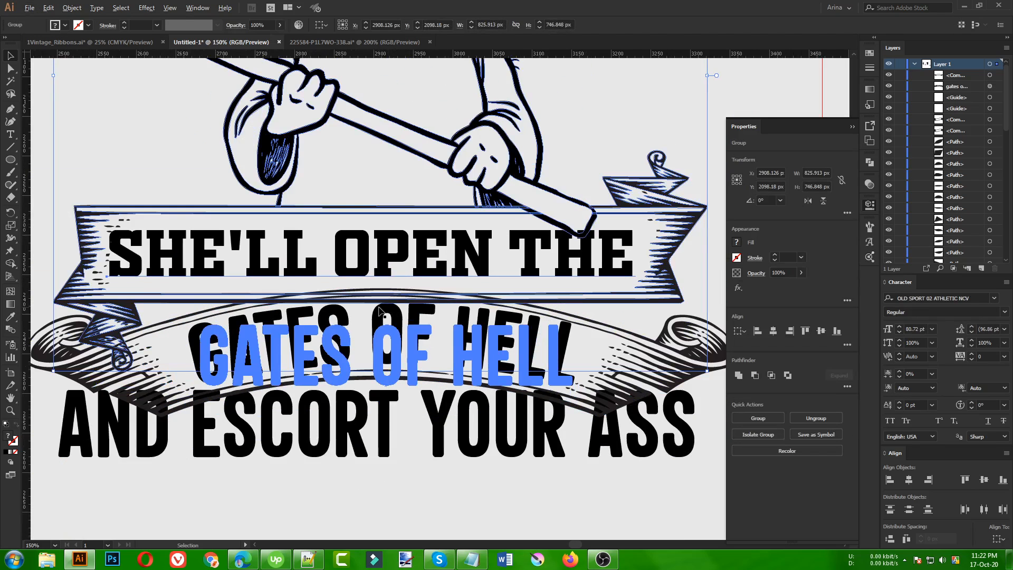
{"action": "scroll", "coordinate": [379, 310], "scroll_direction": "up", "scroll_amount": 1}
{"action": "key", "text": "shift+e"}
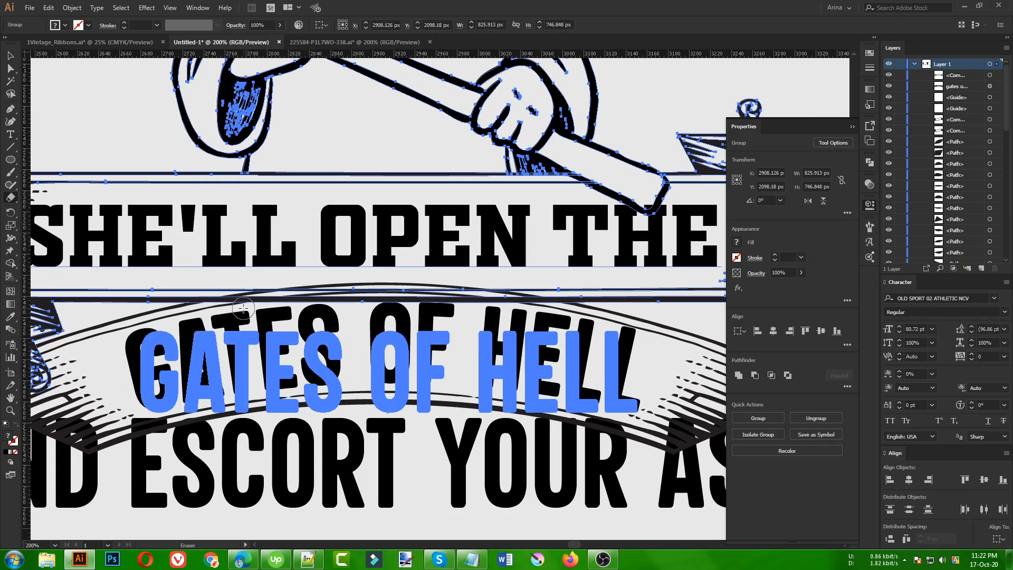
{"action": "mouse_move", "coordinate": [243, 309]}
{"action": "left_mouse_down"}
{"action": "mouse_move", "coordinate": [441, 296]}
{"action": "mouse_move", "coordinate": [552, 321]}
{"action": "left_mouse_up"}
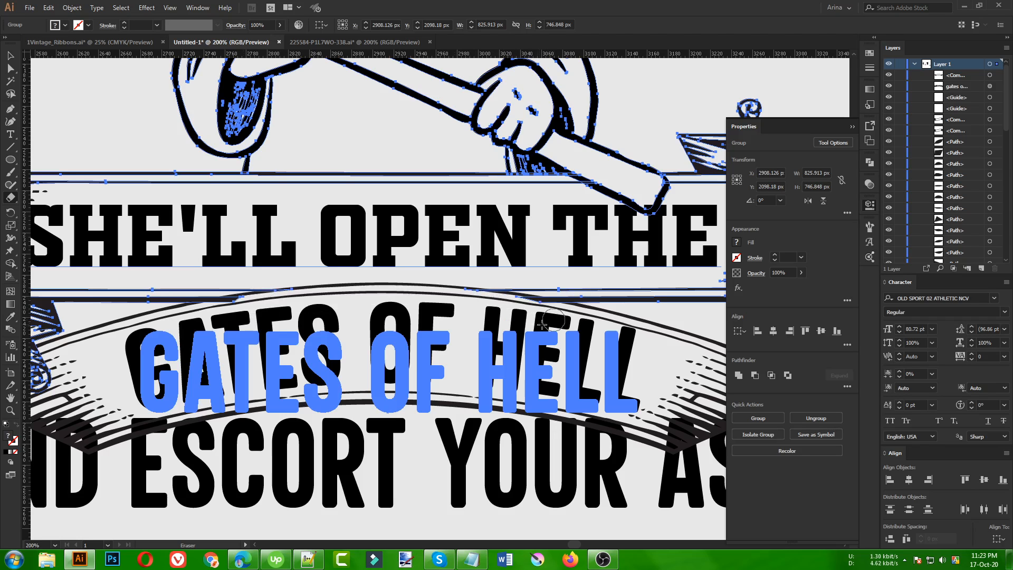
Step: Erase the leftover ends of the straight ribbon's lower edge where they overlap the left half of the arched ribbon's top edge
{"action": "scroll", "coordinate": [257, 309], "scroll_direction": "up", "scroll_amount": 3}
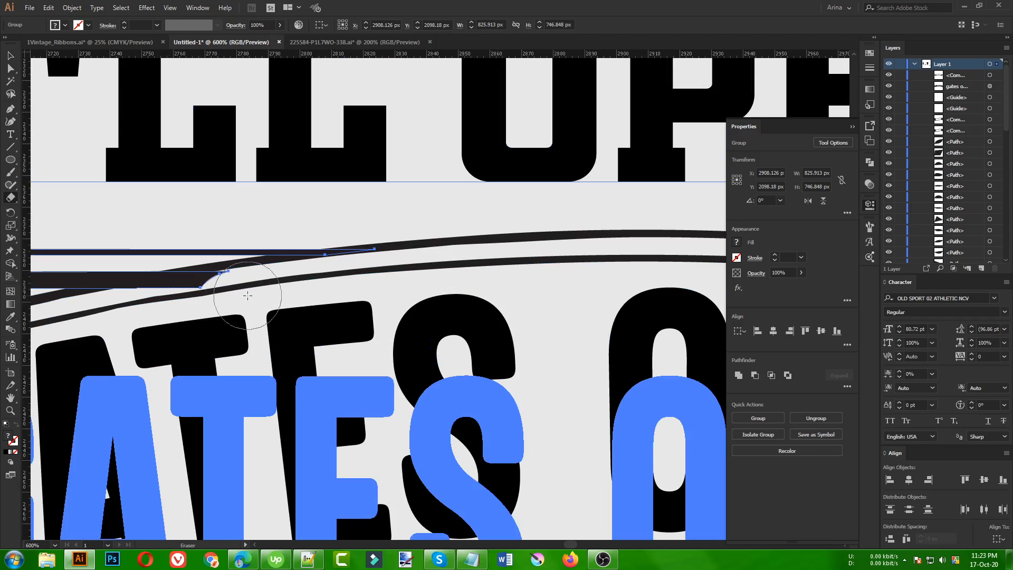
{"action": "mouse_move", "coordinate": [246, 295]}
{"action": "left_mouse_down"}
{"action": "mouse_move", "coordinate": [181, 296]}
{"action": "mouse_move", "coordinate": [106, 319]}
{"action": "left_mouse_up"}
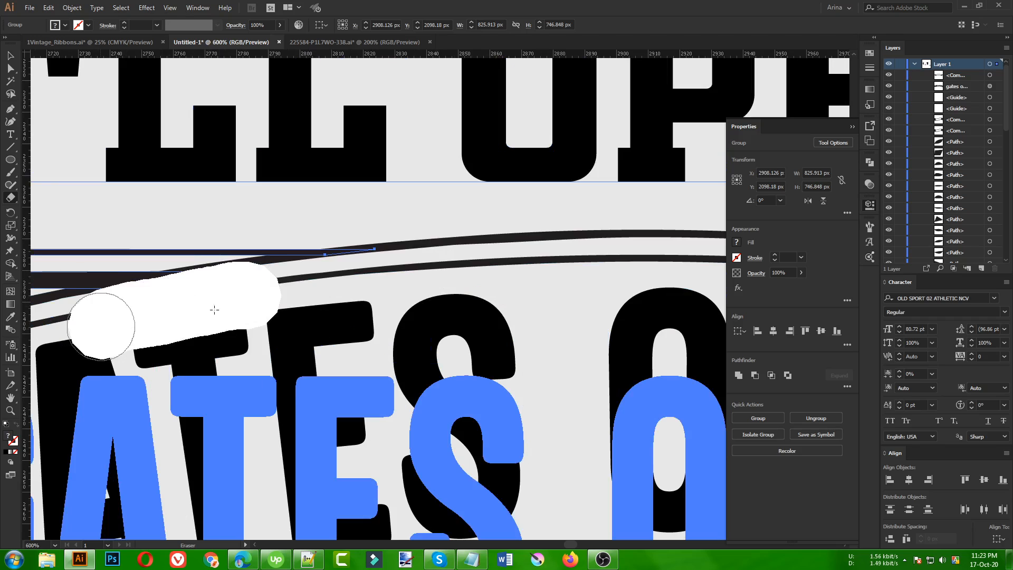
{"action": "mouse_move", "coordinate": [198, 299]}
{"action": "left_mouse_down"}
{"action": "mouse_move", "coordinate": [153, 294]}
{"action": "mouse_move", "coordinate": [64, 338]}
{"action": "left_mouse_up"}
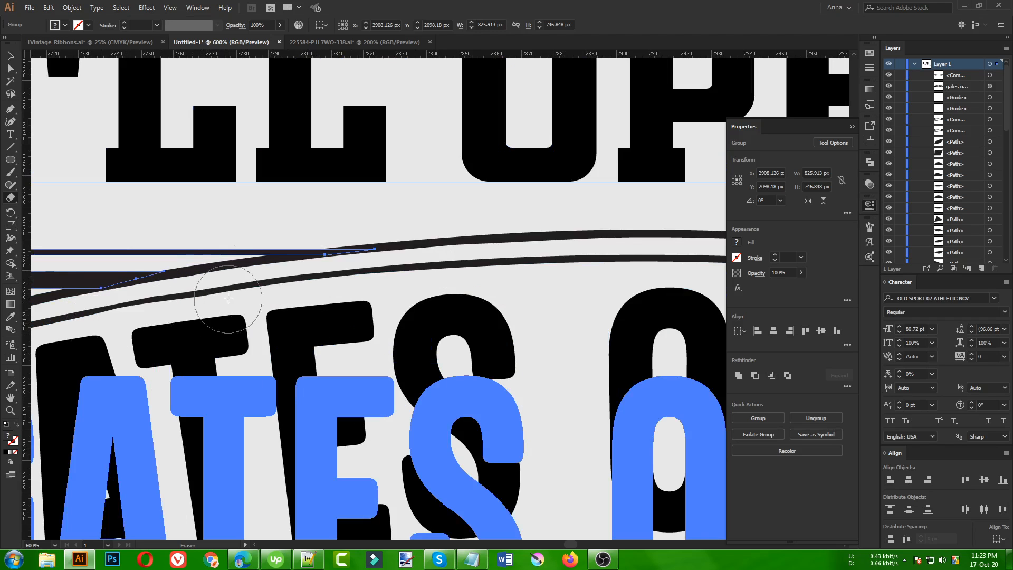
{"action": "left_click_drag", "start_coordinate": [294, 273], "coordinate": [438, 261]}
{"action": "scroll", "coordinate": [227, 247], "scroll_direction": "down", "scroll_amount": 2}
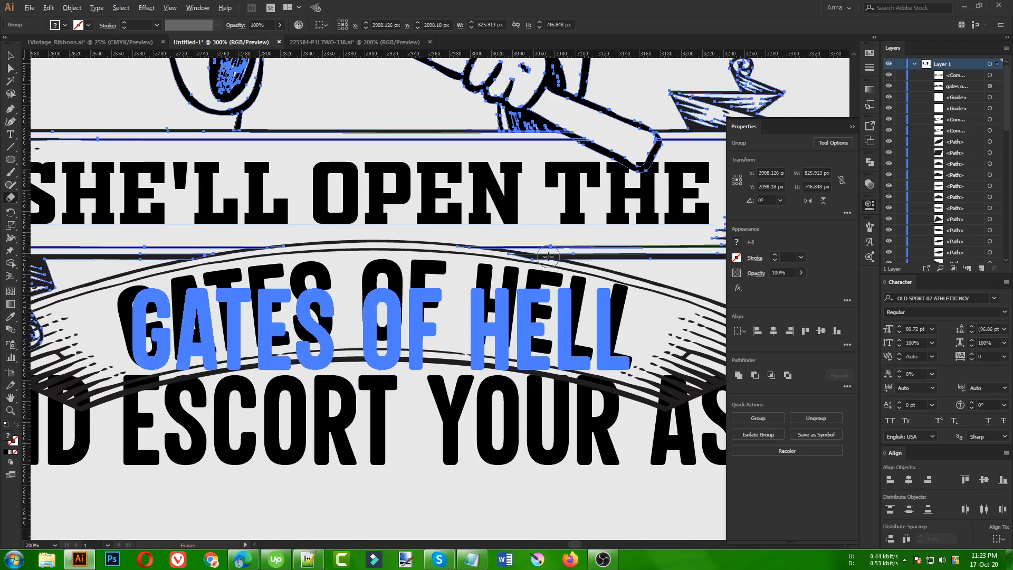
Step: Erase the leftover ends of the straight ribbon's lower edge where they overlap the right half of the arched ribbon's top edge, and deselect the group
{"action": "scroll", "coordinate": [548, 256], "scroll_direction": "up", "scroll_amount": 2}
{"action": "mouse_move", "coordinate": [522, 295]}
{"action": "left_mouse_down"}
{"action": "mouse_move", "coordinate": [444, 267]}
{"action": "mouse_move", "coordinate": [359, 261]}
{"action": "left_mouse_up"}
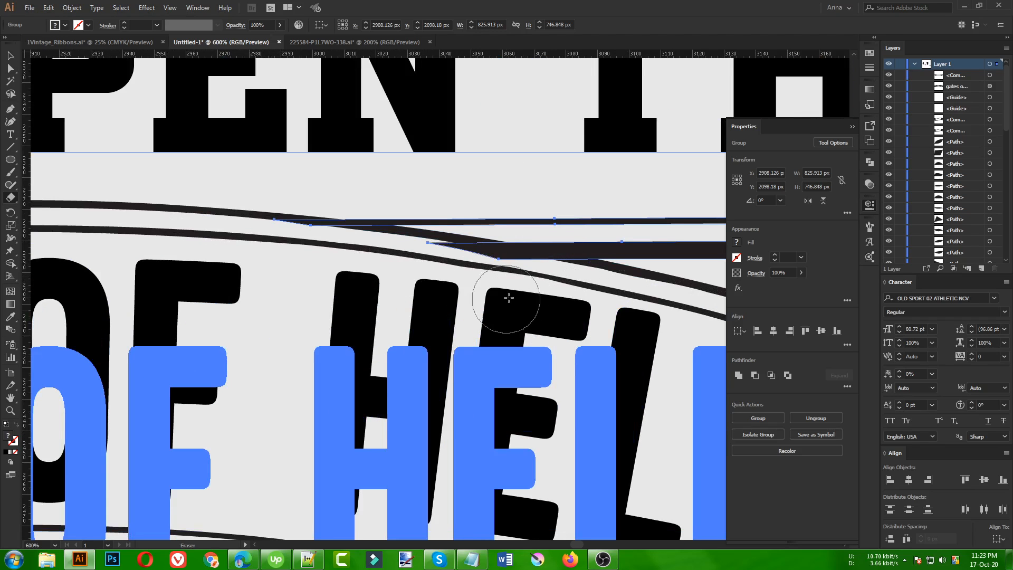
{"action": "mouse_move", "coordinate": [516, 295]}
{"action": "left_mouse_down"}
{"action": "mouse_move", "coordinate": [465, 273]}
{"action": "mouse_move", "coordinate": [341, 275]}
{"action": "mouse_move", "coordinate": [319, 255]}
{"action": "mouse_move", "coordinate": [232, 228]}
{"action": "left_mouse_up"}
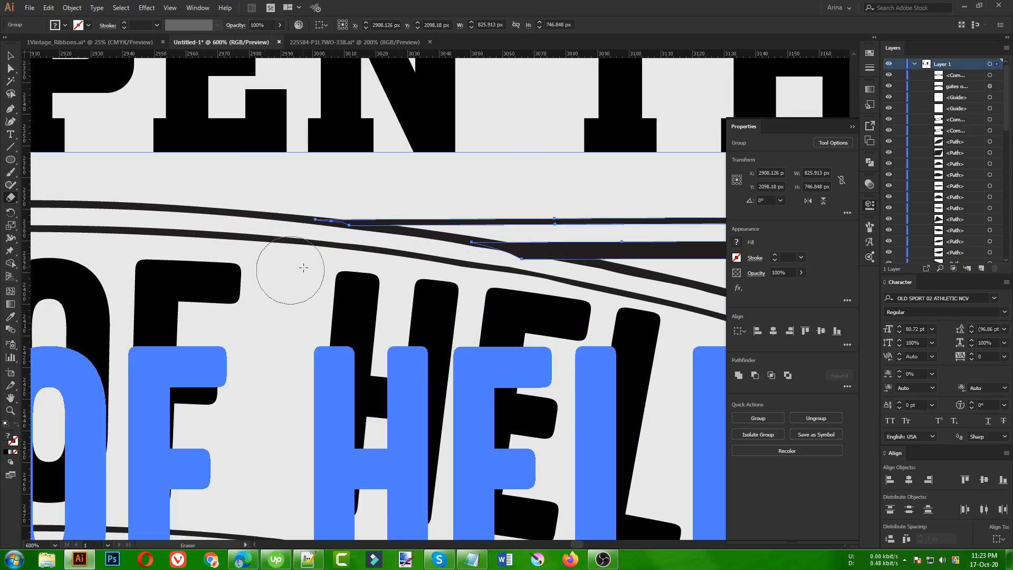
{"action": "scroll", "coordinate": [383, 213], "scroll_direction": "down", "scroll_amount": 1}
{"action": "scroll", "coordinate": [383, 213], "scroll_direction": "down", "scroll_amount": 4}
{"action": "scroll", "coordinate": [396, 227], "scroll_direction": "up", "scroll_amount": 5}
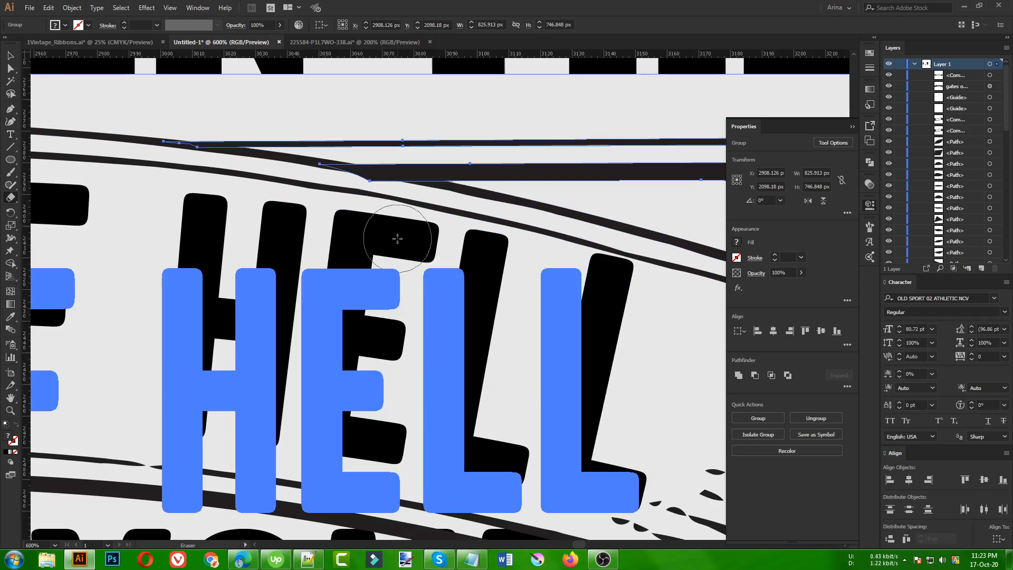
{"action": "left_click_drag", "start_coordinate": [399, 216], "coordinate": [253, 194]}
{"action": "scroll", "coordinate": [414, 198], "scroll_direction": "down", "scroll_amount": 1}
{"action": "scroll", "coordinate": [413, 197], "scroll_direction": "down", "scroll_amount": 4}
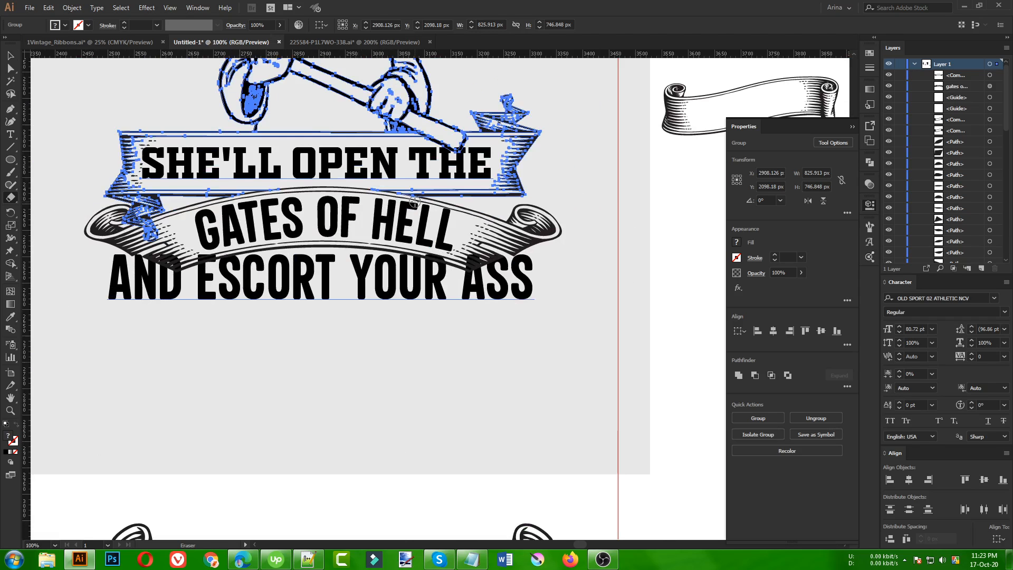
{"action": "key", "text": "v"}
{"action": "left_click", "coordinate": [345, 387]}
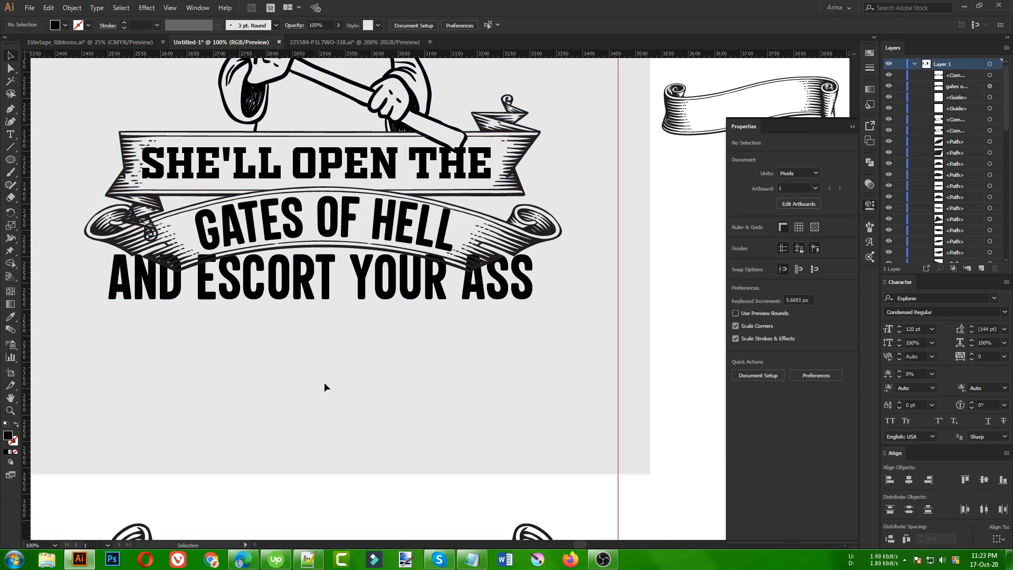
Step: Select and copy the reaper and straight ribbon group whose curled tail overlaps the arched ribbon's left scroll, then clear the selection
{"action": "scroll", "coordinate": [332, 377], "scroll_direction": "down", "scroll_amount": 1}
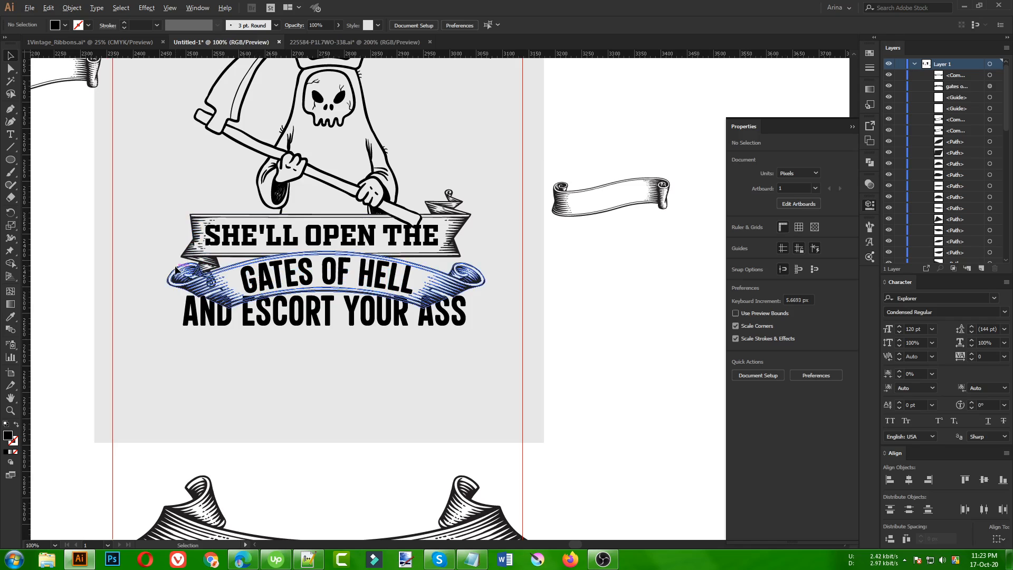
{"action": "scroll", "coordinate": [178, 275], "scroll_direction": "up", "scroll_amount": 3}
{"action": "scroll", "coordinate": [178, 275], "scroll_direction": "up", "scroll_amount": 2}
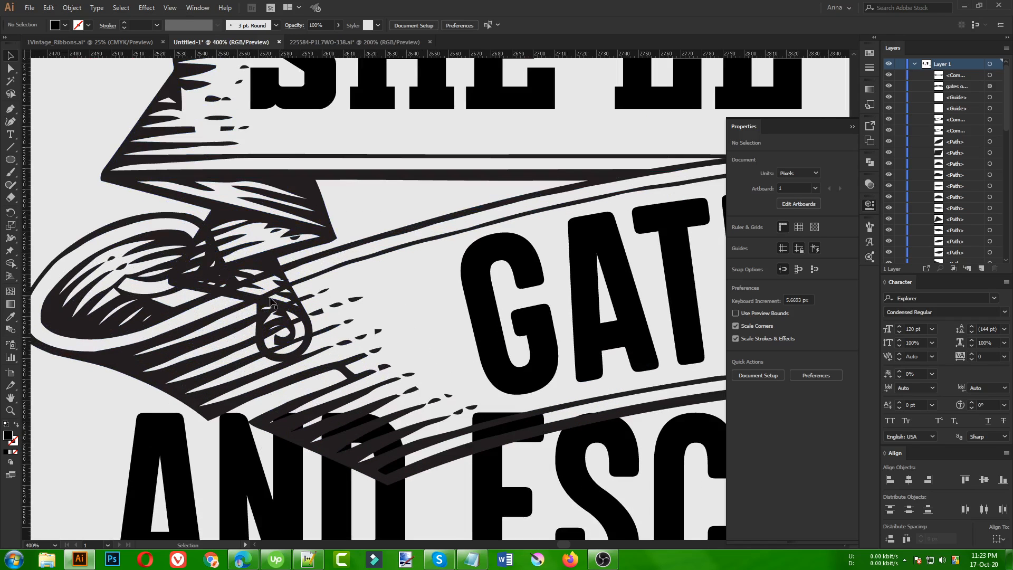
{"action": "left_click", "coordinate": [266, 261]}
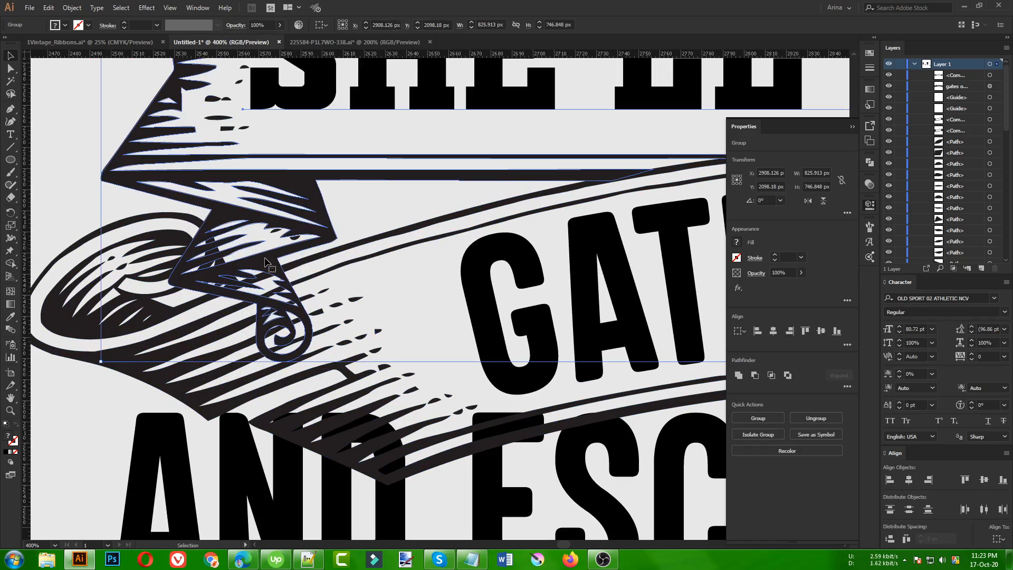
{"action": "scroll", "coordinate": [266, 261], "scroll_direction": "down", "scroll_amount": 2}
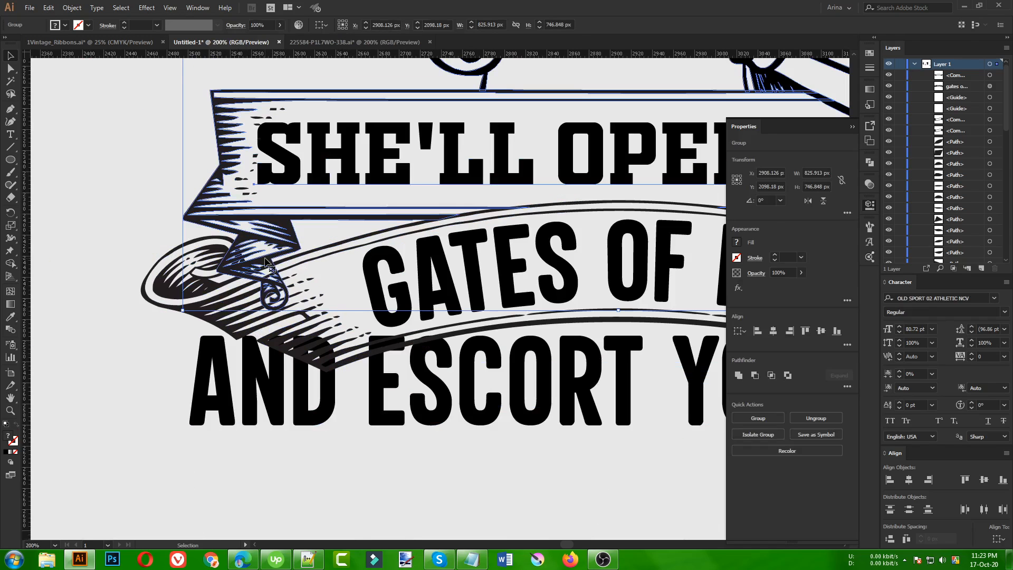
{"action": "double_click", "coordinate": [267, 262]}
{"action": "left_click", "coordinate": [266, 261]}
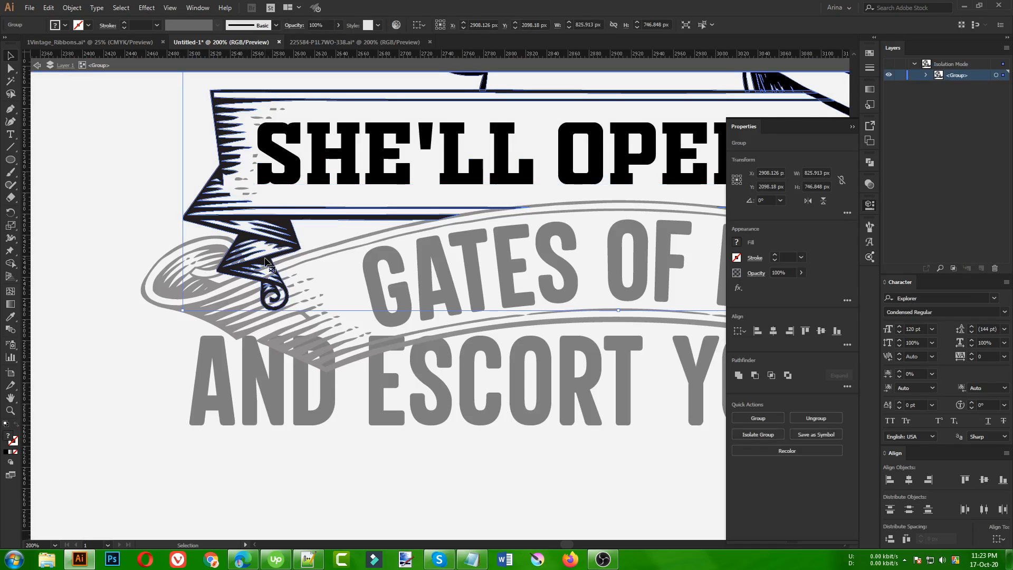
{"action": "double_click", "coordinate": [136, 222]}
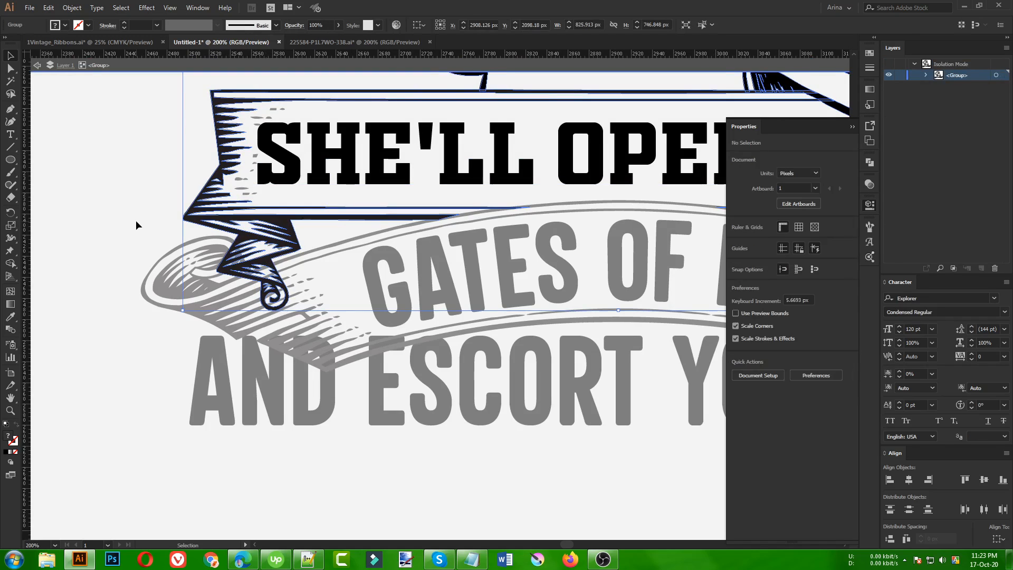
{"action": "scroll", "coordinate": [135, 220], "scroll_direction": "down", "scroll_amount": 1}
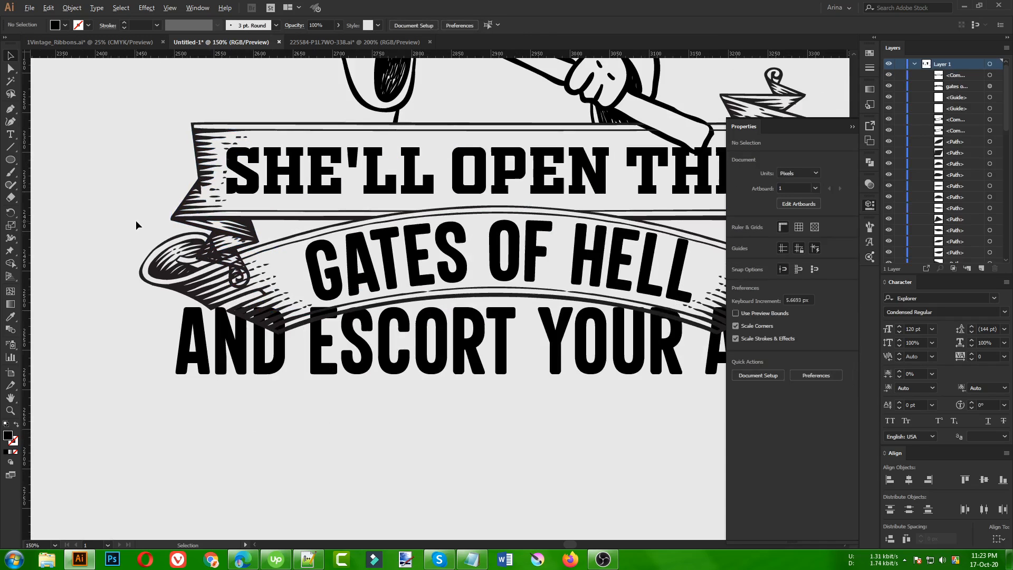
Step: Make an opacity mask on the arched ribbon with Clip turned off and paste the copied reaper and straight ribbon group in place inside it
{"action": "left_click", "coordinate": [265, 273]}
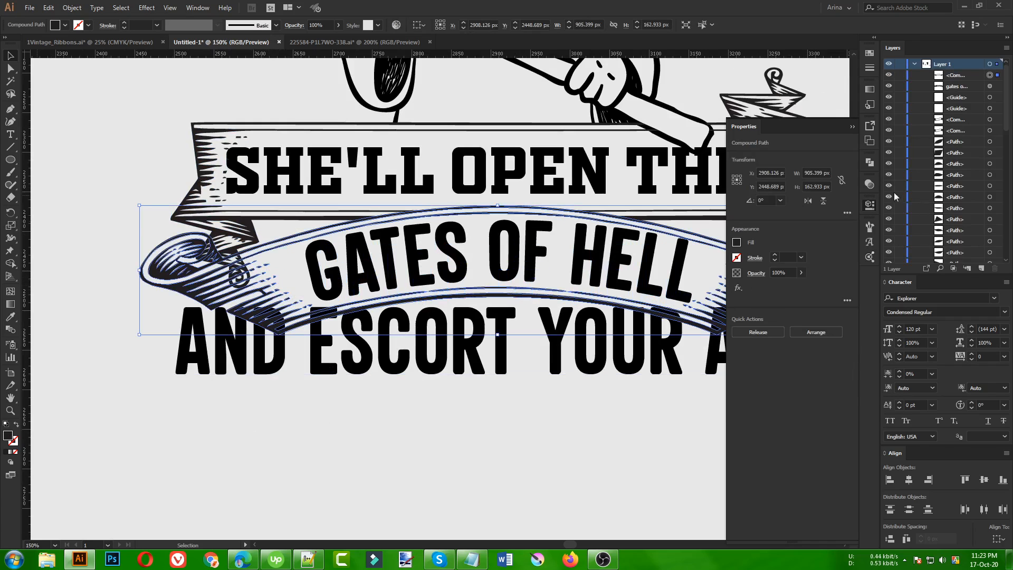
{"action": "left_click", "coordinate": [869, 186]}
{"action": "left_click", "coordinate": [805, 221]}
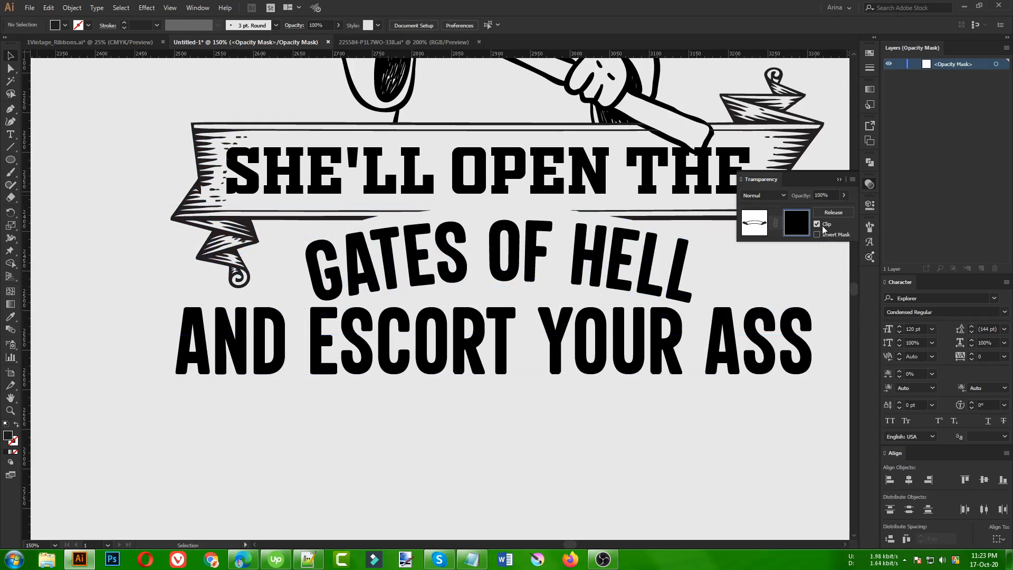
{"action": "left_click", "coordinate": [824, 226]}
{"action": "key", "text": "ctrl+f"}
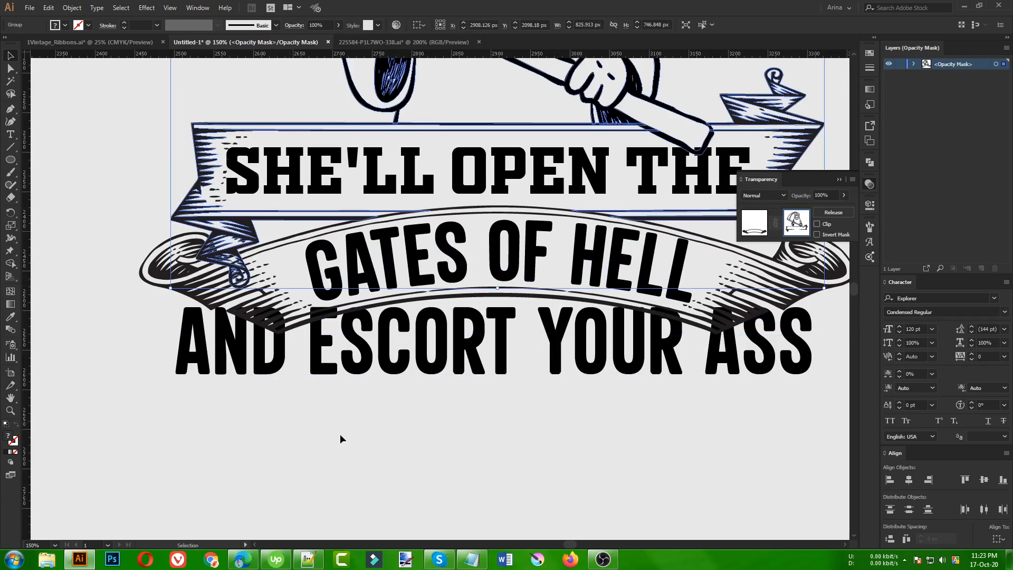
Step: Unite the pasted reaper and straight ribbon artwork inside the opacity mask into a single solid silhouette
{"action": "scroll", "coordinate": [157, 365], "scroll_direction": "down", "scroll_amount": 1}
{"action": "scroll", "coordinate": [232, 235], "scroll_direction": "up", "scroll_amount": 1}
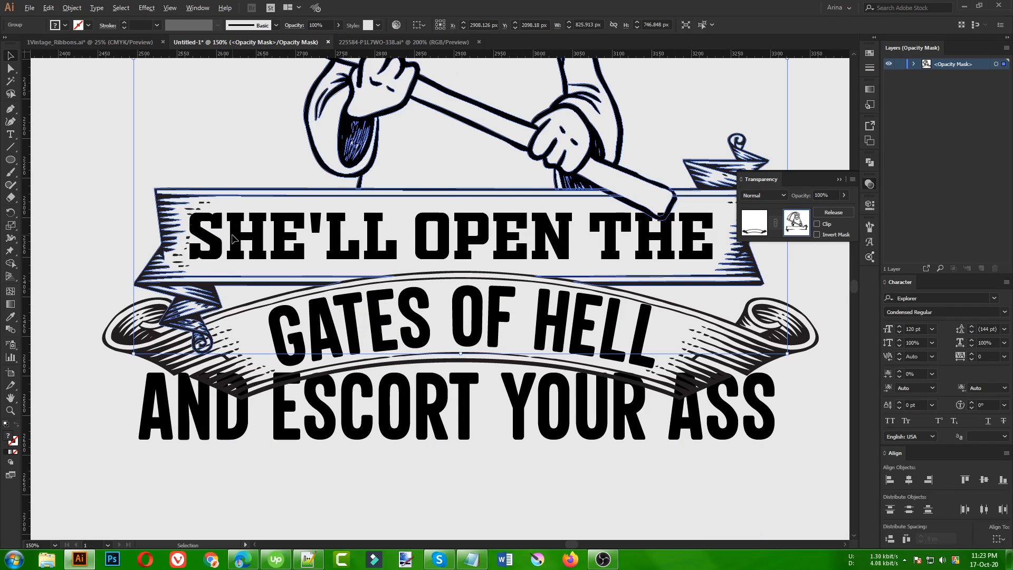
{"action": "scroll", "coordinate": [232, 242], "scroll_direction": "down", "scroll_amount": 1}
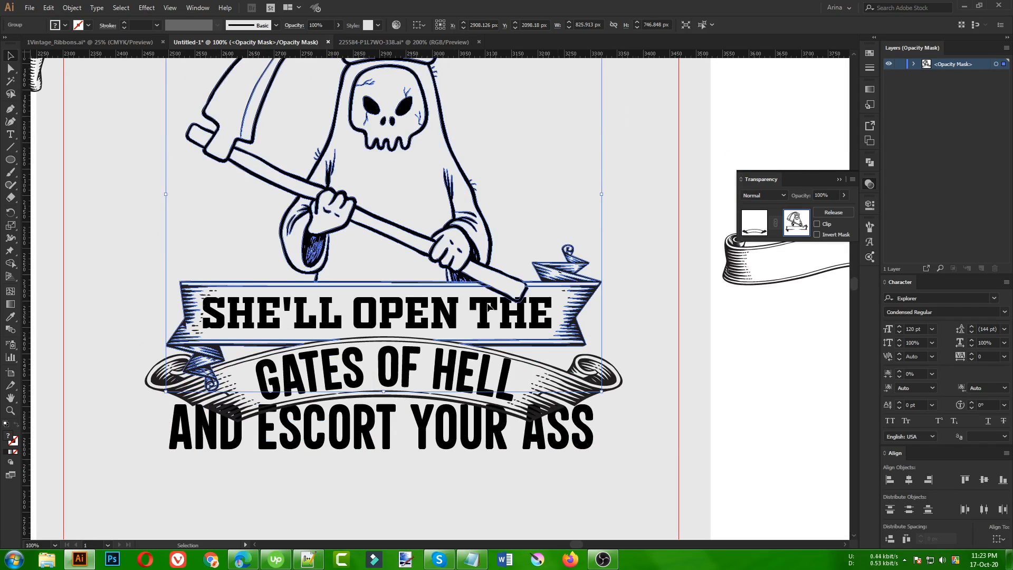
{"action": "scroll", "coordinate": [257, 253], "scroll_direction": "up", "scroll_amount": 2}
{"action": "scroll", "coordinate": [297, 340], "scroll_direction": "down", "scroll_amount": 1}
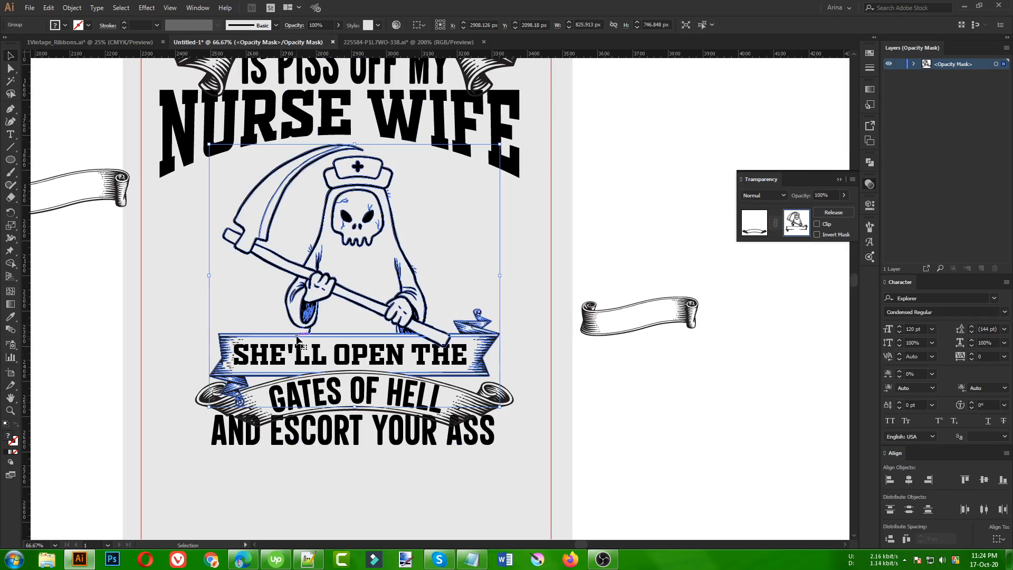
{"action": "left_click", "coordinate": [868, 164]}
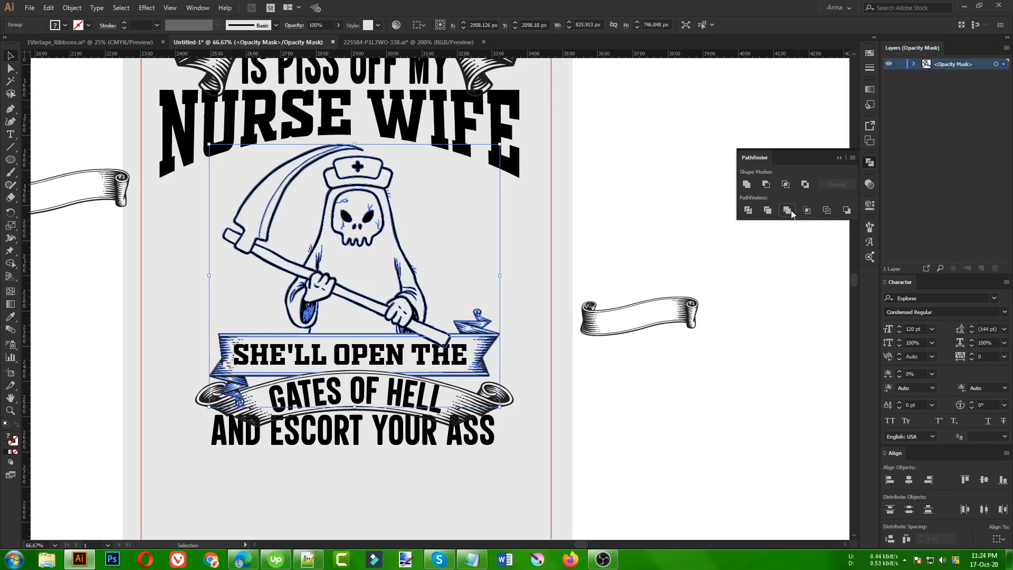
{"action": "left_click", "coordinate": [749, 188]}
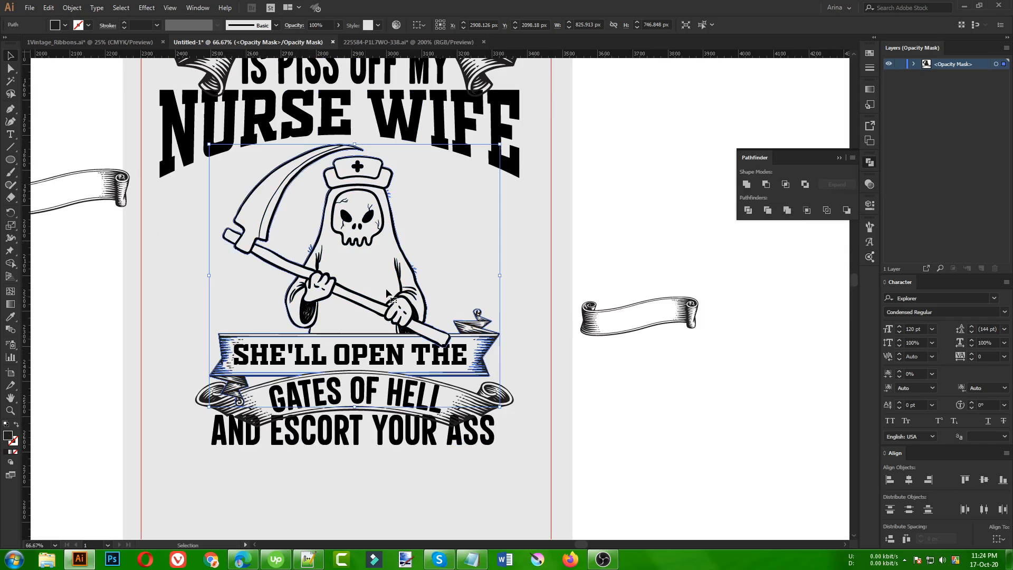
{"action": "left_click", "coordinate": [870, 184]}
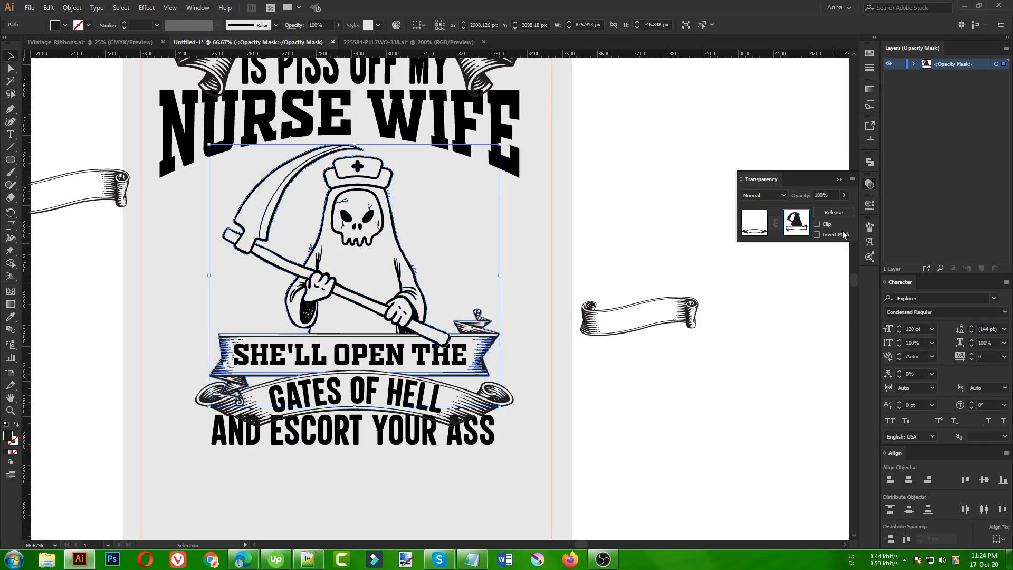
Step: Erase the mask silhouette except for the straight ribbon's lower-left tail, and return to editing the artwork
{"action": "left_click", "coordinate": [262, 302]}
{"action": "left_click_drag", "start_coordinate": [219, 185], "coordinate": [434, 283]}
{"action": "key", "text": "shift+e"}
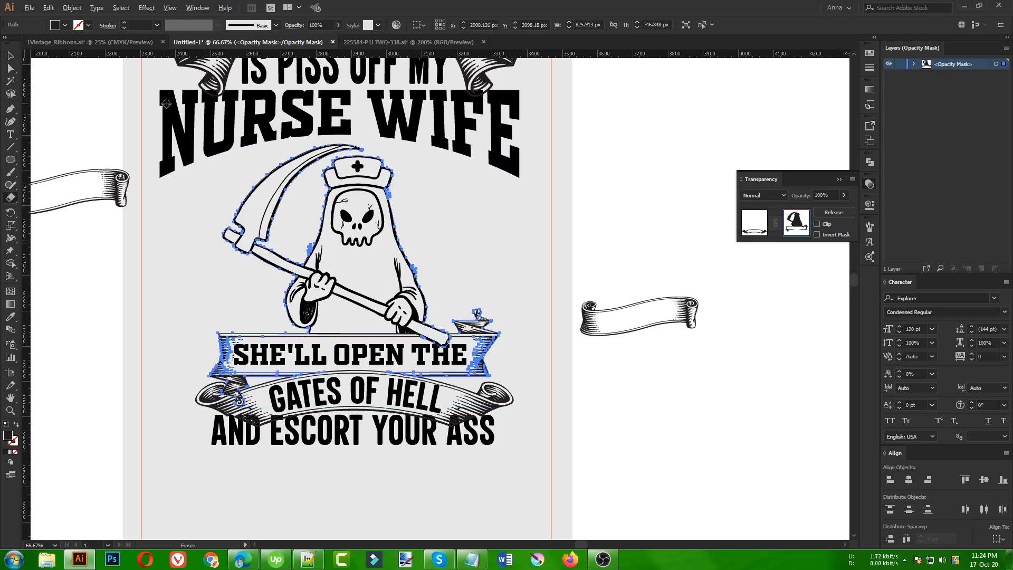
{"action": "mouse_move", "coordinate": [166, 103]}
{"action": "left_mouse_down"}
{"action": "mouse_move", "coordinate": [415, 294]}
{"action": "mouse_move", "coordinate": [499, 345]}
{"action": "mouse_move", "coordinate": [561, 365]}
{"action": "left_mouse_up"}
{"action": "mouse_move", "coordinate": [614, 283]}
{"action": "left_mouse_down"}
{"action": "mouse_move", "coordinate": [403, 414]}
{"action": "mouse_move", "coordinate": [242, 460]}
{"action": "mouse_move", "coordinate": [254, 463]}
{"action": "left_mouse_up"}
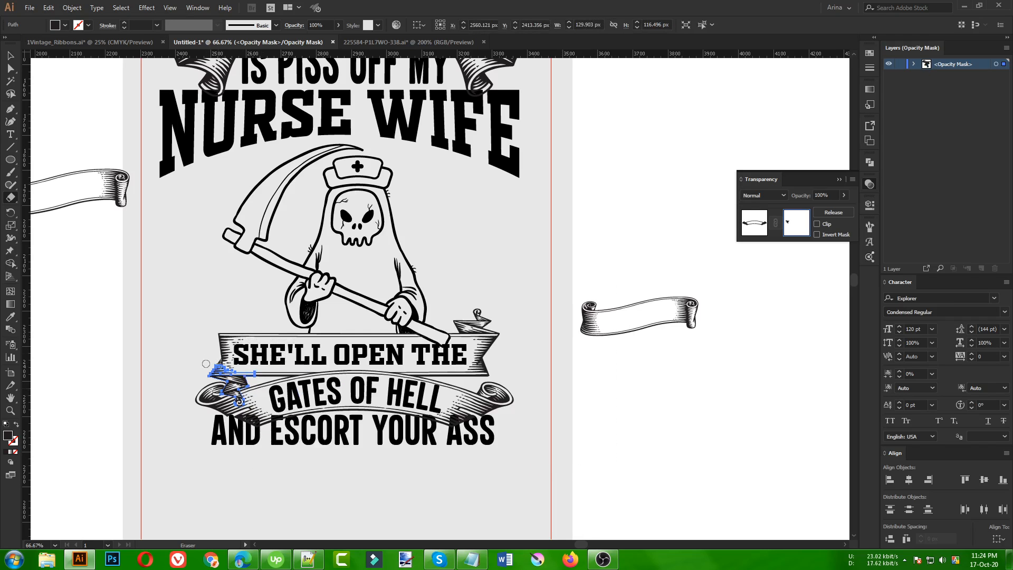
{"action": "key", "text": "v"}
{"action": "left_click", "coordinate": [794, 236]}
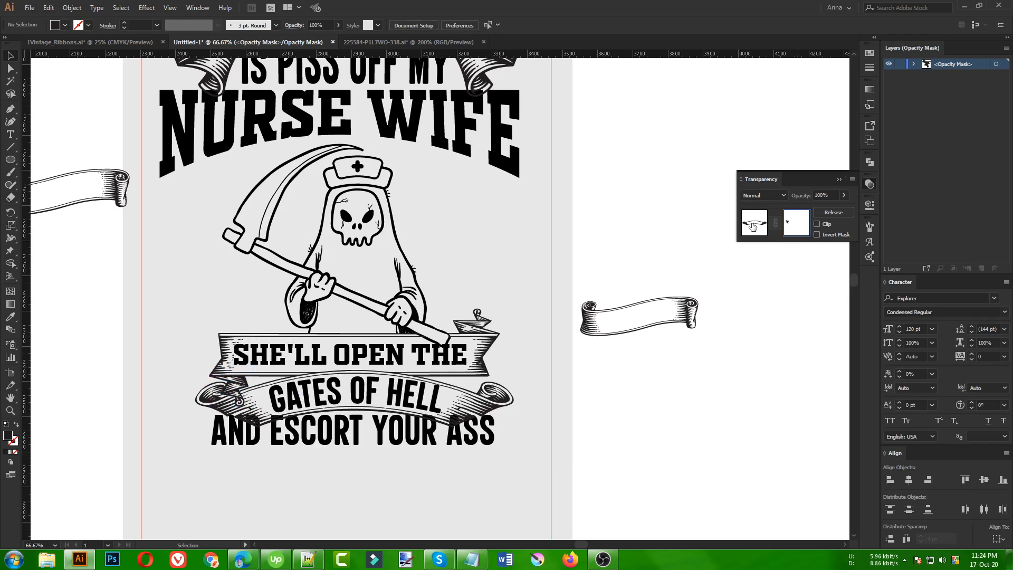
{"action": "left_click", "coordinate": [753, 226]}
{"action": "left_click", "coordinate": [341, 500]}
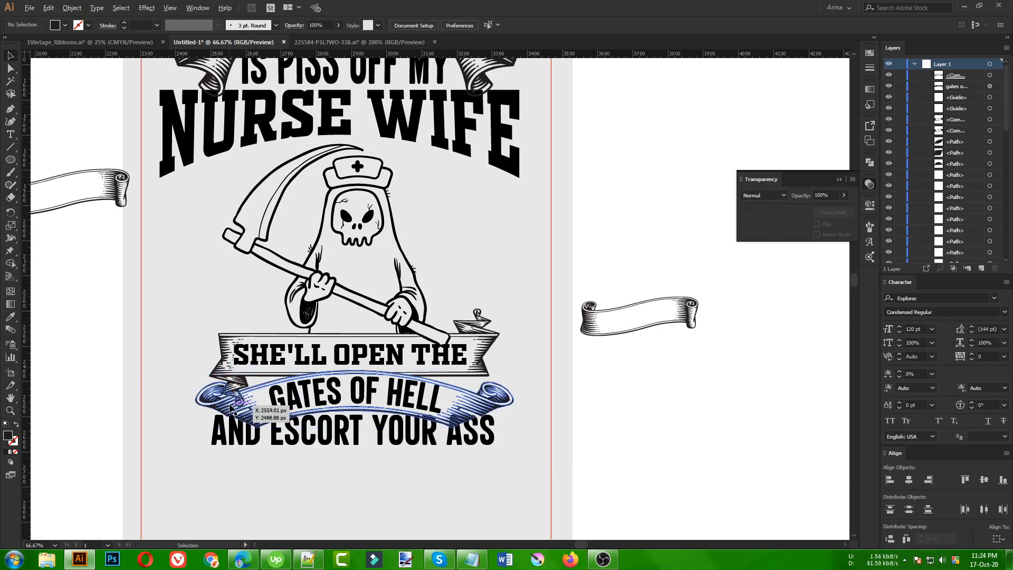
Step: Examine the masked overlap between the straight ribbon's curled tail and the arched ribbon's left scroll
{"action": "scroll", "coordinate": [211, 401], "scroll_direction": "up", "scroll_amount": 3}
{"action": "scroll", "coordinate": [139, 468], "scroll_direction": "up", "scroll_amount": 1}
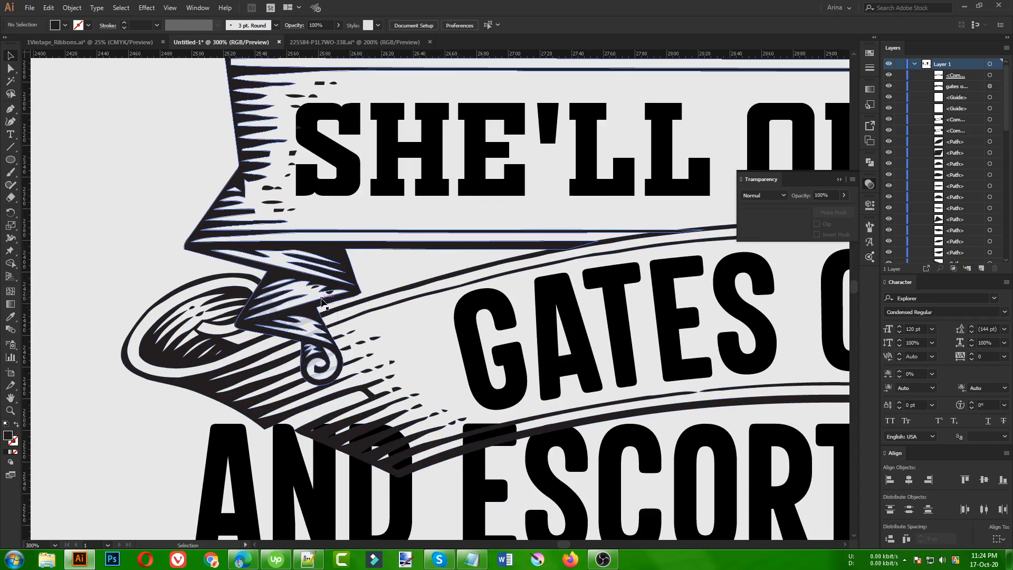
{"action": "scroll", "coordinate": [164, 271], "scroll_direction": "down", "scroll_amount": 1}
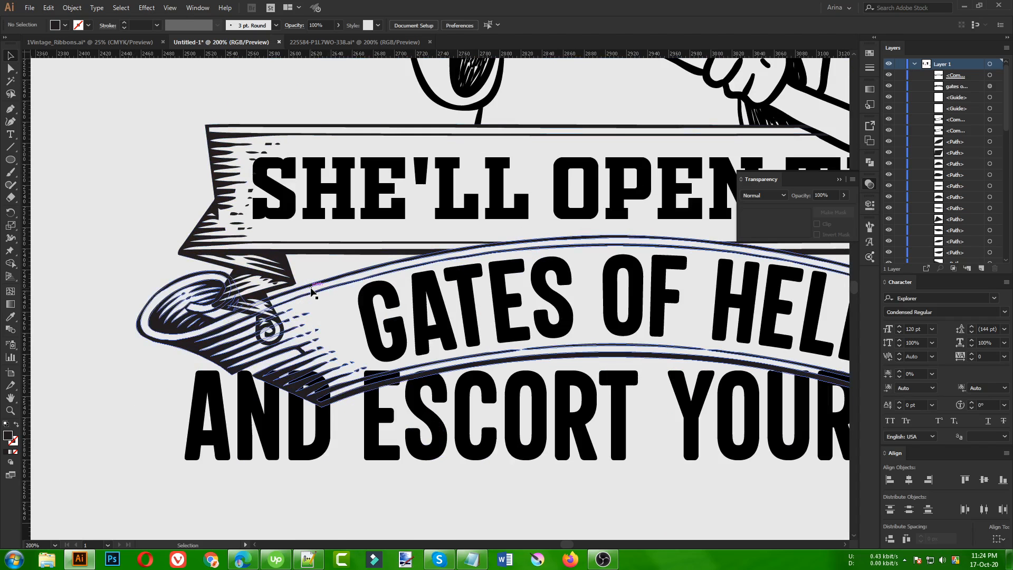
{"action": "left_click", "coordinate": [311, 295]}
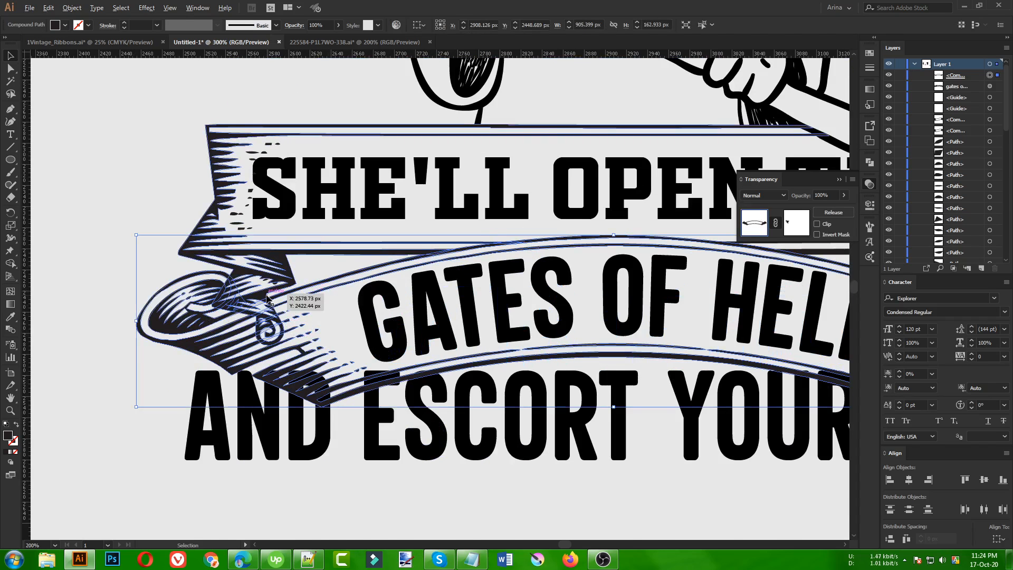
{"action": "scroll", "coordinate": [100, 286], "scroll_direction": "up", "scroll_amount": 3}
{"action": "left_click", "coordinate": [377, 217]}
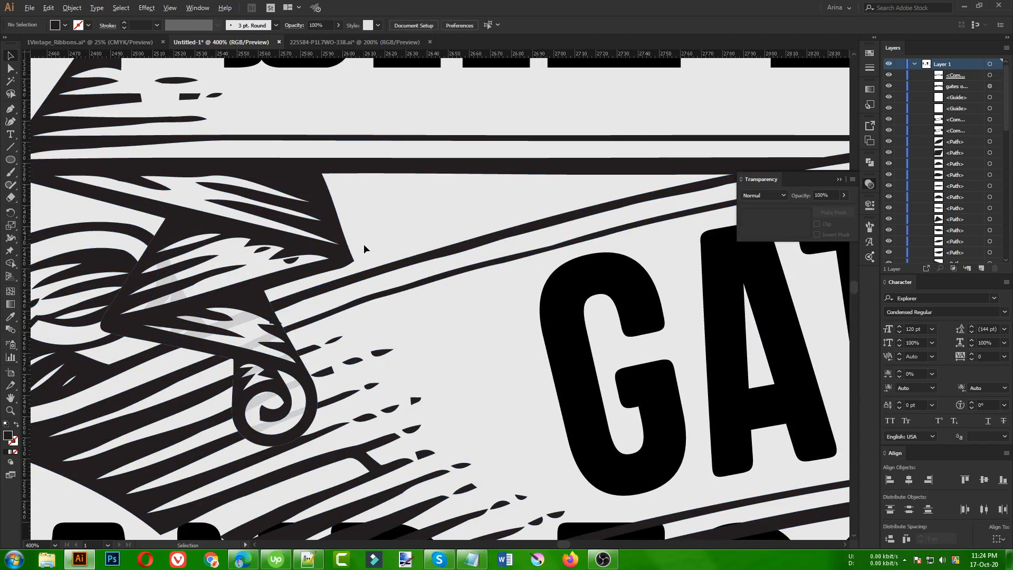
{"action": "scroll", "coordinate": [363, 244], "scroll_direction": "down", "scroll_amount": 2}
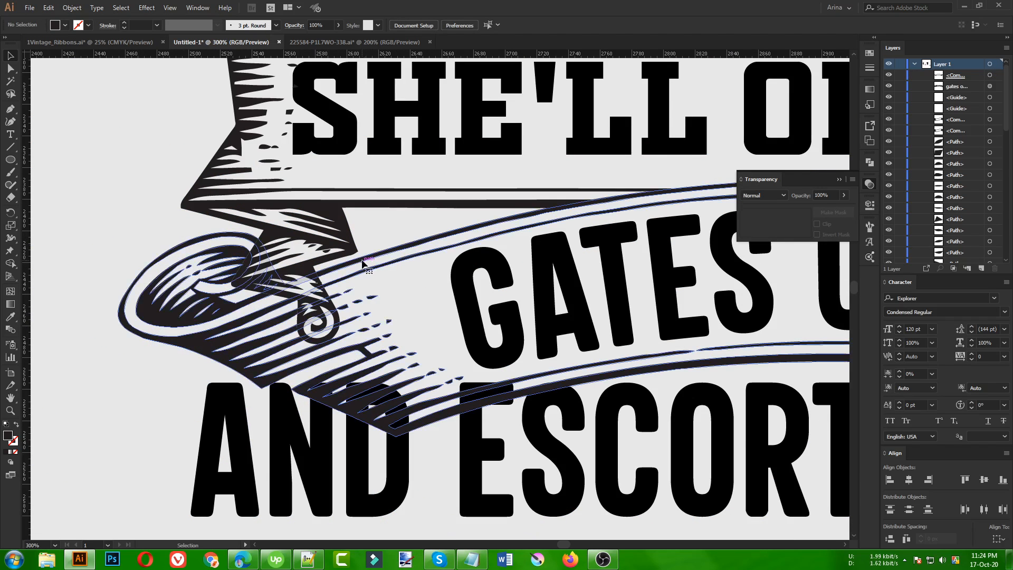
Step: Reopen the arched ribbon's opacity mask and set the tail silhouette's fill to black
{"action": "left_click", "coordinate": [369, 270]}
{"action": "left_click", "coordinate": [789, 223]}
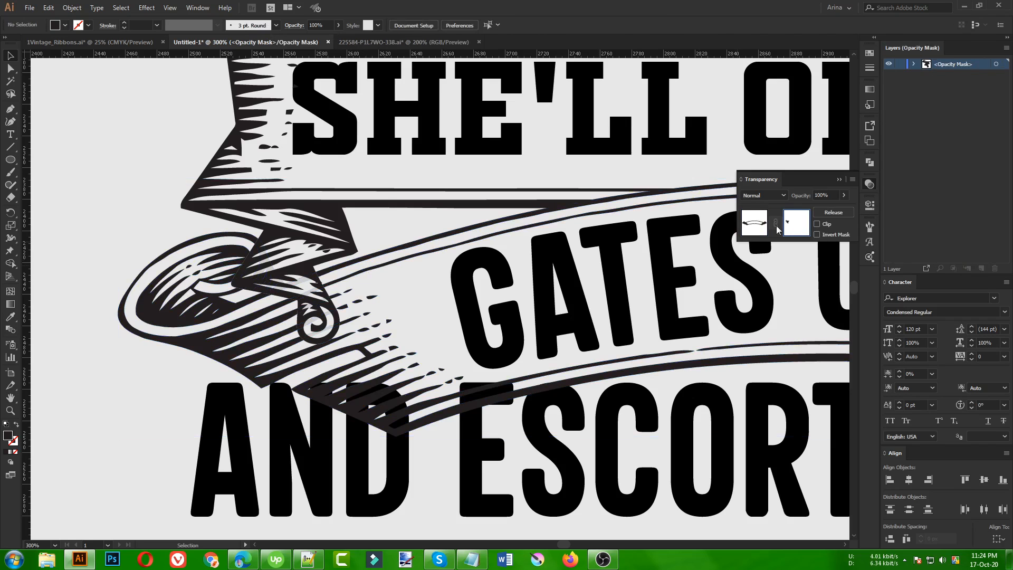
{"action": "left_click", "coordinate": [302, 289]}
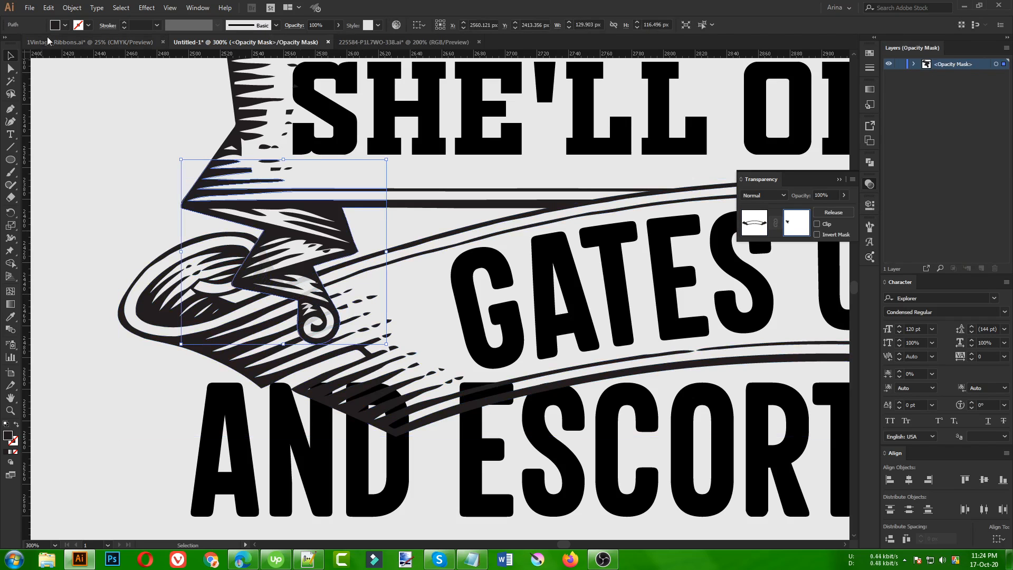
{"action": "left_click", "coordinate": [59, 28]}
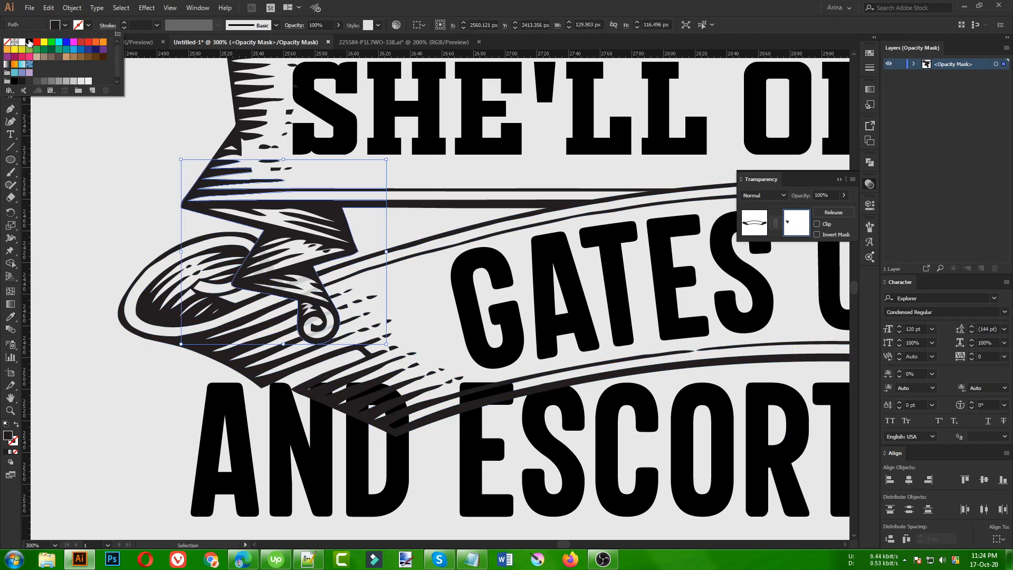
{"action": "left_click", "coordinate": [30, 43]}
{"action": "left_click", "coordinate": [77, 214]}
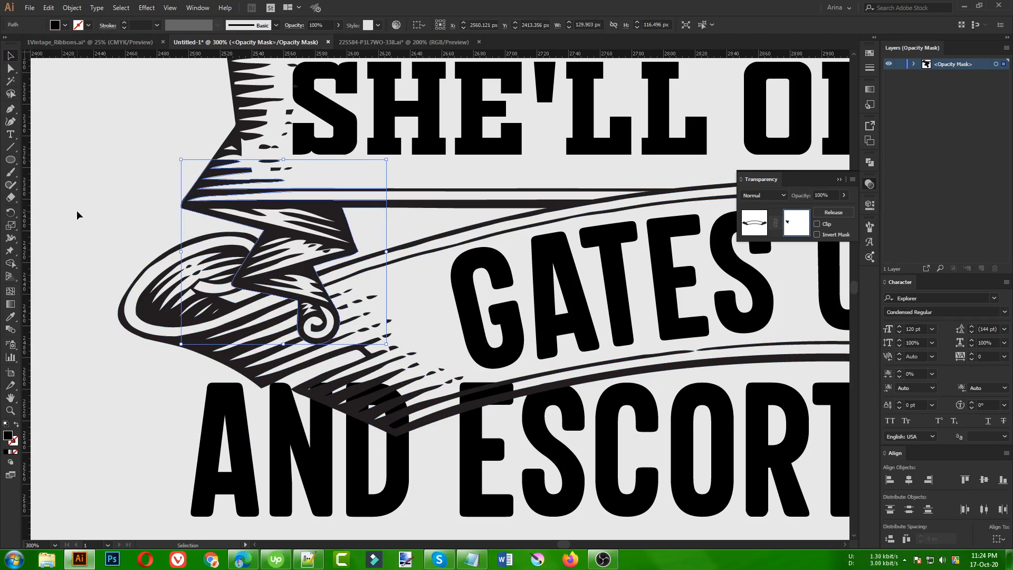
{"action": "left_click", "coordinate": [77, 224]}
{"action": "scroll", "coordinate": [191, 312], "scroll_direction": "down", "scroll_amount": 4}
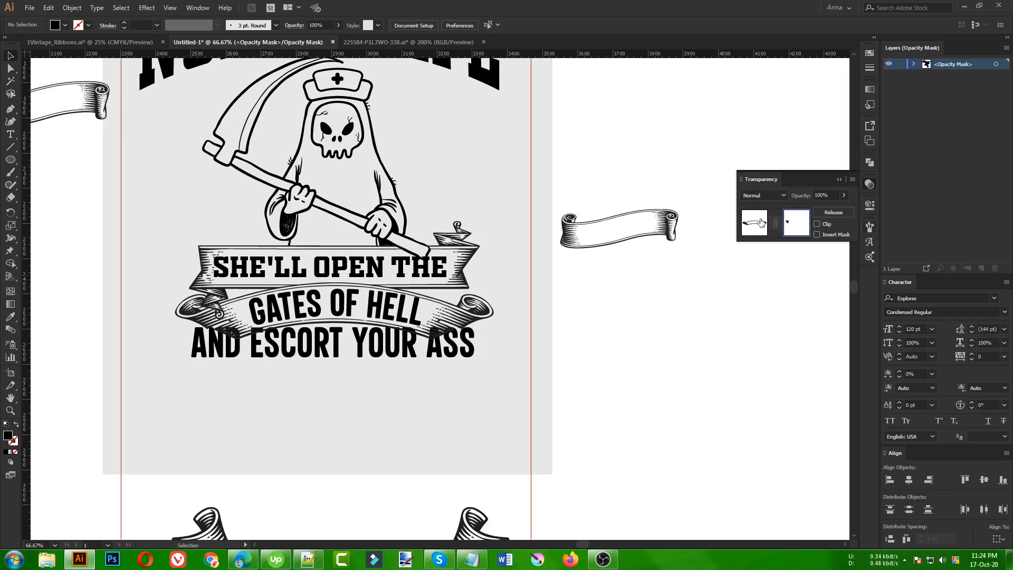
Step: Return from the arched ribbon's opacity mask to the artwork and review the whole shirt layout
{"action": "left_click", "coordinate": [755, 223]}
{"action": "left_click", "coordinate": [425, 425]}
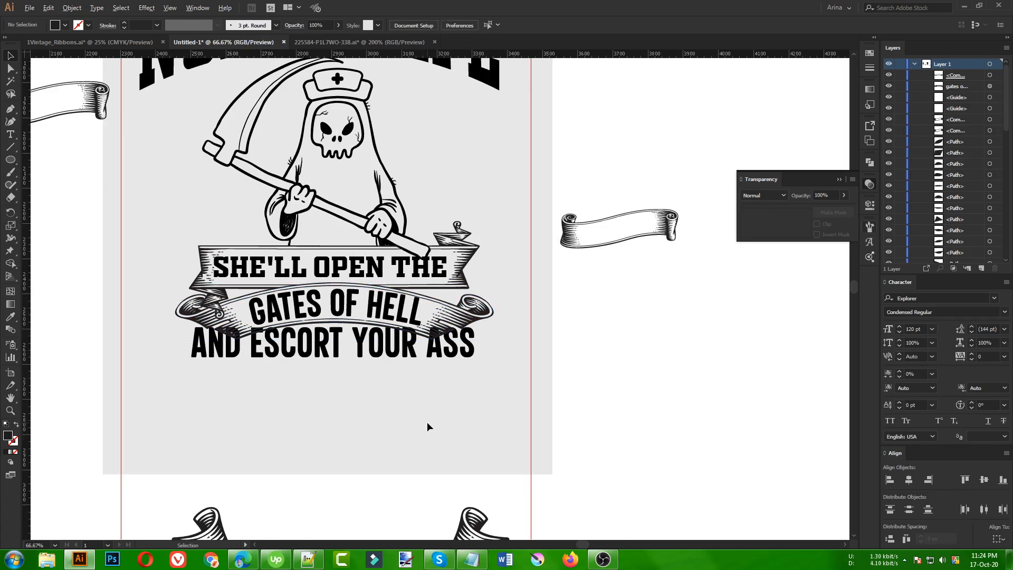
{"action": "scroll", "coordinate": [427, 427], "scroll_direction": "down", "scroll_amount": 1}
{"action": "scroll", "coordinate": [428, 427], "scroll_direction": "up", "scroll_amount": 2}
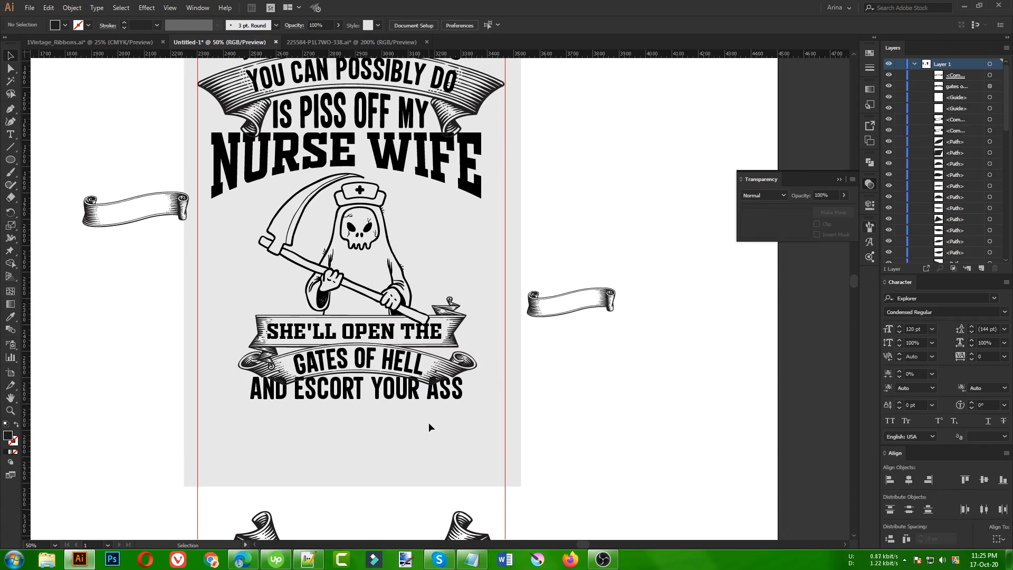
{"action": "scroll", "coordinate": [427, 426], "scroll_direction": "down", "scroll_amount": 1}
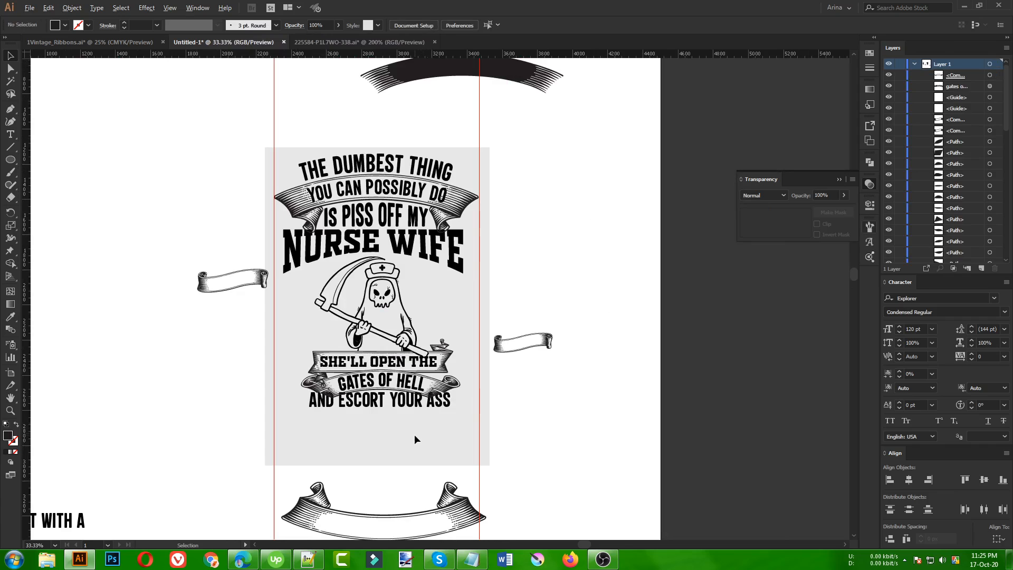
{"action": "scroll", "coordinate": [424, 426], "scroll_direction": "down", "scroll_amount": 1}
{"action": "scroll", "coordinate": [512, 412], "scroll_direction": "down", "scroll_amount": 2}
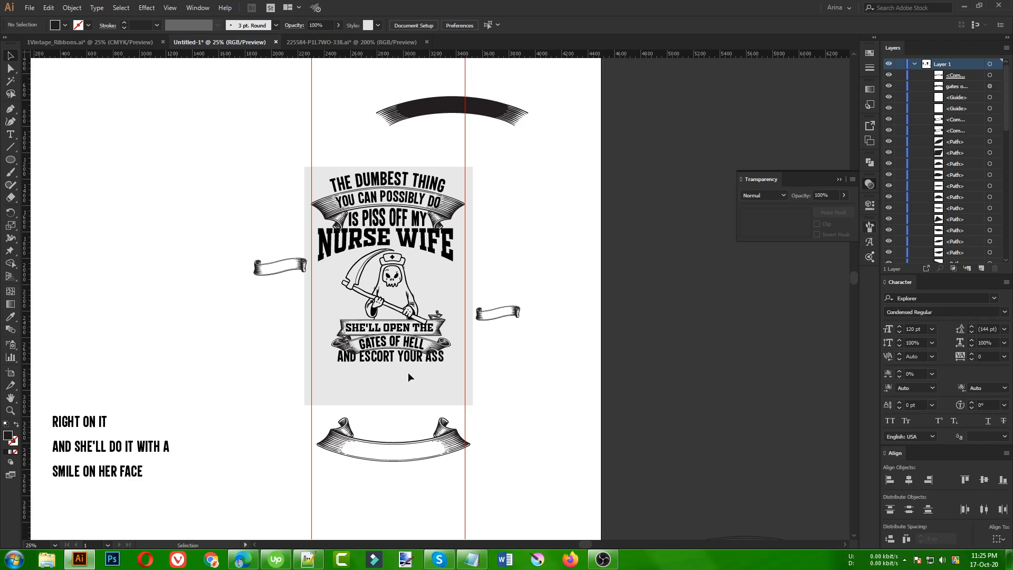
{"action": "scroll", "coordinate": [430, 333], "scroll_direction": "up", "scroll_amount": 1}
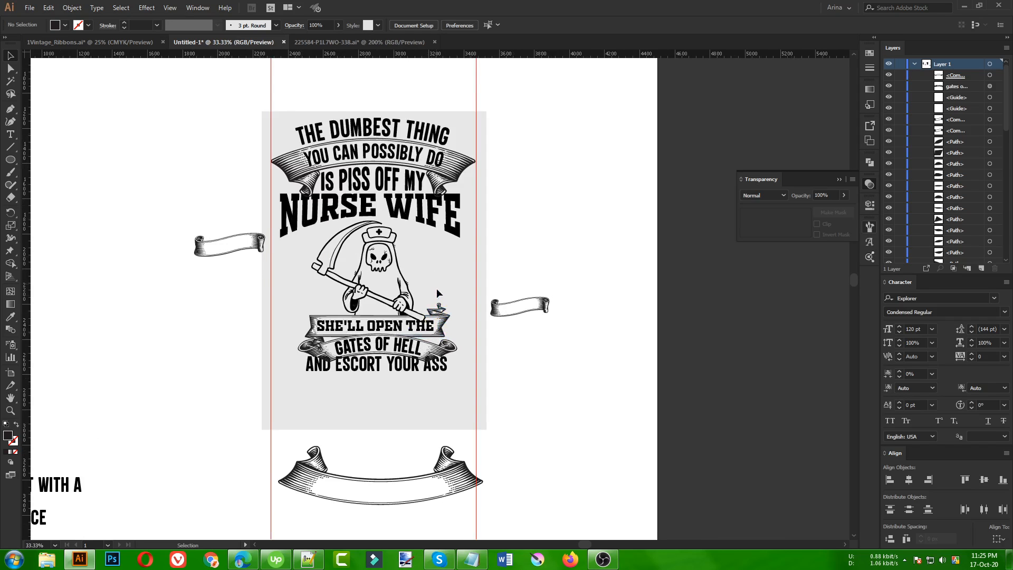
Step: Convert the "NURSE WIFE" text to outlines and expand its arched appearance into plain shapes
{"action": "right_click", "coordinate": [432, 227]}
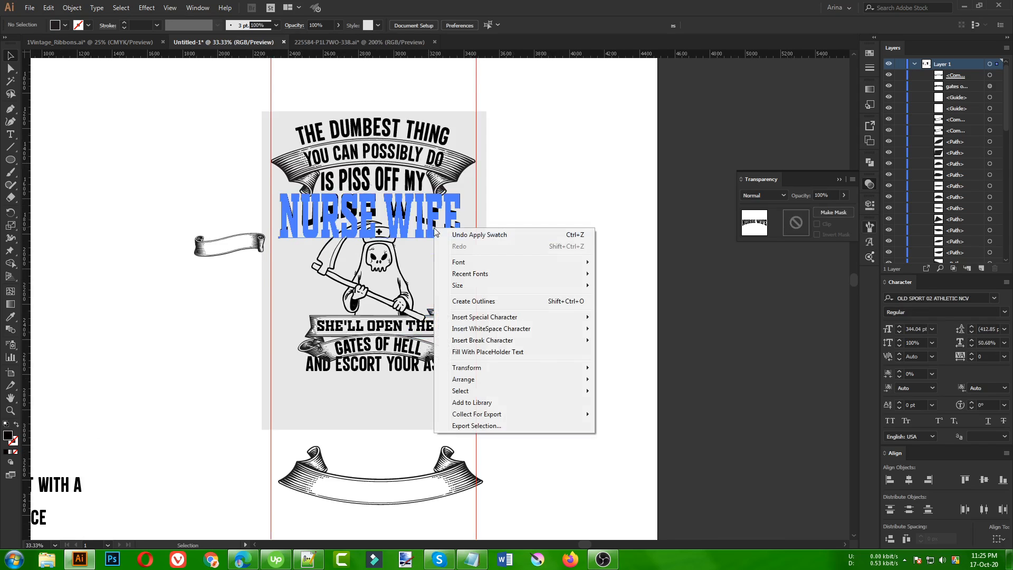
{"action": "left_click", "coordinate": [488, 308]}
{"action": "scroll", "coordinate": [445, 199], "scroll_direction": "up", "scroll_amount": 1}
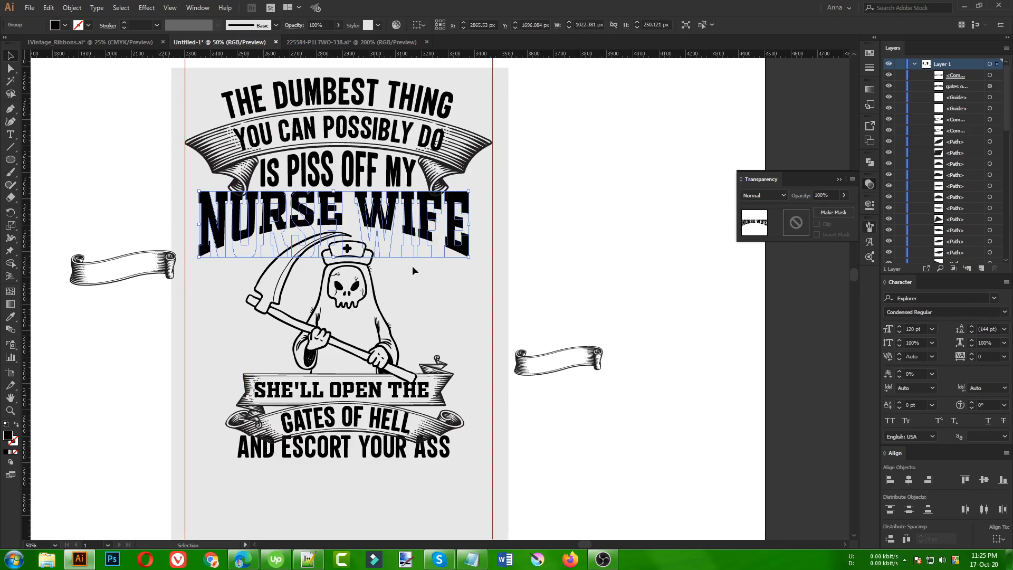
{"action": "scroll", "coordinate": [372, 237], "scroll_direction": "up", "scroll_amount": 1}
{"action": "left_click", "coordinate": [72, 7]}
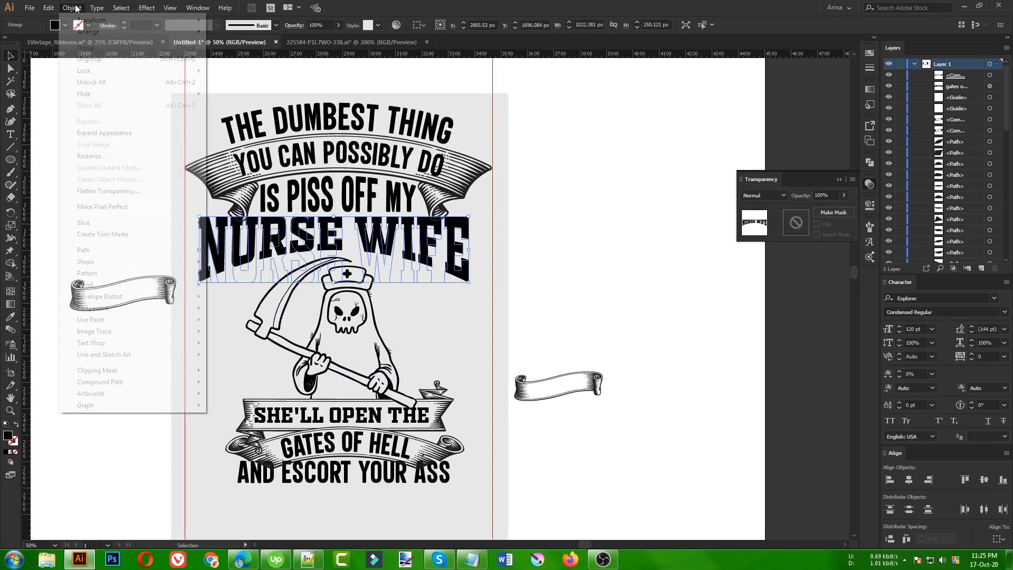
{"action": "left_click", "coordinate": [104, 133]}
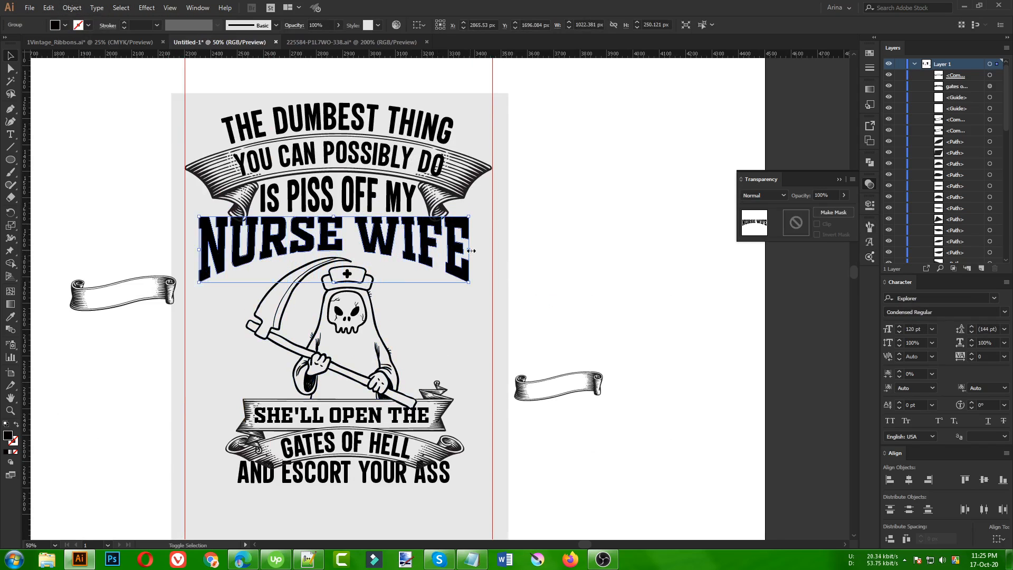
Step: Enlarge the "NURSE WIFE" lettering proportionally to about 1057 px wide
{"action": "left_click_drag", "start_coordinate": [469, 250], "coordinate": [492, 252]}
{"action": "left_click_drag", "start_coordinate": [197, 251], "coordinate": [189, 253]}
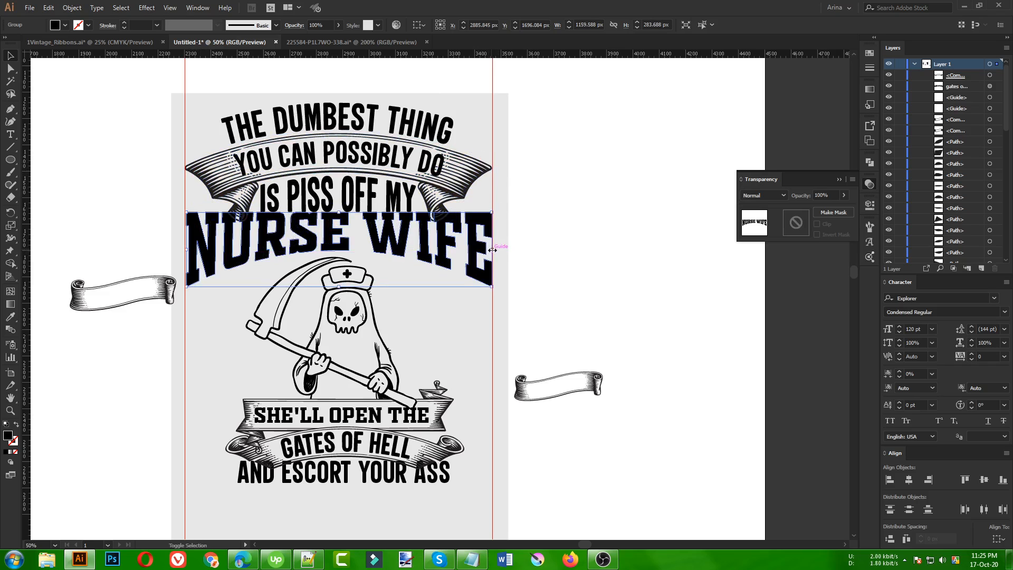
{"action": "left_click_drag", "start_coordinate": [495, 247], "coordinate": [481, 250]}
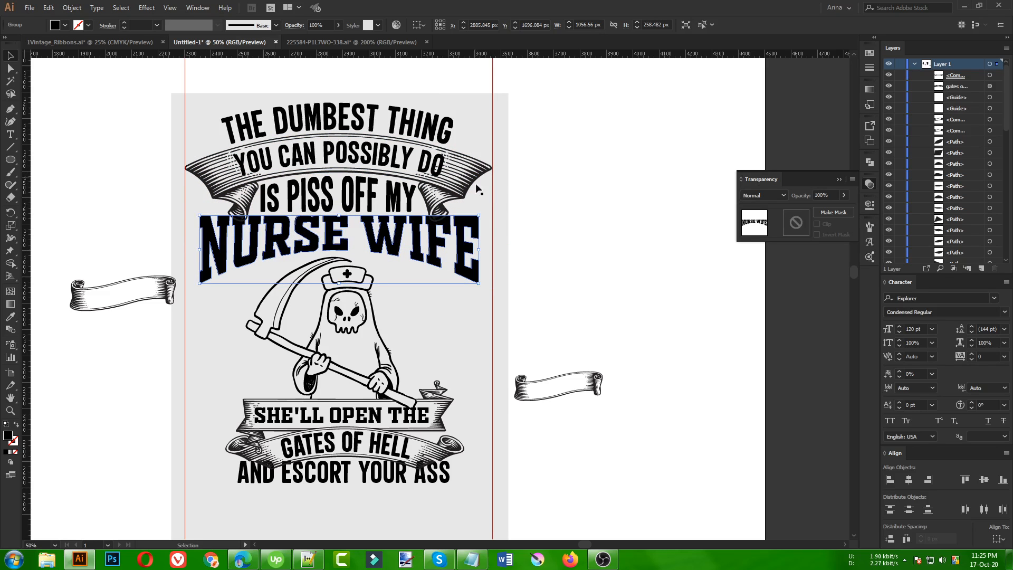
Step: Align the two vertical guides with the outer edges of the "NURSE WIFE" lettering
{"action": "left_click_drag", "start_coordinate": [492, 131], "coordinate": [478, 135]}
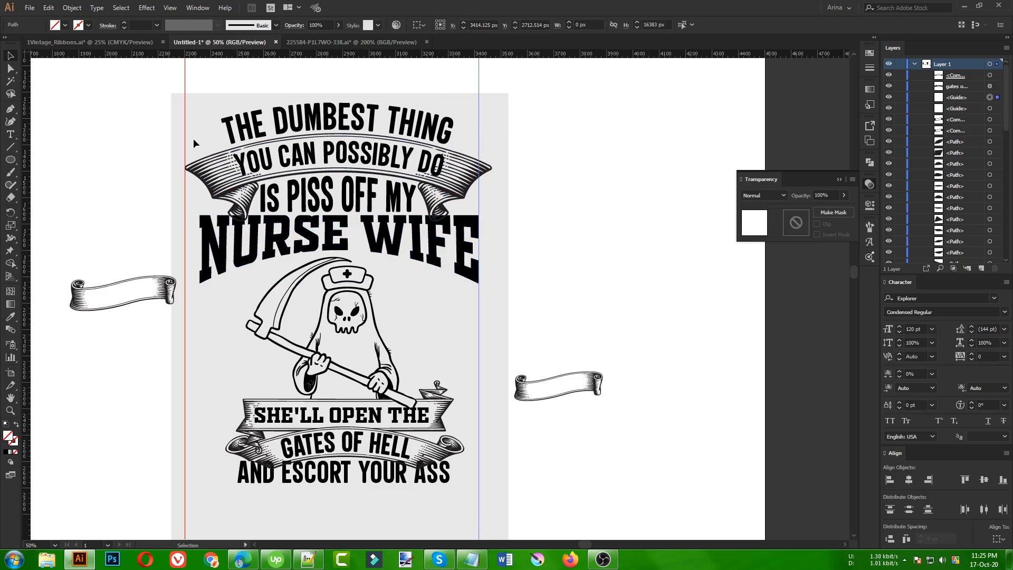
{"action": "left_click_drag", "start_coordinate": [186, 139], "coordinate": [200, 140]}
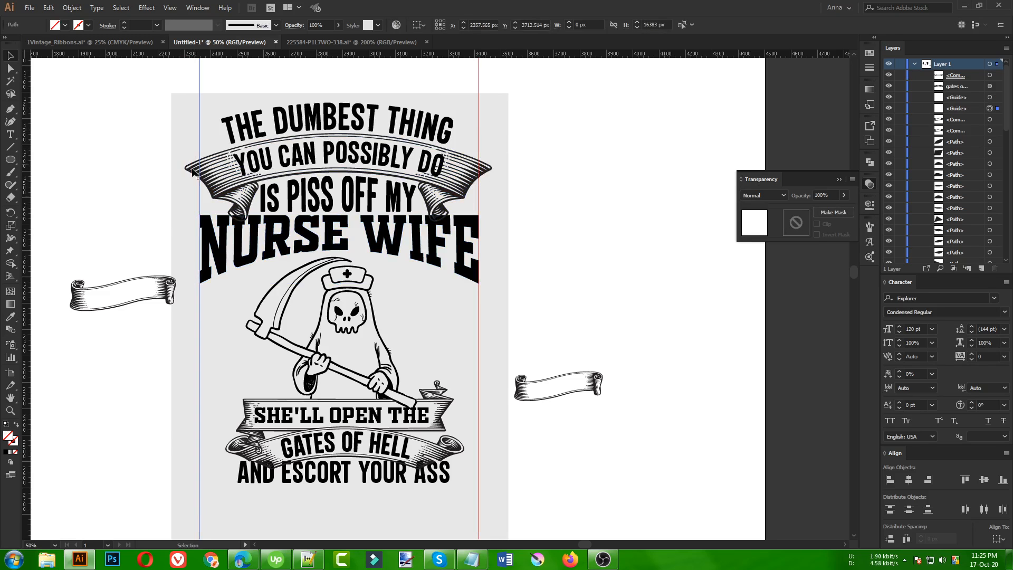
{"action": "left_click", "coordinate": [593, 204]}
Step: Set the font size of the arched line "THE DUMBEST THING" to 220 pt
{"action": "left_click", "coordinate": [375, 123]}
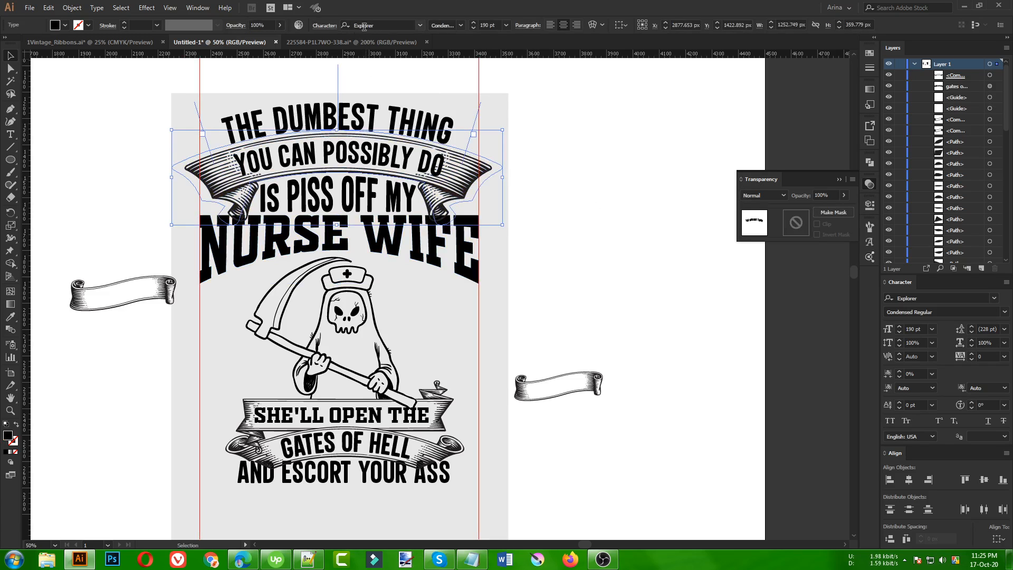
{"action": "scroll", "coordinate": [493, 25], "scroll_direction": "up", "scroll_amount": 3}
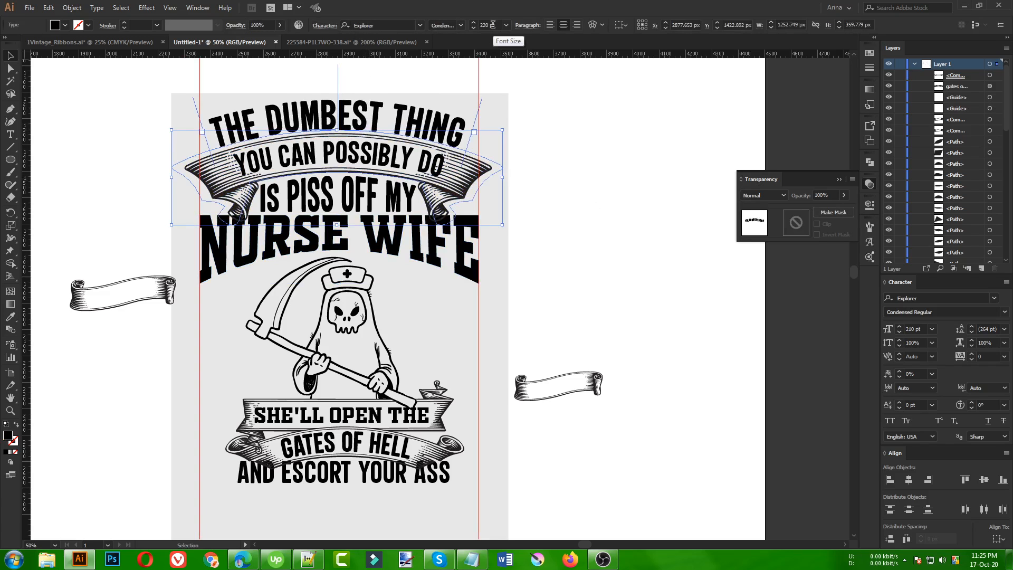
{"action": "scroll", "coordinate": [493, 24], "scroll_direction": "up", "scroll_amount": 1}
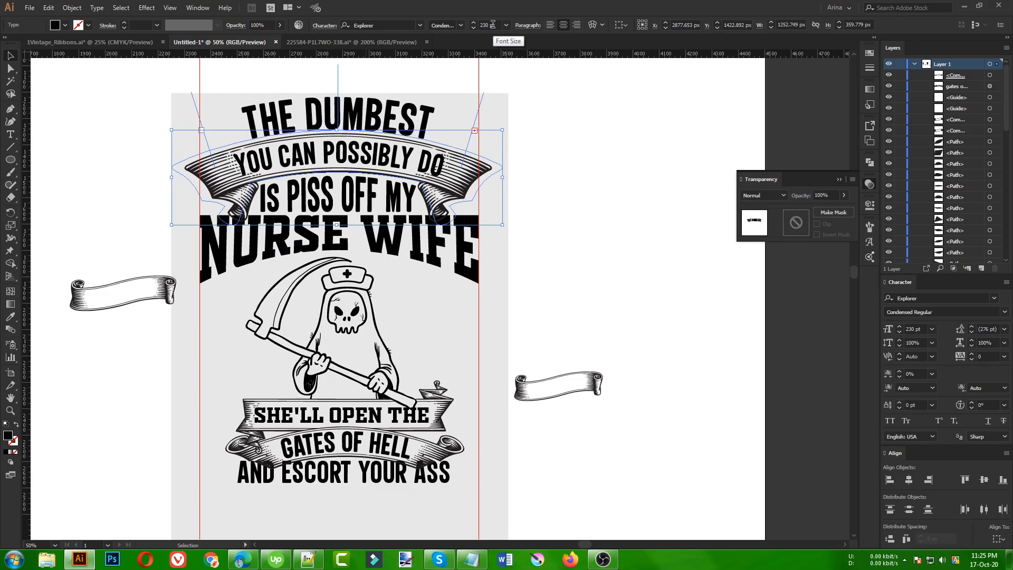
{"action": "scroll", "coordinate": [493, 24], "scroll_direction": "down", "scroll_amount": 1}
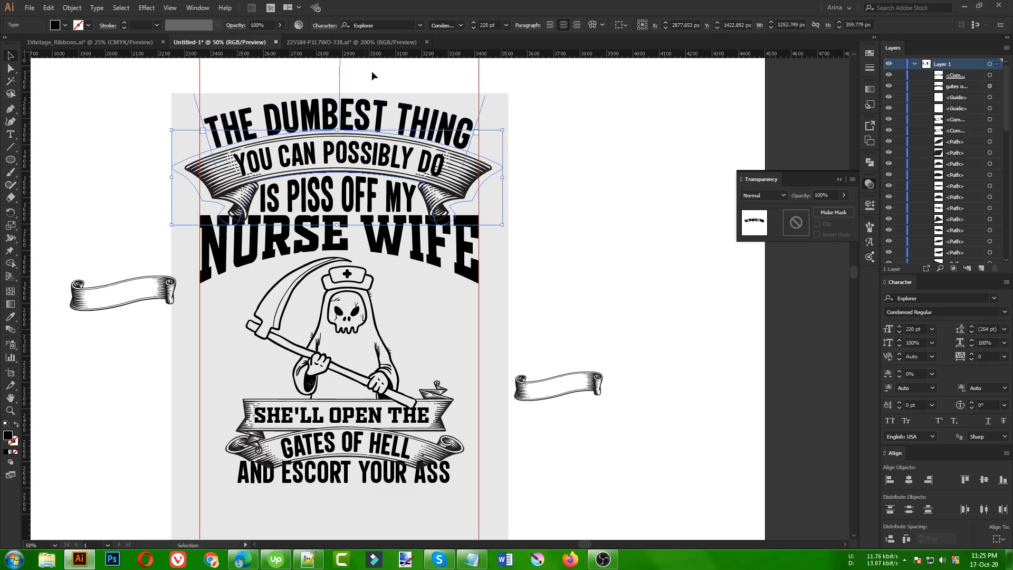
{"action": "left_click", "coordinate": [326, 80]}
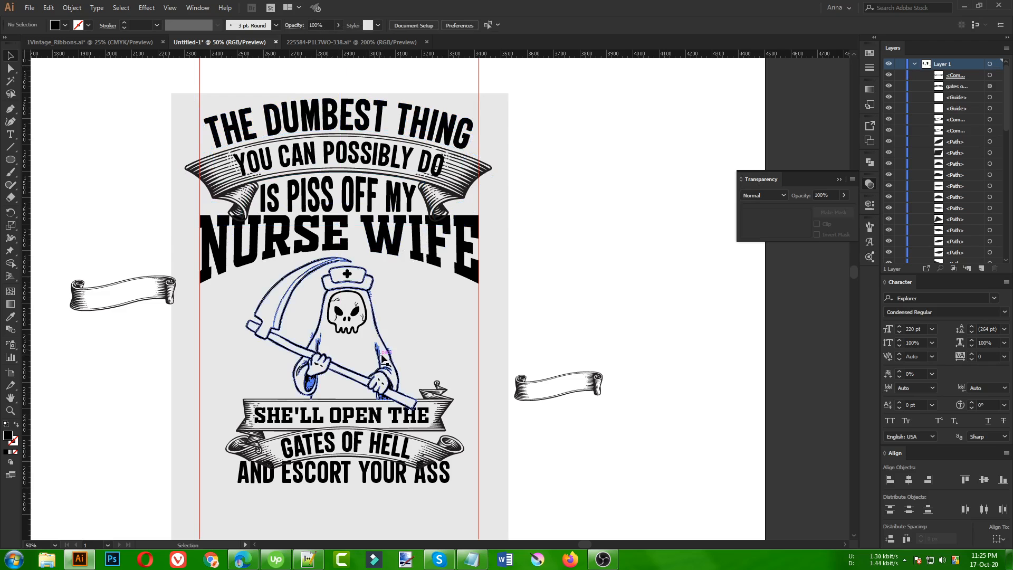
Step: Try scaling "AND ESCORT YOUR ASS" to span the full width between the two guides
{"action": "scroll", "coordinate": [395, 359], "scroll_direction": "down", "scroll_amount": 2}
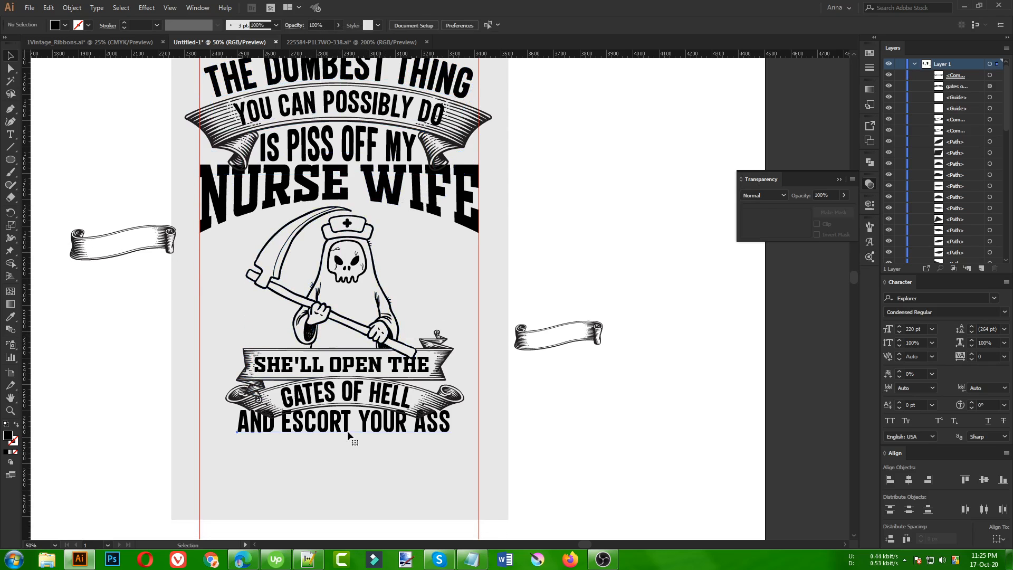
{"action": "left_click", "coordinate": [339, 436]}
{"action": "left_click_drag", "start_coordinate": [452, 421], "coordinate": [479, 421]}
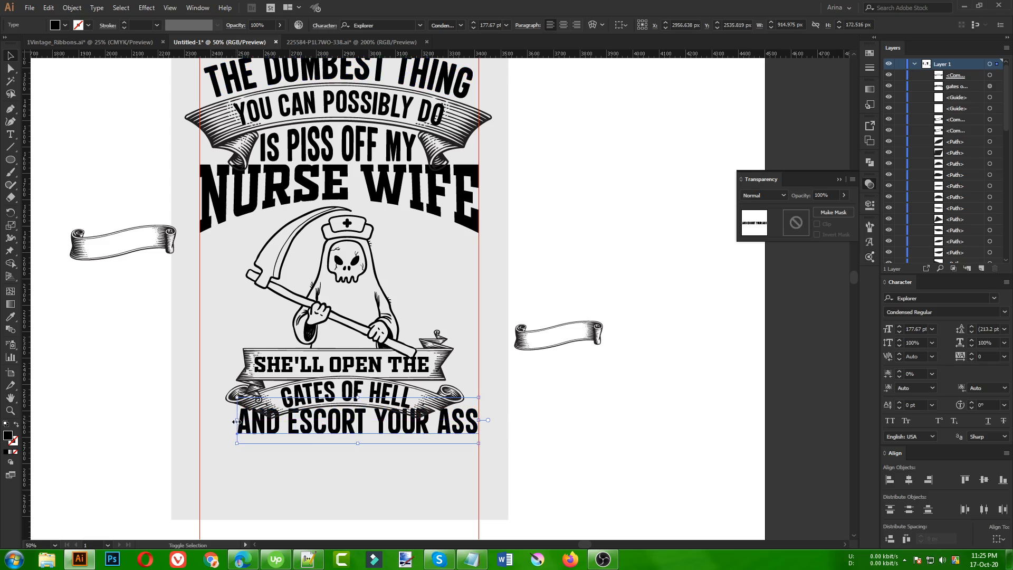
{"action": "left_click_drag", "start_coordinate": [236, 422], "coordinate": [200, 422]}
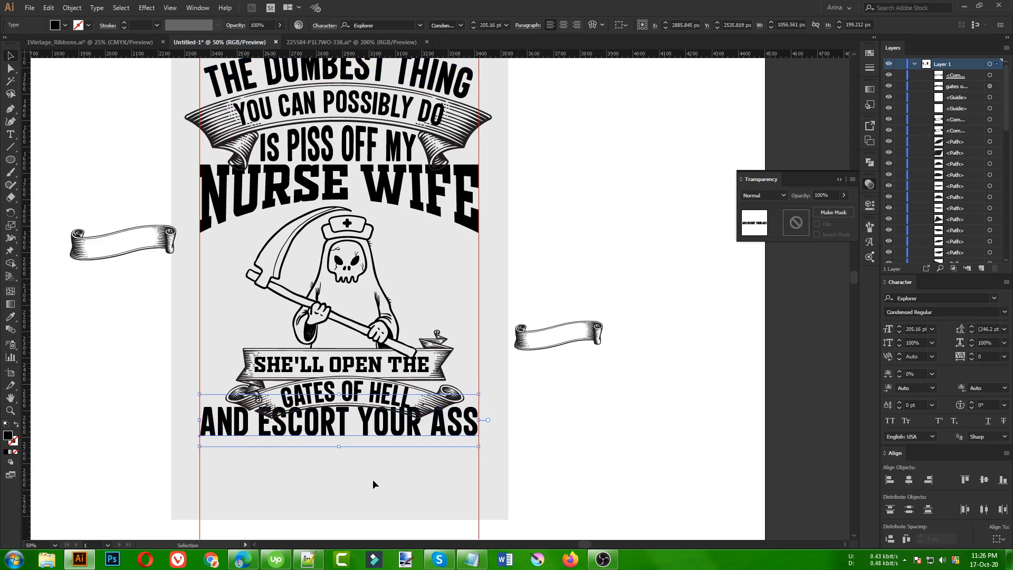
Step: Lower "AND ESCORT YOUR ASS" until it clears the underside of the arched ribbon
{"action": "key", "text": "Down"}
{"action": "key", "text": "Down"}
{"action": "key", "text": "Down"}
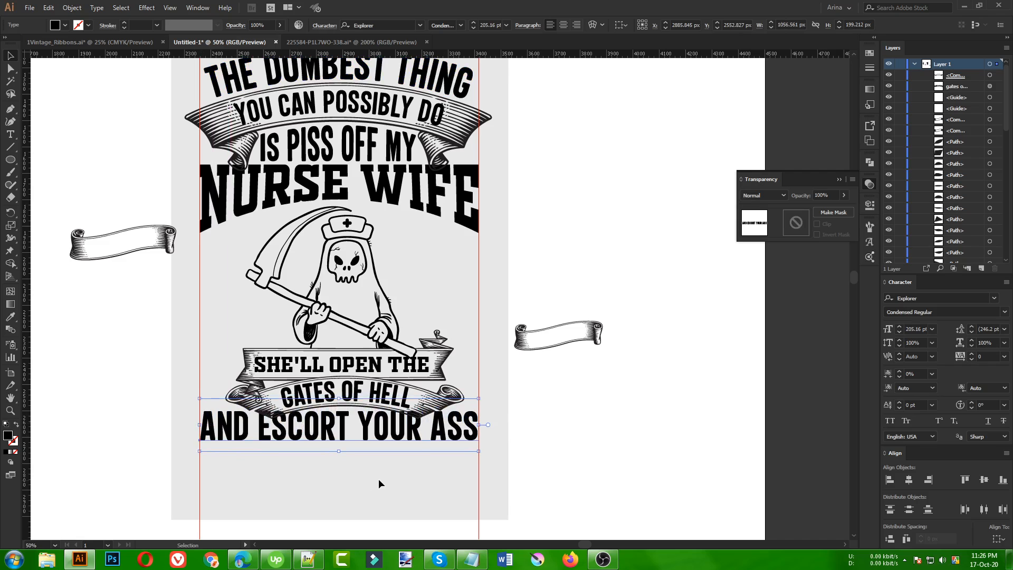
{"action": "key", "text": "Down"}
{"action": "key", "text": "Down"}
{"action": "key", "text": "Down"}
{"action": "key", "text": "Down"}
{"action": "key", "text": "Down"}
{"action": "key", "text": "Down"}
{"action": "key", "text": "Down"}
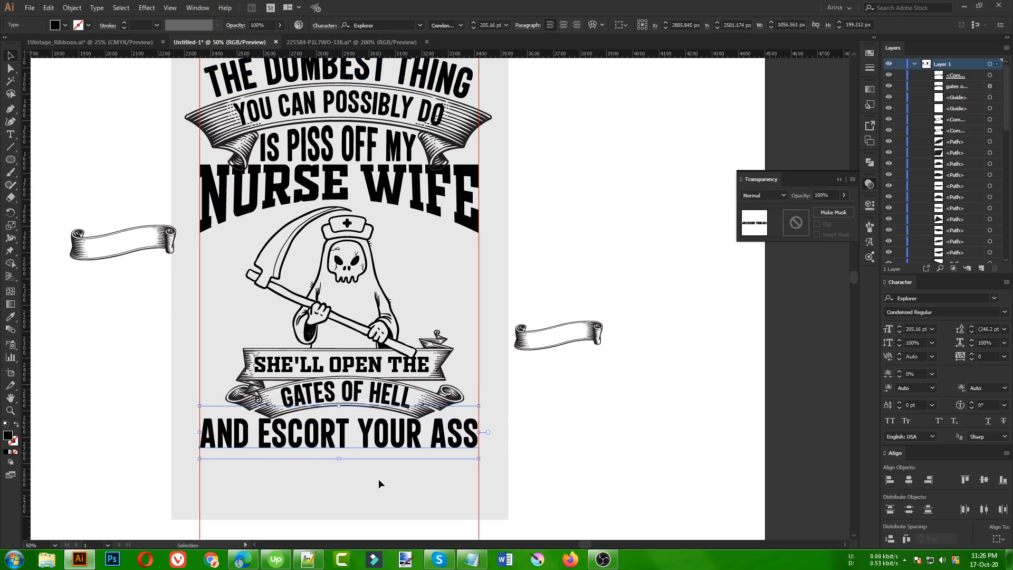
{"action": "left_click", "coordinate": [379, 479]}
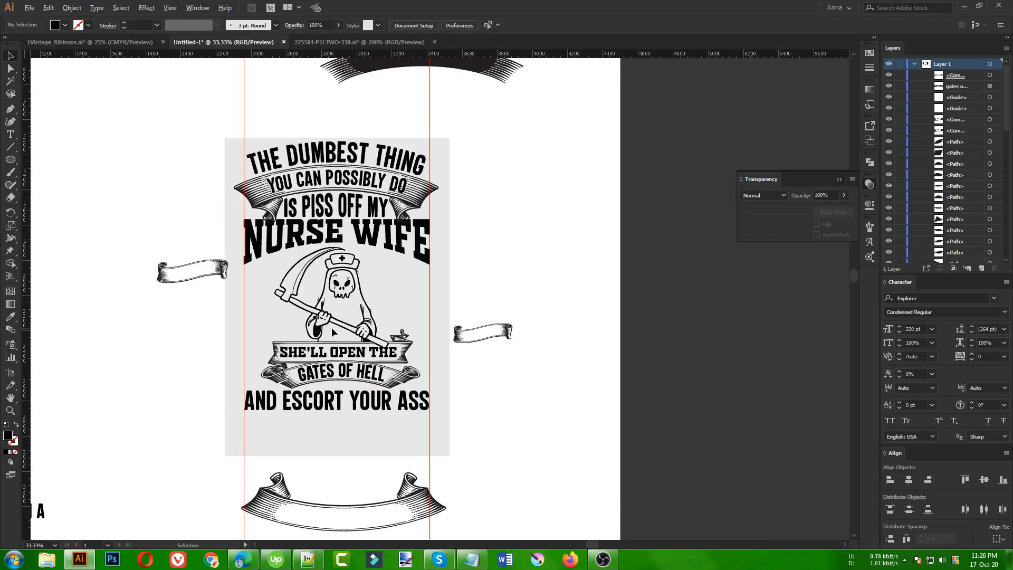
Step: Move the loose line "RIGHT ON IT" into the design beneath "AND ESCORT YOUR ASS"
{"action": "scroll", "coordinate": [331, 327], "scroll_direction": "down", "scroll_amount": 2}
{"action": "scroll", "coordinate": [336, 331], "scroll_direction": "down", "scroll_amount": 1}
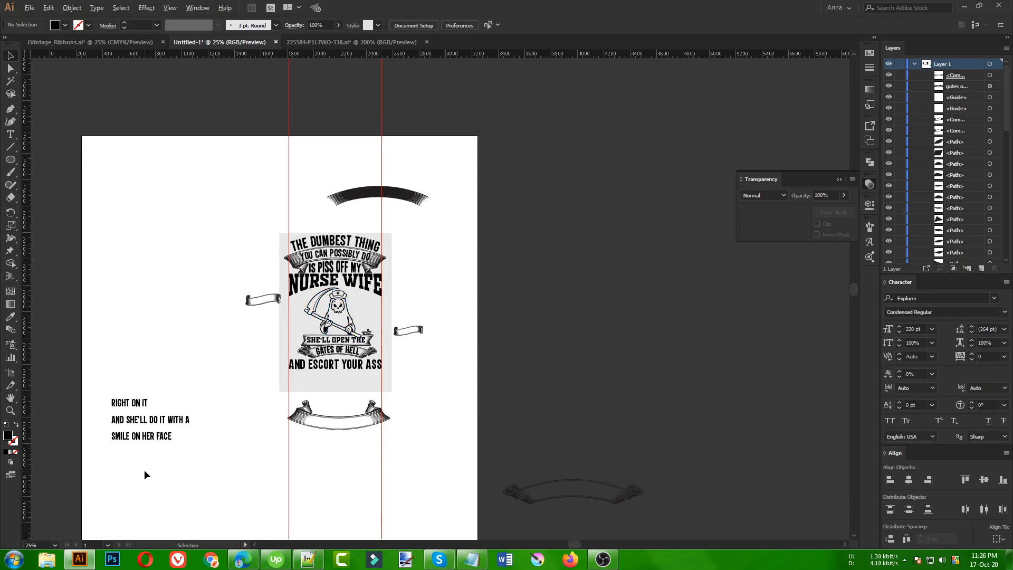
{"action": "scroll", "coordinate": [144, 470], "scroll_direction": "up", "scroll_amount": 1}
{"action": "left_click_drag", "start_coordinate": [125, 371], "coordinate": [447, 331]}
{"action": "scroll", "coordinate": [448, 316], "scroll_direction": "up", "scroll_amount": 3}
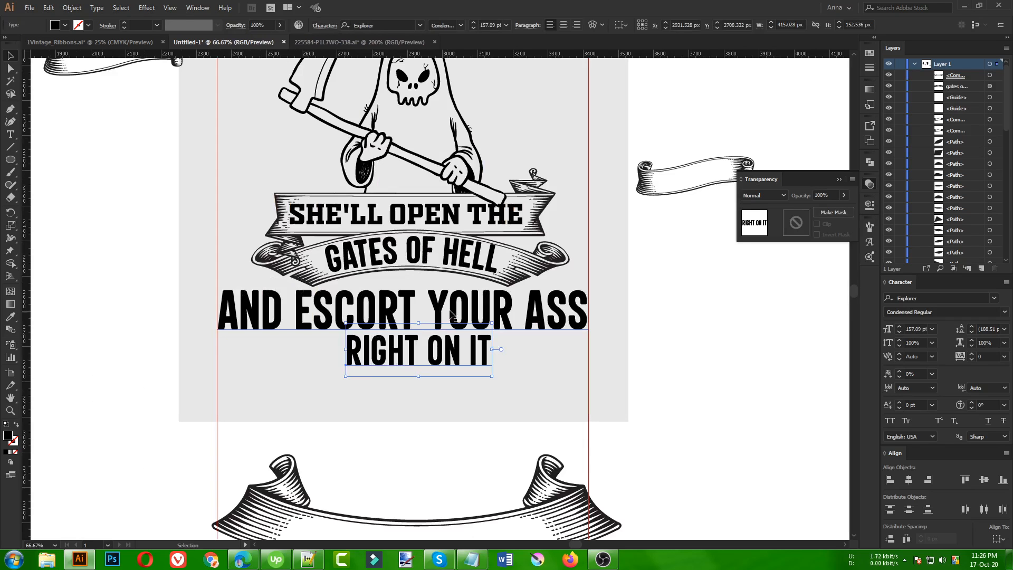
Step: Shrink "AND ESCORT YOUR ASS" to about 532 px wide and centre it just beneath the arched ribbon
{"action": "left_click", "coordinate": [449, 312]}
{"action": "left_click_drag", "start_coordinate": [592, 312], "coordinate": [497, 325]}
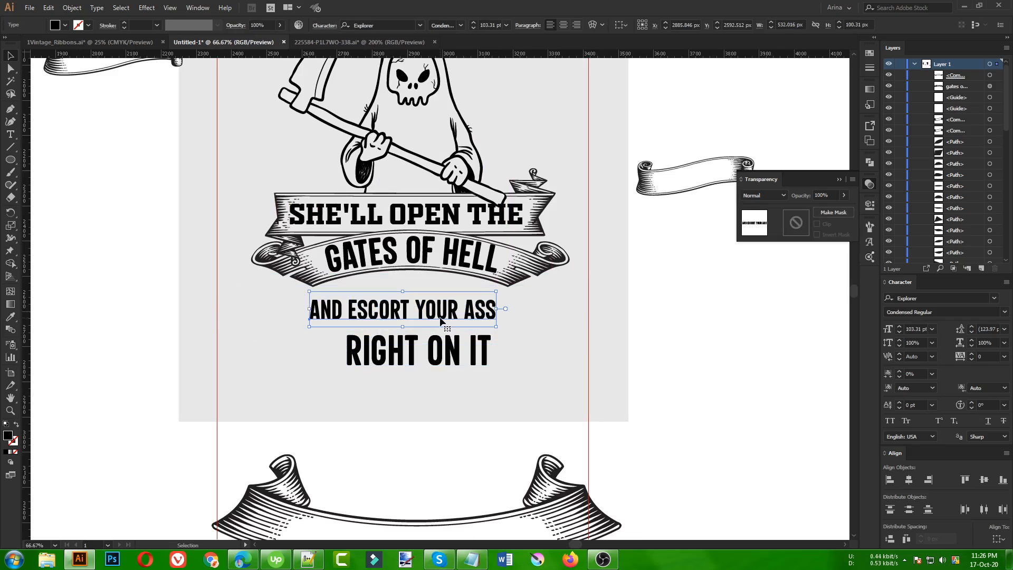
{"action": "key", "text": "Up"}
{"action": "key", "text": "Up"}
{"action": "key", "text": "Up"}
{"action": "key", "text": "Up"}
{"action": "key", "text": "Up"}
{"action": "key", "text": "Up"}
{"action": "key", "text": "Up"}
{"action": "key", "text": "Up"}
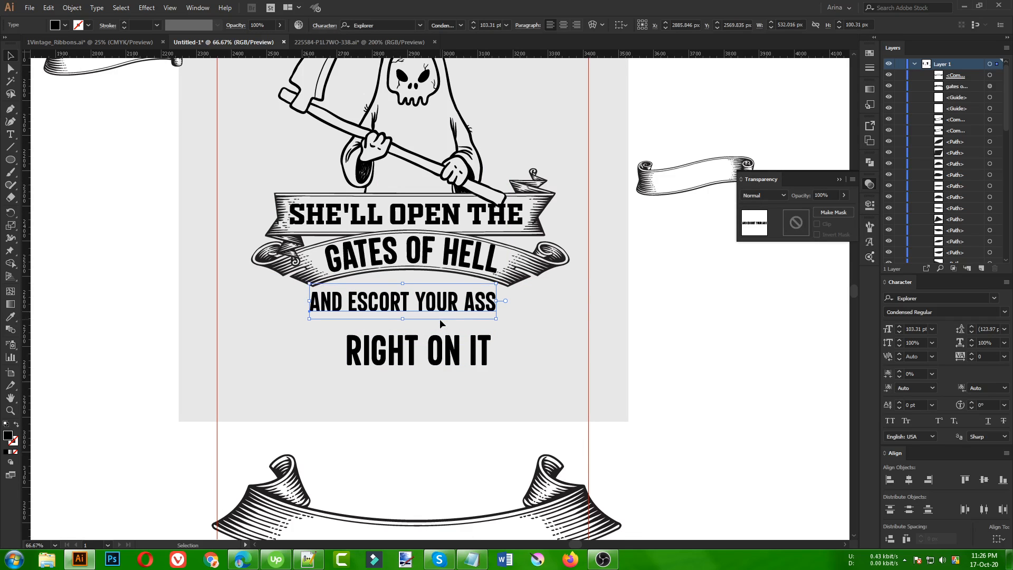
{"action": "key", "text": "Right"}
{"action": "key", "text": "Right"}
{"action": "key", "text": "Right"}
{"action": "key", "text": "Right"}
{"action": "key", "text": "Right"}
{"action": "key", "text": "Right"}
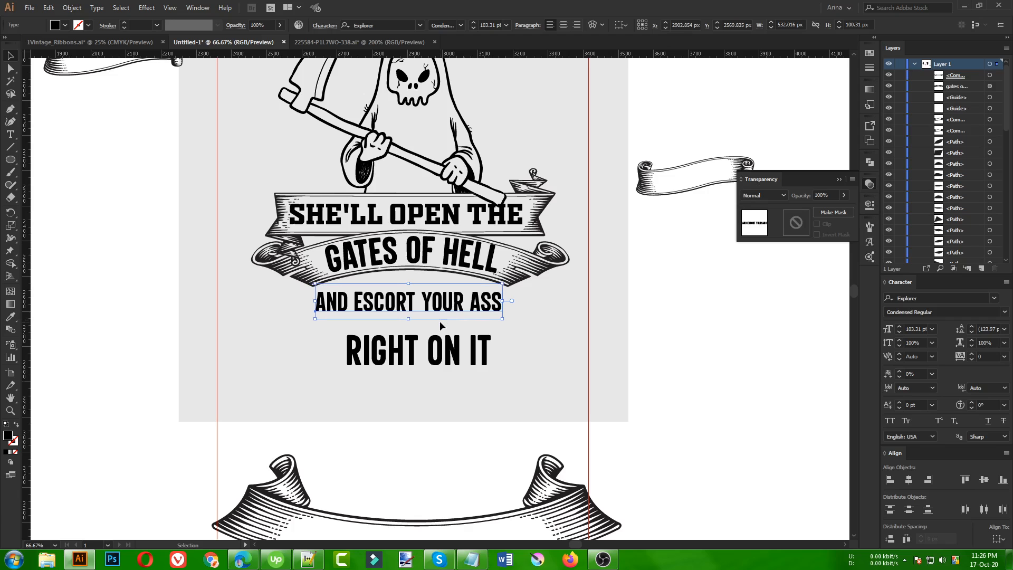
{"action": "key", "text": "Right"}
{"action": "key", "text": "Right"}
{"action": "key", "text": "Up"}
{"action": "key", "text": "Up"}
Step: Raise "RIGHT ON IT" until it sits closely beneath "AND ESCORT YOUR ASS"
{"action": "left_click", "coordinate": [439, 351]}
{"action": "key", "text": "Up"}
{"action": "key", "text": "Up"}
{"action": "key", "text": "Up"}
{"action": "key", "text": "Up"}
{"action": "key", "text": "Up"}
{"action": "key", "text": "Up"}
{"action": "key", "text": "Up"}
{"action": "key", "text": "Up"}
{"action": "key", "text": "Up"}
{"action": "key", "text": "Up"}
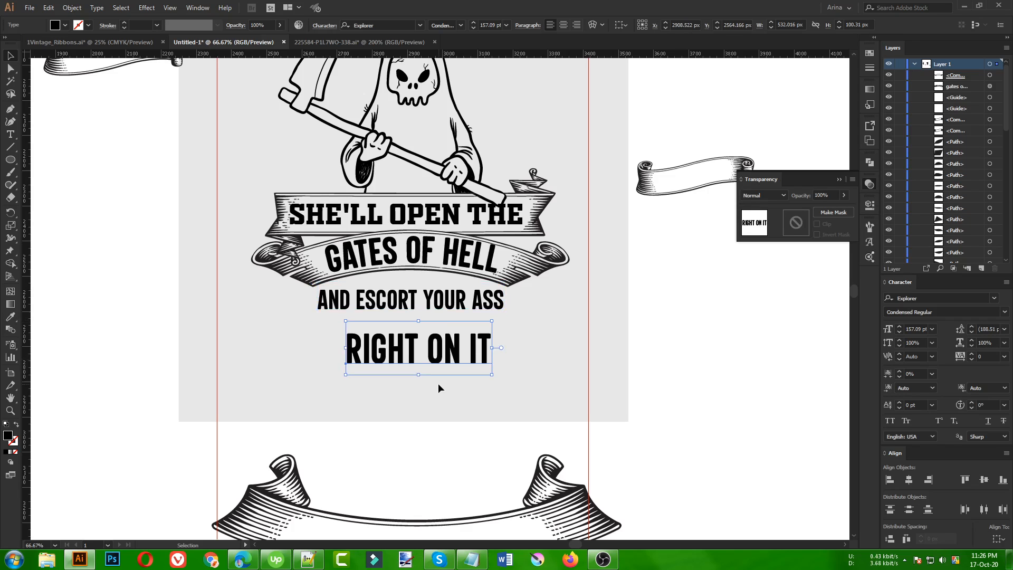
{"action": "key", "text": "Up"}
{"action": "key", "text": "Up"}
{"action": "key", "text": "Up"}
{"action": "key", "text": "Up"}
{"action": "key", "text": "Up"}
{"action": "key", "text": "Up"}
{"action": "key", "text": "Up"}
{"action": "key", "text": "Up"}
{"action": "key", "text": "Up"}
{"action": "key", "text": "Up"}
{"action": "key", "text": "Up"}
{"action": "key", "text": "Up"}
{"action": "key", "text": "Up"}
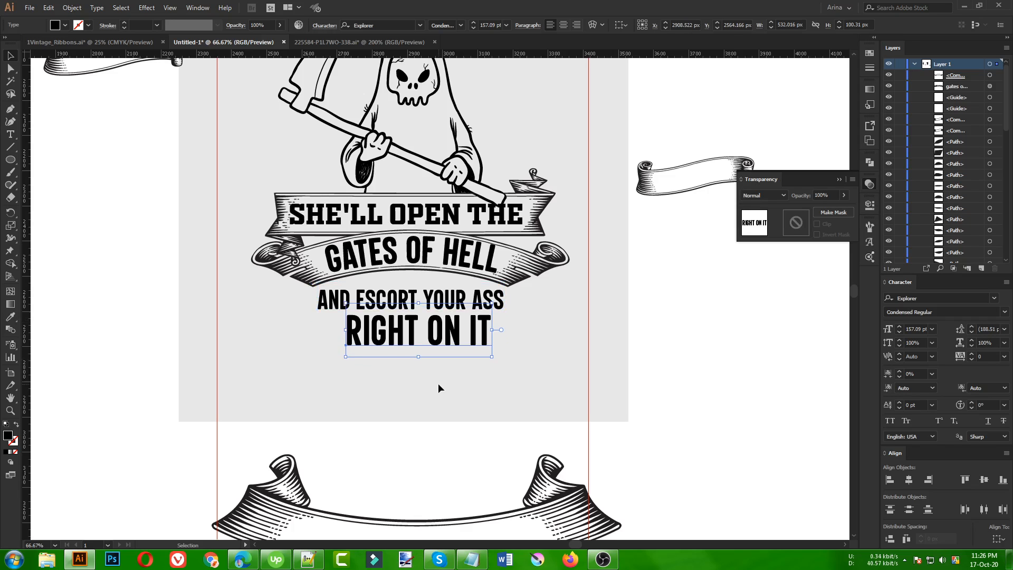
{"action": "key", "text": "Down"}
{"action": "key", "text": "Down"}
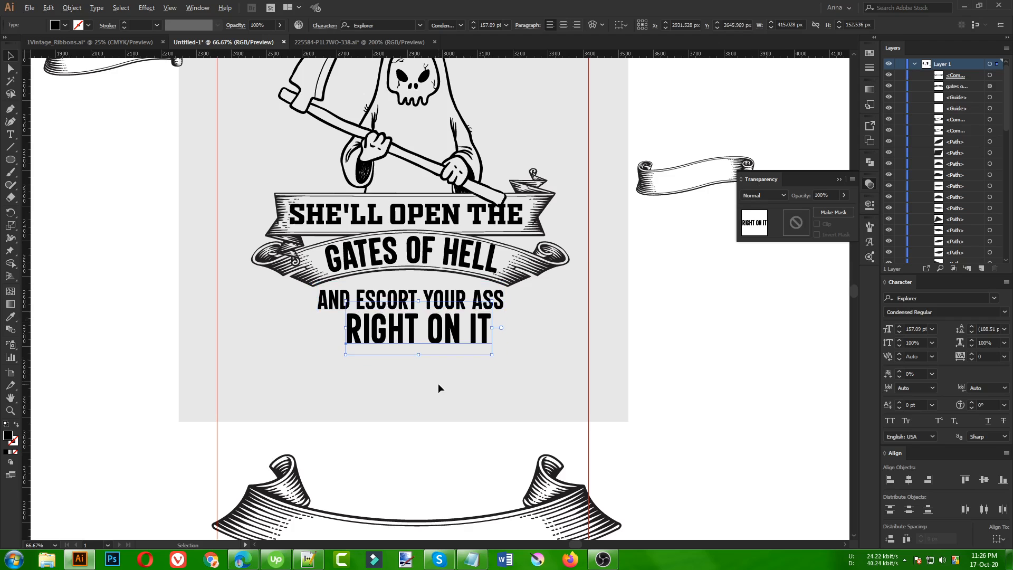
Step: Place "SMILE ON HER FACE" on the blank area left of the design and "AND SHE'LL DO IT WITH A" to its right
{"action": "scroll", "coordinate": [438, 385], "scroll_direction": "down", "scroll_amount": 2}
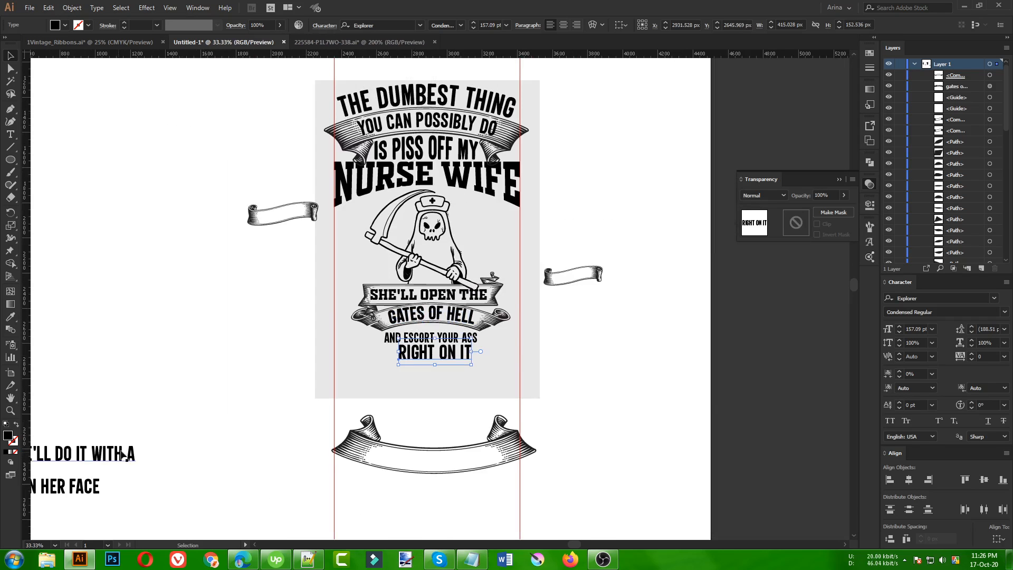
{"action": "left_click_drag", "start_coordinate": [122, 455], "coordinate": [485, 372]}
{"action": "scroll", "coordinate": [485, 372], "scroll_direction": "down", "scroll_amount": 1}
{"action": "left_click_drag", "start_coordinate": [181, 462], "coordinate": [275, 381]}
{"action": "scroll", "coordinate": [467, 374], "scroll_direction": "up", "scroll_amount": 2}
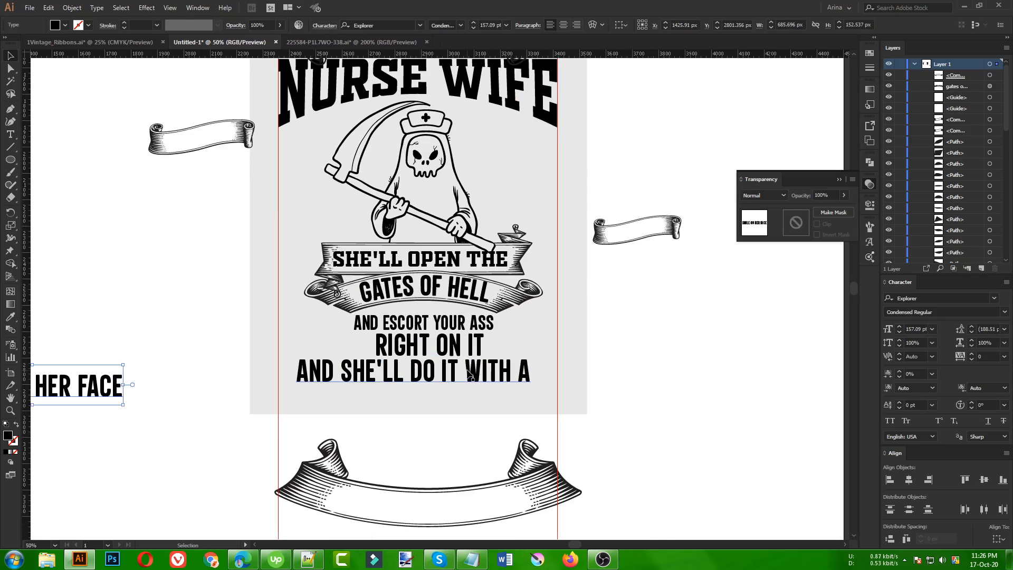
{"action": "scroll", "coordinate": [469, 373], "scroll_direction": "down", "scroll_amount": 1}
{"action": "left_click_drag", "start_coordinate": [469, 374], "coordinate": [669, 357]}
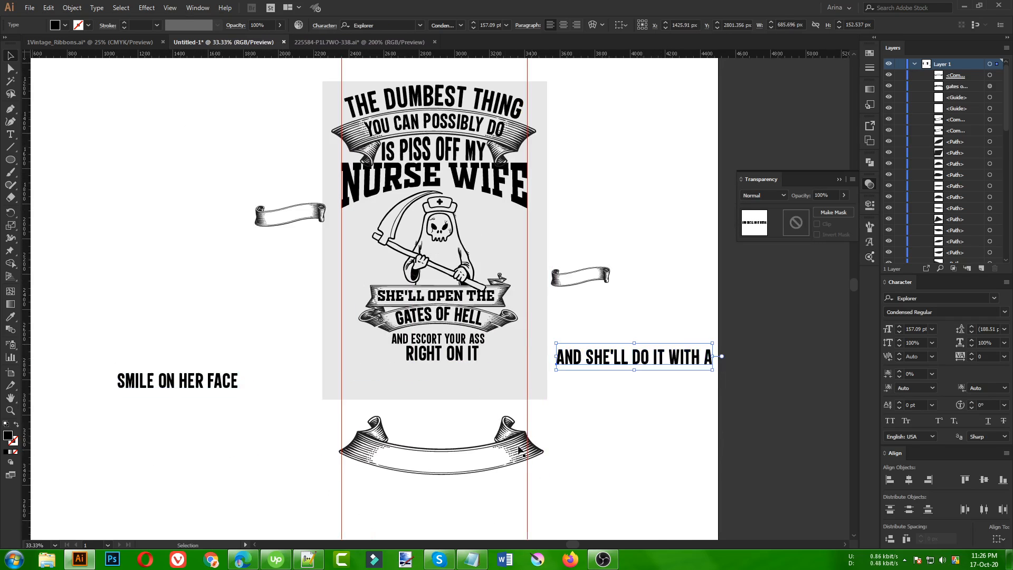
Step: Move the large blank curved ribbon up beneath "RIGHT ON IT", keep it about 1165 px wide and centre it between the guides
{"action": "left_click_drag", "start_coordinate": [520, 450], "coordinate": [500, 369]}
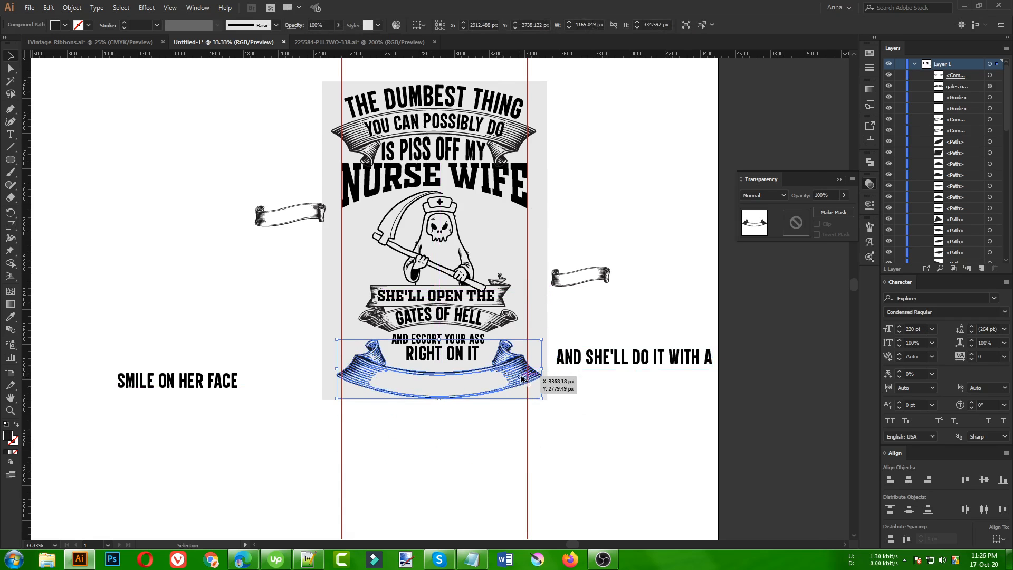
{"action": "scroll", "coordinate": [528, 378], "scroll_direction": "up", "scroll_amount": 1}
{"action": "scroll", "coordinate": [520, 430], "scroll_direction": "down", "scroll_amount": 1}
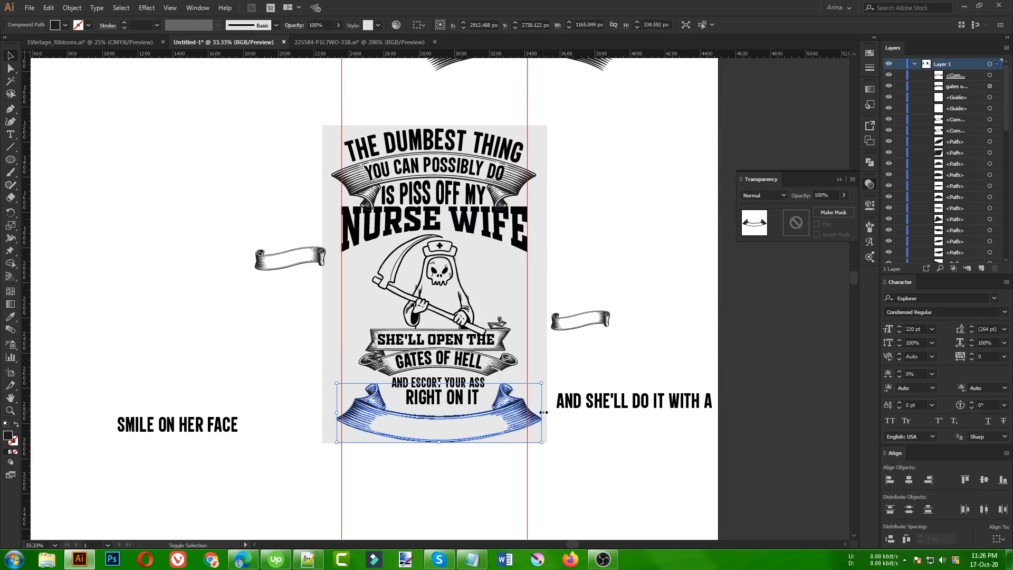
{"action": "left_click_drag", "start_coordinate": [544, 412], "coordinate": [537, 412]}
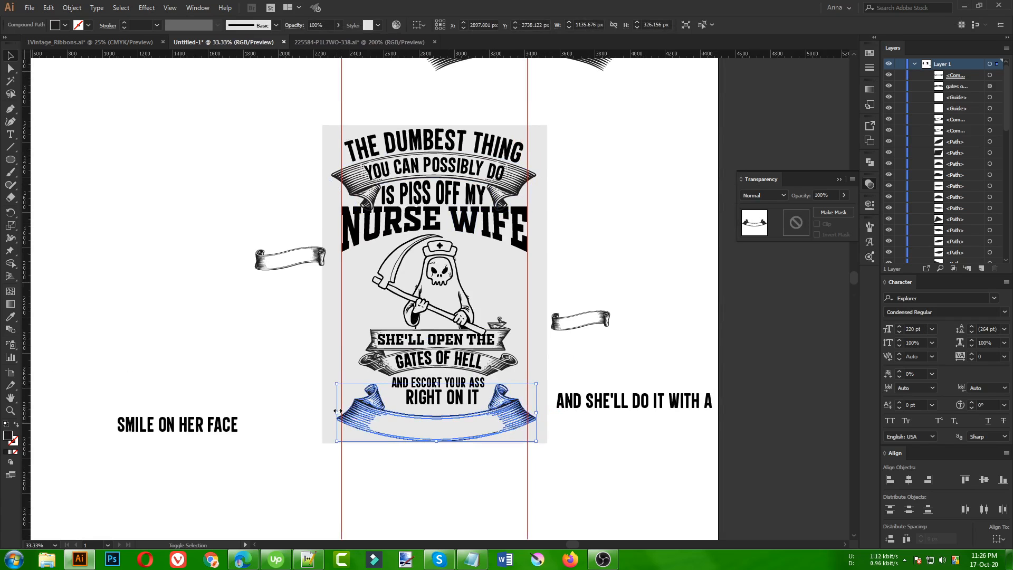
{"action": "mouse_move", "coordinate": [337, 411]}
{"action": "left_mouse_down"}
{"action": "mouse_move", "coordinate": [356, 413]}
{"action": "mouse_move", "coordinate": [333, 412]}
{"action": "left_mouse_up"}
{"action": "left_click", "coordinate": [482, 447]}
{"action": "scroll", "coordinate": [554, 402], "scroll_direction": "up", "scroll_amount": 1}
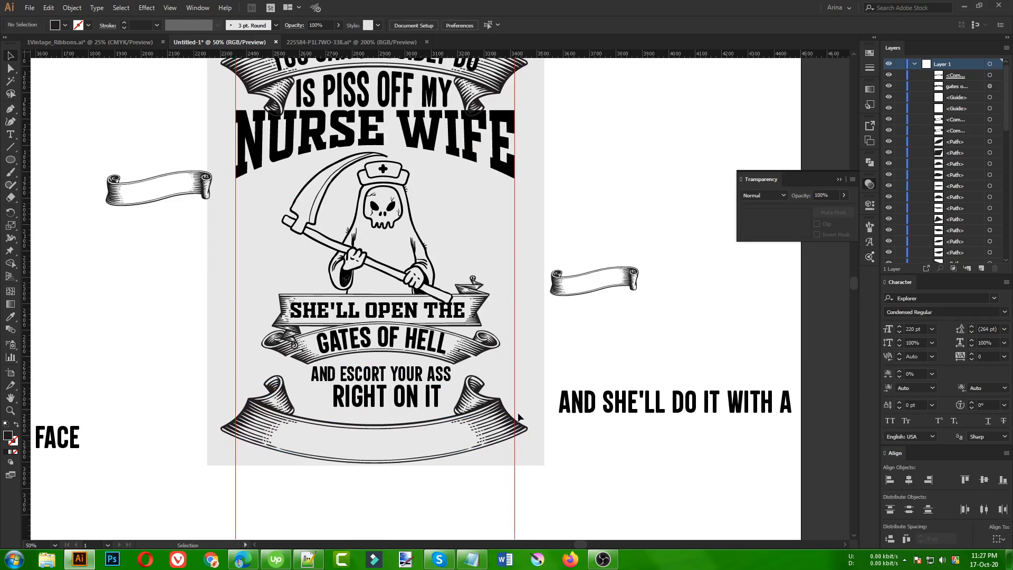
{"action": "left_click", "coordinate": [493, 425]}
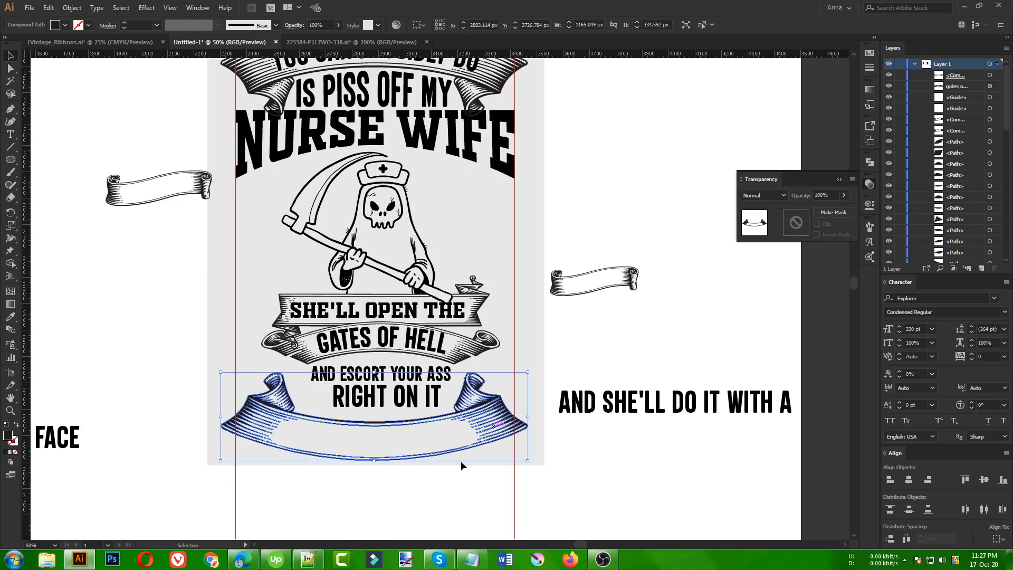
{"action": "left_click", "coordinate": [382, 466]}
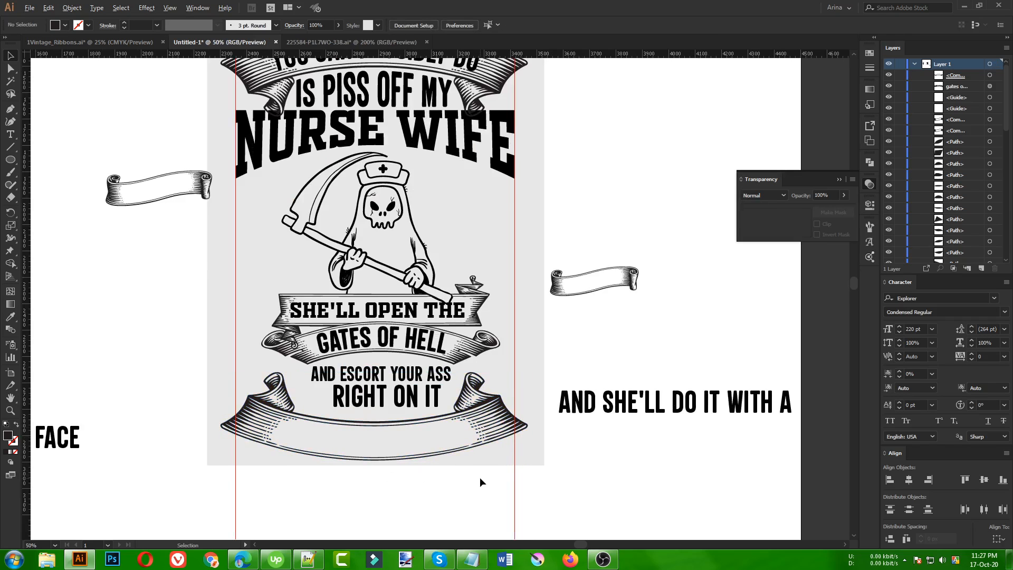
{"action": "scroll", "coordinate": [480, 477], "scroll_direction": "down", "scroll_amount": 1}
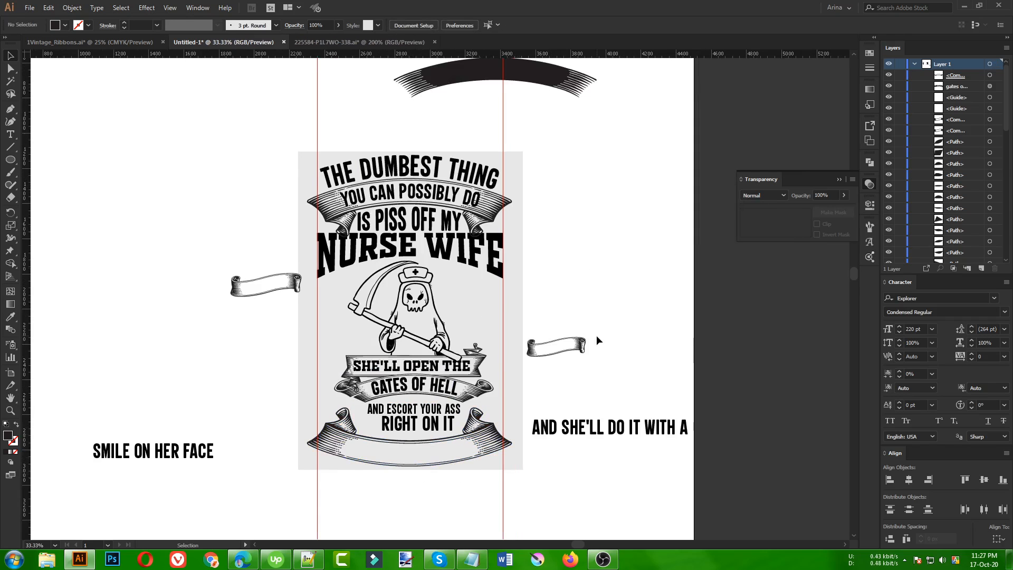
Step: Flip the loose black arched shape so it curves downward and place it just below the large blank ribbon
{"action": "scroll", "coordinate": [596, 334], "scroll_direction": "up", "scroll_amount": 2}
{"action": "left_click_drag", "start_coordinate": [527, 102], "coordinate": [687, 271]}
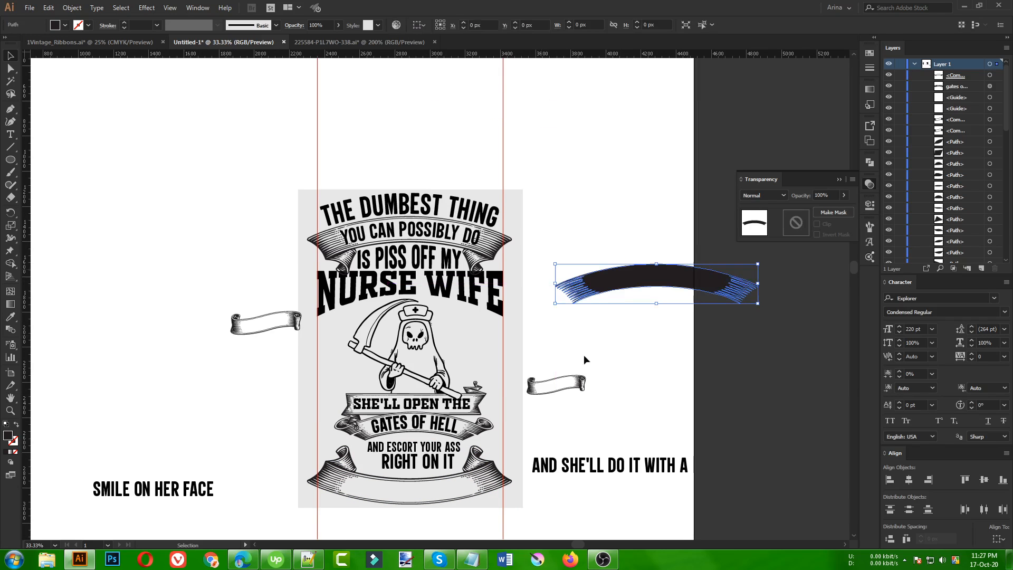
{"action": "left_click_drag", "start_coordinate": [764, 284], "coordinate": [597, 278]}
{"action": "scroll", "coordinate": [660, 280], "scroll_direction": "down", "scroll_amount": 3}
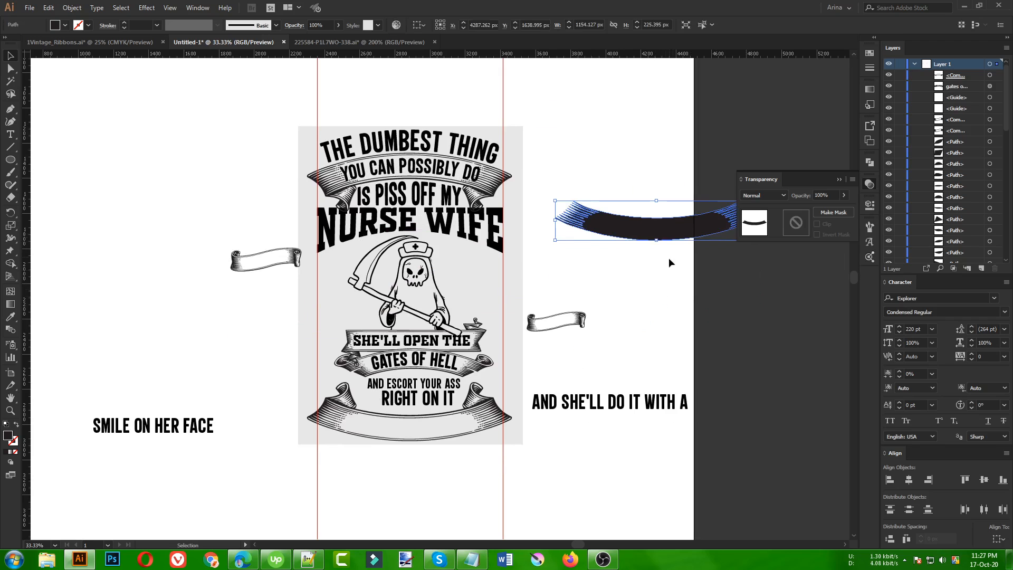
{"action": "left_click_drag", "start_coordinate": [670, 236], "coordinate": [425, 499]}
{"action": "key", "text": "ctrl+equal"}
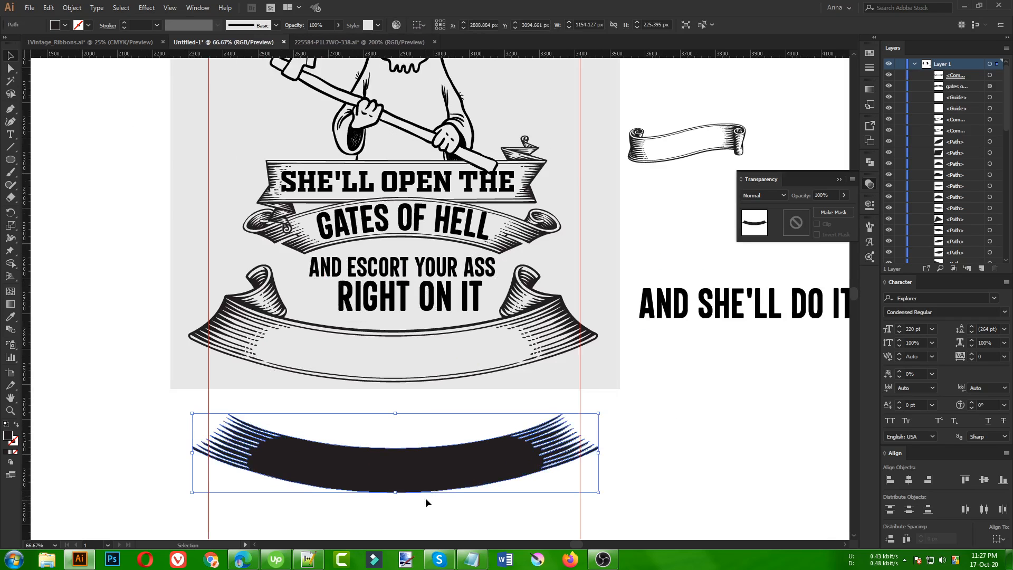
{"action": "left_click", "coordinate": [11, 136]}
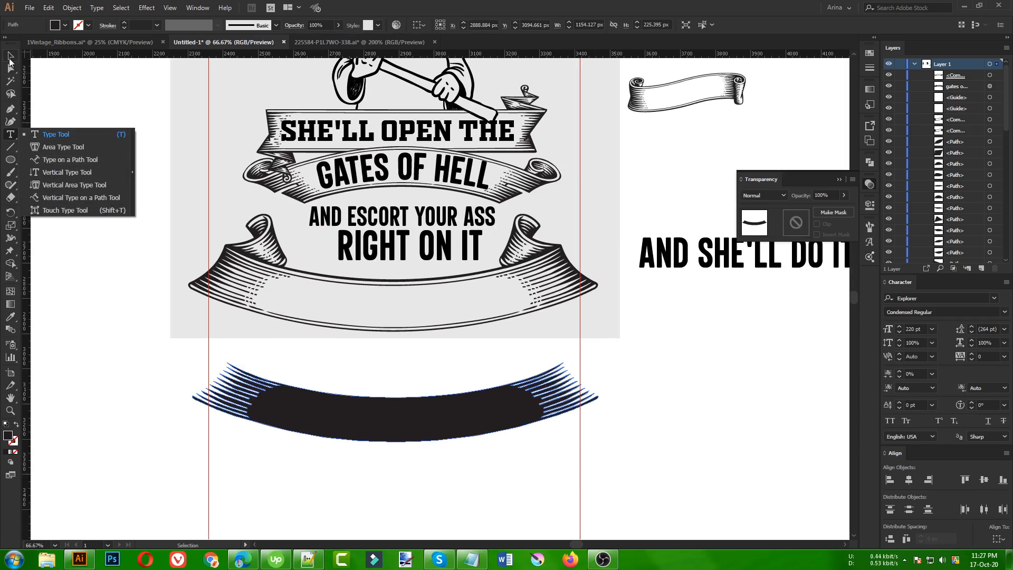
{"action": "left_click", "coordinate": [10, 59]}
{"action": "left_click", "coordinate": [148, 283]}
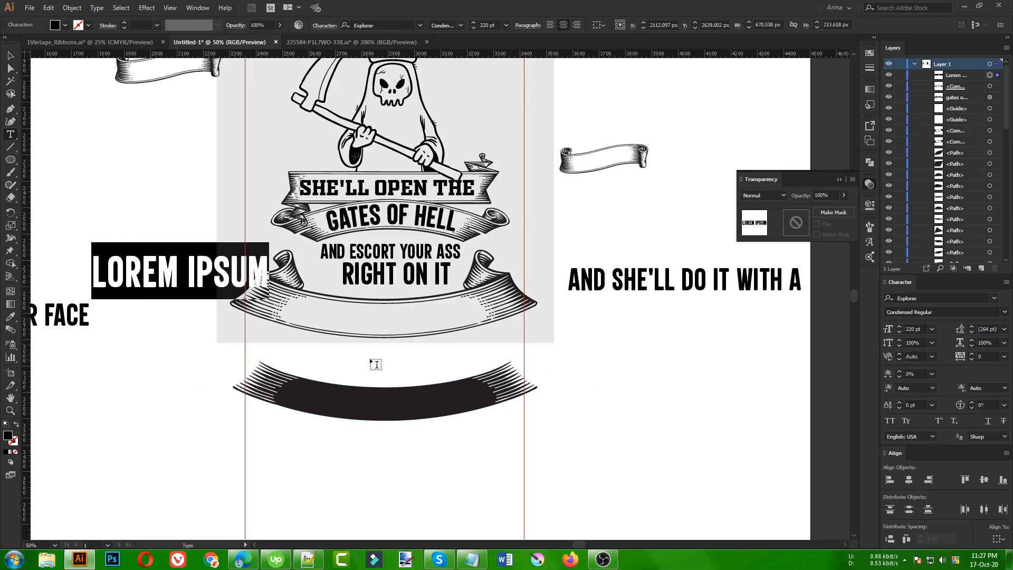
{"action": "type", "text": "v"}
{"action": "left_click", "coordinate": [7, 56]}
{"action": "key", "text": "Delete"}
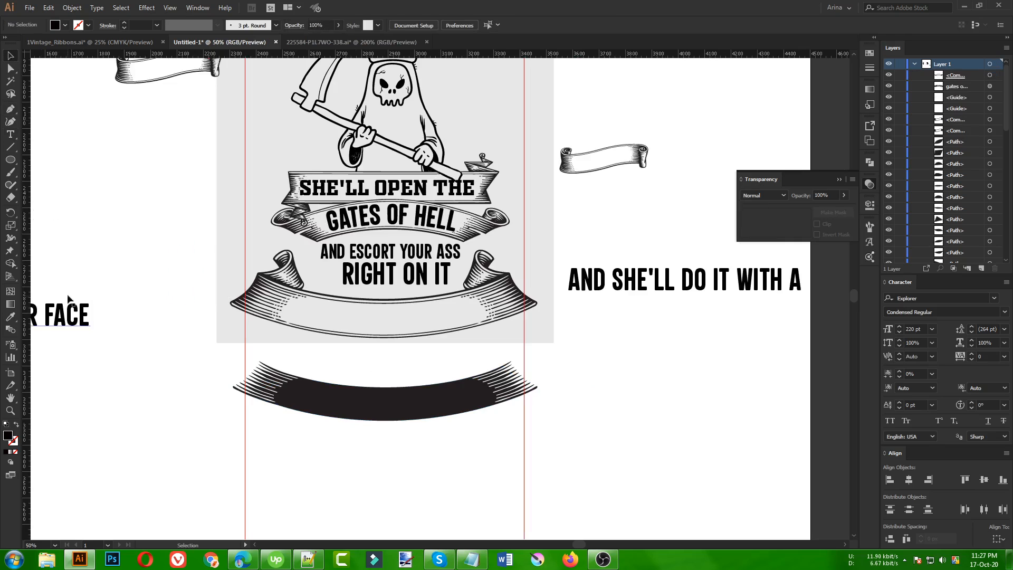
Step: Cut the loose line "SMILE ON HER FACE" and paste it as type on a path along the flipped shape's outline
{"action": "left_click_drag", "start_coordinate": [72, 306], "coordinate": [215, 389]}
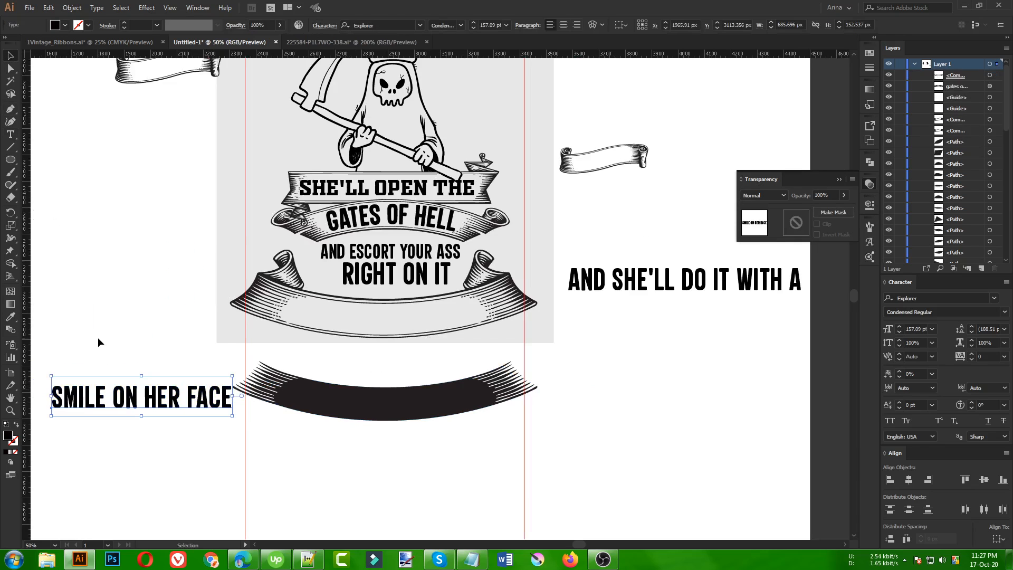
{"action": "key", "text": "ctrl+x"}
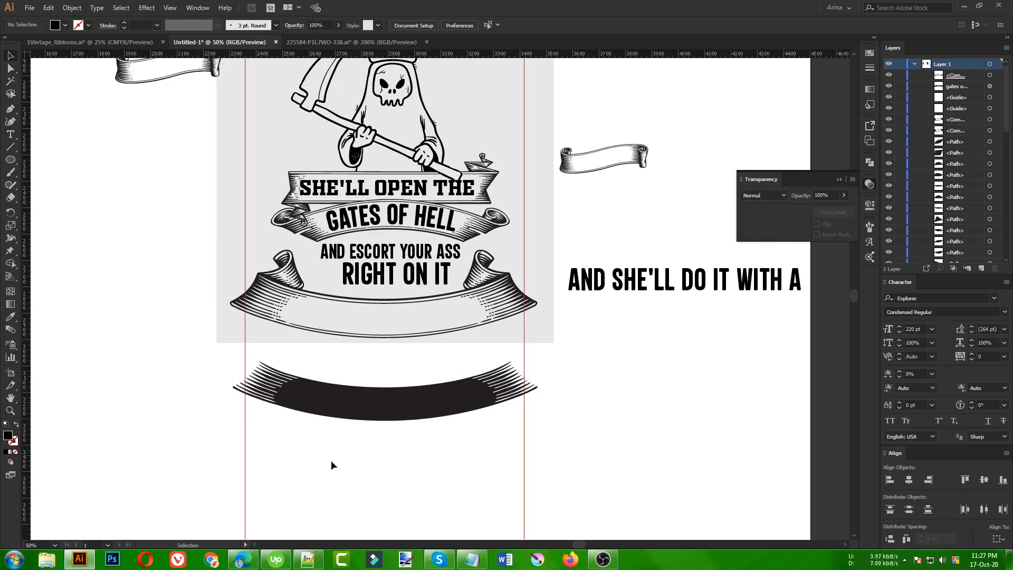
{"action": "scroll", "coordinate": [367, 421], "scroll_direction": "up", "scroll_amount": 1}
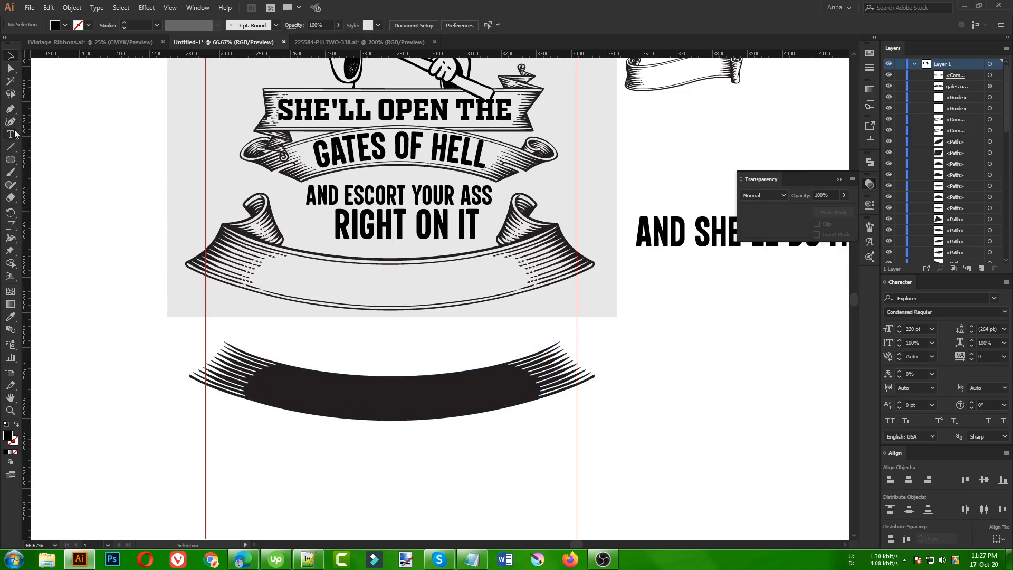
{"action": "left_click_drag", "start_coordinate": [15, 134], "coordinate": [59, 166]}
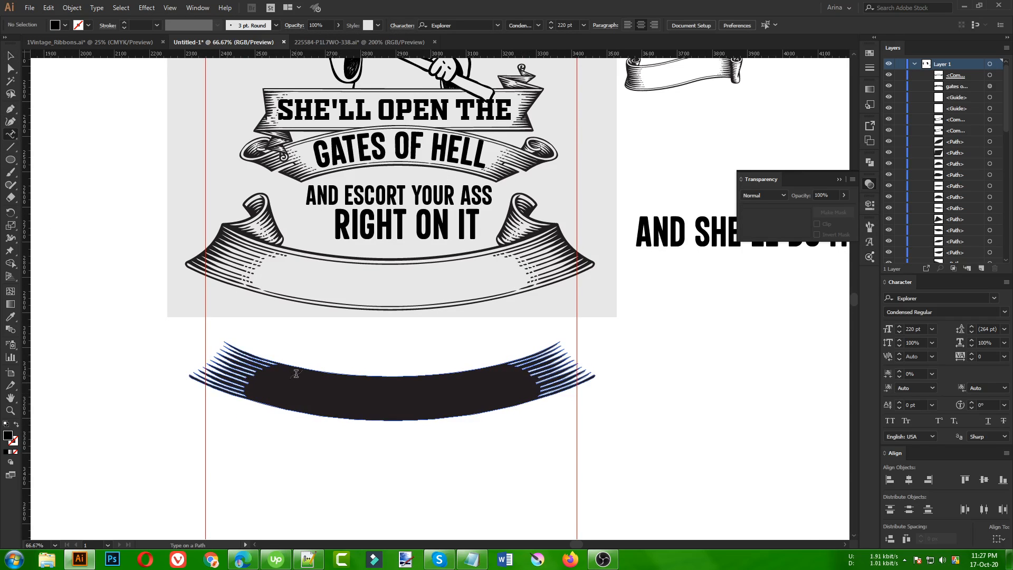
{"action": "left_click", "coordinate": [312, 365]}
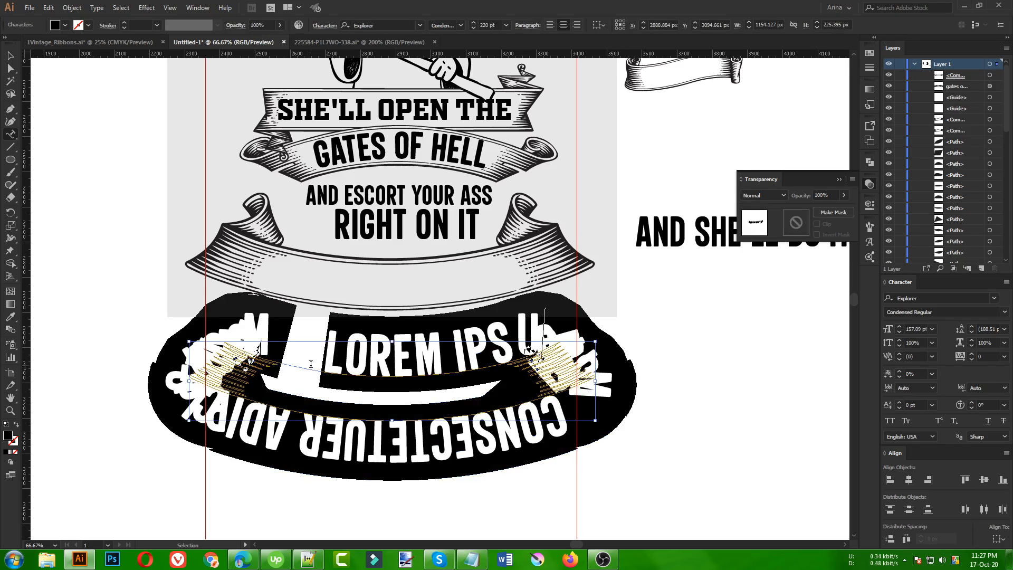
{"action": "key", "text": "ctrl+v"}
{"action": "left_click", "coordinate": [10, 56]}
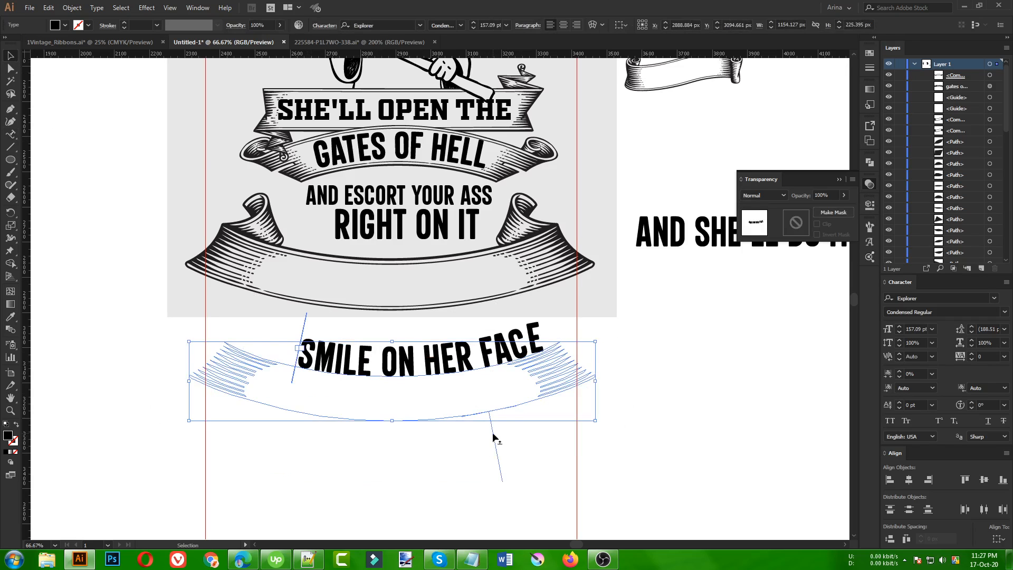
Step: Slide "SMILE ON HER FACE" along the path onto the shape's lower curve, starting near the curve's left end
{"action": "left_click_drag", "start_coordinate": [494, 431], "coordinate": [466, 402]}
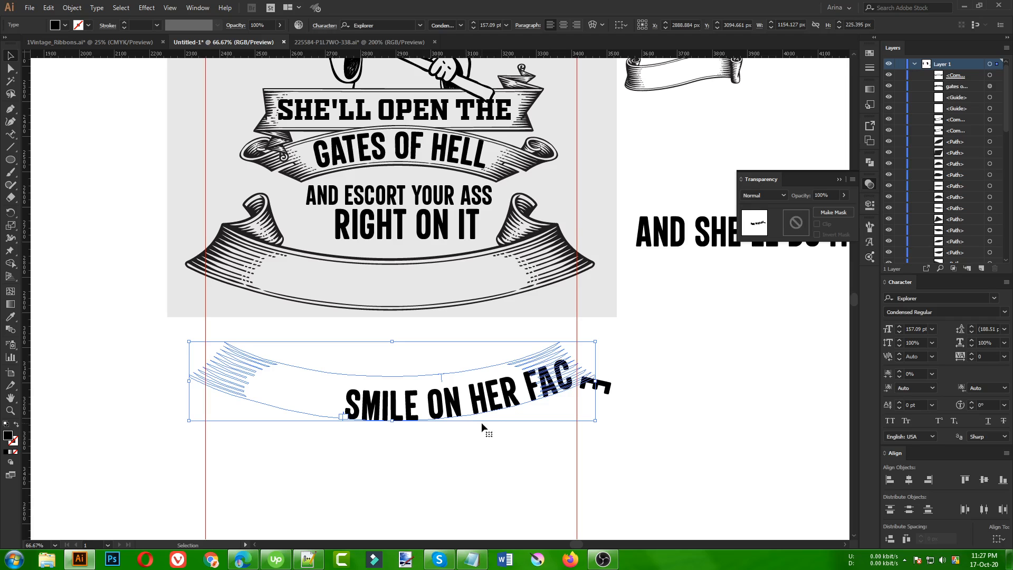
{"action": "key", "text": "Left"}
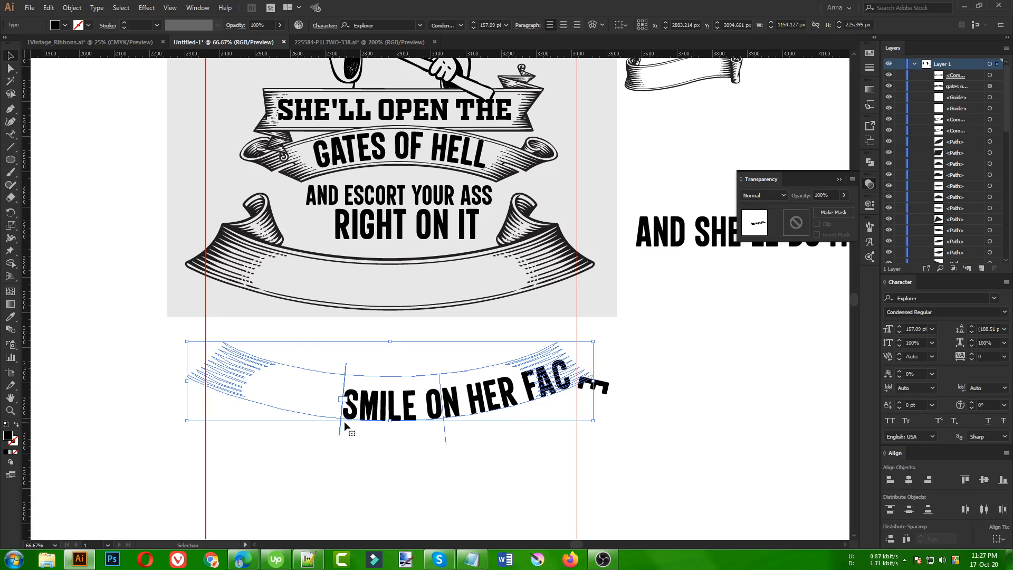
{"action": "left_click_drag", "start_coordinate": [340, 426], "coordinate": [437, 427]}
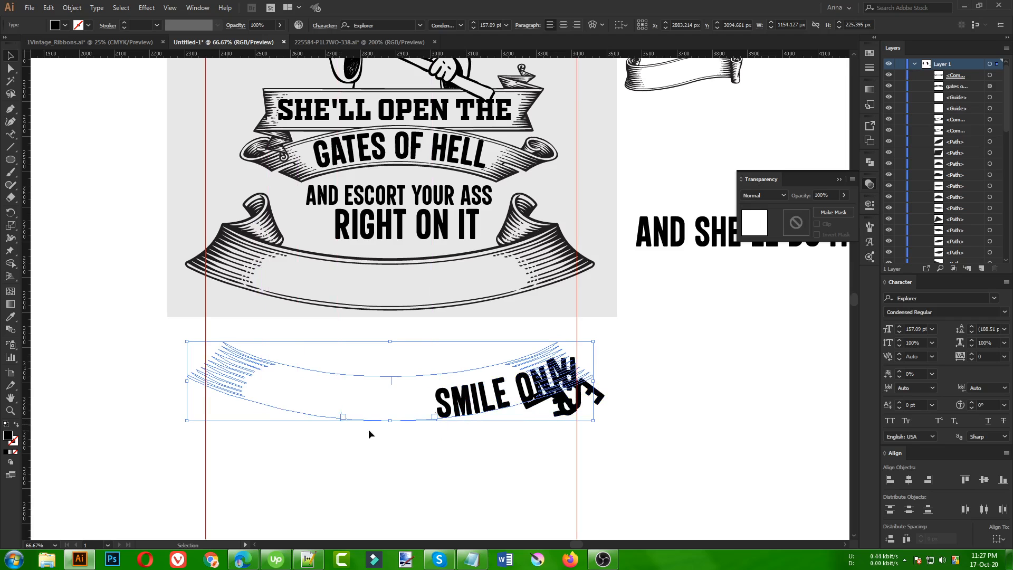
{"action": "left_click_drag", "start_coordinate": [340, 423], "coordinate": [243, 420]}
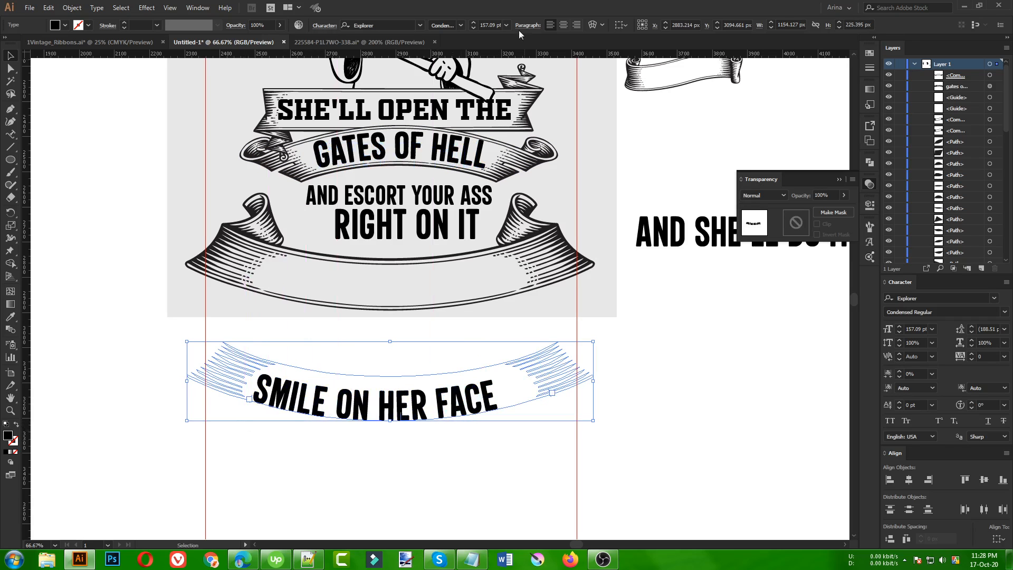
Step: Move the curved "SMILE ON HER FACE" into the large blank ribbon and set its font size to 170 pt
{"action": "scroll", "coordinate": [490, 25], "scroll_direction": "up", "scroll_amount": 20}
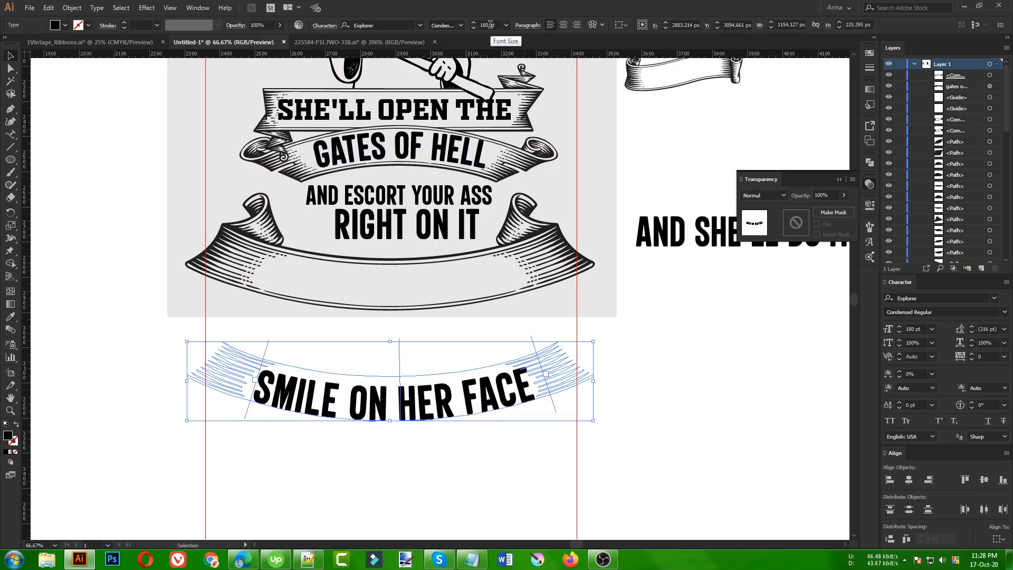
{"action": "left_click", "coordinate": [492, 478]}
{"action": "left_click_drag", "start_coordinate": [424, 414], "coordinate": [455, 283]}
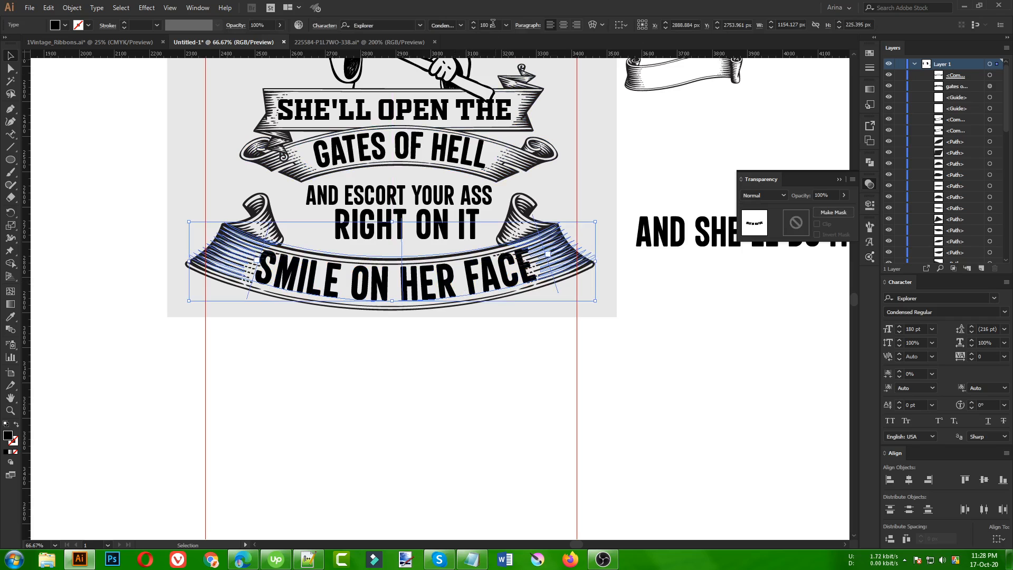
{"action": "scroll", "coordinate": [493, 24], "scroll_direction": "down", "scroll_amount": 1}
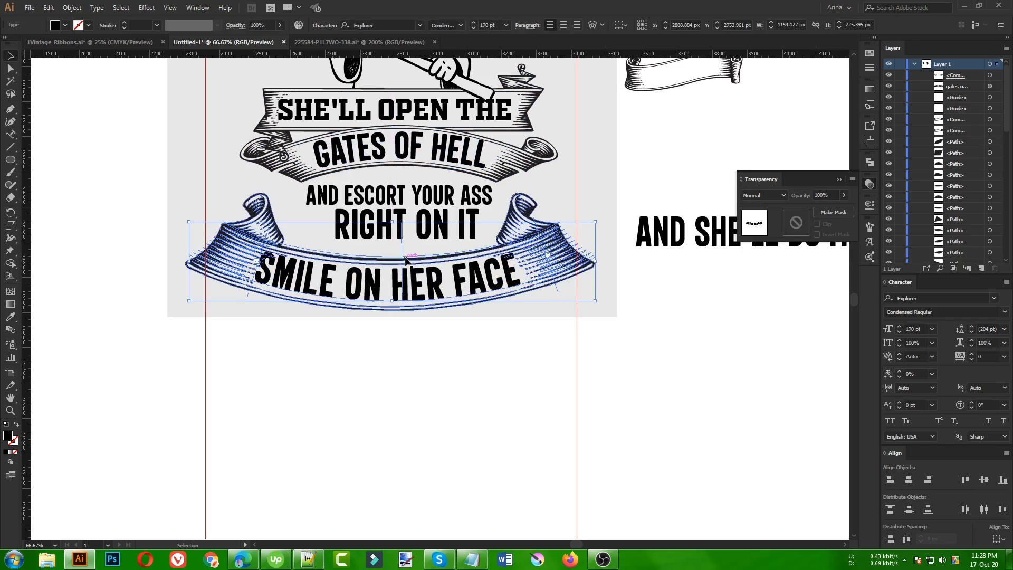
Step: Shift "SMILE ON HER FACE" slightly to the right along its path to centre it within the ribbon
{"action": "left_click_drag", "start_coordinate": [404, 256], "coordinate": [404, 242]}
{"action": "key", "text": "ctrl+z"}
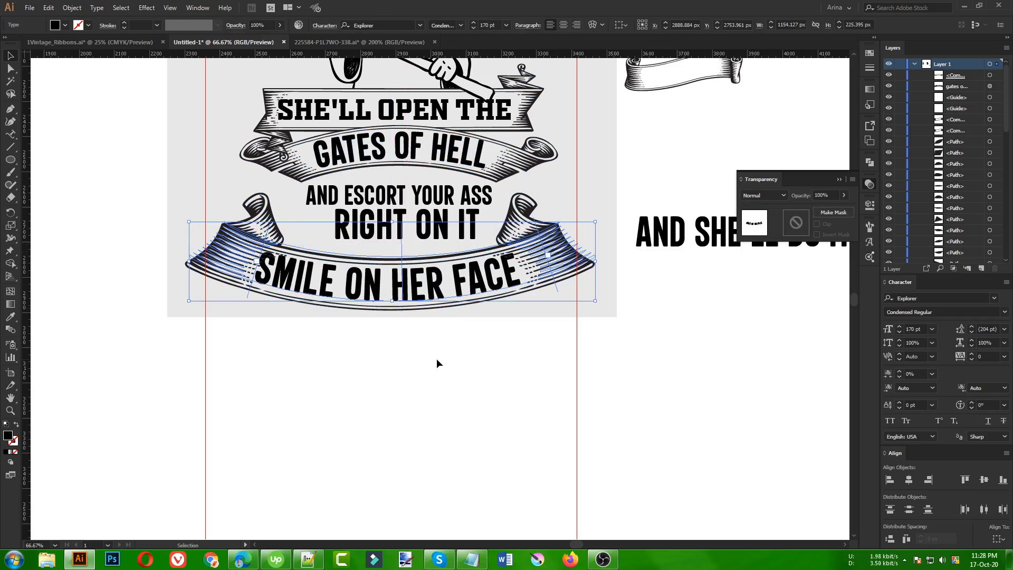
{"action": "left_click", "coordinate": [437, 363]}
{"action": "left_click", "coordinate": [409, 294]}
{"action": "left_click_drag", "start_coordinate": [248, 296], "coordinate": [252, 296]}
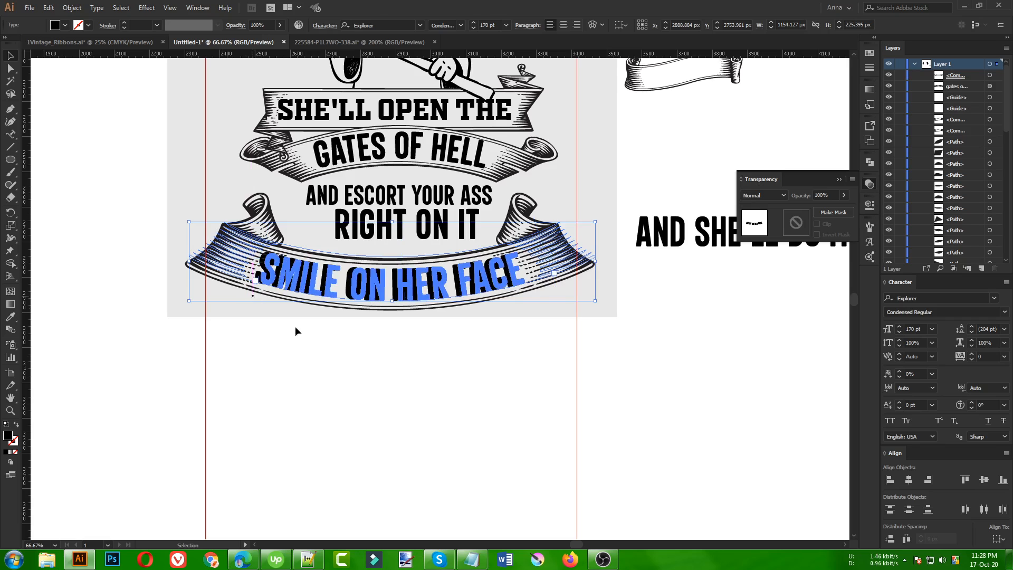
{"action": "left_click", "coordinate": [451, 369]}
{"action": "scroll", "coordinate": [451, 370], "scroll_direction": "down", "scroll_amount": 1}
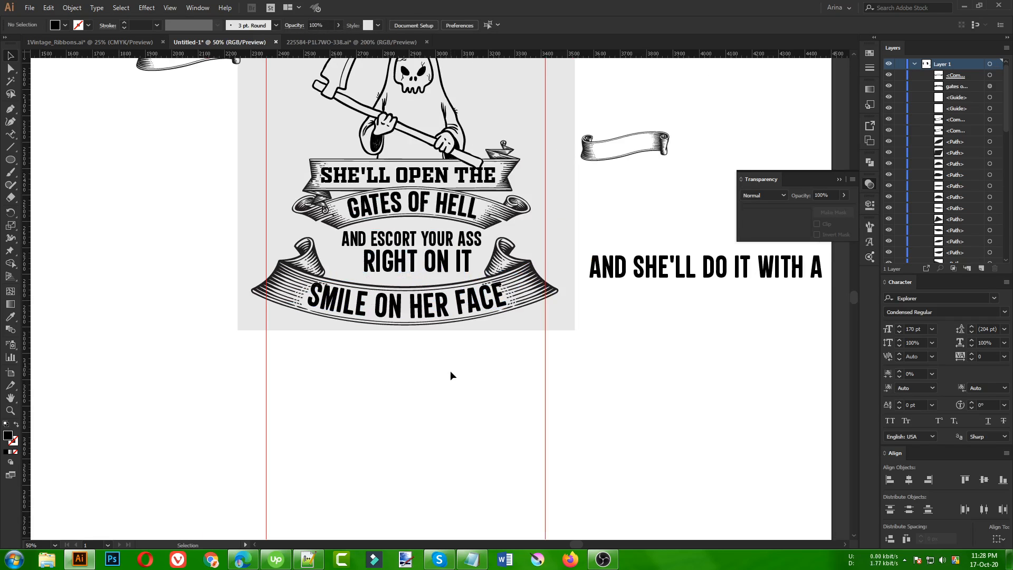
{"action": "left_click", "coordinate": [508, 305]}
{"action": "left_click", "coordinate": [516, 279]}
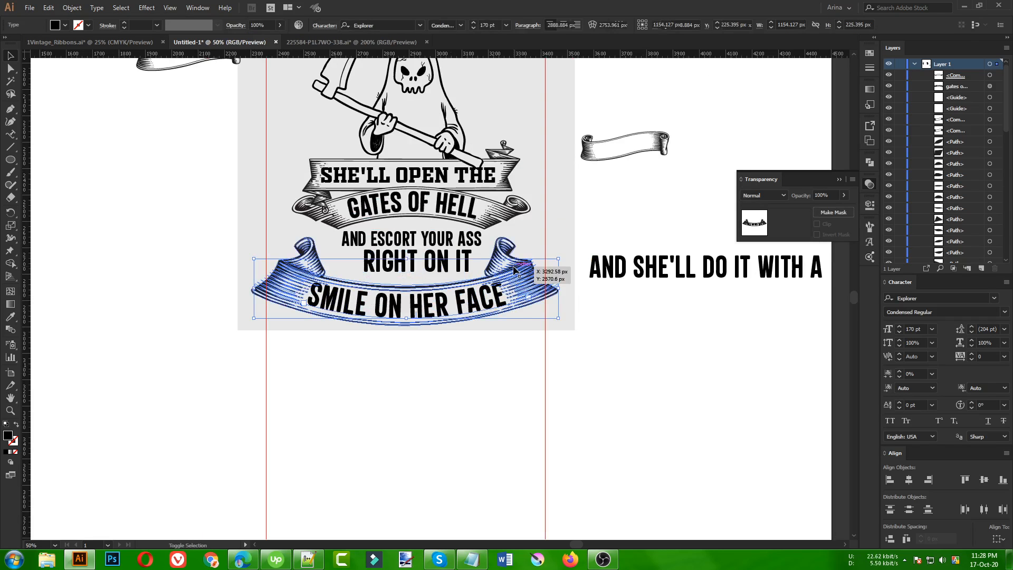
{"action": "left_click_drag", "start_coordinate": [515, 270], "coordinate": [515, 269]}
{"action": "left_click", "coordinate": [468, 394]}
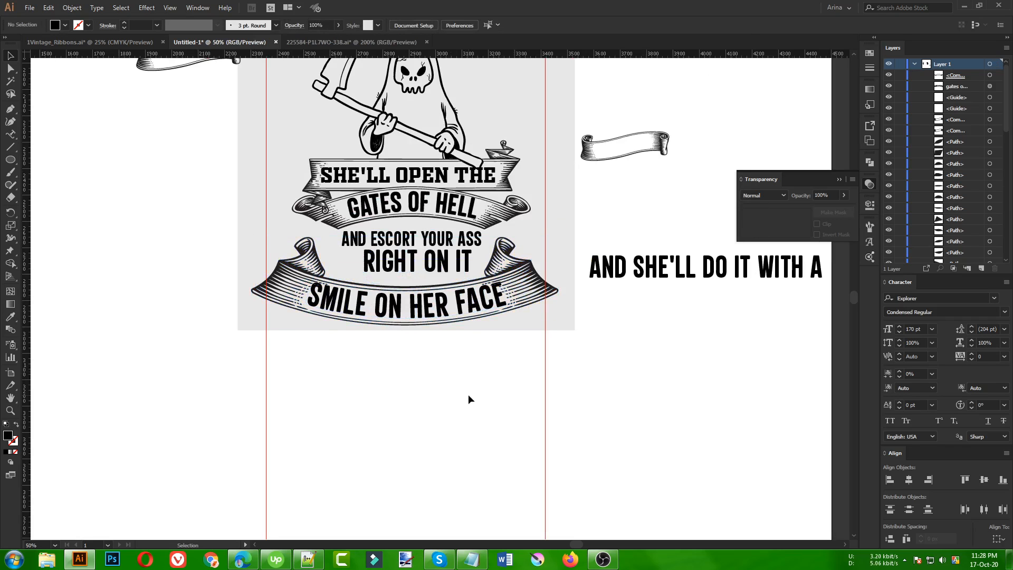
Step: Apply a horizontal Arc warp with a 20% bend to the line "AND ESCORT YOUR ASS"
{"action": "left_click", "coordinate": [413, 247]}
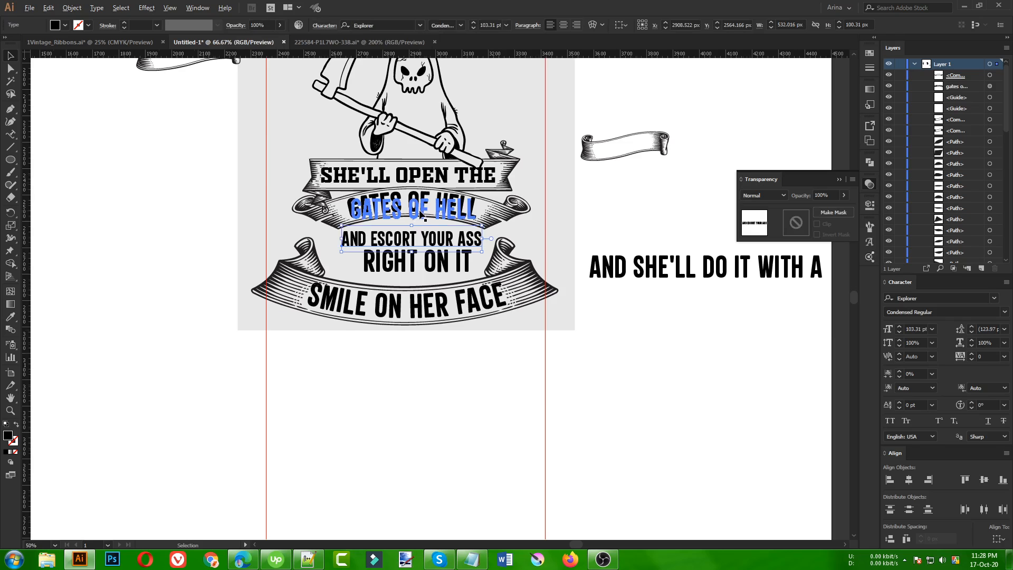
{"action": "scroll", "coordinate": [420, 214], "scroll_direction": "up", "scroll_amount": 2}
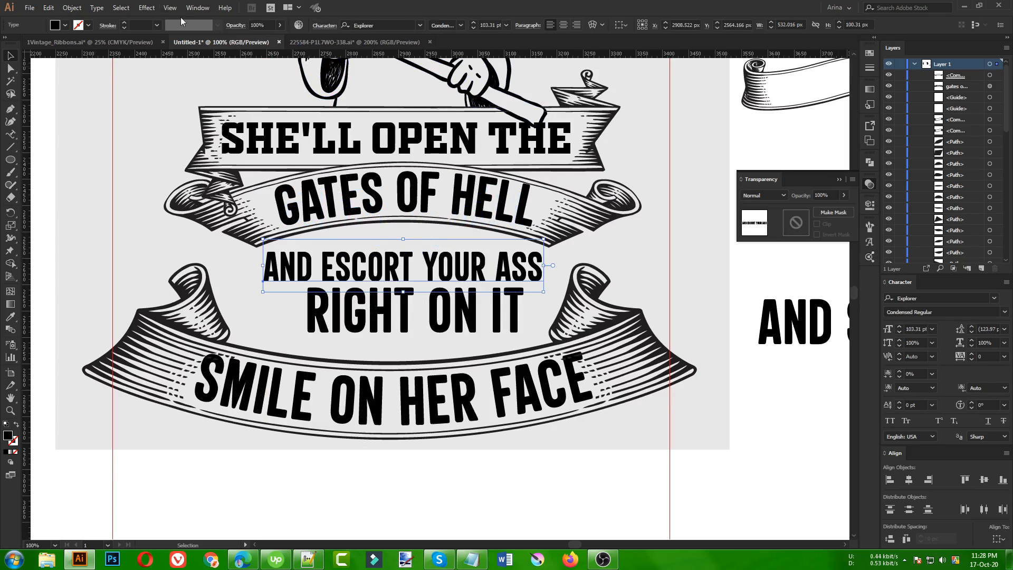
{"action": "left_click", "coordinate": [148, 9]}
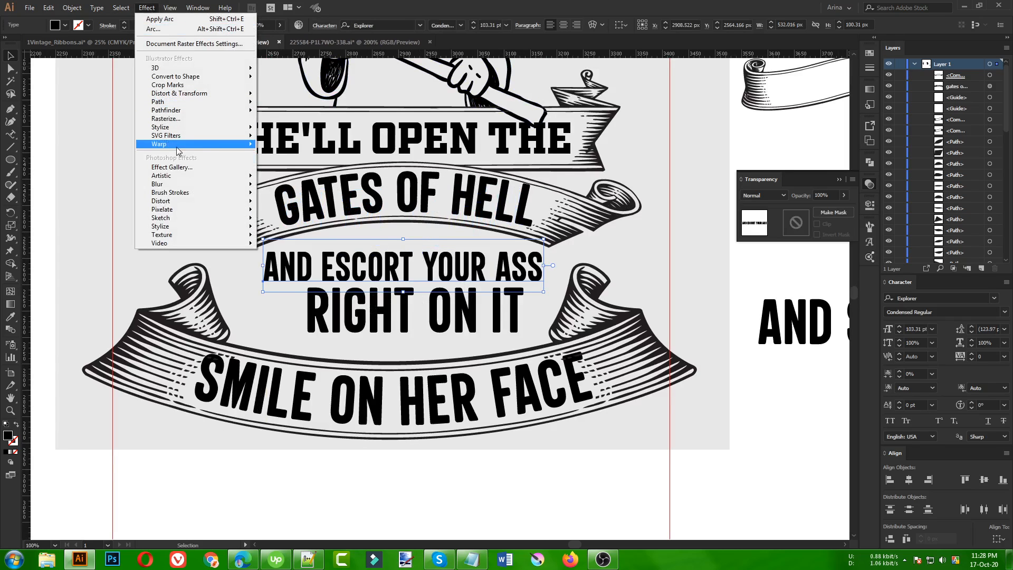
{"action": "mouse_move", "coordinate": [248, 144]}
{"action": "left_click", "coordinate": [285, 147]}
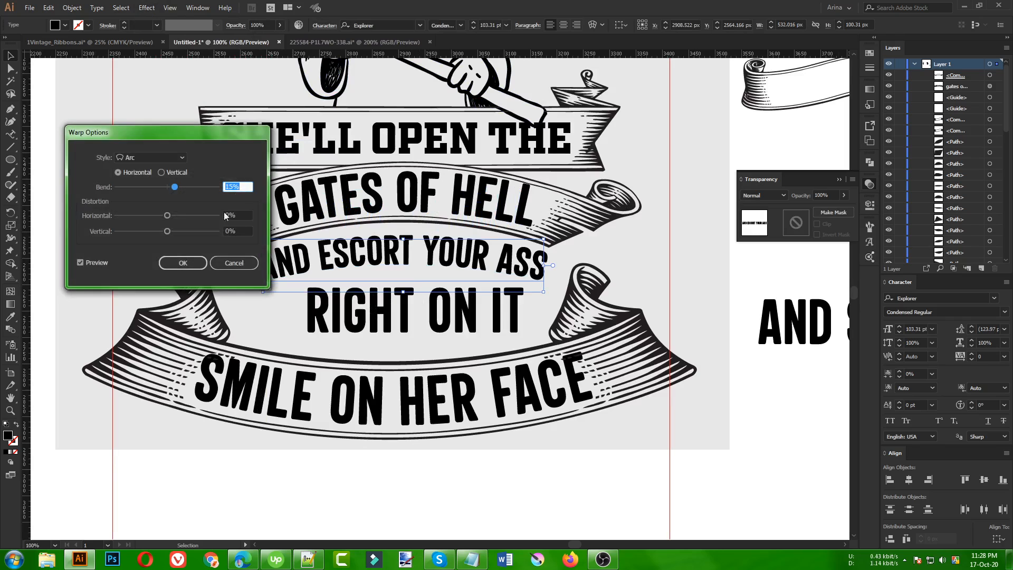
{"action": "scroll", "coordinate": [236, 188], "scroll_direction": "up", "scroll_amount": 5}
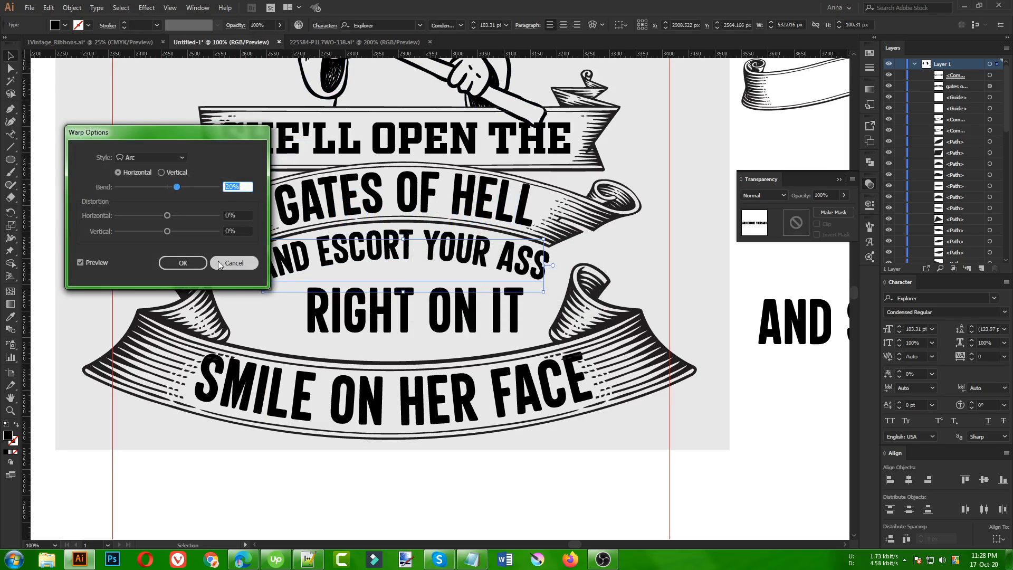
{"action": "left_click", "coordinate": [197, 263]}
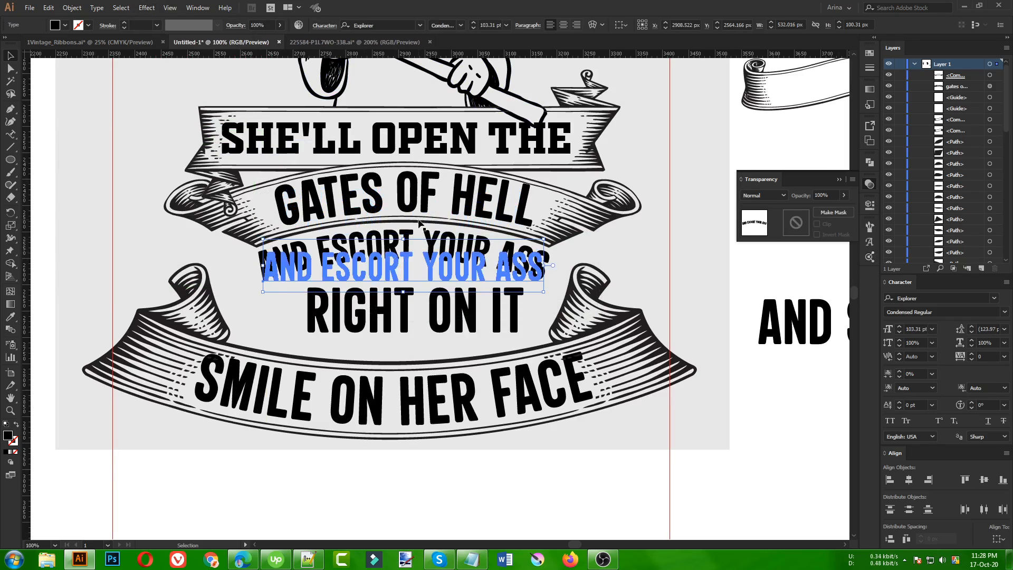
Step: Nudge the curved "AND ESCORT YOUR ASS" slightly up so it sits centred close beneath the "GATES OF HELL" ribbon
{"action": "key", "text": "Right"}
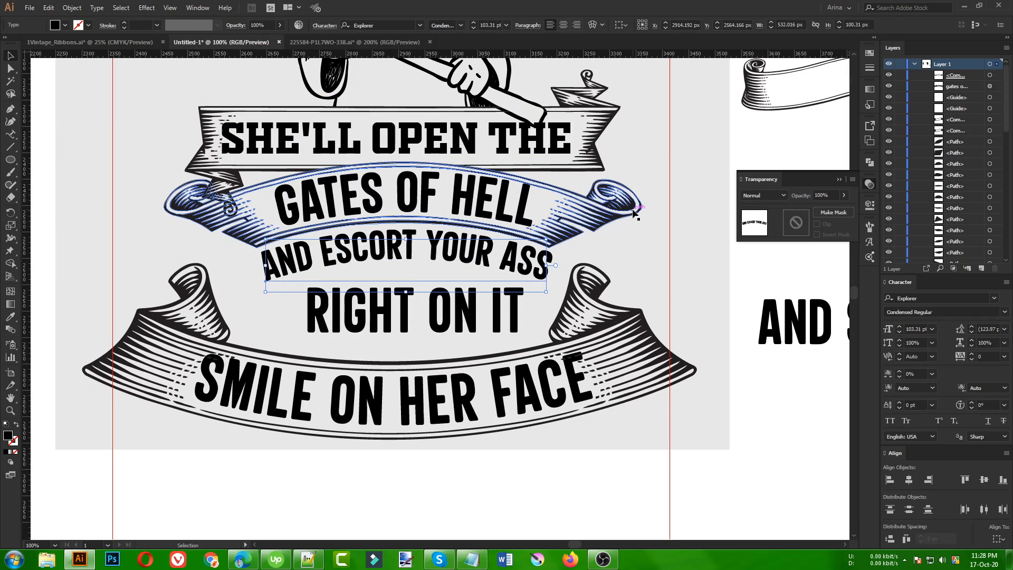
{"action": "key", "text": "Left"}
{"action": "key", "text": "Up"}
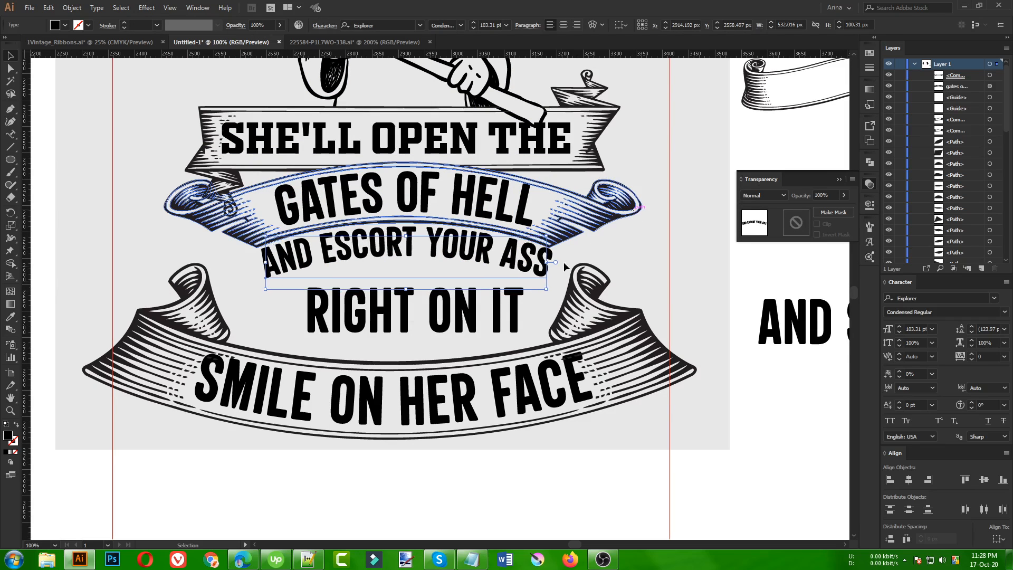
Step: Move "RIGHT ON IT" up beneath "AND ESCORT YOUR ASS" and scale it down to about 127.55 pt
{"action": "left_click", "coordinate": [445, 320]}
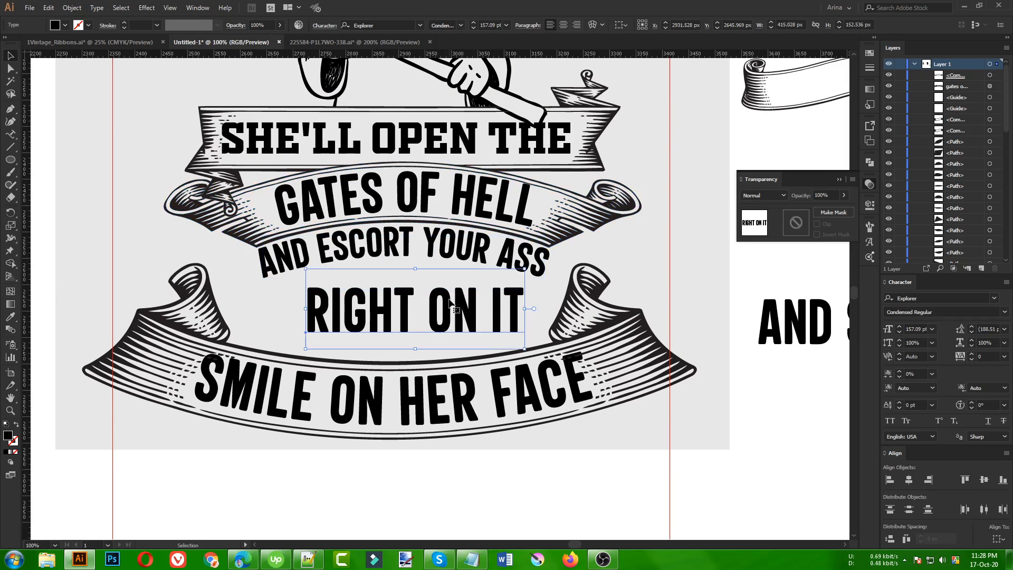
{"action": "key", "text": "Right"}
{"action": "key", "text": "Left"}
{"action": "key", "text": "Up"}
{"action": "key", "text": "Up"}
{"action": "key", "text": "Up"}
{"action": "key", "text": "Up"}
{"action": "key", "text": "Up"}
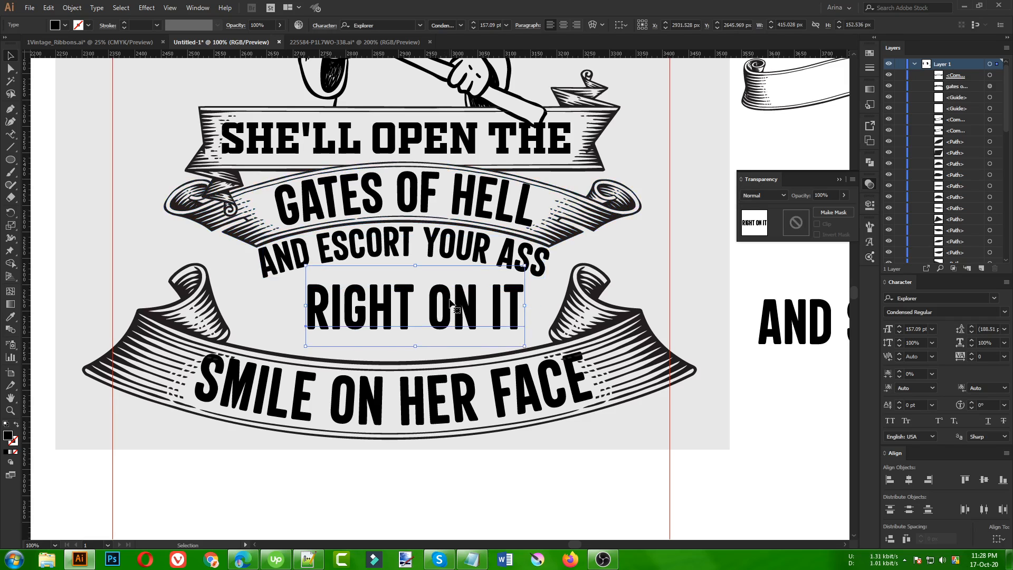
{"action": "left_click_drag", "start_coordinate": [525, 294], "coordinate": [447, 293]}
Step: Bring the loose line "AND SHE'LL DO IT WITH A" beneath "RIGHT ON IT" and scale it down to about 101 pt
{"action": "left_click_drag", "start_coordinate": [543, 322], "coordinate": [50, 316]}
{"action": "left_click_drag", "start_coordinate": [734, 314], "coordinate": [593, 315]}
{"action": "left_click_drag", "start_coordinate": [521, 321], "coordinate": [488, 328]}
{"action": "left_click_drag", "start_coordinate": [560, 321], "coordinate": [547, 322]}
Step: Apply a horizontal Arc warp with a -10% bend to "AND SHE'LL DO IT WITH A"
{"action": "left_click", "coordinate": [149, 10]}
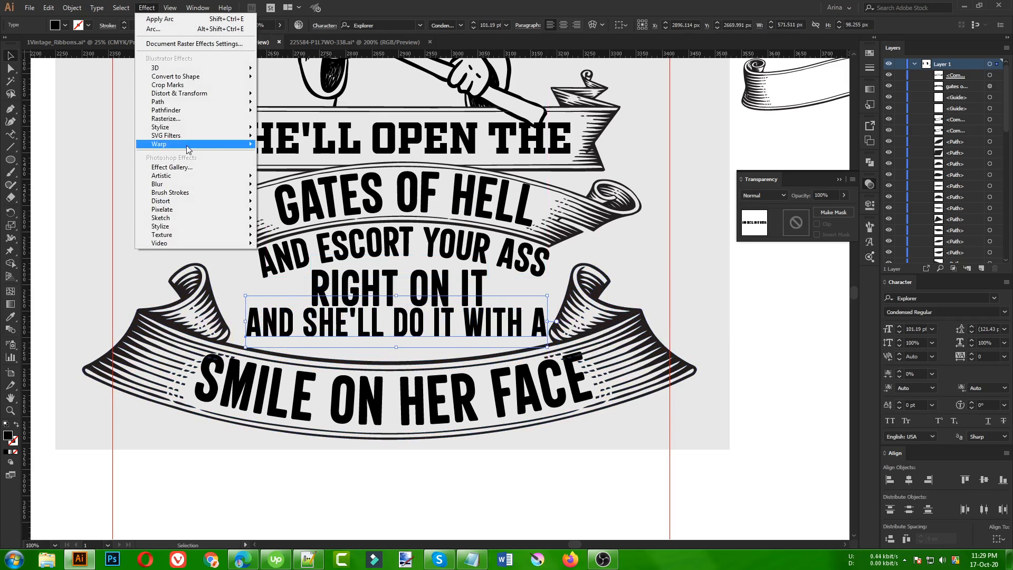
{"action": "mouse_move", "coordinate": [188, 144]}
{"action": "left_click", "coordinate": [278, 147]}
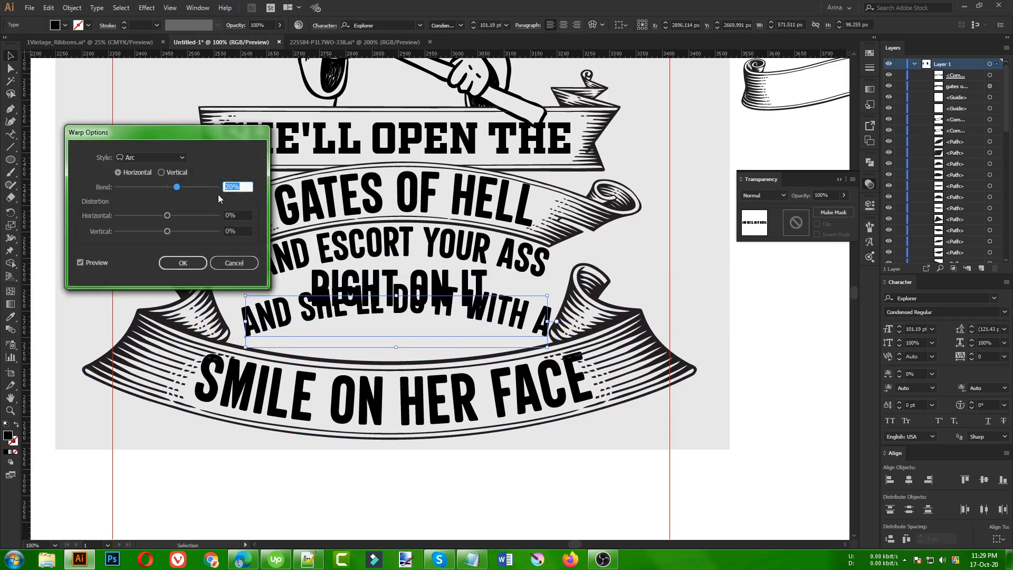
{"action": "key", "text": "shift+Down"}
{"action": "key", "text": "shift+Down"}
{"action": "key", "text": "shift+Down"}
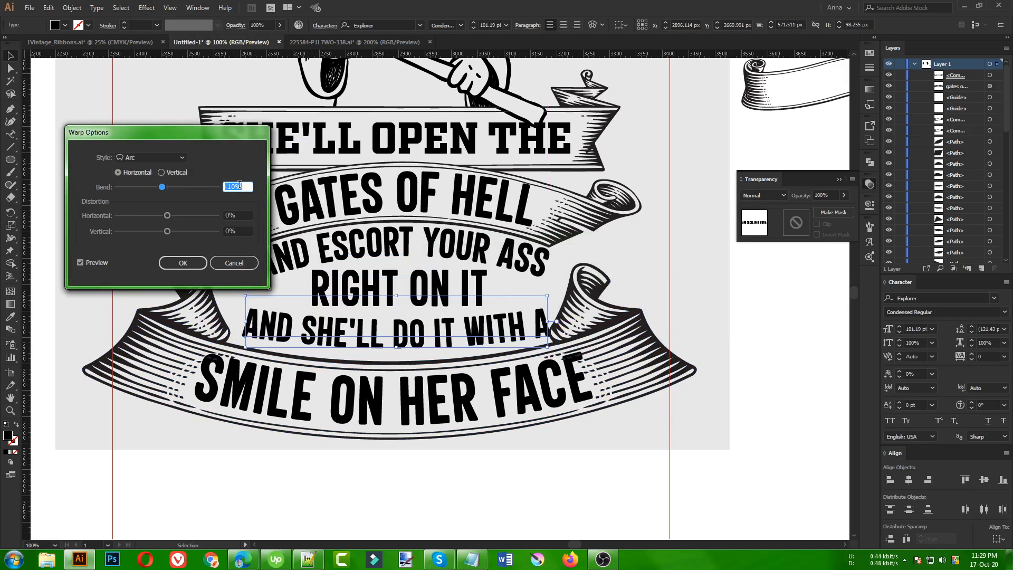
{"action": "key", "text": "shift+Down"}
{"action": "key", "text": "shift+Up"}
{"action": "left_click", "coordinate": [193, 259]}
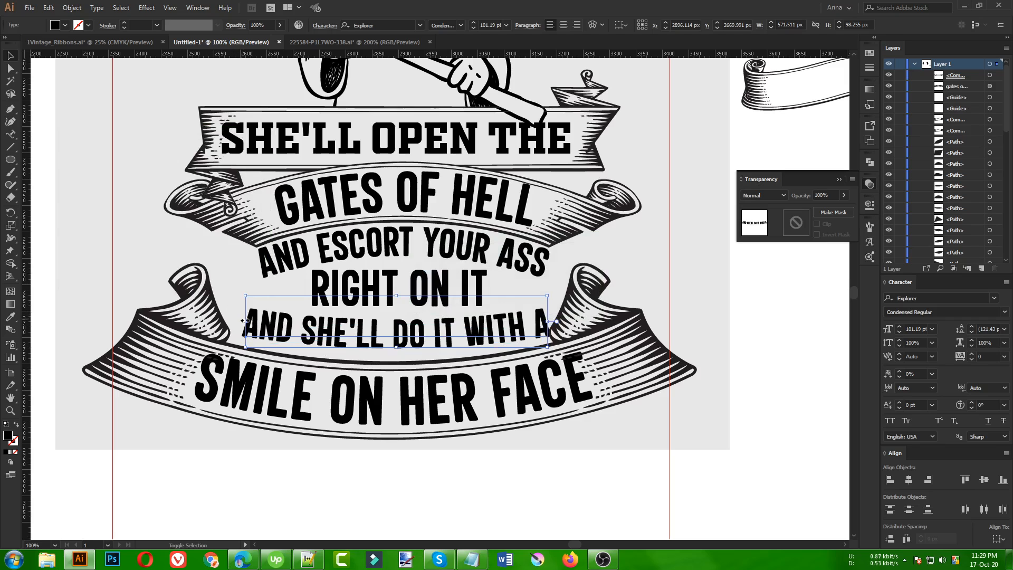
Step: Enlarge "AND SHE'LL DO IT WITH A" to about 122 pt between the ribbon's curled ends and nudge it up
{"action": "left_click_drag", "start_coordinate": [245, 321], "coordinate": [234, 321]}
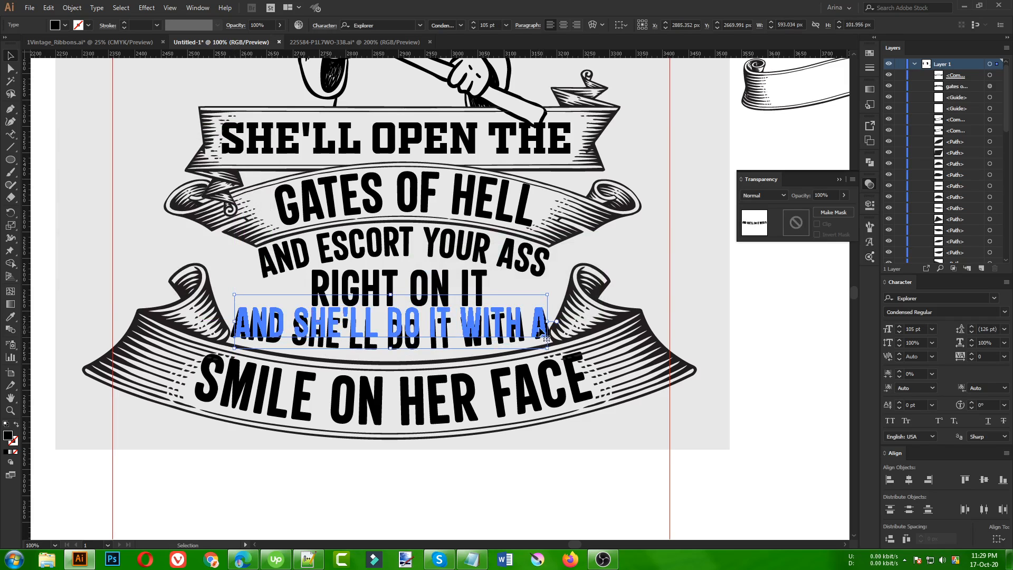
{"action": "left_click_drag", "start_coordinate": [546, 338], "coordinate": [574, 320]}
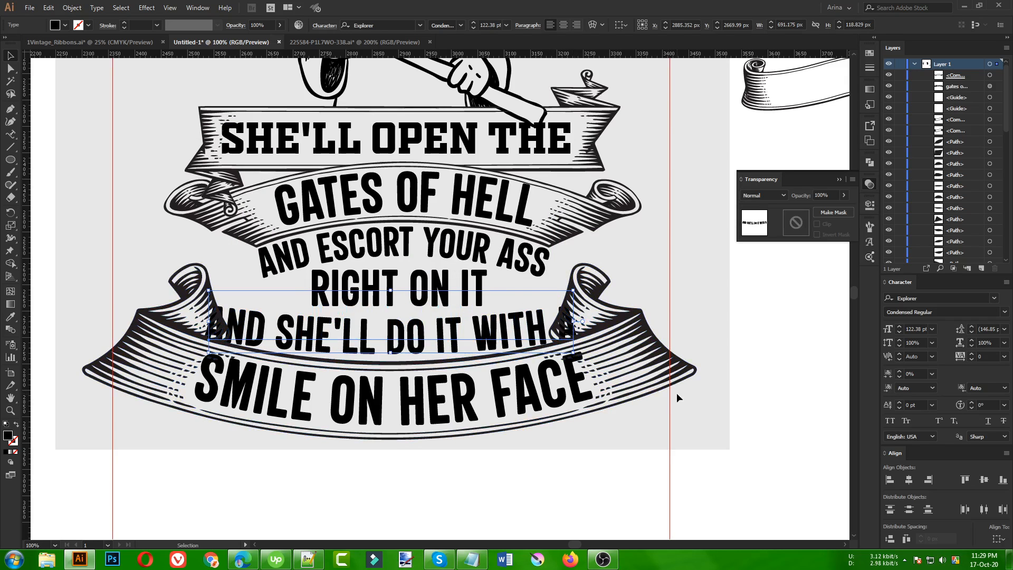
{"action": "key", "text": "Up"}
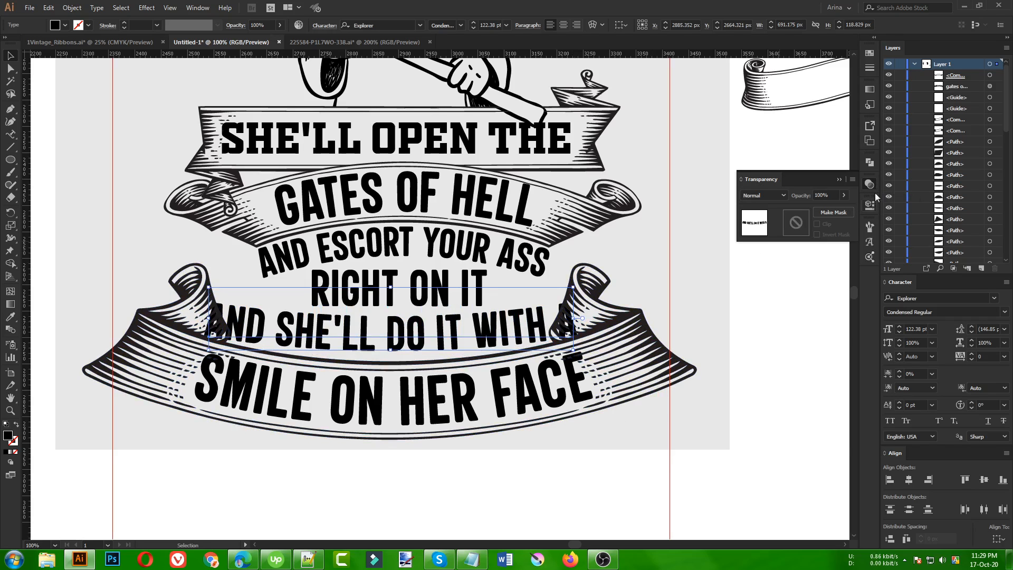
Step: Set the Arc warp bend of "AND SHE'LL DO IT WITH A" to -20% and nudge the line up off the ribbon
{"action": "left_click", "coordinate": [870, 204]}
{"action": "left_click", "coordinate": [754, 289]}
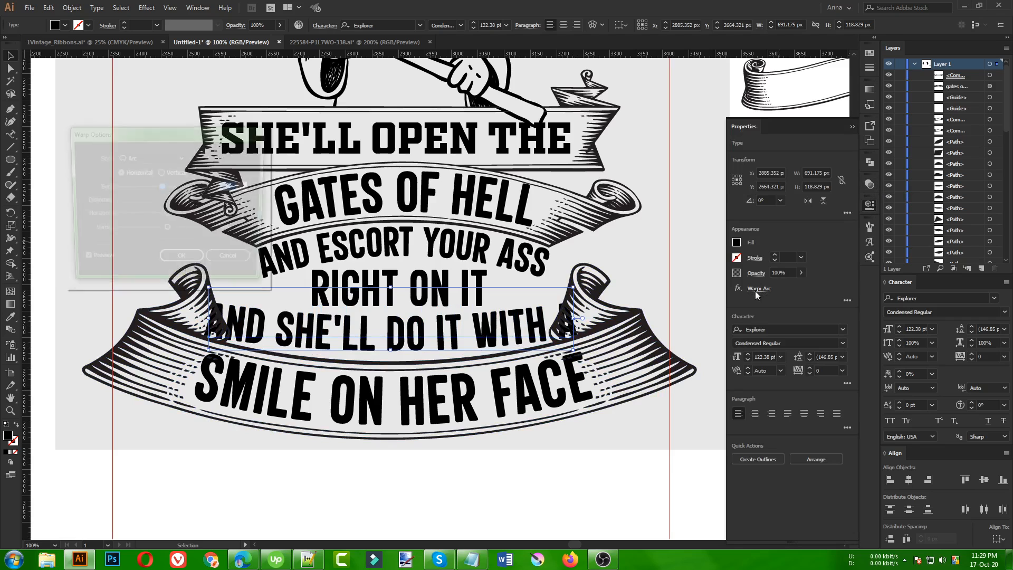
{"action": "key", "text": "shift+Up"}
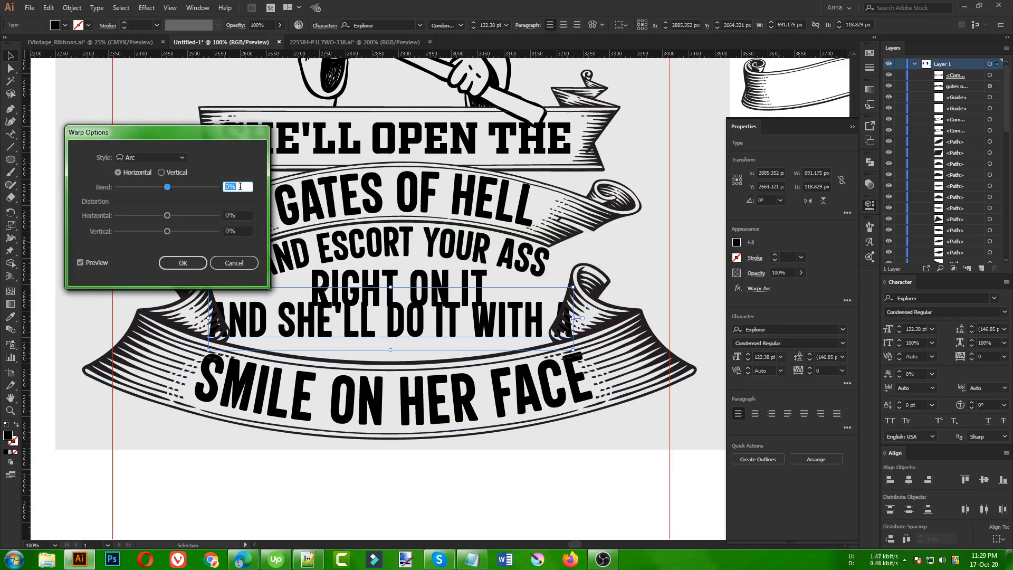
{"action": "key", "text": "shift+Down"}
{"action": "key", "text": "shift+Down"}
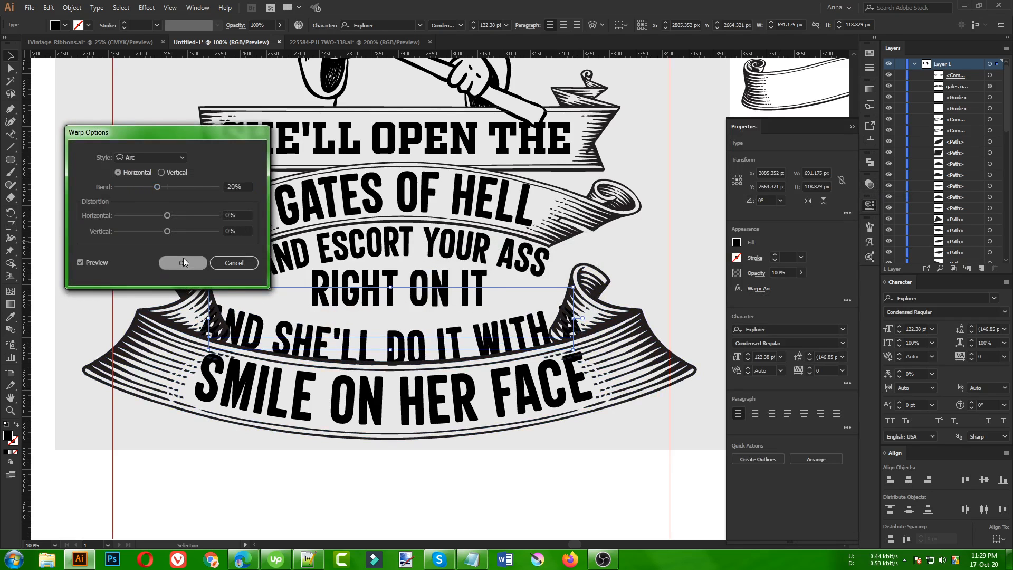
{"action": "left_click", "coordinate": [183, 262]}
{"action": "key", "text": "Up"}
{"action": "key", "text": "Up"}
{"action": "key", "text": "Up"}
{"action": "key", "text": "Up"}
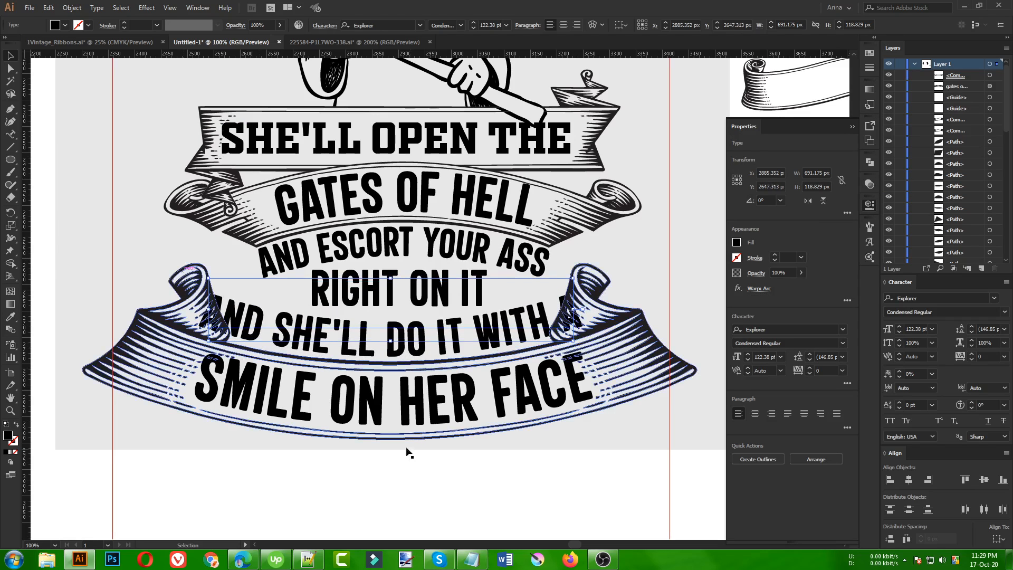
Step: Enlarge "RIGHT ON IT" to about 135 pt and nudge it down between its neighbouring lines
{"action": "left_click", "coordinate": [443, 470]}
{"action": "left_click", "coordinate": [436, 272]}
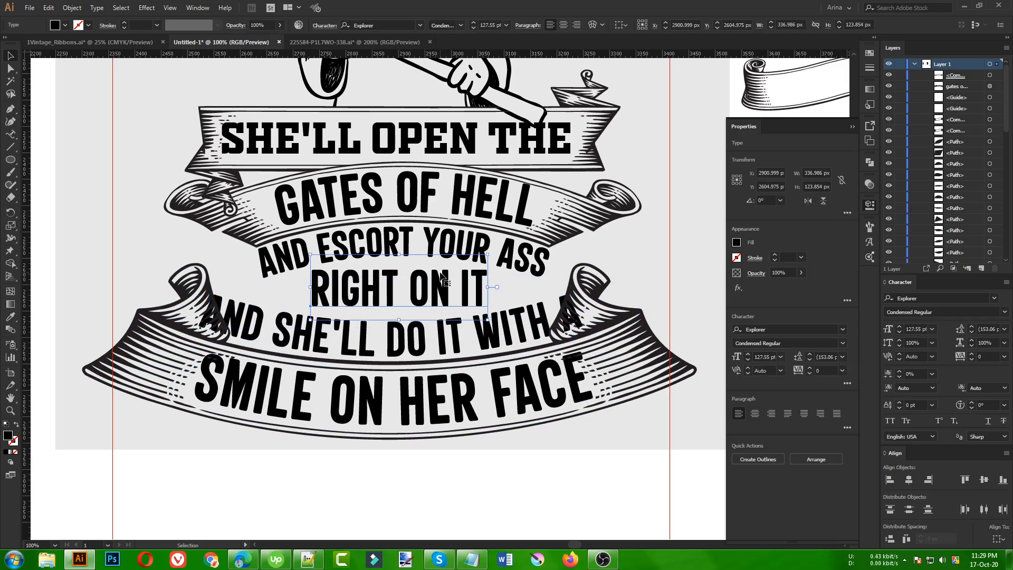
{"action": "left_click_drag", "start_coordinate": [490, 289], "coordinate": [495, 289]}
{"action": "key", "text": "Down"}
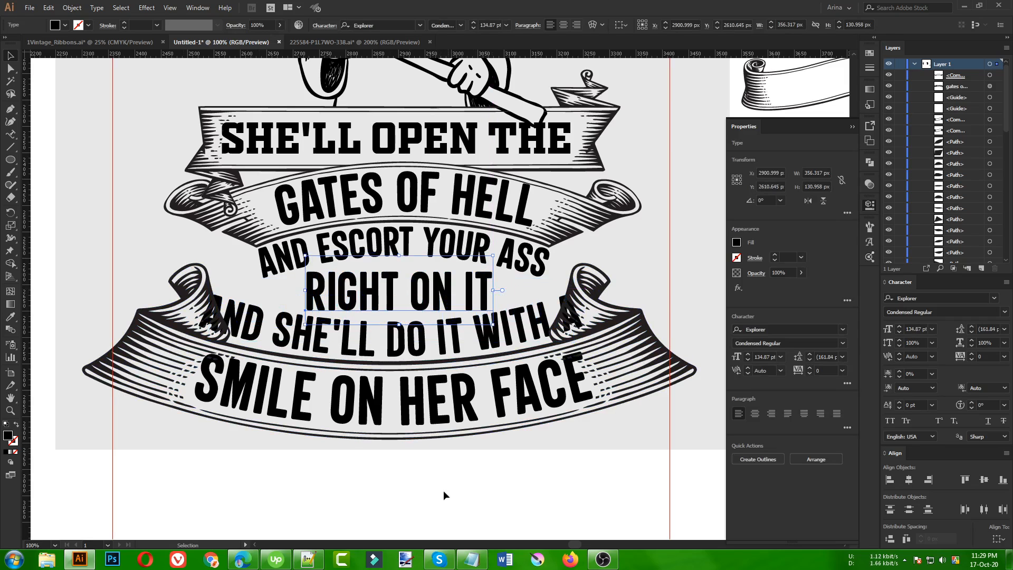
Step: Apply a horizontal Bulge warp with a 10% bend to "RIGHT ON IT"
{"action": "left_click", "coordinate": [147, 7]}
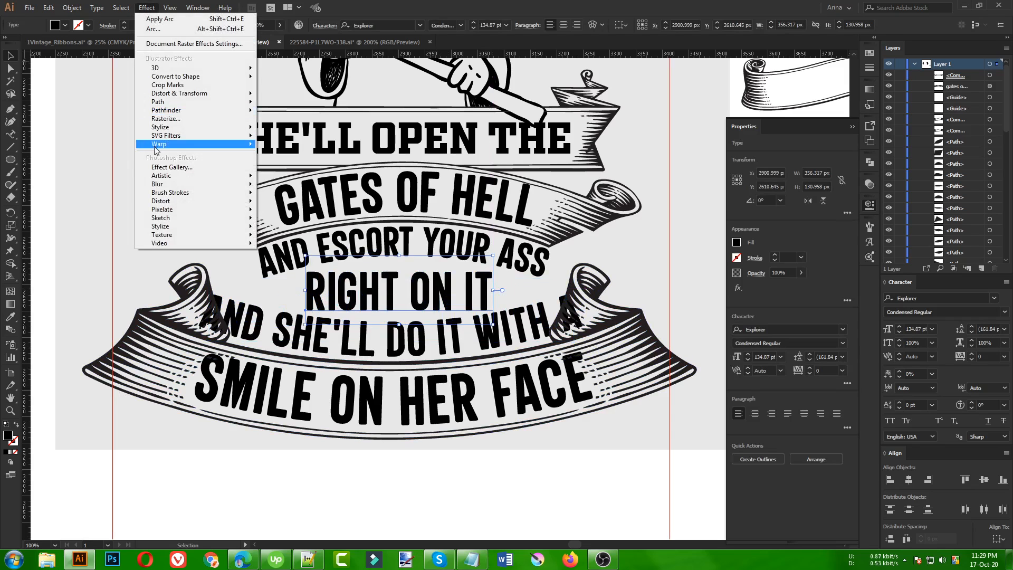
{"action": "mouse_move", "coordinate": [212, 144]}
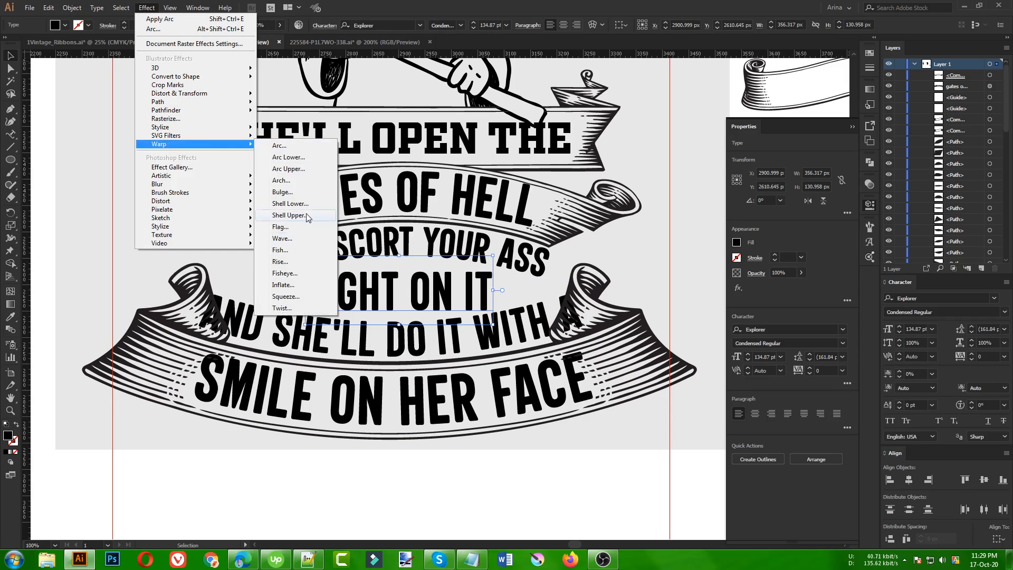
{"action": "left_click", "coordinate": [283, 192]}
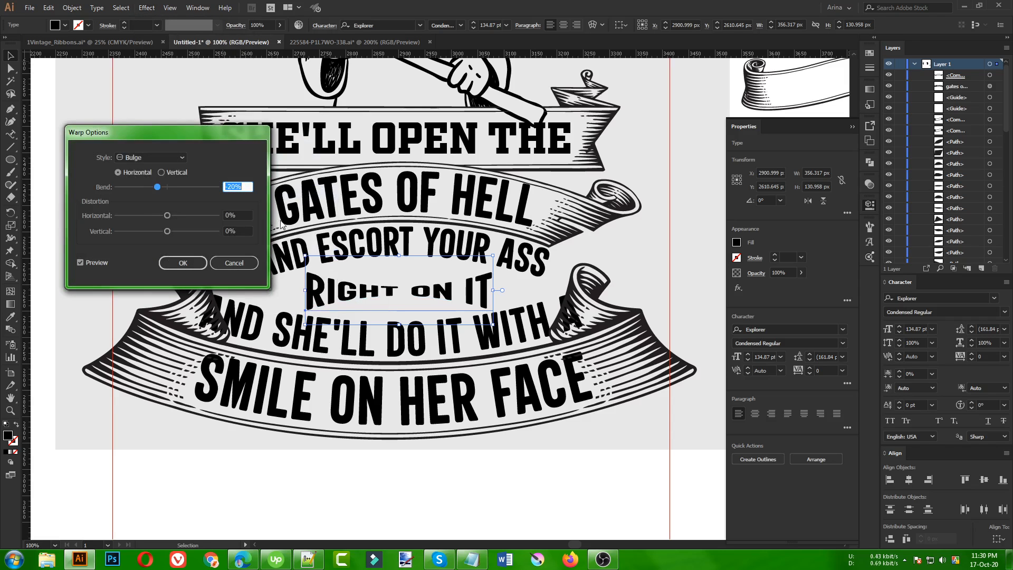
{"action": "key", "text": "shift+Down"}
{"action": "key", "text": "shift+Down"}
{"action": "key", "text": "shift+Up"}
{"action": "key", "text": "shift+Up"}
{"action": "key", "text": "shift+Up"}
{"action": "key", "text": "shift+Up"}
{"action": "key", "text": "shift+Up"}
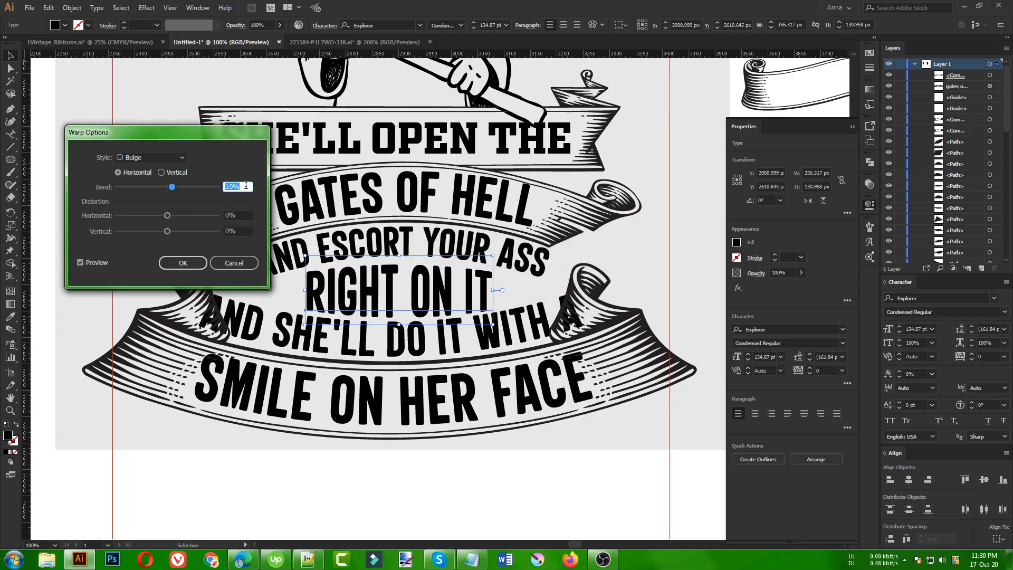
{"action": "key", "text": "shift+Up"}
{"action": "key", "text": "Down"}
{"action": "key", "text": "Down"}
{"action": "key", "text": "Down"}
{"action": "key", "text": "Down"}
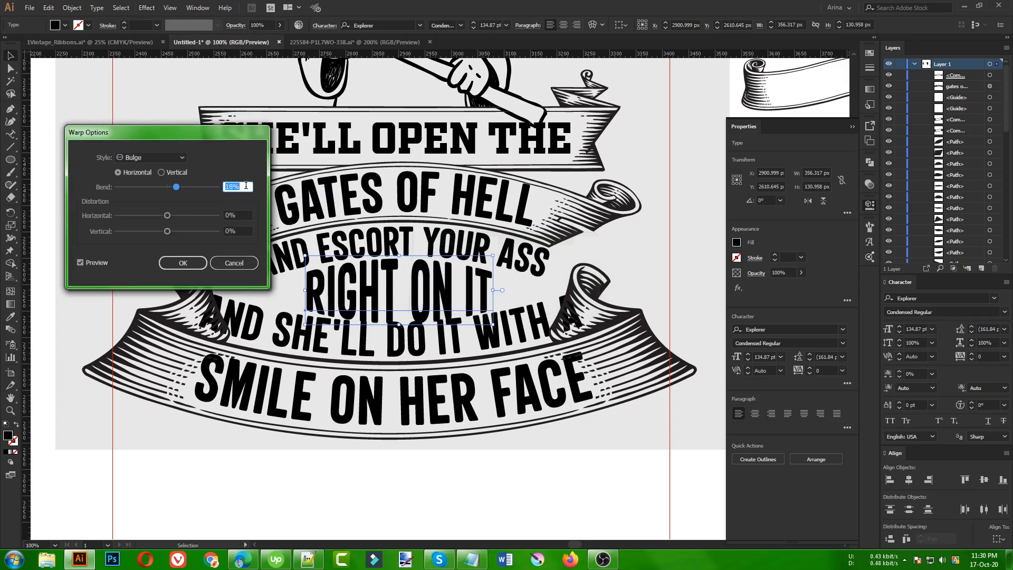
{"action": "key", "text": "shift+Down"}
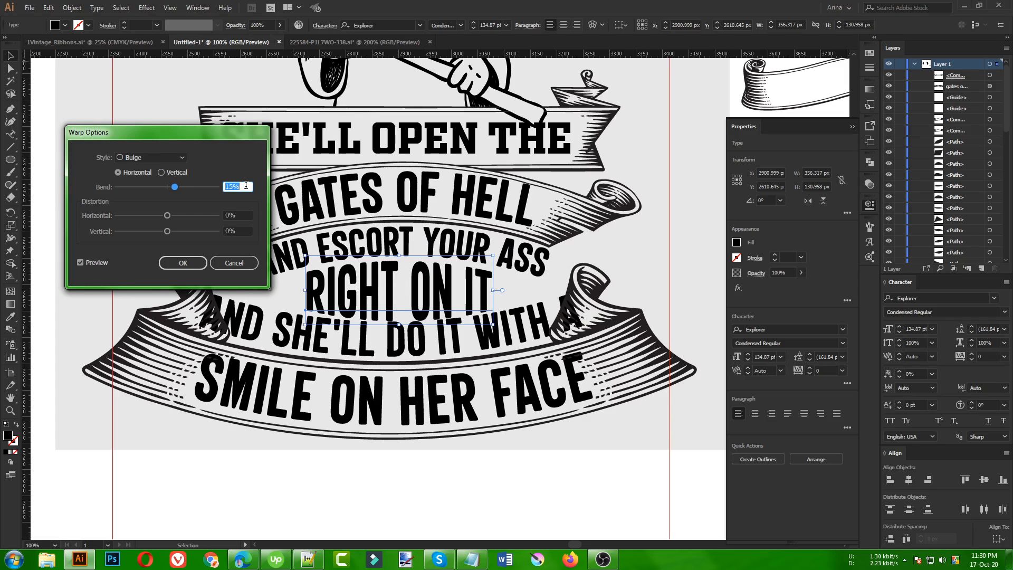
{"action": "left_click", "coordinate": [183, 263]}
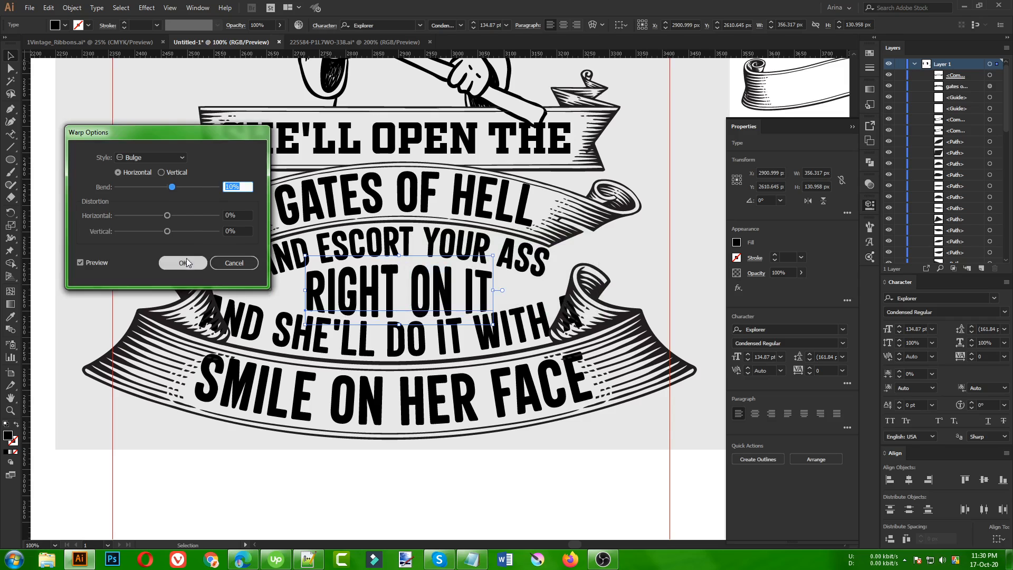
Step: Nudge the bulged "RIGHT ON IT" slightly up to even its spacing, and deselect it to review the whole design
{"action": "key", "text": "Up"}
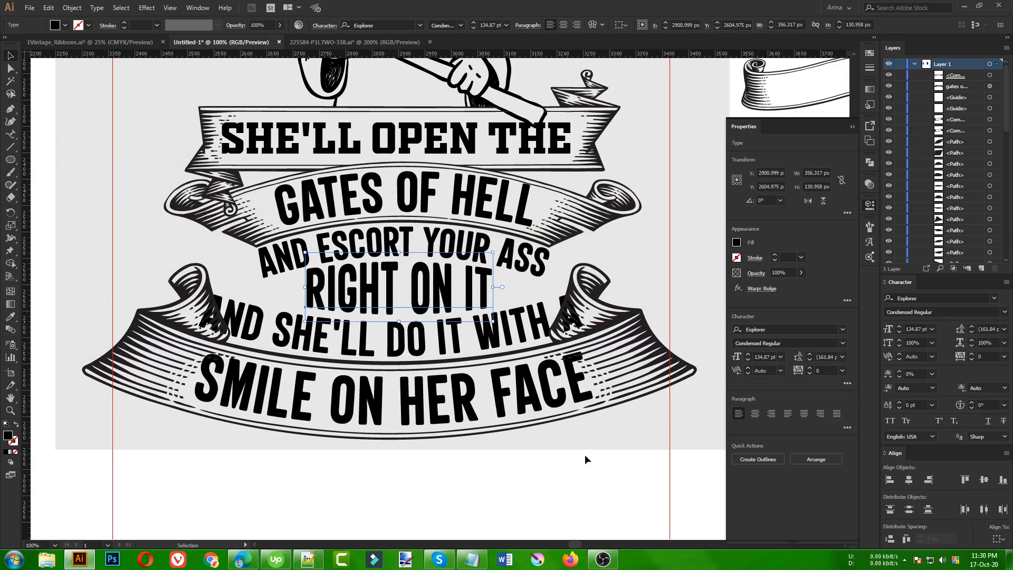
{"action": "left_click", "coordinate": [534, 471]}
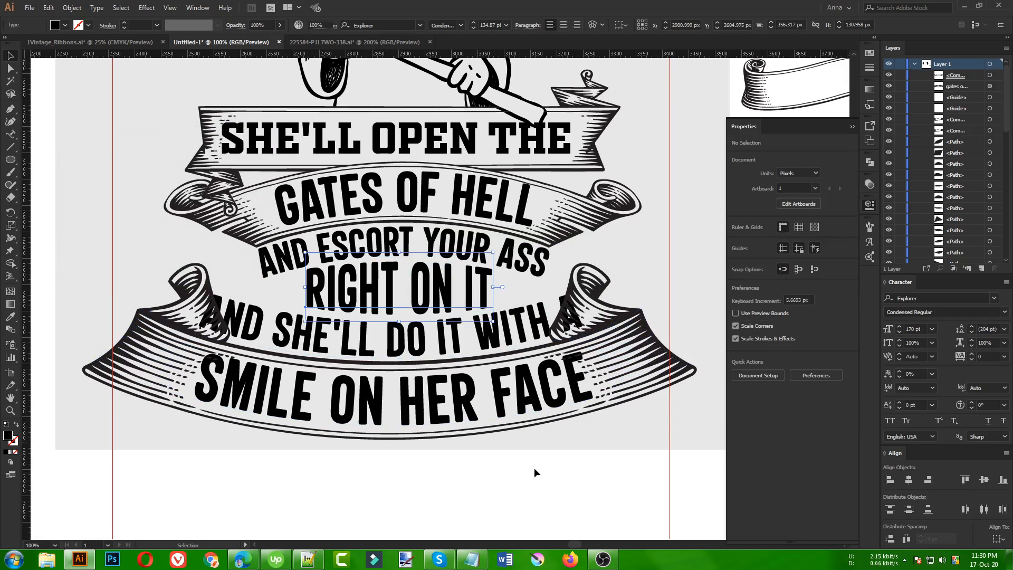
{"action": "scroll", "coordinate": [410, 362], "scroll_direction": "down", "scroll_amount": 2}
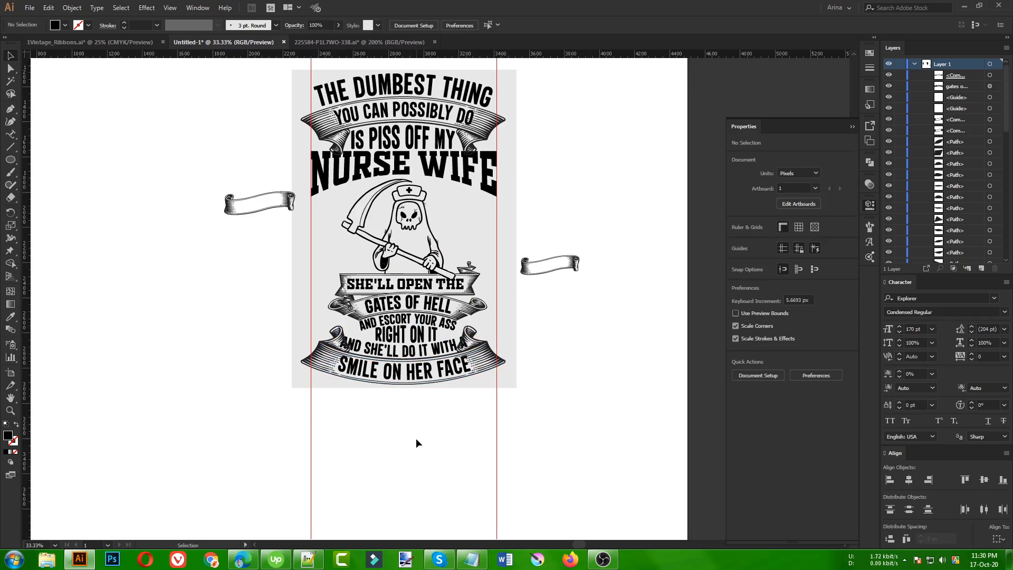
{"action": "scroll", "coordinate": [415, 439], "scroll_direction": "up", "scroll_amount": 1}
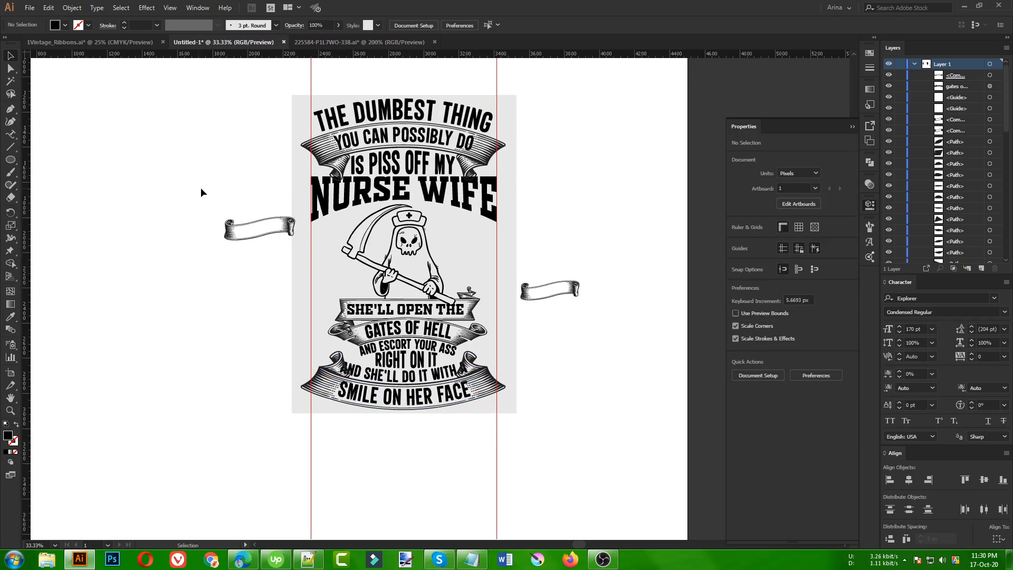
{"action": "scroll", "coordinate": [280, 368], "scroll_direction": "up", "scroll_amount": 1}
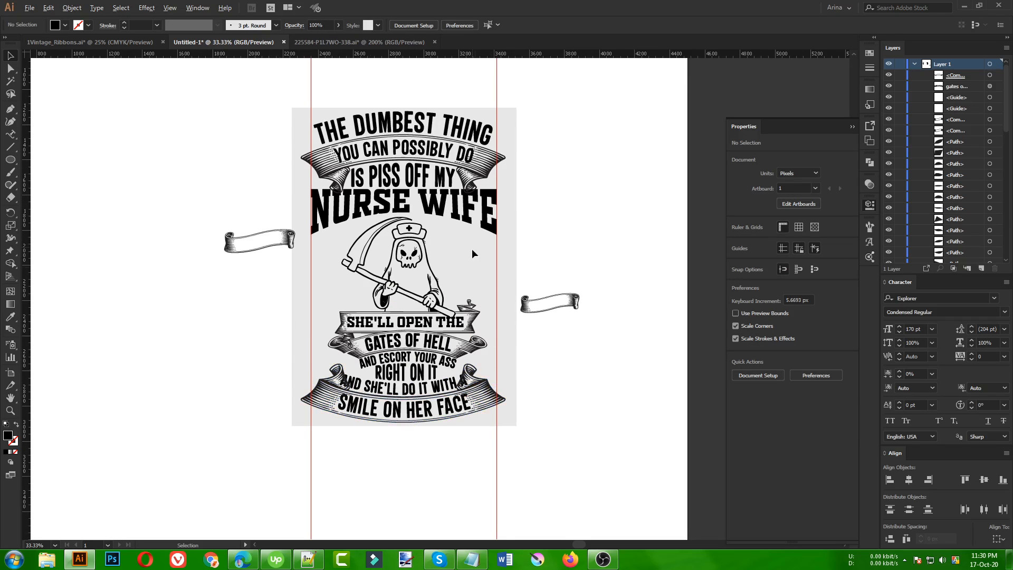
{"action": "scroll", "coordinate": [466, 248], "scroll_direction": "up", "scroll_amount": 1}
{"action": "scroll", "coordinate": [465, 251], "scroll_direction": "up", "scroll_amount": 6}
{"action": "scroll", "coordinate": [464, 279], "scroll_direction": "down", "scroll_amount": 4}
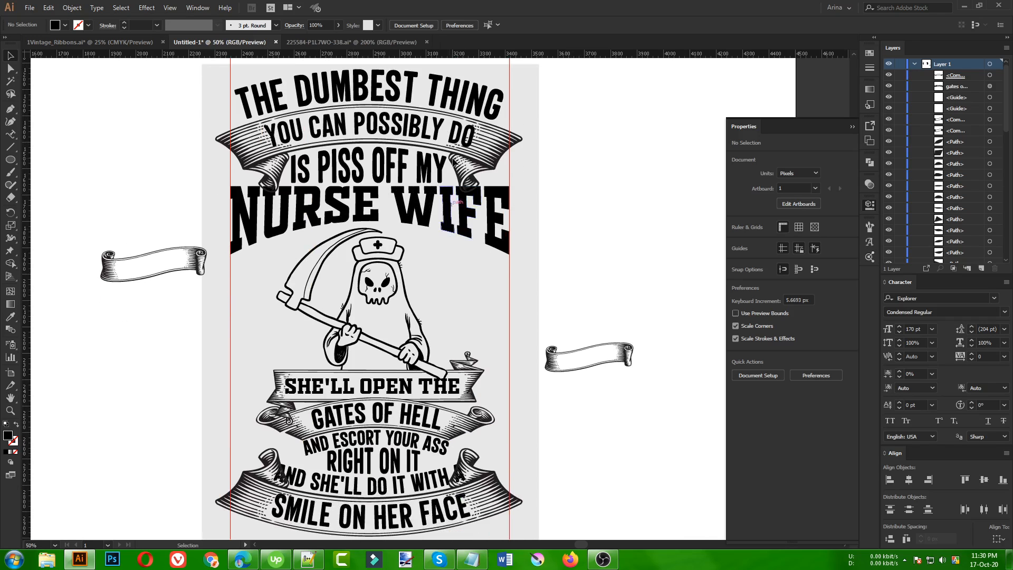
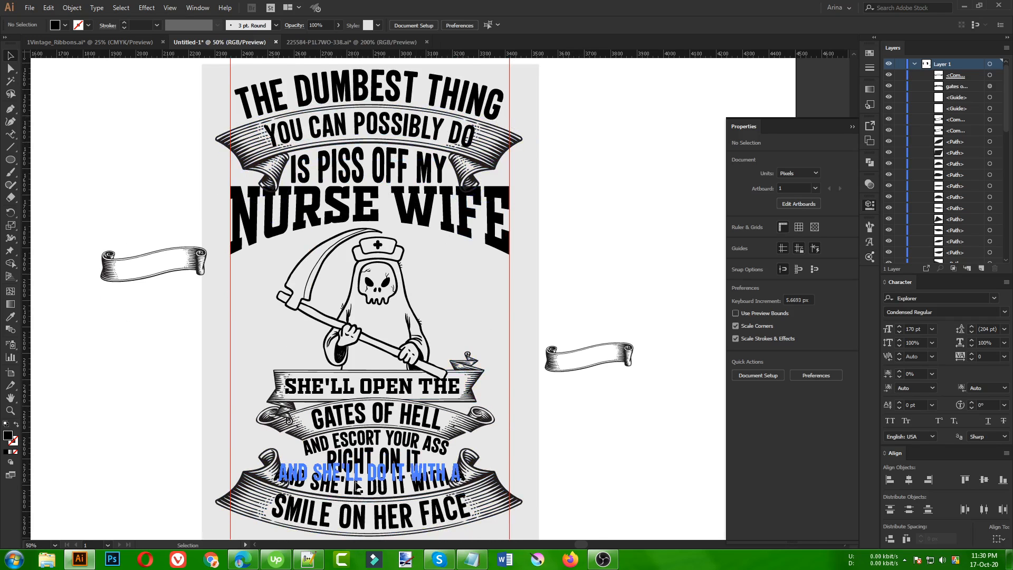
{"action": "scroll", "coordinate": [340, 475], "scroll_direction": "up", "scroll_amount": 1}
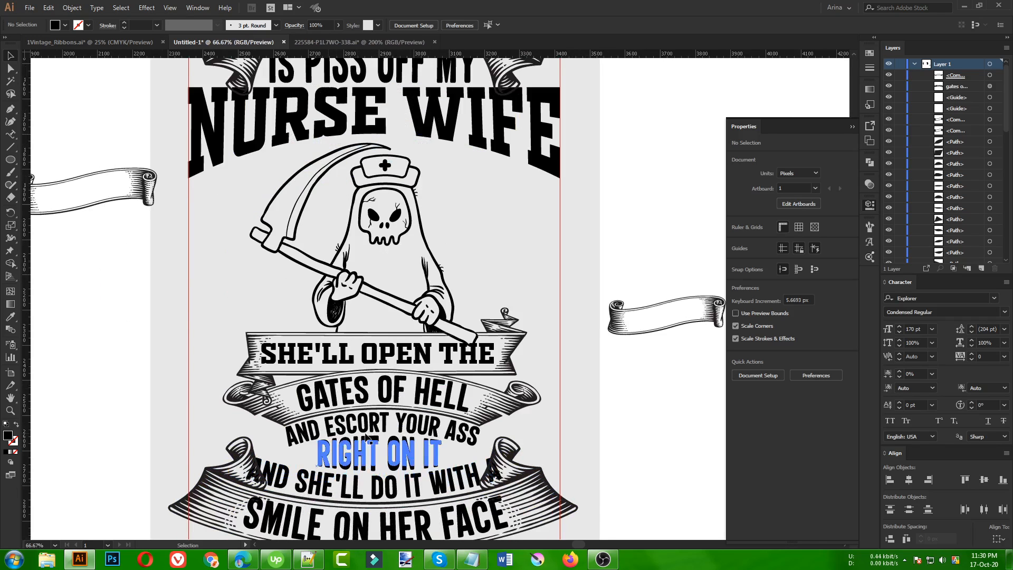
{"action": "double_click", "coordinate": [497, 374]}
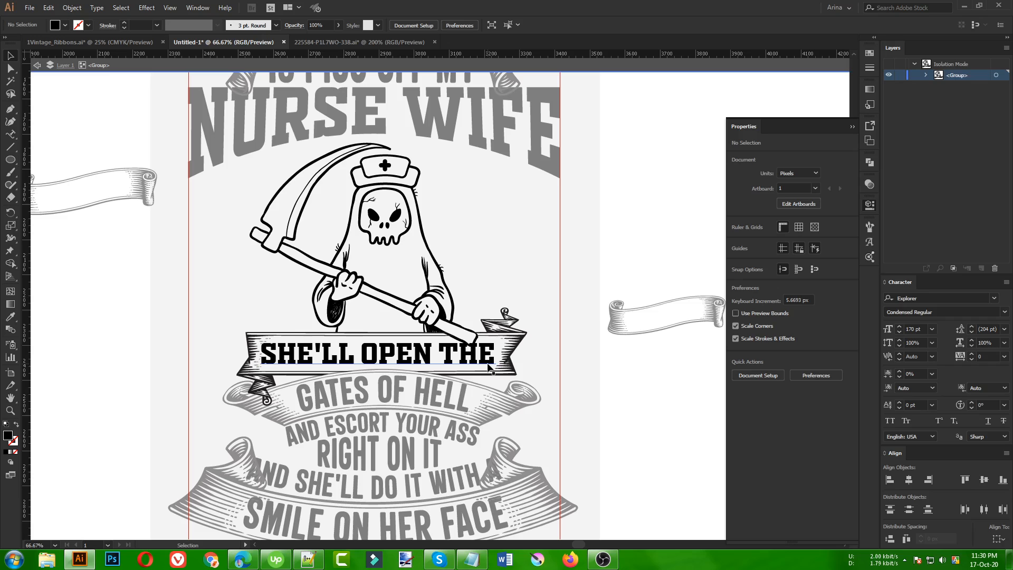
{"action": "left_click", "coordinate": [509, 372]}
{"action": "left_click", "coordinate": [510, 372]}
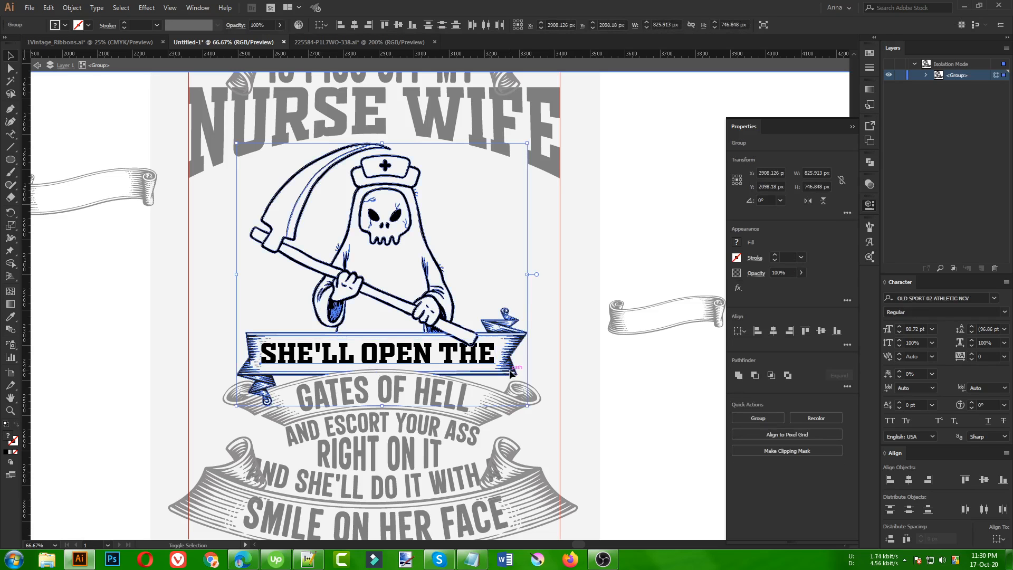
{"action": "double_click", "coordinate": [534, 365]}
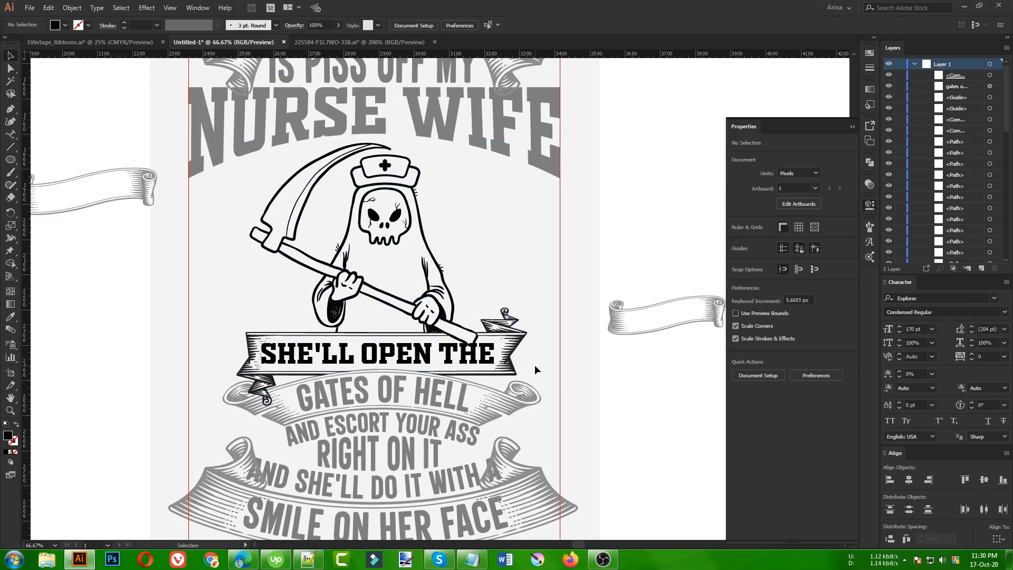
{"action": "left_click", "coordinate": [505, 357]}
{"action": "right_click", "coordinate": [504, 354]}
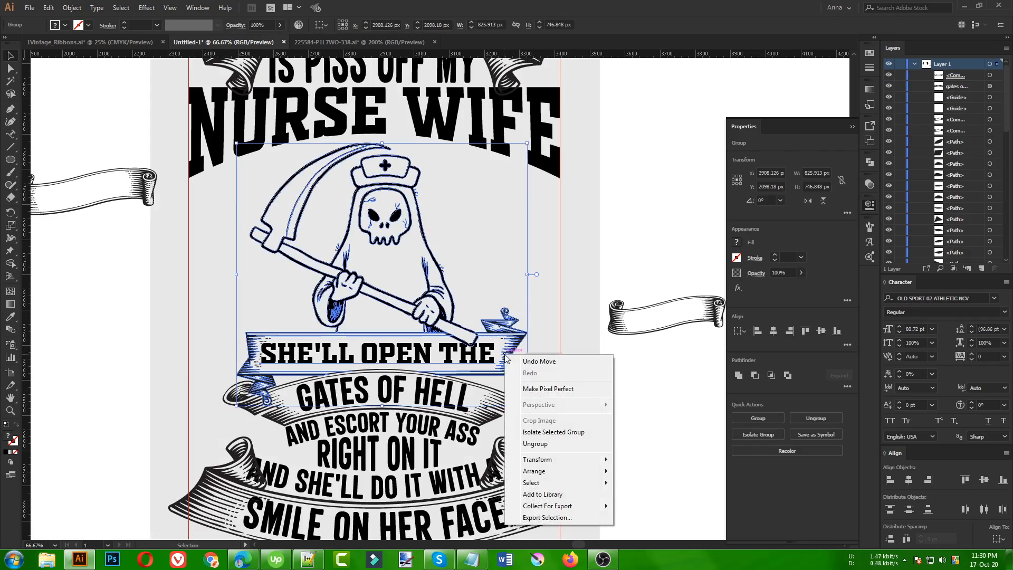
{"action": "left_click", "coordinate": [568, 318]}
{"action": "left_click", "coordinate": [568, 316]}
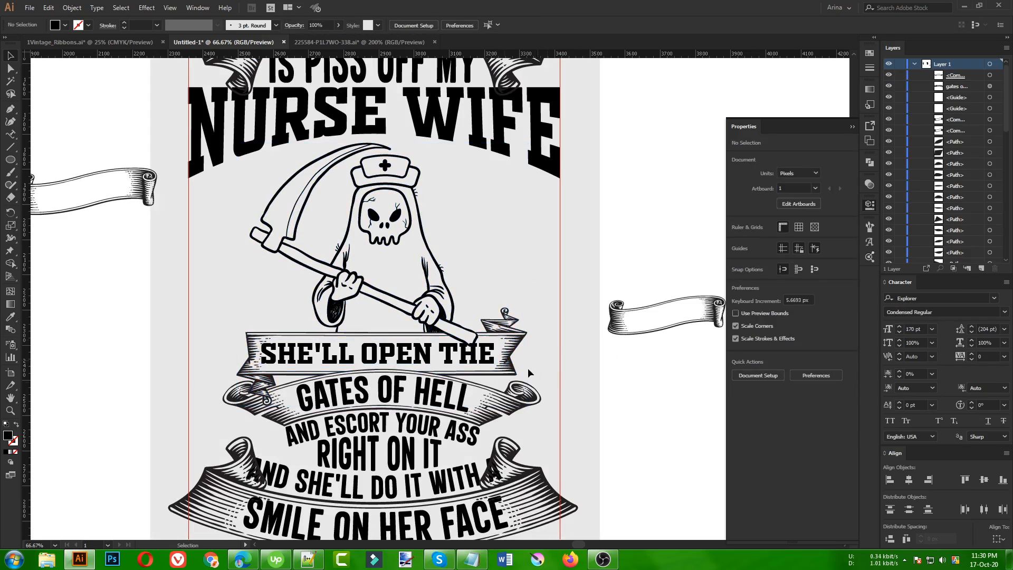
Step: Cut "GATES OF HELL" and its ribbon and paste them in place inside the reaper illustration's group
{"action": "left_click", "coordinate": [488, 410]}
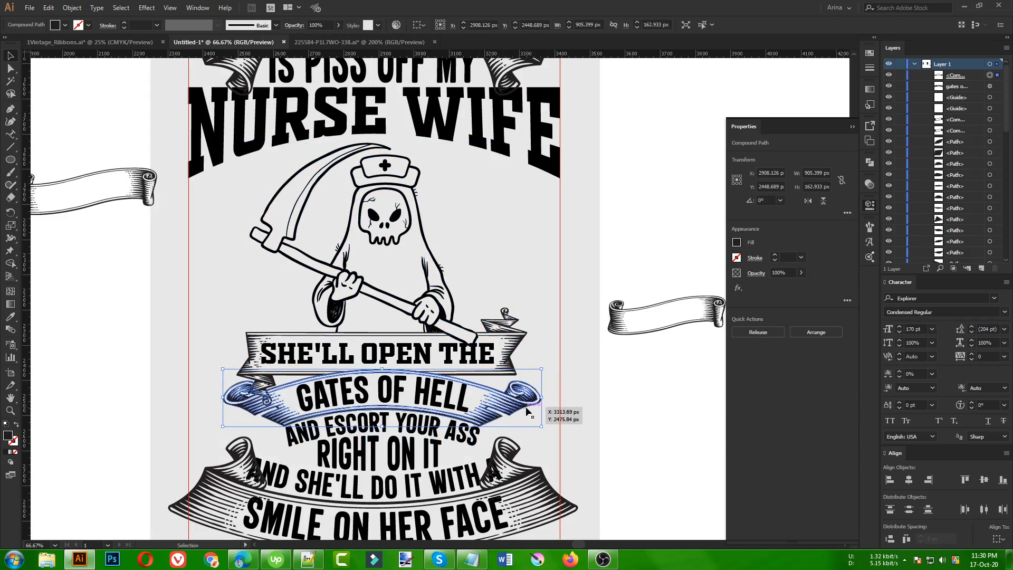
{"action": "left_click", "coordinate": [458, 402], "text": "shift"}
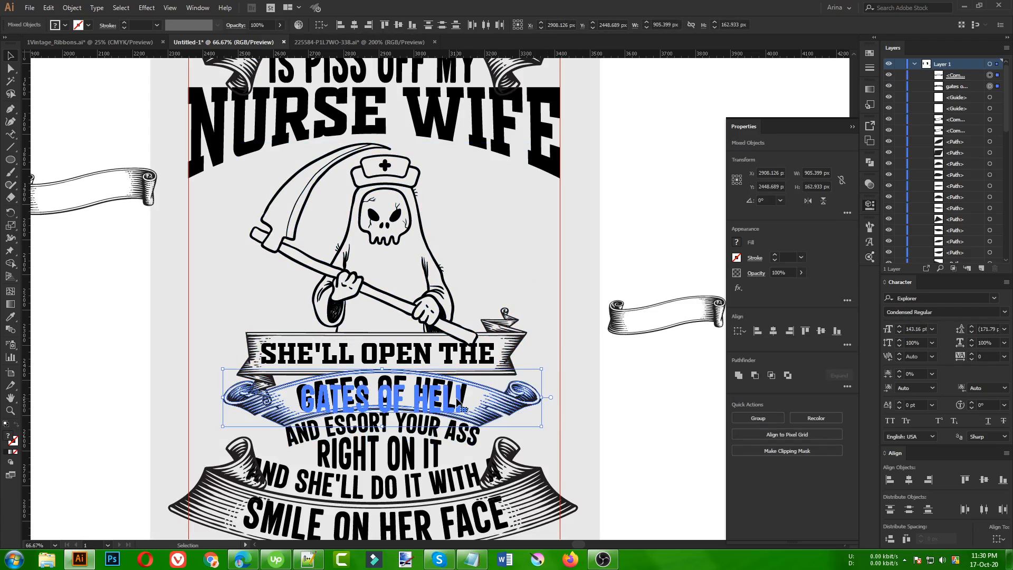
{"action": "key", "text": "Delete"}
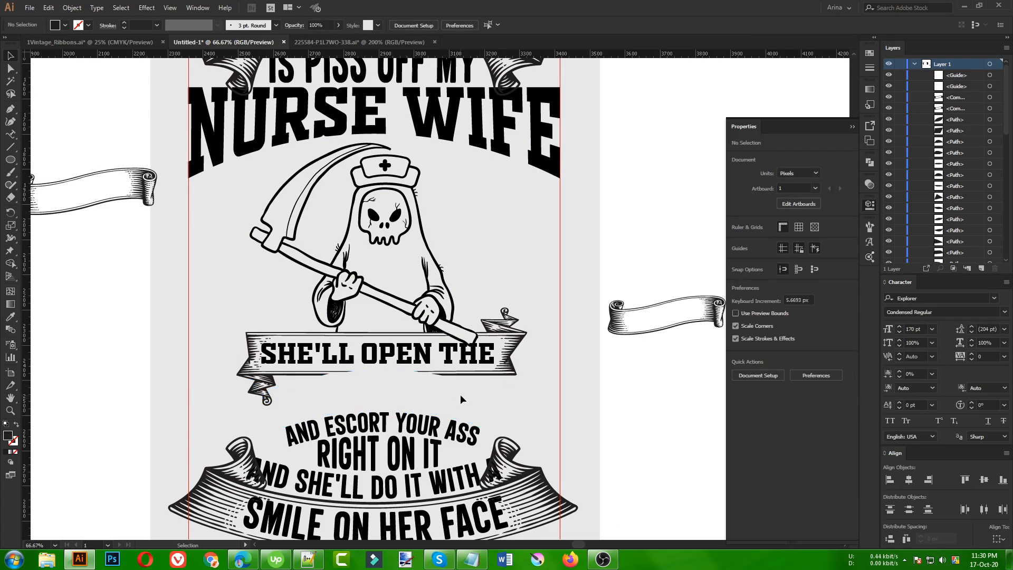
{"action": "left_click", "coordinate": [492, 377]}
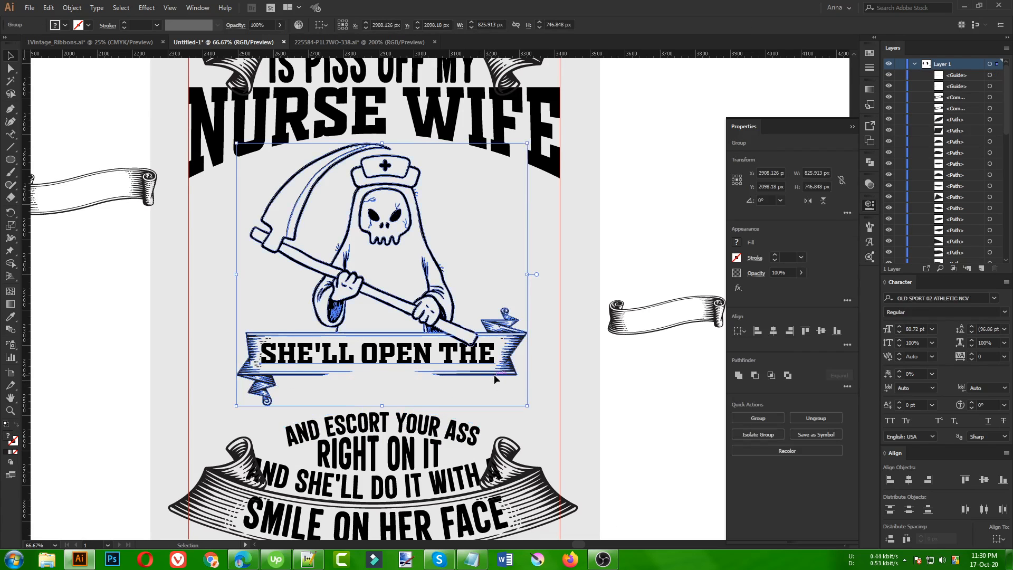
{"action": "double_click", "coordinate": [494, 375]}
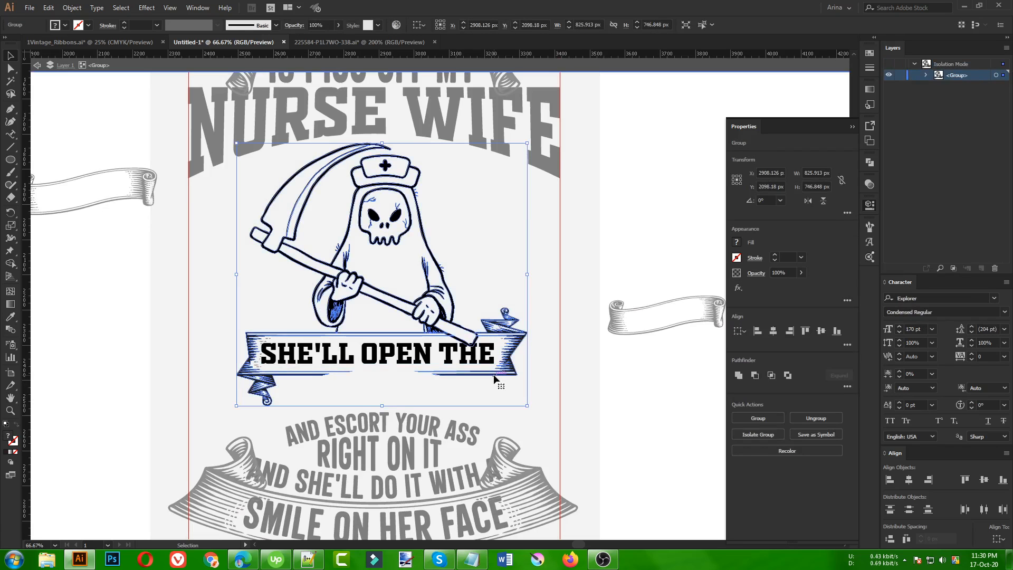
{"action": "key", "text": "a"}
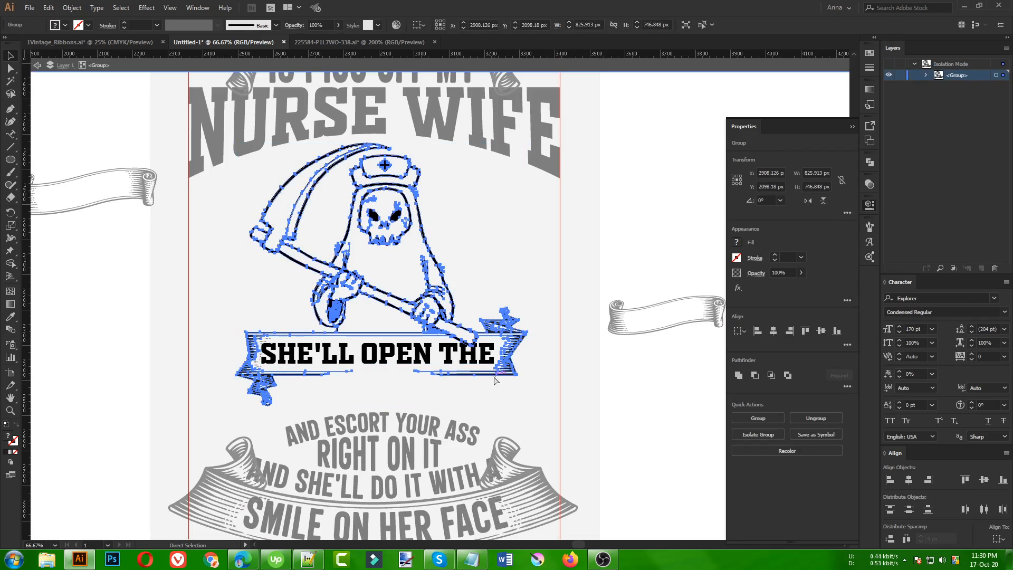
{"action": "key", "text": "ctrl+f"}
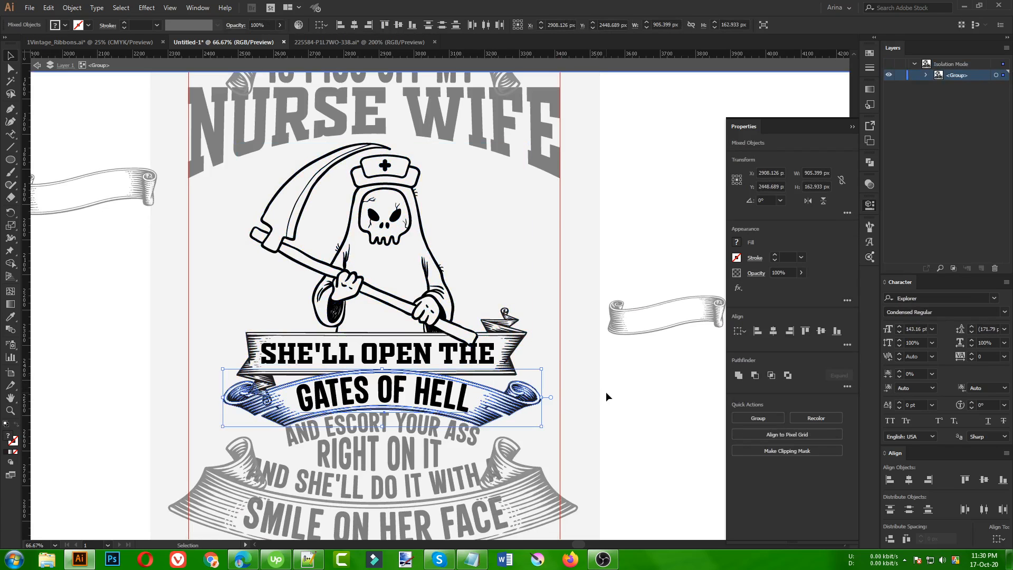
Step: Scale the whole reaper group with both ribbons and their text proportionally to about 1056 px wide, spanning guide to guide
{"action": "left_click", "coordinate": [310, 364], "text": "shift"}
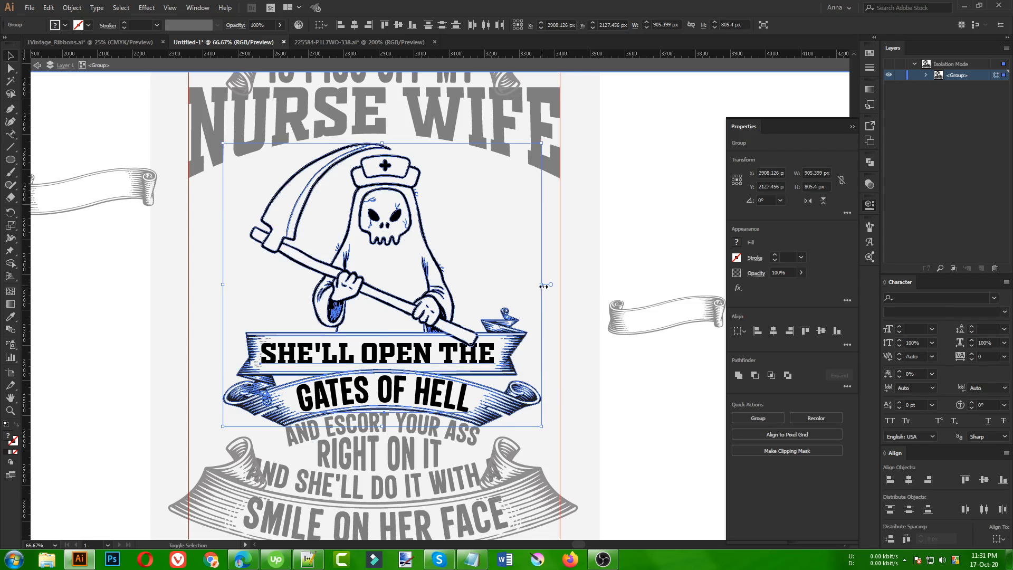
{"action": "left_click_drag", "start_coordinate": [541, 285], "coordinate": [561, 288]}
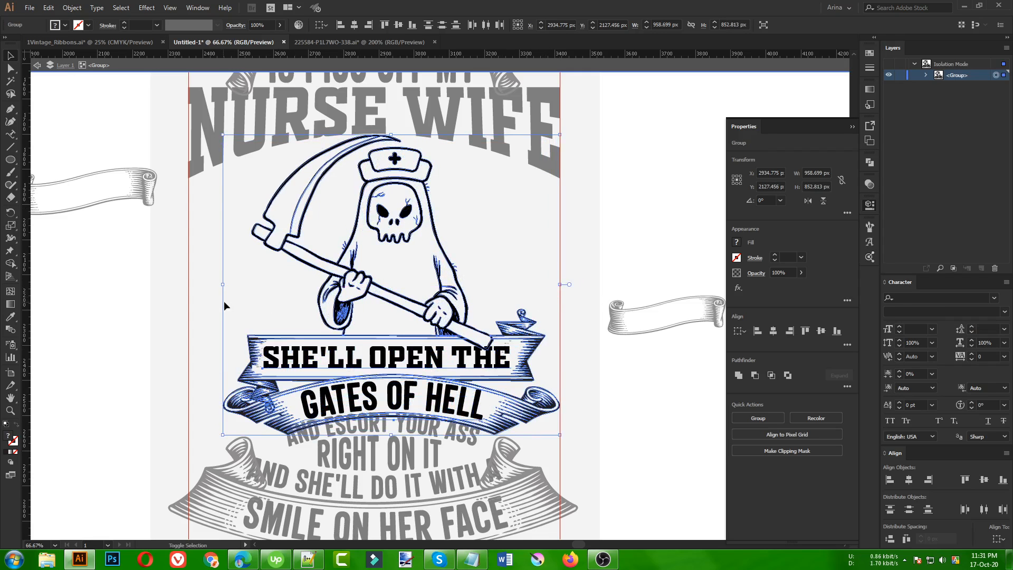
{"action": "left_click_drag", "start_coordinate": [223, 285], "coordinate": [190, 290]}
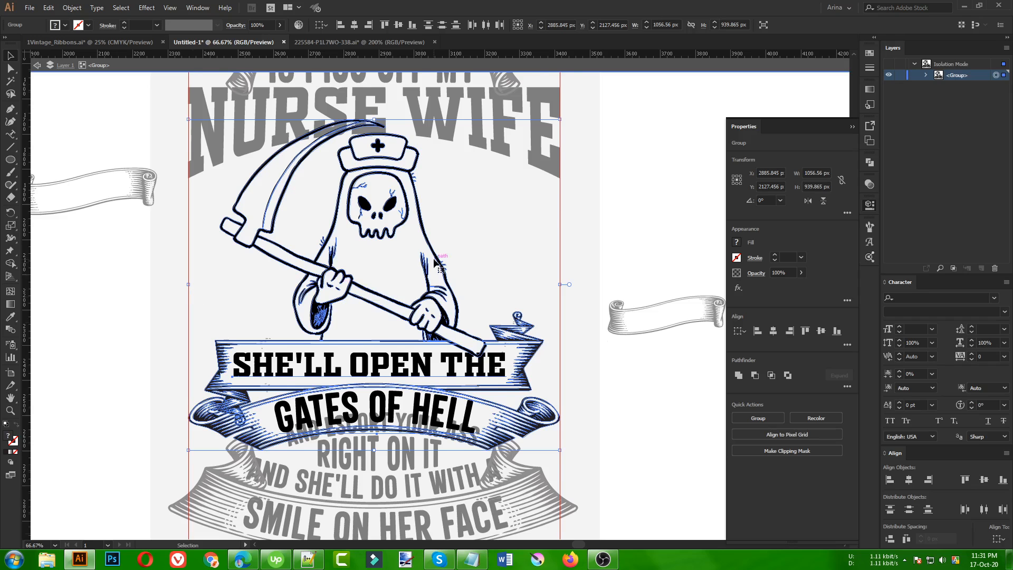
Step: Nudge the enlarged reaper group slightly up beneath "NURSE WIFE" to Y 2121.787 px, and leave group isolation
{"action": "scroll", "coordinate": [400, 223], "scroll_direction": "up", "scroll_amount": 2}
{"action": "key", "text": "Up"}
{"action": "key", "text": "Up"}
{"action": "key", "text": "Up"}
{"action": "key", "text": "Up"}
{"action": "key", "text": "Up"}
{"action": "key", "text": "Up"}
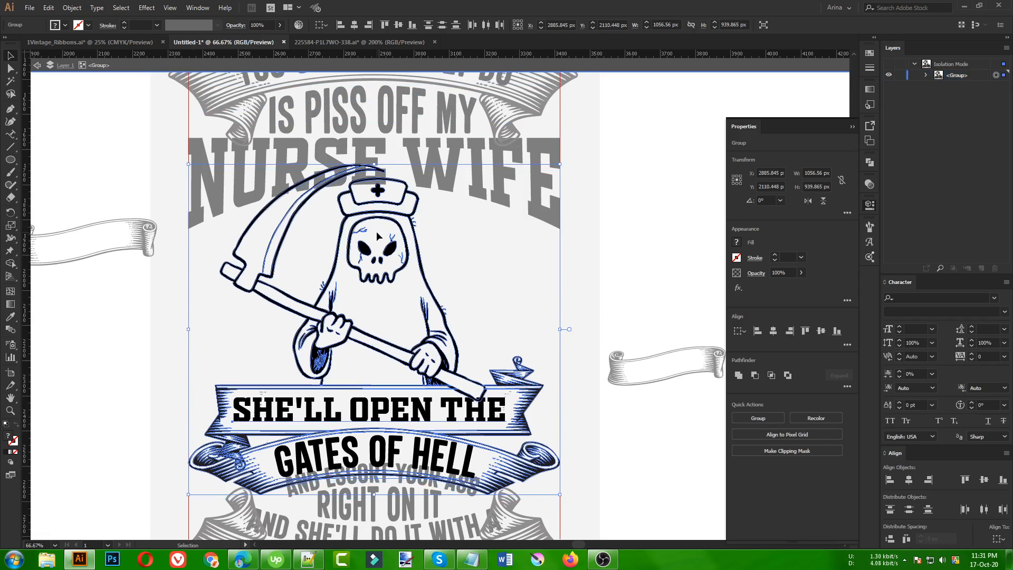
{"action": "key", "text": "Down"}
{"action": "key", "text": "Down"}
{"action": "key", "text": "Down"}
{"action": "key", "text": "Down"}
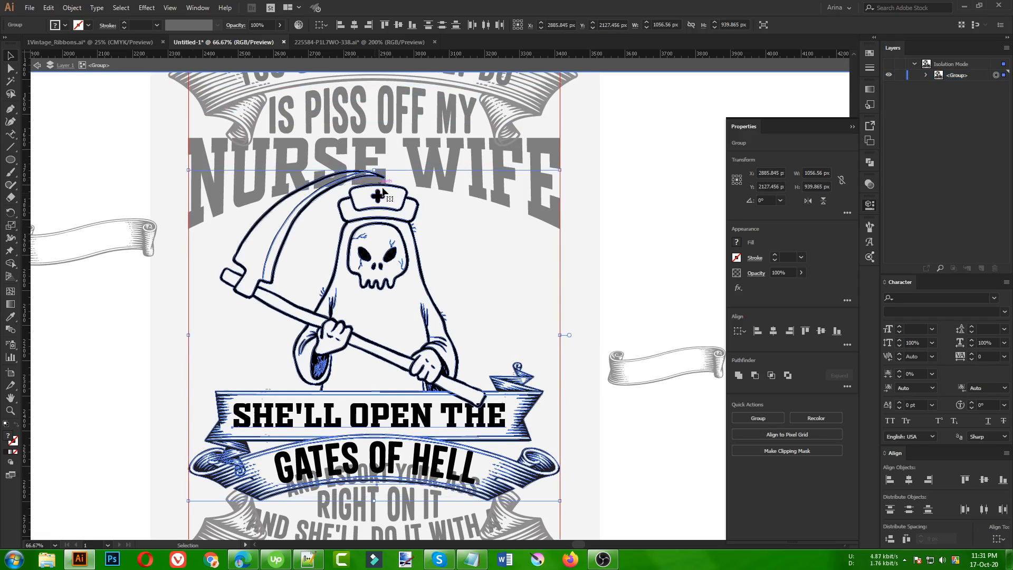
{"action": "key", "text": "Up"}
{"action": "key", "text": "Up"}
{"action": "key", "text": "Up"}
{"action": "key", "text": "Up"}
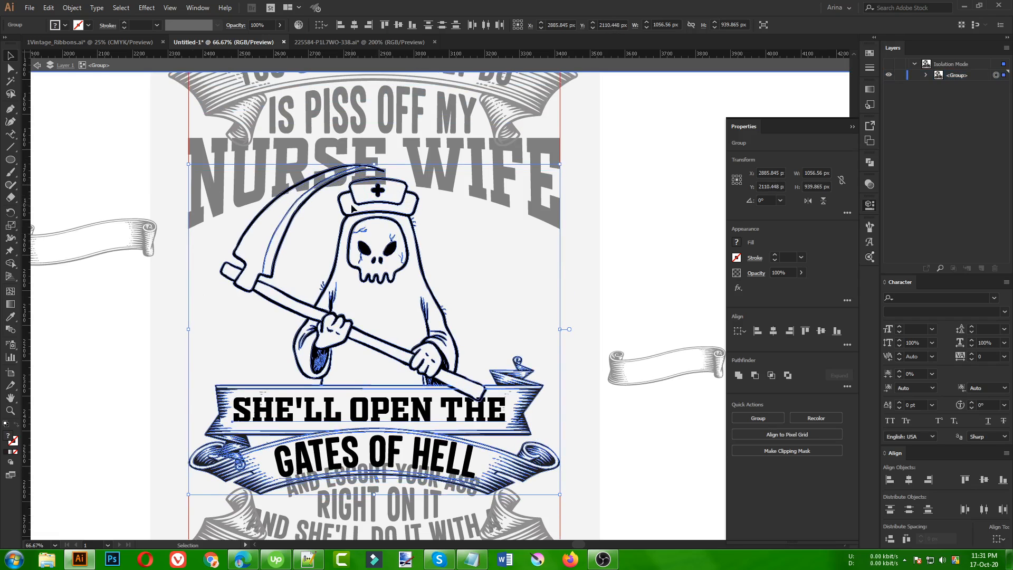
{"action": "key", "text": "Up"}
{"action": "key", "text": "Up"}
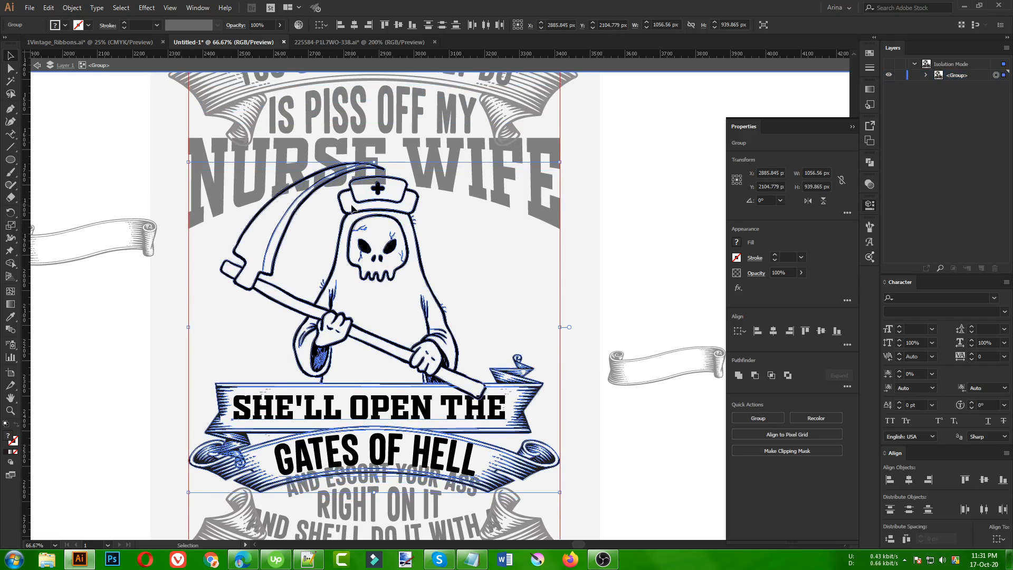
{"action": "key", "text": "Down"}
{"action": "key", "text": "Down"}
{"action": "key", "text": "Down"}
{"action": "key", "text": "Down"}
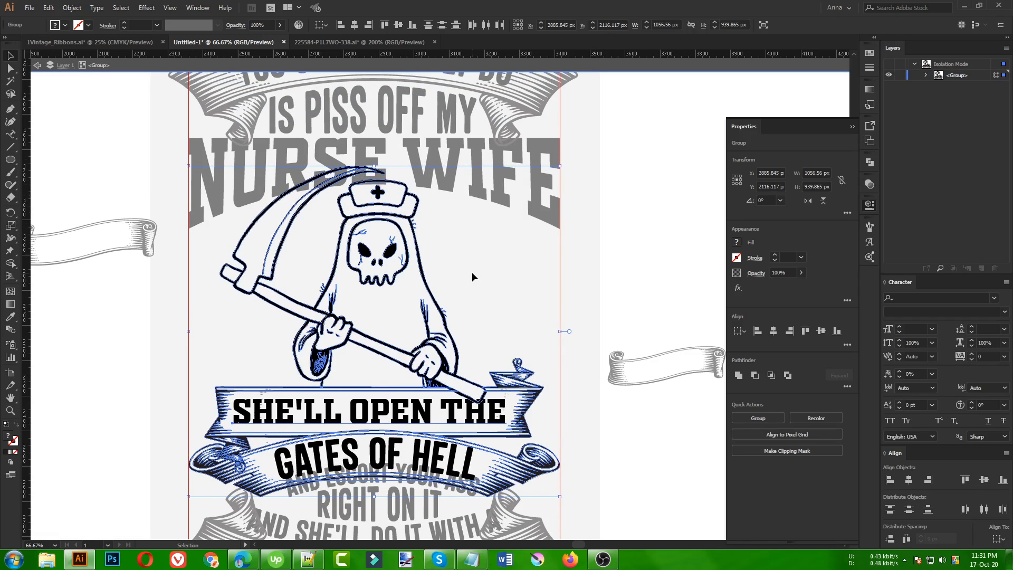
{"action": "key", "text": "Down"}
{"action": "key", "text": "Down"}
{"action": "scroll", "coordinate": [472, 272], "scroll_direction": "down", "scroll_amount": 3}
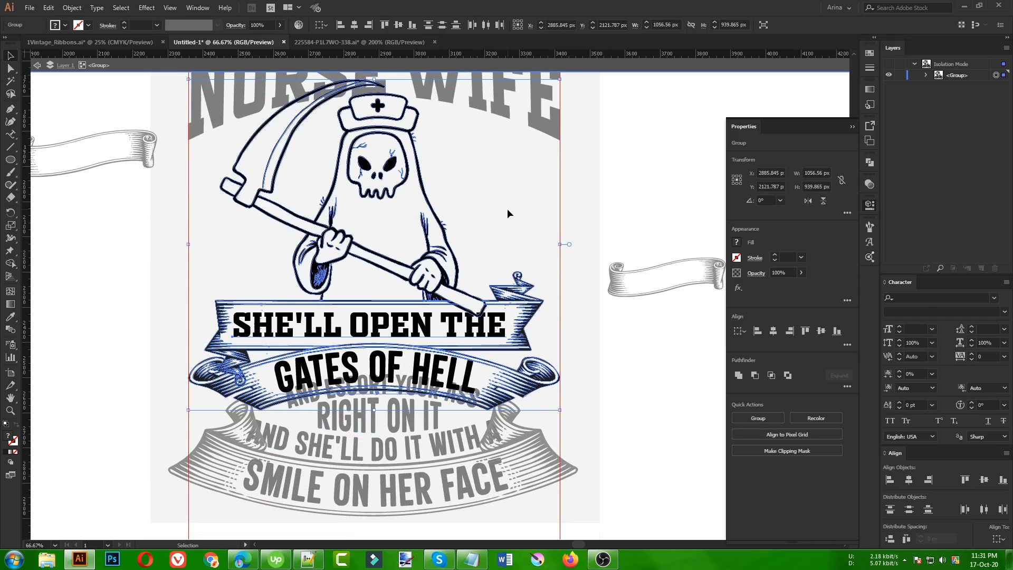
{"action": "double_click", "coordinate": [508, 213]}
Step: Nudge "AND ESCORT YOUR ASS", "AND SHE'LL DO IT WITH A" and the lowest ribbon down together to Y 2752.234 px, and deselect them
{"action": "scroll", "coordinate": [406, 321], "scroll_direction": "down", "scroll_amount": 3}
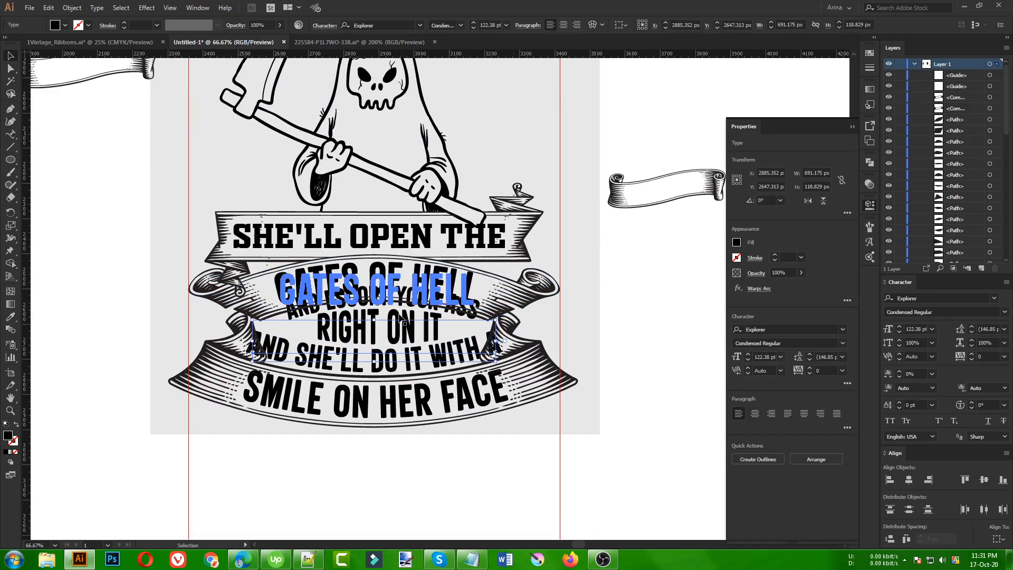
{"action": "left_click", "coordinate": [411, 313]}
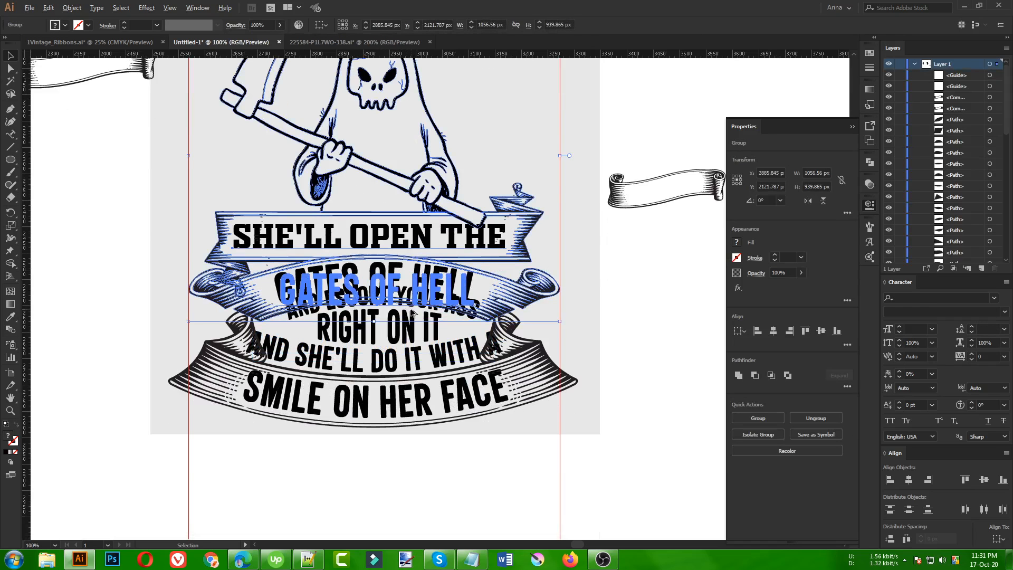
{"action": "scroll", "coordinate": [413, 314], "scroll_direction": "up", "scroll_amount": 1}
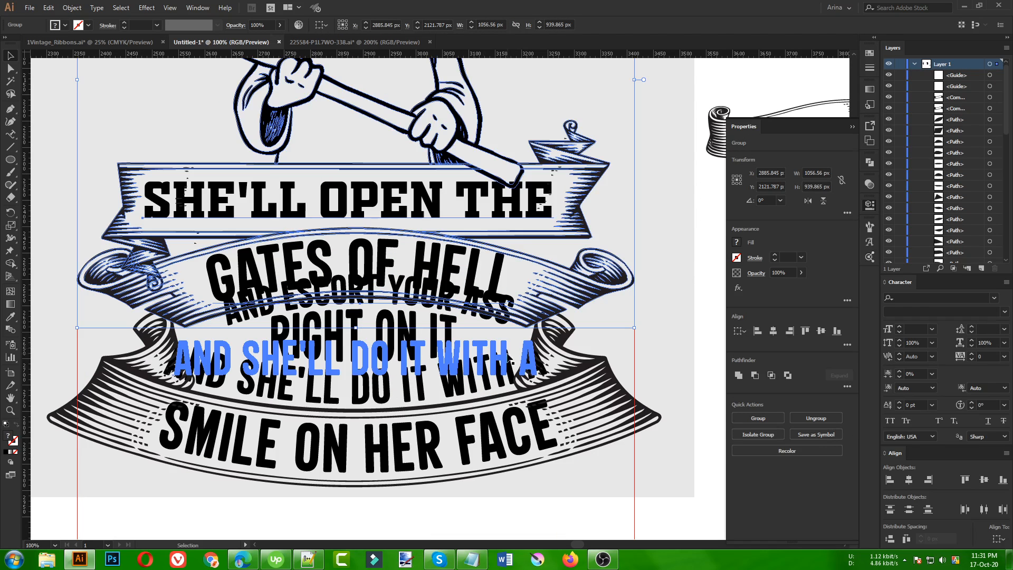
{"action": "left_click", "coordinate": [229, 324]}
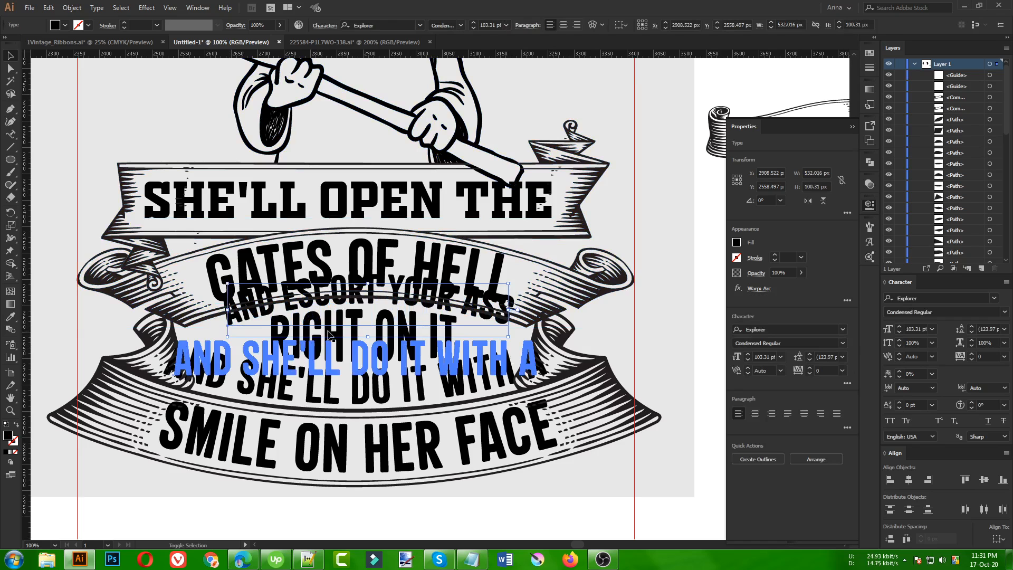
{"action": "left_click", "coordinate": [272, 347], "text": "shift"}
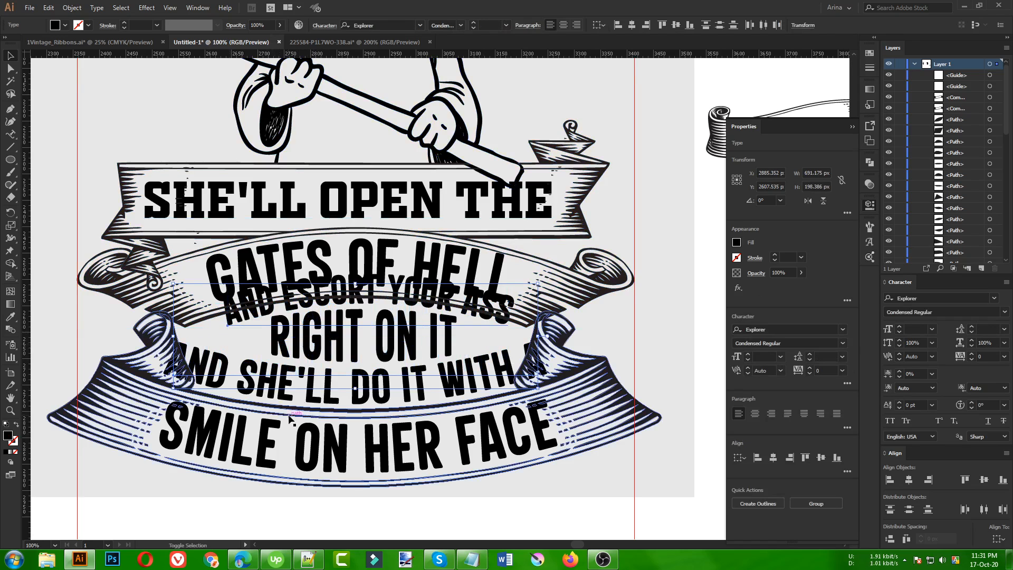
{"action": "left_click", "coordinate": [311, 440], "text": "shift"}
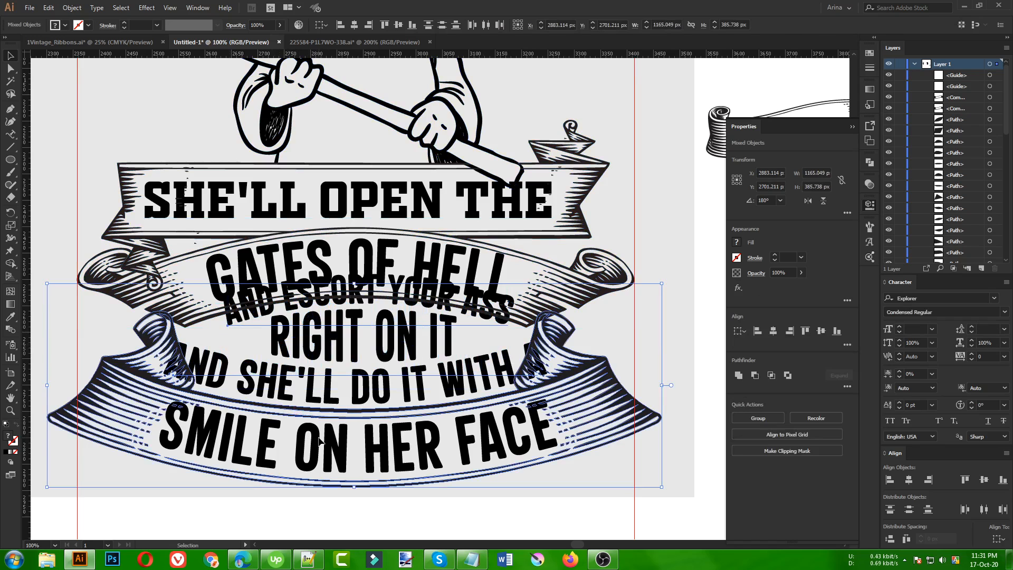
{"action": "key", "text": "Down"}
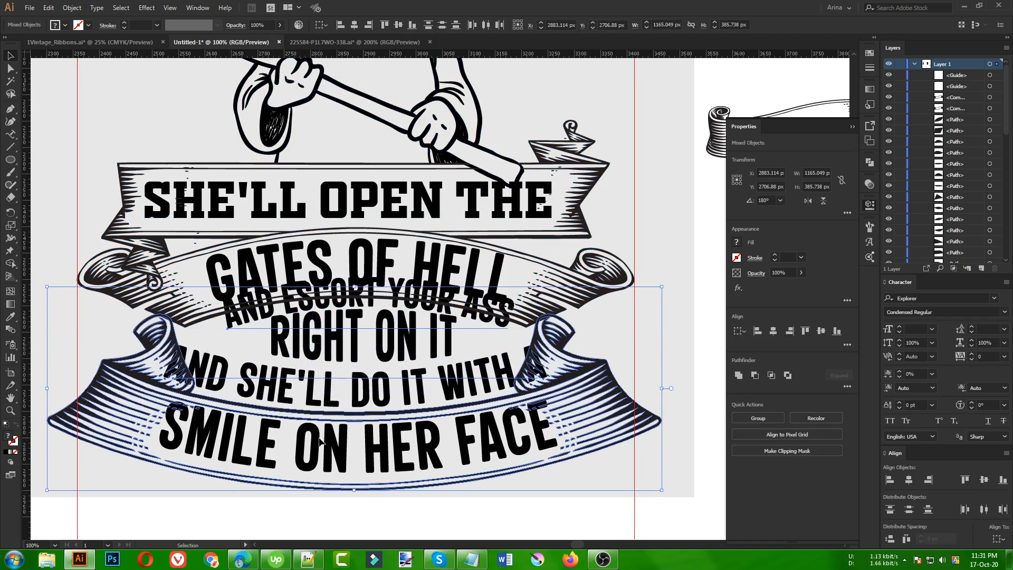
{"action": "key", "text": "Down"}
{"action": "key", "text": "Down"}
{"action": "key", "text": "Down"}
{"action": "key", "text": "Down"}
{"action": "key", "text": "Down"}
{"action": "key", "text": "Down"}
{"action": "key", "text": "Down"}
{"action": "key", "text": "Down"}
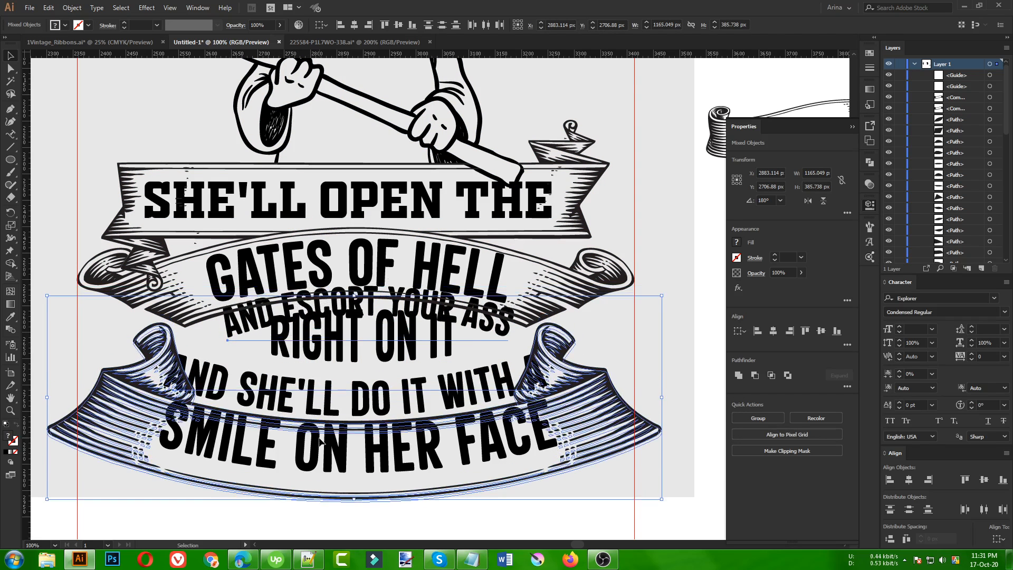
{"action": "key", "text": "Down"}
{"action": "key", "text": "Down"}
{"action": "key", "text": "Down"}
{"action": "key", "text": "Down"}
{"action": "key", "text": "Down"}
{"action": "key", "text": "Down"}
{"action": "key", "text": "Down"}
{"action": "key", "text": "Down"}
{"action": "key", "text": "Down"}
{"action": "key", "text": "Down"}
{"action": "key", "text": "Down"}
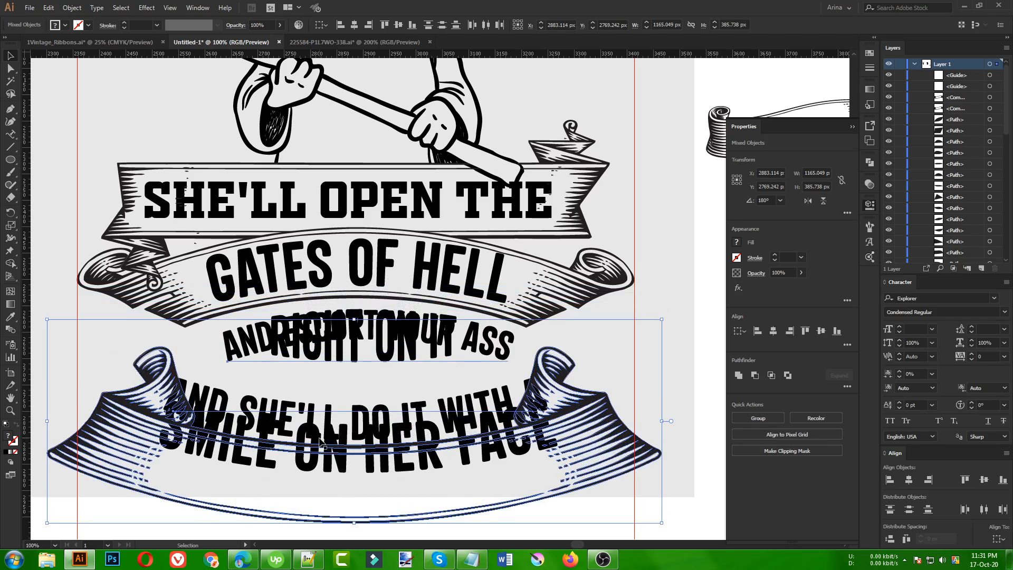
{"action": "key", "text": "Up"}
{"action": "key", "text": "Up"}
{"action": "key", "text": "Up"}
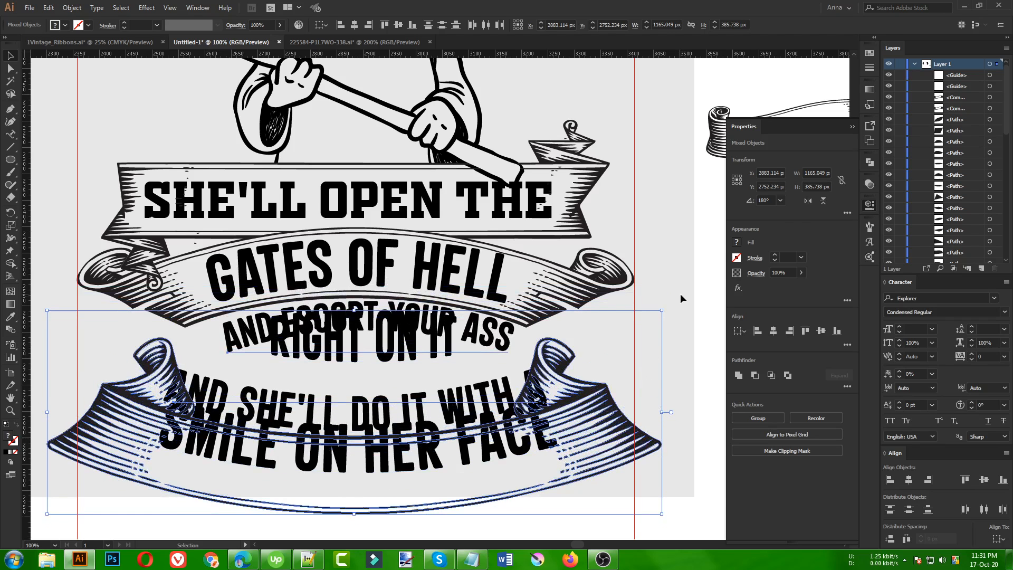
{"action": "left_click", "coordinate": [681, 298]}
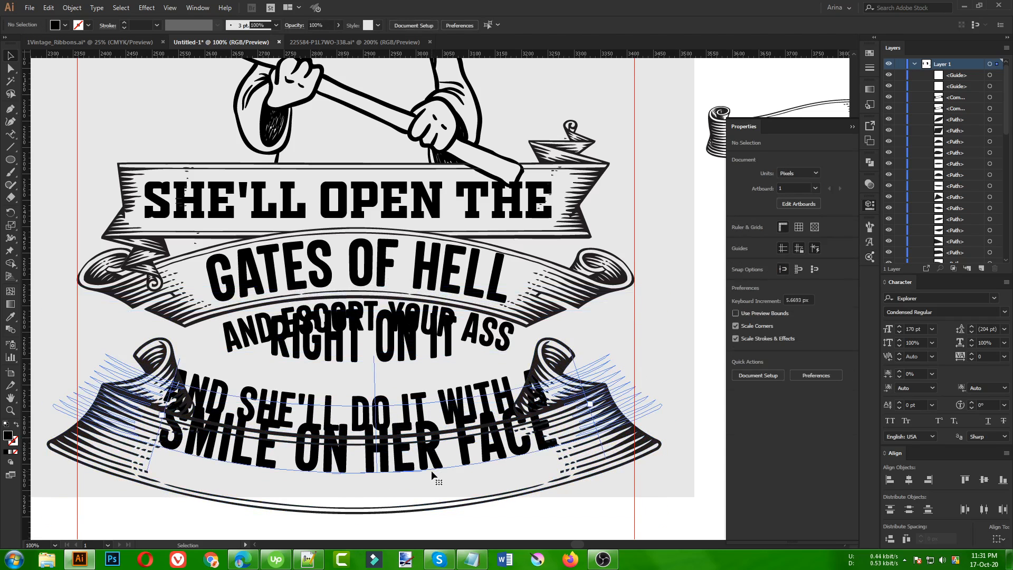
Step: Nudge "SMILE ON HER FACE" down to Y 2804.984 px so it sits inside the lowest ribbon
{"action": "left_click", "coordinate": [431, 471]}
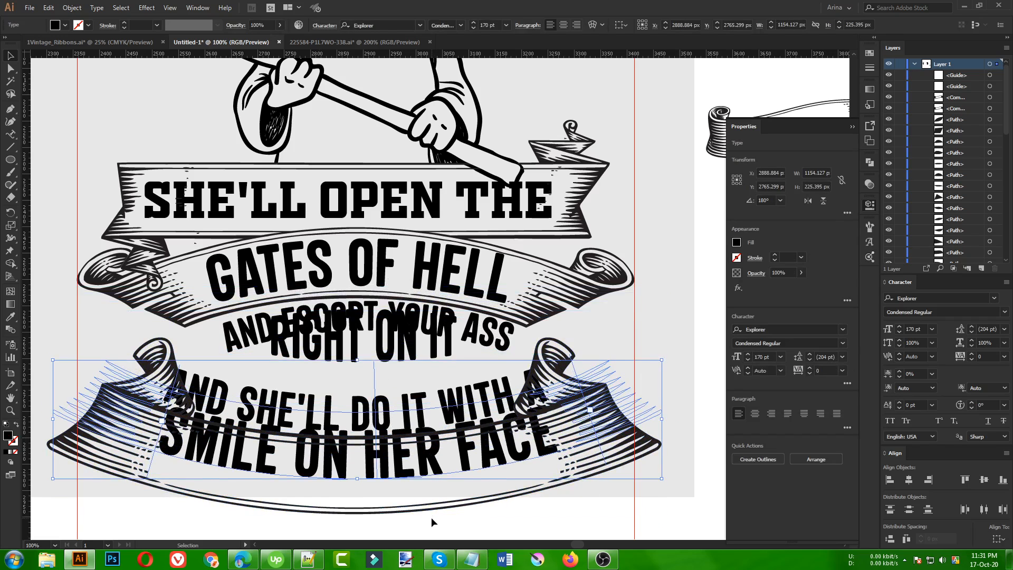
{"action": "key", "text": "Down"}
{"action": "key", "text": "Down"}
{"action": "key", "text": "Down"}
{"action": "key", "text": "Down"}
{"action": "key", "text": "Down"}
{"action": "key", "text": "Down"}
{"action": "key", "text": "Down"}
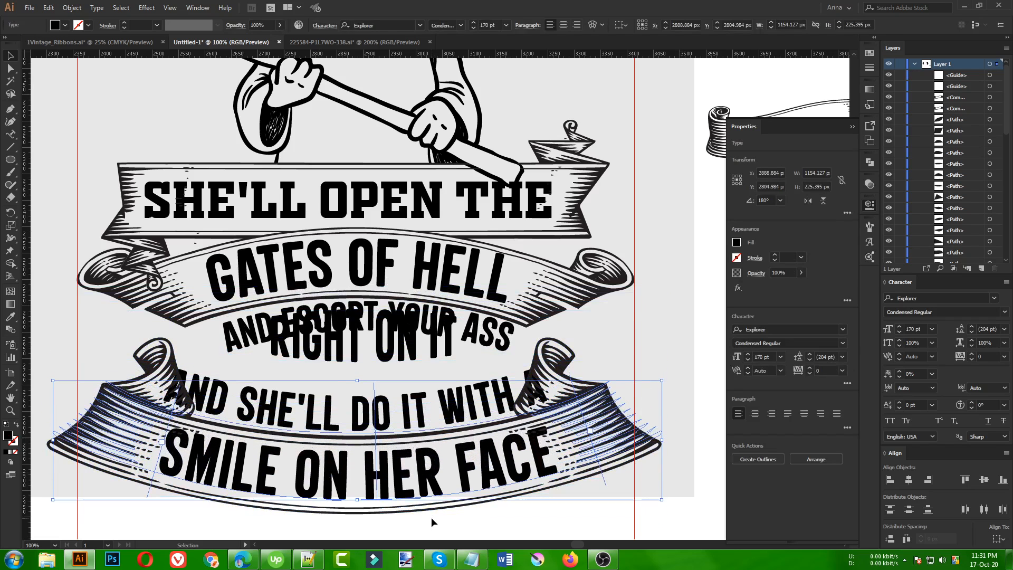
Step: Nudge "RIGHT ON IT" down and slightly left to X 2895.33 px, Y 2655.999 px, below "AND ESCORT YOUR ASS"
{"action": "left_click", "coordinate": [353, 355]}
{"action": "key", "text": "Down"}
{"action": "key", "text": "Down"}
{"action": "key", "text": "Down"}
{"action": "key", "text": "Down"}
{"action": "key", "text": "Down"}
{"action": "key", "text": "Down"}
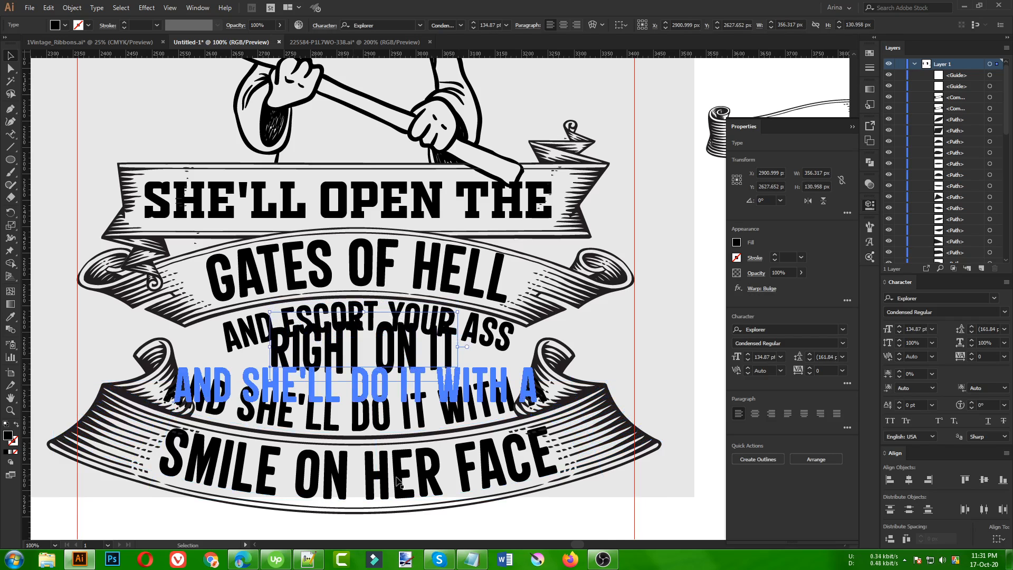
{"action": "key", "text": "Down"}
{"action": "key", "text": "Down"}
{"action": "key", "text": "Down"}
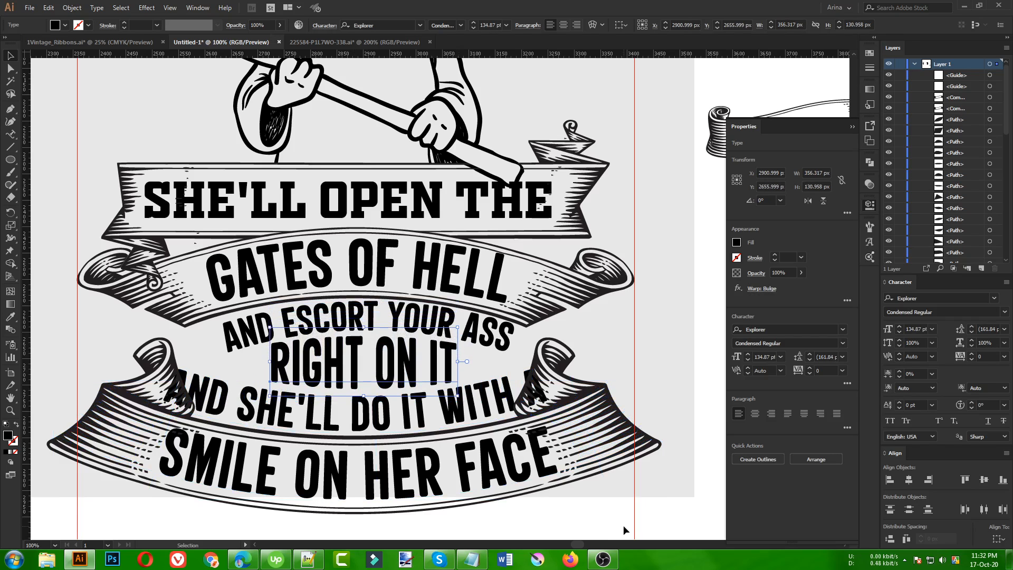
{"action": "key", "text": "Left"}
{"action": "key", "text": "Down"}
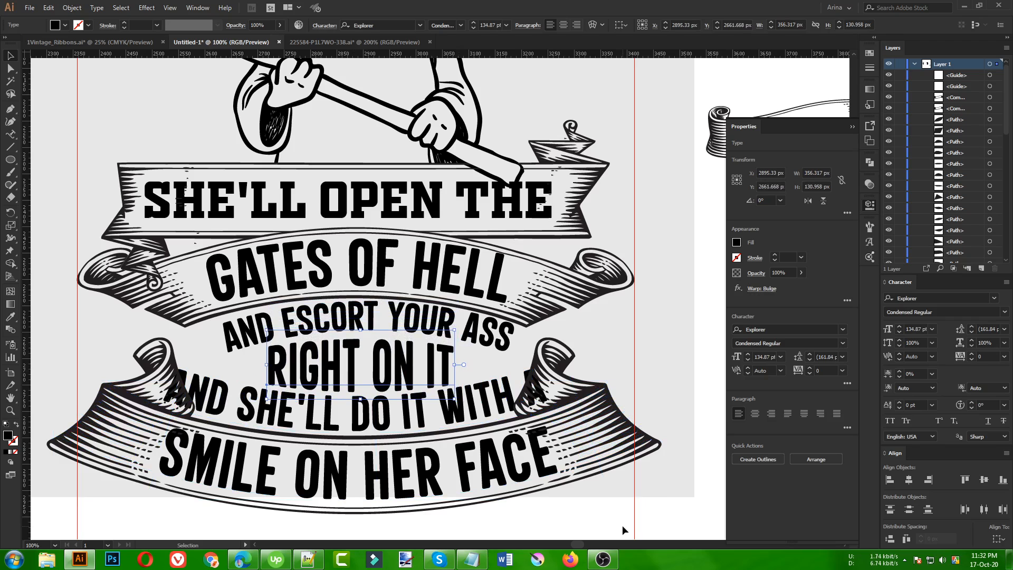
{"action": "key", "text": "Up"}
Step: Enlarge "AND ESCORT YOUR ASS" proportionally to about 581 px wide and nudge it down to Y 2620.86 px
{"action": "left_click", "coordinate": [510, 349]}
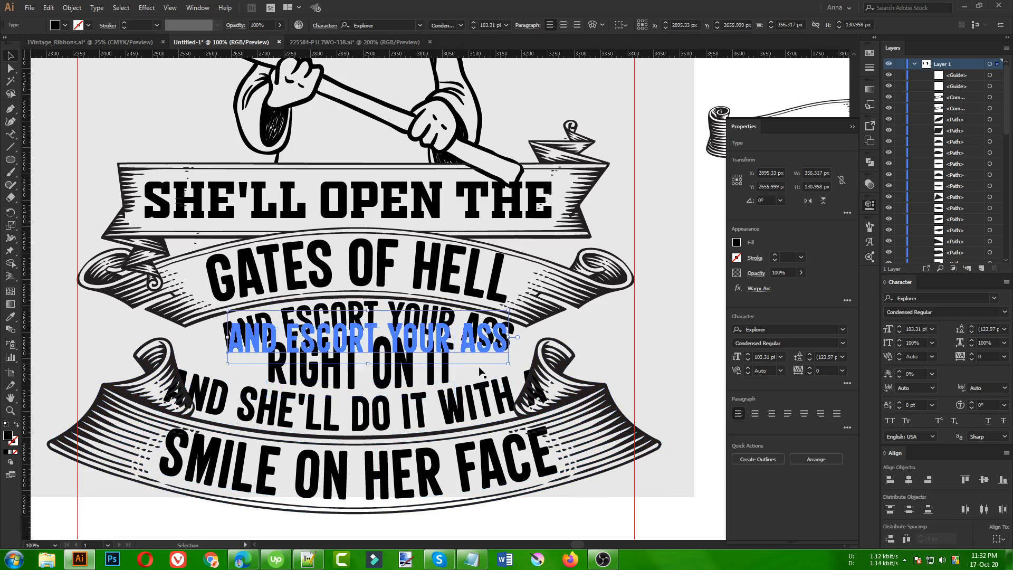
{"action": "left_click_drag", "start_coordinate": [228, 338], "coordinate": [199, 342]}
{"action": "key", "text": "Down"}
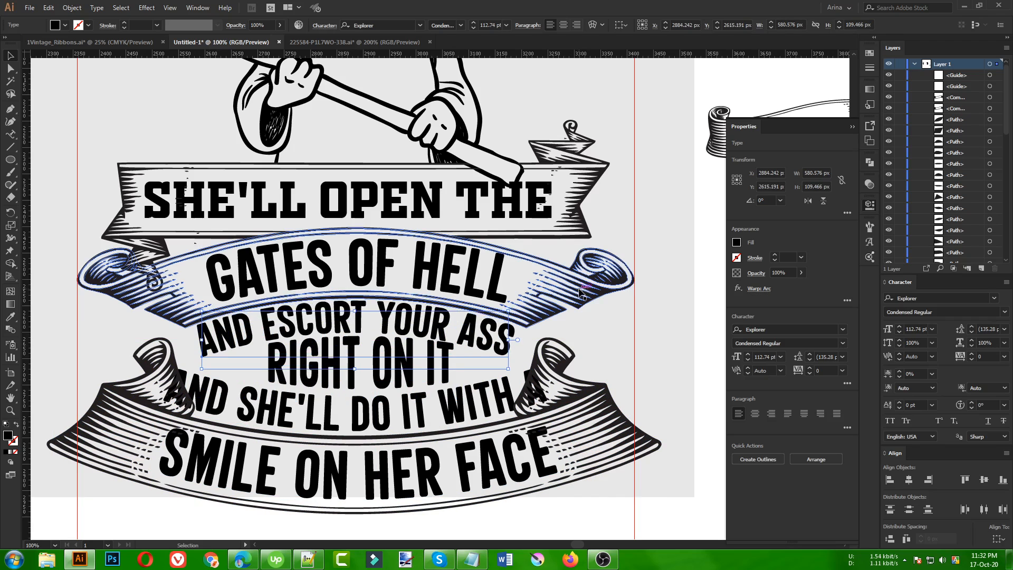
{"action": "key", "text": "Down"}
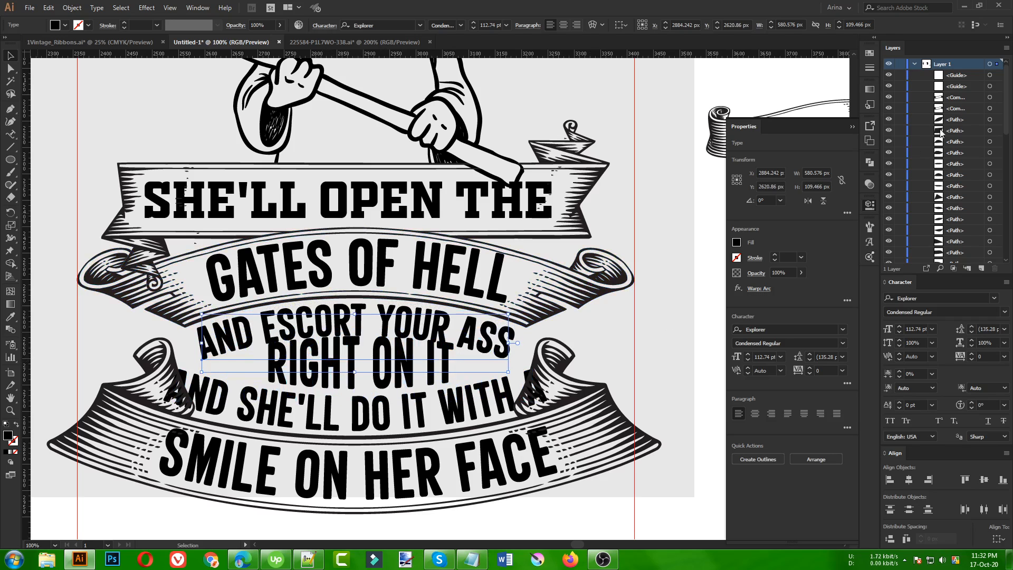
Step: Nudge "RIGHT ON IT" to X 2889.66 px, Y 2661.668 px, scale it down proportionally to about 317 px wide, and deselect it
{"action": "scroll", "coordinate": [975, 198], "scroll_direction": "down", "scroll_amount": 5}
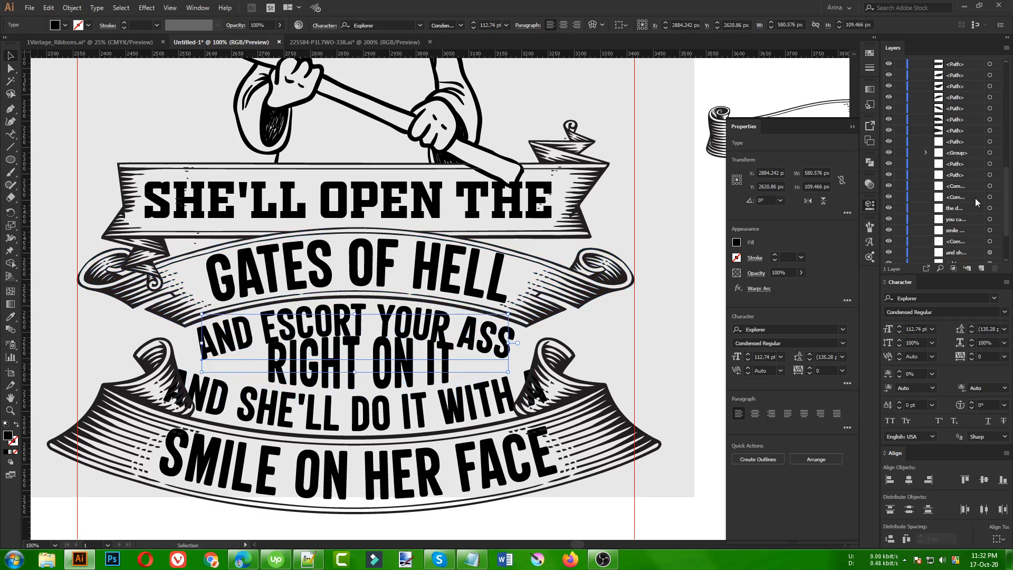
{"action": "scroll", "coordinate": [975, 198], "scroll_direction": "down", "scroll_amount": 3}
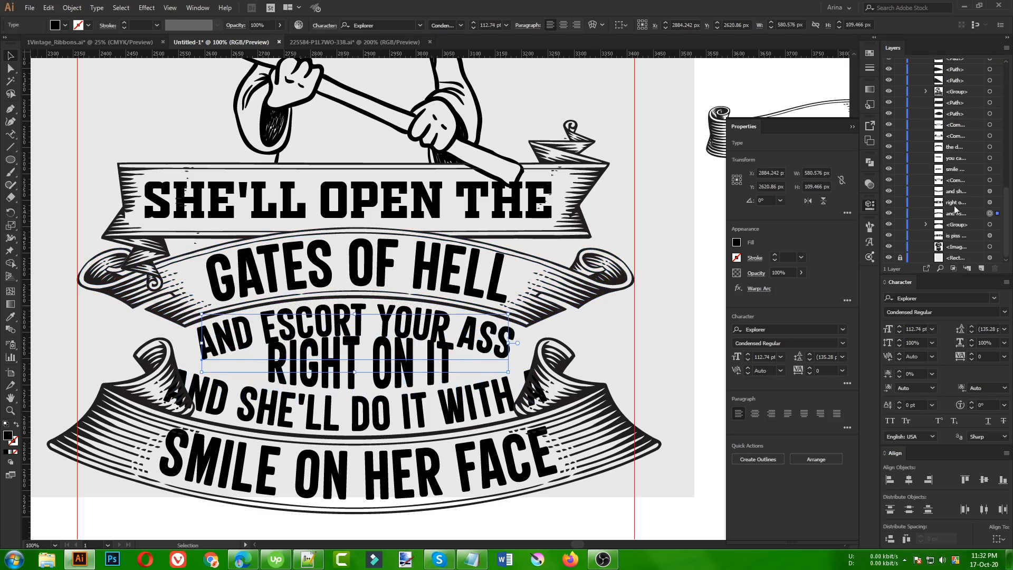
{"action": "left_click", "coordinate": [990, 202]}
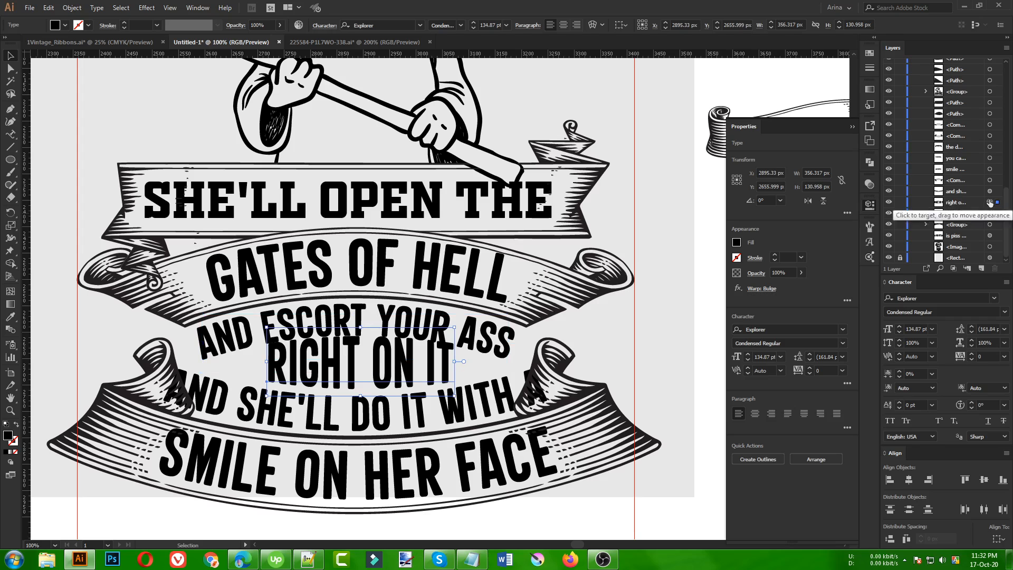
{"action": "key", "text": "Left"}
{"action": "key", "text": "Left"}
{"action": "key", "text": "Down"}
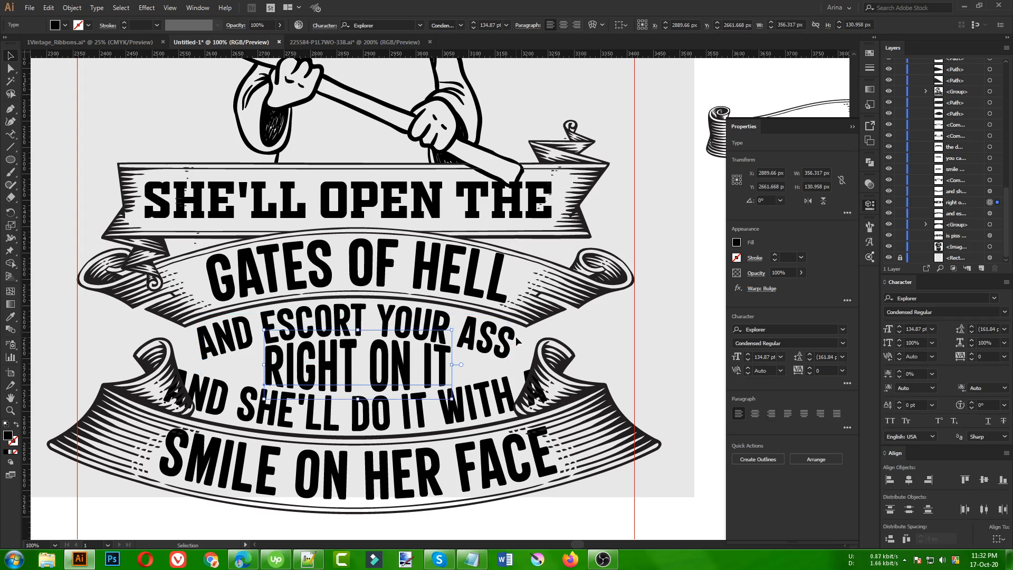
{"action": "left_click_drag", "start_coordinate": [452, 365], "coordinate": [442, 366]}
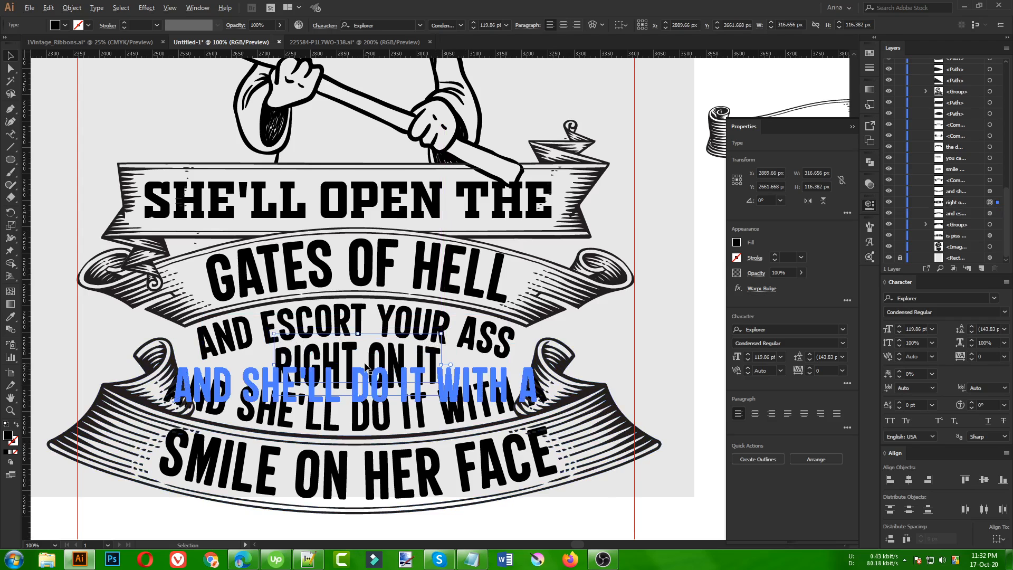
{"action": "key", "text": "ctrl+minus"}
{"action": "left_click", "coordinate": [580, 353]}
{"action": "key", "text": "ctrl+minus"}
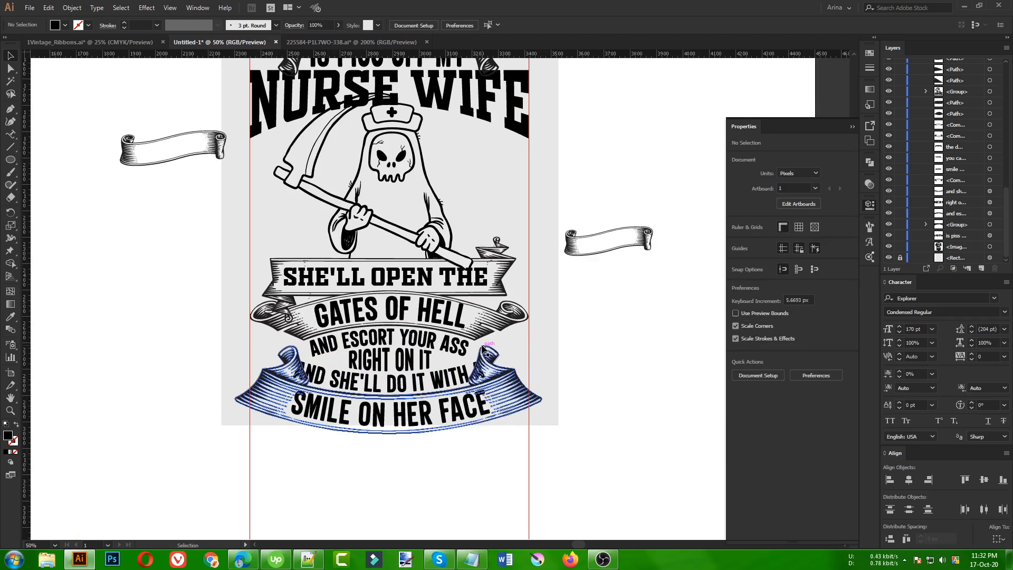
Step: Delete the two vertical guides and the two spare ribbons on either side of the design
{"action": "scroll", "coordinate": [431, 340], "scroll_direction": "up", "scroll_amount": 3}
{"action": "scroll", "coordinate": [312, 283], "scroll_direction": "down", "scroll_amount": 1}
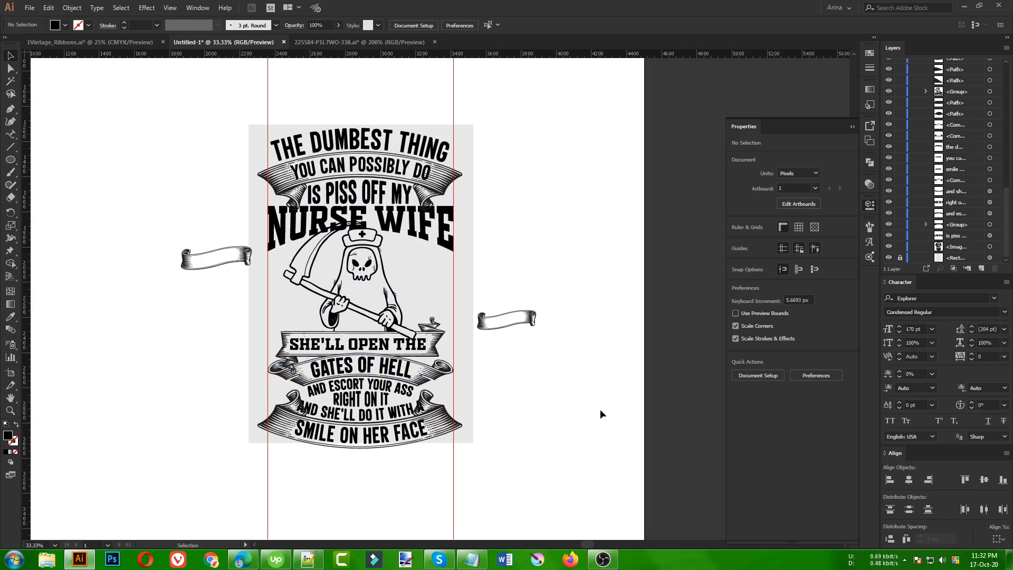
{"action": "left_click_drag", "start_coordinate": [235, 481], "coordinate": [540, 496]}
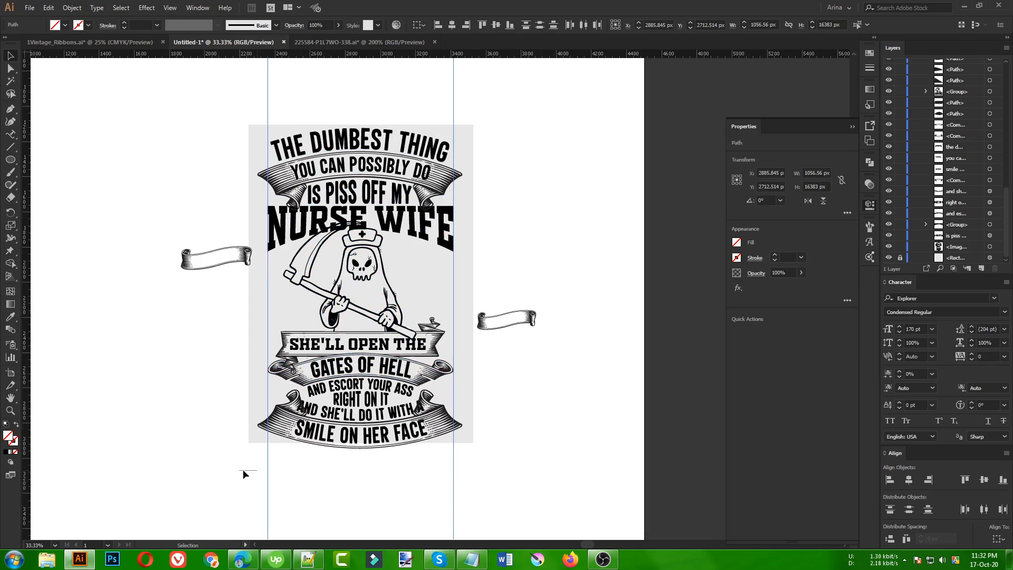
{"action": "left_click_drag", "start_coordinate": [243, 470], "coordinate": [558, 502]}
{"action": "key", "text": "Delete"}
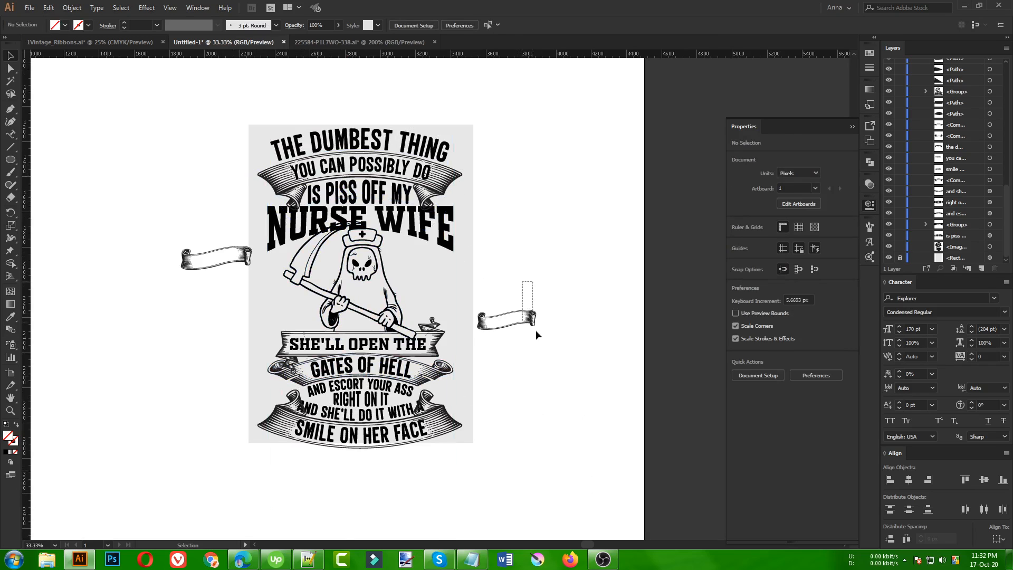
{"action": "left_click_drag", "start_coordinate": [536, 330], "coordinate": [560, 378]}
{"action": "key", "text": "Delete"}
{"action": "left_click_drag", "start_coordinate": [192, 215], "coordinate": [232, 349]}
{"action": "key", "text": "Delete"}
Step: Select the whole design, expand its appearance, and expand all text and artwork into plain shapes
{"action": "left_click_drag", "start_coordinate": [246, 107], "coordinate": [565, 486]}
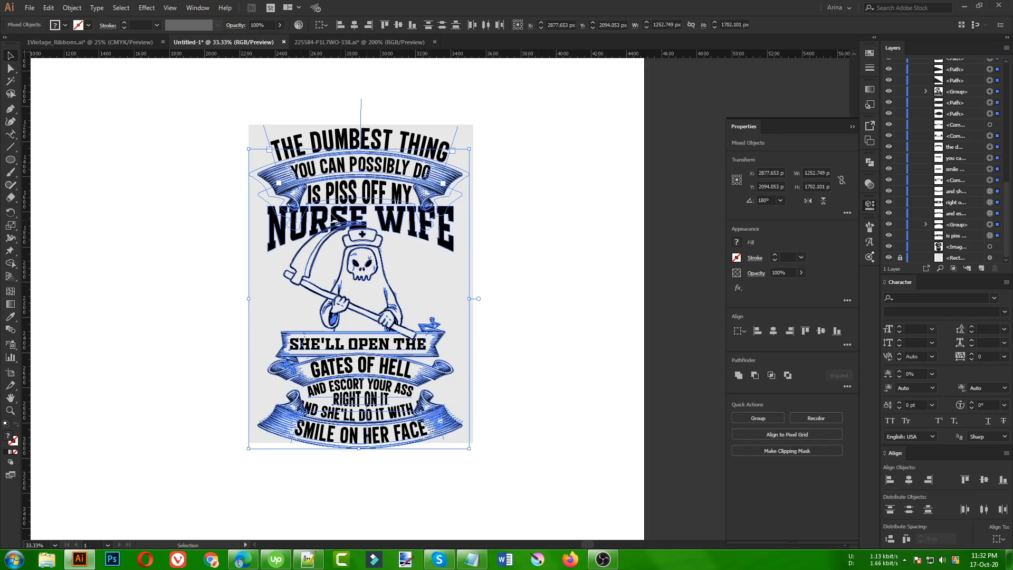
{"action": "scroll", "coordinate": [403, 272], "scroll_direction": "up", "scroll_amount": 1}
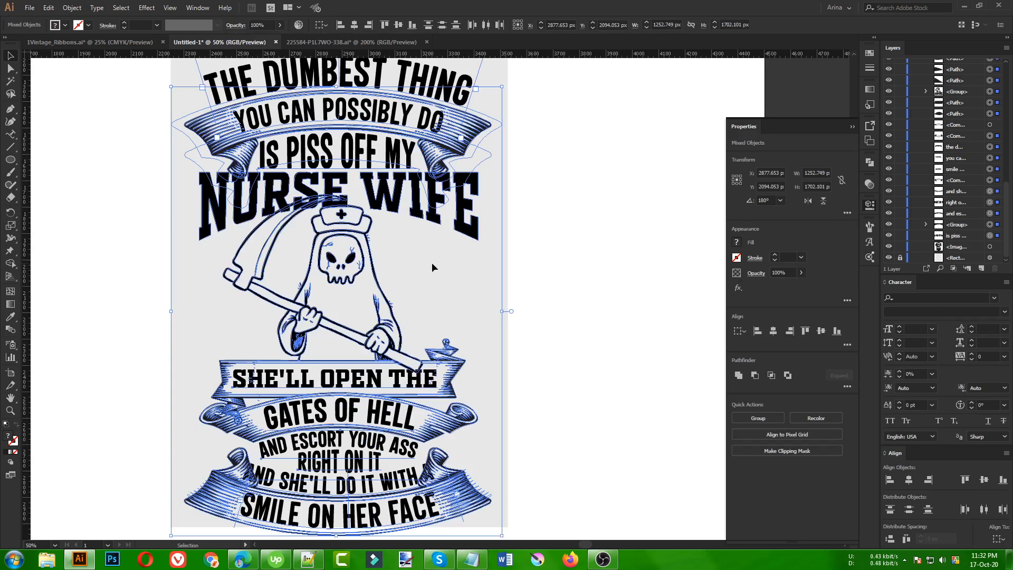
{"action": "scroll", "coordinate": [404, 283], "scroll_direction": "down", "scroll_amount": 1}
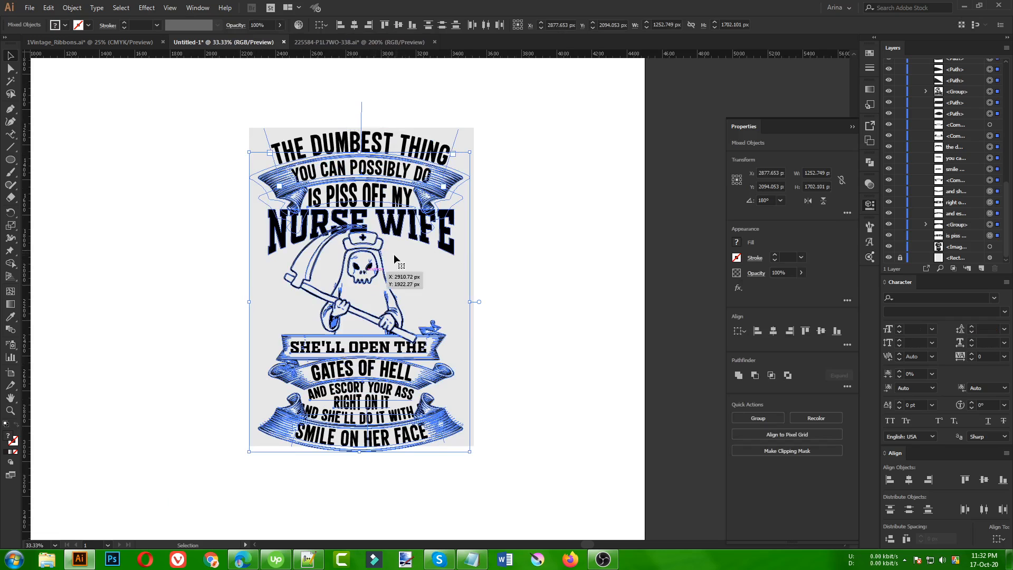
{"action": "left_click", "coordinate": [72, 8]}
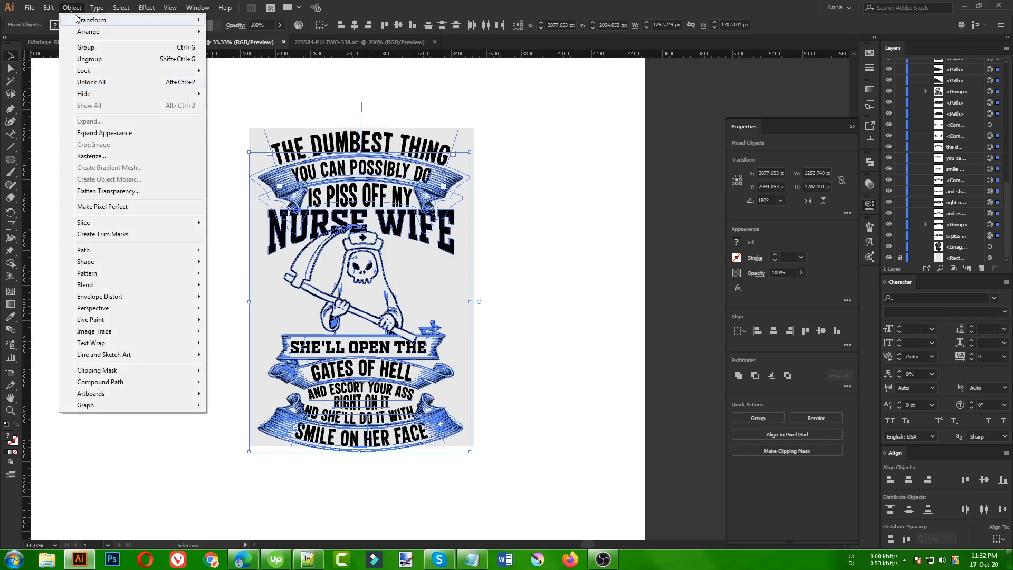
{"action": "left_click", "coordinate": [104, 133]}
{"action": "left_click", "coordinate": [71, 8]}
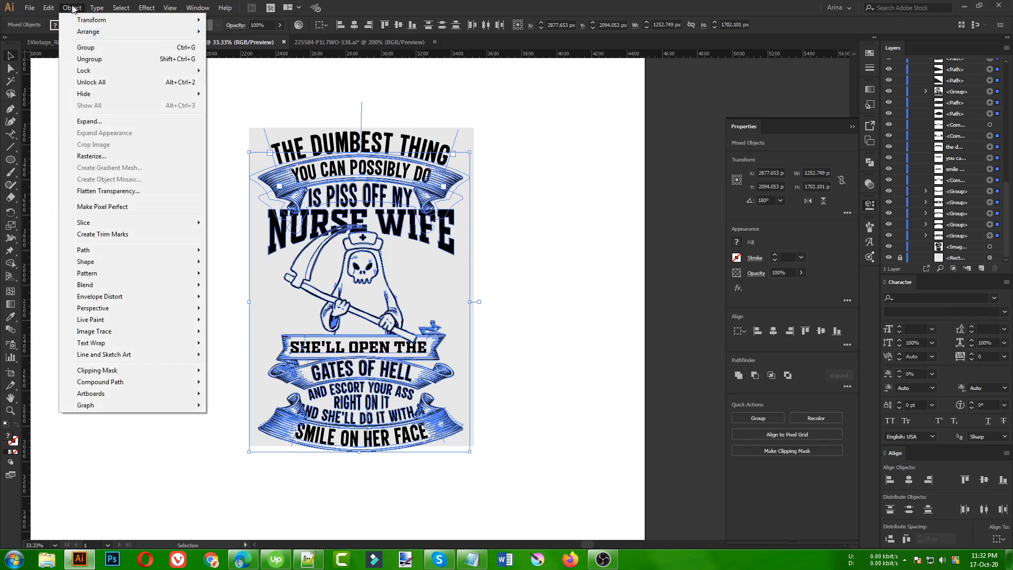
{"action": "left_click", "coordinate": [90, 122]}
{"action": "left_click", "coordinate": [272, 305]}
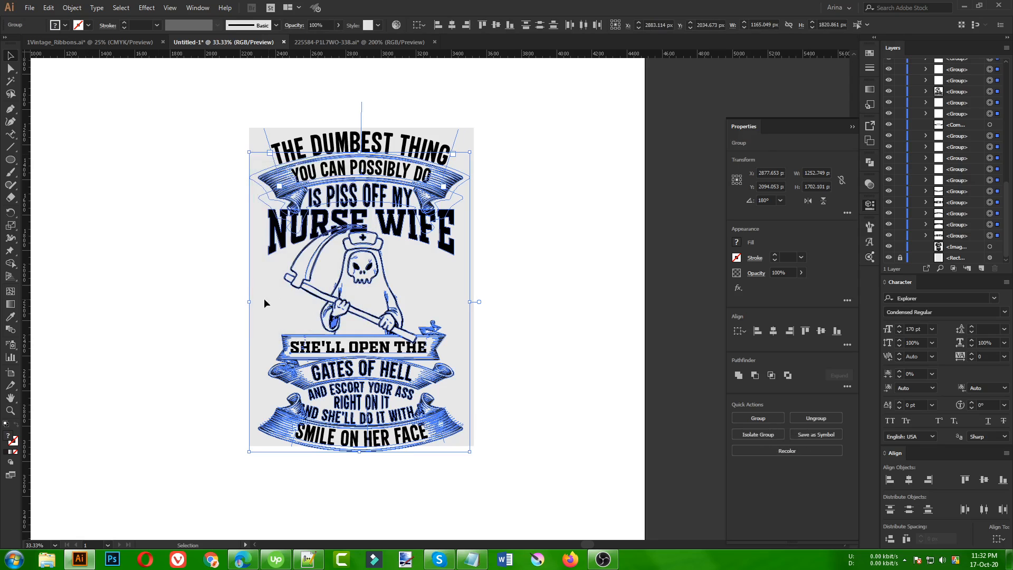
{"action": "left_click", "coordinate": [71, 8]}
{"action": "left_click", "coordinate": [94, 122]}
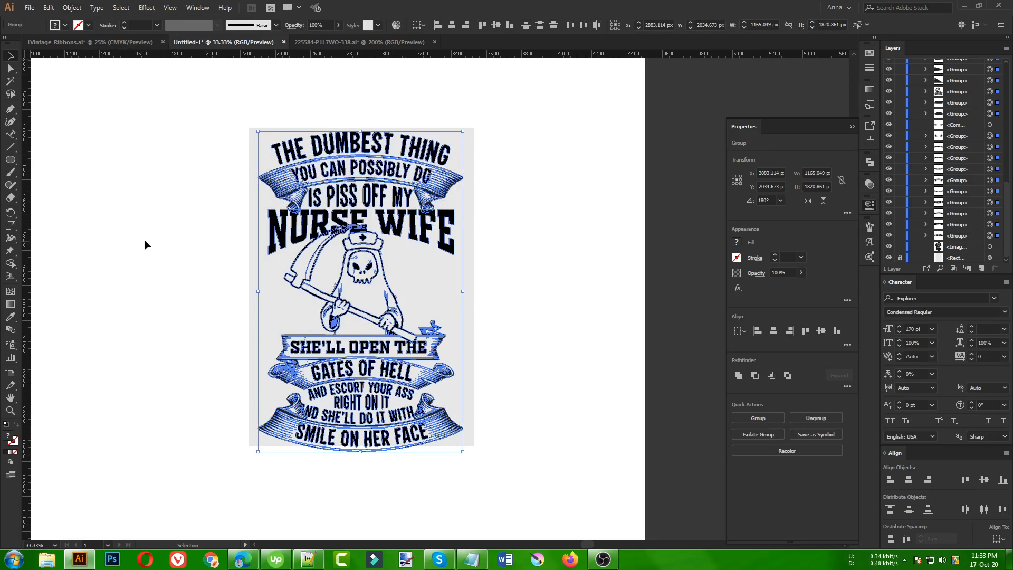
{"action": "left_click", "coordinate": [66, 8]}
{"action": "left_click", "coordinate": [100, 125]}
Step: Fill the whole expanded design with black and deselect it
{"action": "left_click", "coordinate": [65, 26]}
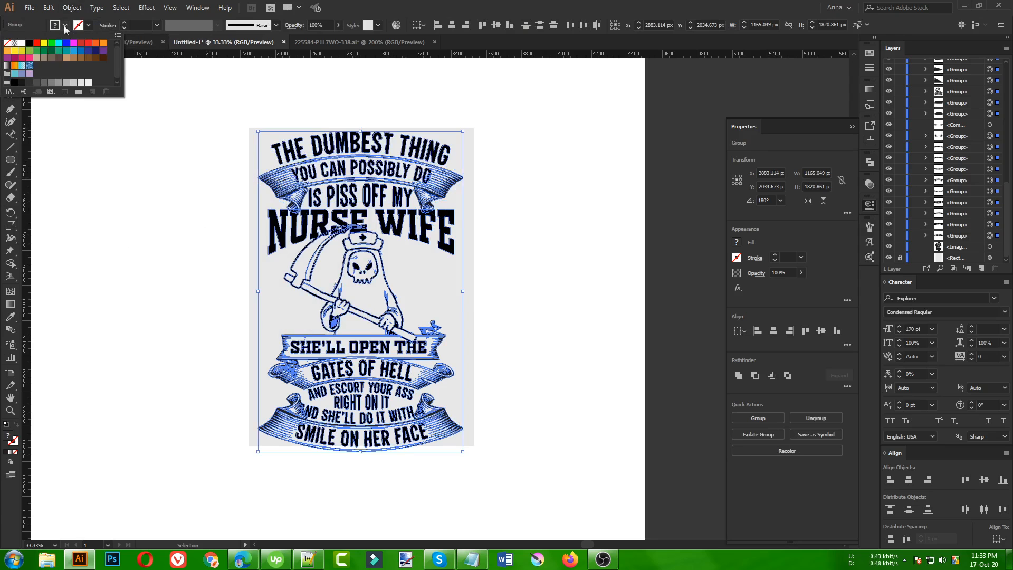
{"action": "left_click", "coordinate": [29, 43]}
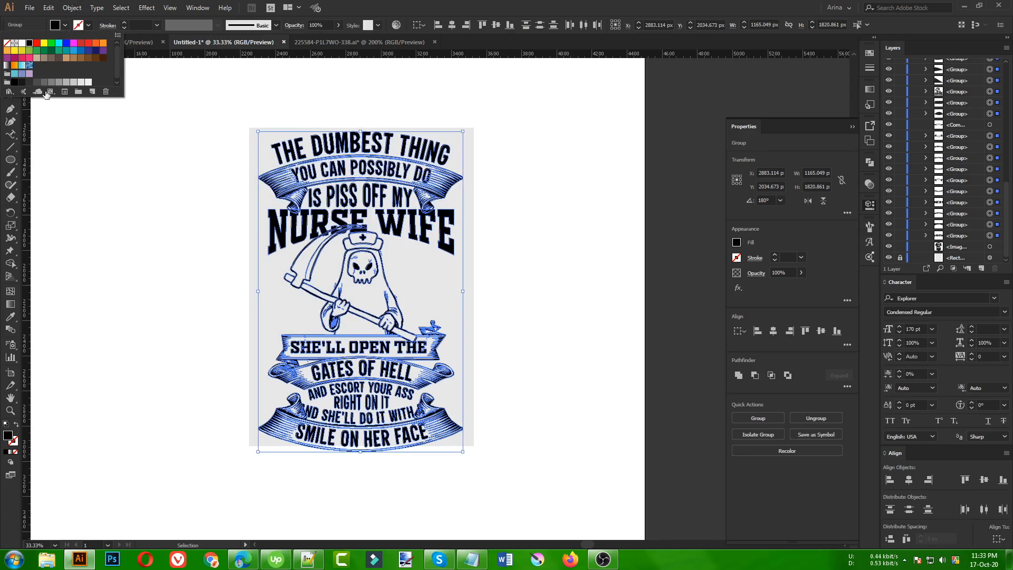
{"action": "left_click", "coordinate": [112, 266]}
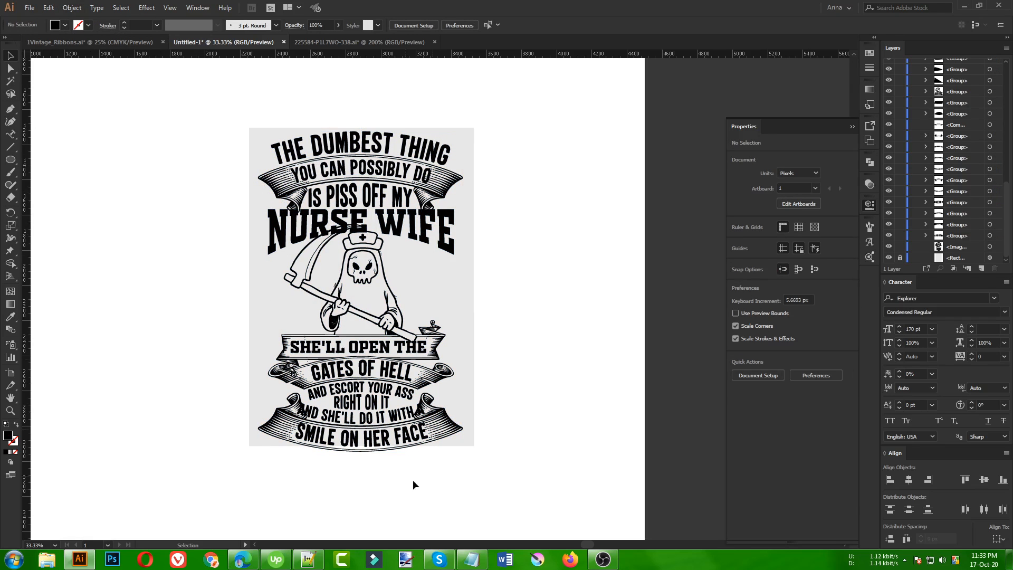
Step: Offset the paths of "AND SHE'LL DO IT WITH A" by 10 px with miter joins and a miter limit of 4
{"action": "scroll", "coordinate": [414, 455], "scroll_direction": "up", "scroll_amount": 1}
{"action": "scroll", "coordinate": [414, 455], "scroll_direction": "up", "scroll_amount": 2}
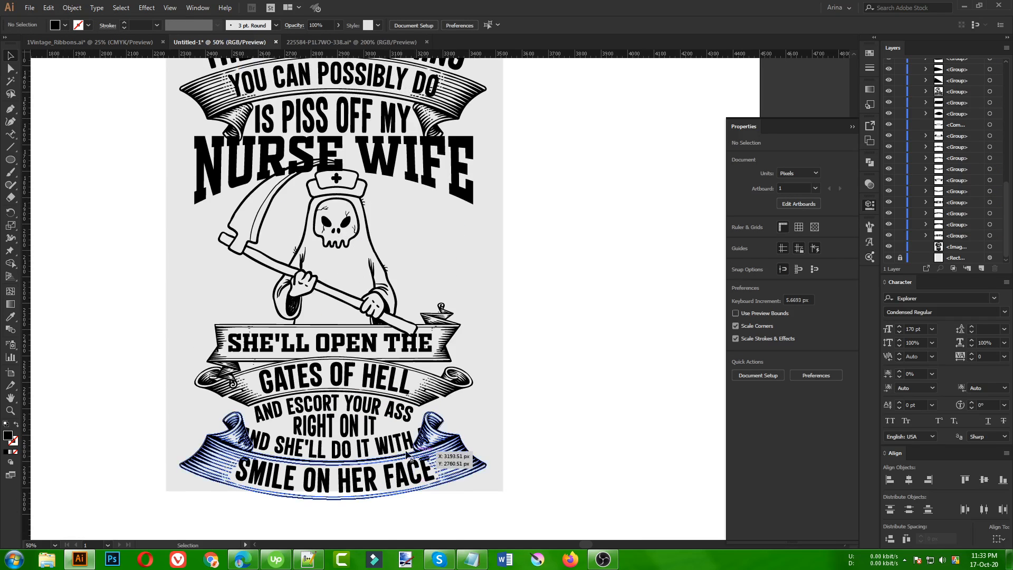
{"action": "scroll", "coordinate": [407, 455], "scroll_direction": "up", "scroll_amount": 2}
{"action": "scroll", "coordinate": [370, 422], "scroll_direction": "down", "scroll_amount": 2}
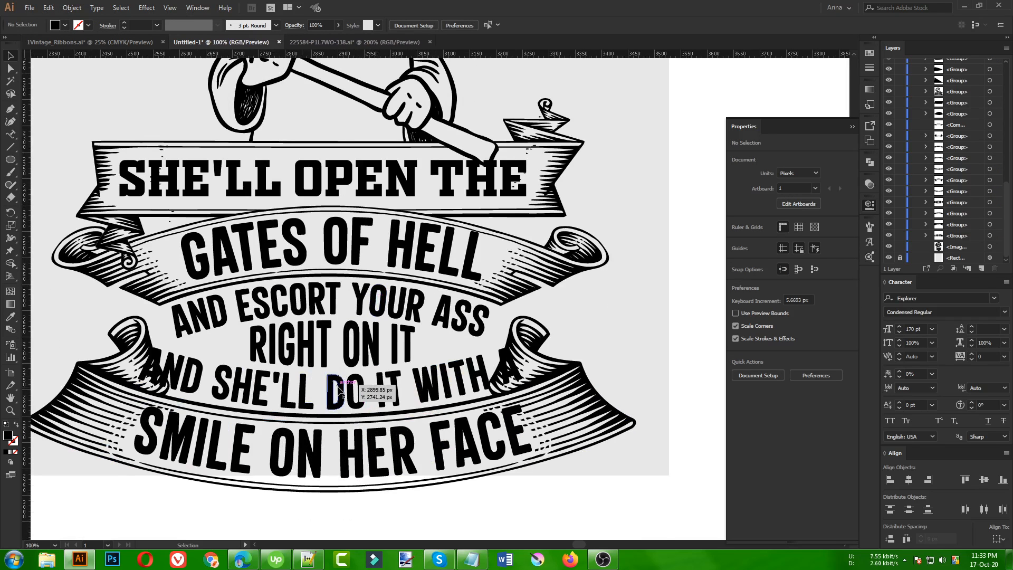
{"action": "left_click_drag", "start_coordinate": [338, 390], "coordinate": [338, 391]}
{"action": "left_click", "coordinate": [71, 8]}
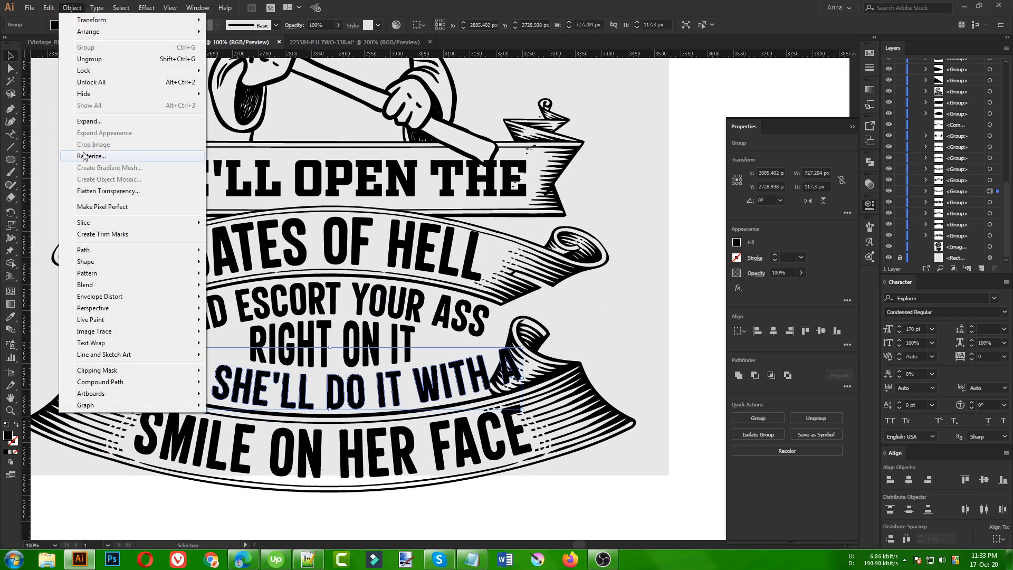
{"action": "mouse_move", "coordinate": [132, 249]}
{"action": "left_click", "coordinate": [232, 289]}
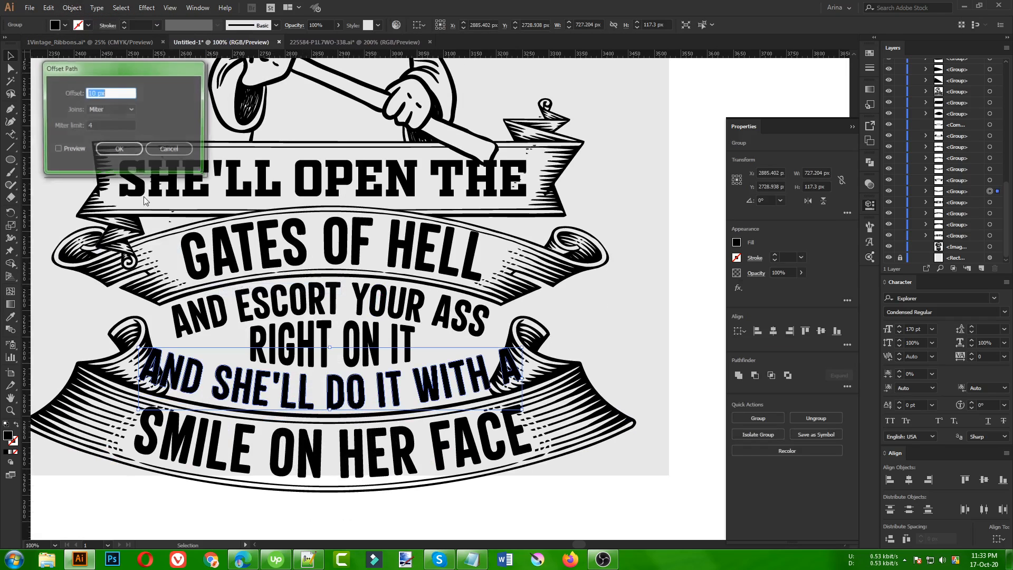
{"action": "left_click", "coordinate": [73, 149]}
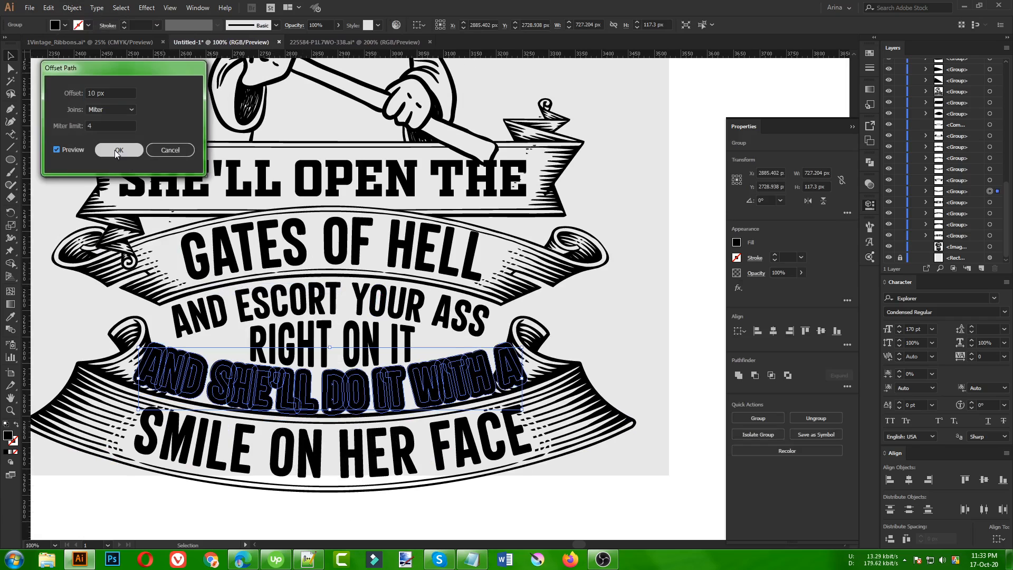
{"action": "left_click", "coordinate": [117, 149]}
Step: Cut the offset outlines of "AND SHE'LL DO IT WITH A" and paste them in place directly in front of the lowest ribbon
{"action": "key", "text": "a"}
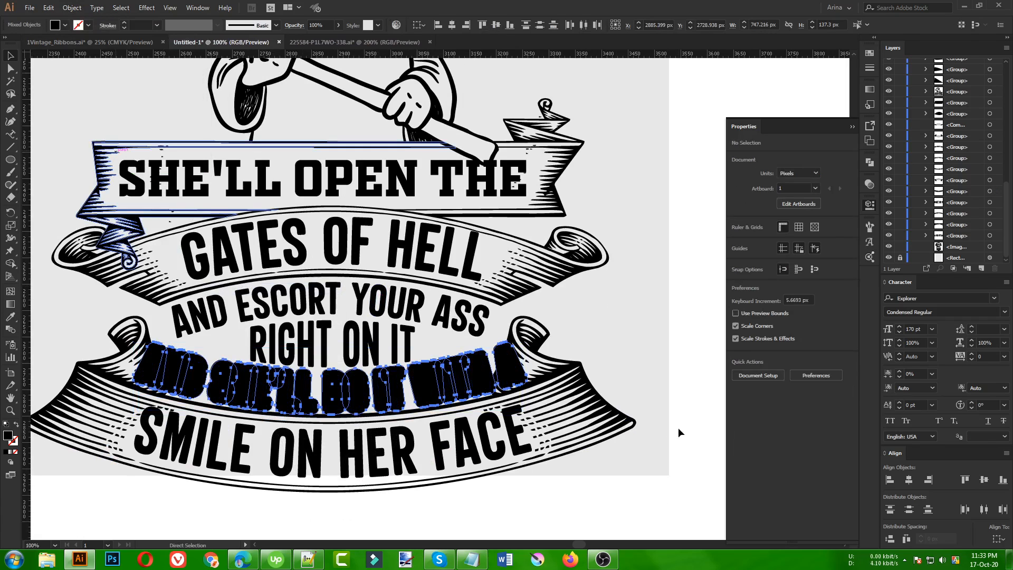
{"action": "key", "text": "ctrl+x"}
{"action": "left_click", "coordinate": [594, 390]}
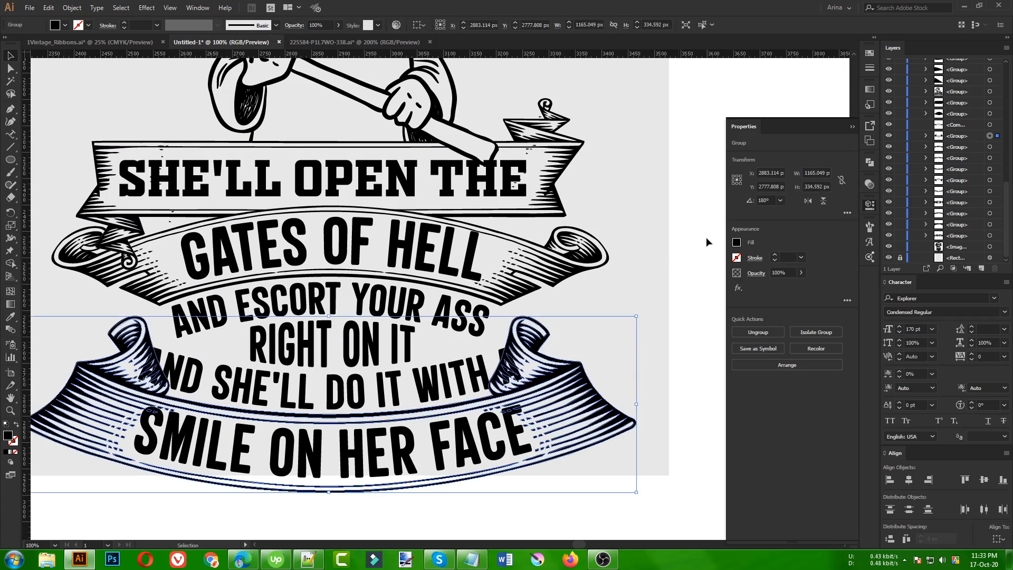
{"action": "key", "text": "a"}
{"action": "key", "text": "ctrl+f"}
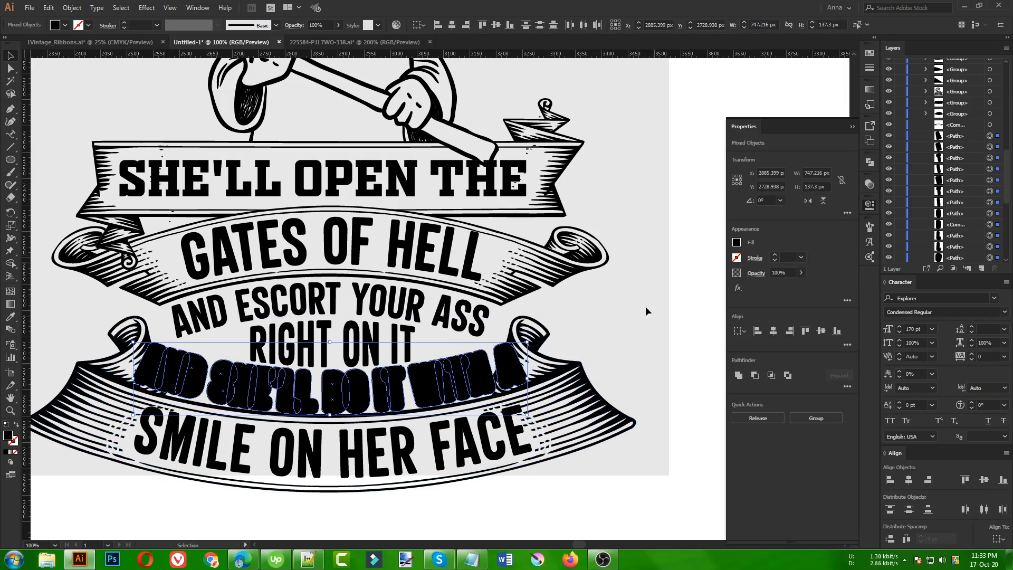
Step: Subtract the offset outlines of "AND SHE'LL DO IT WITH A" from the lowest ribbon with Minus Front and expand the resulting compound shape
{"action": "left_click", "coordinate": [608, 418], "text": "shift"}
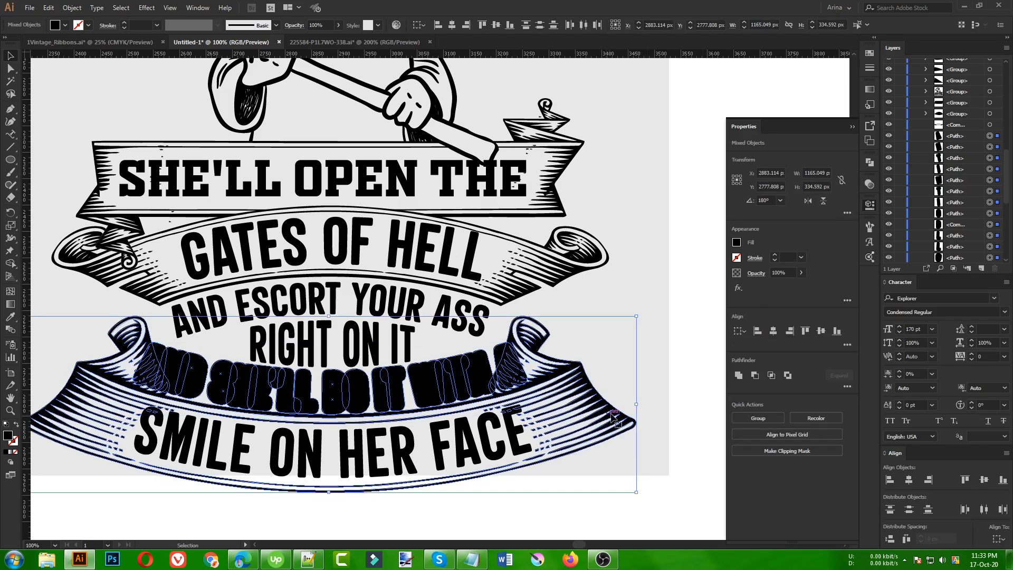
{"action": "left_click", "coordinate": [871, 164]}
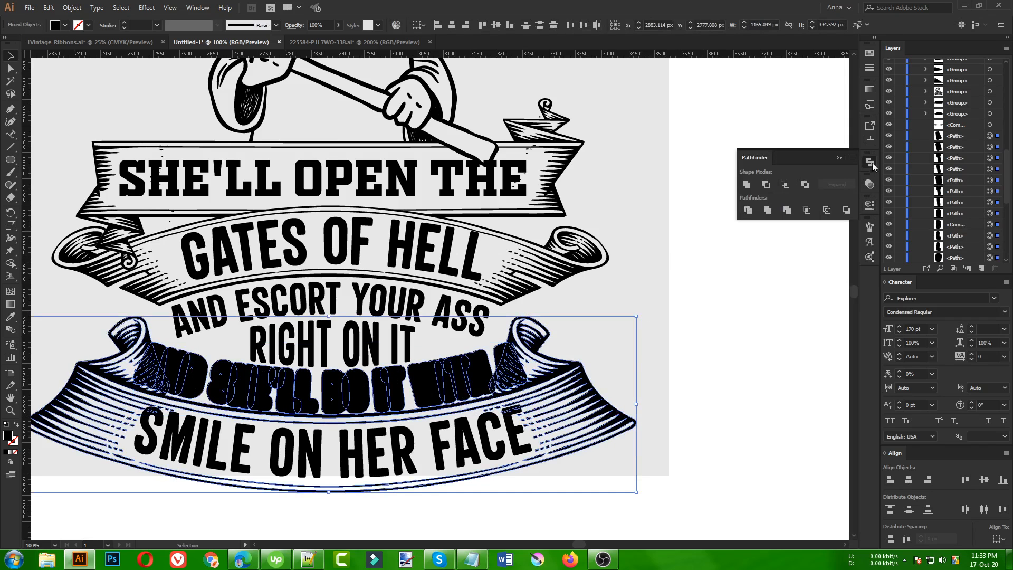
{"action": "left_click", "coordinate": [767, 184]}
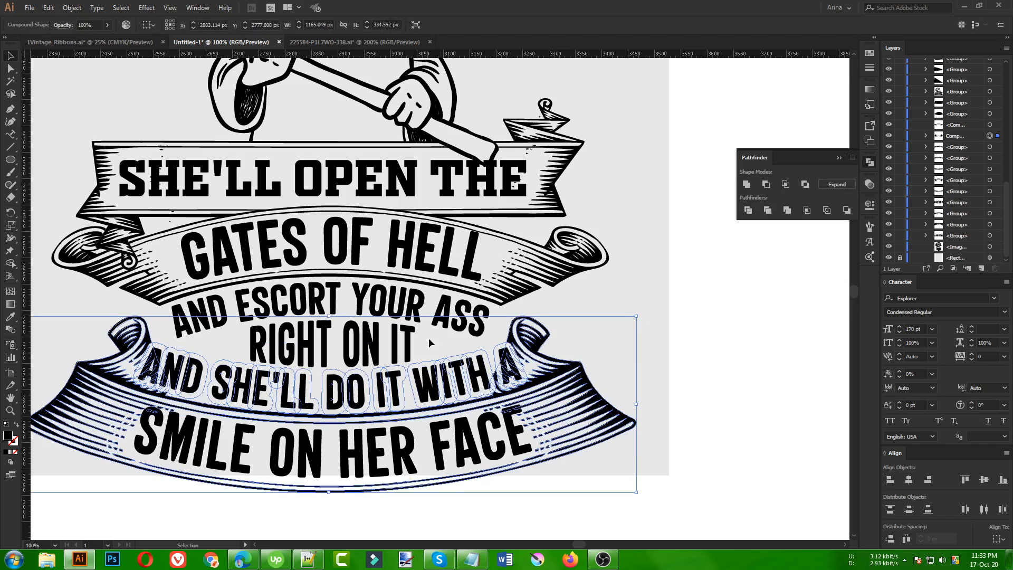
{"action": "left_click", "coordinate": [72, 7]}
{"action": "left_click", "coordinate": [98, 133]}
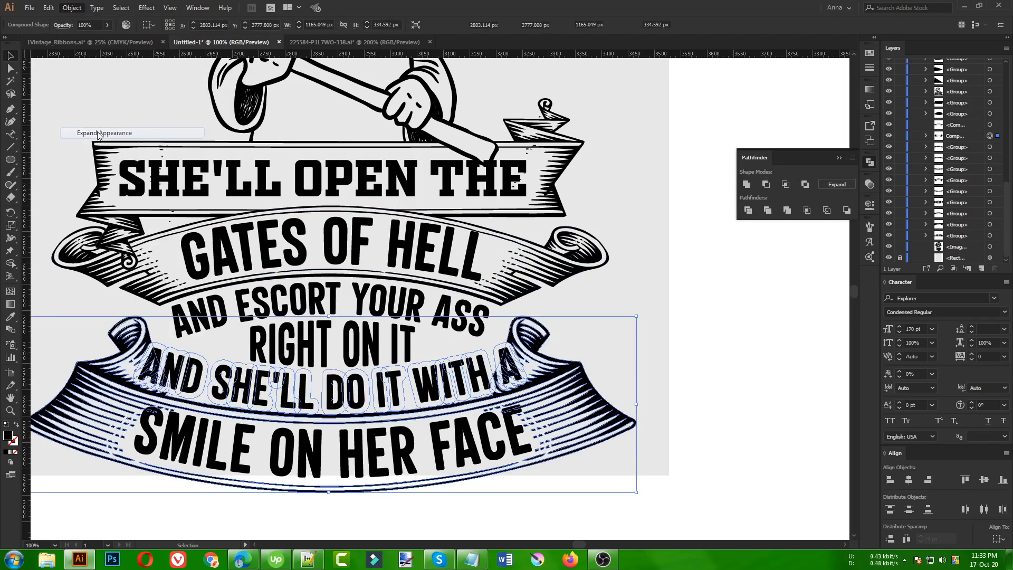
{"action": "left_click", "coordinate": [704, 359]}
Step: Examine where the upper ribbon's tails meet "NURSE WIFE" and how the lowest ribbon is cut around its text
{"action": "scroll", "coordinate": [415, 417], "scroll_direction": "down", "scroll_amount": 1}
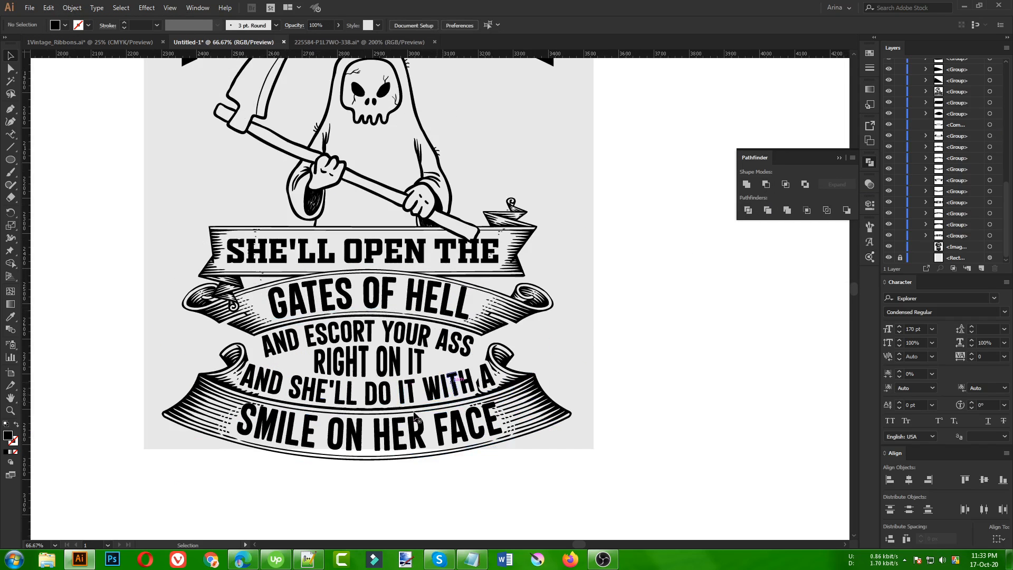
{"action": "scroll", "coordinate": [337, 338], "scroll_direction": "down", "scroll_amount": 1}
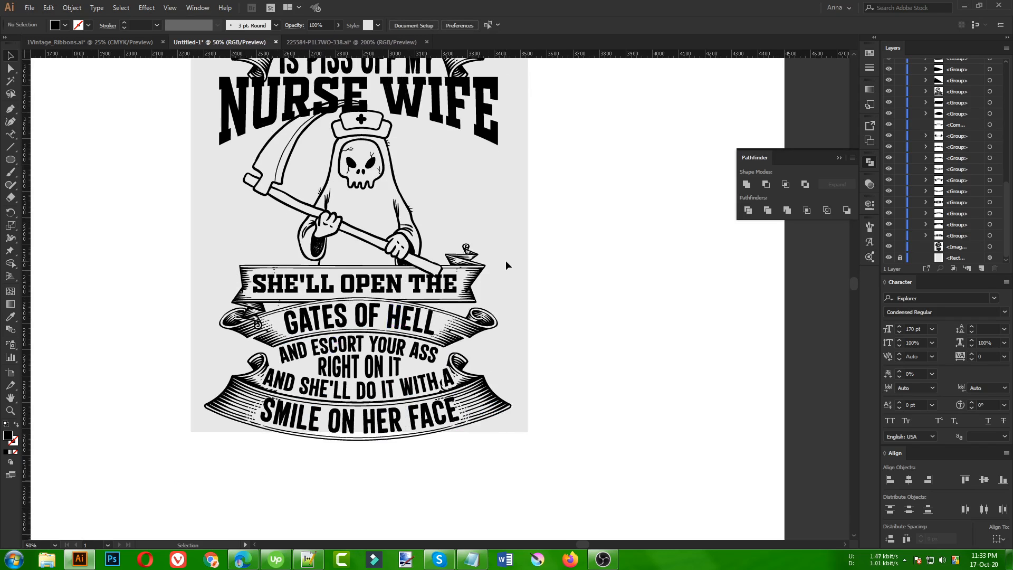
{"action": "scroll", "coordinate": [506, 261], "scroll_direction": "up", "scroll_amount": 3}
{"action": "scroll", "coordinate": [497, 262], "scroll_direction": "up", "scroll_amount": 1}
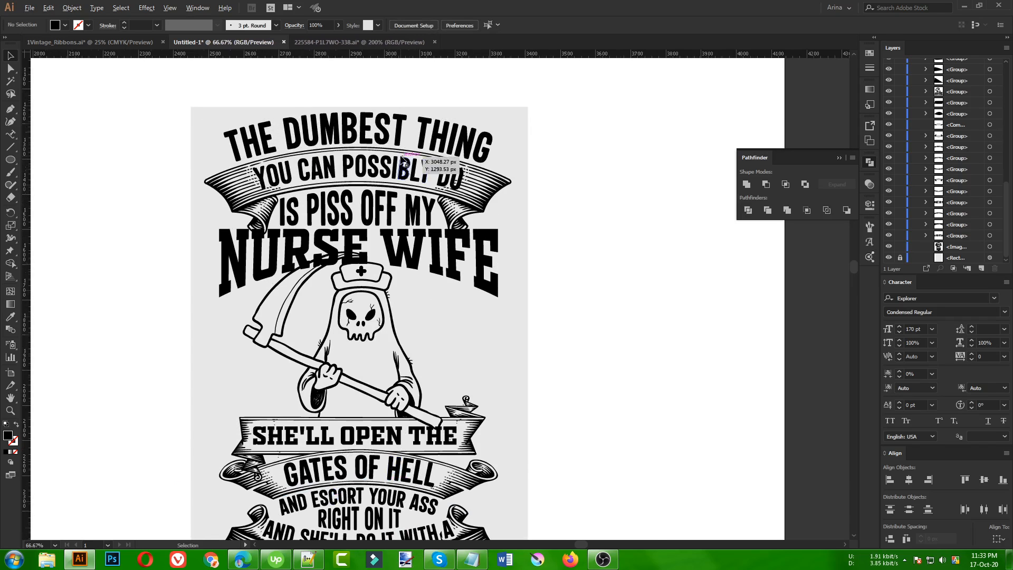
{"action": "scroll", "coordinate": [401, 158], "scroll_direction": "up", "scroll_amount": 2}
{"action": "scroll", "coordinate": [401, 159], "scroll_direction": "down", "scroll_amount": 1}
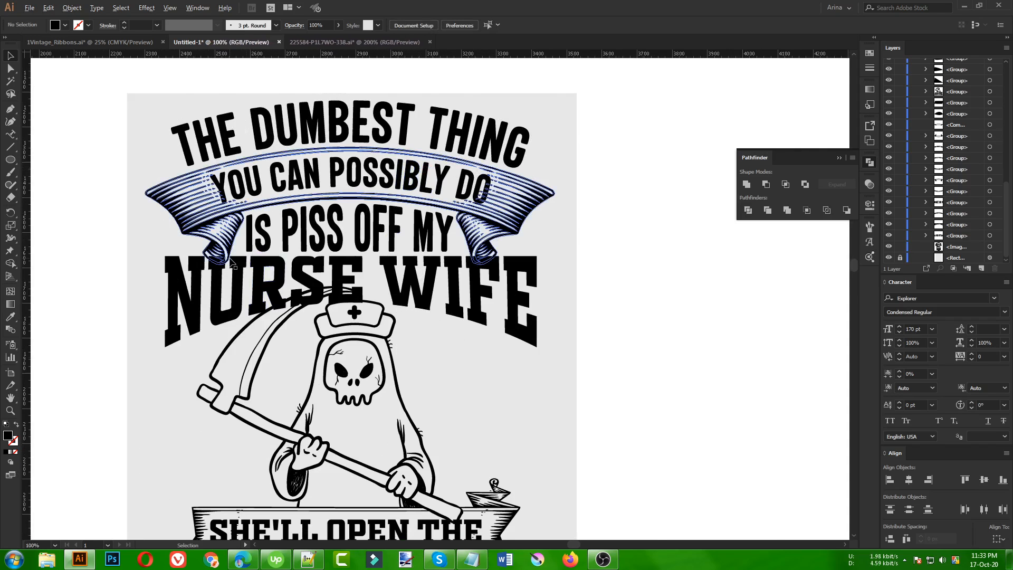
{"action": "scroll", "coordinate": [231, 262], "scroll_direction": "up", "scroll_amount": 1}
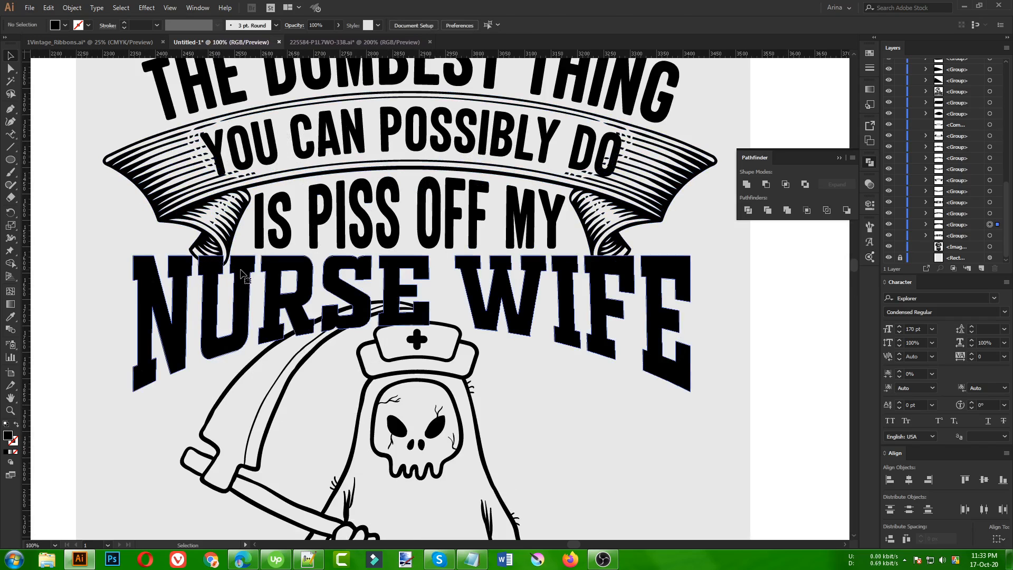
{"action": "left_click", "coordinate": [241, 273]}
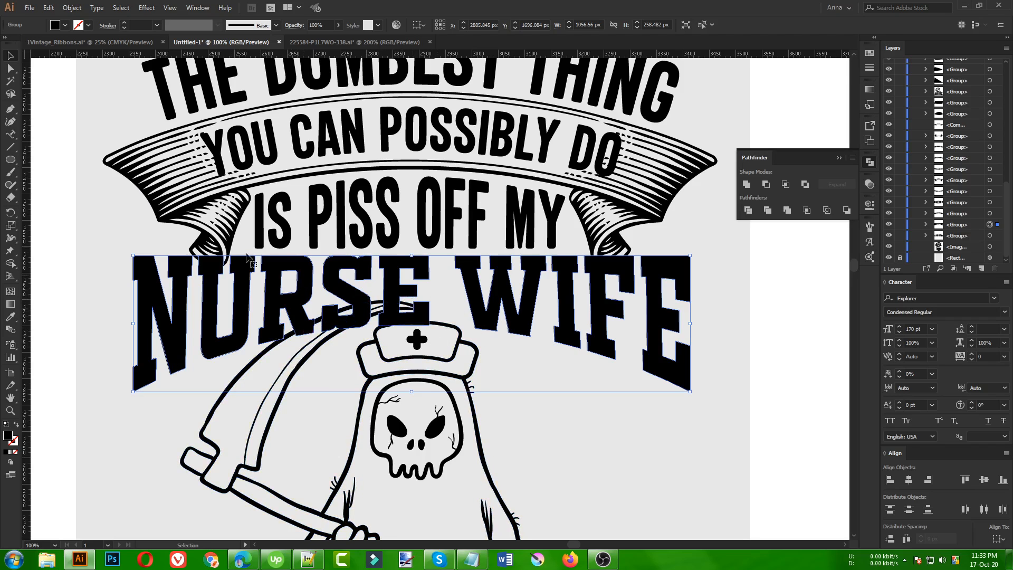
{"action": "left_click", "coordinate": [220, 235]}
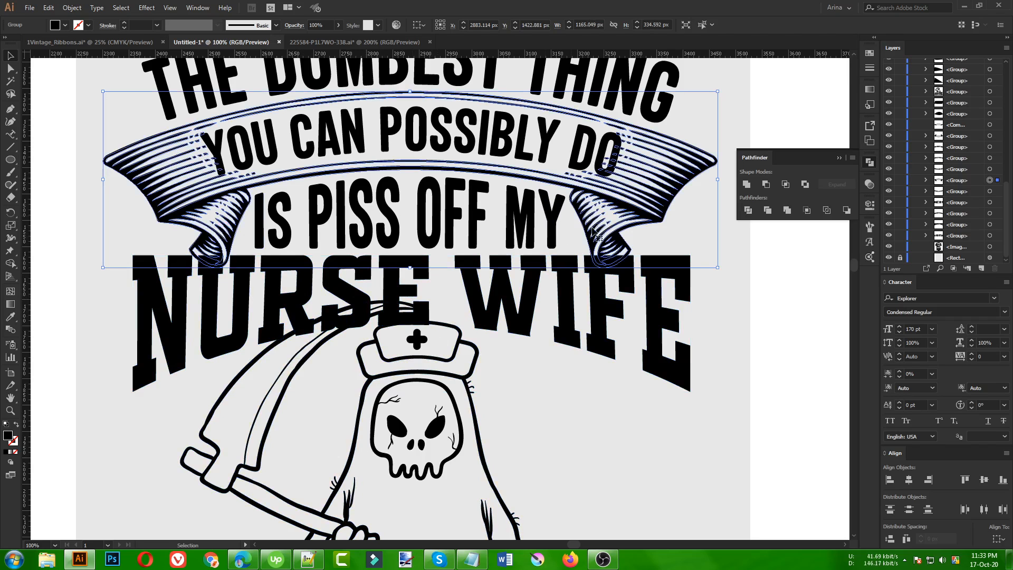
{"action": "key", "text": "ctrl+minus"}
{"action": "key", "text": "ctrl+minus"}
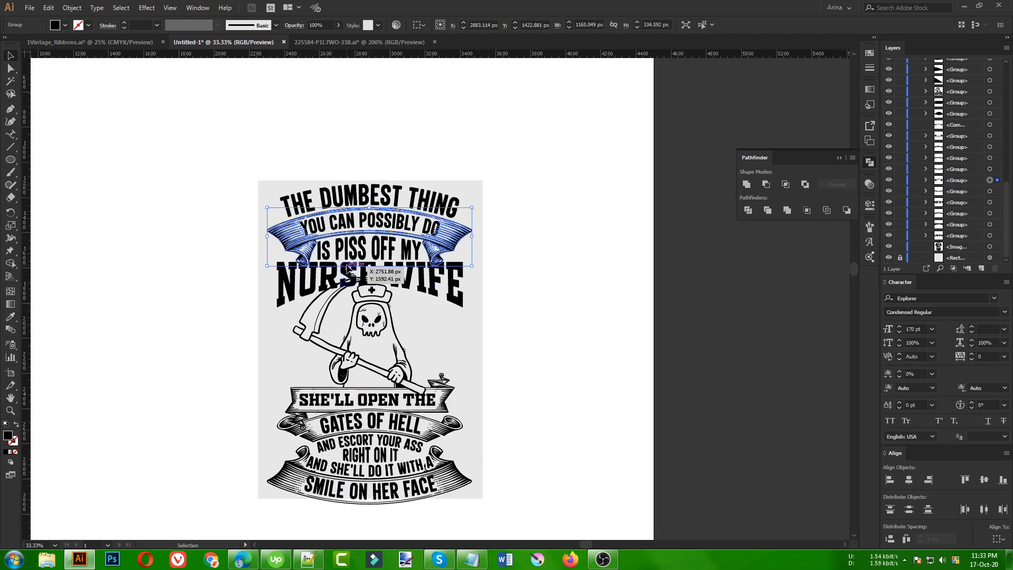
{"action": "scroll", "coordinate": [363, 449], "scroll_direction": "up", "scroll_amount": 2}
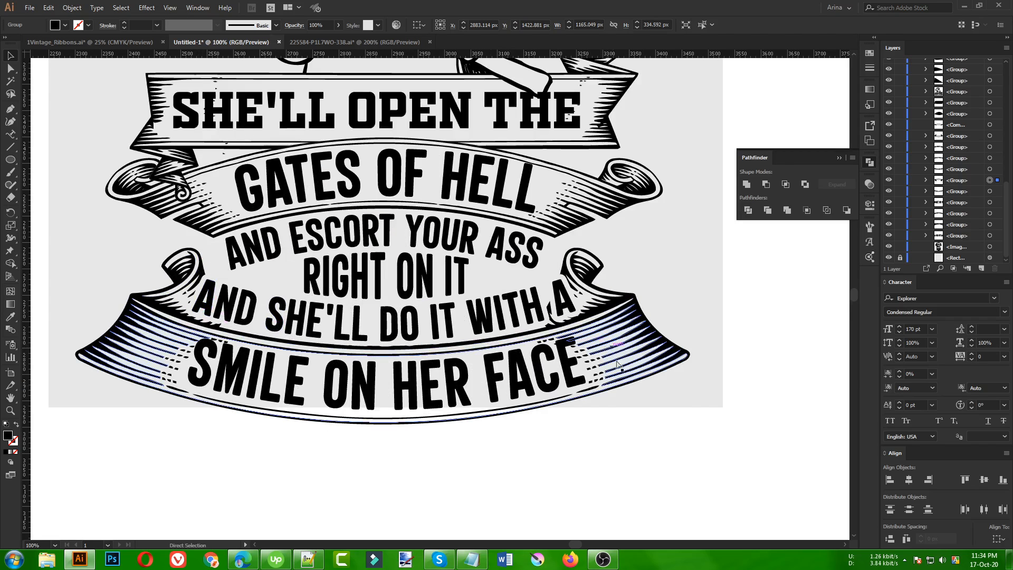
Step: Undo the subtraction from the lowest ribbon and the pasting of the offset outlines
{"action": "key", "text": "ctrl+z"}
{"action": "key", "text": "ctrl+z"}
{"action": "key", "text": "ctrl+z"}
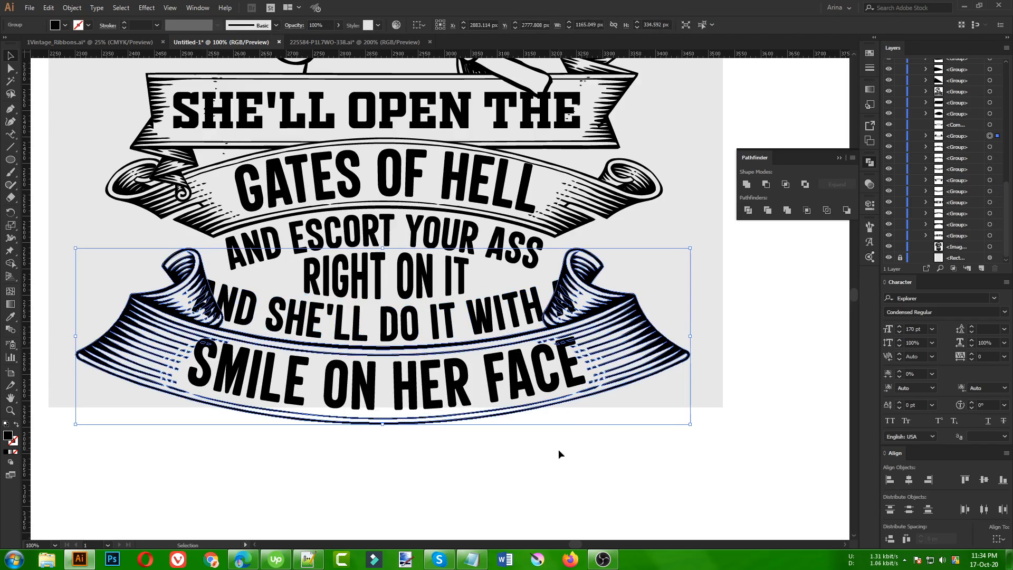
Step: Give the lowest ribbon an opacity mask without clipping, paste the offset text outlines in place inside it, and return to the artwork
{"action": "left_click", "coordinate": [871, 184]}
{"action": "left_click", "coordinate": [834, 212]}
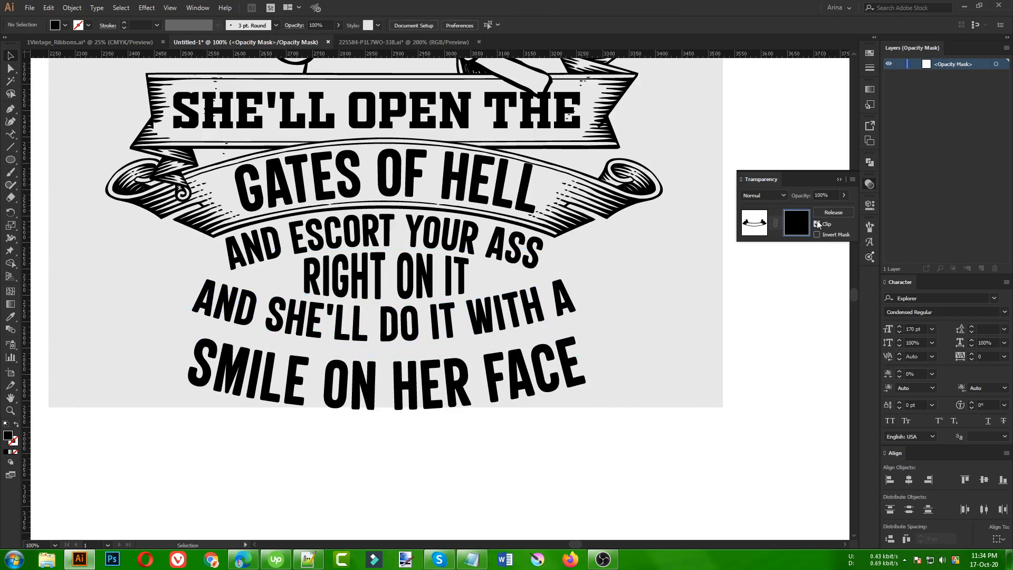
{"action": "left_click", "coordinate": [818, 224]}
{"action": "key", "text": "ctrl+f"}
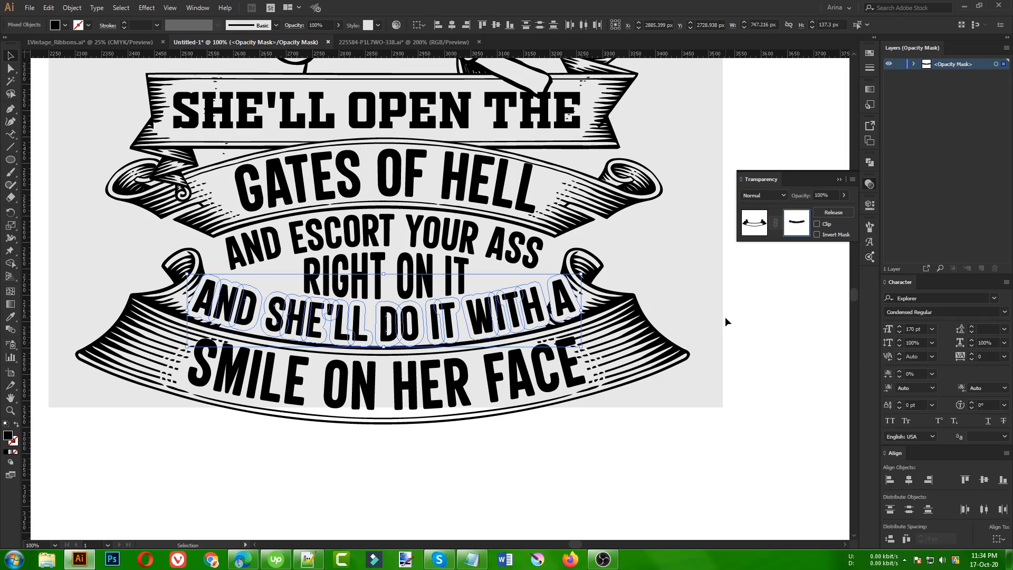
{"action": "left_click", "coordinate": [744, 232]}
{"action": "left_click", "coordinate": [368, 450]}
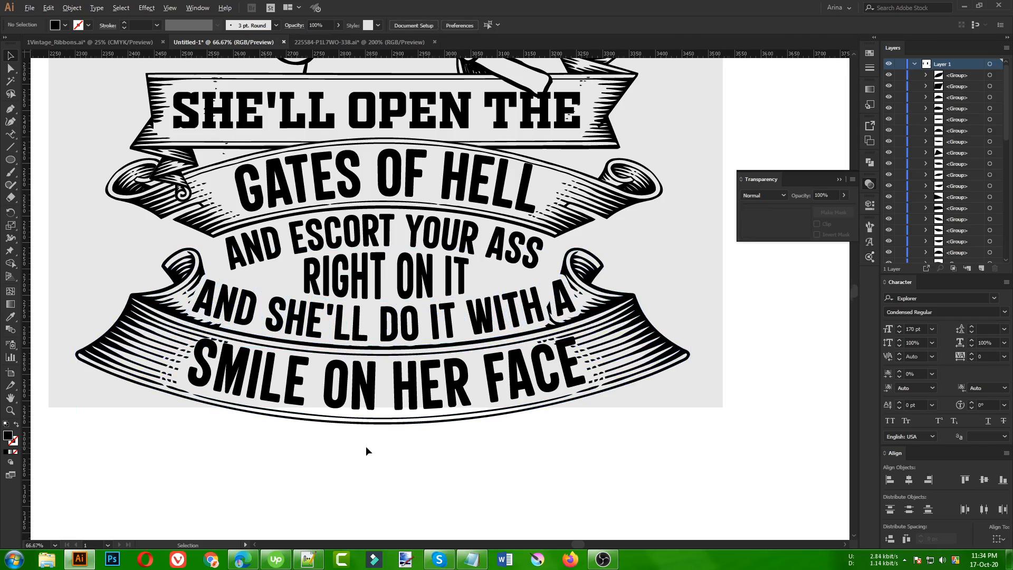
Step: Add an opacity mask with clipping turned off to the ribbon behind "YOU CAN POSSIBLY DO"
{"action": "scroll", "coordinate": [368, 450], "scroll_direction": "down", "scroll_amount": 2}
{"action": "scroll", "coordinate": [365, 445], "scroll_direction": "up", "scroll_amount": 5}
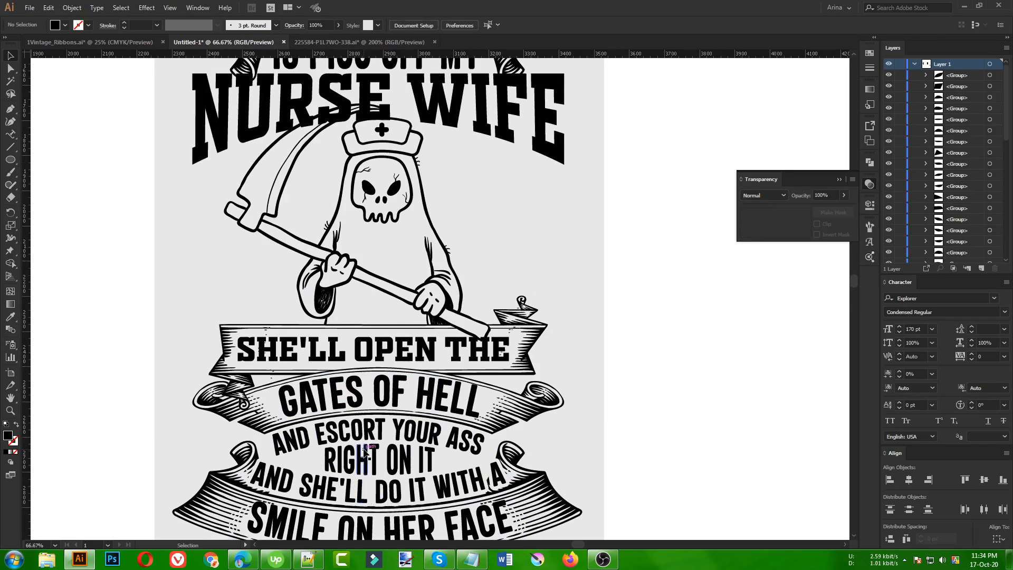
{"action": "scroll", "coordinate": [364, 451], "scroll_direction": "up", "scroll_amount": 5}
{"action": "scroll", "coordinate": [287, 285], "scroll_direction": "up", "scroll_amount": 1}
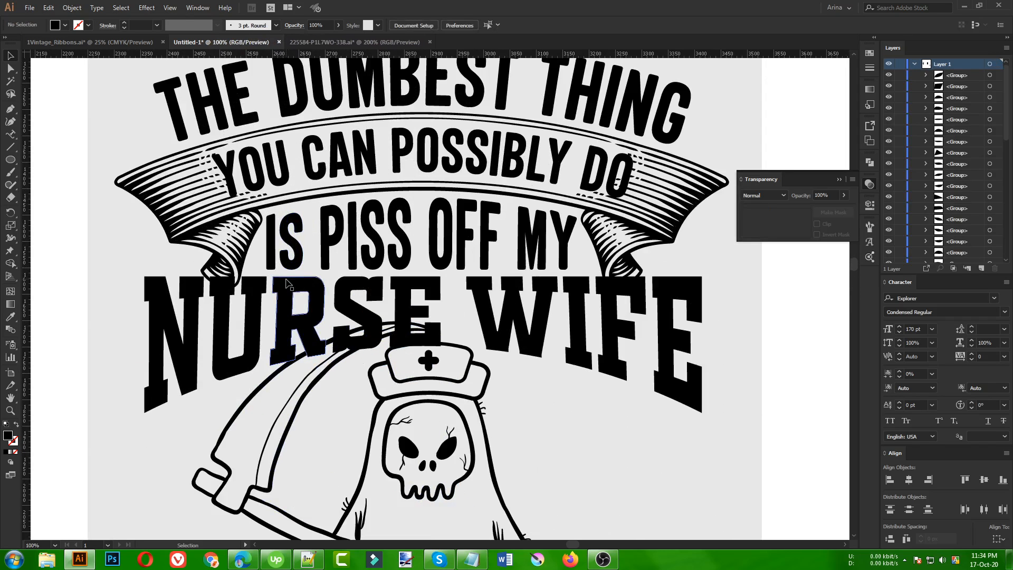
{"action": "left_click", "coordinate": [288, 285]}
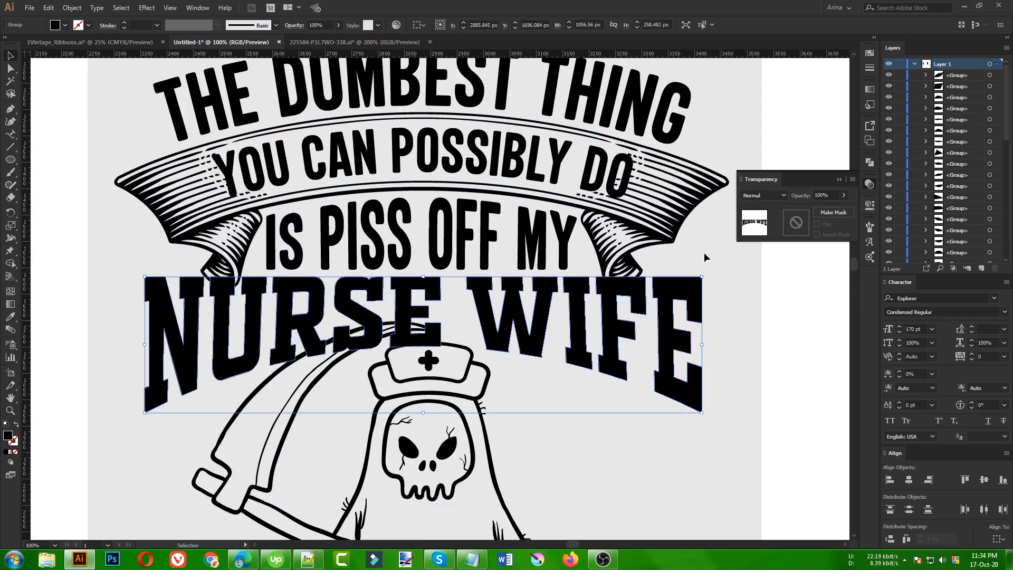
{"action": "left_click", "coordinate": [653, 240]}
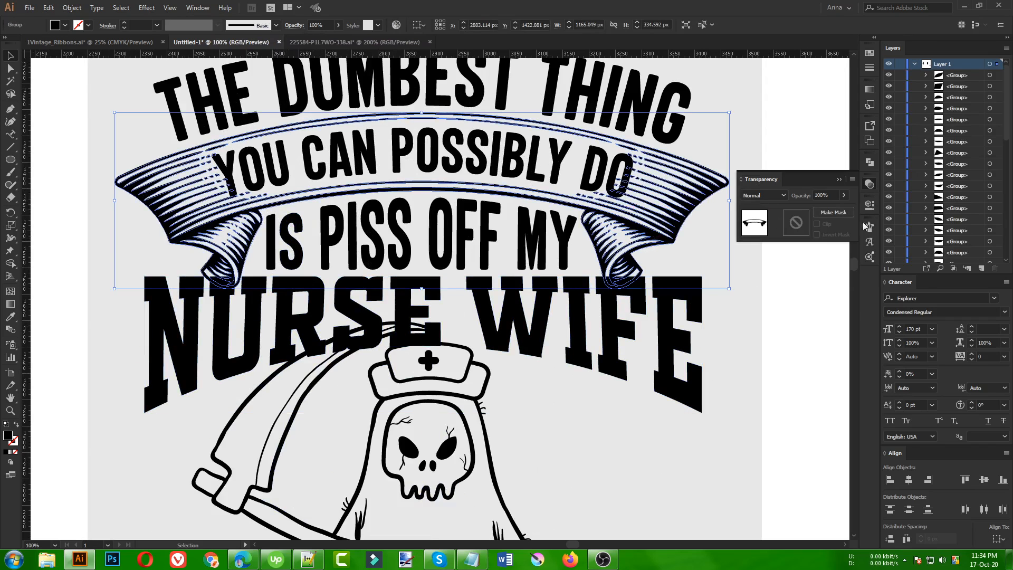
{"action": "left_click", "coordinate": [806, 233]}
{"action": "left_click", "coordinate": [817, 224]}
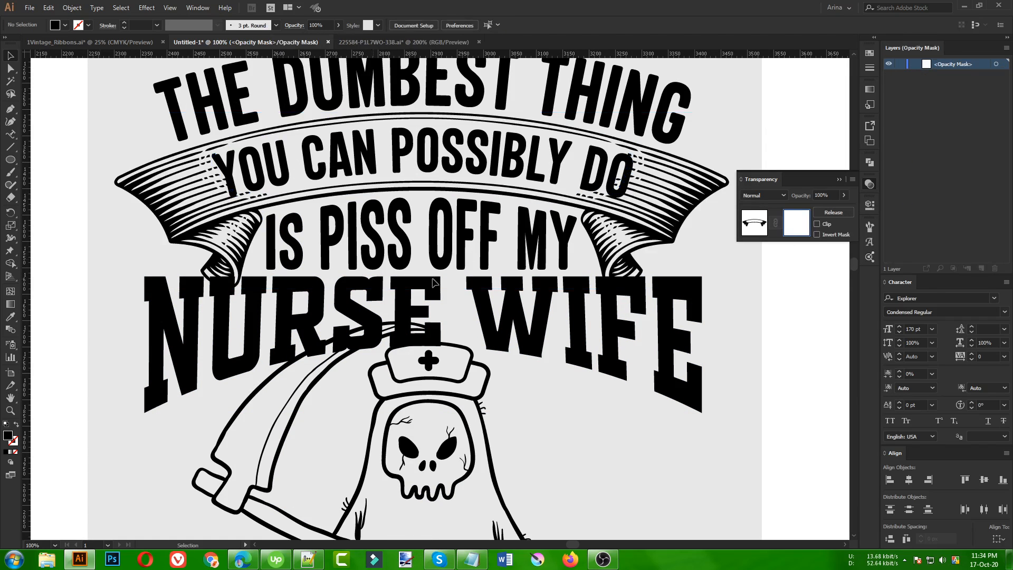
Step: Draw a black rectangle about 1200 by 209 px in the mask, starting at the base of "IS PISS OFF MY", and exit the mask
{"action": "left_click_drag", "start_coordinate": [10, 159], "coordinate": [56, 164]}
{"action": "left_click_drag", "start_coordinate": [729, 381], "coordinate": [96, 272]}
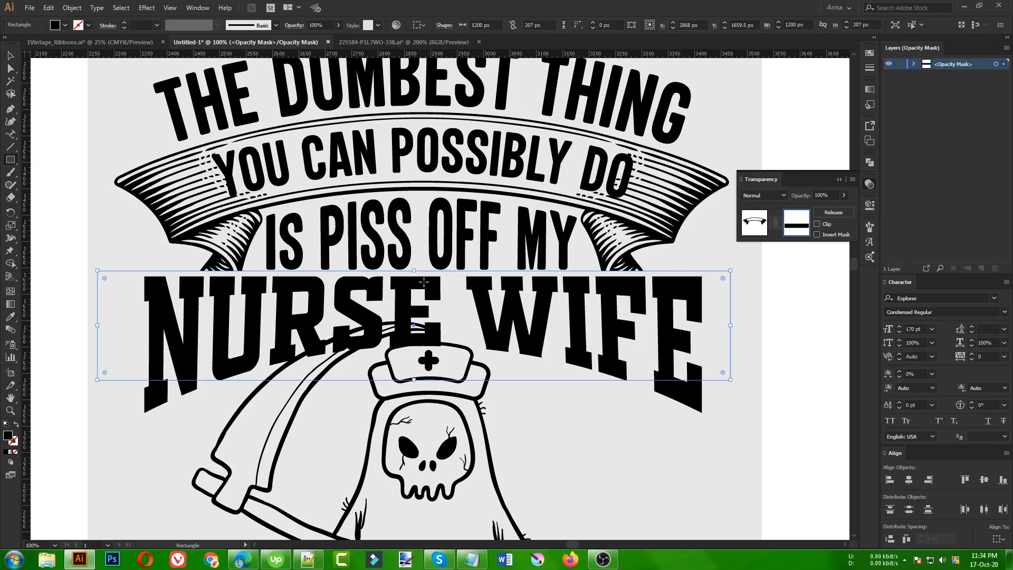
{"action": "scroll", "coordinate": [404, 285], "scroll_direction": "up", "scroll_amount": 3}
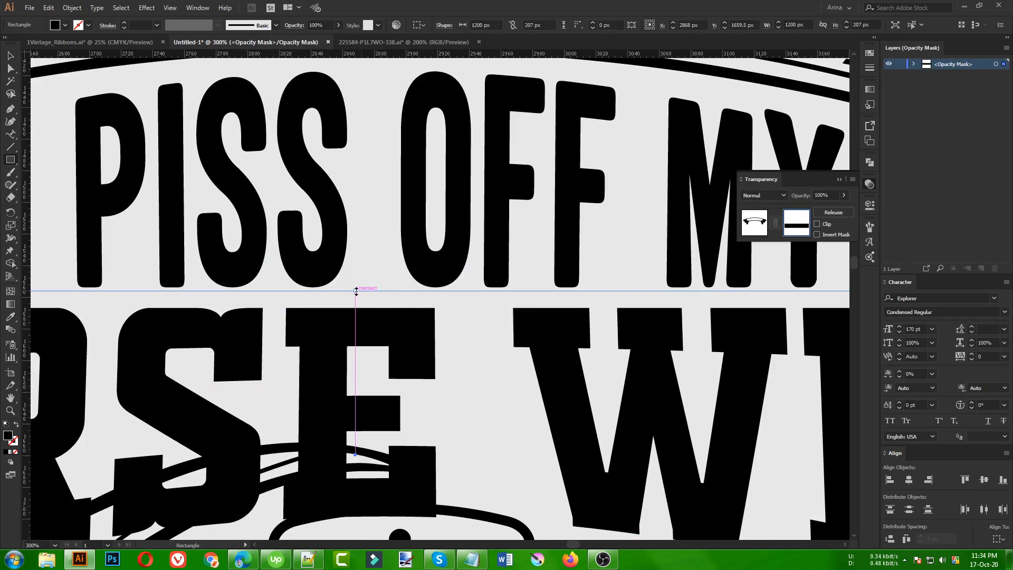
{"action": "left_click_drag", "start_coordinate": [357, 290], "coordinate": [357, 287]}
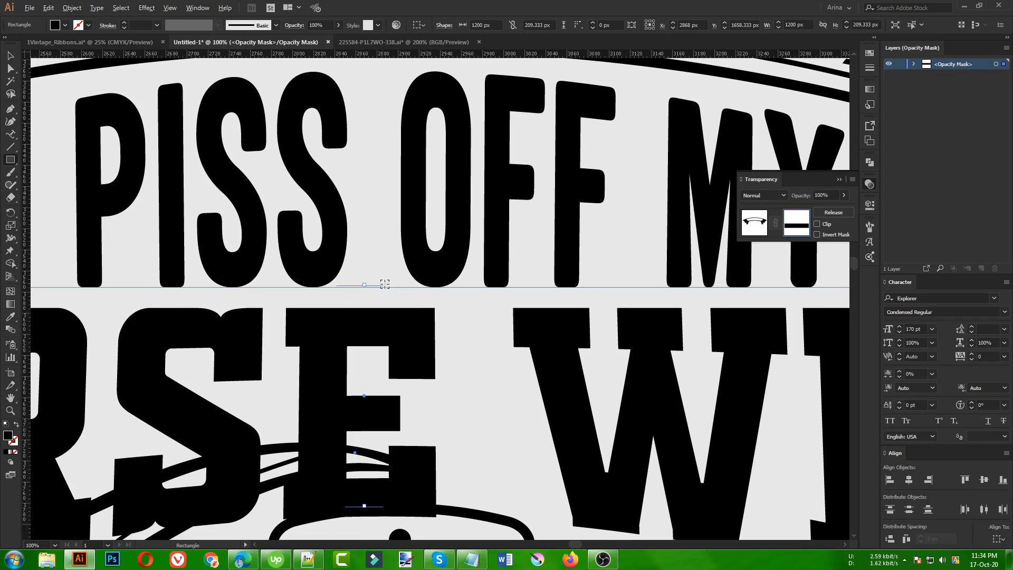
{"action": "scroll", "coordinate": [378, 283], "scroll_direction": "down", "scroll_amount": 4}
{"action": "key", "text": "v"}
{"action": "left_click", "coordinate": [638, 275]}
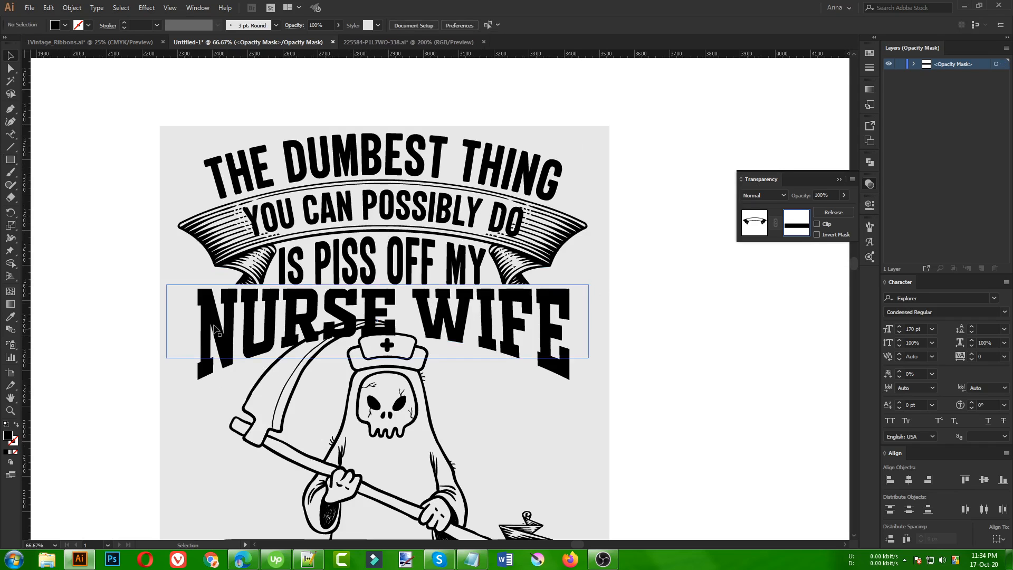
{"action": "left_click", "coordinate": [761, 226]}
{"action": "left_click", "coordinate": [582, 440]}
Step: Offset the reaper artwork's paths by 6 px with miter joins and a miter limit of 4, and cut the offset outlines
{"action": "left_click", "coordinate": [305, 376]}
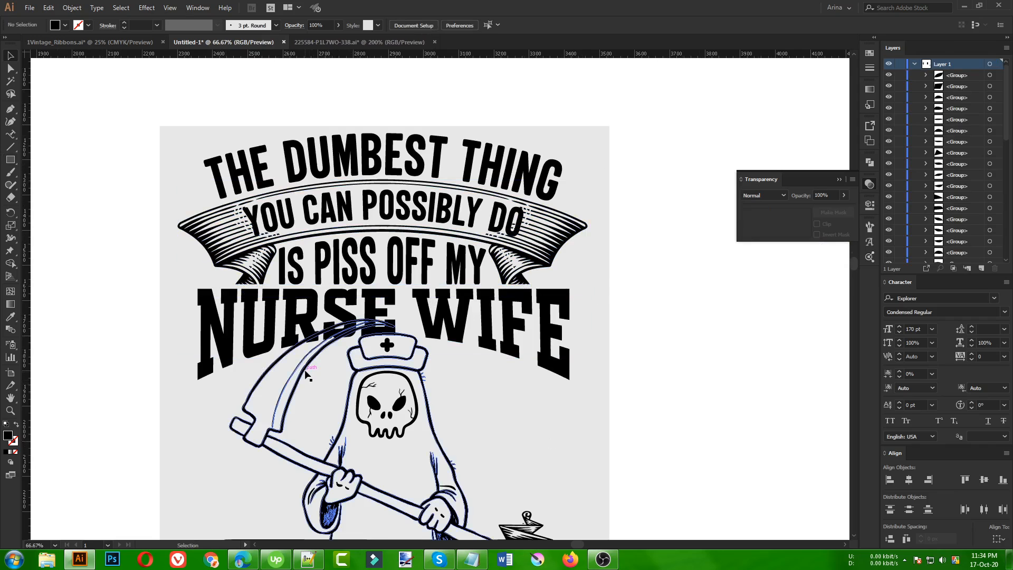
{"action": "scroll", "coordinate": [304, 375], "scroll_direction": "up", "scroll_amount": 1}
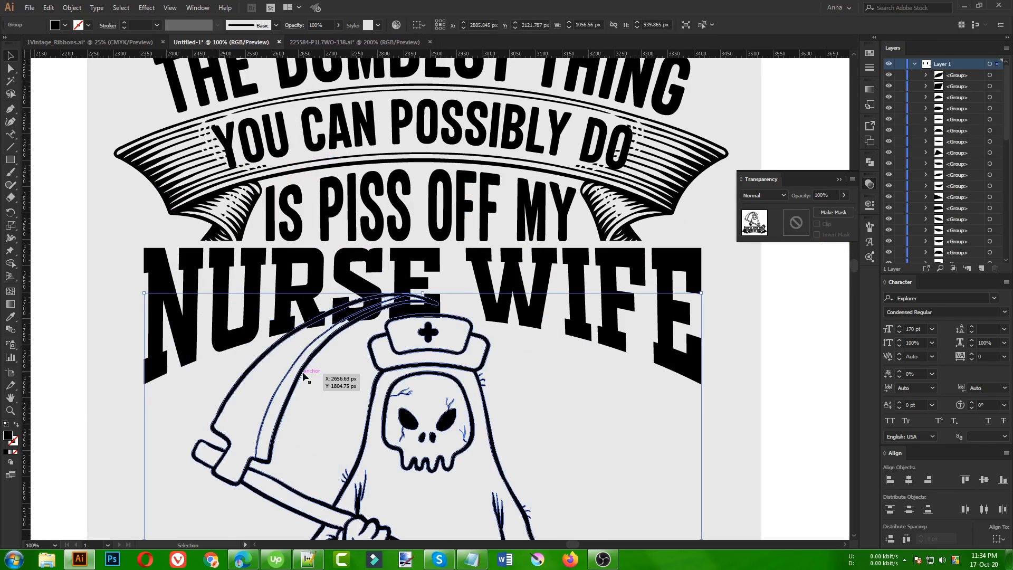
{"action": "left_click", "coordinate": [71, 8]}
{"action": "mouse_move", "coordinate": [91, 254]}
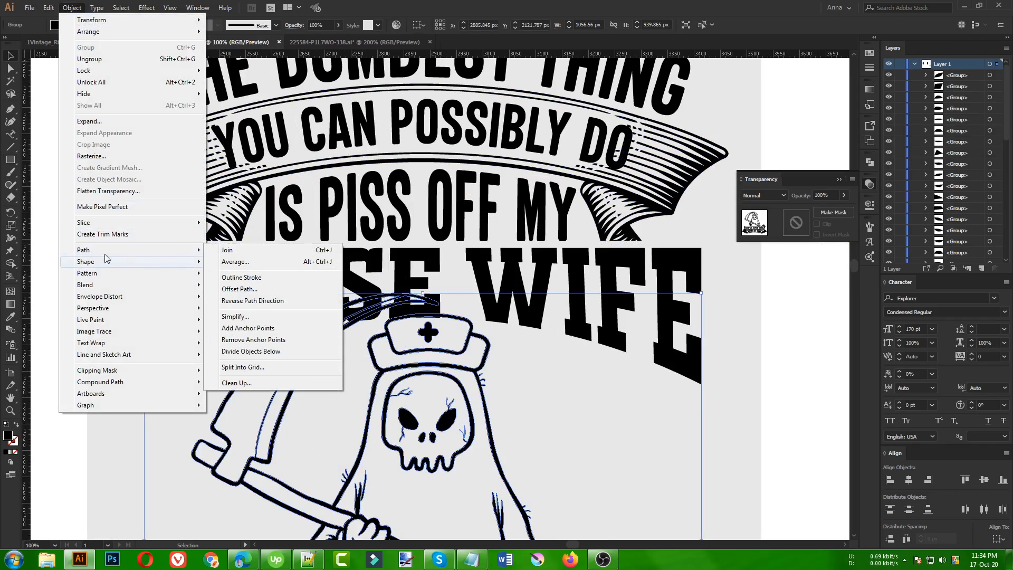
{"action": "left_click", "coordinate": [237, 285]}
{"action": "left_click", "coordinate": [62, 151]}
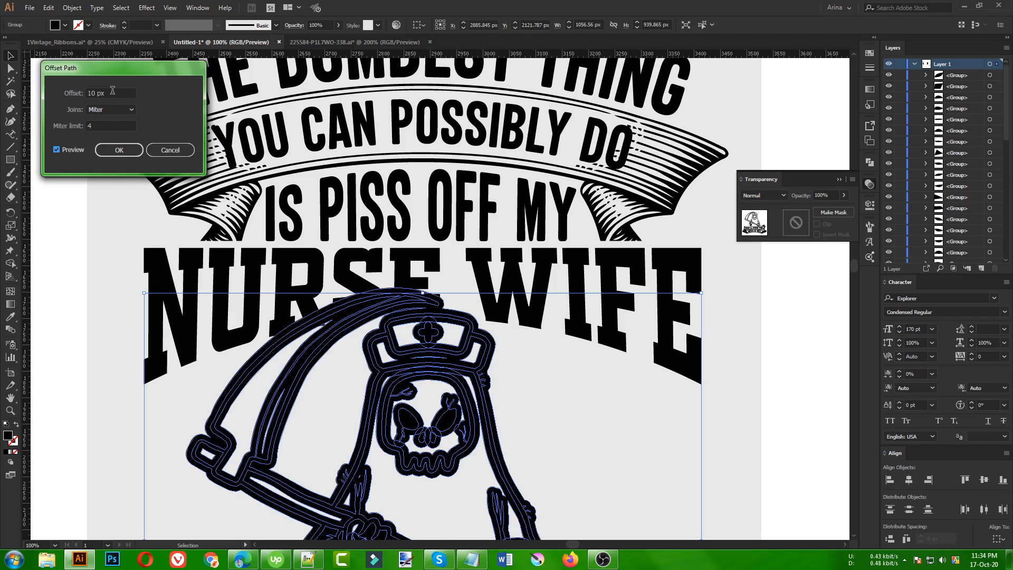
{"action": "scroll", "coordinate": [112, 91], "scroll_direction": "down", "scroll_amount": 4}
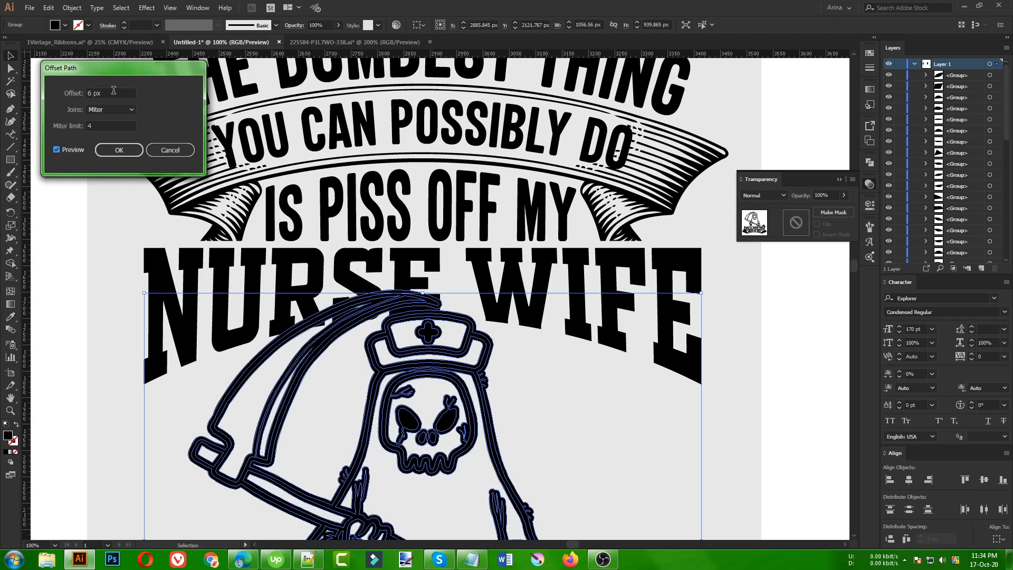
{"action": "left_click", "coordinate": [118, 151]}
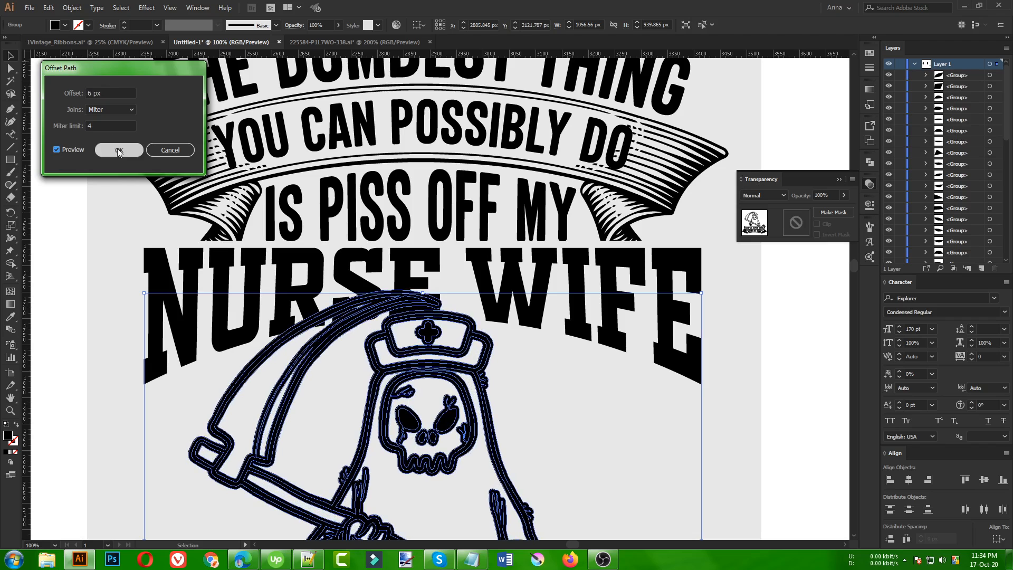
{"action": "left_click", "coordinate": [629, 422]}
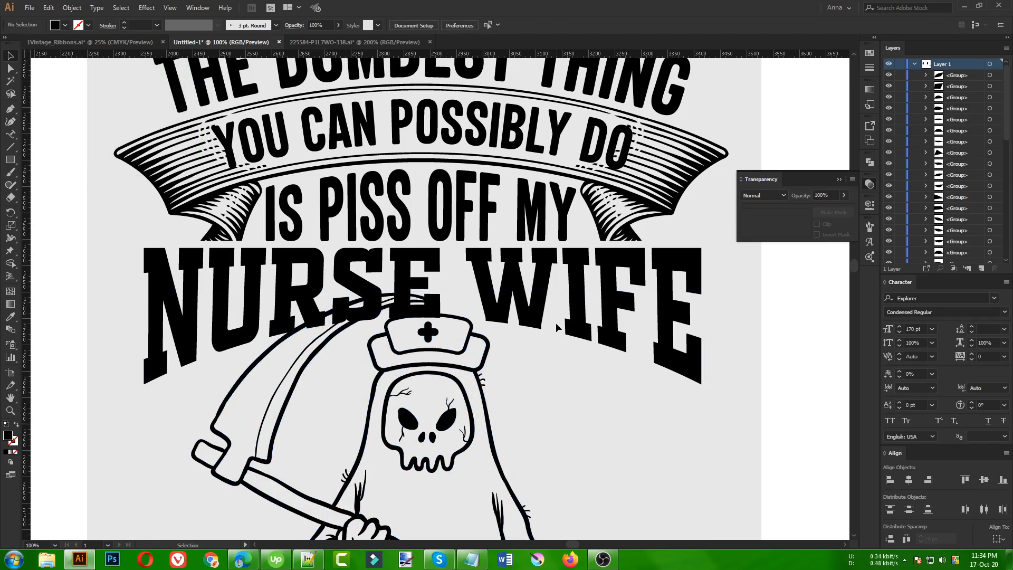
Step: Give "NURSE WIFE" an opacity mask without clipping and paste the reaper's offset outlines in place inside it
{"action": "left_click", "coordinate": [539, 339]}
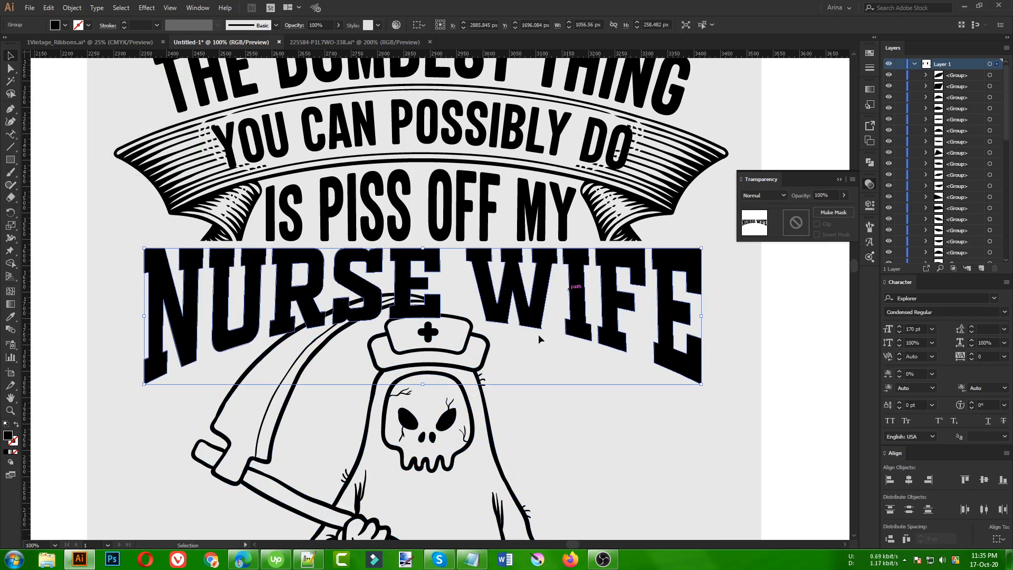
{"action": "double_click", "coordinate": [803, 224]}
{"action": "left_click", "coordinate": [817, 224]}
{"action": "key", "text": "ctrl+f"}
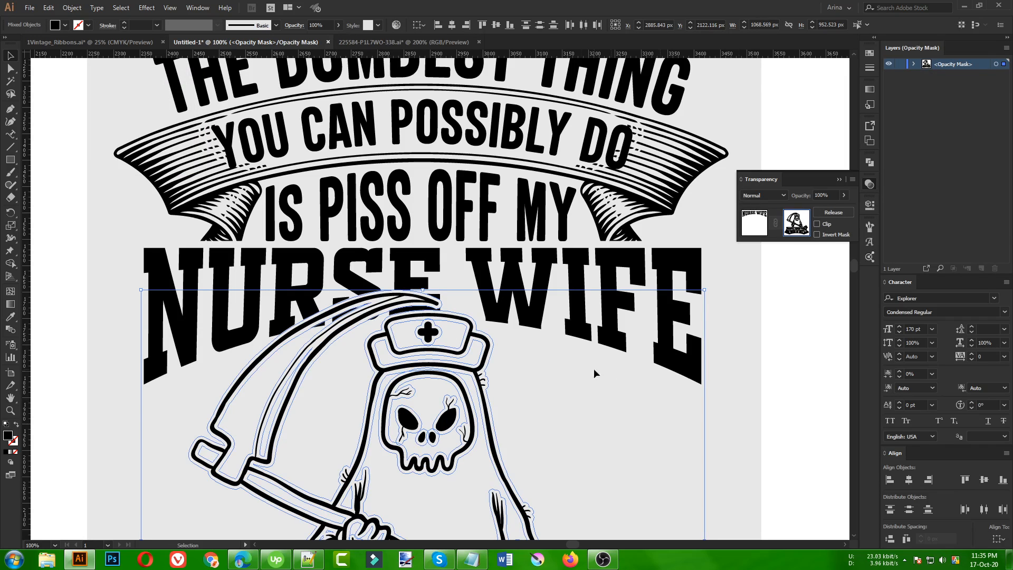
Step: Unite the reaper's pasted offset outlines inside the "NURSE WIFE" opacity mask into one solid silhouette and deselect it
{"action": "scroll", "coordinate": [357, 344], "scroll_direction": "down", "scroll_amount": 1}
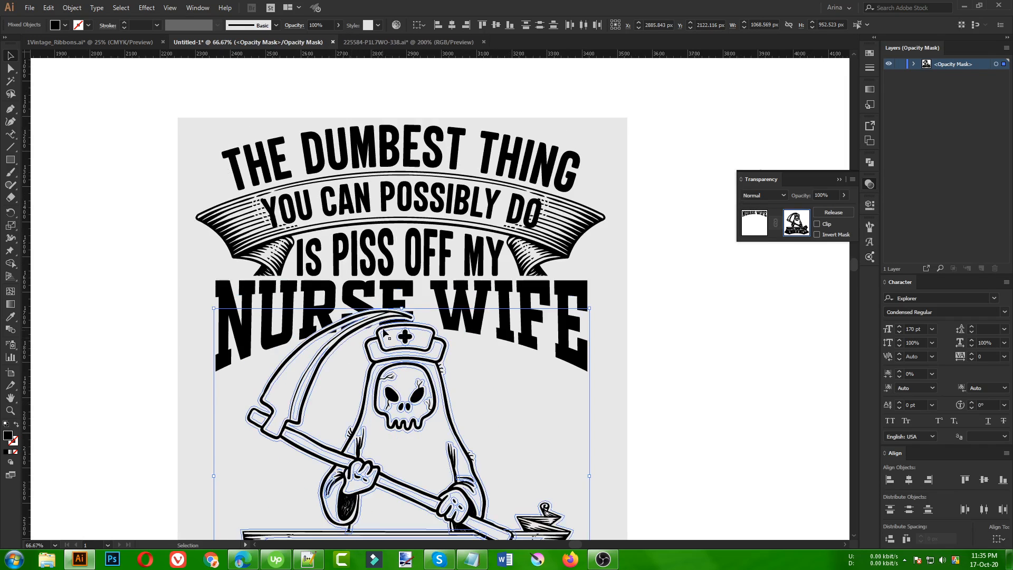
{"action": "scroll", "coordinate": [383, 330], "scroll_direction": "up", "scroll_amount": 1}
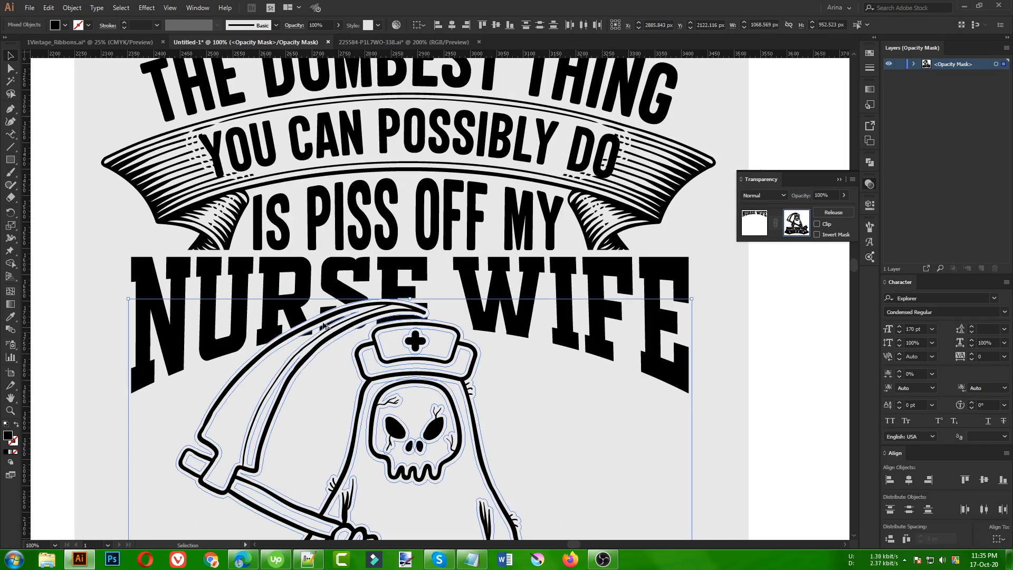
{"action": "scroll", "coordinate": [323, 326], "scroll_direction": "down", "scroll_amount": 1}
{"action": "scroll", "coordinate": [393, 354], "scroll_direction": "down", "scroll_amount": 1}
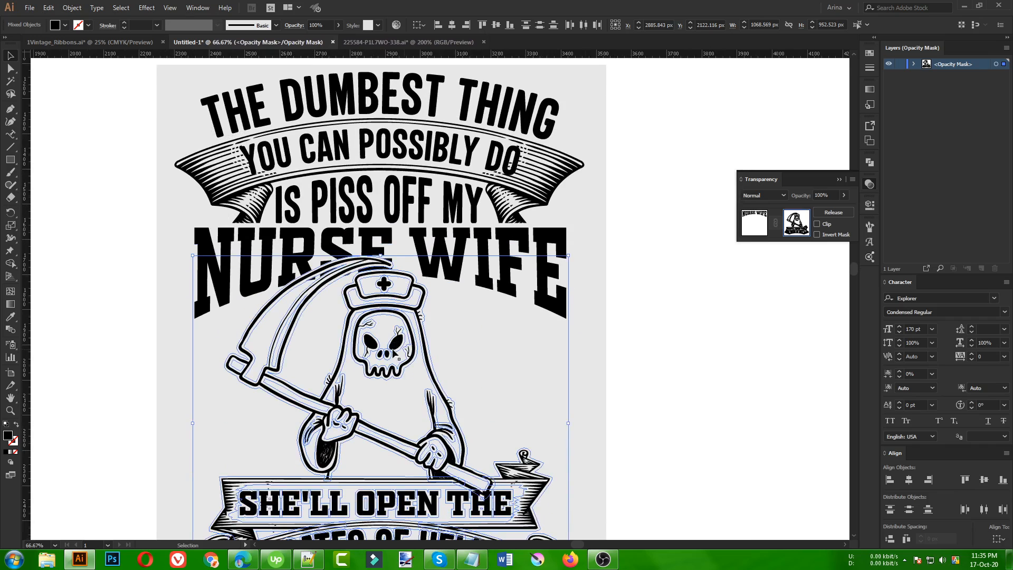
{"action": "left_click", "coordinate": [870, 164]}
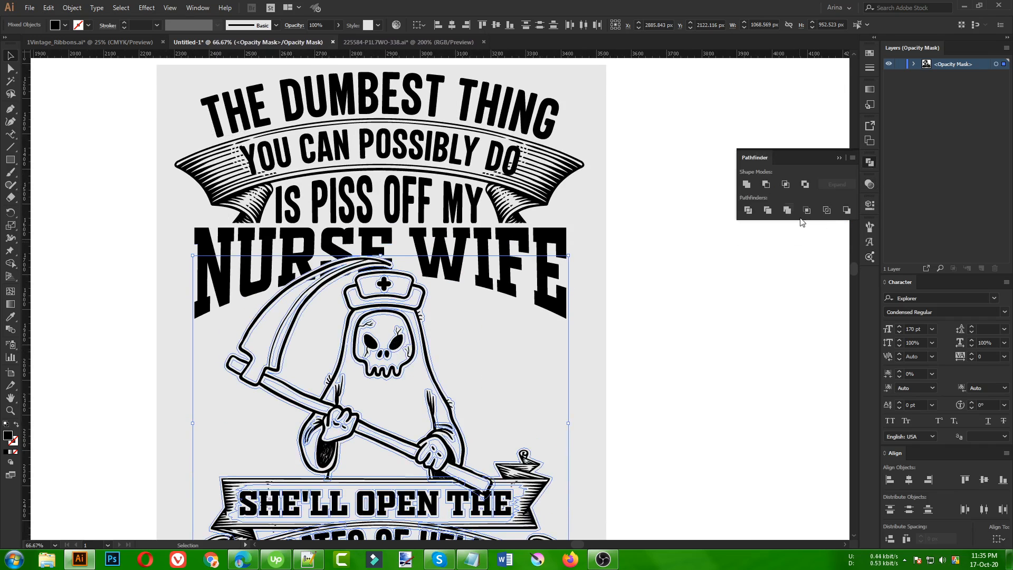
{"action": "left_click", "coordinate": [746, 184]}
{"action": "scroll", "coordinate": [368, 277], "scroll_direction": "up", "scroll_amount": 1}
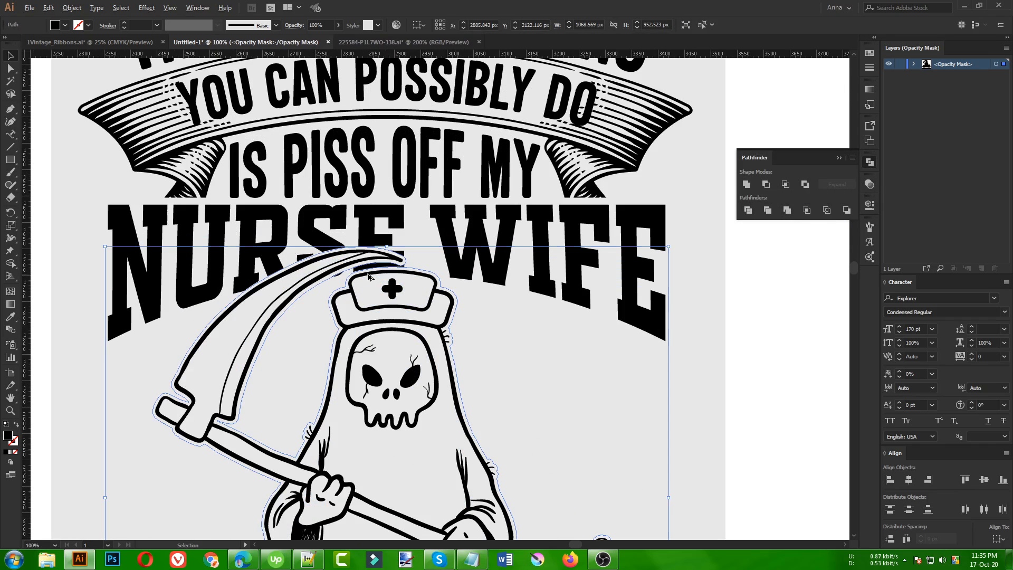
{"action": "left_click", "coordinate": [520, 347]}
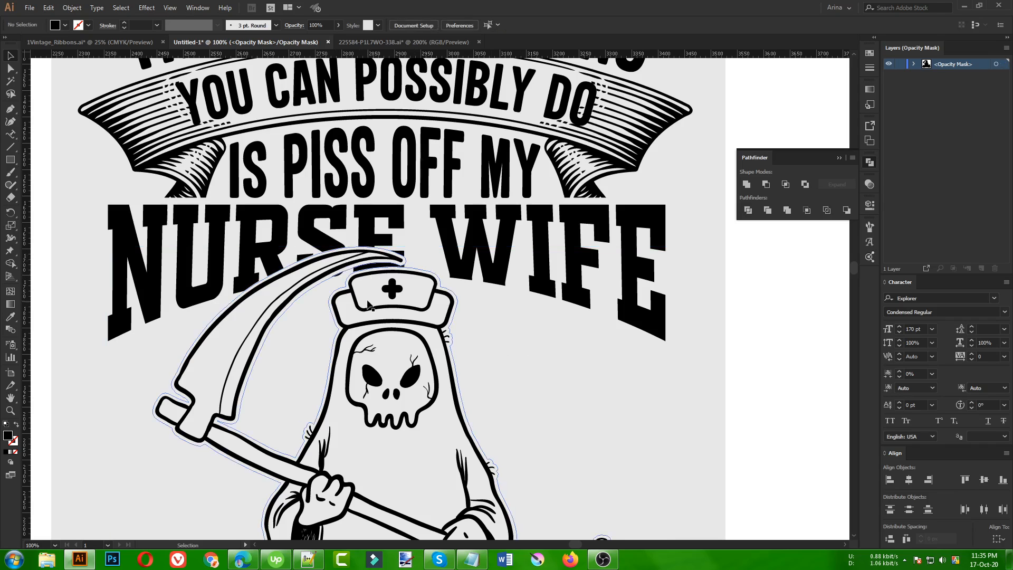
{"action": "scroll", "coordinate": [368, 304], "scroll_direction": "down", "scroll_amount": 1}
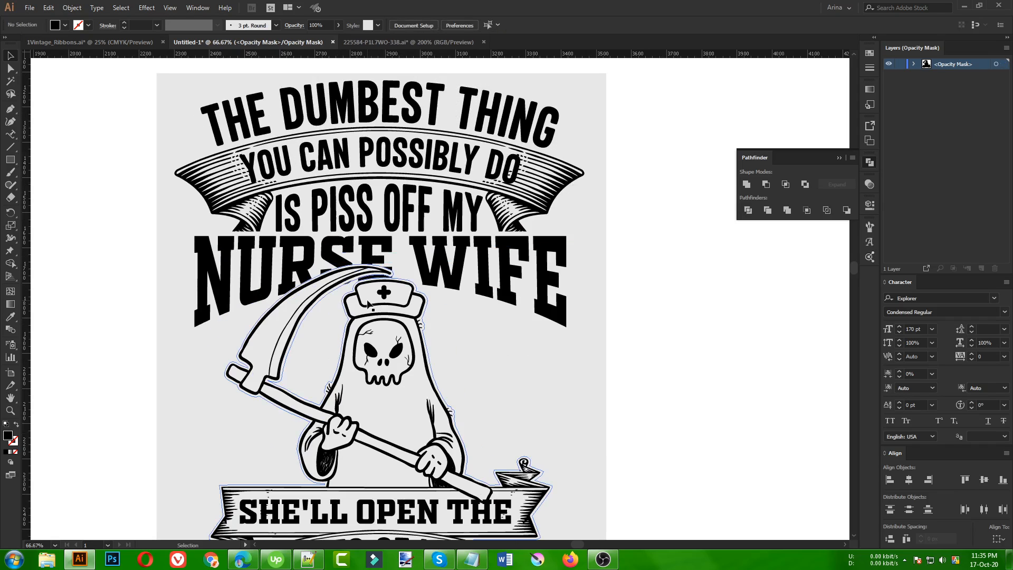
Step: Erase the lower part of the mask silhouette with the Eraser, keeping only about 436 by 111 px around the scythe tip and nurse cap
{"action": "left_click", "coordinate": [869, 184]}
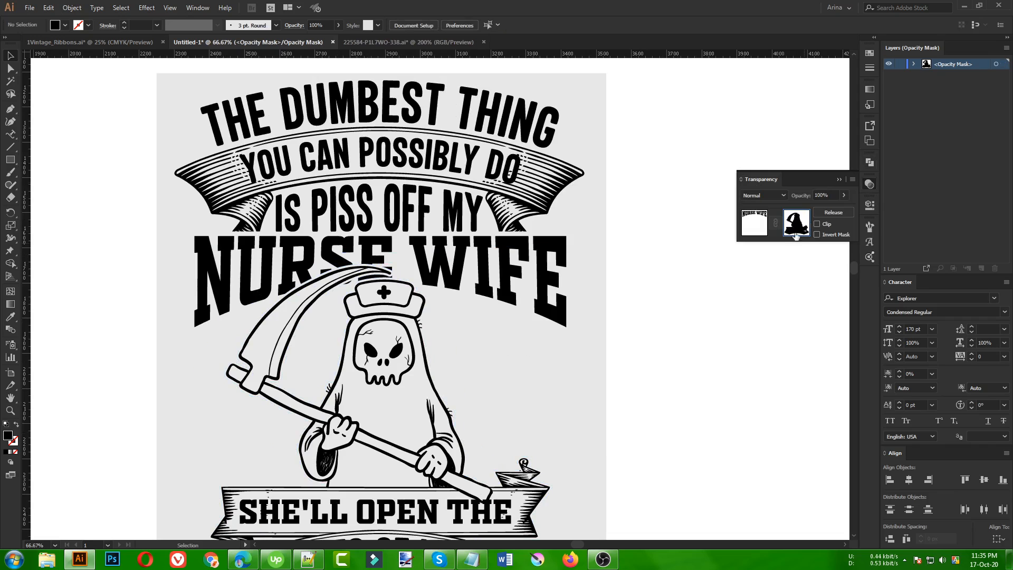
{"action": "scroll", "coordinate": [417, 344], "scroll_direction": "down", "scroll_amount": 1}
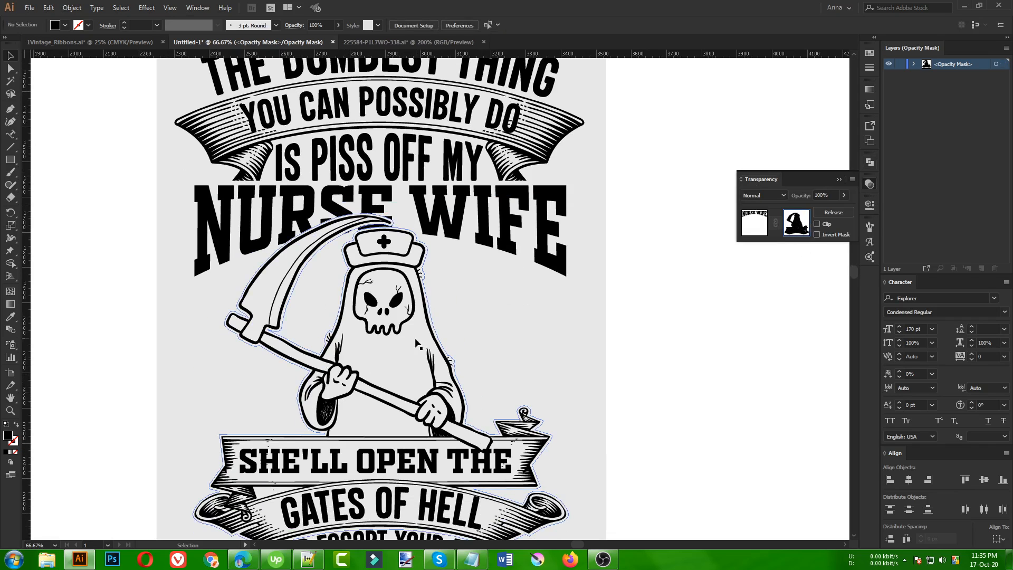
{"action": "left_click", "coordinate": [423, 332]}
{"action": "scroll", "coordinate": [423, 331], "scroll_direction": "down", "scroll_amount": 1}
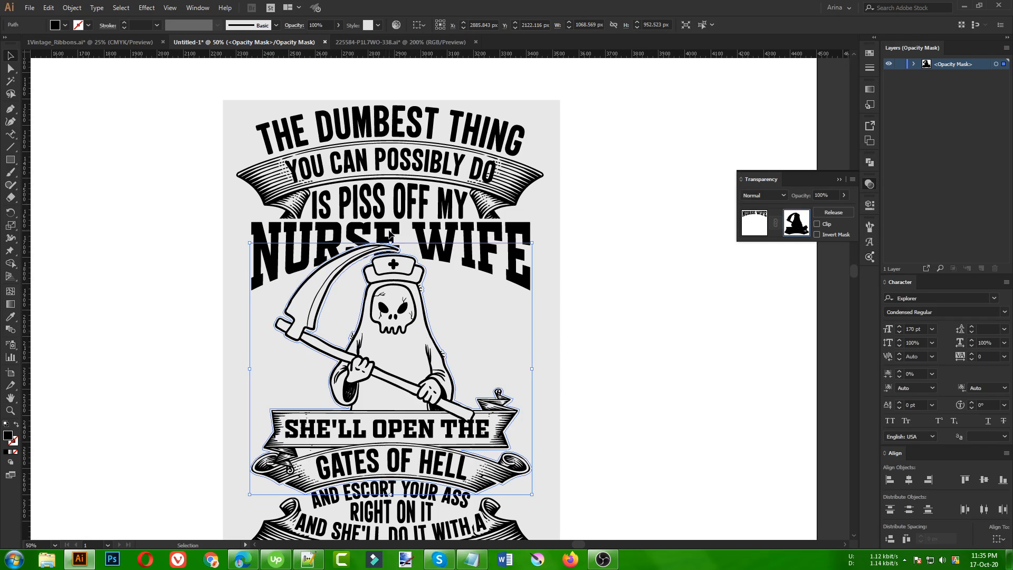
{"action": "scroll", "coordinate": [406, 264], "scroll_direction": "down", "scroll_amount": 1}
{"action": "key", "text": "shift+e"}
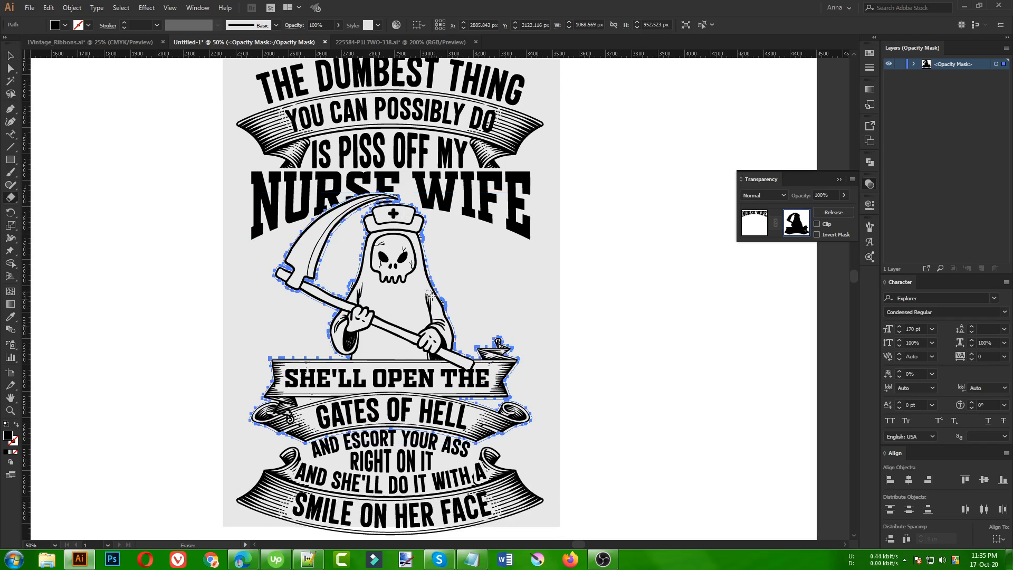
{"action": "mouse_move", "coordinate": [656, 507]}
{"action": "left_mouse_down"}
{"action": "mouse_move", "coordinate": [113, 248]}
{"action": "mouse_move", "coordinate": [95, 222]}
{"action": "left_mouse_up"}
{"action": "key", "text": "v"}
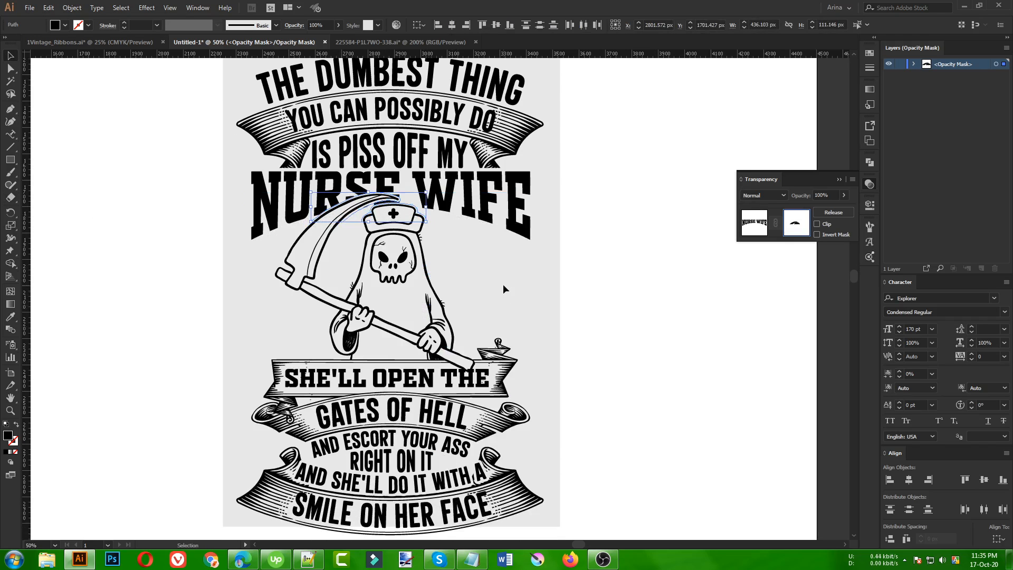
Step: Select the nurse hat path inside the opacity mask of the NURSE WIFE lettering, exit mask editing and deselect everything
{"action": "left_click", "coordinate": [503, 284]}
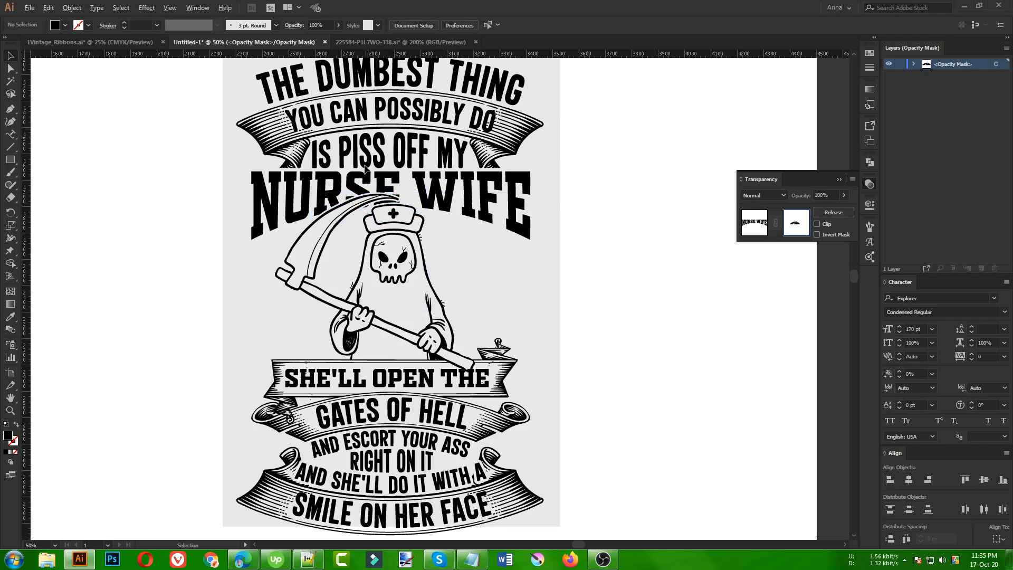
{"action": "scroll", "coordinate": [365, 168], "scroll_direction": "up", "scroll_amount": 3}
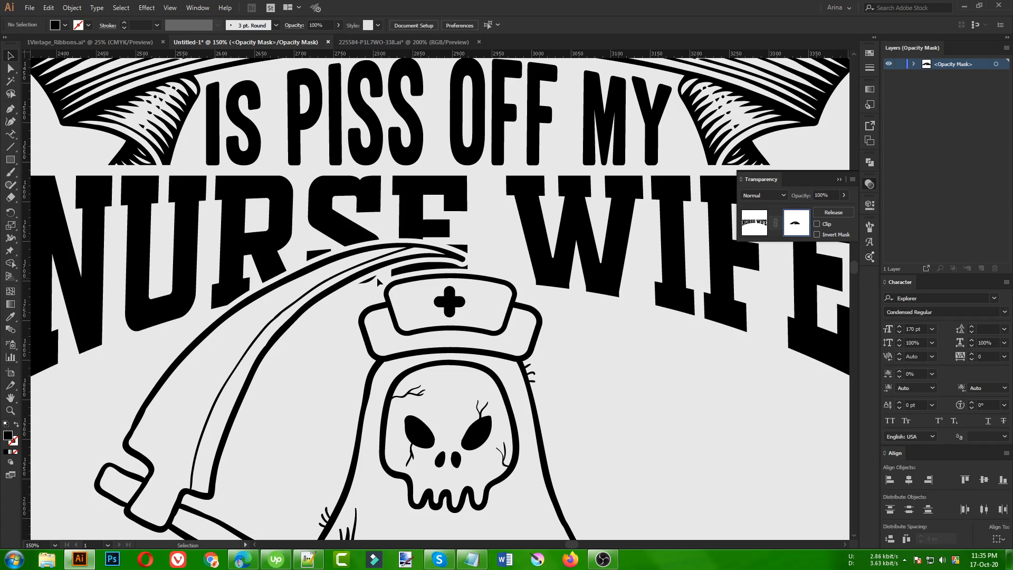
{"action": "left_click", "coordinate": [380, 284]}
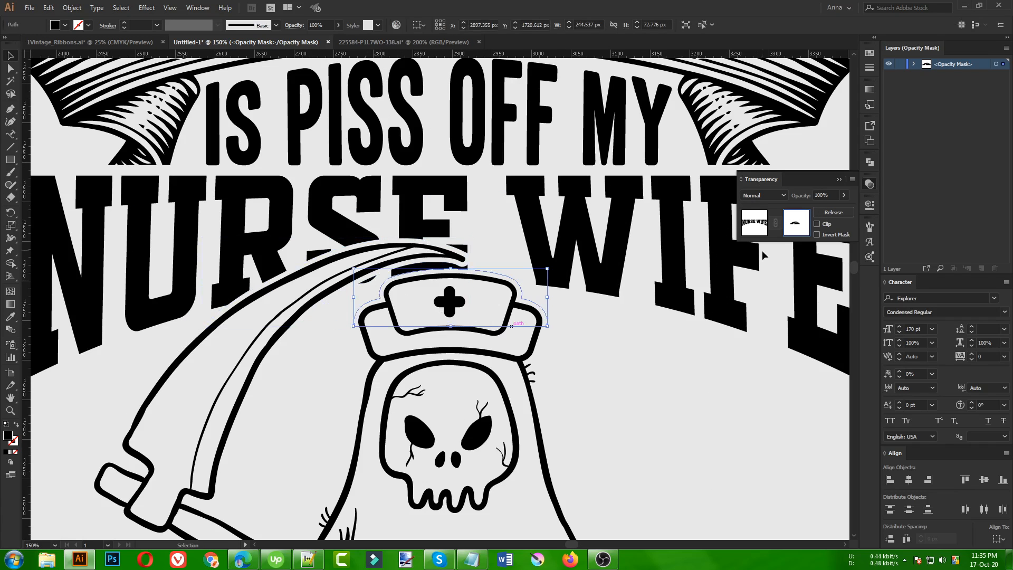
{"action": "left_click", "coordinate": [755, 222]}
{"action": "left_click", "coordinate": [606, 369]}
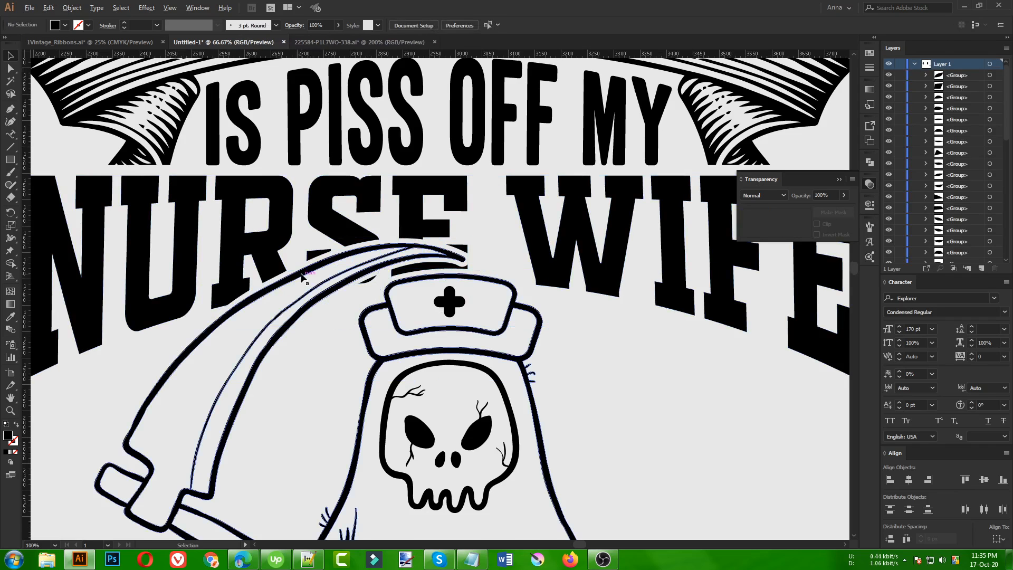
Step: Examine the whole poster layout, from the lower ribbons and lettering up to the top ribbon
{"action": "scroll", "coordinate": [302, 278], "scroll_direction": "down", "scroll_amount": 1}
{"action": "scroll", "coordinate": [473, 401], "scroll_direction": "down", "scroll_amount": 2}
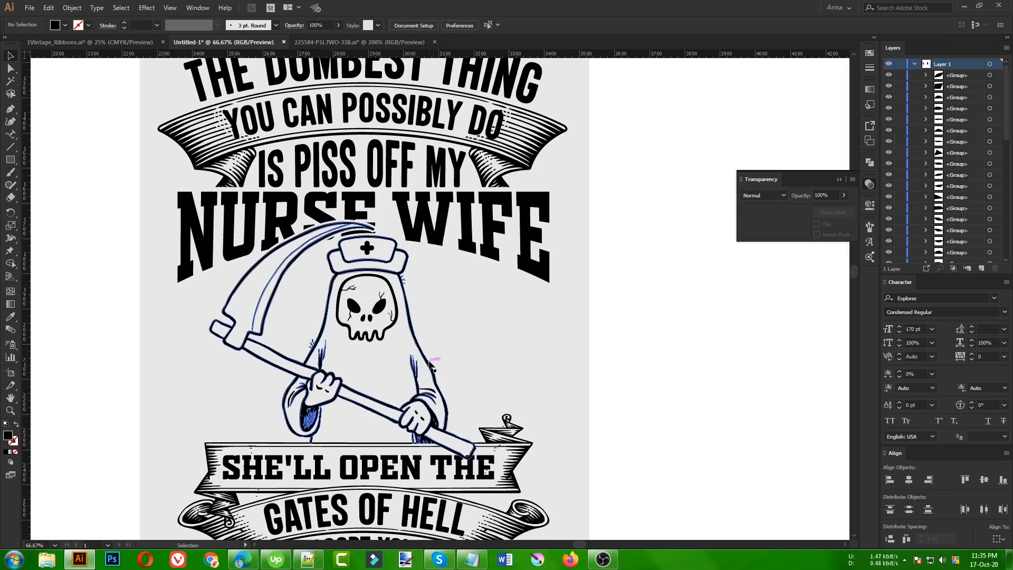
{"action": "scroll", "coordinate": [640, 394], "scroll_direction": "down", "scroll_amount": 1}
{"action": "scroll", "coordinate": [623, 393], "scroll_direction": "down", "scroll_amount": 2}
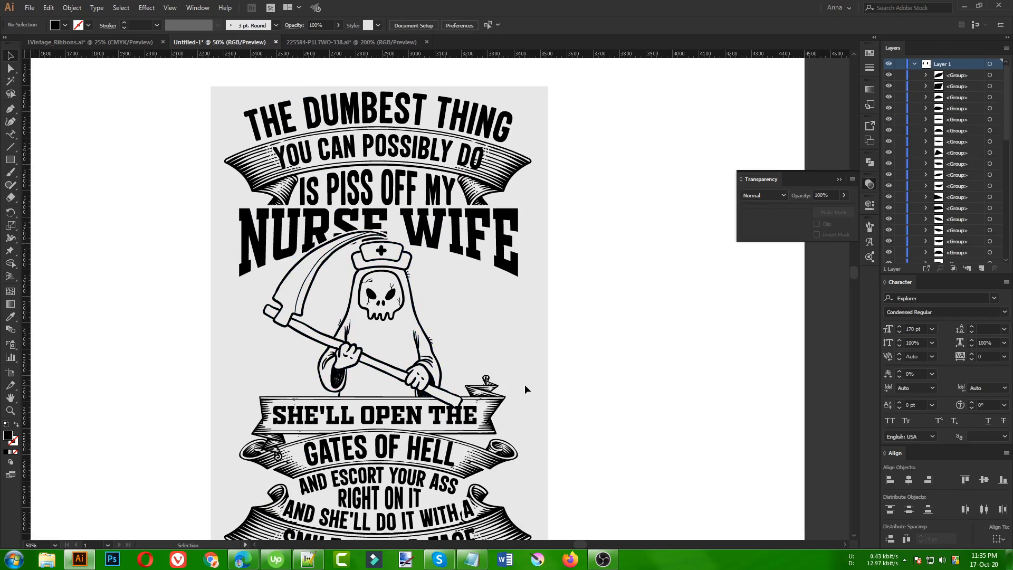
{"action": "scroll", "coordinate": [606, 390], "scroll_direction": "down", "scroll_amount": 1}
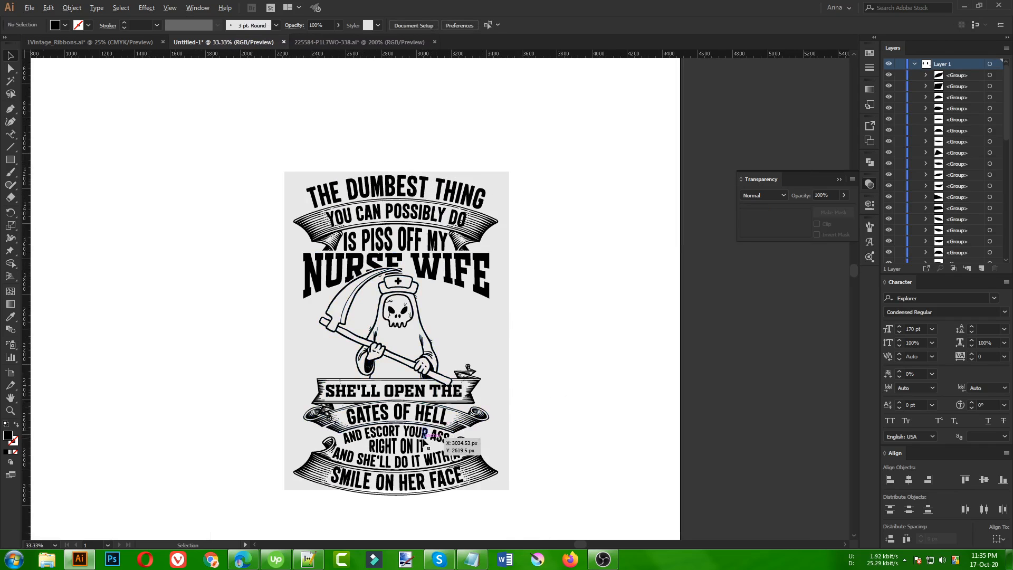
{"action": "scroll", "coordinate": [425, 441], "scroll_direction": "up", "scroll_amount": 2}
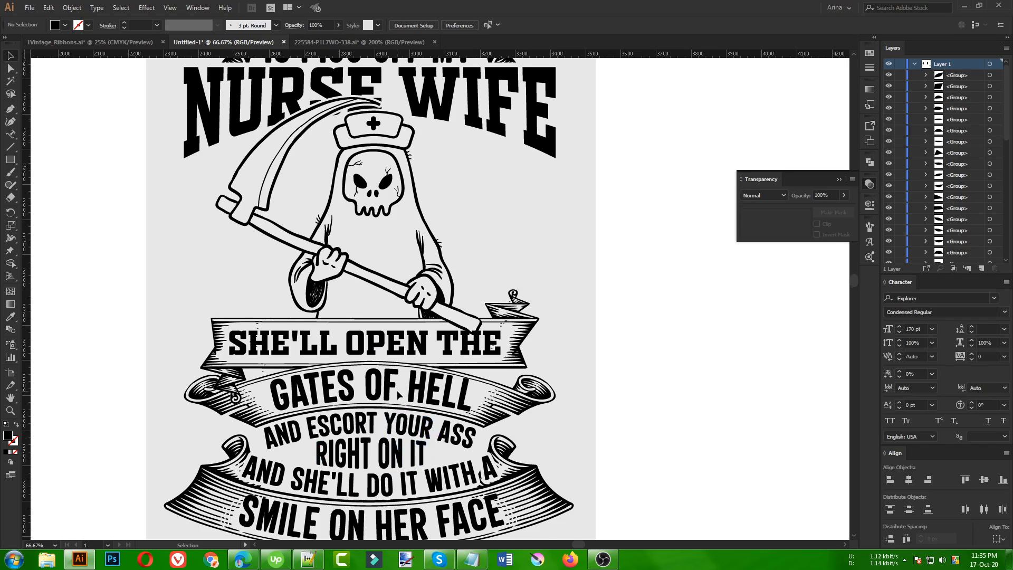
{"action": "scroll", "coordinate": [396, 395], "scroll_direction": "up", "scroll_amount": 5}
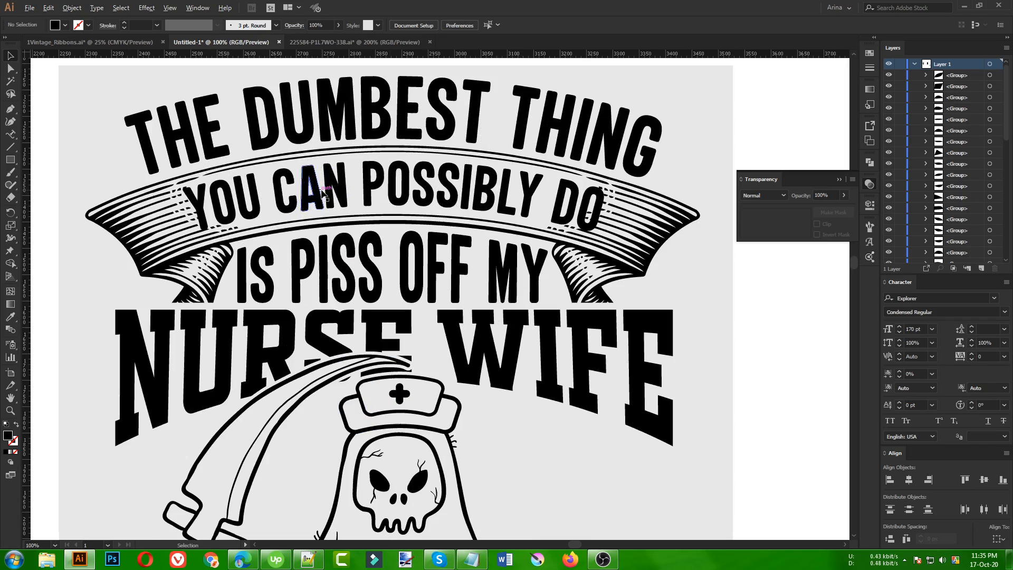
{"action": "scroll", "coordinate": [328, 190], "scroll_direction": "up", "scroll_amount": 1}
Step: Offset the outlines of the "YOU CAN POSSIBLY DO" lettering by 10 px with miter joins
{"action": "left_click", "coordinate": [329, 190]}
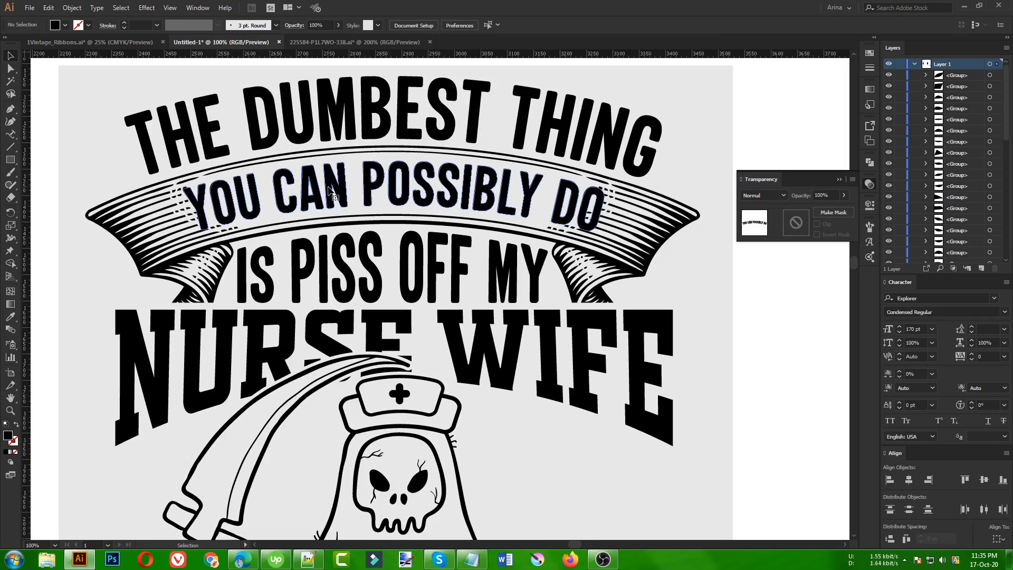
{"action": "left_click", "coordinate": [72, 7]}
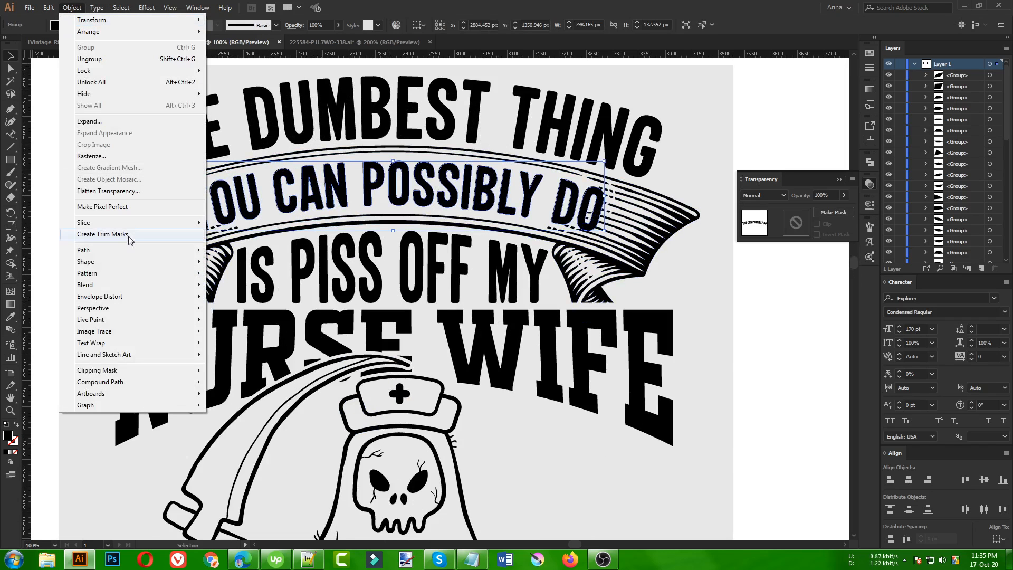
{"action": "mouse_move", "coordinate": [131, 249]}
{"action": "left_click", "coordinate": [250, 290]}
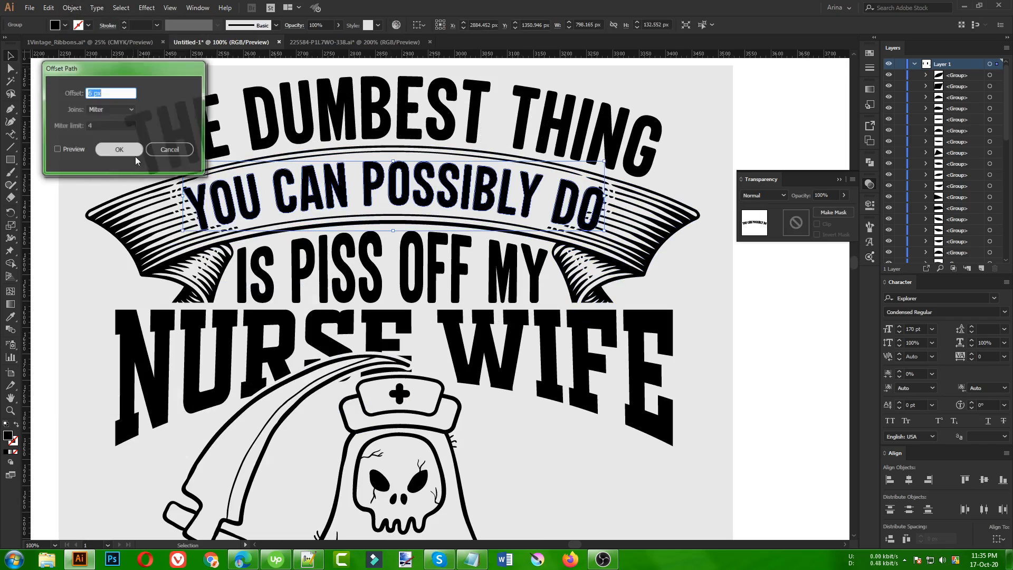
{"action": "left_click", "coordinate": [77, 148]}
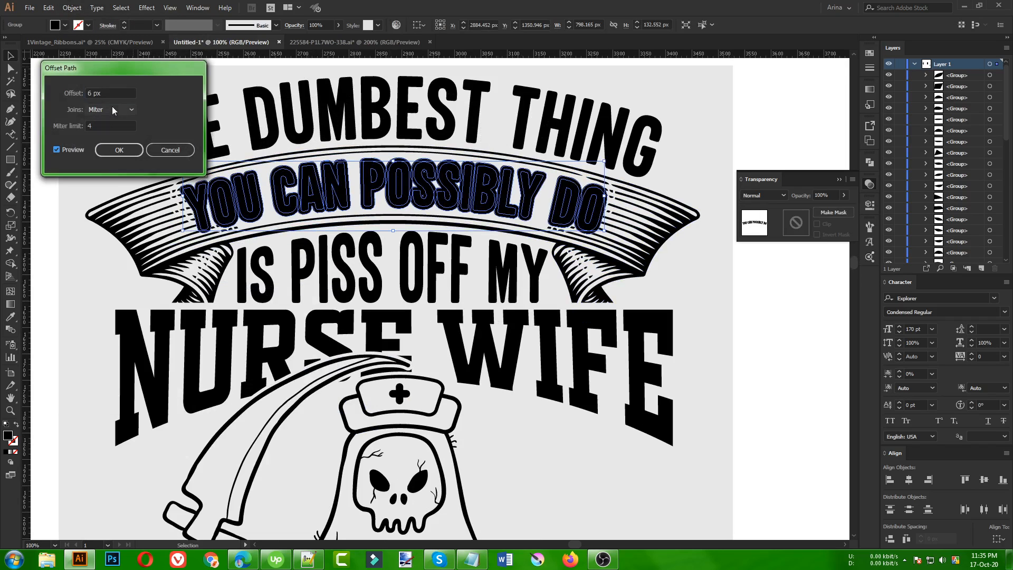
{"action": "key", "text": "Up"}
{"action": "key", "text": "Up"}
{"action": "key", "text": "Up"}
{"action": "key", "text": "Up"}
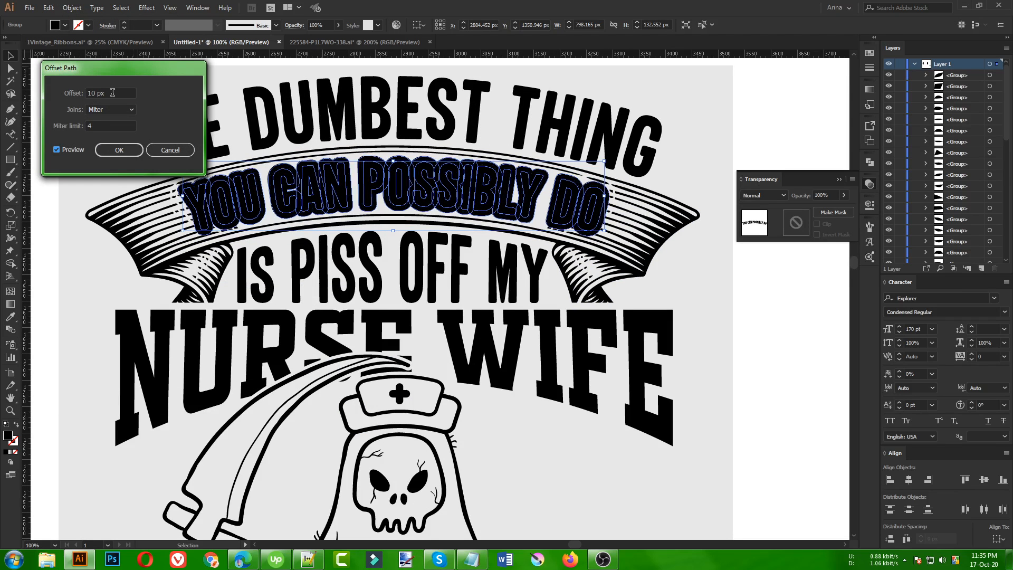
{"action": "left_click", "coordinate": [122, 153]}
Step: Cut the offset lettering outlines, paste them in place into the top ribbon's opacity mask and return to the artwork
{"action": "key", "text": "ctrl+x"}
{"action": "left_click", "coordinate": [656, 231]}
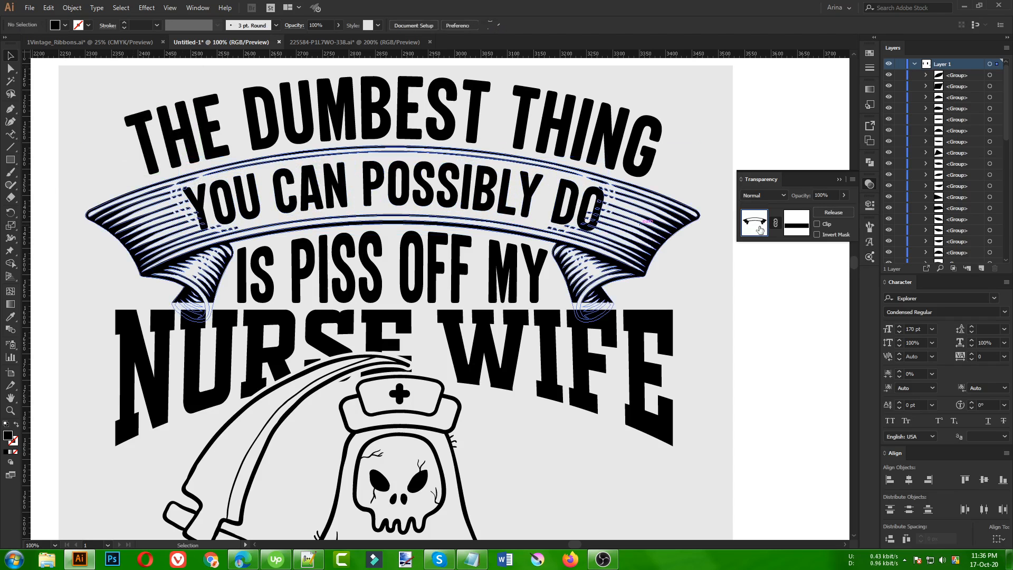
{"action": "left_click", "coordinate": [803, 227]}
{"action": "key", "text": "ctrl+f"}
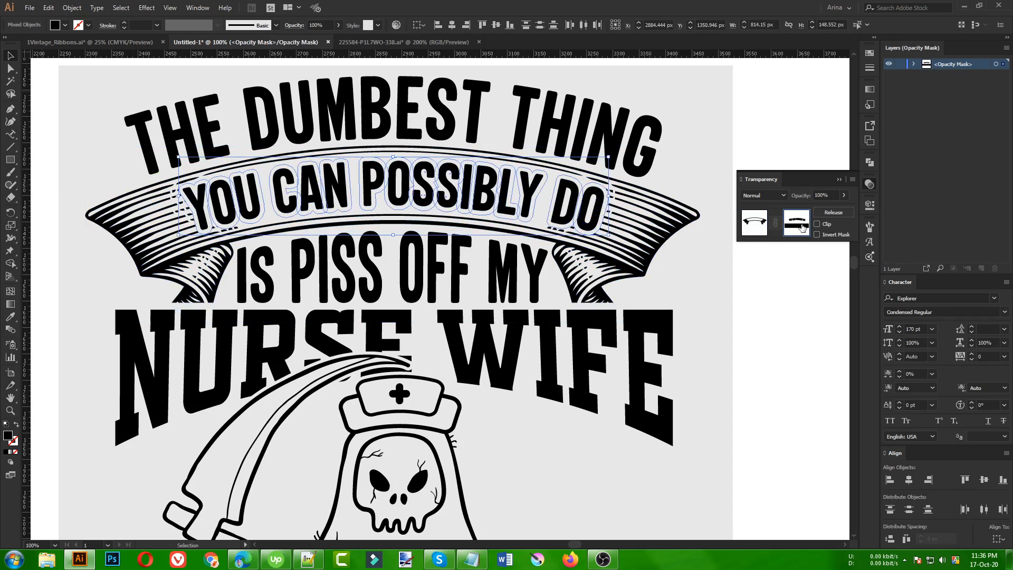
{"action": "left_click", "coordinate": [746, 225]}
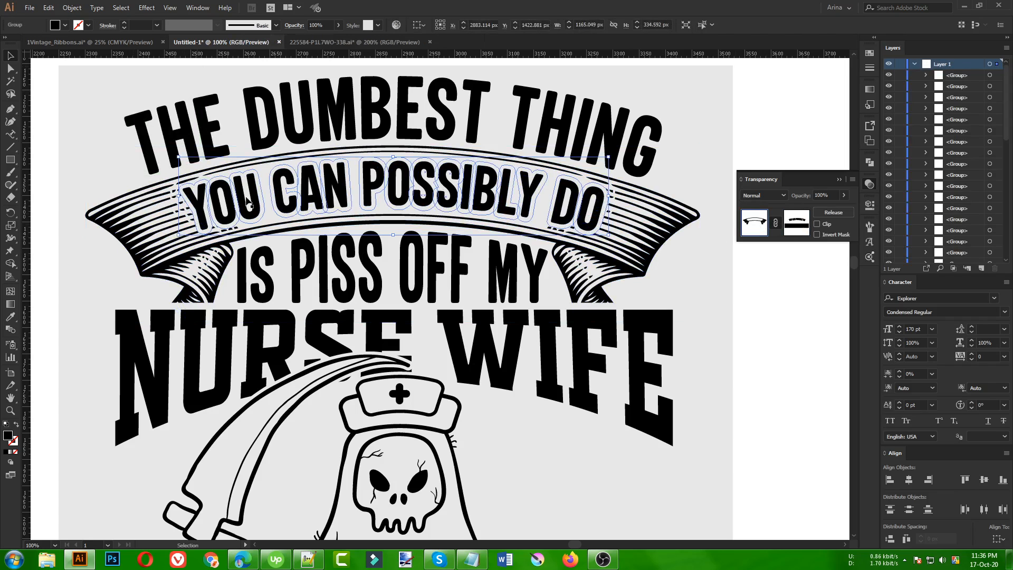
{"action": "left_click", "coordinate": [391, 252]}
{"action": "scroll", "coordinate": [354, 242], "scroll_direction": "down", "scroll_amount": 2}
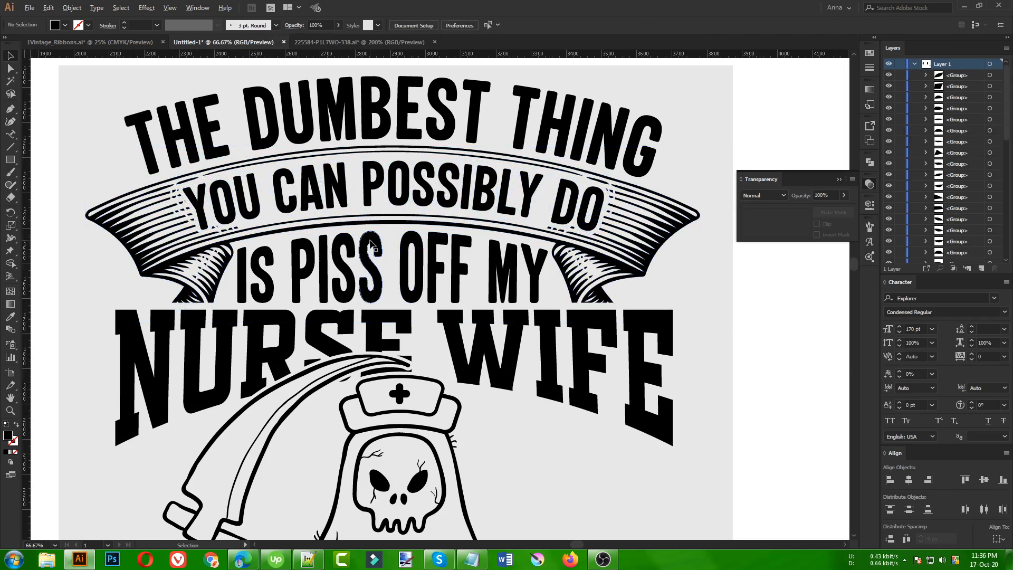
{"action": "scroll", "coordinate": [446, 359], "scroll_direction": "down", "scroll_amount": 3}
{"action": "scroll", "coordinate": [443, 355], "scroll_direction": "down", "scroll_amount": 1}
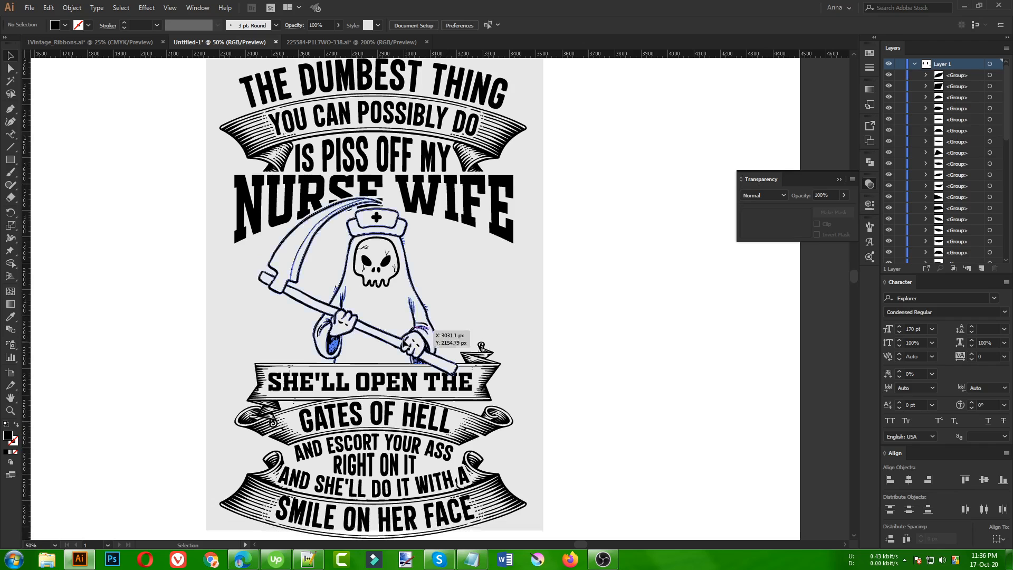
{"action": "scroll", "coordinate": [558, 380], "scroll_direction": "up", "scroll_amount": 1}
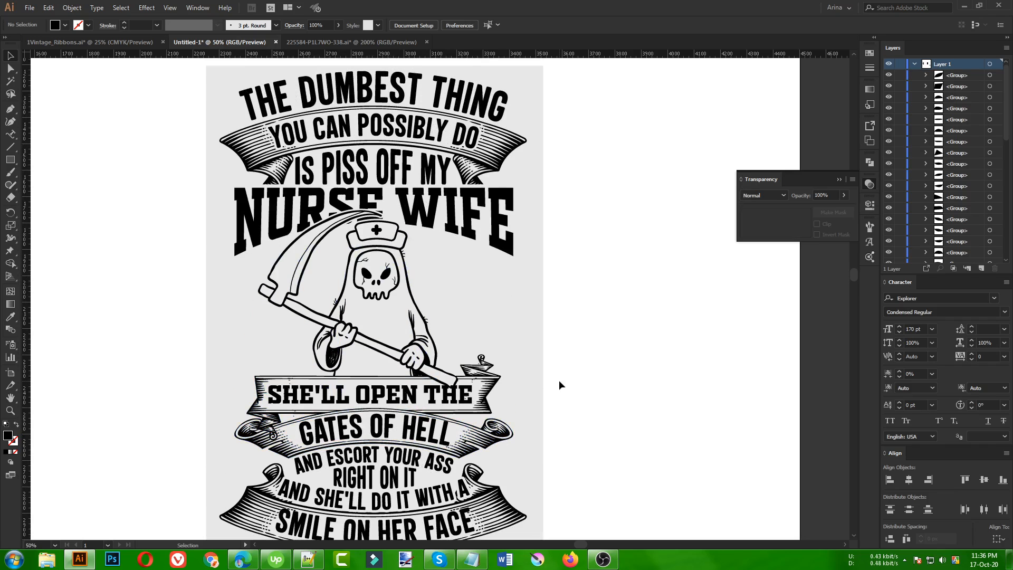
{"action": "scroll", "coordinate": [393, 283], "scroll_direction": "up", "scroll_amount": 1}
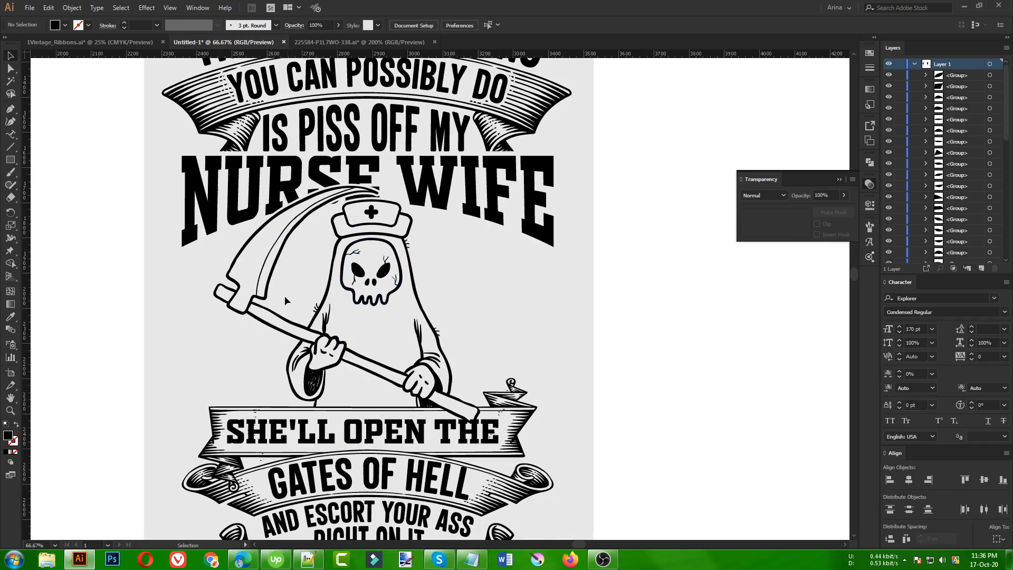
{"action": "scroll", "coordinate": [478, 312], "scroll_direction": "up", "scroll_amount": 2}
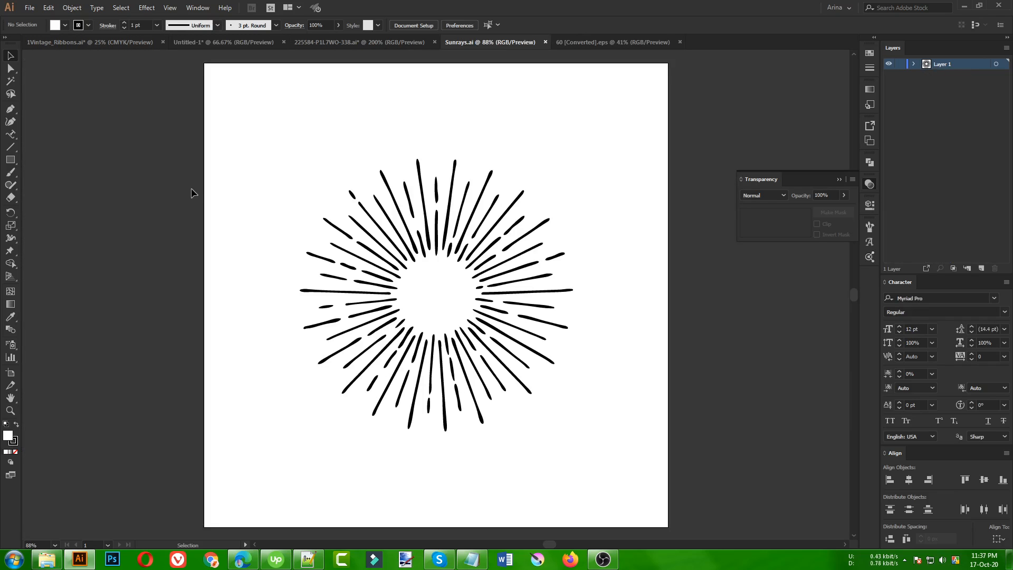
Step: Copy the sunburst artwork from Sunrays.ai and paste it into the poster document
{"action": "left_click_drag", "start_coordinate": [295, 137], "coordinate": [659, 489]}
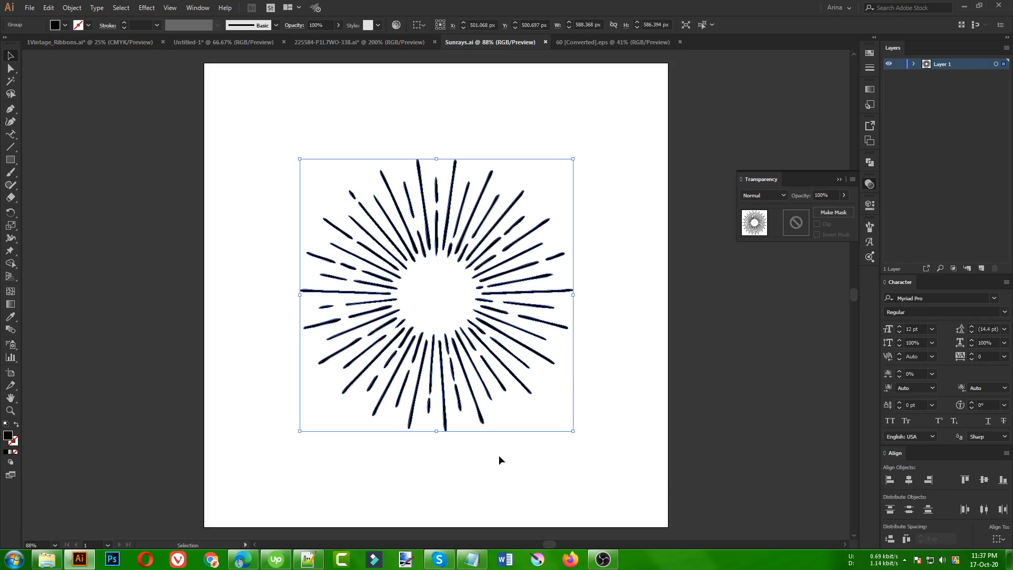
{"action": "key", "text": "a"}
{"action": "key", "text": "v"}
{"action": "left_click", "coordinate": [561, 445]}
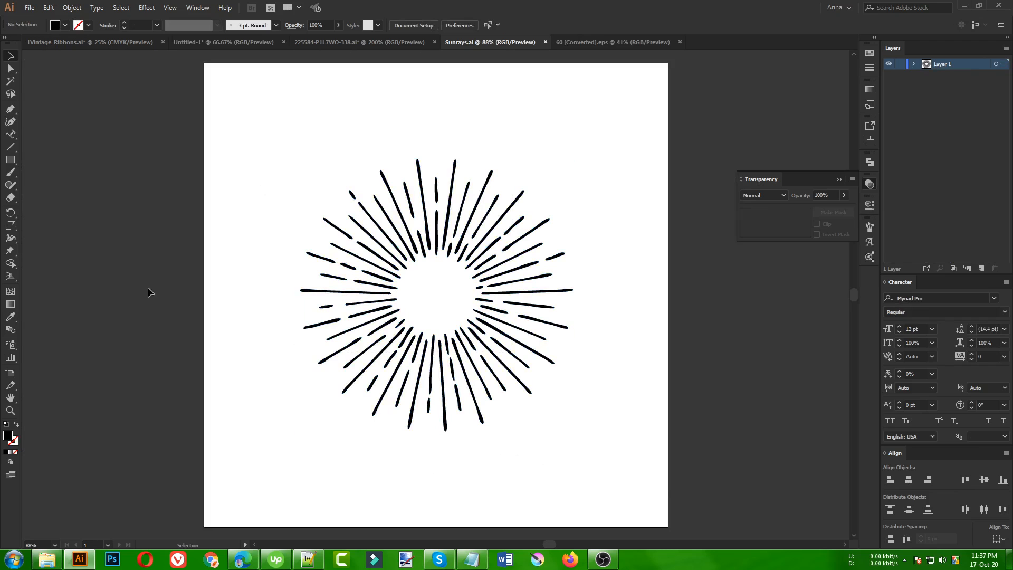
{"action": "left_click", "coordinate": [216, 42]}
{"action": "key", "text": "ctrl+minus"}
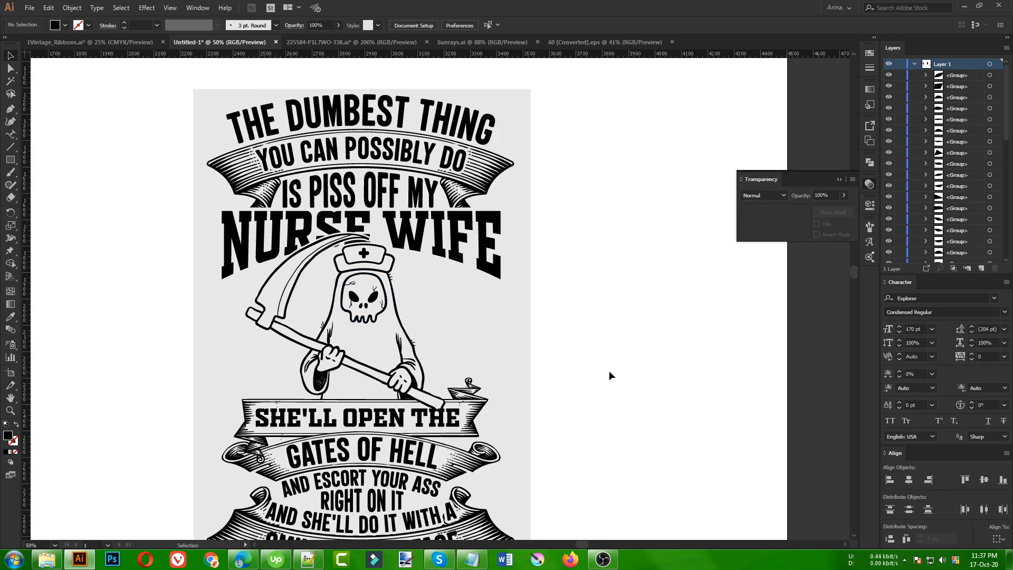
{"action": "key", "text": "ctrl+v"}
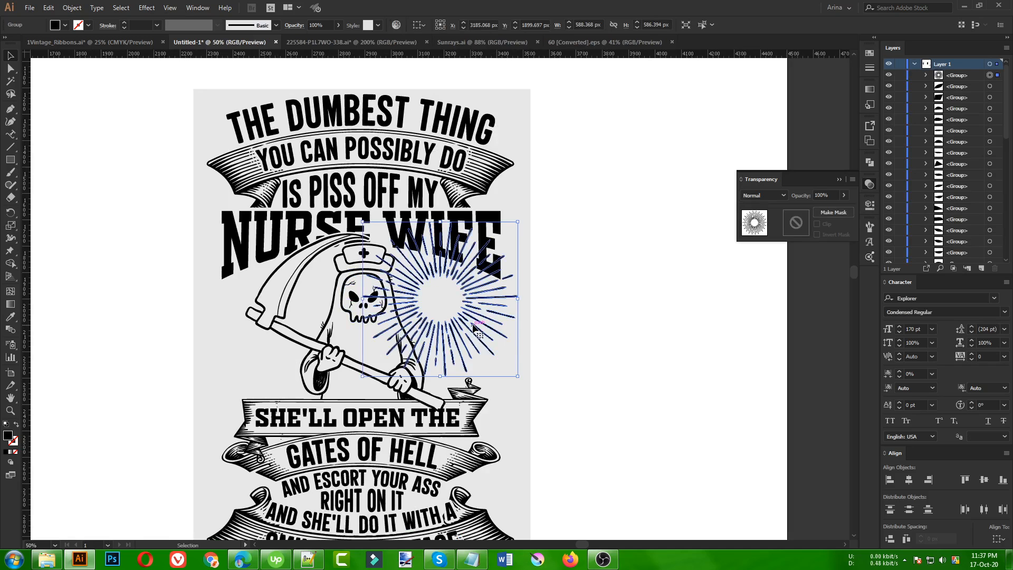
Step: Position the sunburst over the reaper and enlarge it to about 1057 px wide, matching the width of the NURSE WIFE lettering
{"action": "left_click_drag", "start_coordinate": [473, 328], "coordinate": [388, 359]}
{"action": "left_click_drag", "start_coordinate": [356, 253], "coordinate": [356, 243]}
{"action": "left_click_drag", "start_coordinate": [357, 408], "coordinate": [344, 506]}
{"action": "left_click_drag", "start_coordinate": [486, 374], "coordinate": [501, 375]}
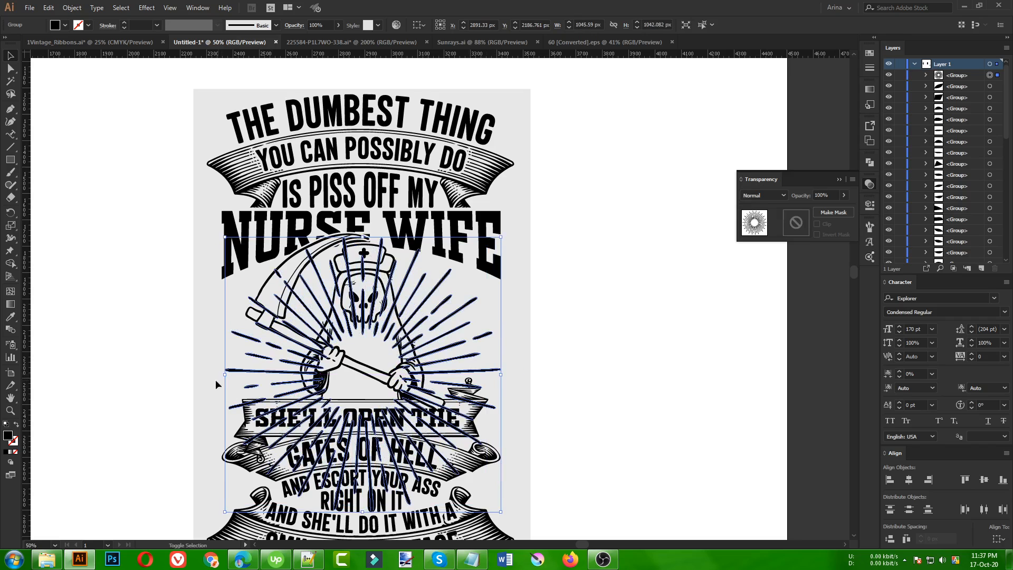
{"action": "left_click_drag", "start_coordinate": [224, 375], "coordinate": [222, 375]}
Step: Erase the lower part of the sunburst below the upper edge of the "SHE'LL OPEN THE" ribbon
{"action": "key", "text": "ctrl+plus"}
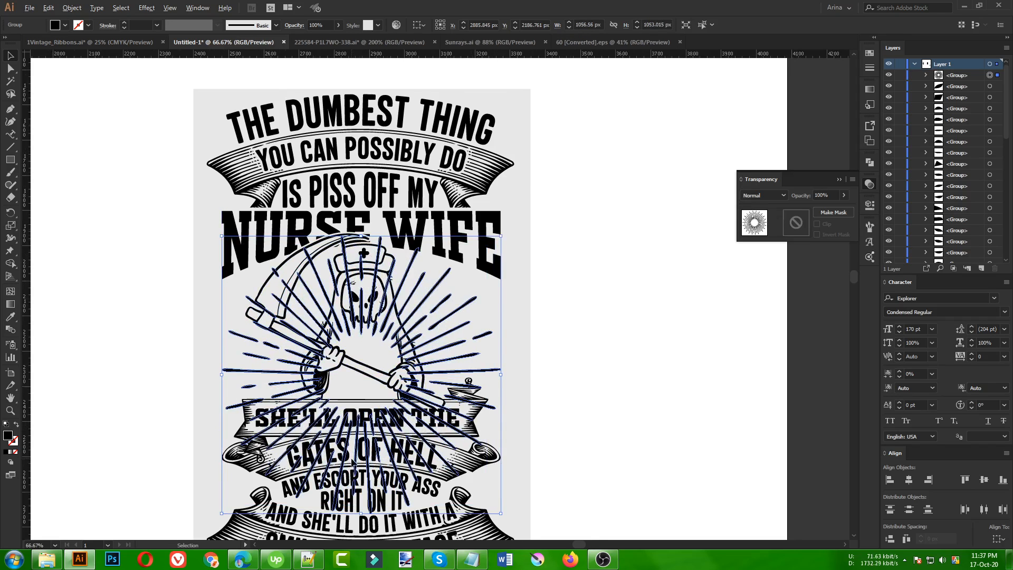
{"action": "scroll", "coordinate": [459, 400], "scroll_direction": "down", "scroll_amount": 3}
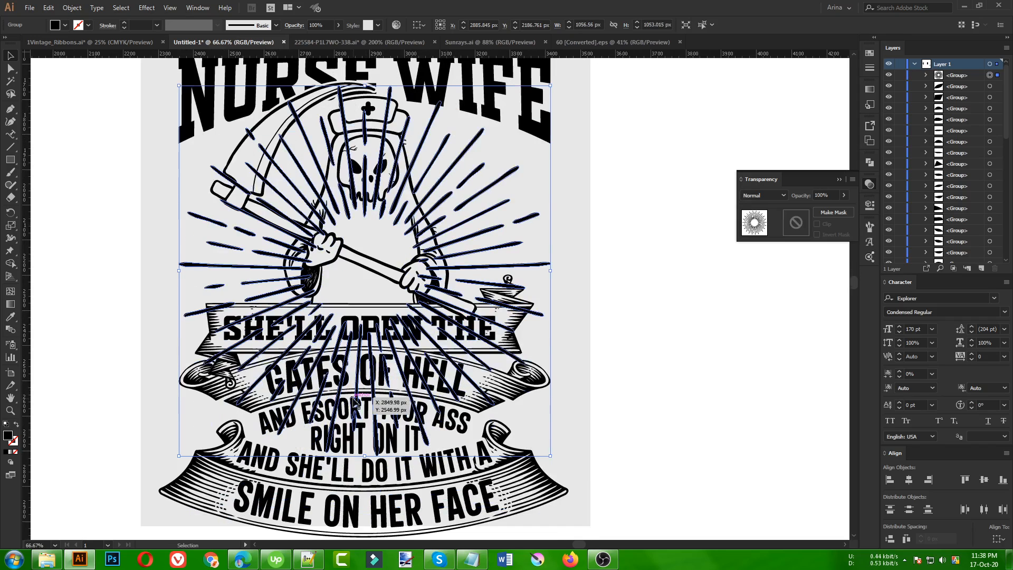
{"action": "key", "text": "shift+e"}
{"action": "left_click_drag", "start_coordinate": [643, 518], "coordinate": [61, 304]}
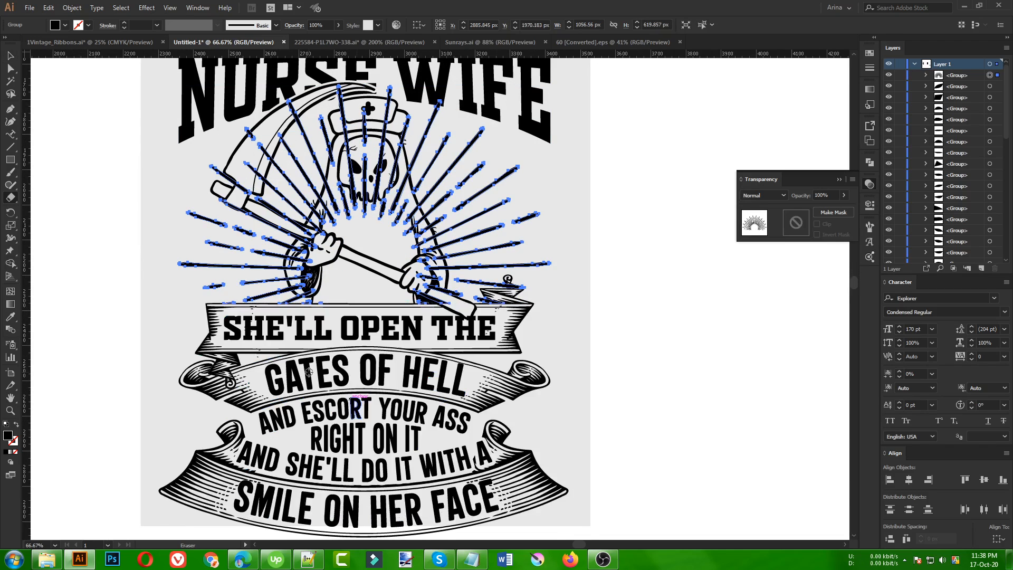
Step: Cut the trimmed sunburst, paste it in place behind the reaper and ribbon group, and deselect it
{"action": "scroll", "coordinate": [501, 283], "scroll_direction": "up", "scroll_amount": 2}
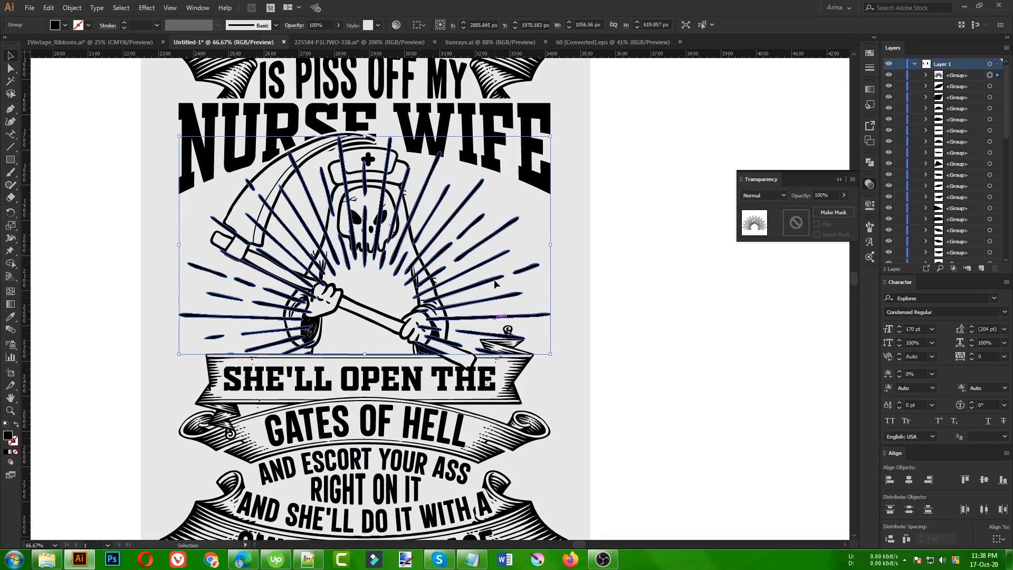
{"action": "key", "text": "v"}
{"action": "key", "text": "Delete"}
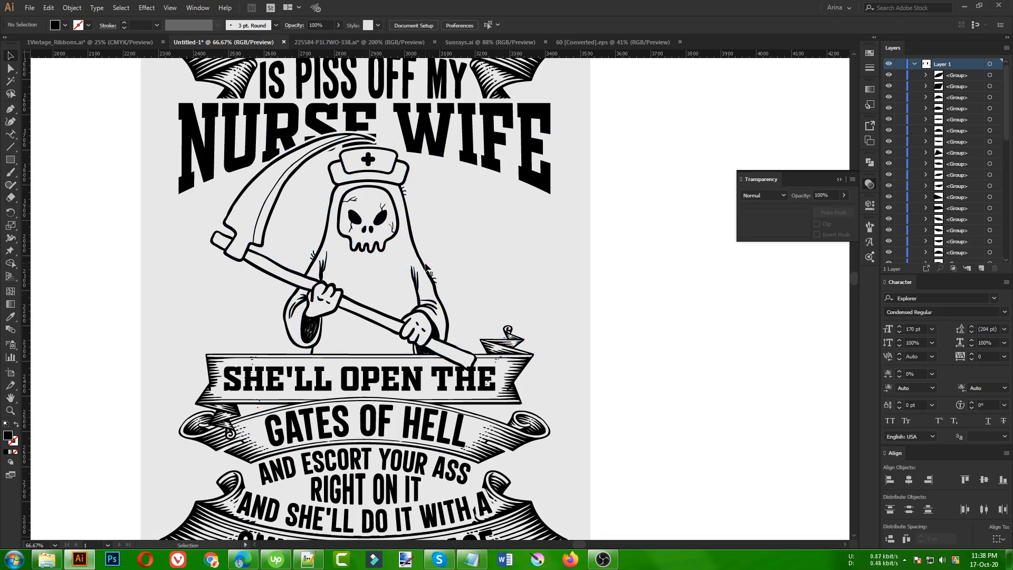
{"action": "left_click", "coordinate": [428, 270]}
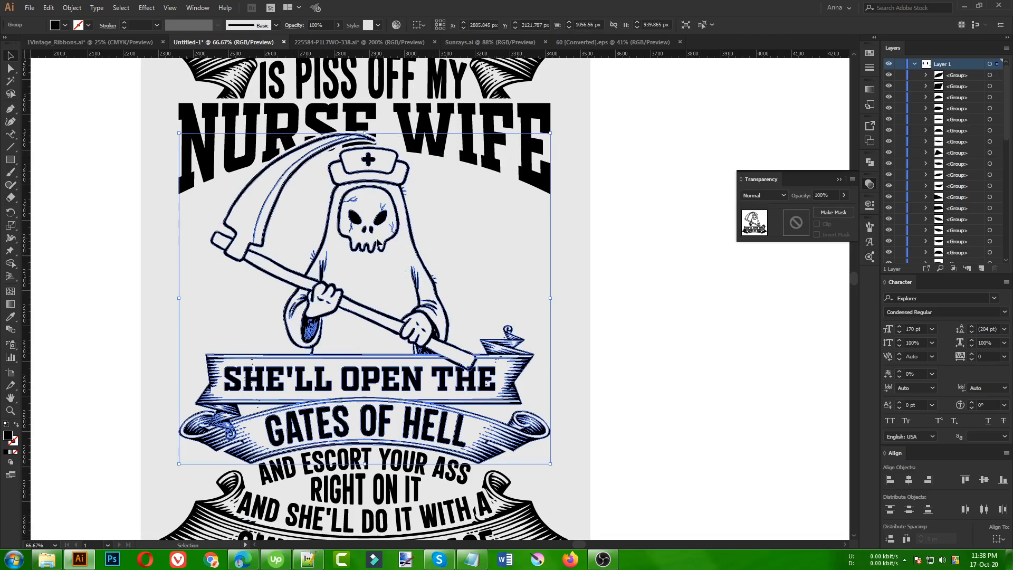
{"action": "key", "text": "a"}
{"action": "key", "text": "ctrl+z"}
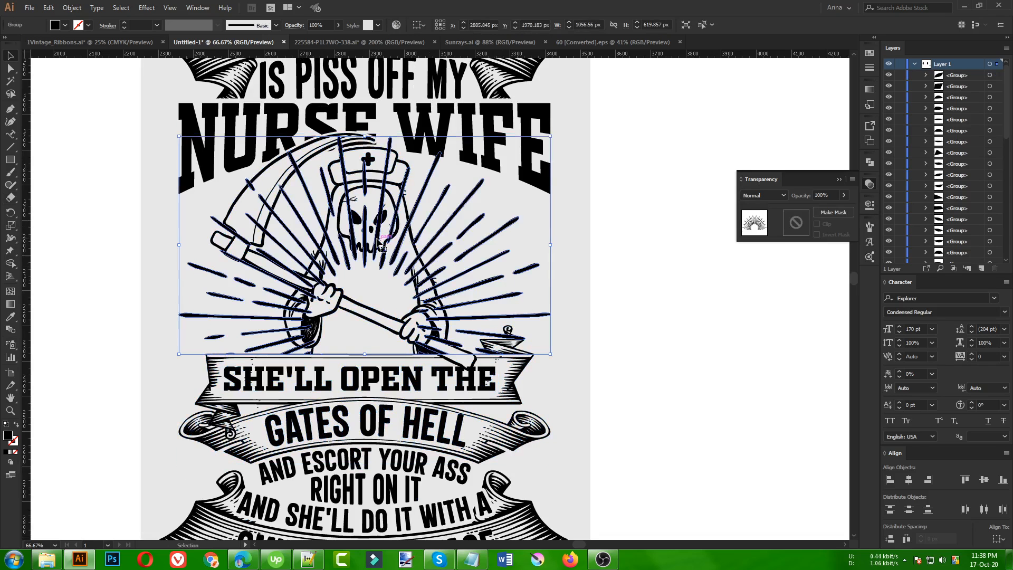
{"action": "left_click", "coordinate": [658, 287]}
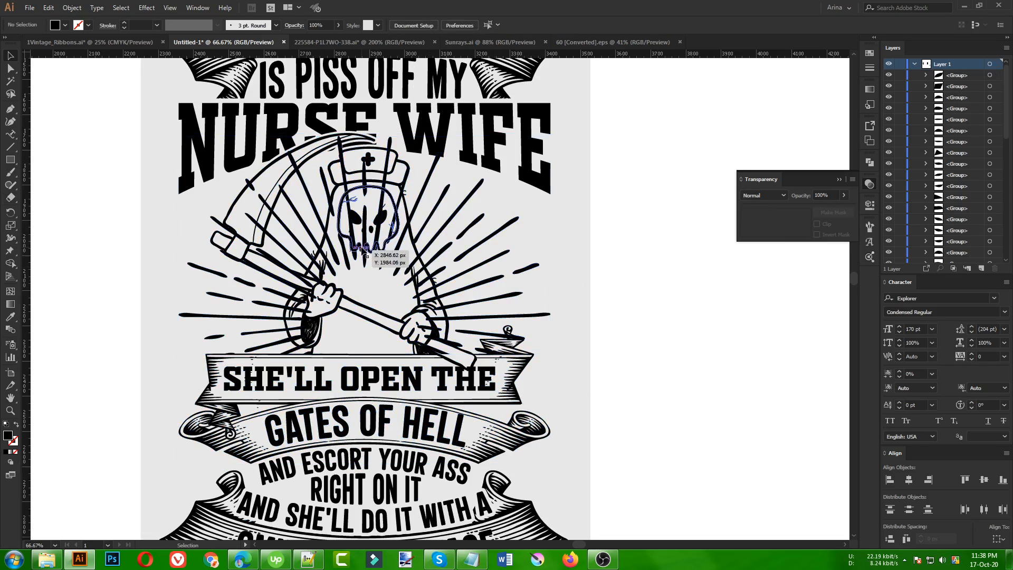
Step: Offset the paths of the reaper and ribbon group by 8 px and cut the resulting outline shapes
{"action": "left_click", "coordinate": [393, 334]}
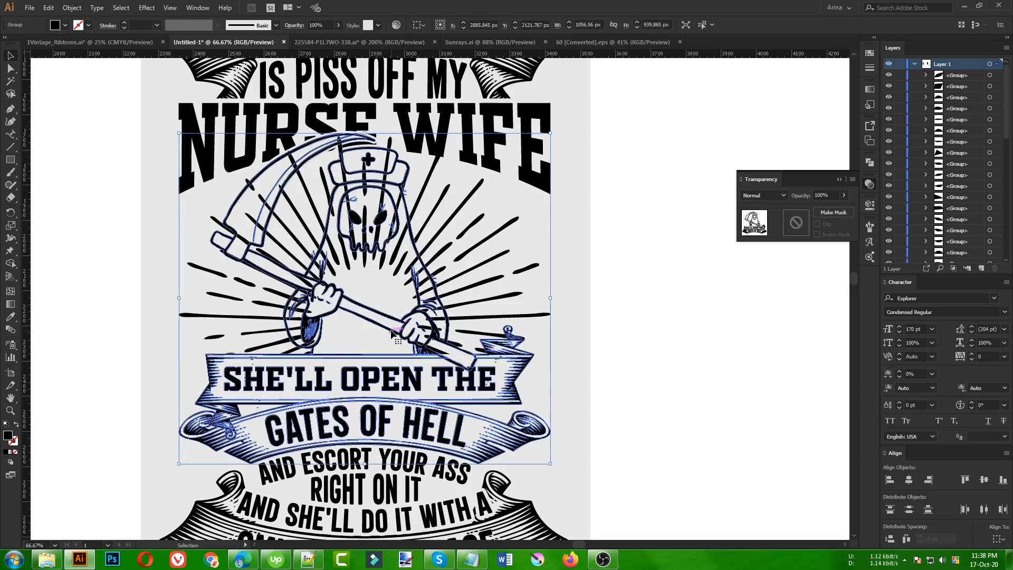
{"action": "left_click", "coordinate": [72, 7]}
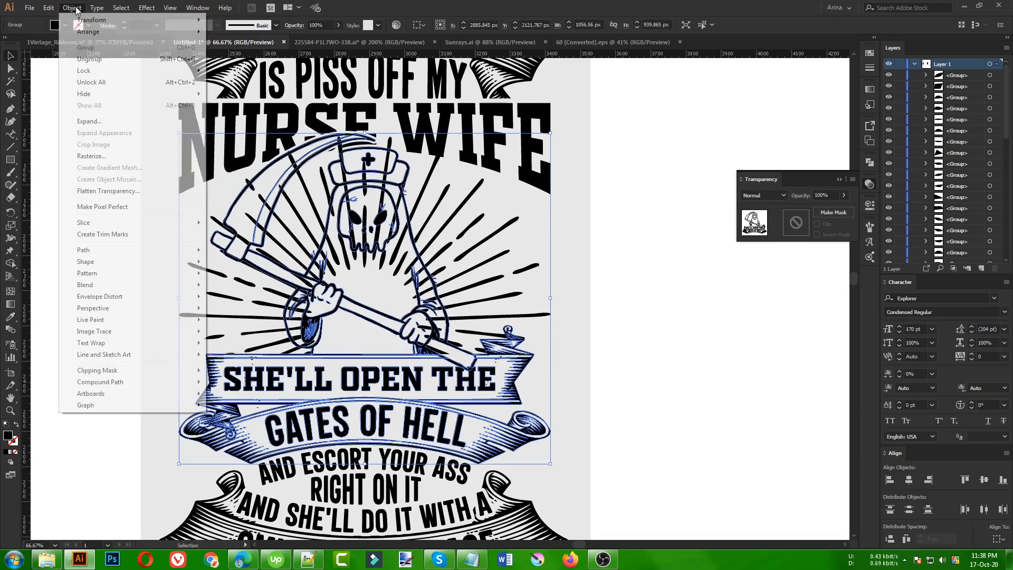
{"action": "mouse_move", "coordinate": [108, 253]}
{"action": "left_click", "coordinate": [239, 288]}
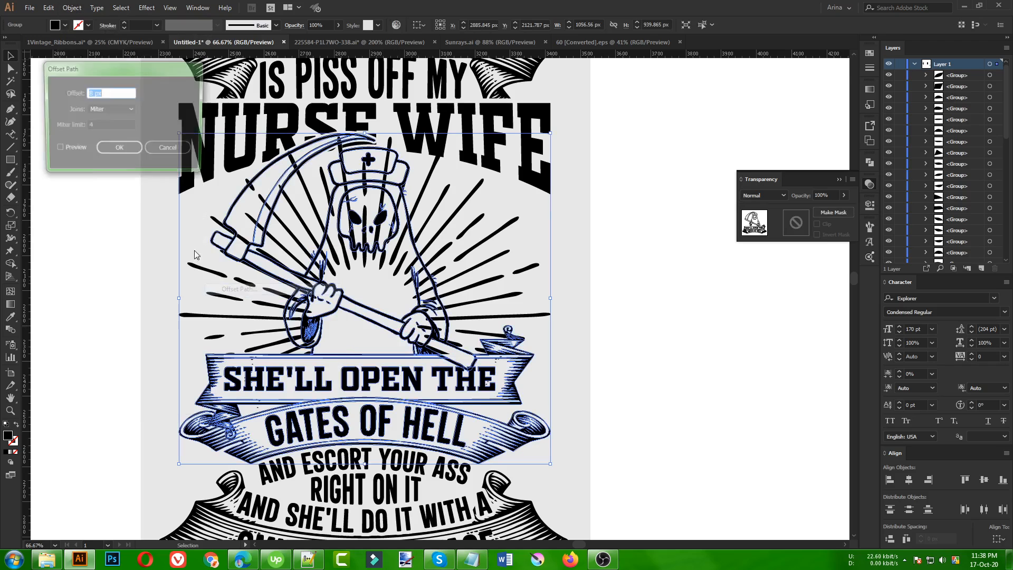
{"action": "left_click", "coordinate": [74, 151]}
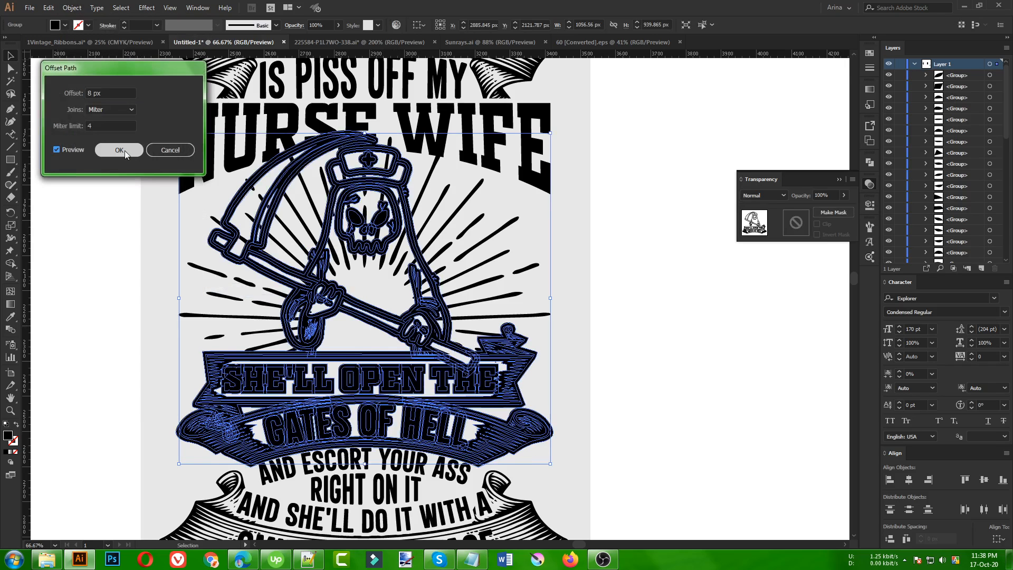
{"action": "left_click", "coordinate": [119, 150]}
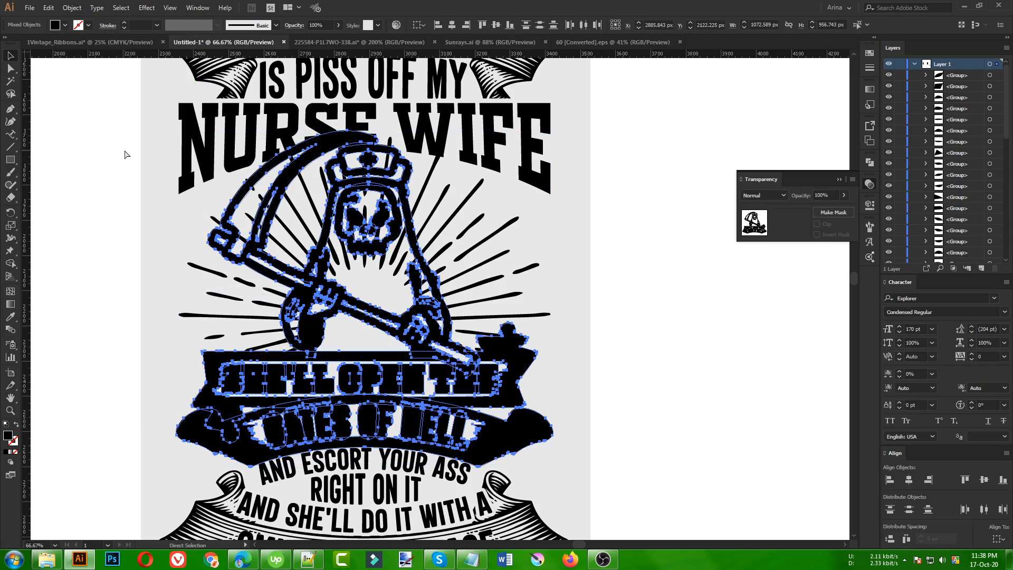
{"action": "key", "text": "ctrl+x"}
Step: Add an opacity mask with clipping turned off to the sunburst and paste the cut outline shapes in place inside it
{"action": "left_click", "coordinate": [479, 264]}
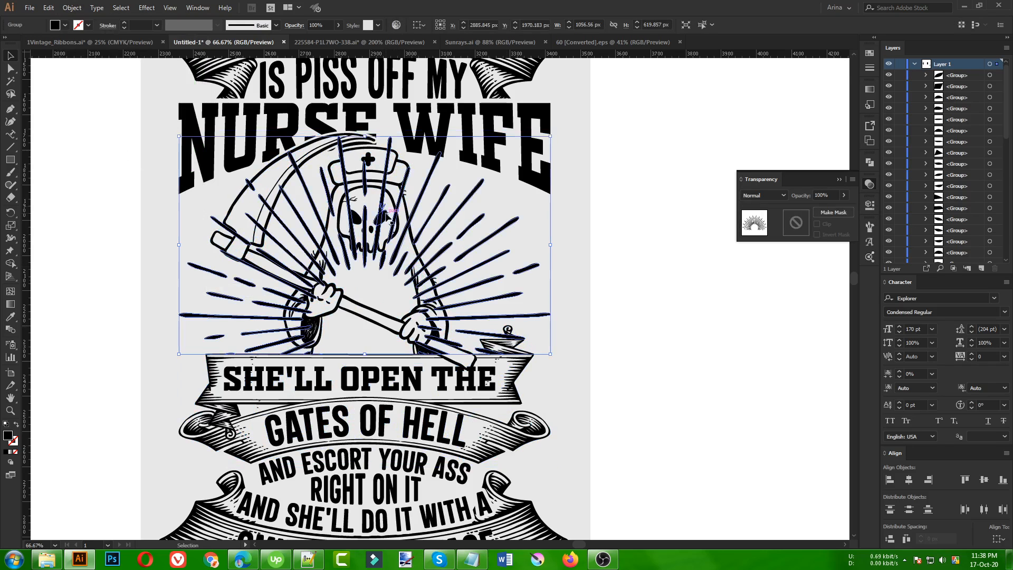
{"action": "left_click", "coordinate": [798, 224]}
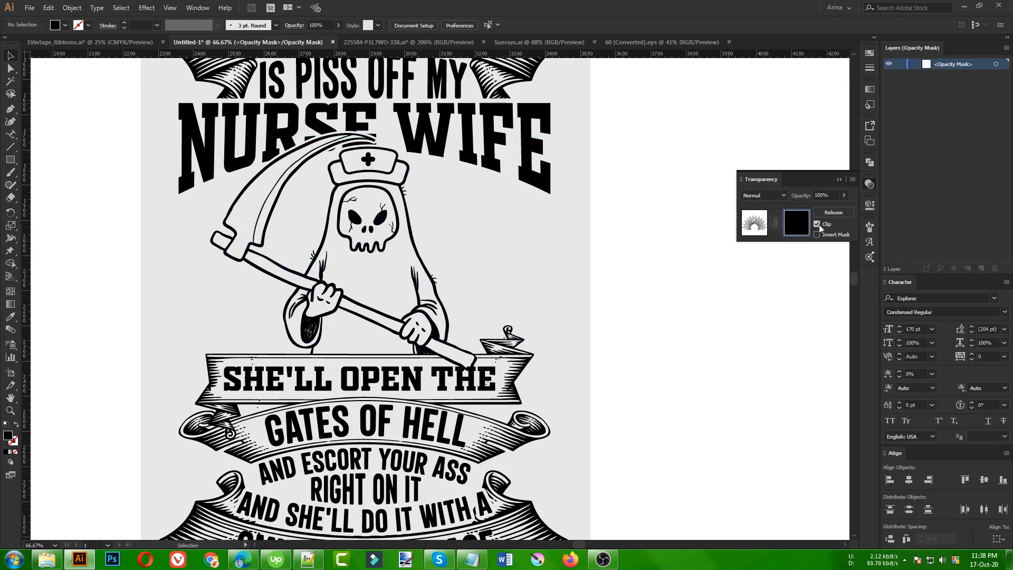
{"action": "left_click", "coordinate": [817, 223]}
{"action": "key", "text": "ctrl+f"}
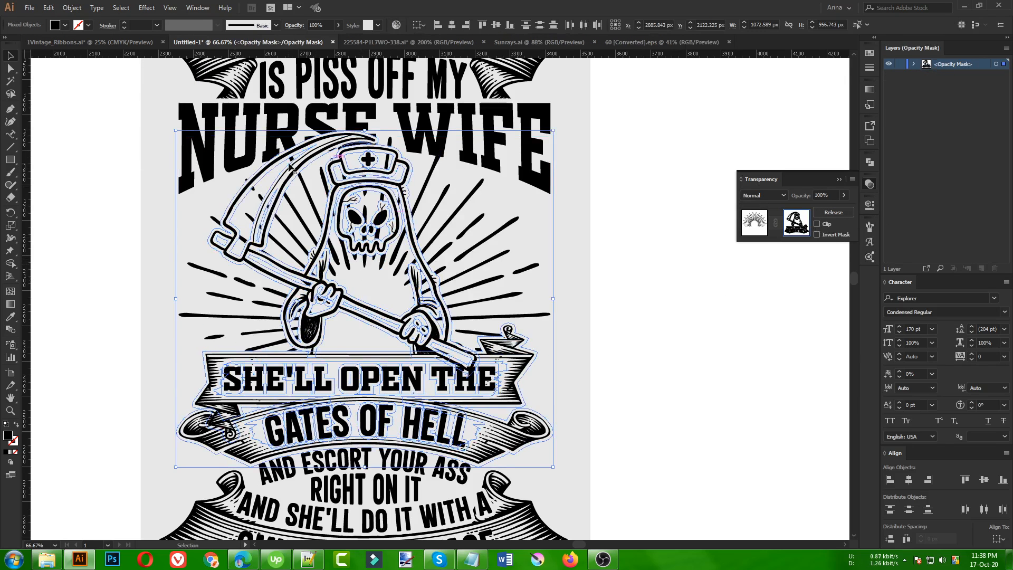
Step: Merge the pasted outline shapes inside the mask, try uniting them, and undo the unite
{"action": "left_click", "coordinate": [871, 164]}
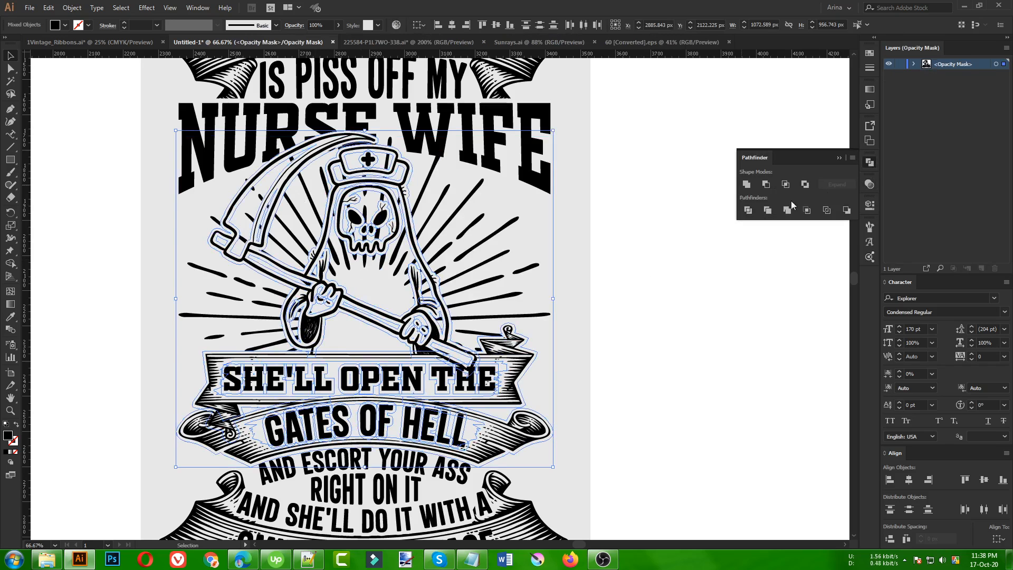
{"action": "left_click", "coordinate": [789, 211]}
{"action": "left_click", "coordinate": [748, 184]}
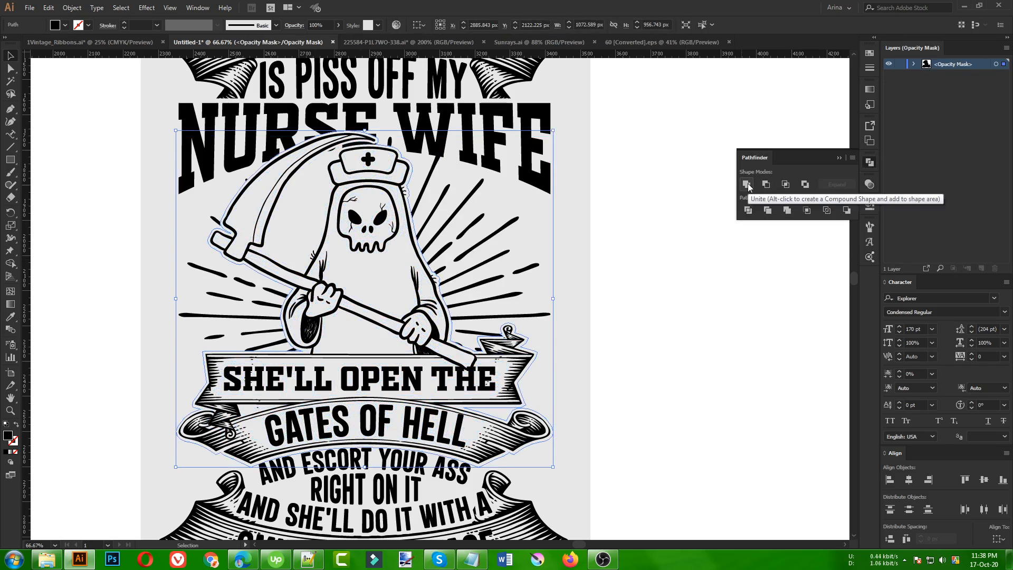
{"action": "key", "text": "ctrl+z"}
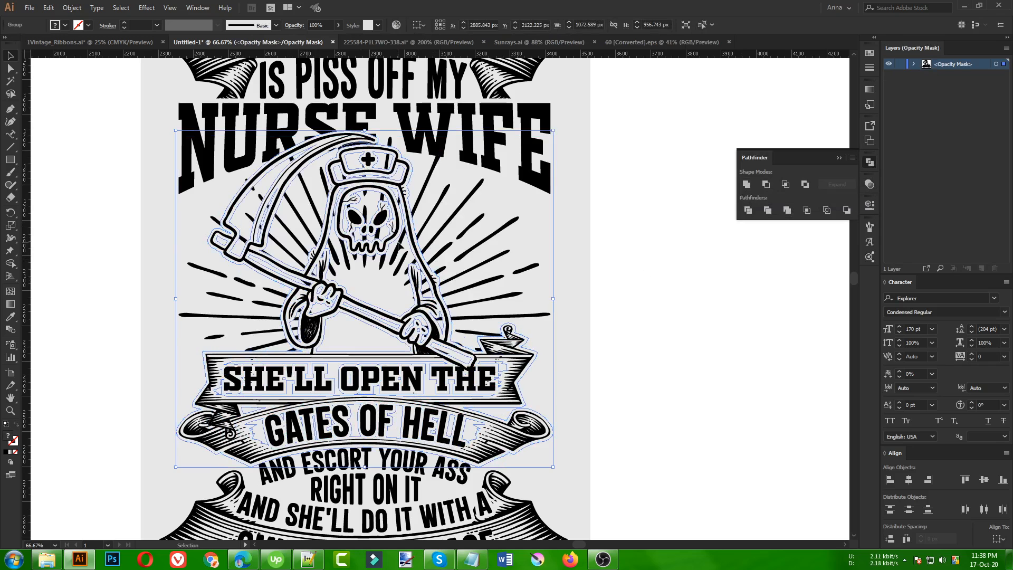
Step: Use Shape Builder to join the mask's hollow areas into a solid silhouette across the reaper, scythe and "SHE'LL OPEN THE" ribbon
{"action": "scroll", "coordinate": [288, 228], "scroll_direction": "up", "scroll_amount": 1}
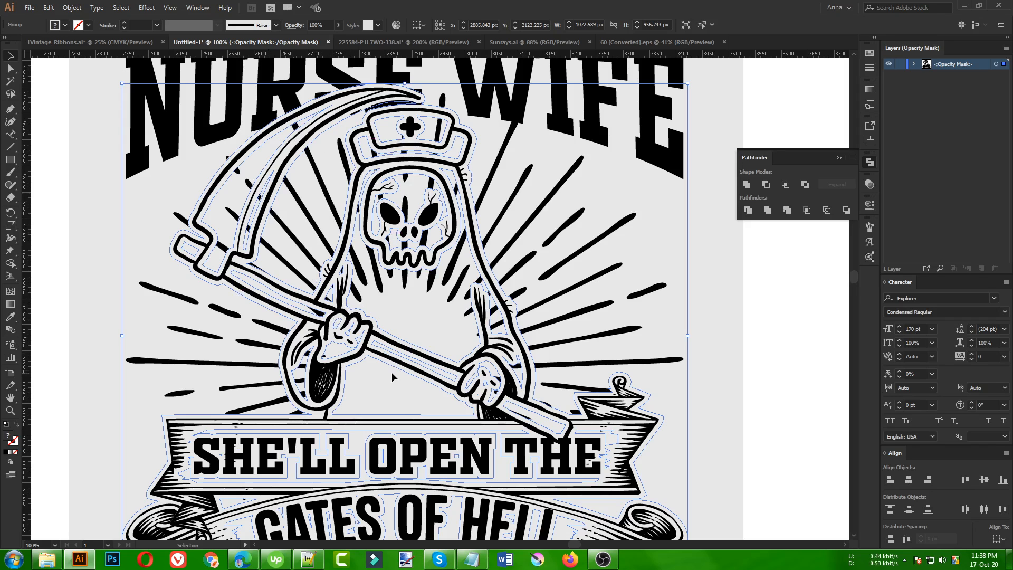
{"action": "key", "text": "shift+m"}
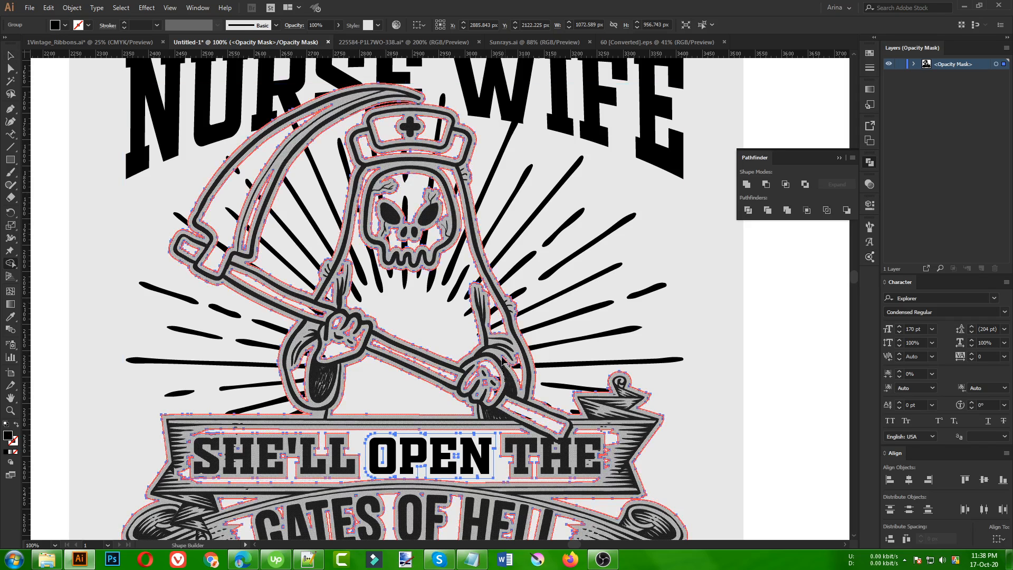
{"action": "mouse_move", "coordinate": [515, 369]}
{"action": "left_mouse_down"}
{"action": "mouse_move", "coordinate": [490, 380]}
{"action": "mouse_move", "coordinate": [539, 416]}
{"action": "mouse_move", "coordinate": [528, 456]}
{"action": "mouse_move", "coordinate": [409, 457]}
{"action": "mouse_move", "coordinate": [349, 440]}
{"action": "mouse_move", "coordinate": [309, 379]}
{"action": "mouse_move", "coordinate": [338, 335]}
{"action": "mouse_move", "coordinate": [334, 293]}
{"action": "mouse_move", "coordinate": [428, 378]}
{"action": "mouse_move", "coordinate": [404, 333]}
{"action": "mouse_move", "coordinate": [396, 207]}
{"action": "mouse_move", "coordinate": [454, 151]}
{"action": "mouse_move", "coordinate": [388, 132]}
{"action": "mouse_move", "coordinate": [372, 179]}
{"action": "left_mouse_up"}
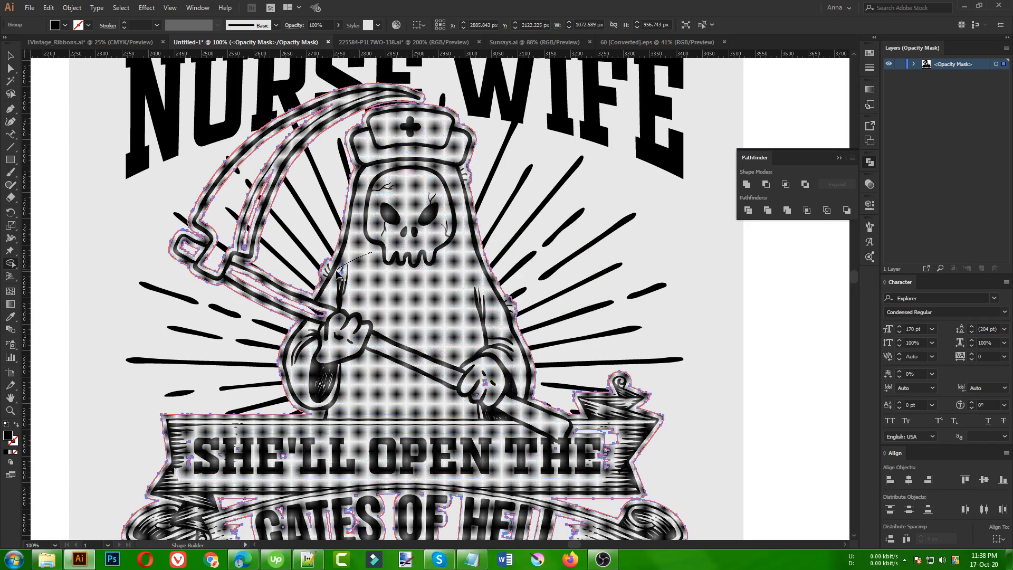
{"action": "left_click_drag", "start_coordinate": [326, 320], "coordinate": [193, 251]}
{"action": "left_click_drag", "start_coordinate": [248, 231], "coordinate": [255, 235]}
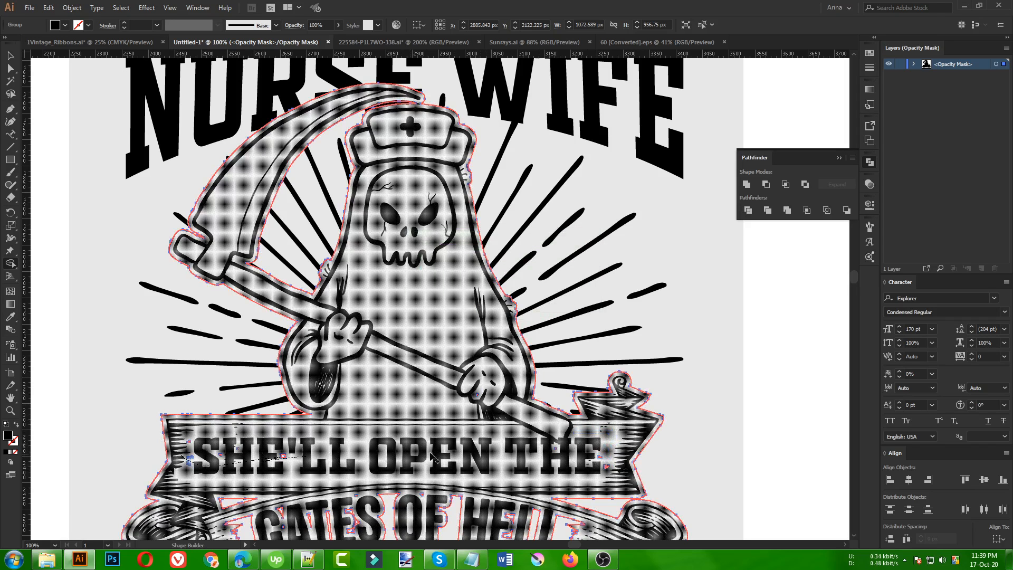
{"action": "key", "text": "v"}
Step: Deselect the mask silhouette and leave opacity mask editing to return to the poster artwork
{"action": "scroll", "coordinate": [275, 334], "scroll_direction": "down", "scroll_amount": 1}
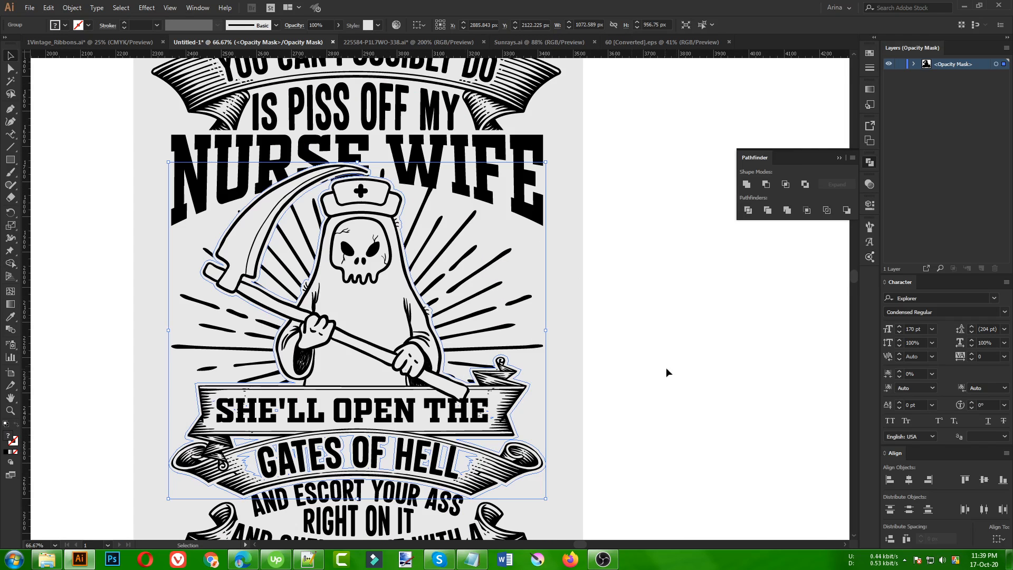
{"action": "left_click", "coordinate": [677, 366]}
{"action": "left_click", "coordinate": [869, 184]}
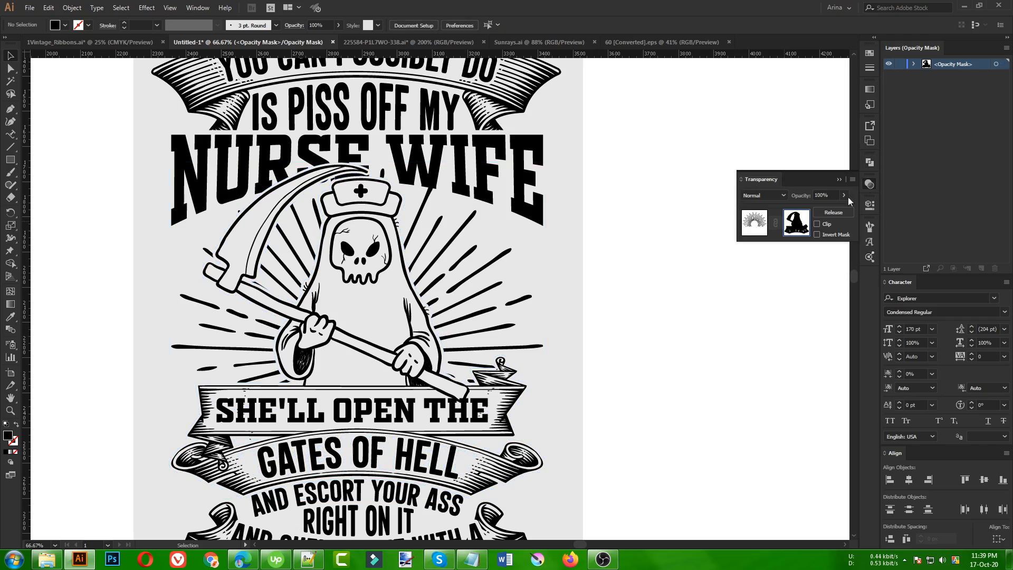
{"action": "left_click", "coordinate": [754, 223]}
{"action": "left_click", "coordinate": [662, 331]}
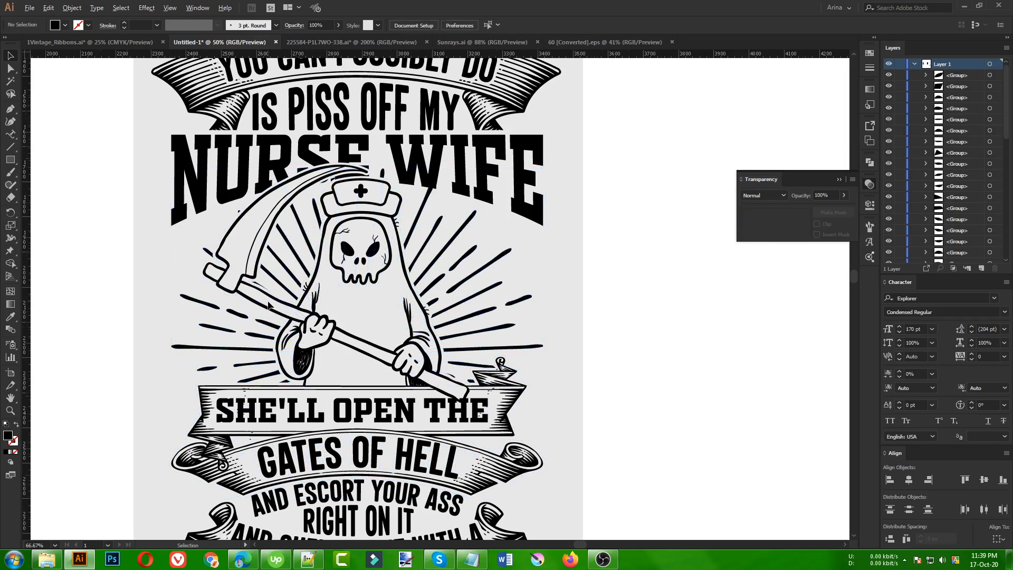
Step: Examine the masked sunburst around the reaper, scythe and NURSE WIFE lettering, as well as the whole poster layout
{"action": "key", "text": "ctrl+minus"}
{"action": "scroll", "coordinate": [575, 361], "scroll_direction": "up", "scroll_amount": 1}
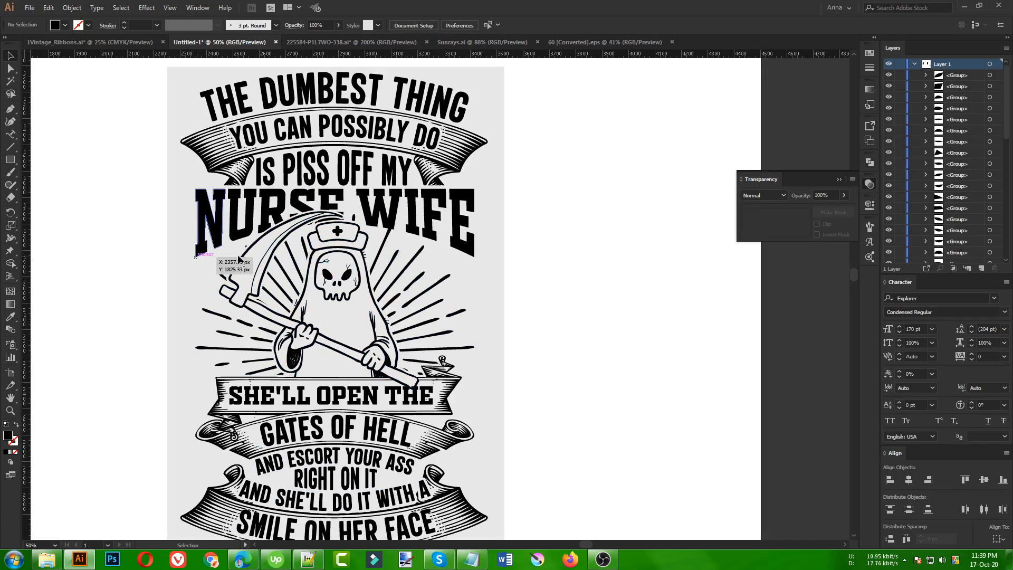
{"action": "scroll", "coordinate": [363, 330], "scroll_direction": "up", "scroll_amount": 1}
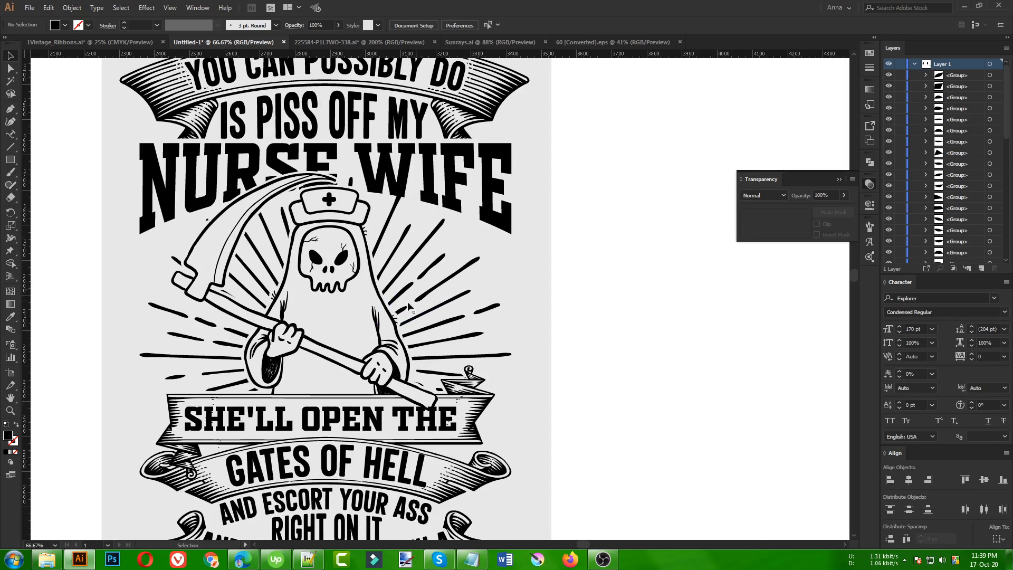
{"action": "scroll", "coordinate": [271, 159], "scroll_direction": "up", "scroll_amount": 2}
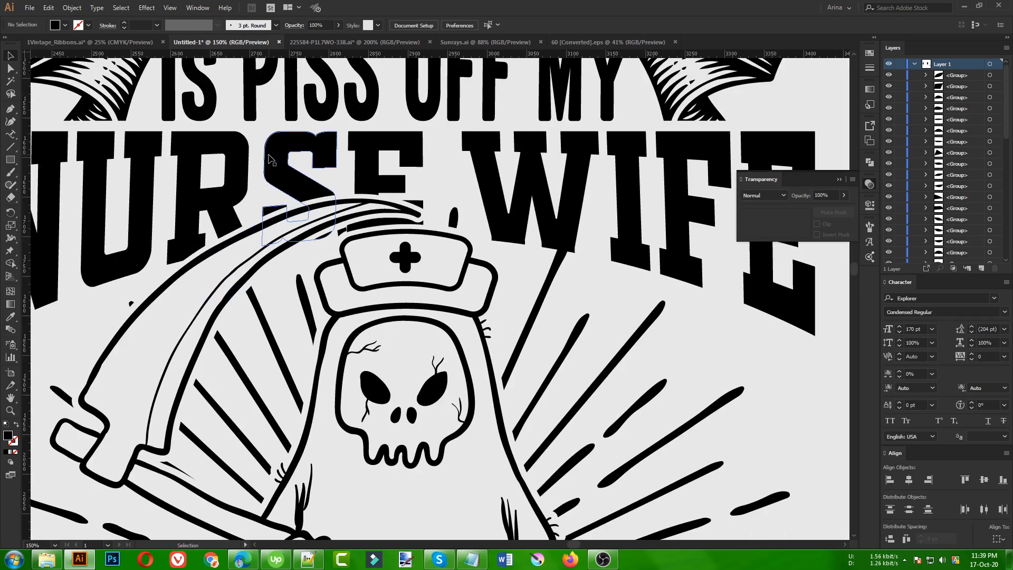
{"action": "scroll", "coordinate": [287, 227], "scroll_direction": "down", "scroll_amount": 1}
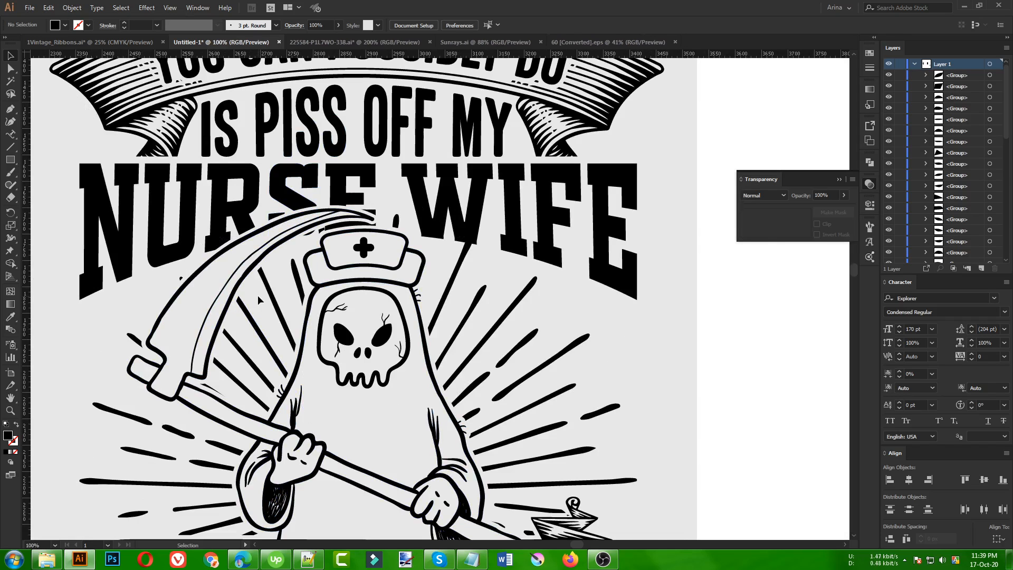
{"action": "scroll", "coordinate": [258, 295], "scroll_direction": "up", "scroll_amount": 1}
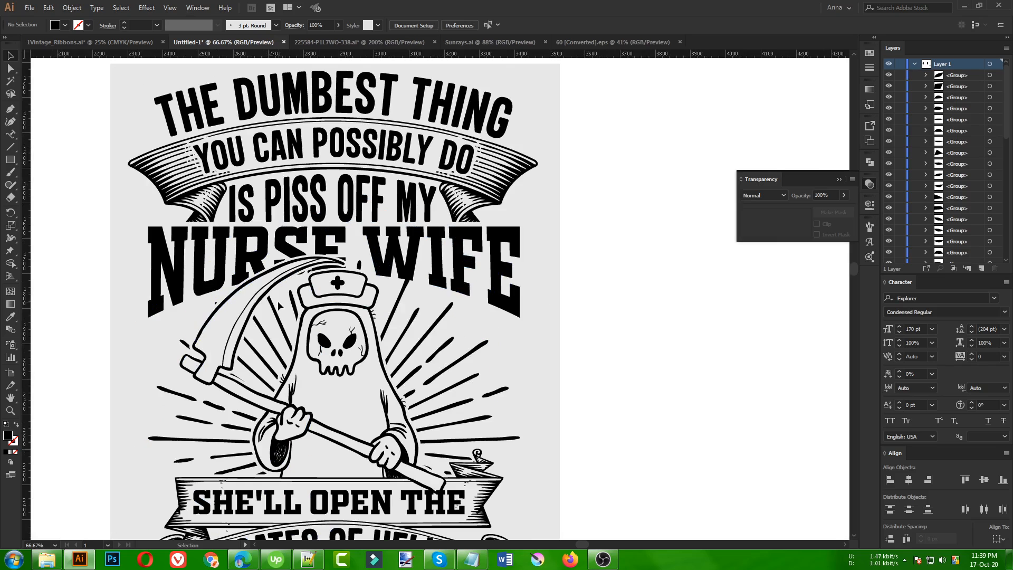
{"action": "scroll", "coordinate": [161, 235], "scroll_direction": "down", "scroll_amount": 1}
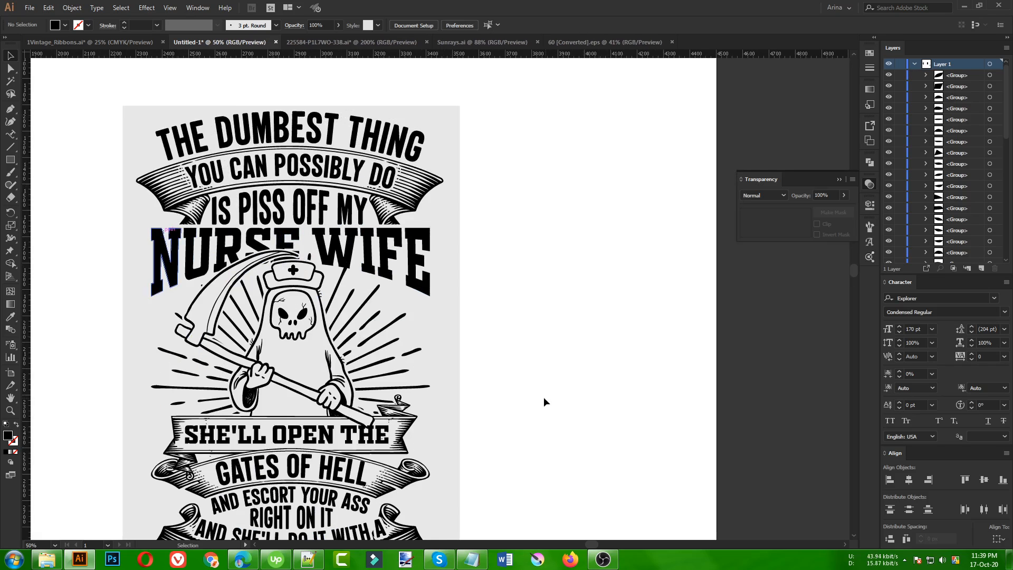
{"action": "scroll", "coordinate": [282, 258], "scroll_direction": "down", "scroll_amount": 1}
{"action": "scroll", "coordinate": [285, 263], "scroll_direction": "down", "scroll_amount": 1}
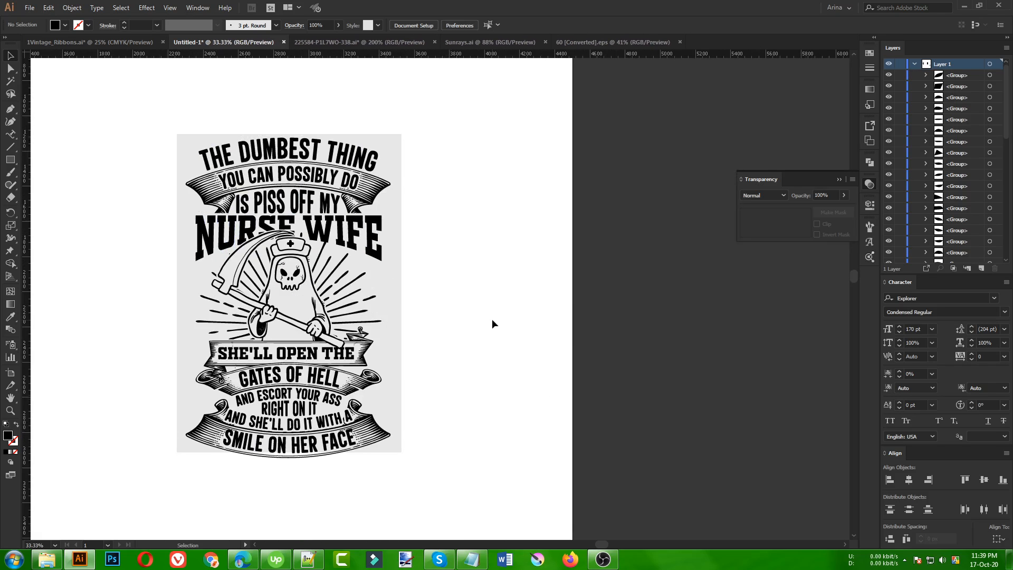
Step: Fill the NURSE WIFE lettering with white
{"action": "left_click", "coordinate": [870, 258]}
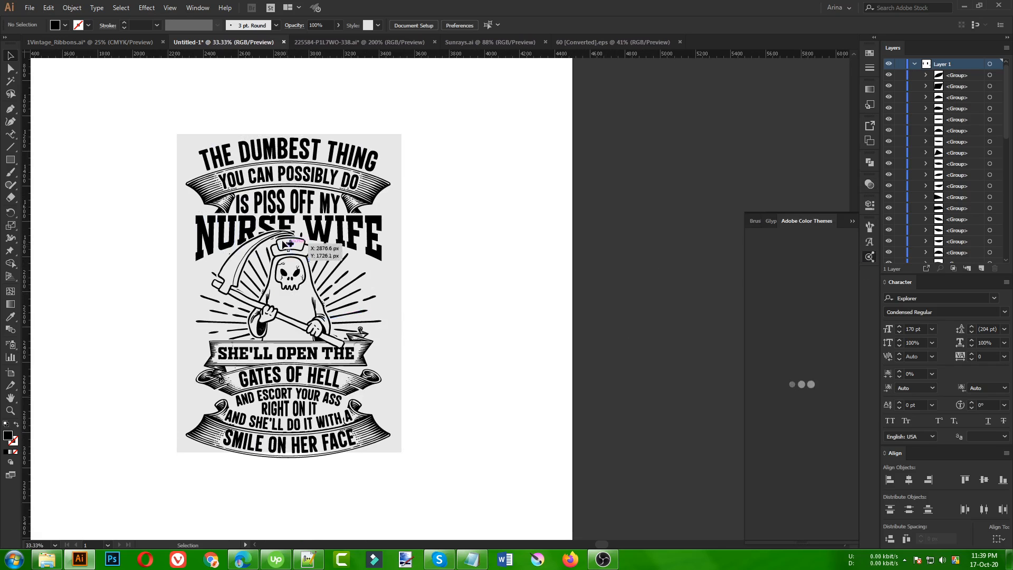
{"action": "scroll", "coordinate": [323, 218], "scroll_direction": "up", "scroll_amount": 1}
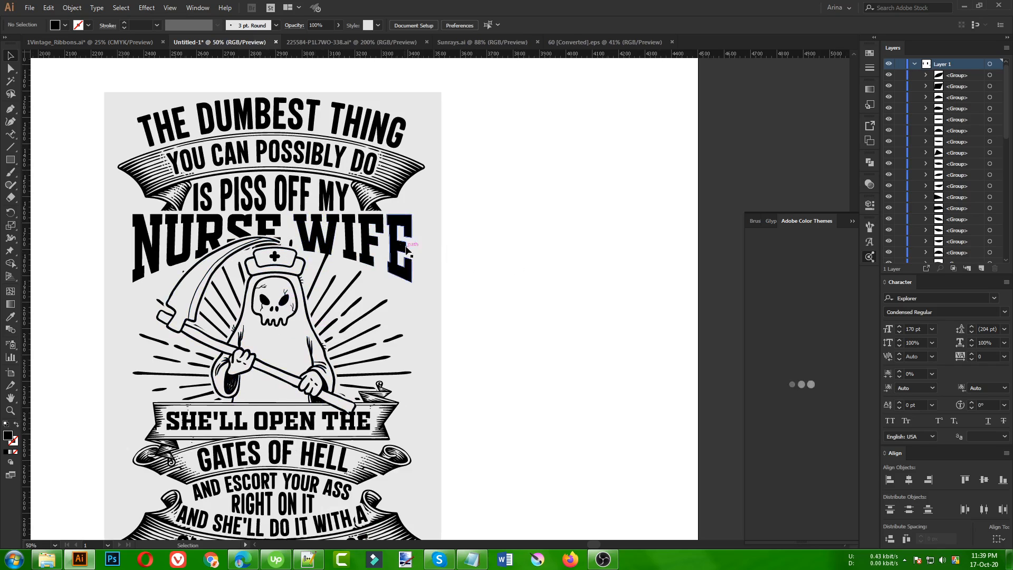
{"action": "left_click", "coordinate": [401, 248]}
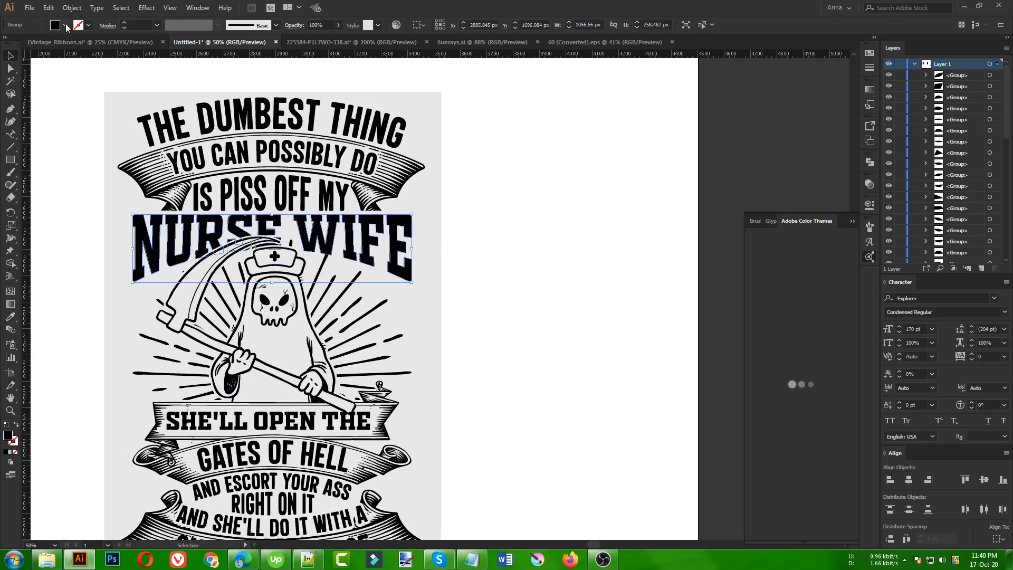
{"action": "left_click", "coordinate": [65, 25]}
{"action": "left_click", "coordinate": [22, 44]}
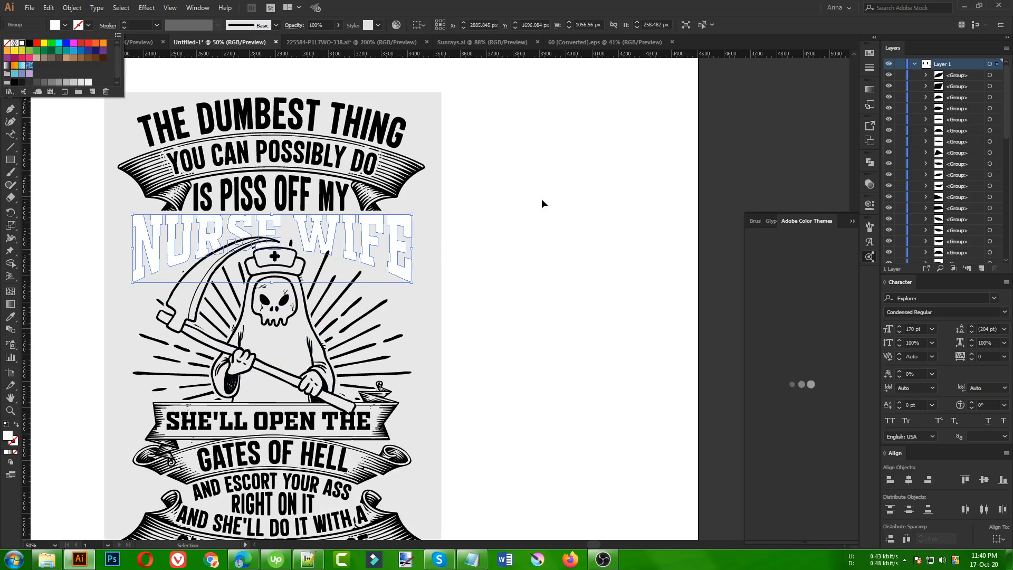
Step: Try to add a black rectangle about 1323 by 491 px over the upper ribbon inside its isolated compound path
{"action": "left_click", "coordinate": [407, 181]}
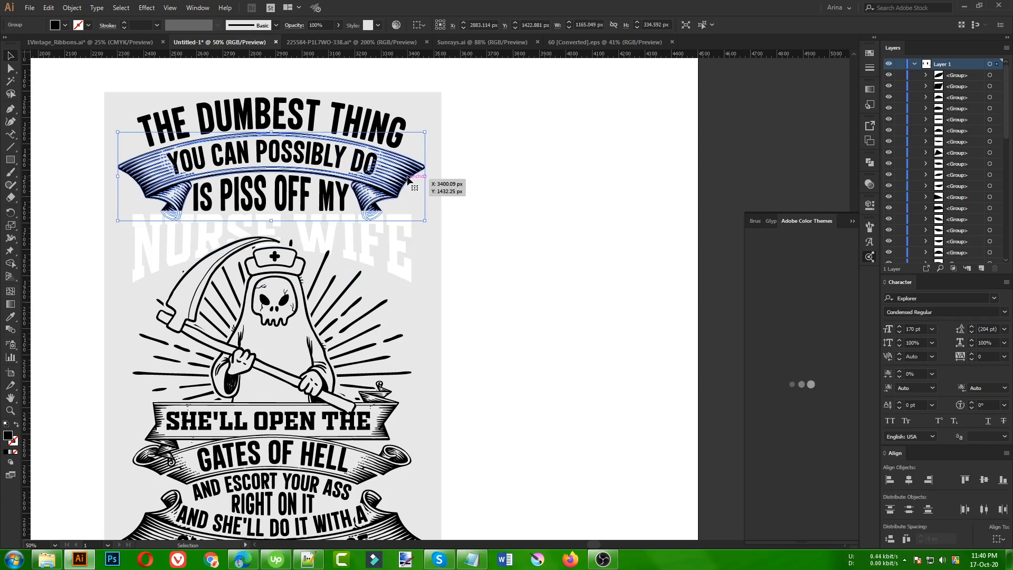
{"action": "double_click", "coordinate": [409, 180]}
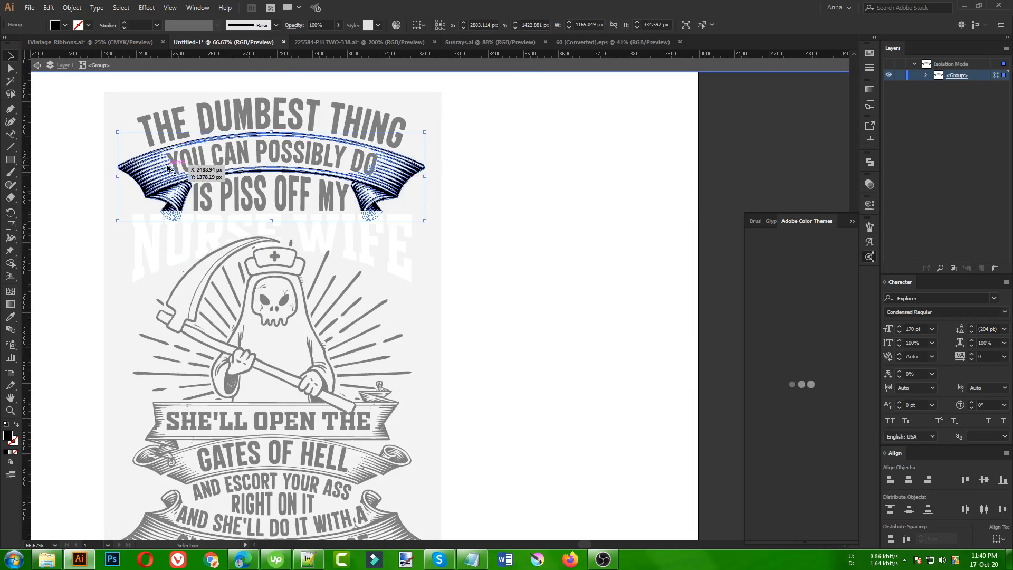
{"action": "key", "text": "ctrl+="}
{"action": "double_click", "coordinate": [245, 202]}
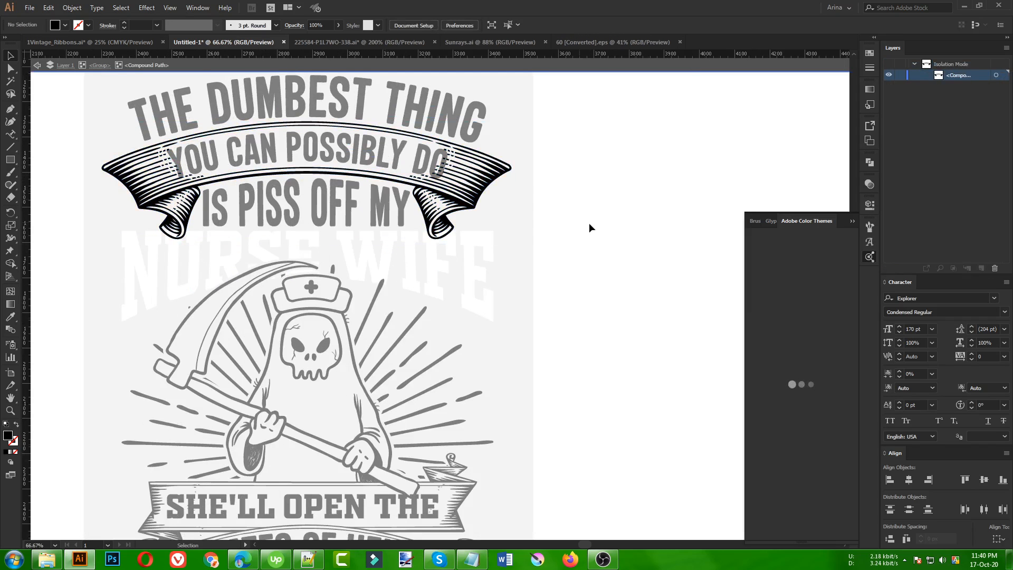
{"action": "left_click", "coordinate": [10, 158]}
{"action": "left_click_drag", "start_coordinate": [82, 100], "coordinate": [546, 273]}
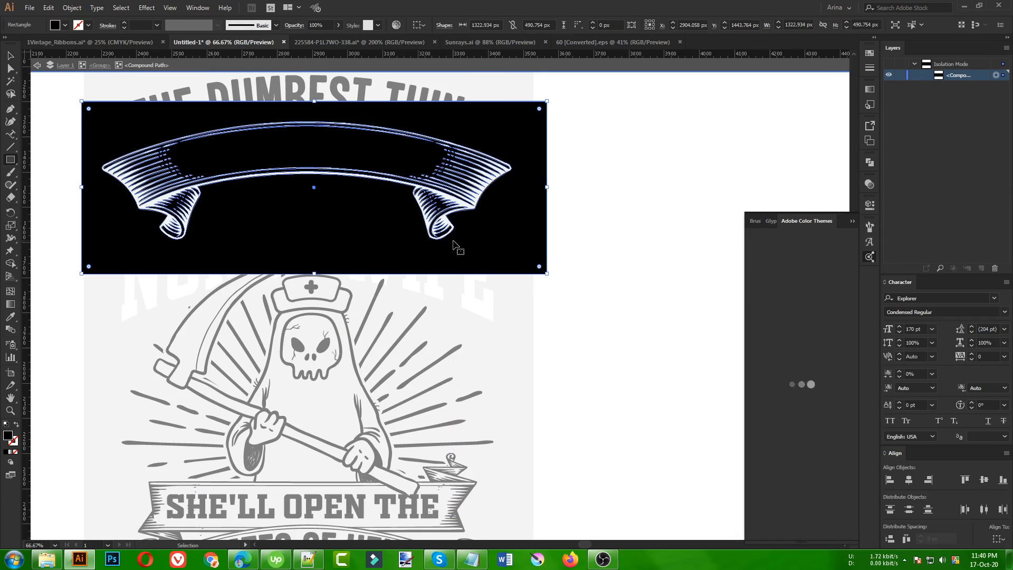
{"action": "key", "text": "ctrl+z"}
{"action": "key", "text": "v"}
{"action": "double_click", "coordinate": [517, 229]}
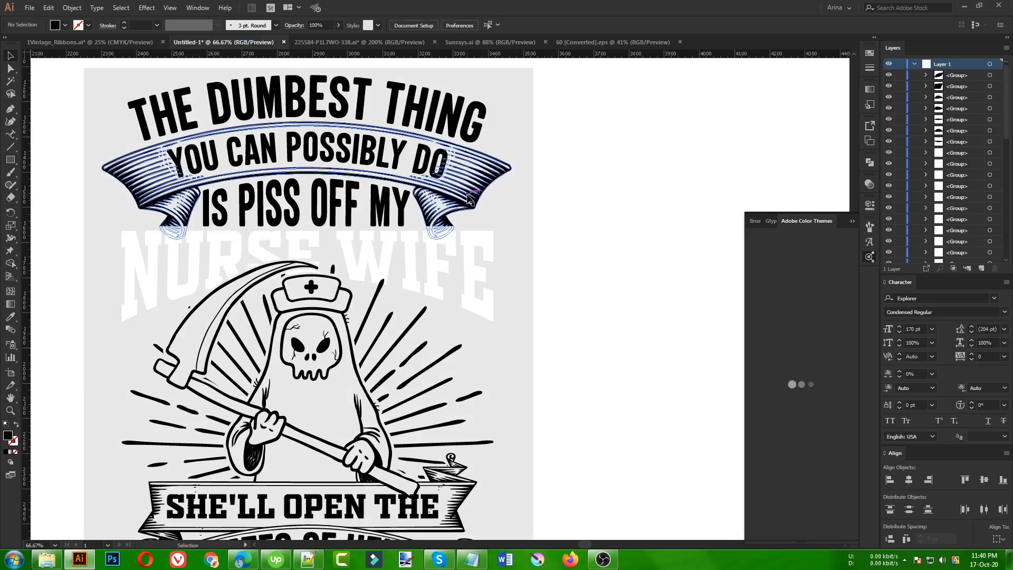
Step: Isolate the upper ribbon group and draw a rectangle about 1258 by 531 px over it, filled with red
{"action": "double_click", "coordinate": [469, 198]}
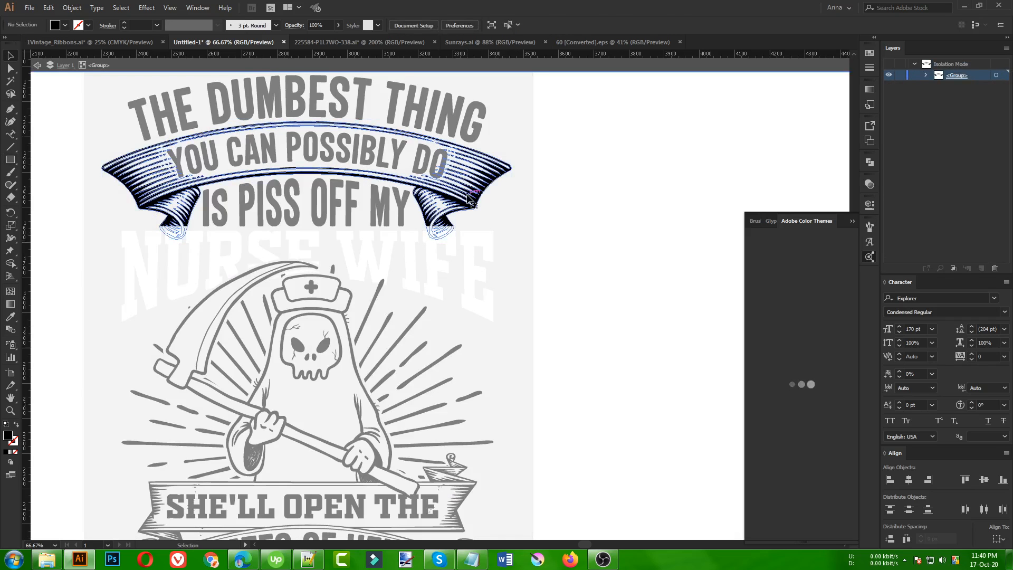
{"action": "left_click", "coordinate": [469, 196]}
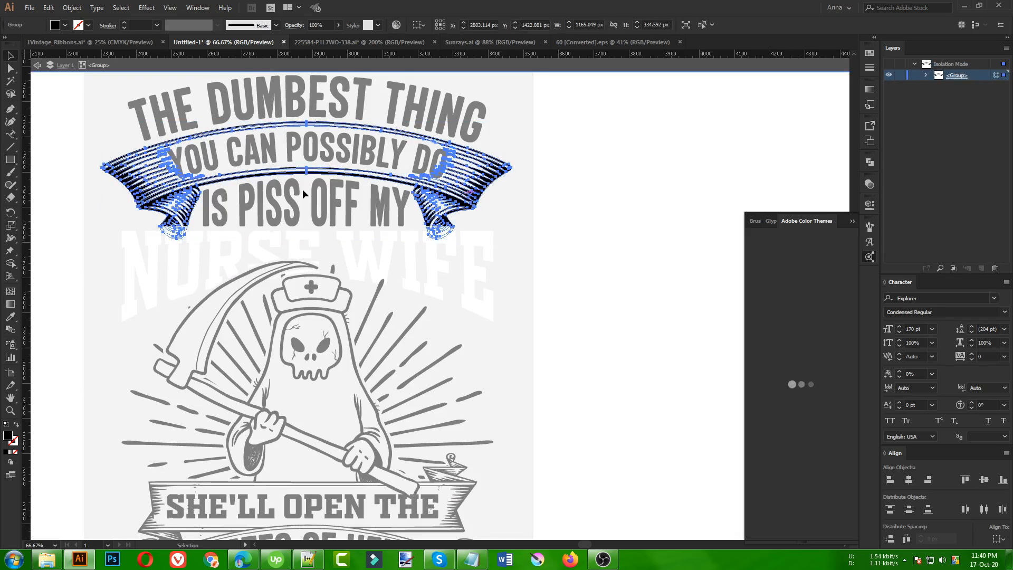
{"action": "key", "text": "m"}
{"action": "left_click_drag", "start_coordinate": [86, 100], "coordinate": [529, 287]}
{"action": "key", "text": "v"}
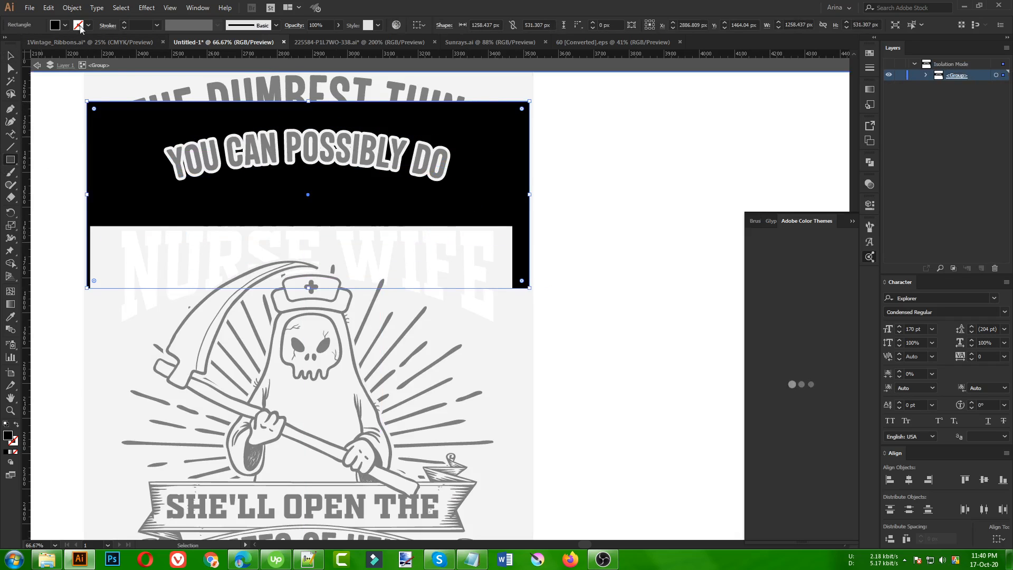
{"action": "left_click", "coordinate": [60, 27]}
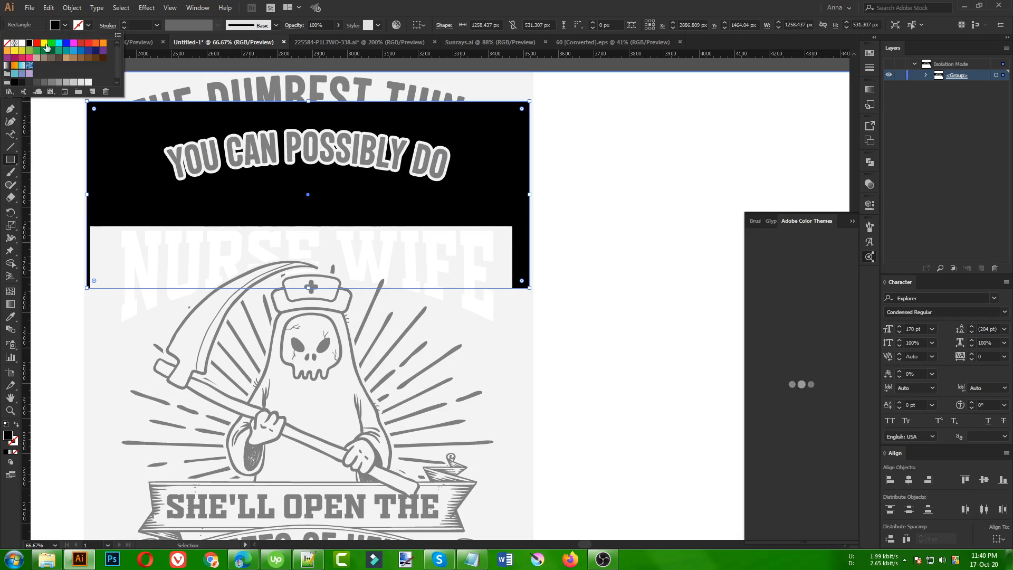
{"action": "left_click", "coordinate": [81, 42]}
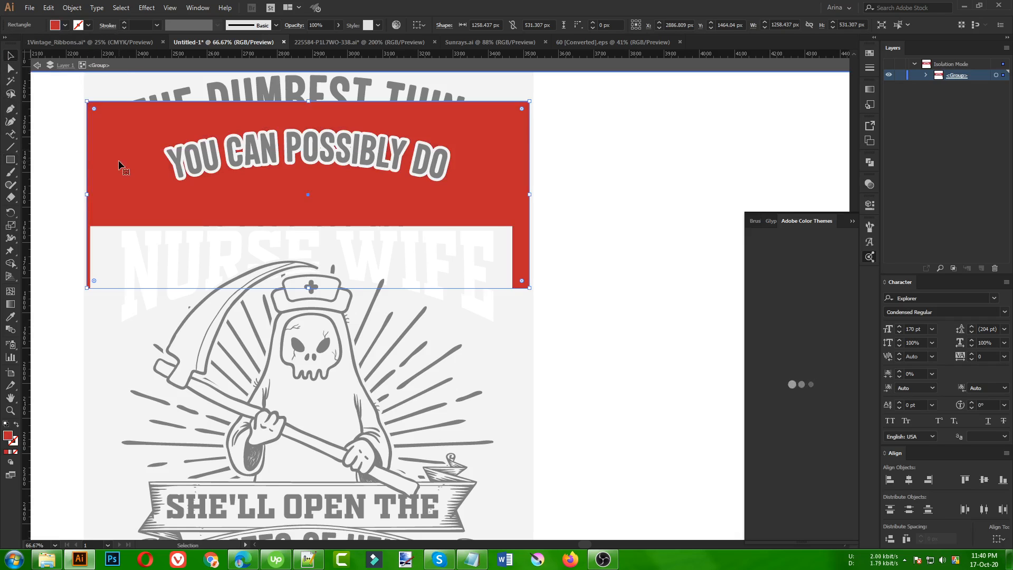
Step: Place the red rectangle behind the upper ribbon's line art
{"action": "key", "text": "Delete"}
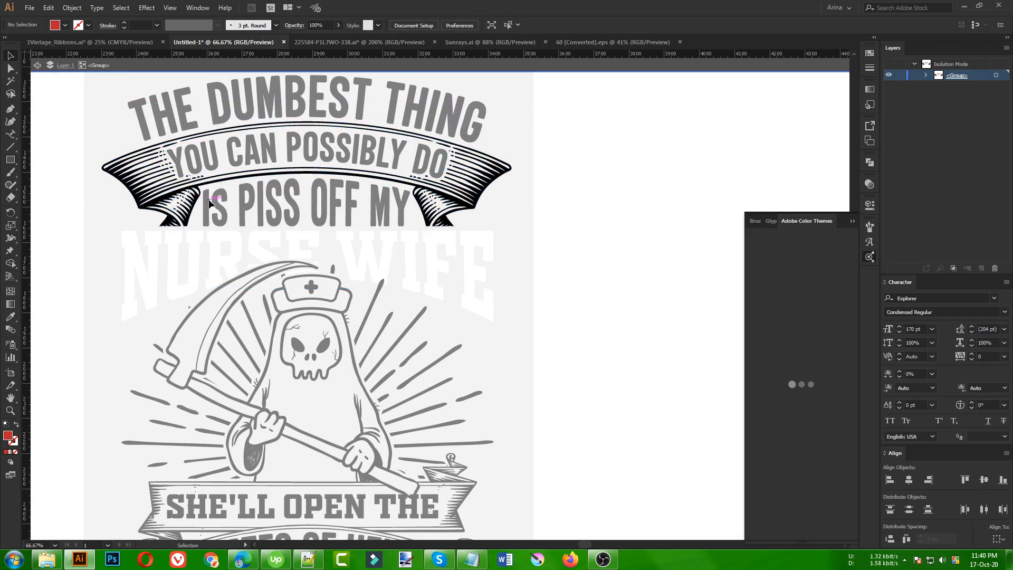
{"action": "left_click", "coordinate": [162, 195]}
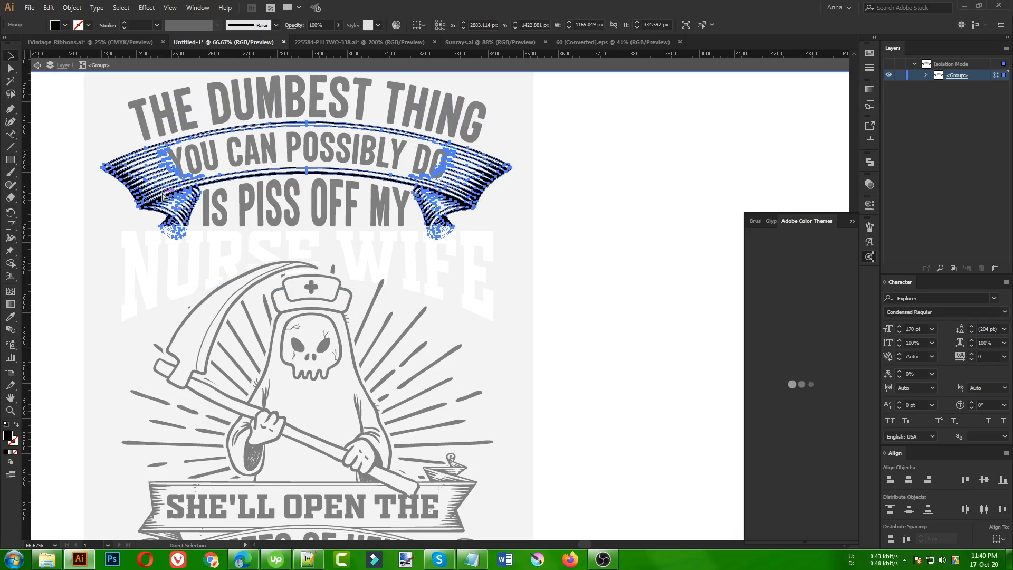
{"action": "key", "text": "ctrl+z"}
Step: Remove the red area outside the upper ribbon's outline with Shape Builder and leave isolation mode
{"action": "left_click", "coordinate": [162, 195], "text": "shift"}
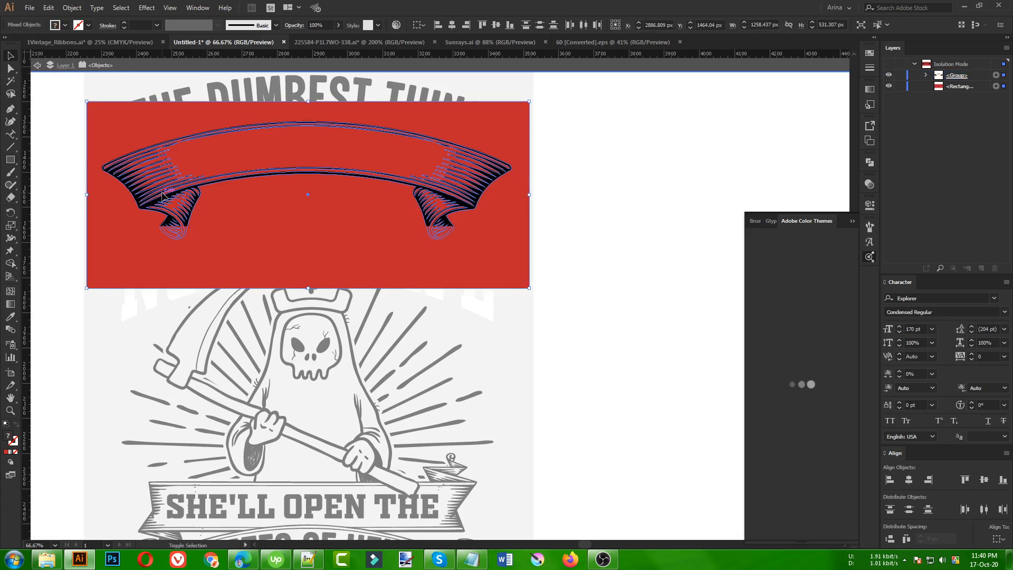
{"action": "key", "text": "shift+m"}
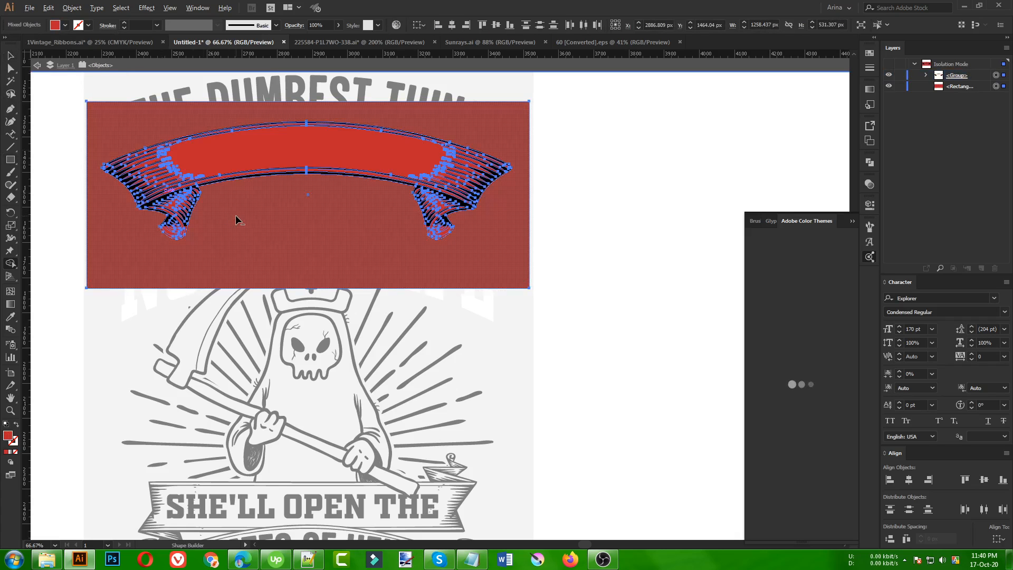
{"action": "left_click", "coordinate": [301, 198], "text": "alt"}
{"action": "key", "text": "v"}
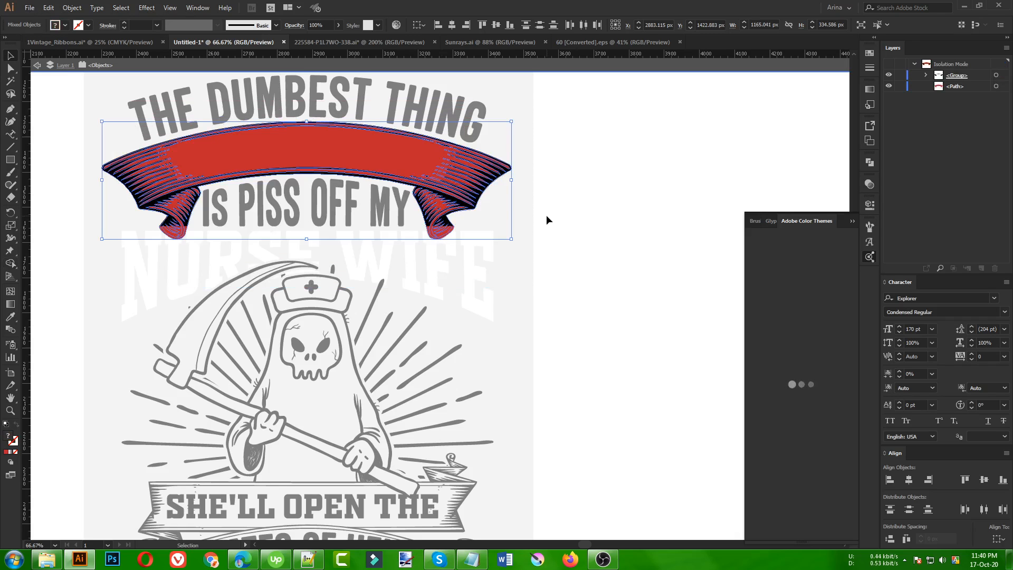
{"action": "double_click", "coordinate": [547, 217]}
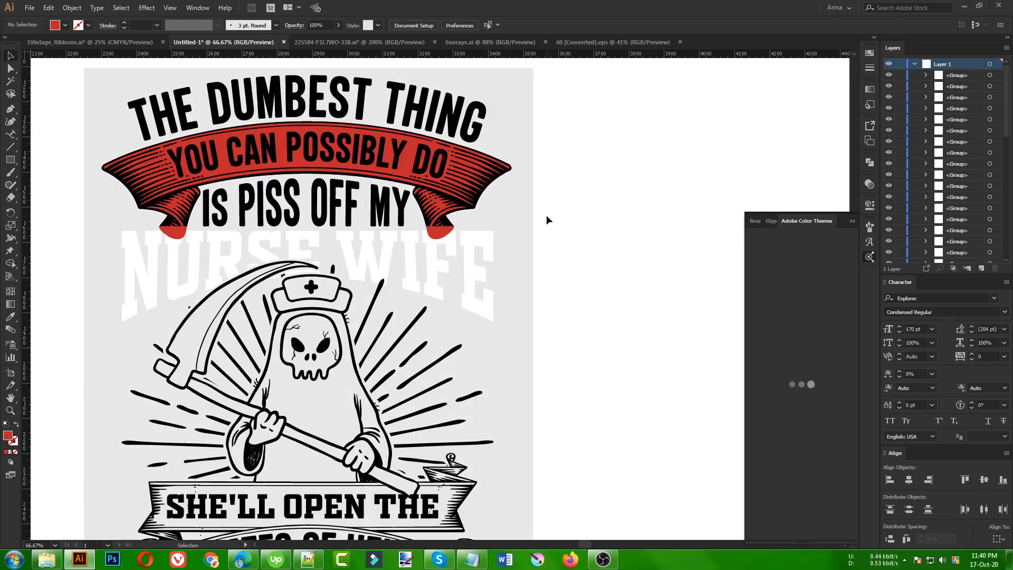
Step: Fill the YOU CAN POSSIBLY DO lettering with the white sampled from the NURSE WIFE lettering
{"action": "left_click", "coordinate": [348, 156]}
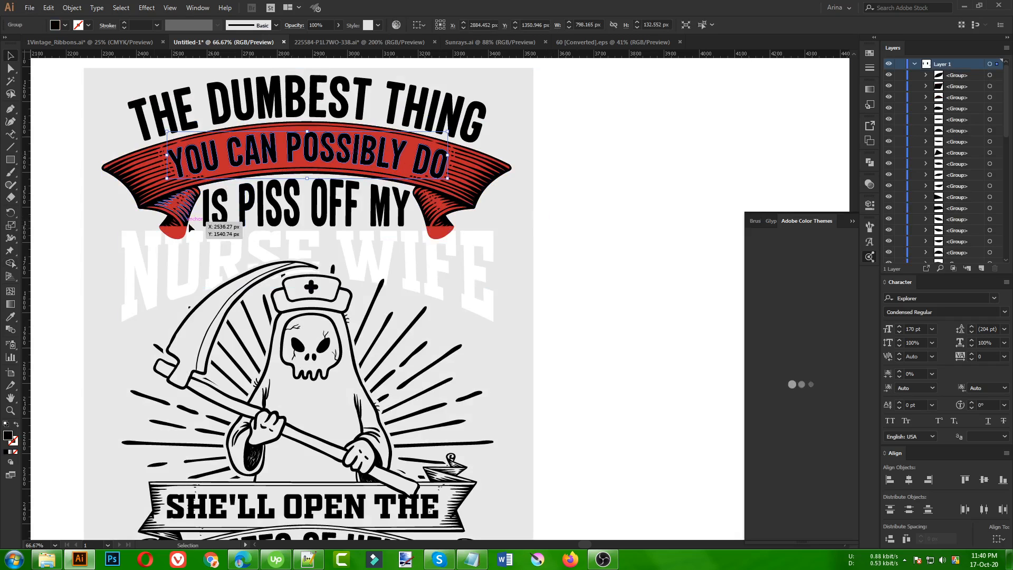
{"action": "key", "text": "i"}
{"action": "left_click", "coordinate": [175, 267]}
{"action": "key", "text": "v"}
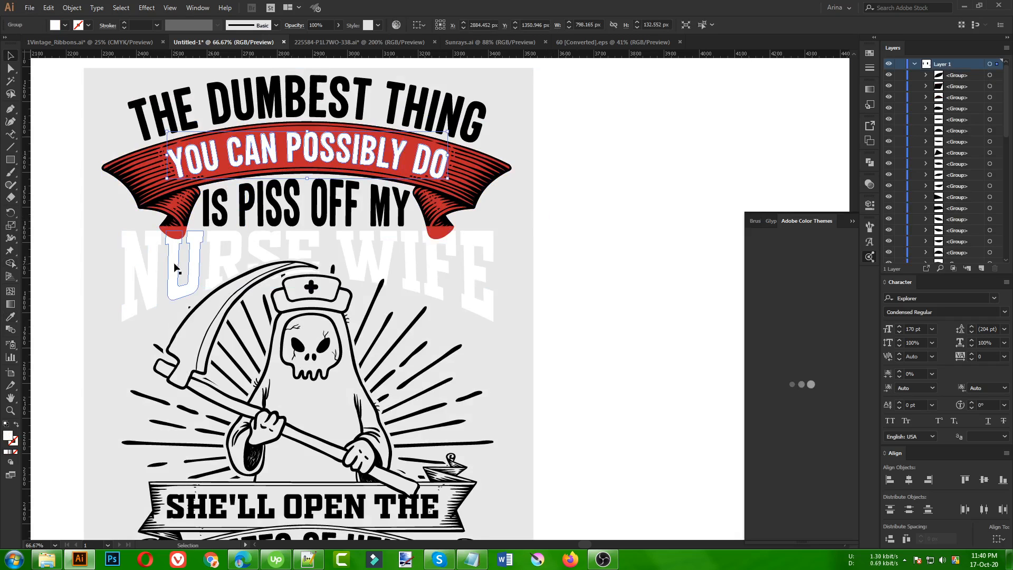
Step: Erase the upper ribbon's line art in a straight band where its tails overlap the NURSE WIFE lettering
{"action": "left_click", "coordinate": [451, 228]}
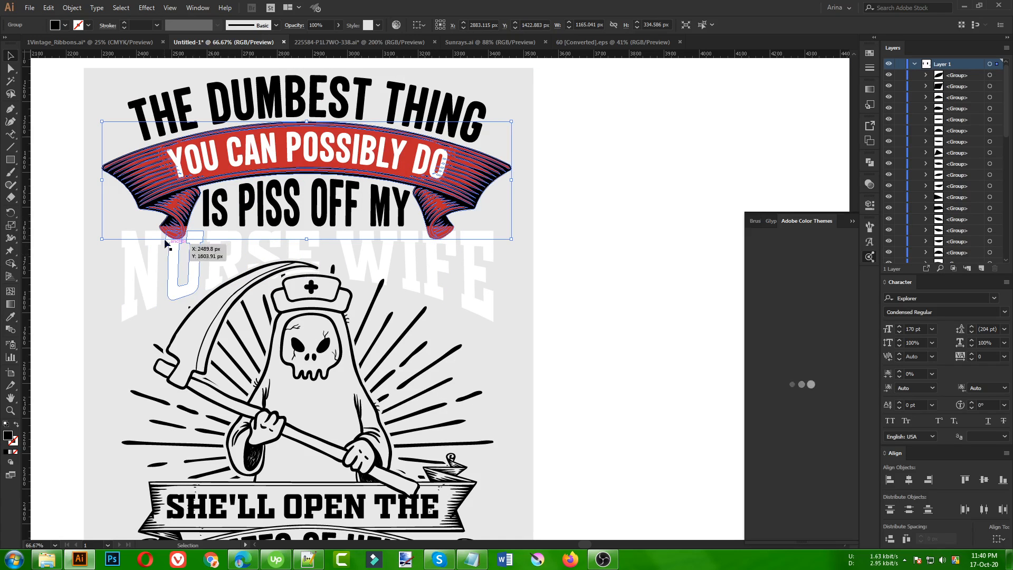
{"action": "left_click", "coordinate": [127, 221]}
{"action": "scroll", "coordinate": [170, 248], "scroll_direction": "up", "scroll_amount": 2}
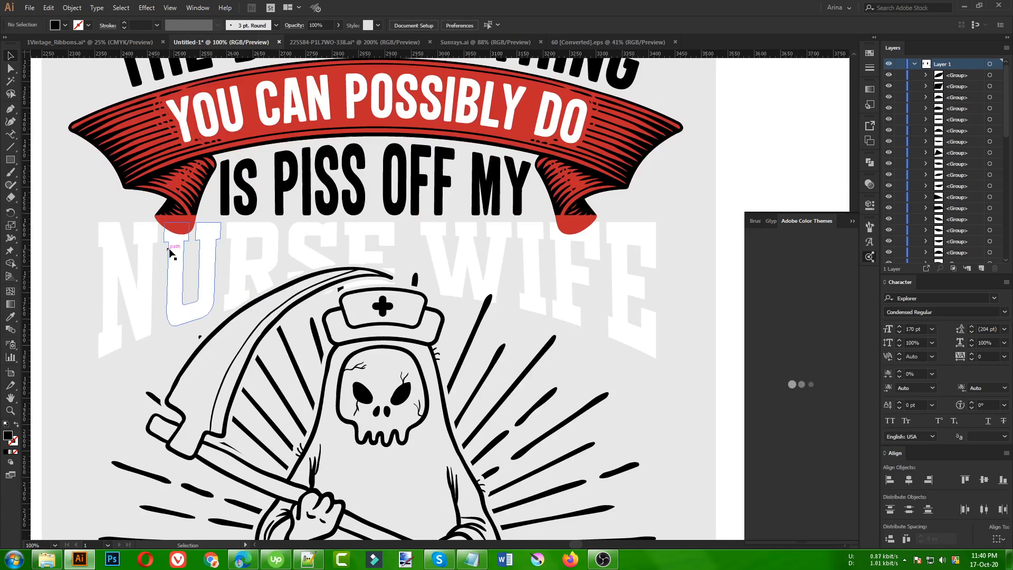
{"action": "scroll", "coordinate": [182, 230], "scroll_direction": "up", "scroll_amount": 2}
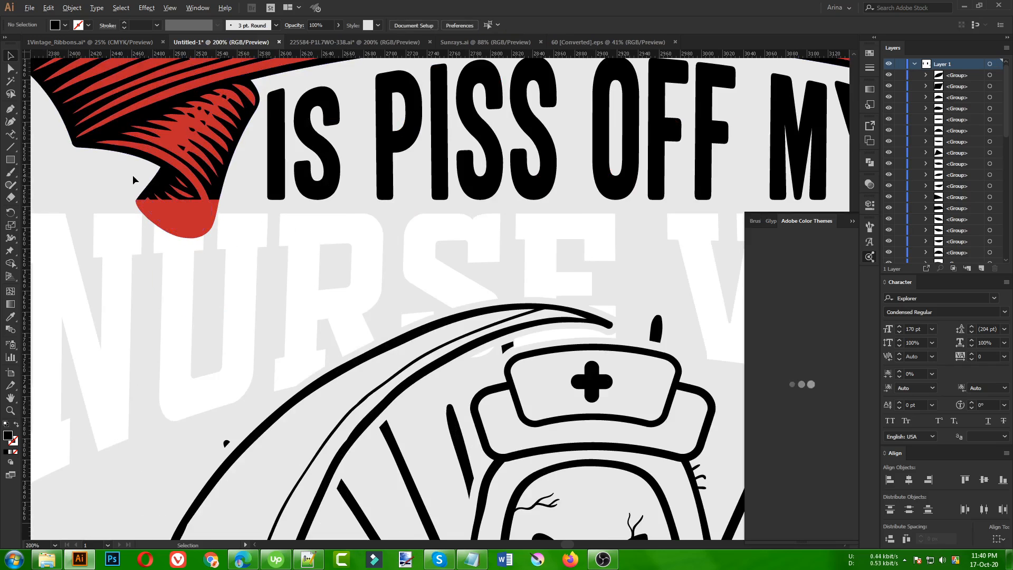
{"action": "scroll", "coordinate": [170, 181], "scroll_direction": "down", "scroll_amount": 3}
{"action": "left_click", "coordinate": [169, 181]}
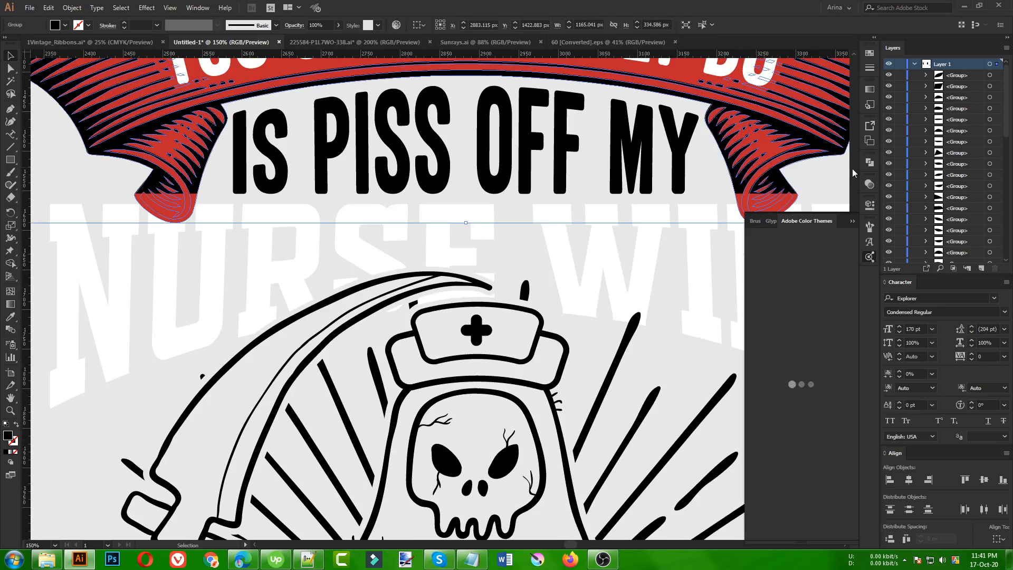
{"action": "scroll", "coordinate": [197, 233], "scroll_direction": "down", "scroll_amount": 1}
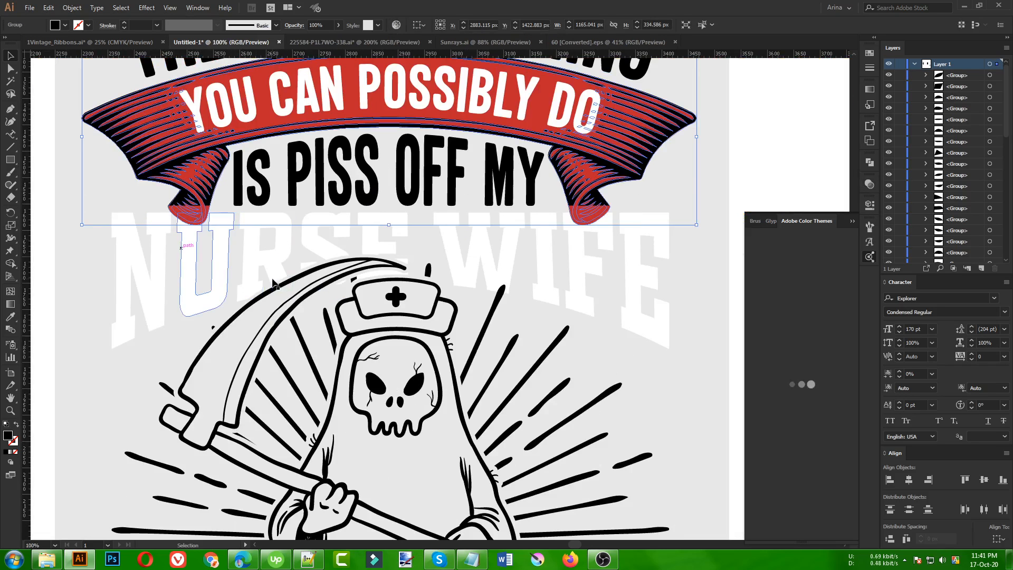
{"action": "key", "text": "shift+e"}
{"action": "mouse_move", "coordinate": [685, 291]}
{"action": "left_mouse_down"}
{"action": "mouse_move", "coordinate": [237, 245]}
{"action": "mouse_move", "coordinate": [68, 205]}
{"action": "left_mouse_up"}
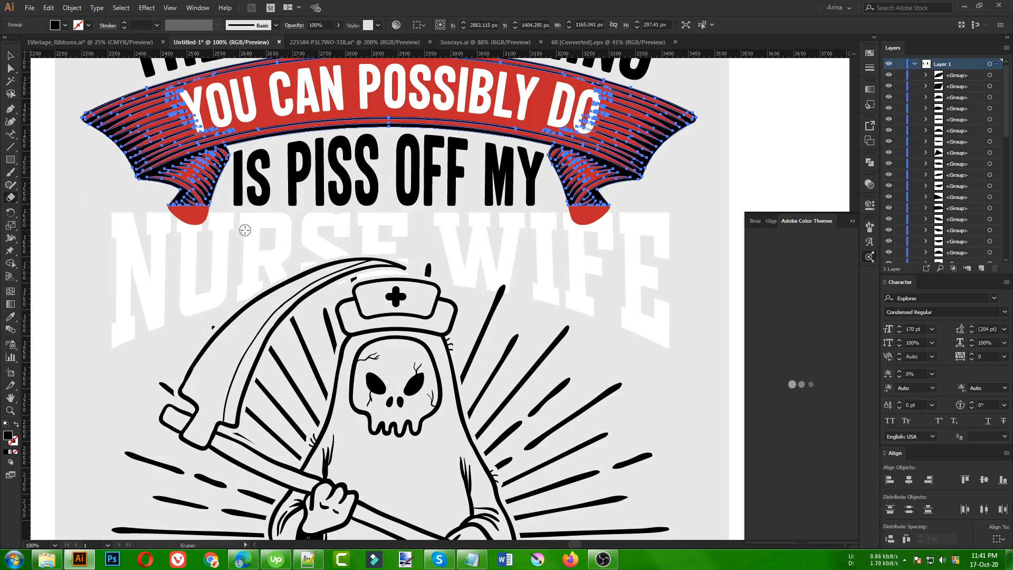
Step: Erase the ends of the red ribbon fill that extend below the trimmed line art, then deselect it
{"action": "key", "text": "v"}
{"action": "left_click", "coordinate": [191, 219]}
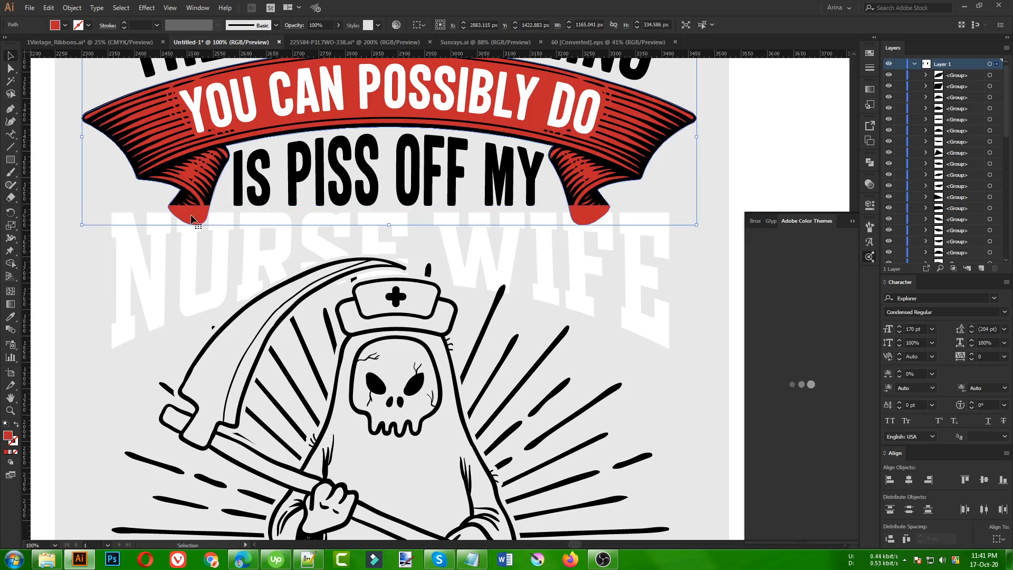
{"action": "key", "text": "shift+e"}
{"action": "mouse_move", "coordinate": [684, 265]}
{"action": "left_mouse_down"}
{"action": "mouse_move", "coordinate": [182, 239]}
{"action": "mouse_move", "coordinate": [79, 205]}
{"action": "left_mouse_up"}
{"action": "key", "text": "ctrl+minus"}
{"action": "key", "text": "v"}
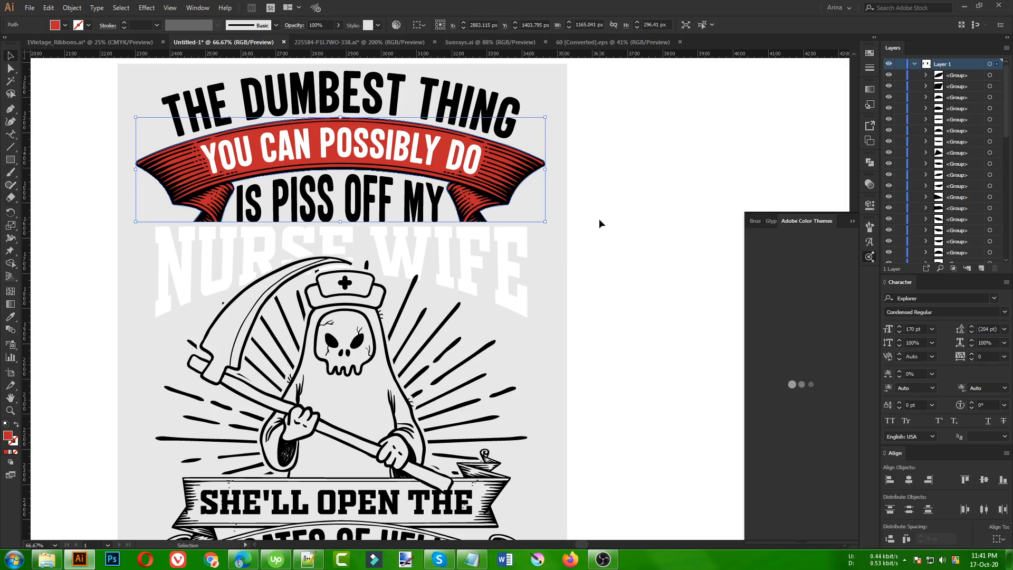
{"action": "left_click", "coordinate": [599, 220]}
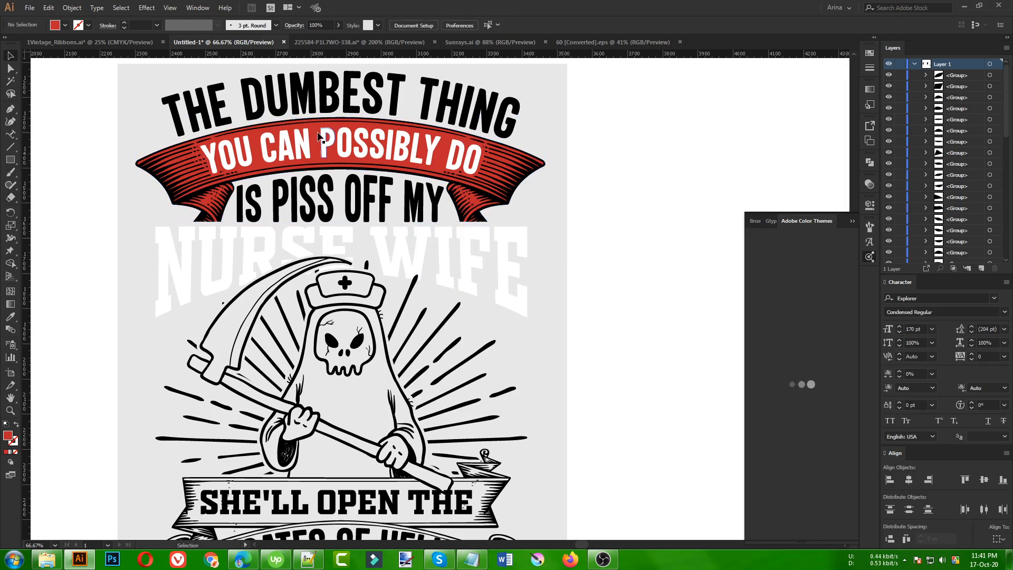
Step: Fill the THE DUMBEST THING lettering with the red sampled from the upper ribbon
{"action": "left_click", "coordinate": [299, 110]}
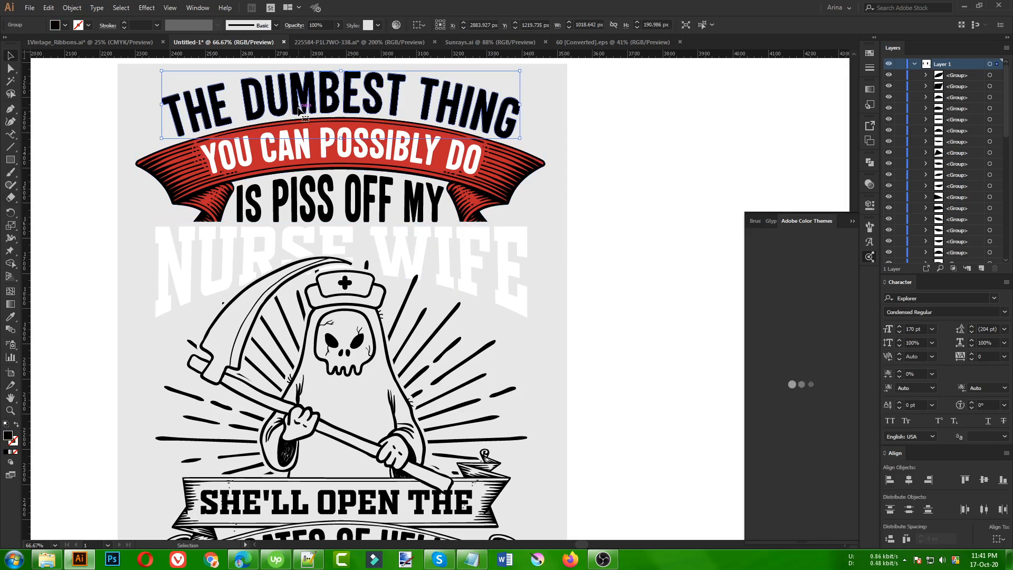
{"action": "key", "text": "i"}
{"action": "left_click", "coordinate": [443, 156]}
{"action": "key", "text": "v"}
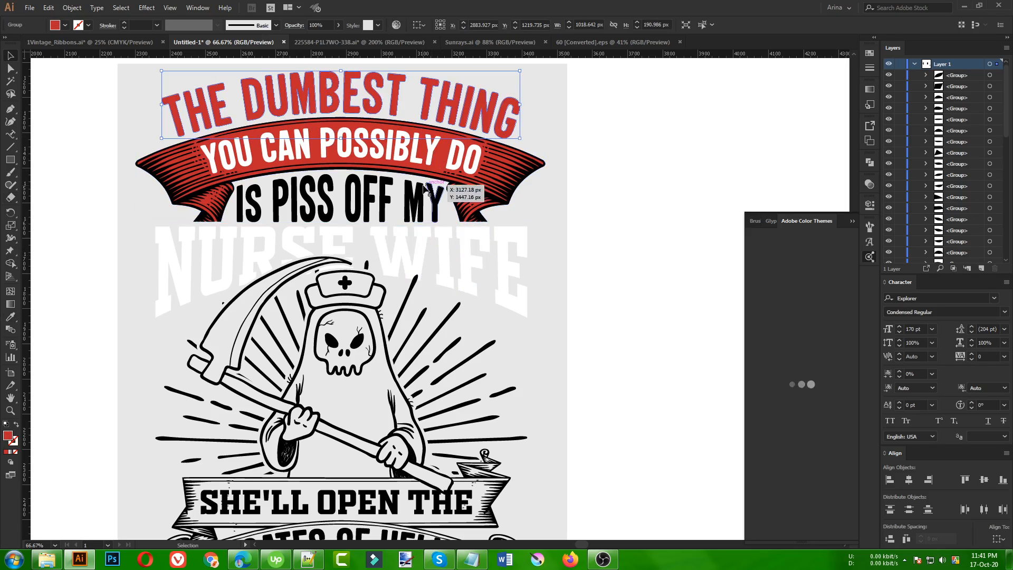
Step: Fill the IS PISS OFF MY lettering with the ribbon's red and deselect it
{"action": "left_click", "coordinate": [428, 189]}
{"action": "key", "text": "i"}
{"action": "left_click", "coordinate": [443, 150]}
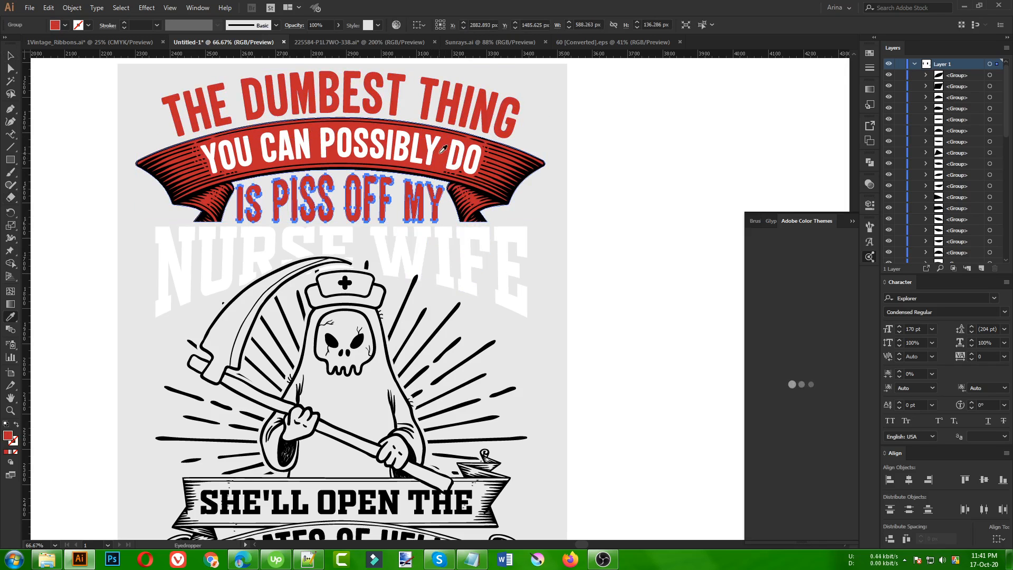
{"action": "key", "text": "v"}
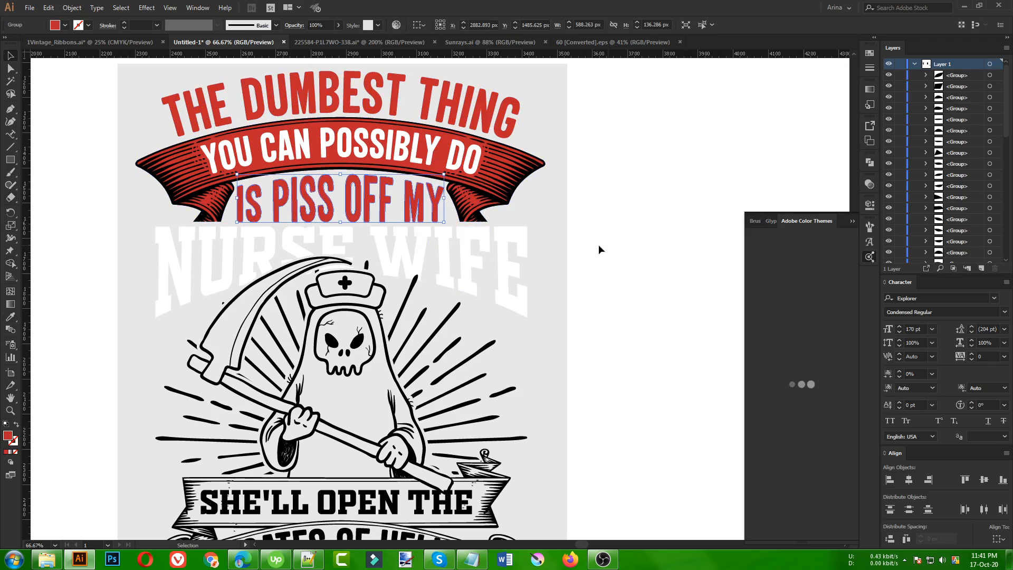
{"action": "left_click", "coordinate": [599, 245]}
{"action": "scroll", "coordinate": [516, 265], "scroll_direction": "down", "scroll_amount": 4}
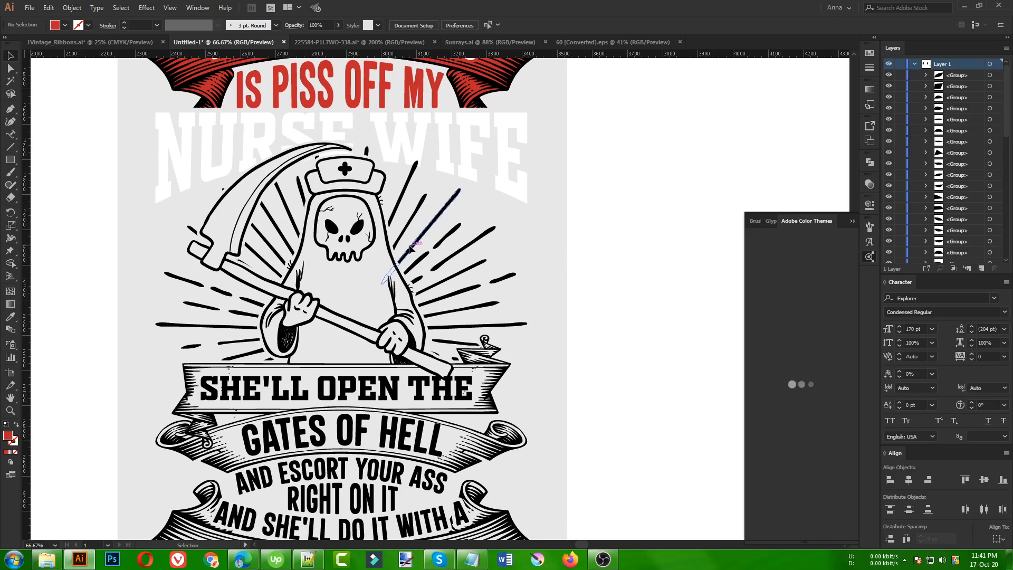
{"action": "scroll", "coordinate": [411, 249], "scroll_direction": "down", "scroll_amount": 1}
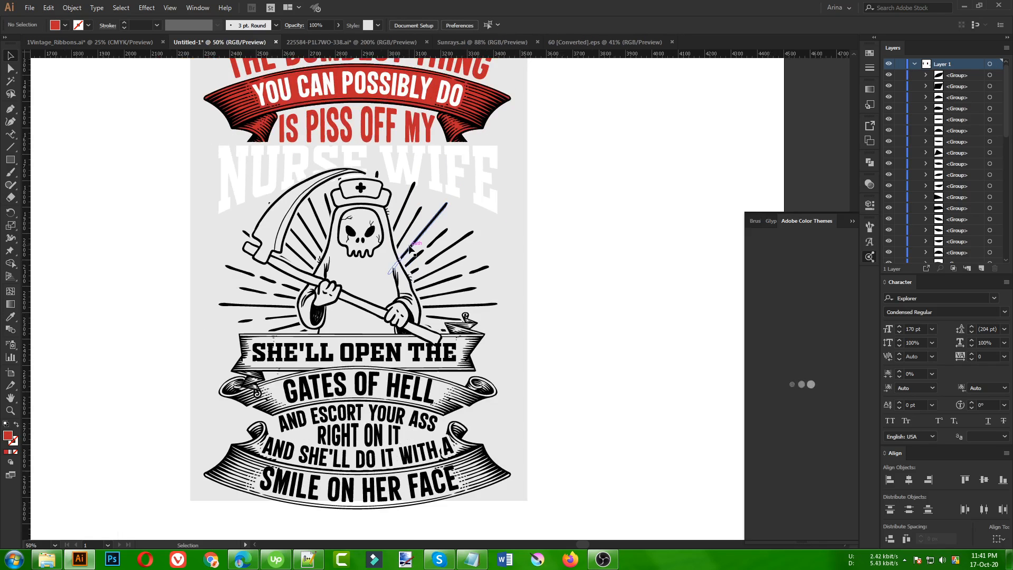
{"action": "scroll", "coordinate": [360, 412], "scroll_direction": "up", "scroll_amount": 1}
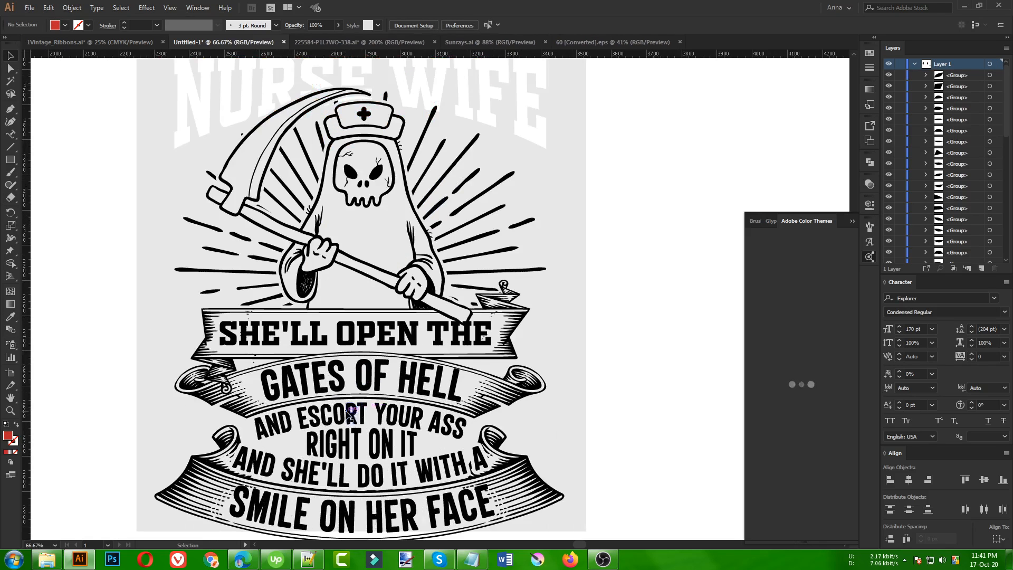
{"action": "double_click", "coordinate": [224, 363]}
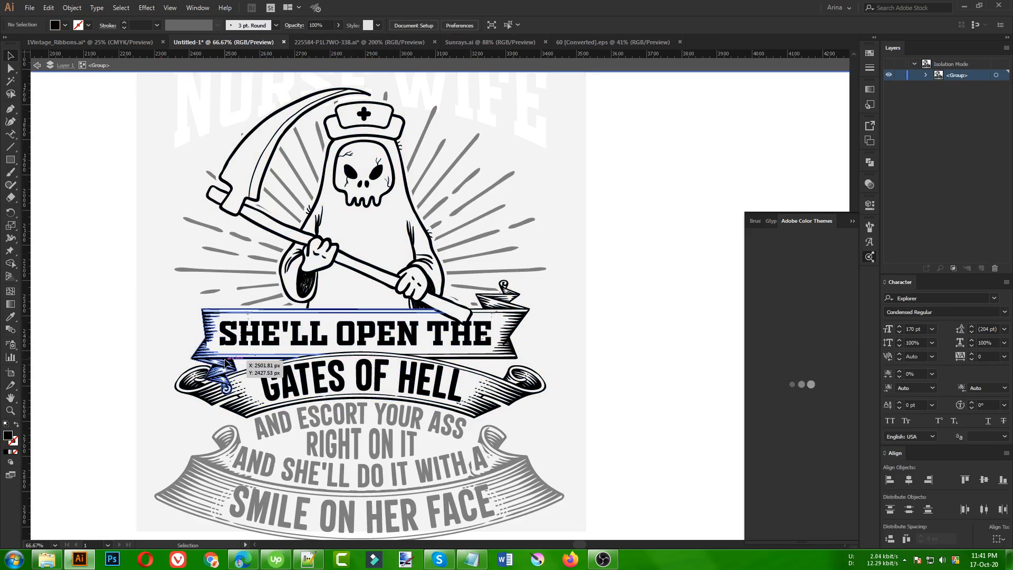
{"action": "left_click", "coordinate": [226, 363]}
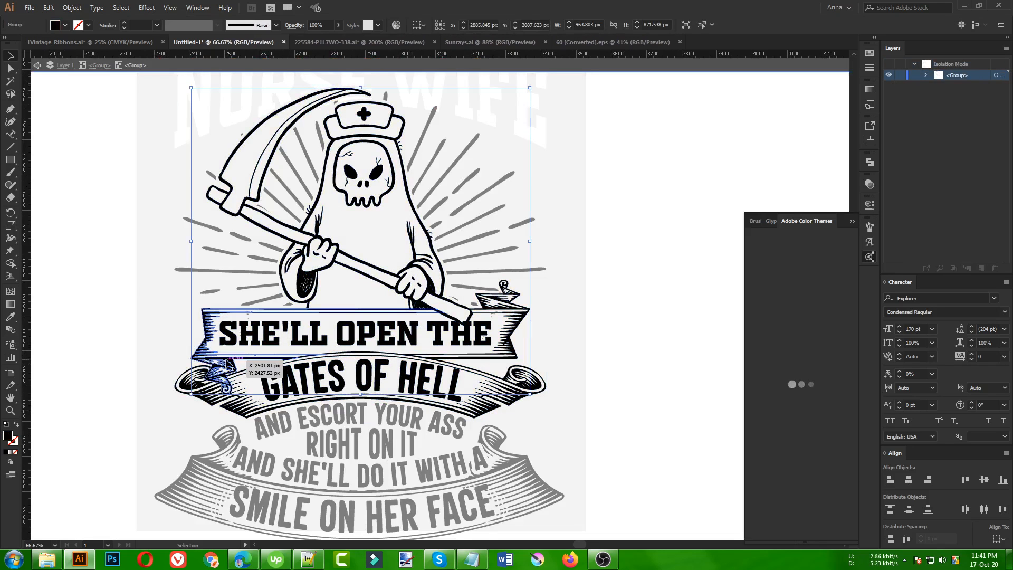
{"action": "double_click", "coordinate": [225, 363]}
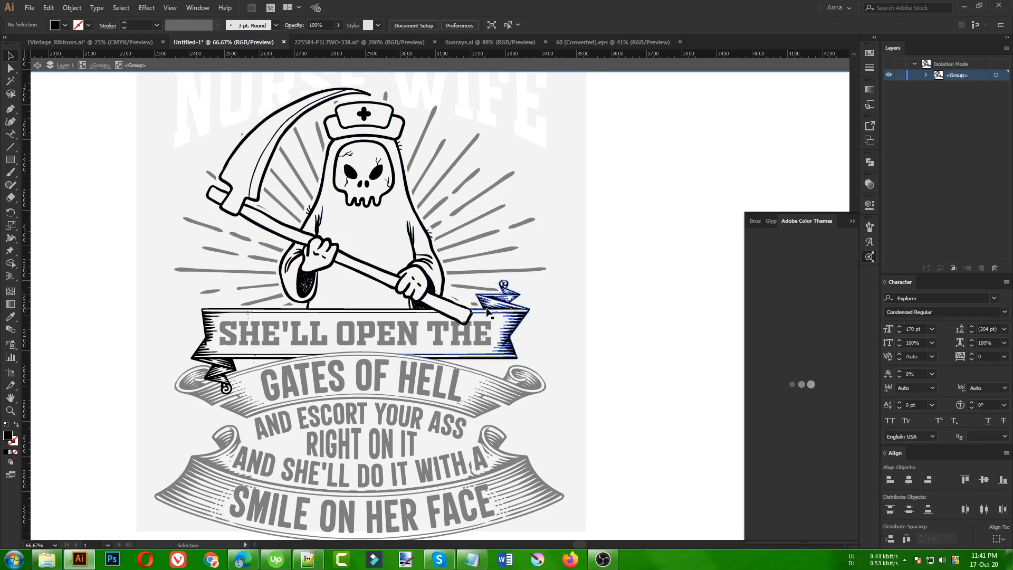
{"action": "double_click", "coordinate": [561, 330]}
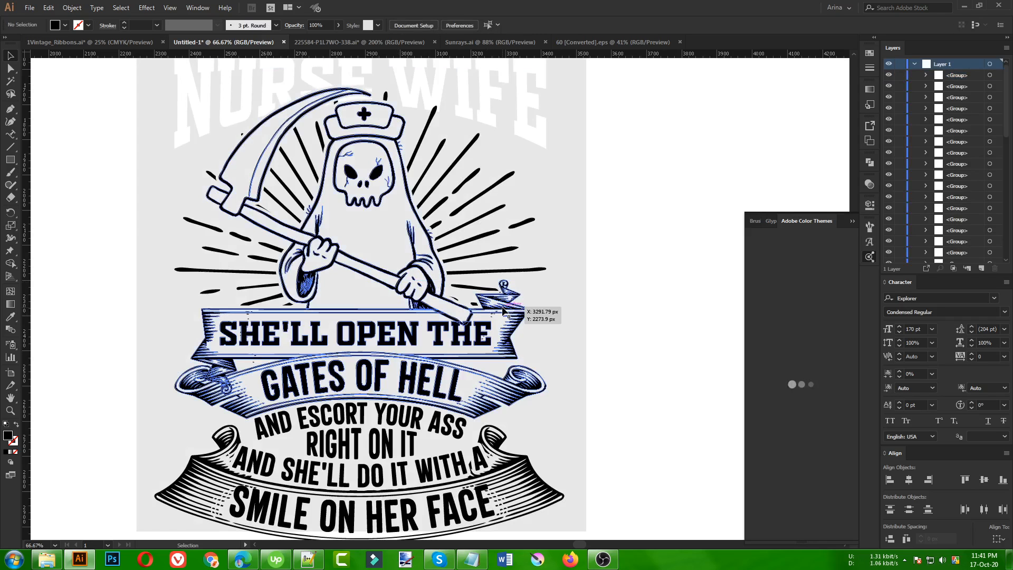
Step: Isolate the group holding the reaper and the SHE'LL OPEN THE ribbon, unite its shapes with Pathfinder, and deselect them
{"action": "left_click", "coordinate": [504, 311]}
{"action": "double_click", "coordinate": [503, 312]}
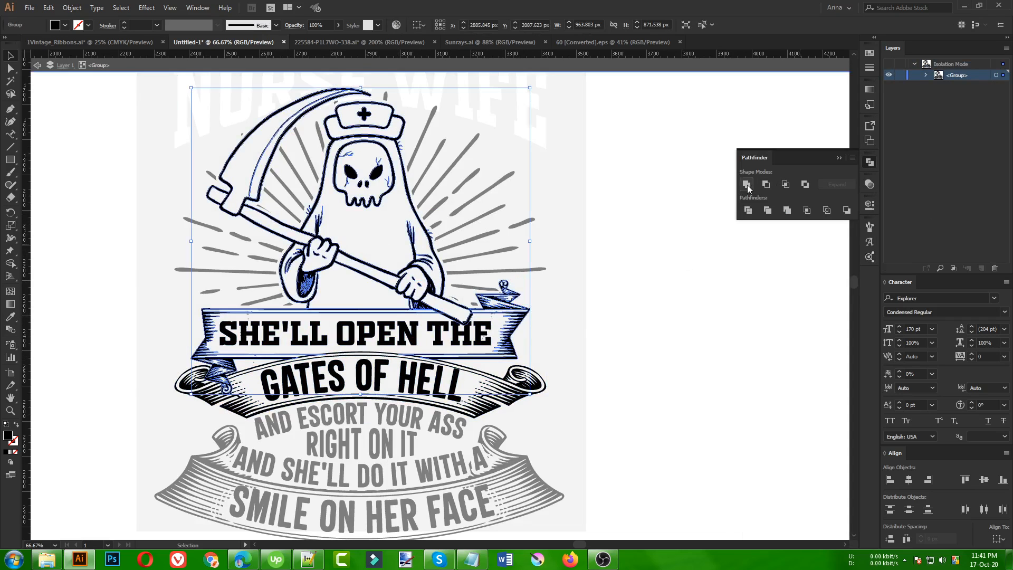
{"action": "left_click", "coordinate": [597, 300]}
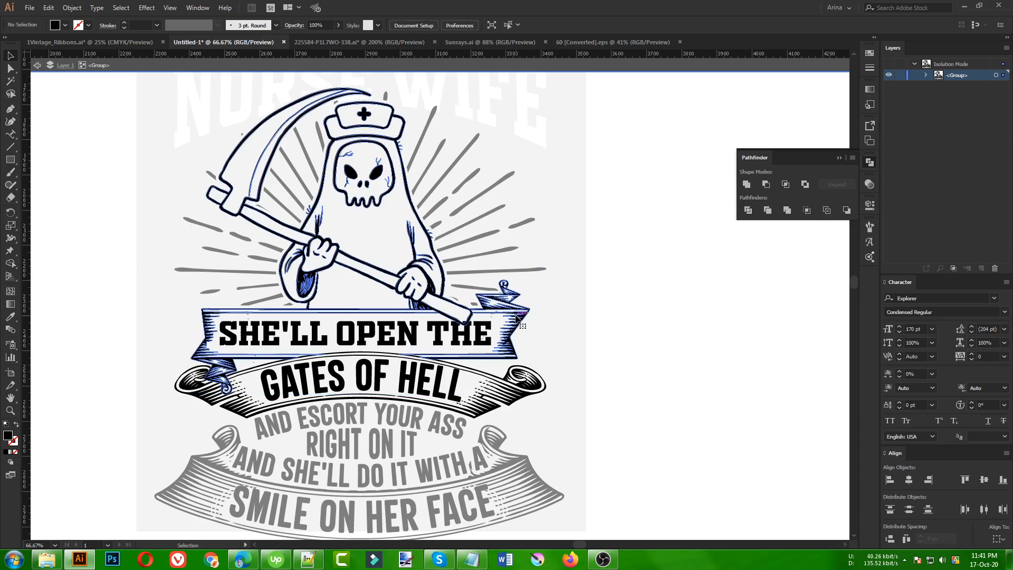
Step: Convert the reaper and ribbon group to a Live Paint group and fill the reaper's robe and sleeves with the red swatch
{"action": "left_click", "coordinate": [520, 320]}
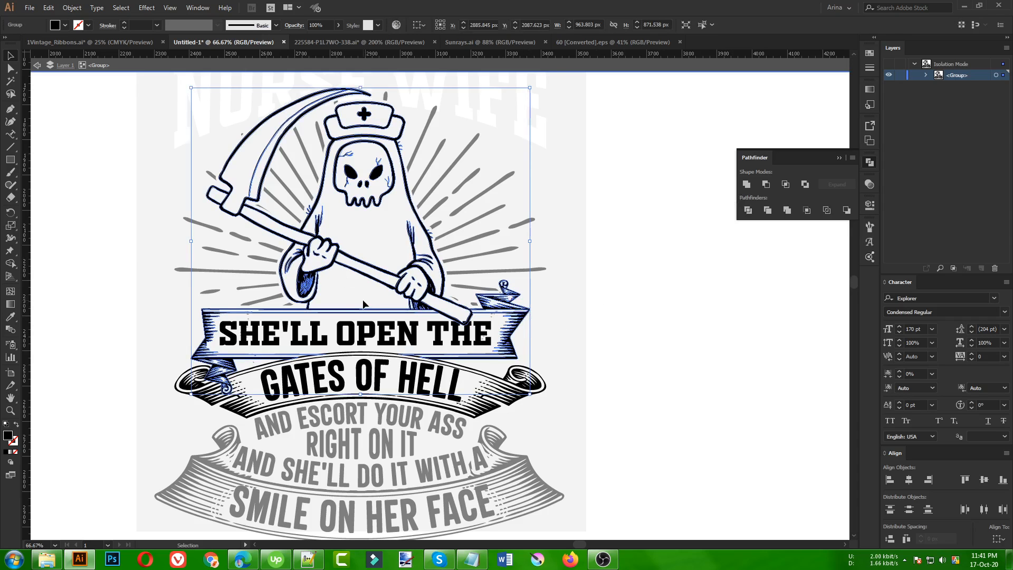
{"action": "key", "text": "k"}
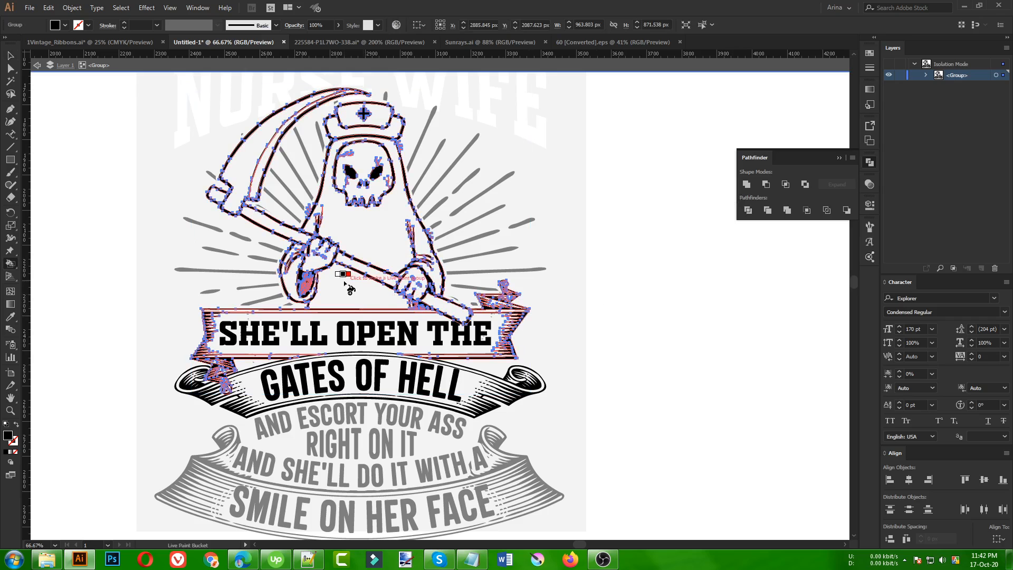
{"action": "left_click", "coordinate": [64, 25]}
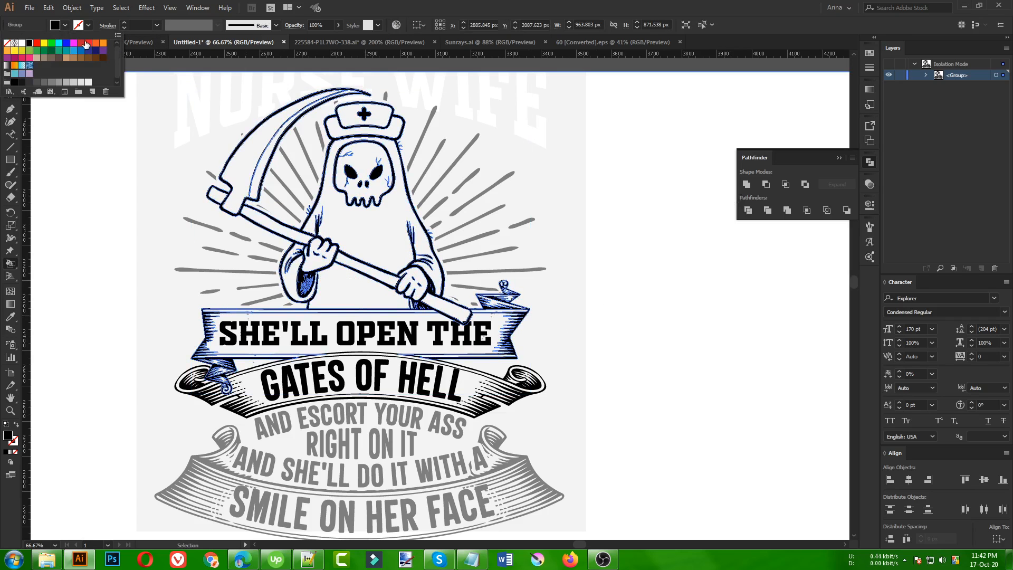
{"action": "left_click", "coordinate": [80, 44]}
{"action": "left_click", "coordinate": [325, 326]}
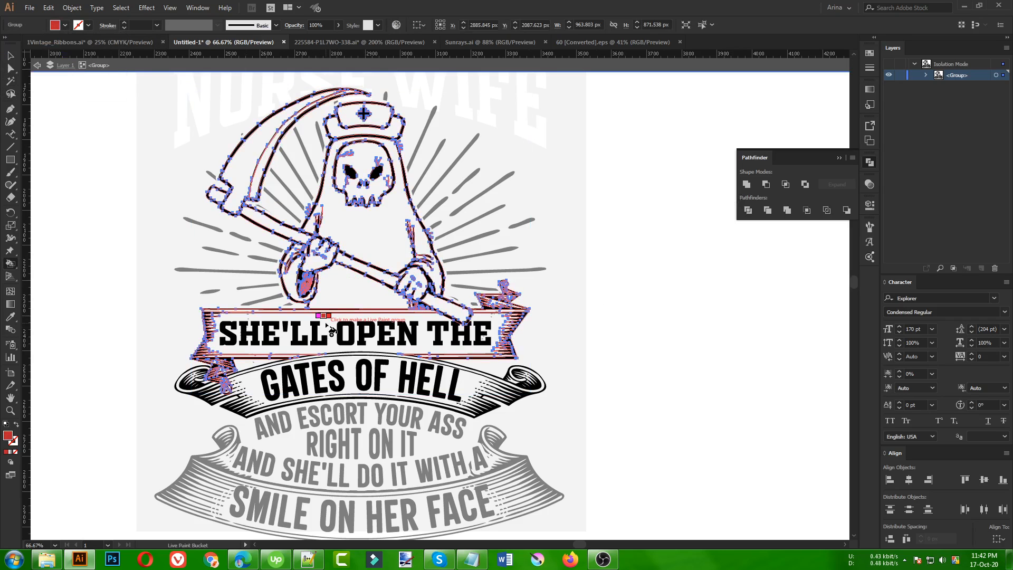
{"action": "left_click", "coordinate": [325, 322]}
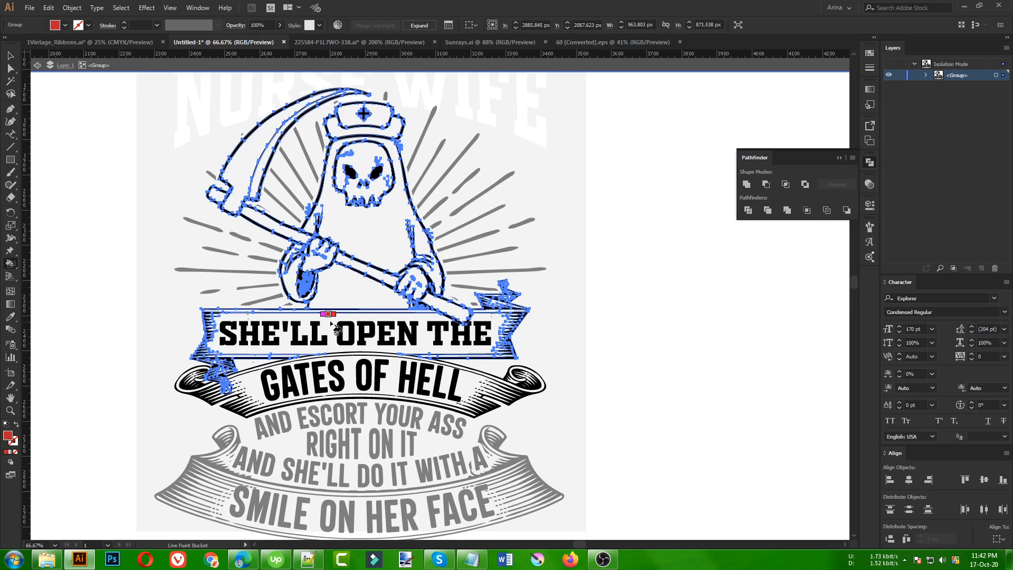
{"action": "left_click", "coordinate": [354, 295]}
{"action": "left_click", "coordinate": [380, 232]}
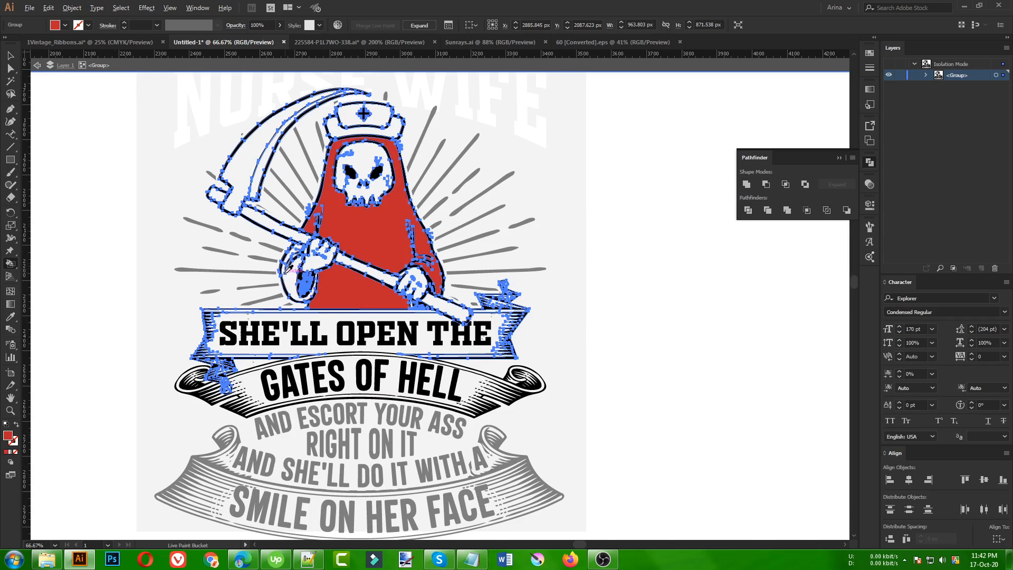
{"action": "scroll", "coordinate": [285, 274], "scroll_direction": "up", "scroll_amount": 2}
{"action": "left_click", "coordinate": [304, 274]}
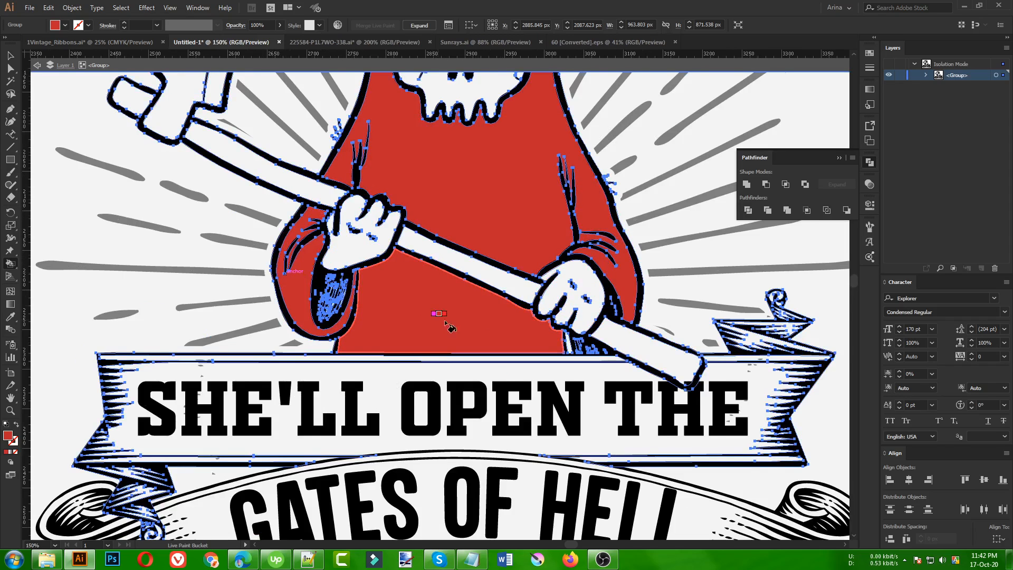
Step: Fill the reaper's skull face and both parts of the nurse cap with white using Live Paint
{"action": "scroll", "coordinate": [508, 198], "scroll_direction": "up", "scroll_amount": 3}
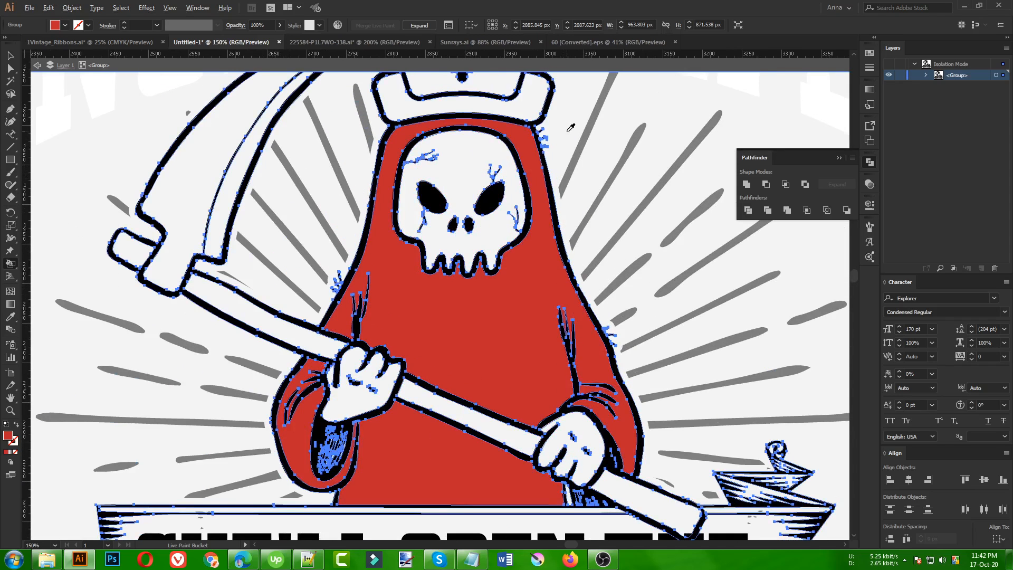
{"action": "key", "text": "Left"}
{"action": "left_click", "coordinate": [474, 159]}
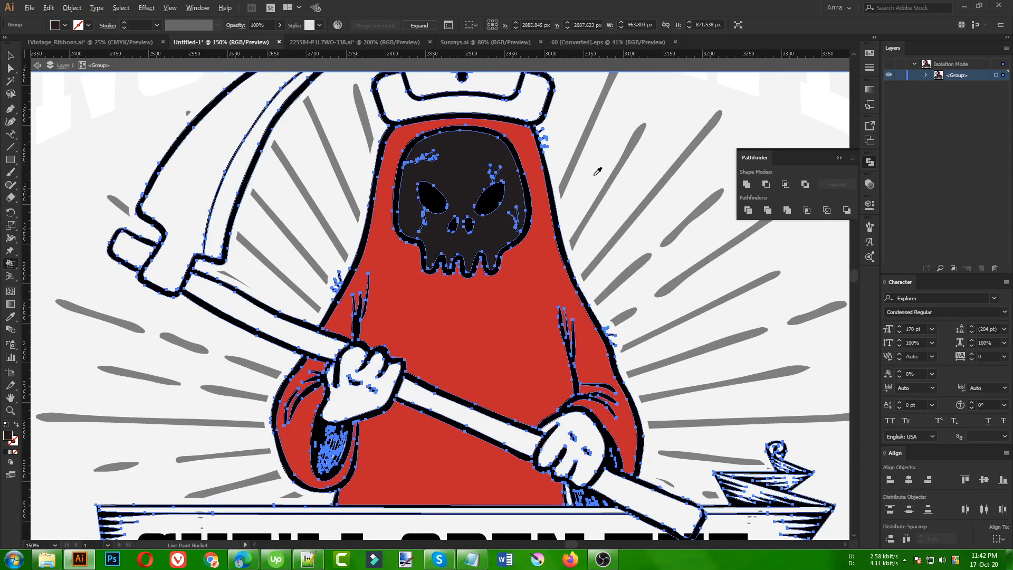
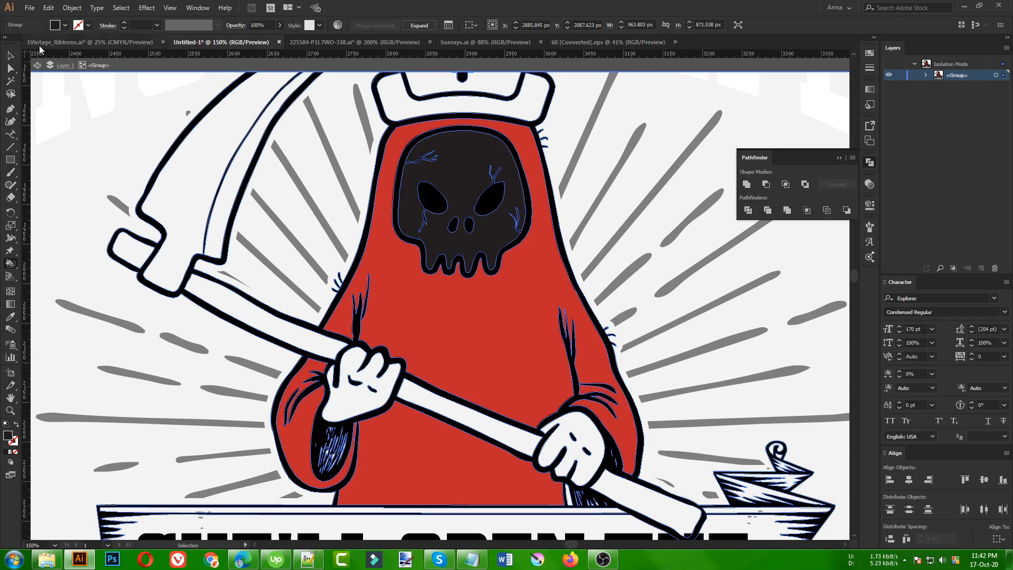
{"action": "left_click", "coordinate": [57, 27]}
{"action": "left_click", "coordinate": [23, 42]}
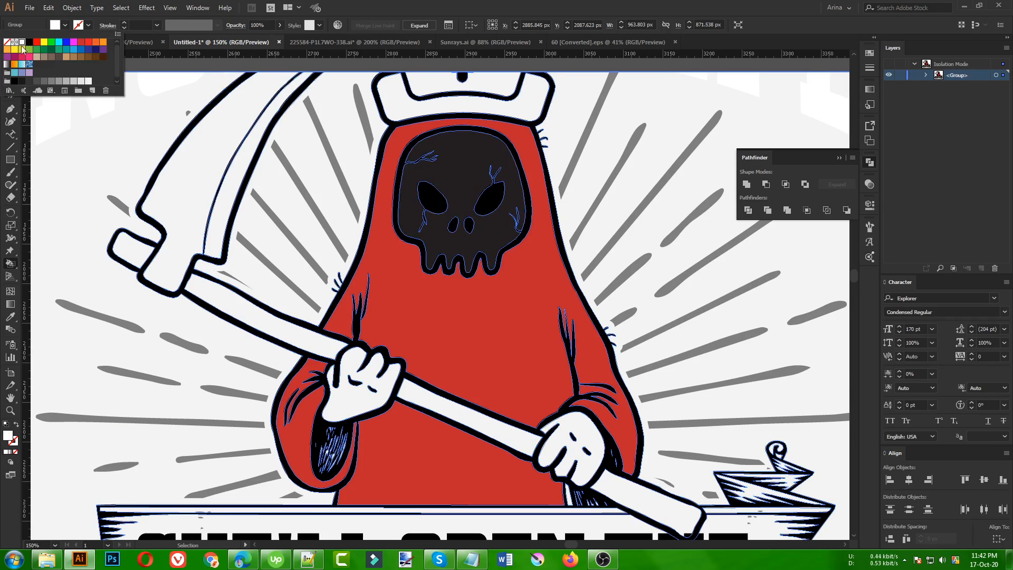
{"action": "left_click", "coordinate": [453, 181]}
{"action": "left_click", "coordinate": [453, 179]}
{"action": "scroll", "coordinate": [453, 179], "scroll_direction": "up", "scroll_amount": 5}
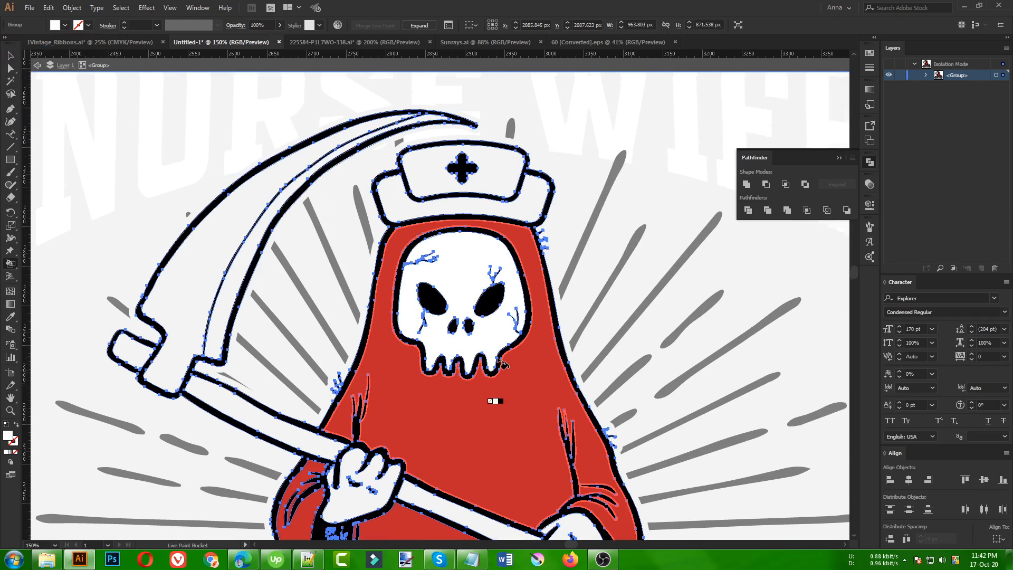
{"action": "left_click", "coordinate": [512, 208]}
{"action": "left_click", "coordinate": [532, 236]}
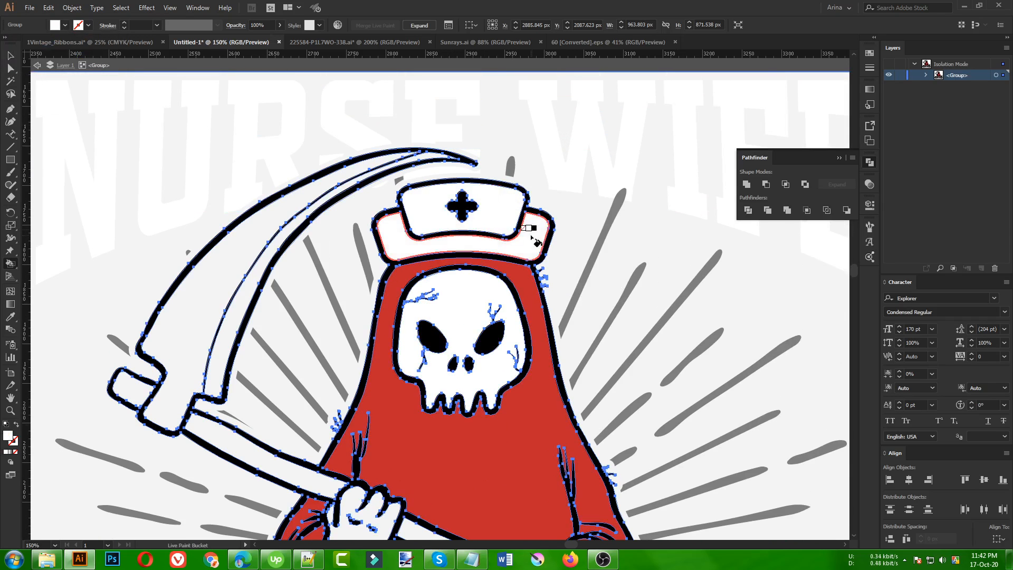
Step: Fill the nurse cap's cross and the inner strip of the scythe blade with red sampled from the robe
{"action": "scroll", "coordinate": [471, 206], "scroll_direction": "up", "scroll_amount": 1}
{"action": "left_click", "coordinate": [538, 290], "text": "alt"}
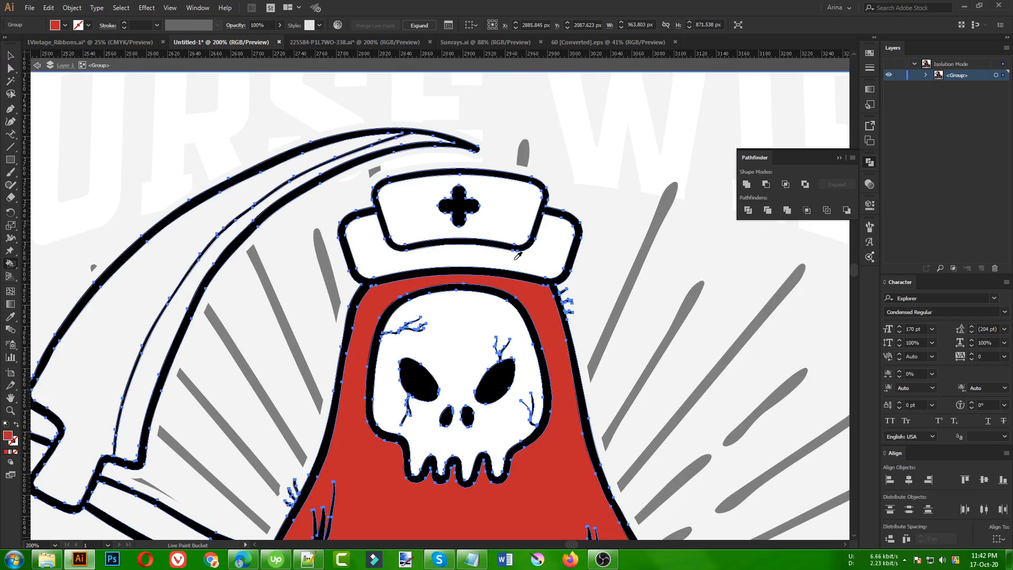
{"action": "left_click", "coordinate": [459, 205]}
{"action": "scroll", "coordinate": [445, 162], "scroll_direction": "down", "scroll_amount": 1}
{"action": "scroll", "coordinate": [444, 162], "scroll_direction": "down", "scroll_amount": 1}
{"action": "scroll", "coordinate": [337, 227], "scroll_direction": "down", "scroll_amount": 2}
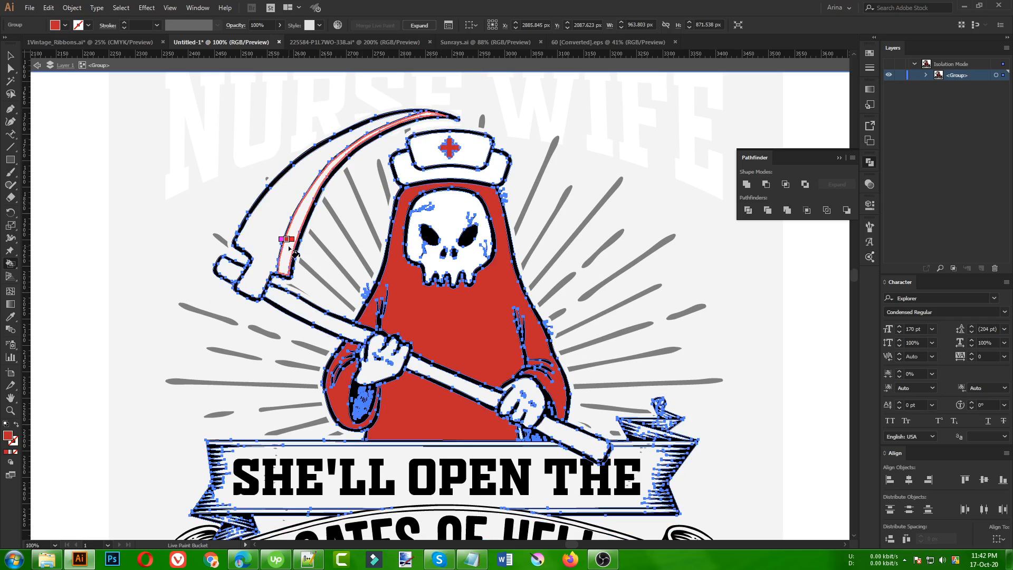
{"action": "left_click", "coordinate": [277, 225]}
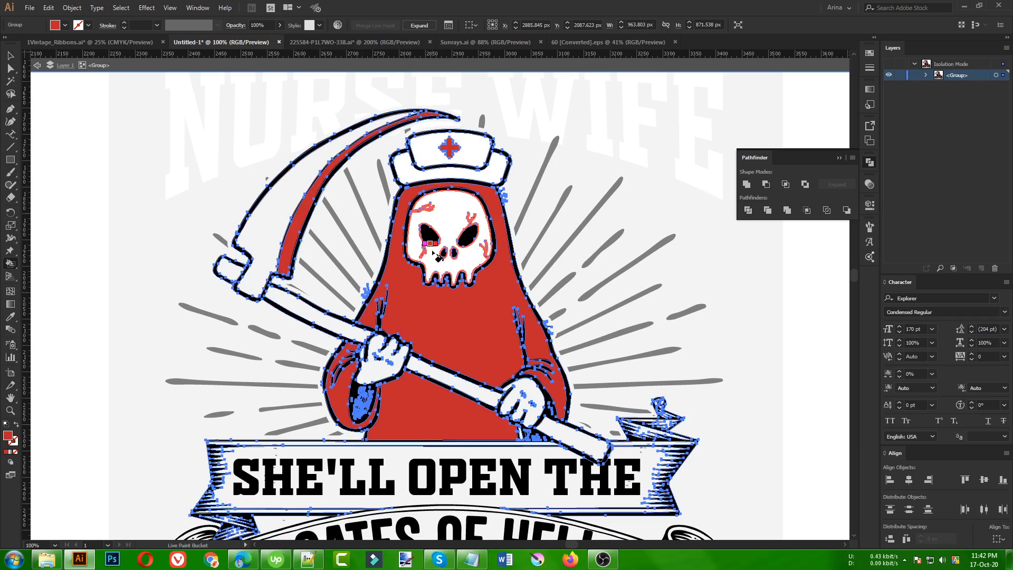
Step: Fill the main scythe blade and the handle with white sampled from the skull, then deselect the artwork
{"action": "left_click", "coordinate": [432, 258], "text": "alt"}
{"action": "left_click", "coordinate": [288, 220]}
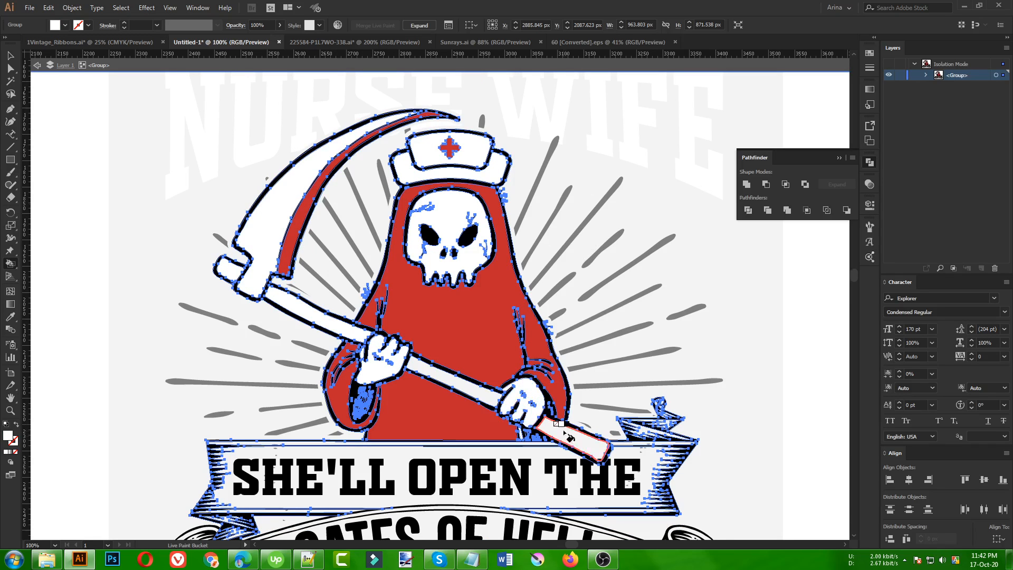
{"action": "scroll", "coordinate": [346, 375], "scroll_direction": "down", "scroll_amount": 2}
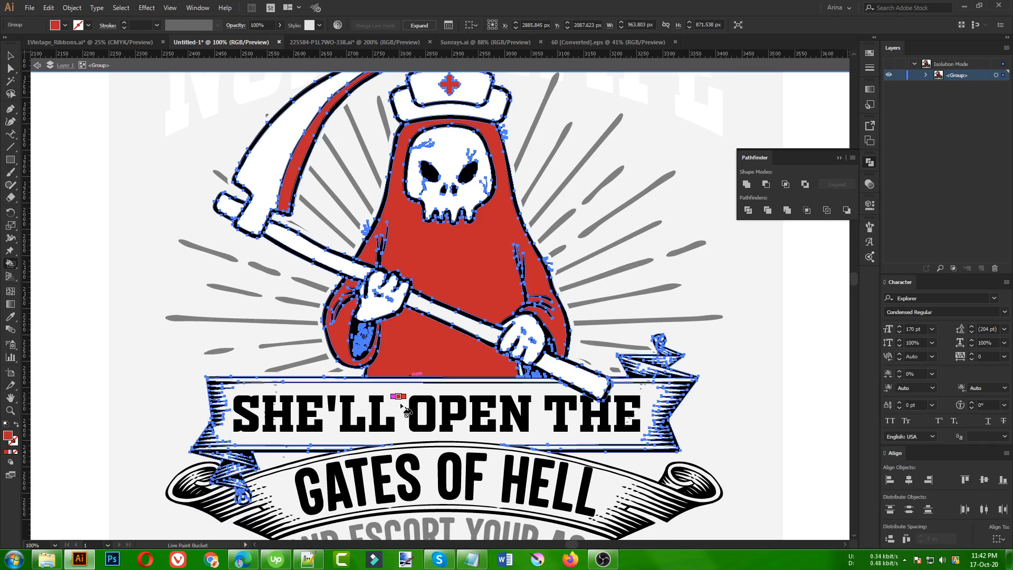
{"action": "key", "text": "v"}
{"action": "left_click", "coordinate": [679, 416]}
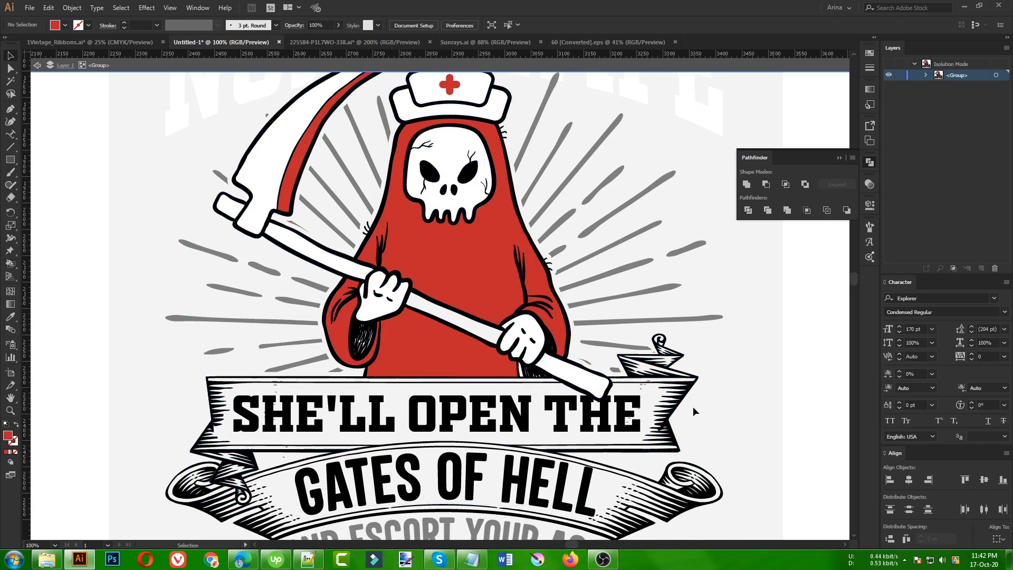
{"action": "left_click", "coordinate": [675, 407]}
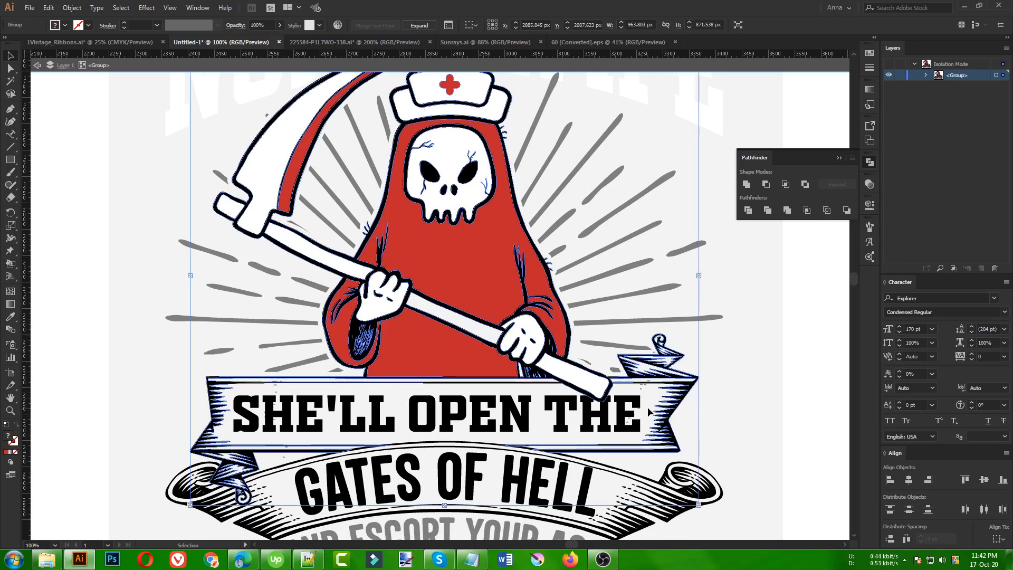
{"action": "scroll", "coordinate": [205, 328], "scroll_direction": "down", "scroll_amount": 1}
{"action": "left_click", "coordinate": [139, 294]}
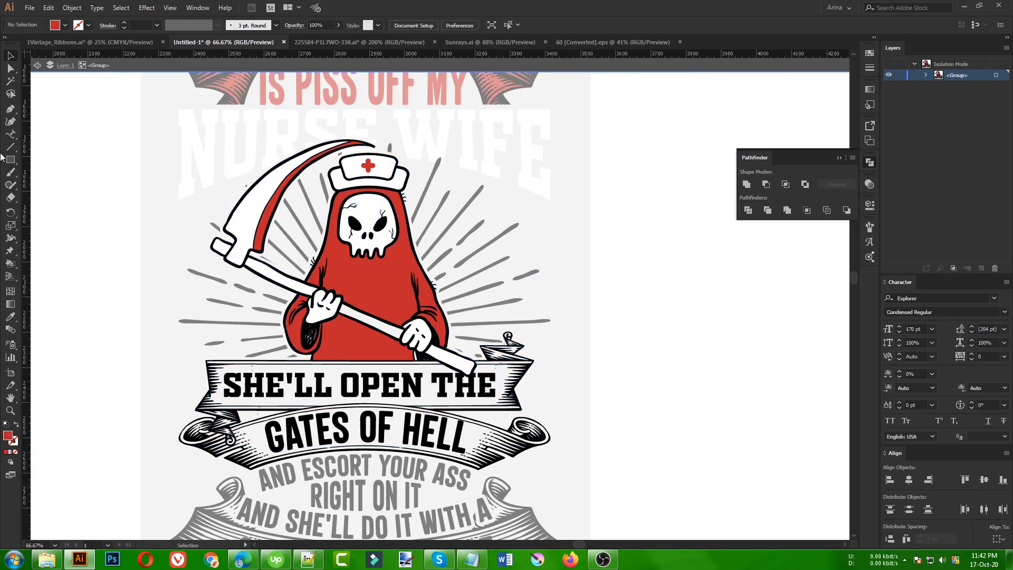
Step: Try to fill the SHE'LL OPEN THE ribbon using a red rectangle about 1369 by 790 px behind it and Shape Builder
{"action": "left_click", "coordinate": [10, 160]}
{"action": "left_click_drag", "start_coordinate": [149, 209], "coordinate": [631, 487]}
{"action": "key", "text": "ctrl+z"}
{"action": "key", "text": "v"}
{"action": "left_click", "coordinate": [516, 399]}
{"action": "key", "text": "a"}
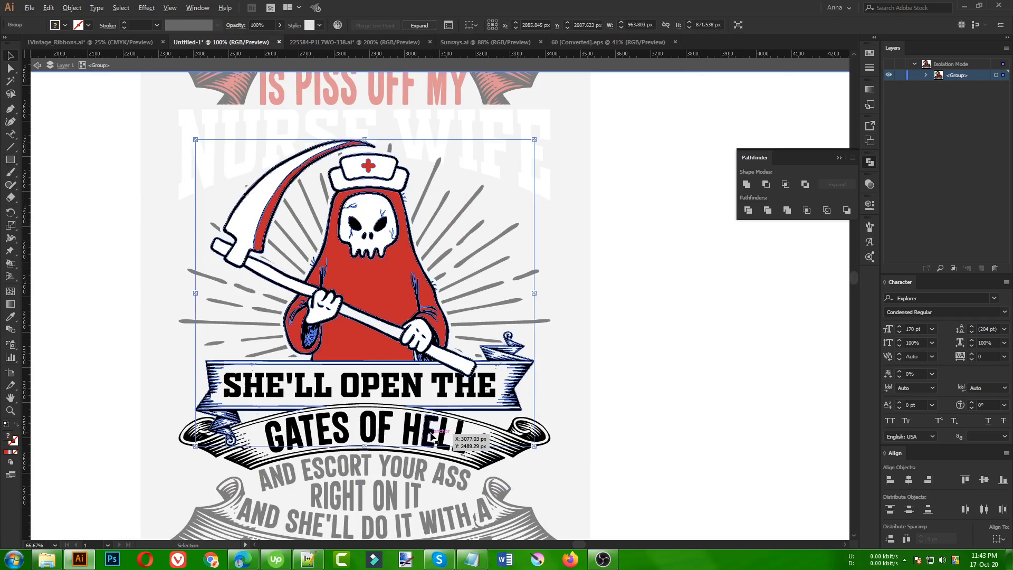
{"action": "key", "text": "ctrl+plus"}
{"action": "key", "text": "ctrl+shift+z"}
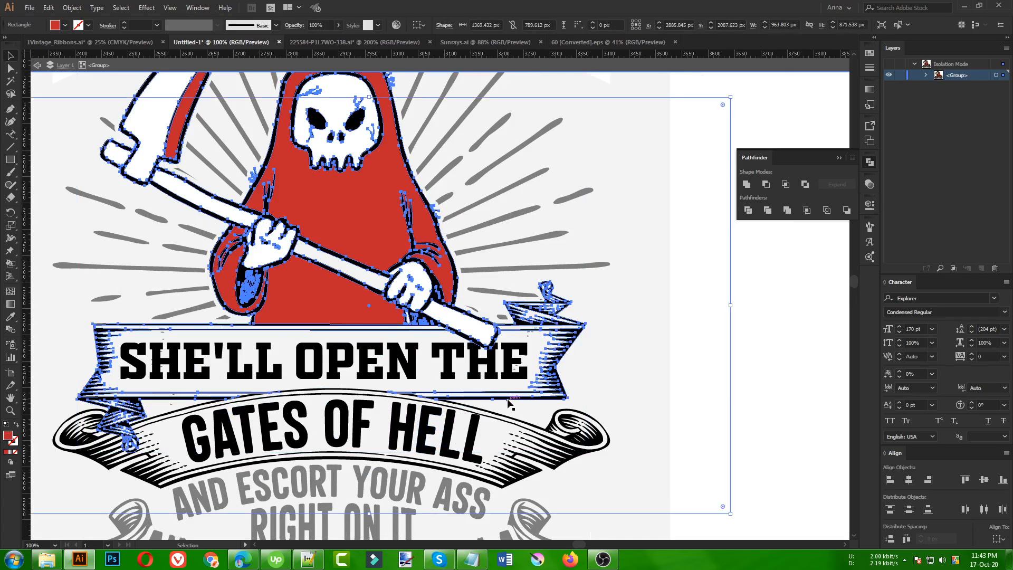
{"action": "left_click", "coordinate": [546, 388], "text": "shift"}
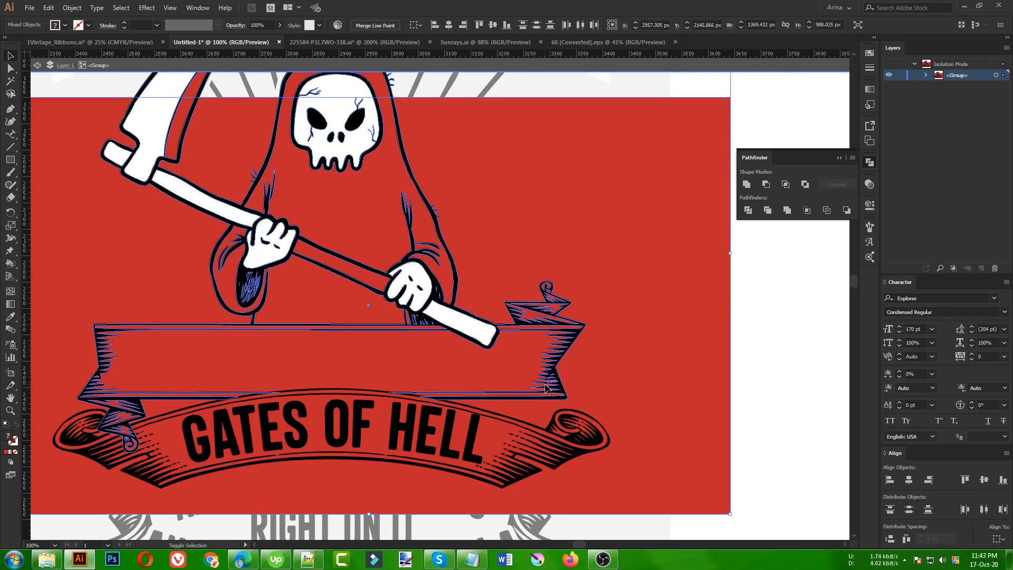
{"action": "key", "text": "shift+m"}
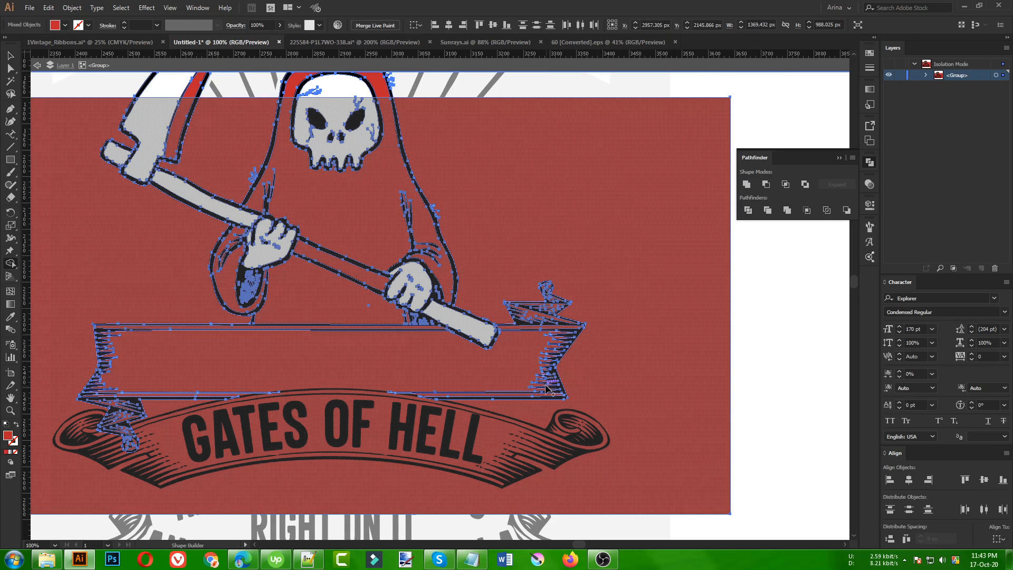
{"action": "left_click", "coordinate": [612, 372], "text": "alt"}
{"action": "key", "text": "v"}
{"action": "left_click", "coordinate": [611, 367]}
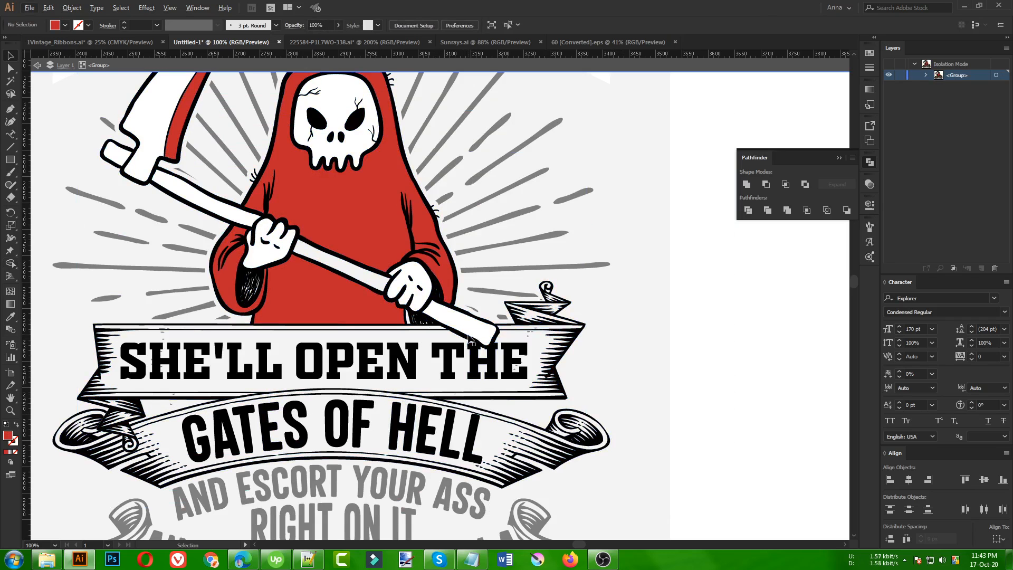
Step: Isolate the nested reaper group and try again with a red rectangle about 1150 by 475 px placed behind the ribbon
{"action": "double_click", "coordinate": [561, 356]}
{"action": "left_click", "coordinate": [561, 356]}
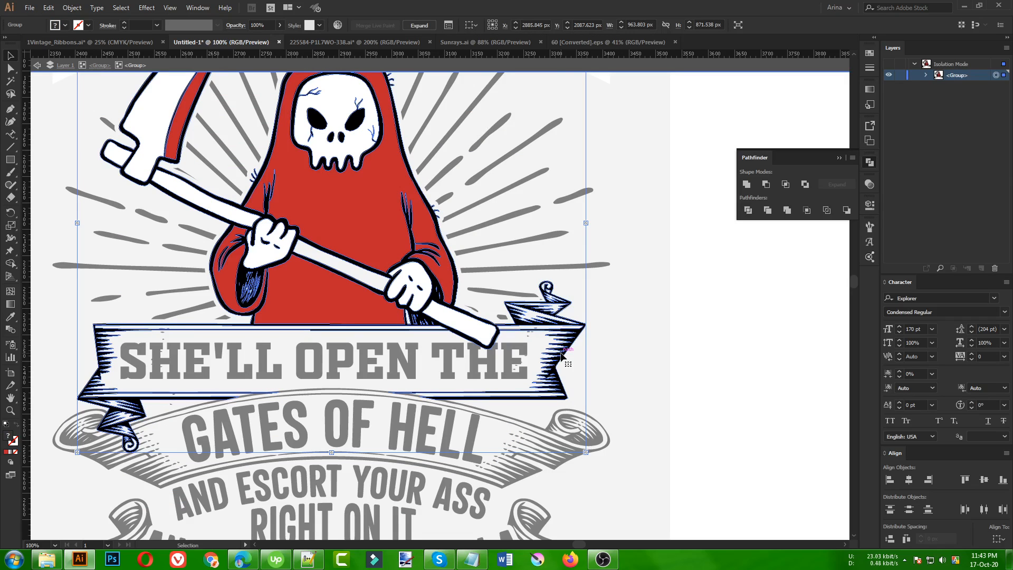
{"action": "key", "text": "m"}
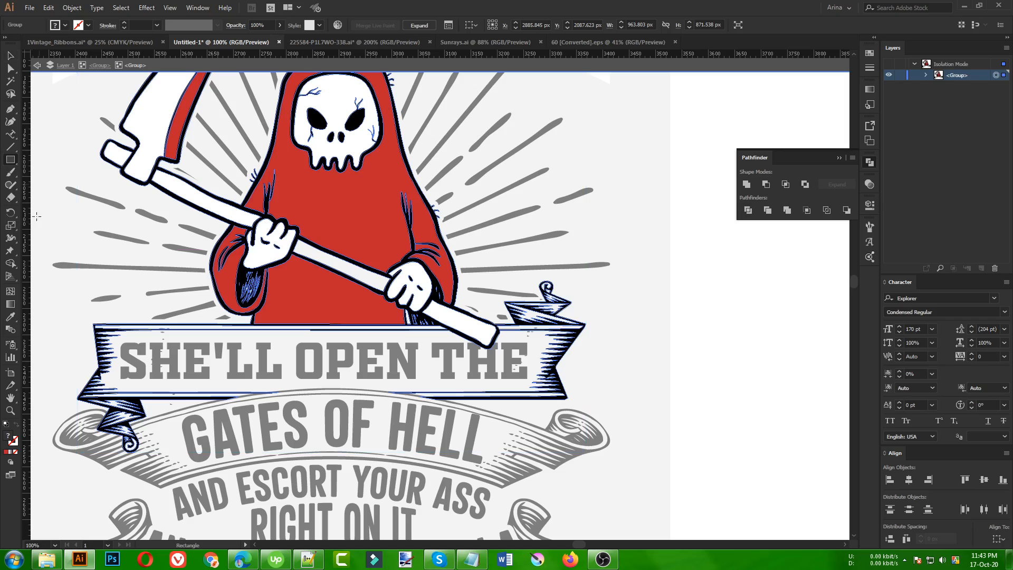
{"action": "left_click_drag", "start_coordinate": [49, 244], "coordinate": [655, 495]}
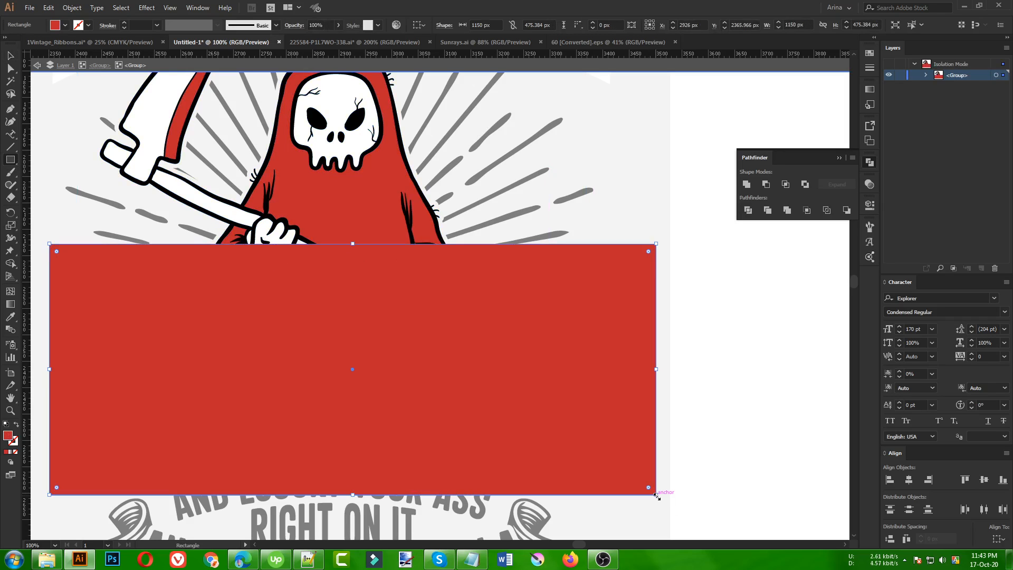
{"action": "key", "text": "v"}
{"action": "key", "text": "Delete"}
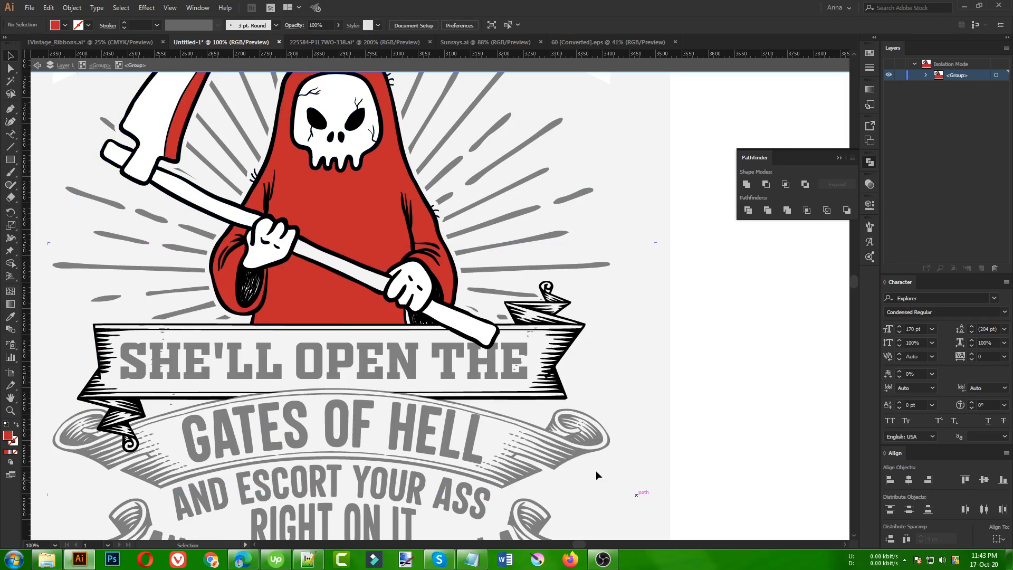
{"action": "left_click", "coordinate": [547, 383]}
{"action": "key", "text": "a"}
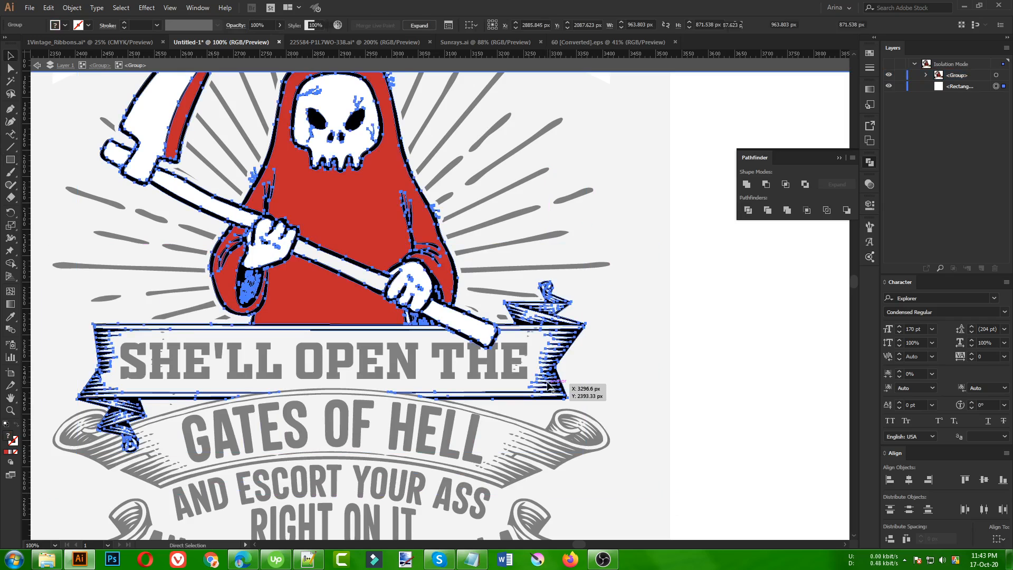
{"action": "key", "text": "ctrl+z"}
{"action": "key", "text": "v"}
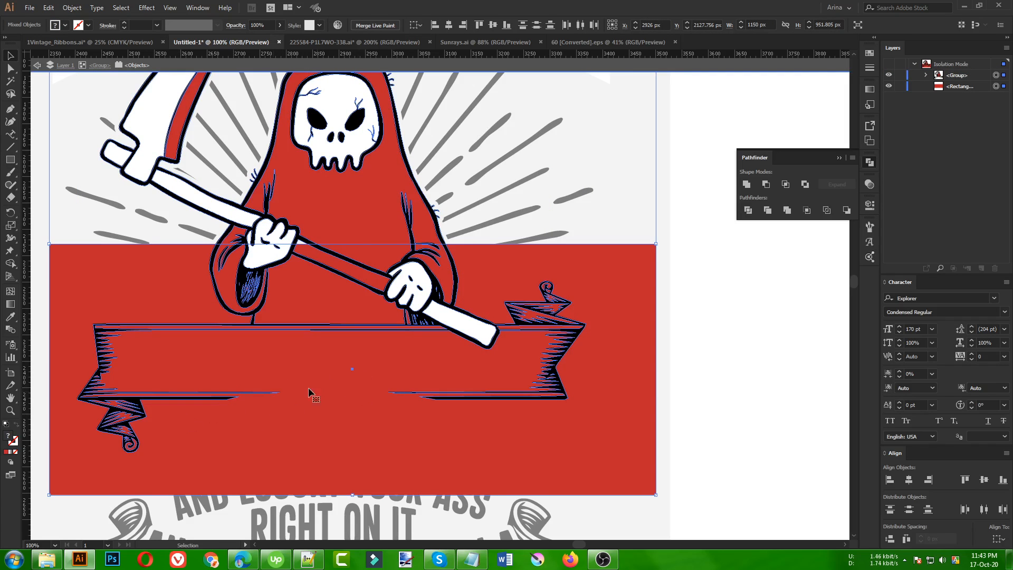
Step: Delete the red rectangle behind the ribbon and leave isolation mode
{"action": "left_click", "coordinate": [737, 345]}
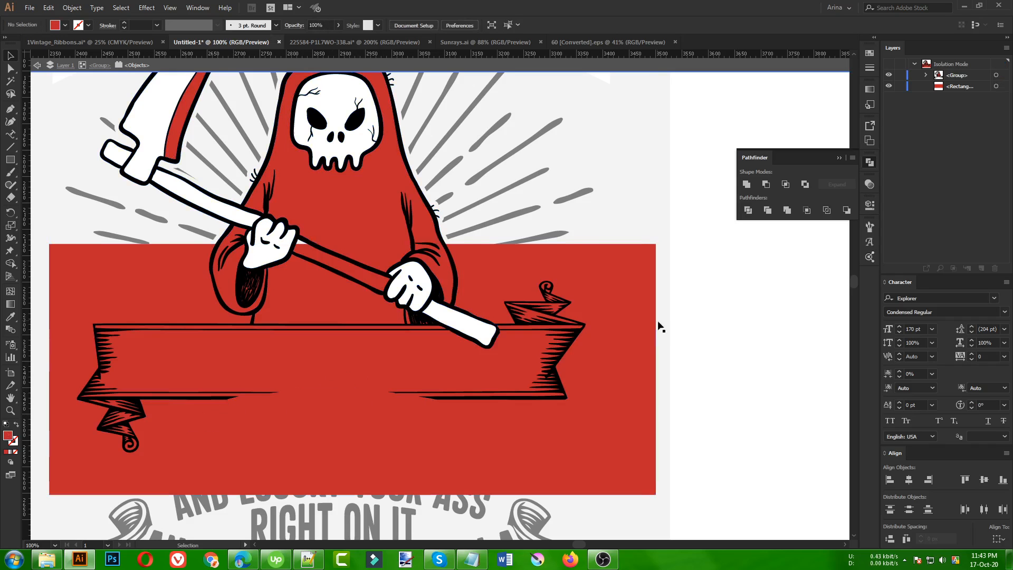
{"action": "left_click", "coordinate": [645, 314]}
{"action": "key", "text": "Delete"}
{"action": "key", "text": "Escape"}
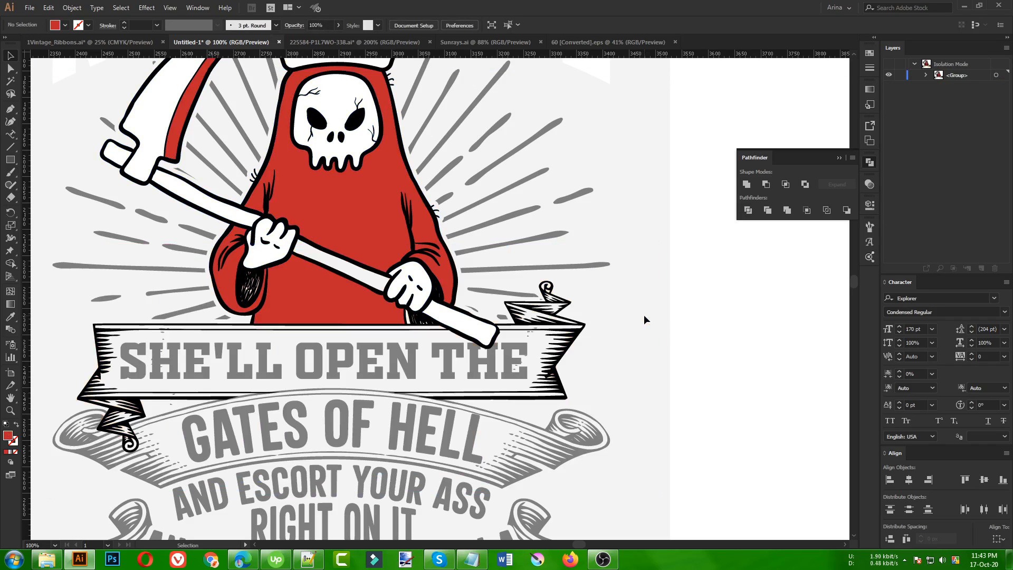
Step: Isolate the reaper's Live Paint group, expand it into regular paths, and leave isolation mode
{"action": "left_click", "coordinate": [546, 433]}
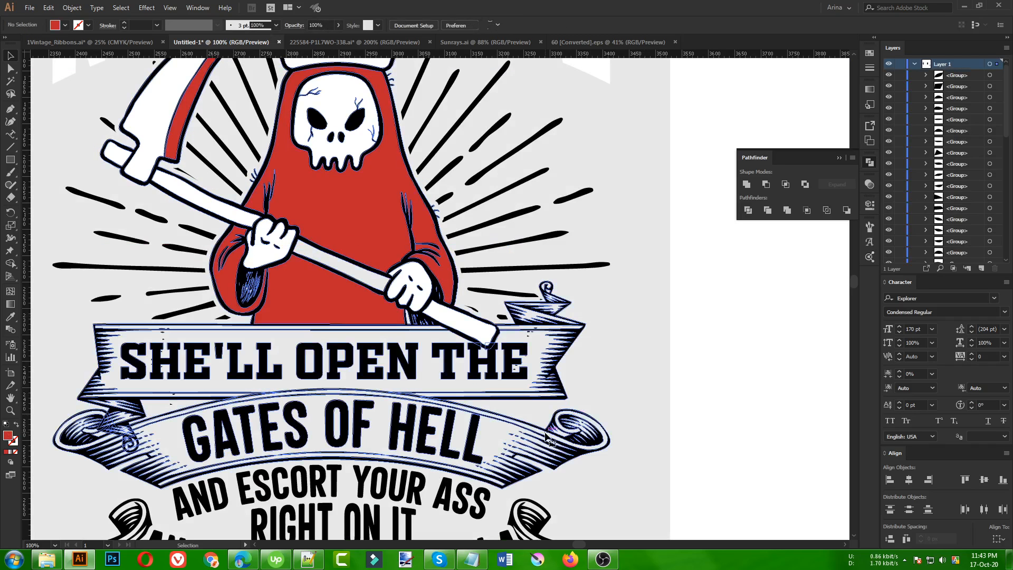
{"action": "scroll", "coordinate": [547, 433], "scroll_direction": "down", "scroll_amount": 1}
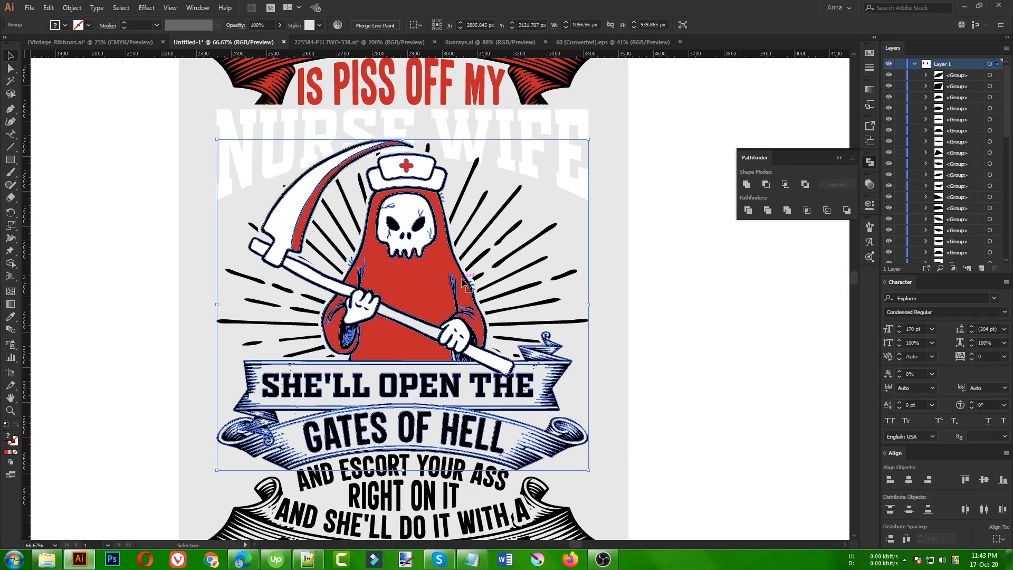
{"action": "left_click", "coordinate": [649, 292]}
{"action": "left_click", "coordinate": [416, 259]}
{"action": "double_click", "coordinate": [416, 256]}
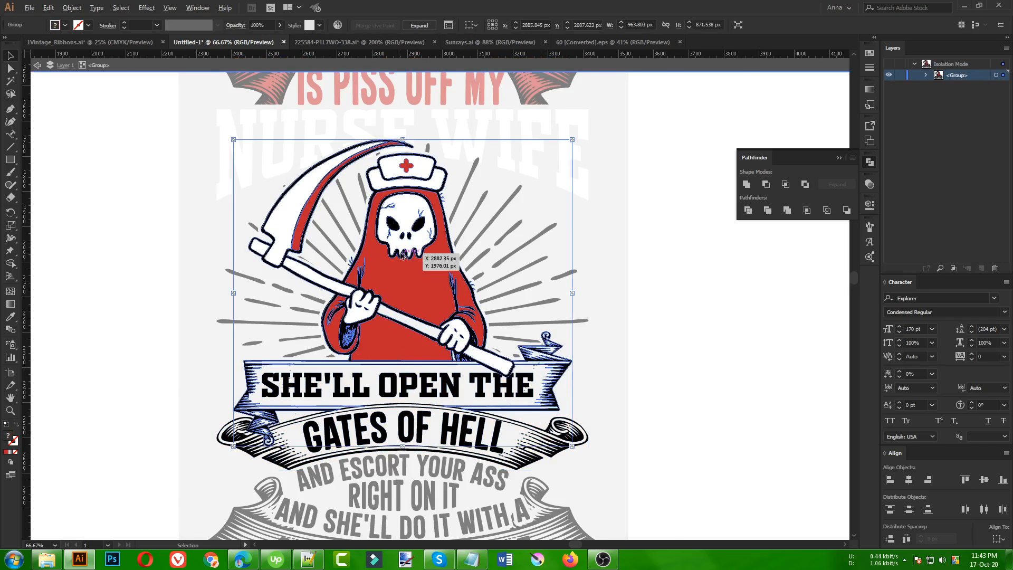
{"action": "scroll", "coordinate": [401, 256], "scroll_direction": "up", "scroll_amount": 1}
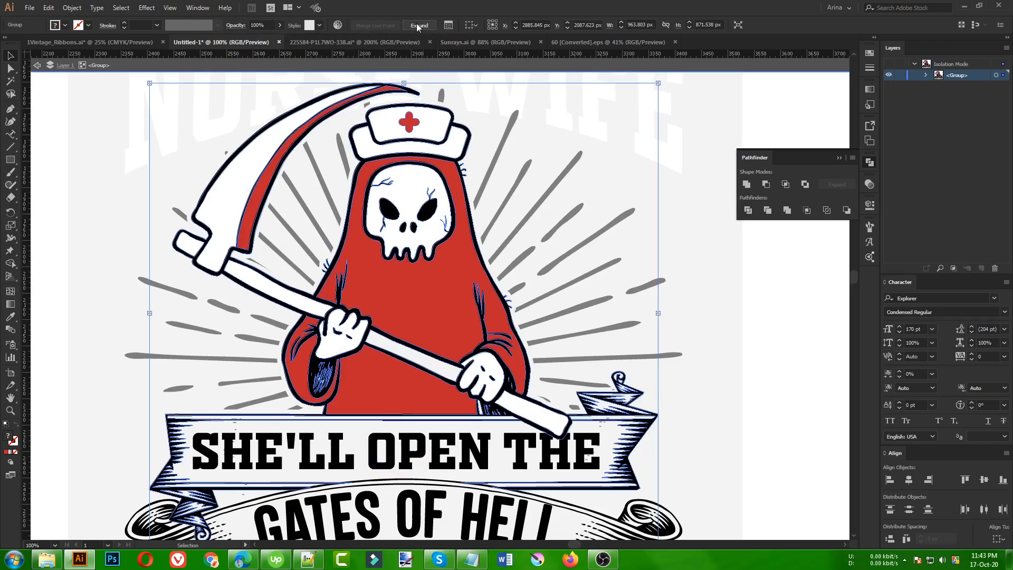
{"action": "left_click", "coordinate": [703, 324]}
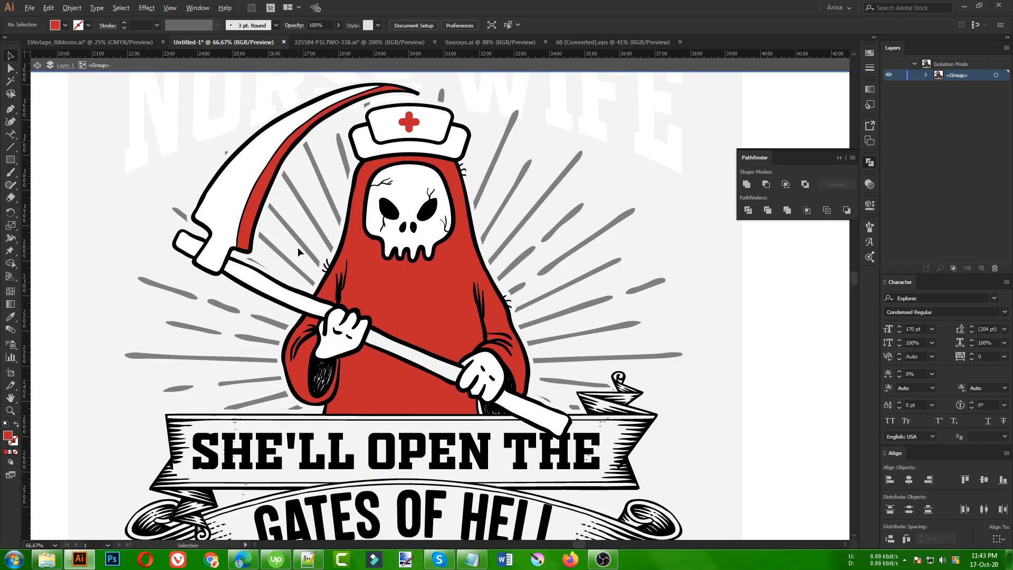
{"action": "scroll", "coordinate": [298, 248], "scroll_direction": "down", "scroll_amount": 1}
{"action": "double_click", "coordinate": [642, 310]}
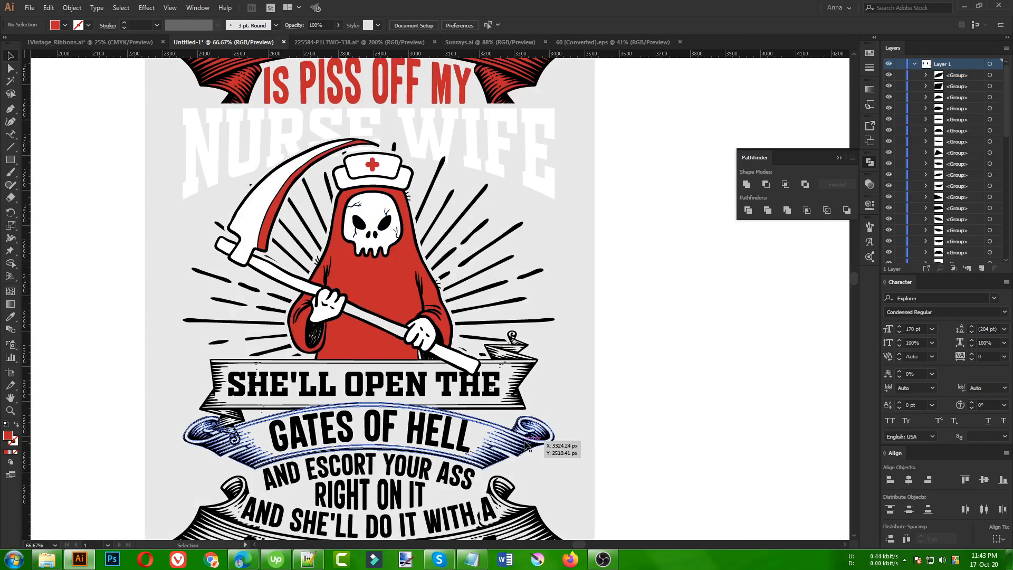
Step: Isolate the reaper and ribbon group, select all black shapes with Magic Wand, unite them with Pathfinder, and deselect
{"action": "double_click", "coordinate": [525, 444]}
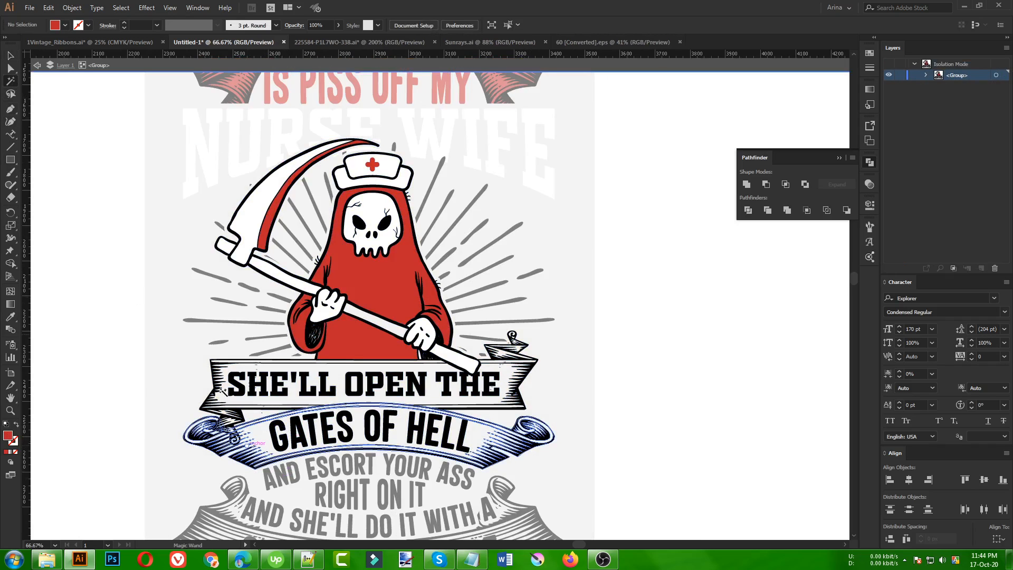
{"action": "left_click", "coordinate": [275, 447]}
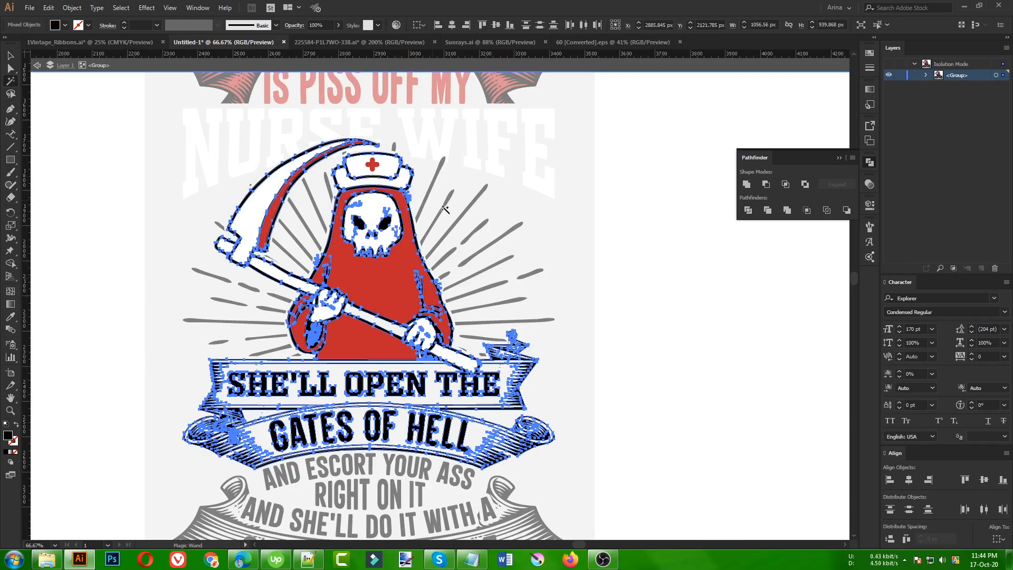
{"action": "key", "text": "v"}
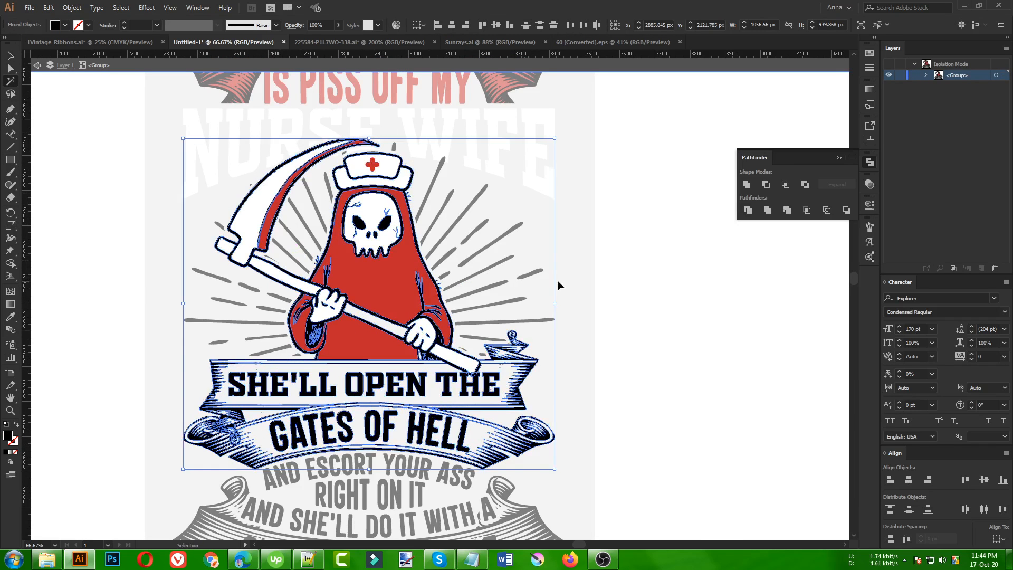
{"action": "key", "text": "Delete"}
{"action": "key", "text": "ctrl+z"}
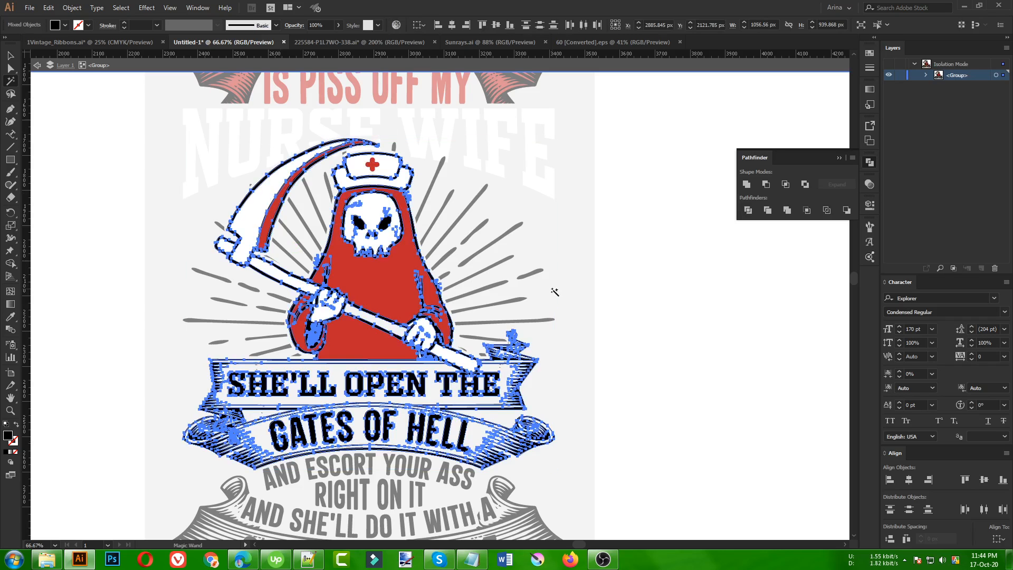
{"action": "left_click", "coordinate": [747, 184]}
{"action": "key", "text": "v"}
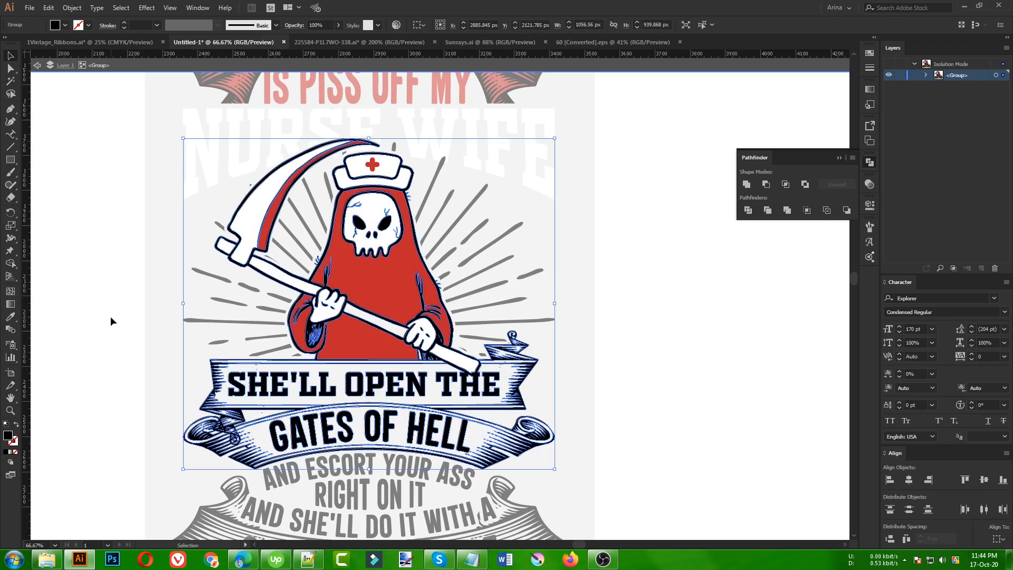
{"action": "left_click", "coordinate": [111, 321]}
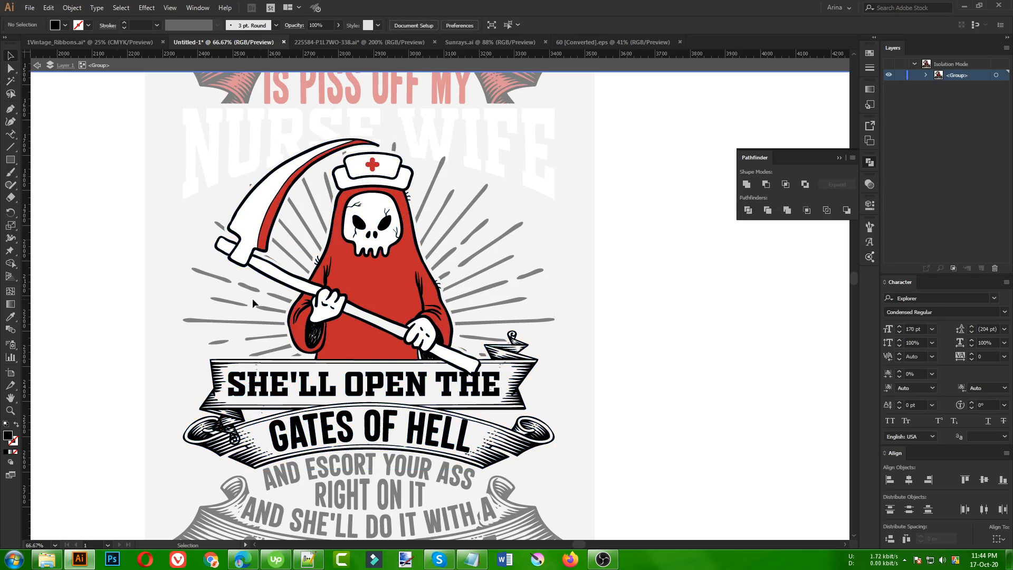
Step: Try to fill the SHE'LL OPEN THE and GATES OF HELL ribbons and the scroll end with the robe's red using Live Paint
{"action": "scroll", "coordinate": [367, 438], "scroll_direction": "up", "scroll_amount": 1}
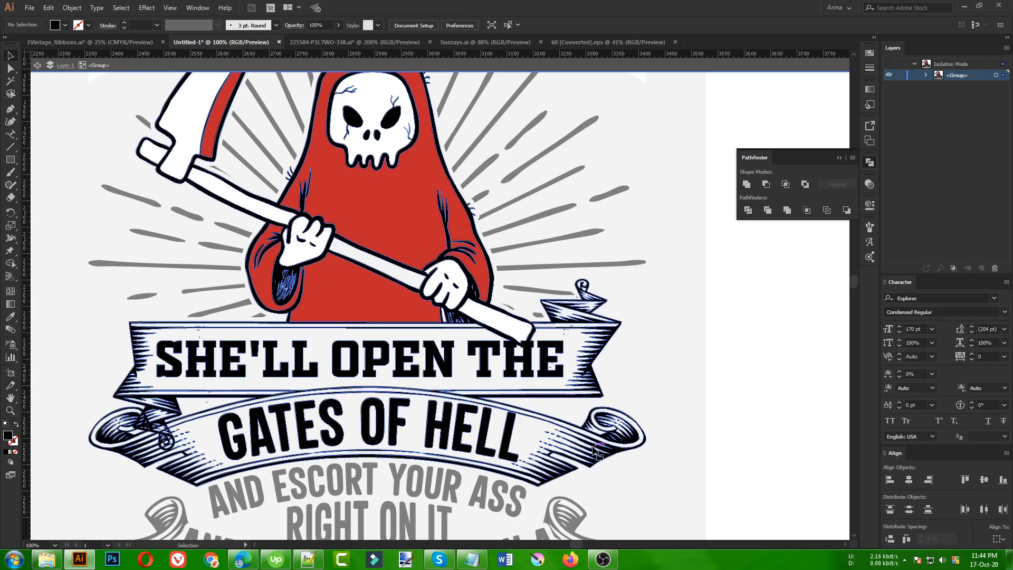
{"action": "left_click", "coordinate": [595, 449]}
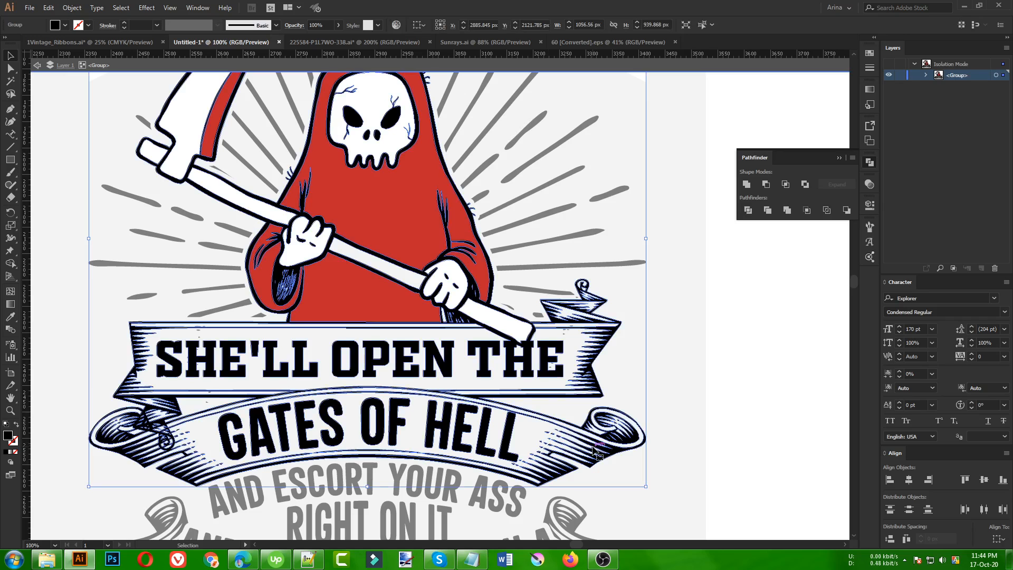
{"action": "key", "text": "k"}
{"action": "left_click", "coordinate": [361, 287], "text": "alt"}
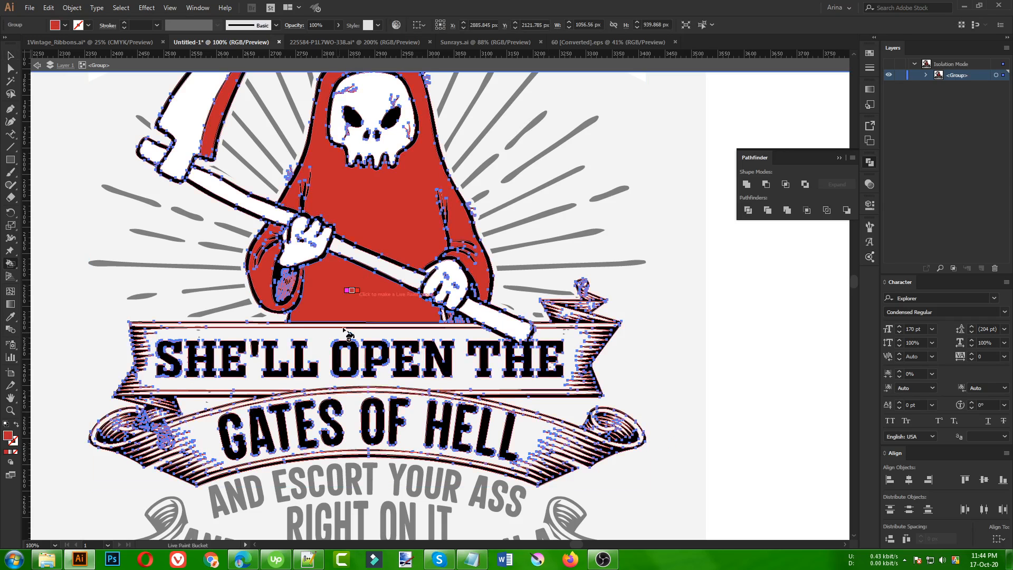
{"action": "left_click", "coordinate": [328, 349]}
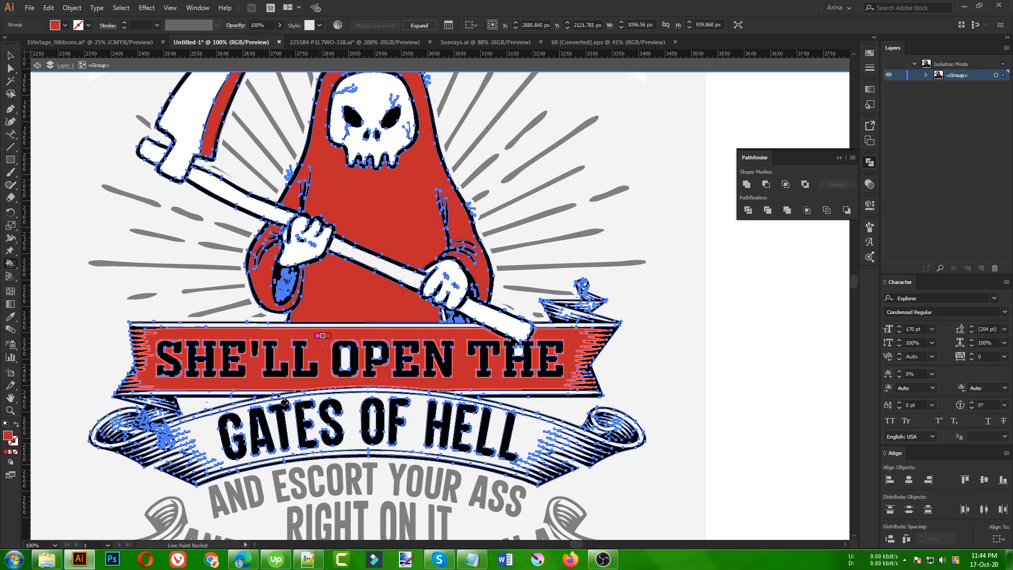
{"action": "left_click", "coordinate": [214, 432]}
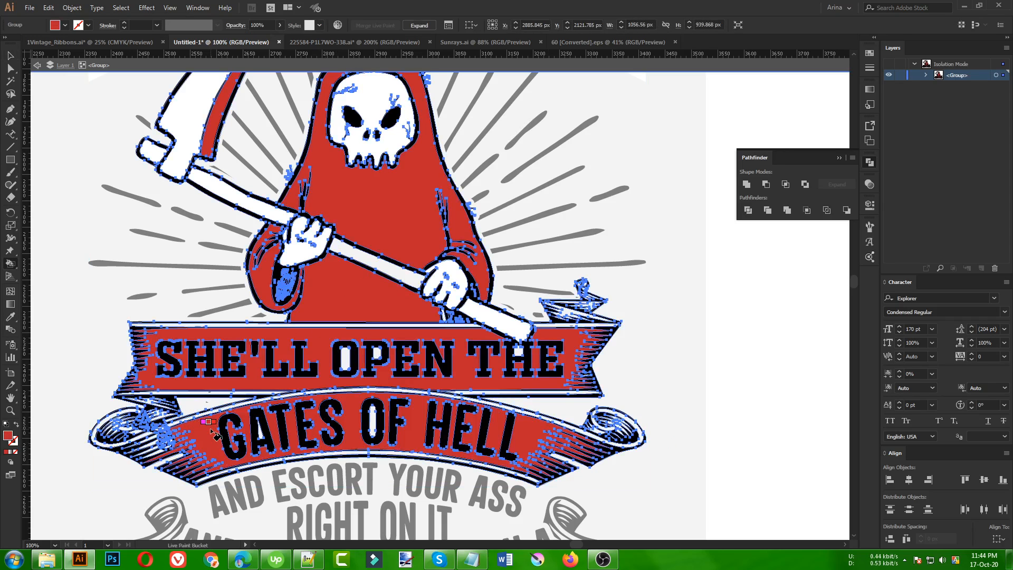
{"action": "left_click", "coordinate": [598, 438]}
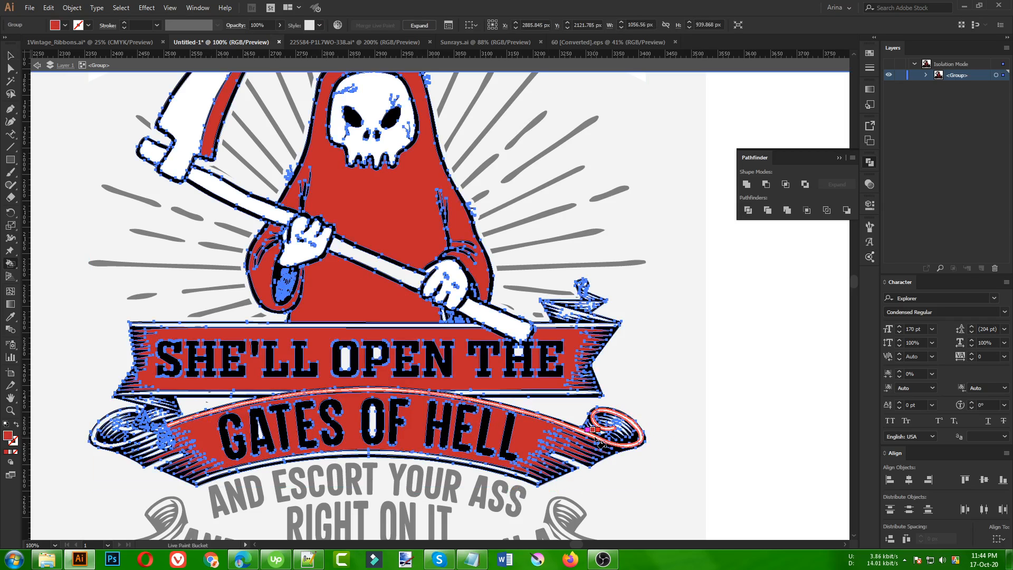
{"action": "left_click", "coordinate": [509, 475]}
{"action": "key", "text": "v"}
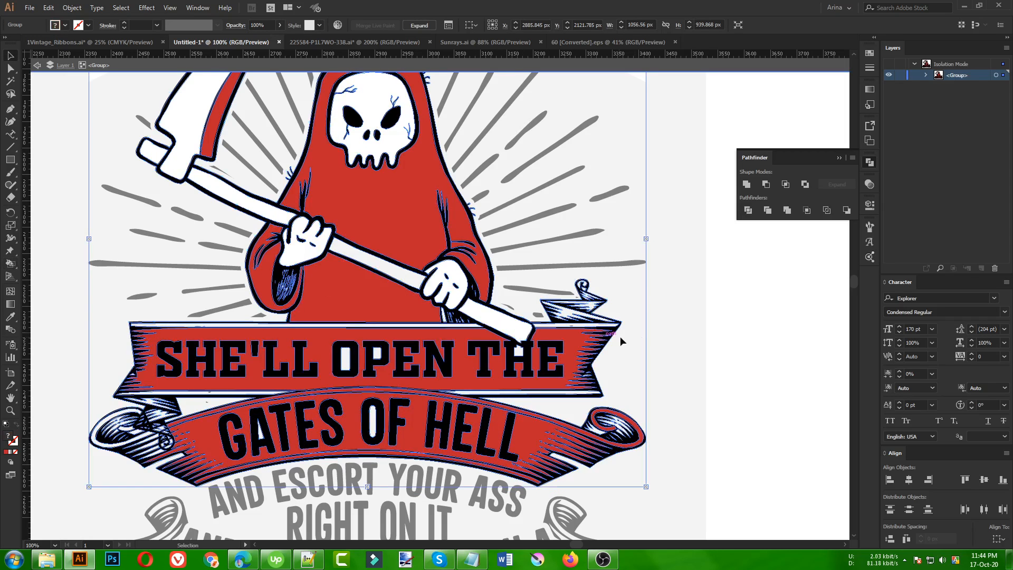
Step: Undo the red Live Paint fills on both ribbons and the Live Paint conversion, then deselect the artwork
{"action": "key", "text": "a"}
{"action": "key", "text": "ctrl+z"}
{"action": "key", "text": "ctrl+z"}
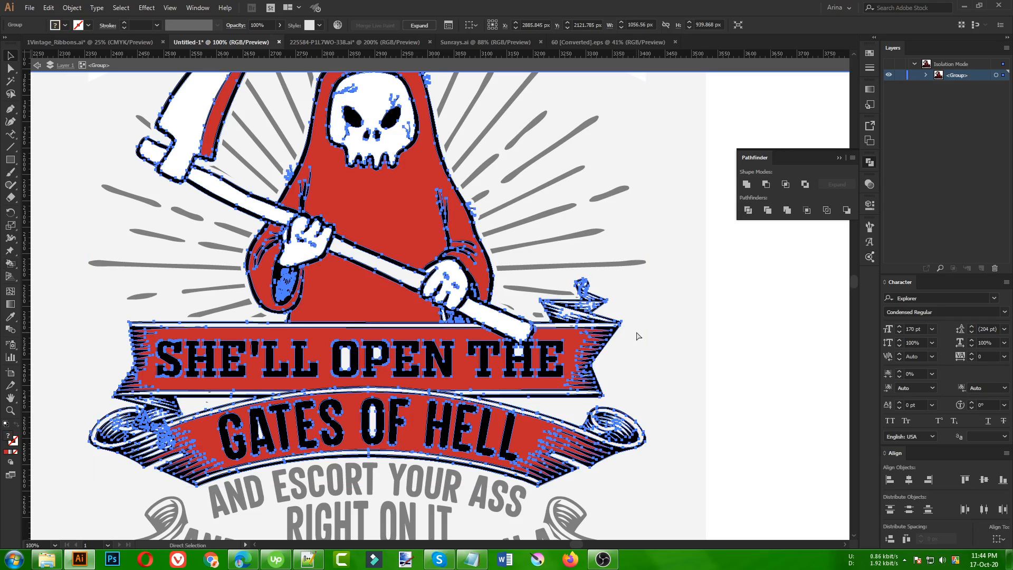
{"action": "key", "text": "ctrl+z"}
{"action": "key", "text": "v"}
{"action": "key", "text": "ctrl+z"}
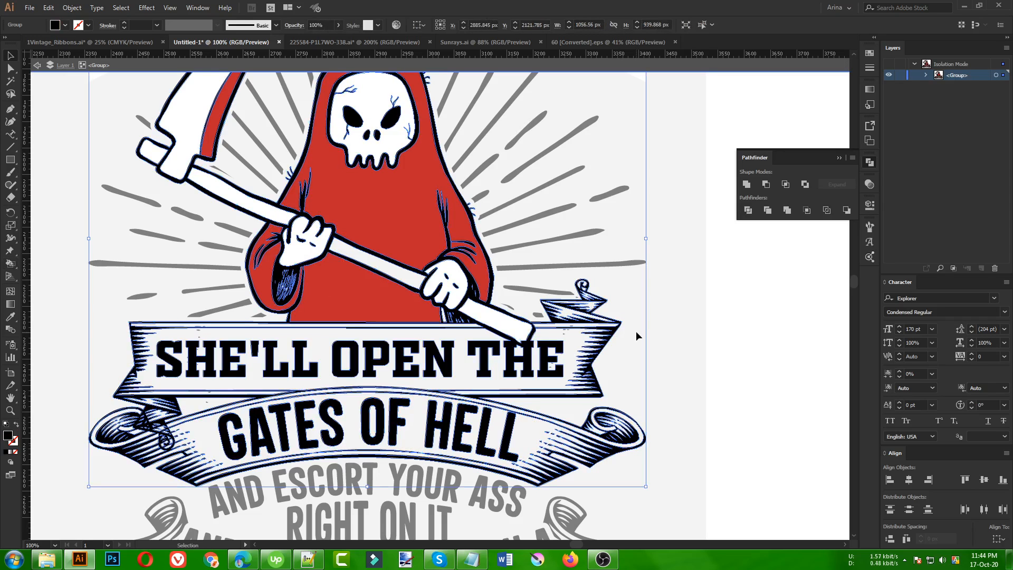
{"action": "left_click", "coordinate": [636, 335]}
Step: Draw a rectangle about 1482 by 971 px over the reaper and ribbons, sample the scythe's red, and place it directly behind the black line art
{"action": "key", "text": "ctrl+minus"}
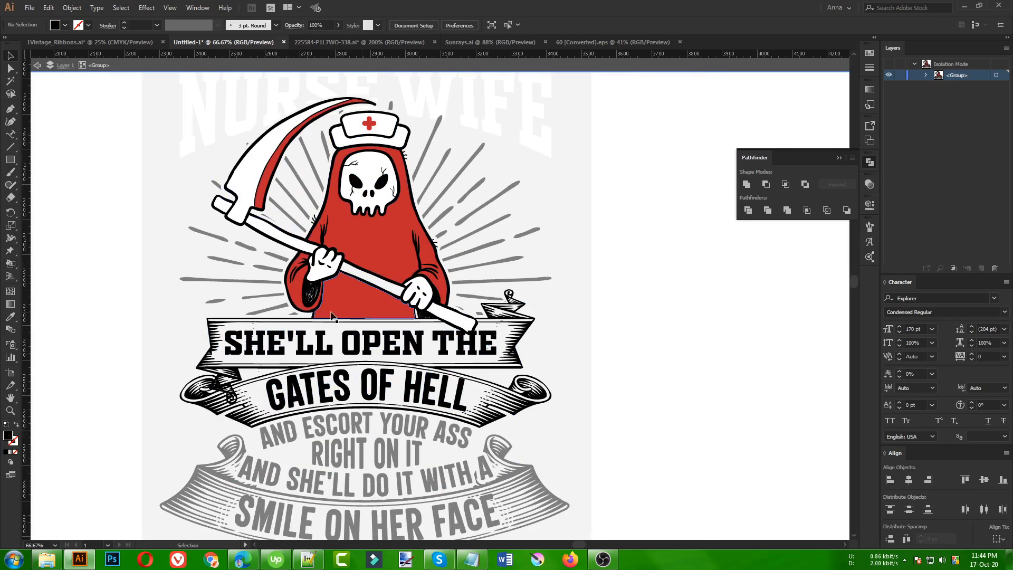
{"action": "left_click", "coordinate": [10, 159]}
{"action": "left_click_drag", "start_coordinate": [114, 156], "coordinate": [635, 496]}
{"action": "key", "text": "i"}
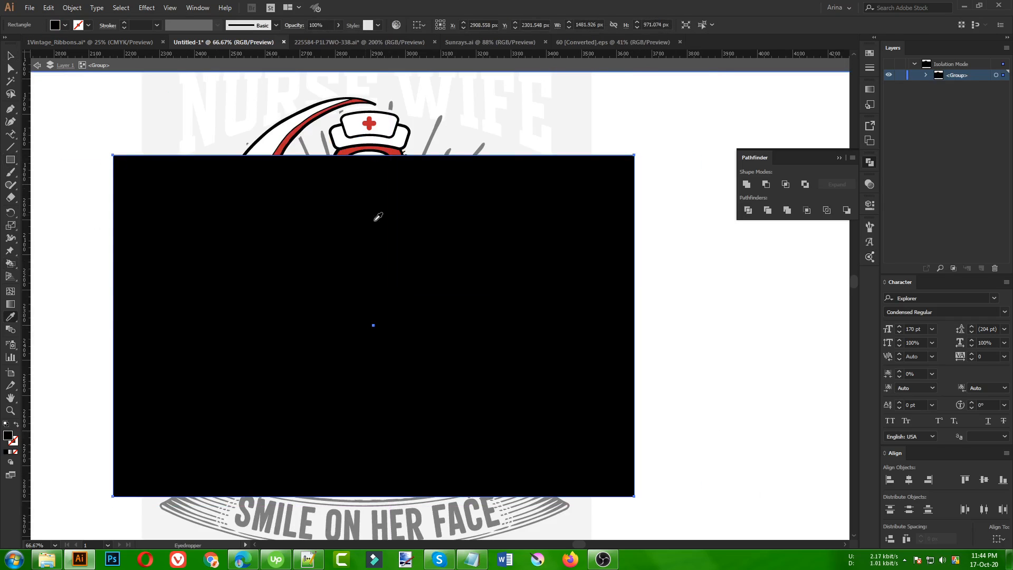
{"action": "left_click", "coordinate": [290, 140]}
{"action": "key", "text": "v"}
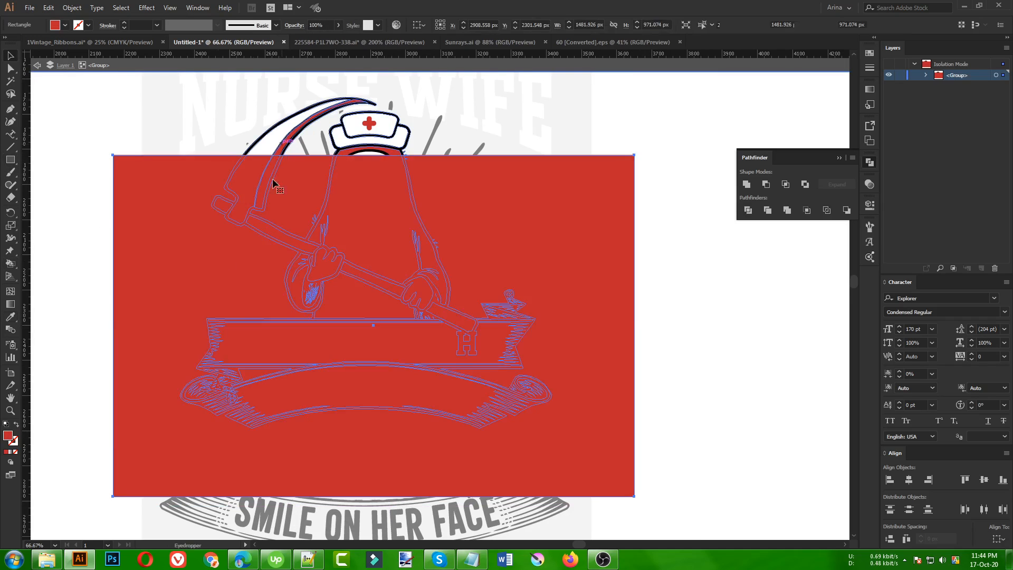
{"action": "key", "text": "Delete"}
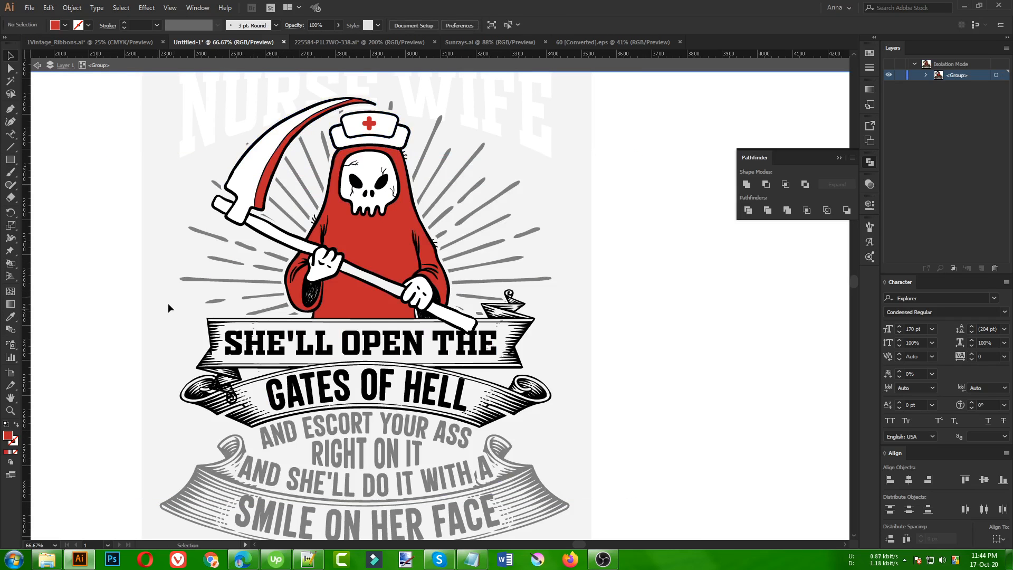
{"action": "left_click", "coordinate": [521, 336]}
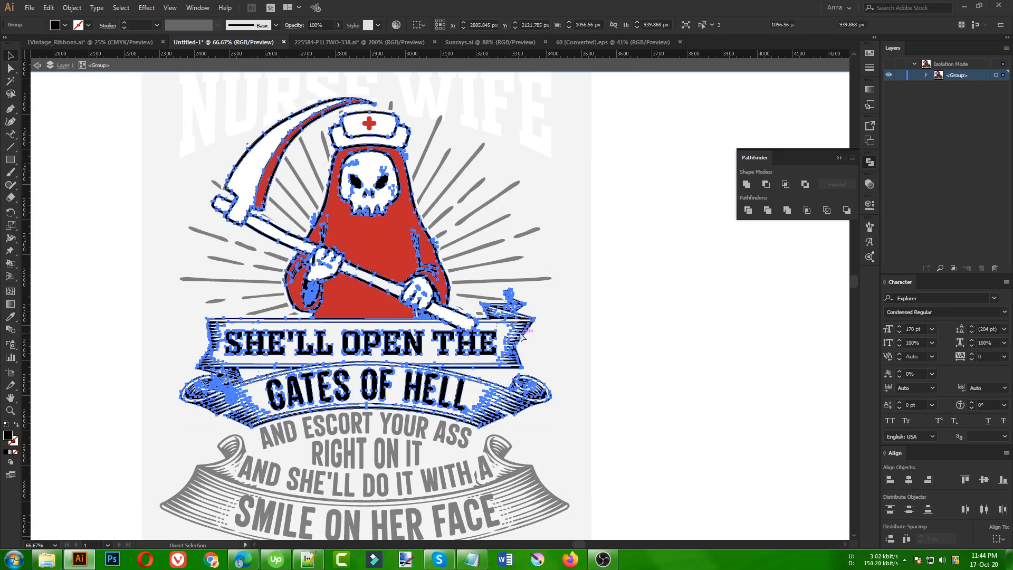
{"action": "key", "text": "ctrl+z"}
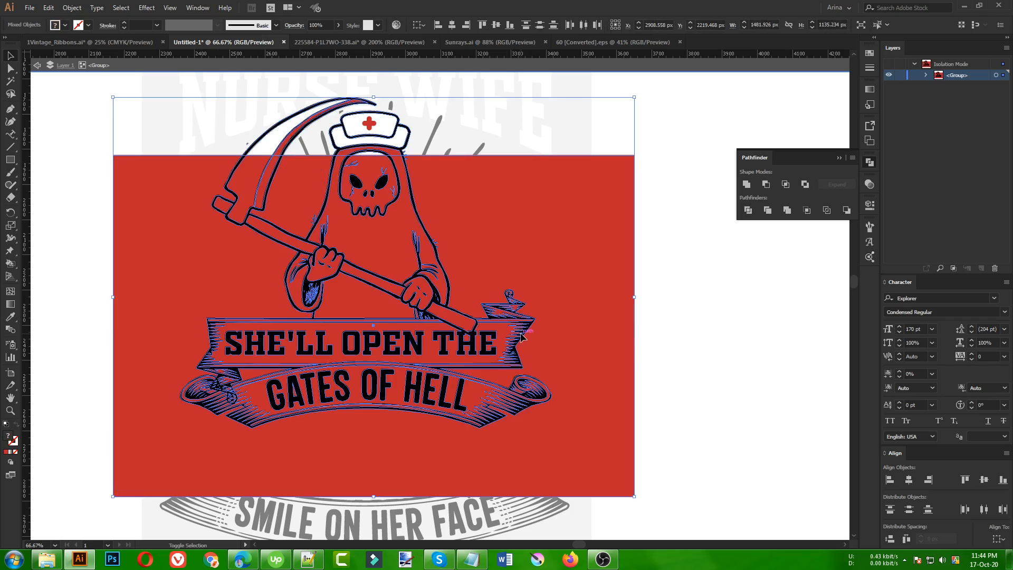
Step: Remove the part of the red rectangle outside the reaper and ribbon outlines using Shape Builder
{"action": "key", "text": "shift+m"}
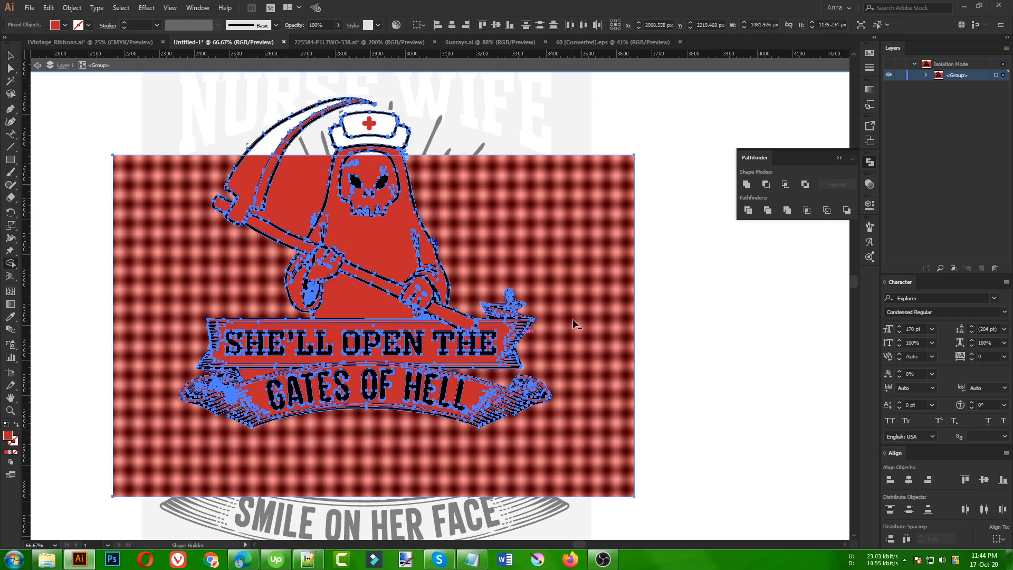
{"action": "left_click", "coordinate": [601, 375], "text": "alt"}
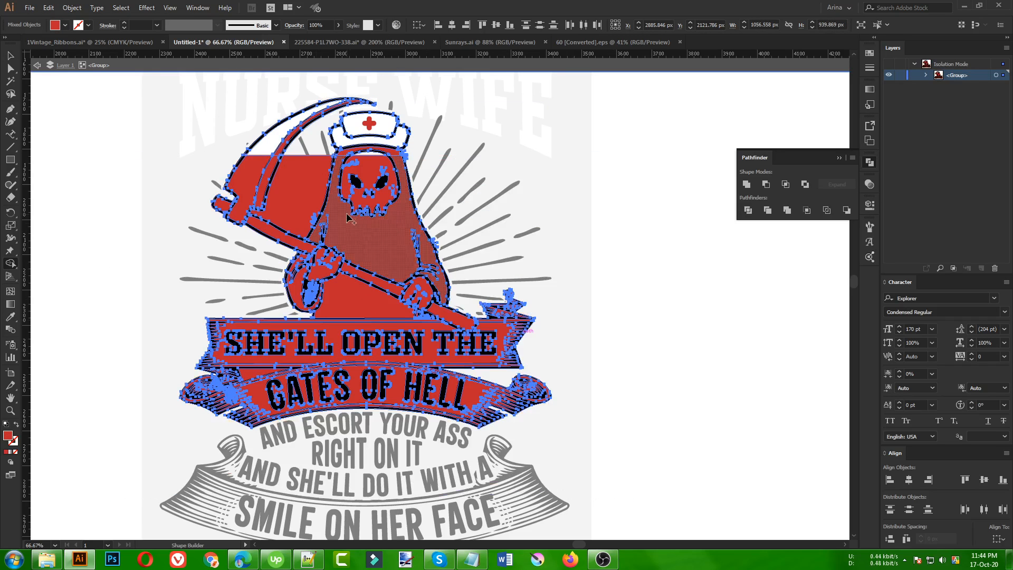
{"action": "key", "text": "v"}
{"action": "left_click", "coordinate": [558, 273]}
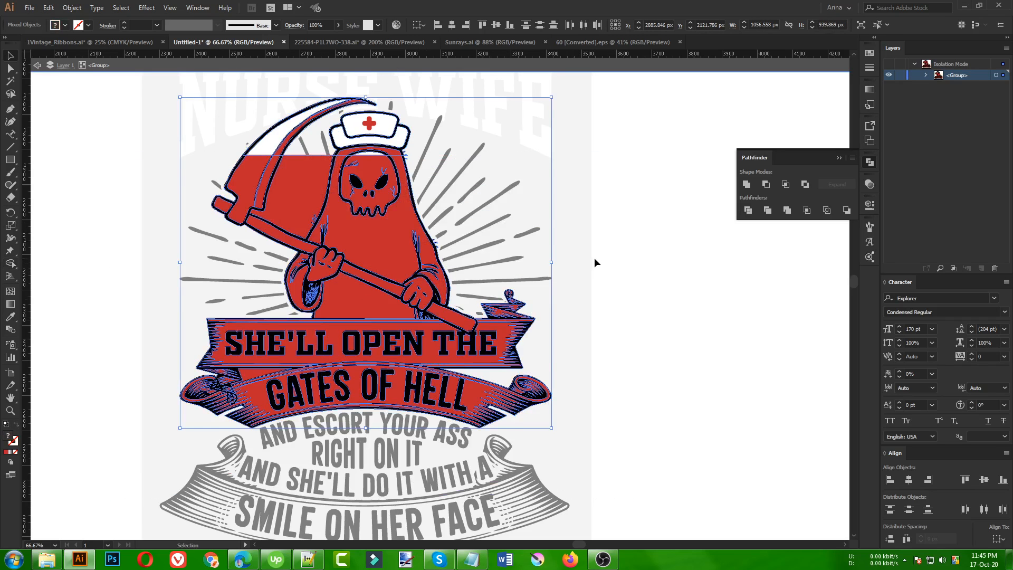
Step: Select the trimmed red shape and erase everything above the SHE'LL OPEN THE ribbon with the Eraser tool
{"action": "left_click", "coordinate": [291, 183]}
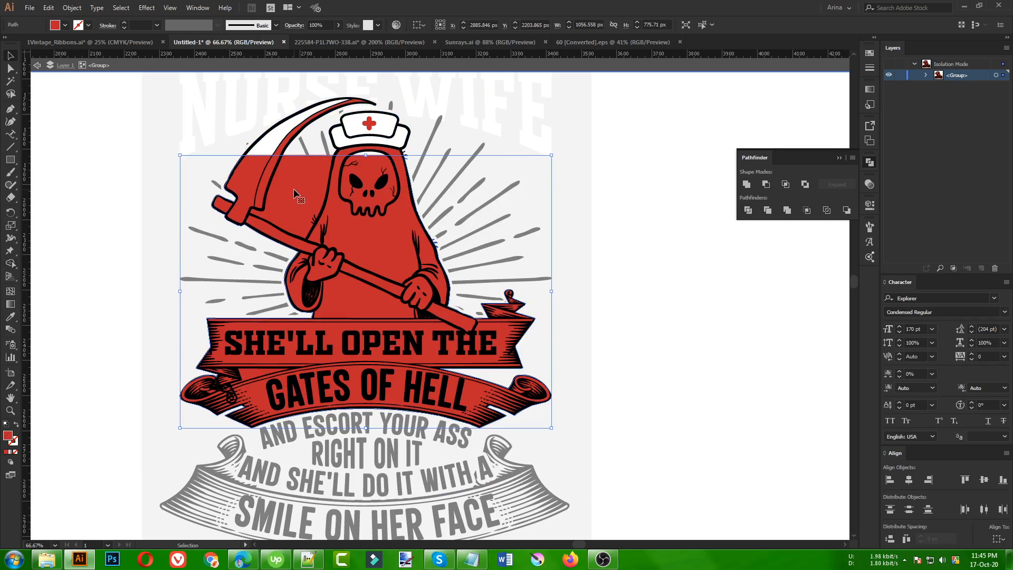
{"action": "scroll", "coordinate": [345, 298], "scroll_direction": "up", "scroll_amount": 1}
{"action": "scroll", "coordinate": [365, 321], "scroll_direction": "up", "scroll_amount": 1}
{"action": "scroll", "coordinate": [365, 324], "scroll_direction": "up", "scroll_amount": 3}
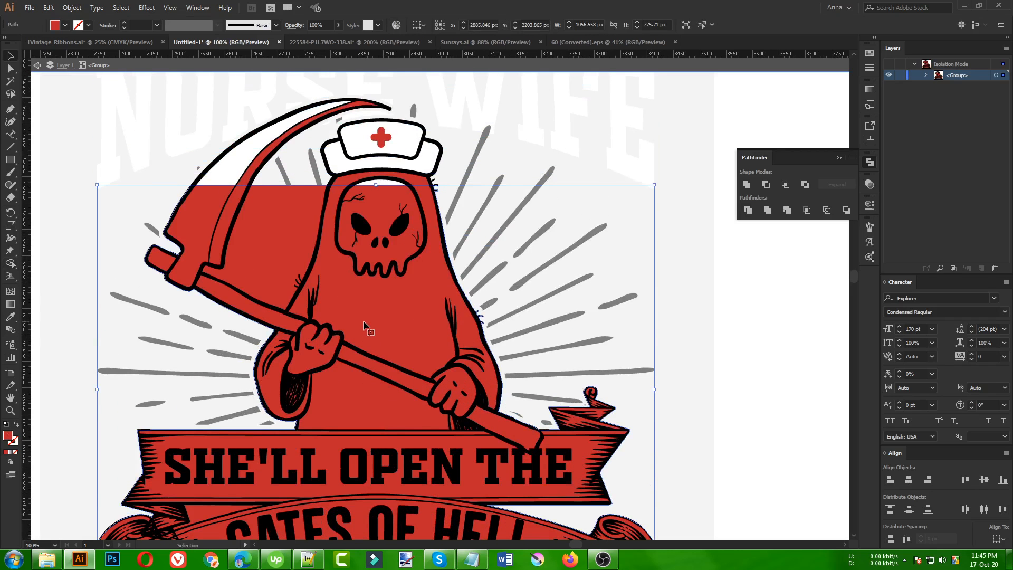
{"action": "key", "text": "shift+e"}
{"action": "left_click_drag", "start_coordinate": [88, 124], "coordinate": [761, 430]}
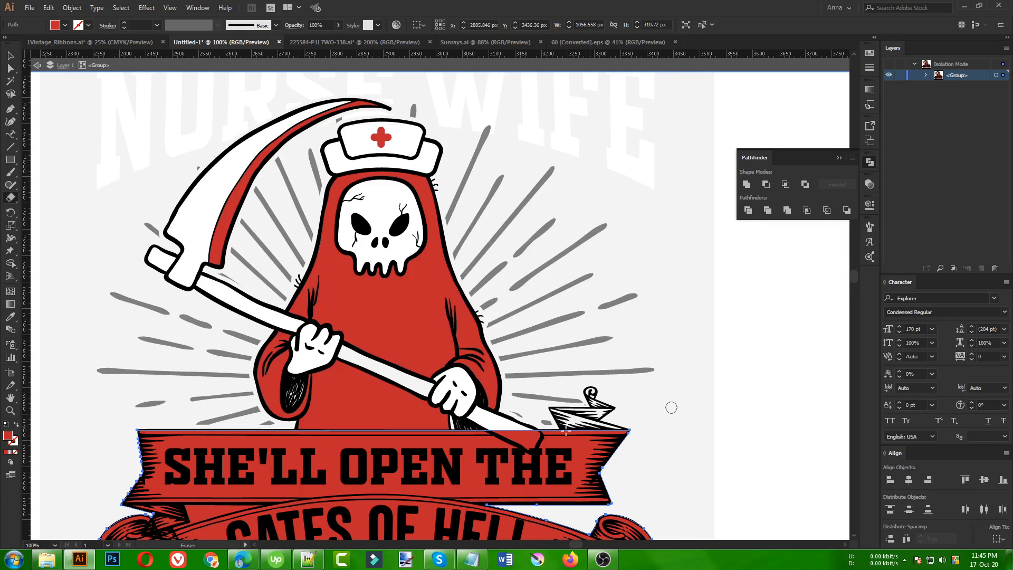
Step: Merge the red area on the scythe handle's lower end into its white part with Shape Builder, and leave the isolated group
{"action": "scroll", "coordinate": [528, 441], "scroll_direction": "up", "scroll_amount": 3}
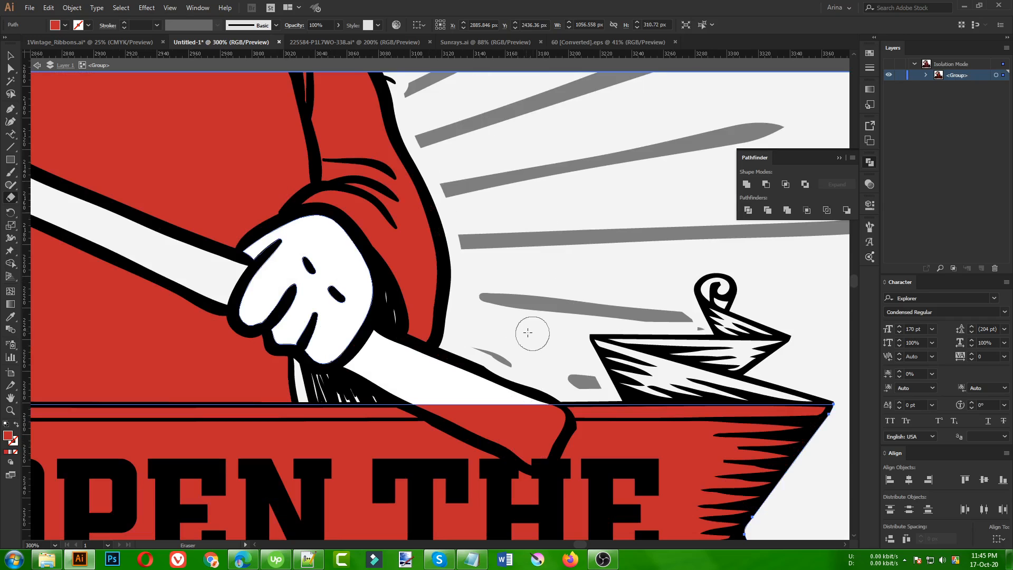
{"action": "key", "text": "v"}
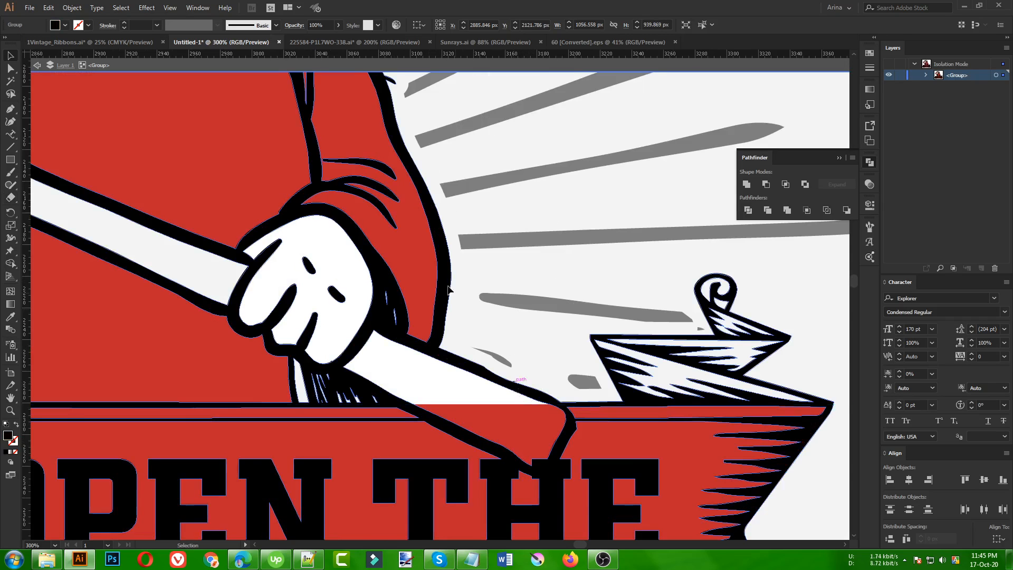
{"action": "scroll", "coordinate": [515, 388], "scroll_direction": "down", "scroll_amount": 5}
{"action": "left_click", "coordinate": [501, 305], "text": "shift"}
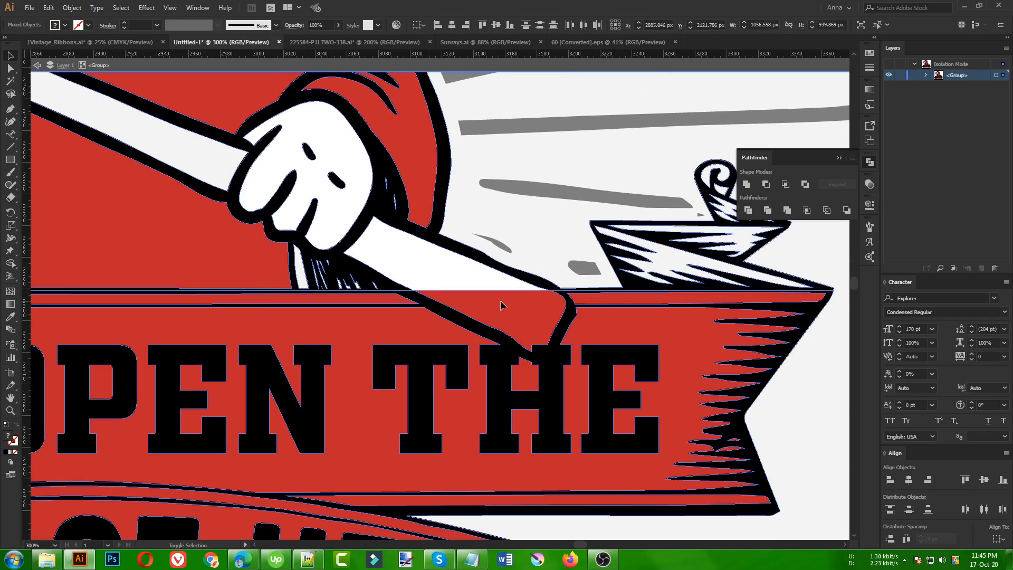
{"action": "key", "text": "shift+m"}
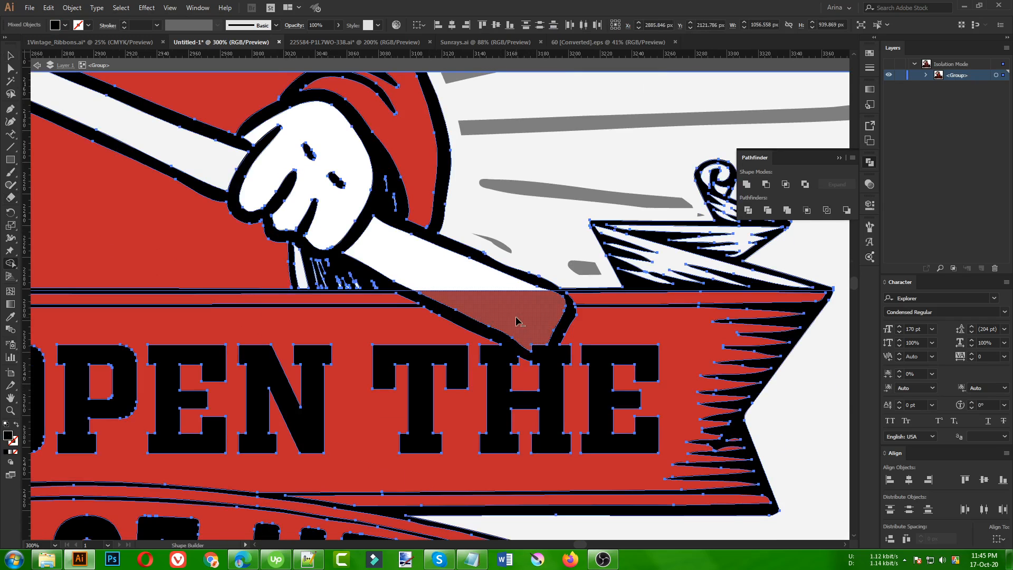
{"action": "left_click_drag", "start_coordinate": [520, 324], "coordinate": [539, 331]}
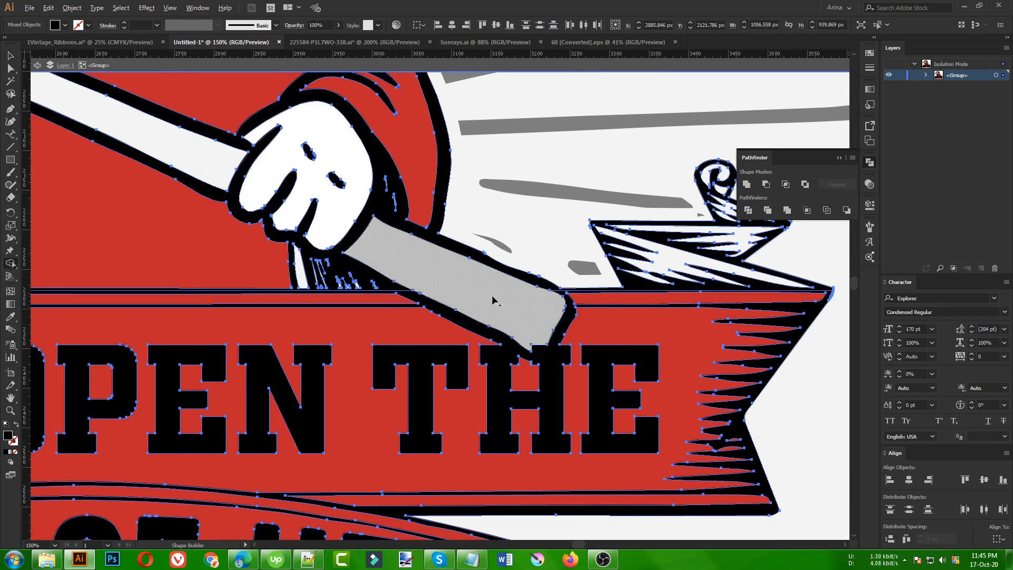
{"action": "scroll", "coordinate": [493, 298], "scroll_direction": "down", "scroll_amount": 2}
{"action": "key", "text": "v"}
{"action": "left_click", "coordinate": [702, 330]}
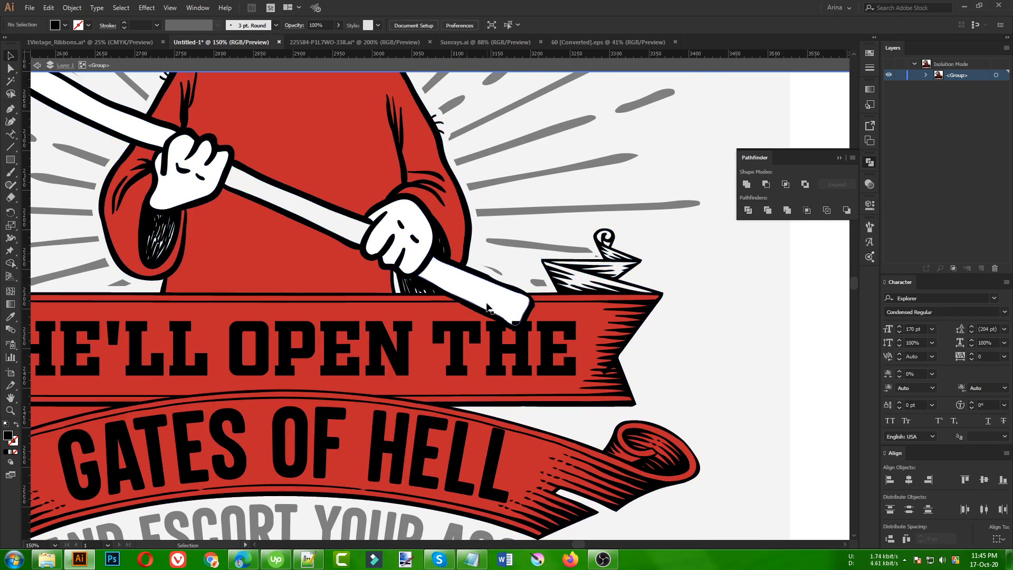
{"action": "key", "text": "ctrl+minus"}
{"action": "key", "text": "ctrl+minus"}
{"action": "double_click", "coordinate": [635, 324]}
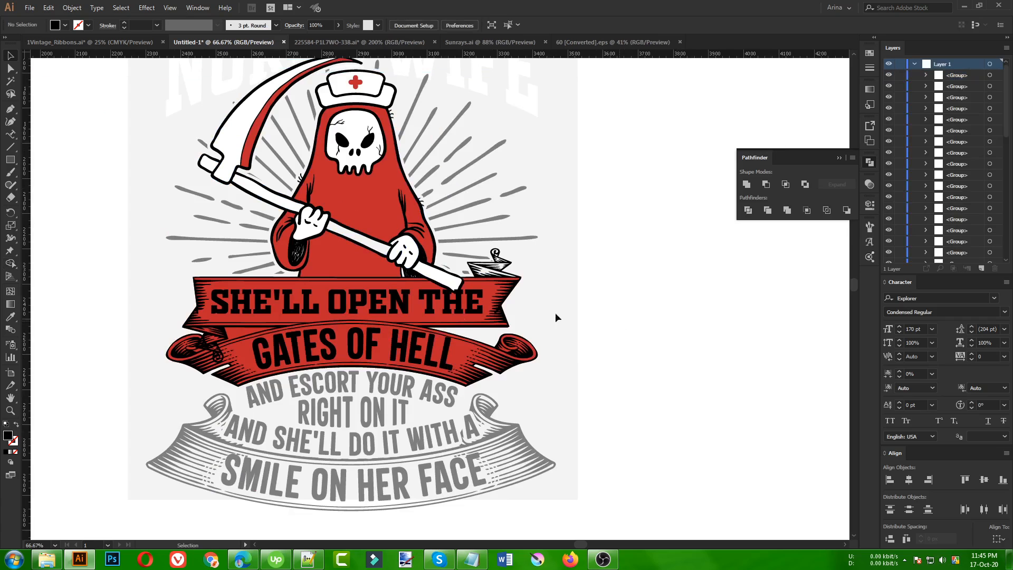
Step: Isolate the lettering group and recolour SHE'LL OPEN THE and GATES OF HELL white, except the H touching the scythe handle
{"action": "left_click", "coordinate": [403, 311]}
{"action": "double_click", "coordinate": [404, 311]}
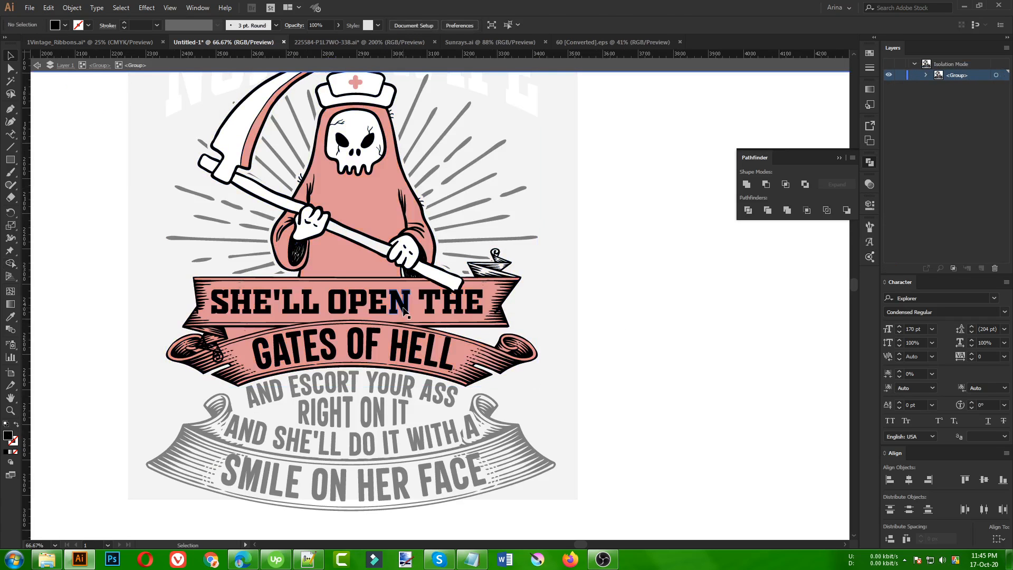
{"action": "left_click", "coordinate": [404, 311]}
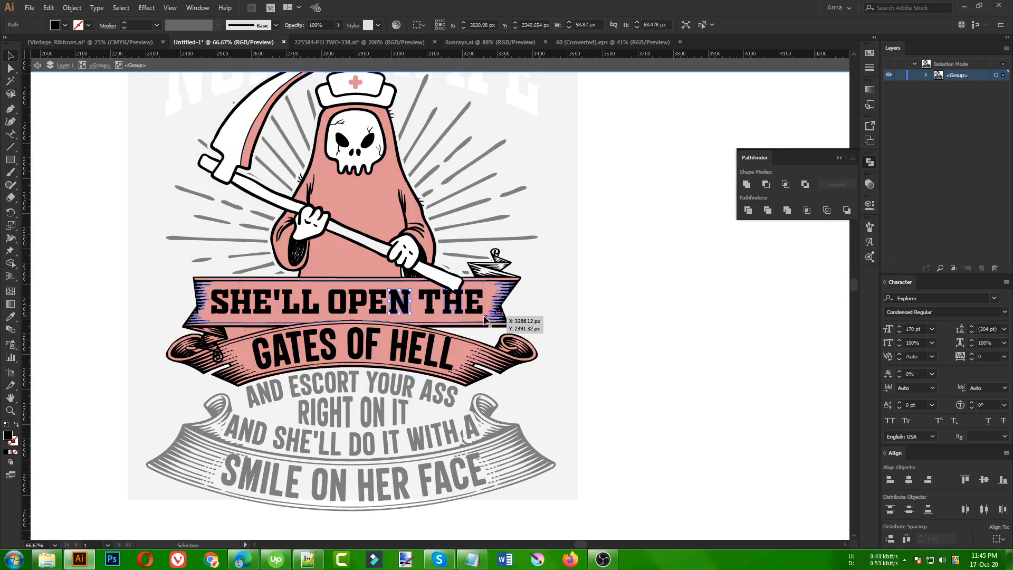
{"action": "left_click_drag", "start_coordinate": [477, 312], "coordinate": [477, 319]}
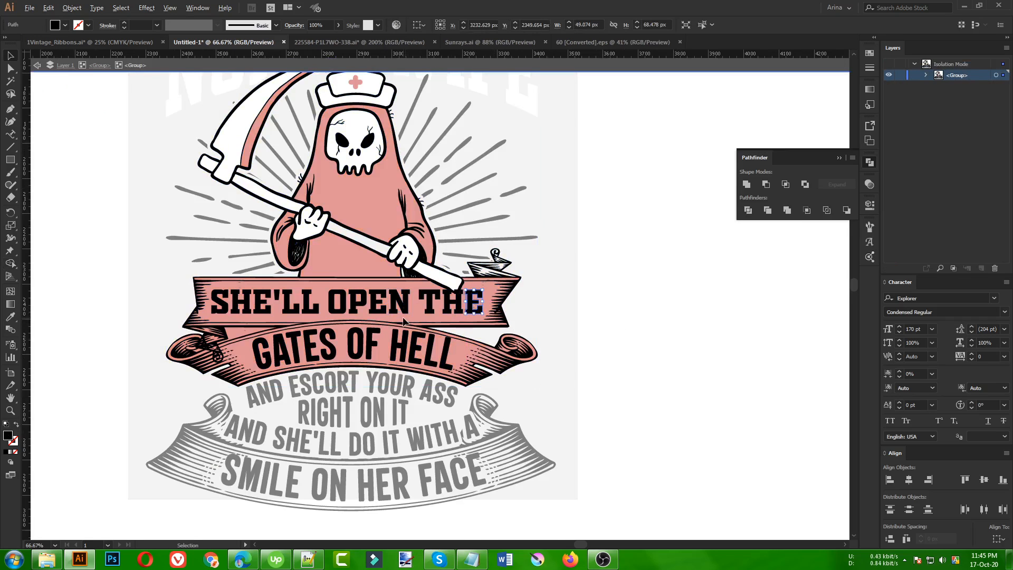
{"action": "key", "text": "ctrl+="}
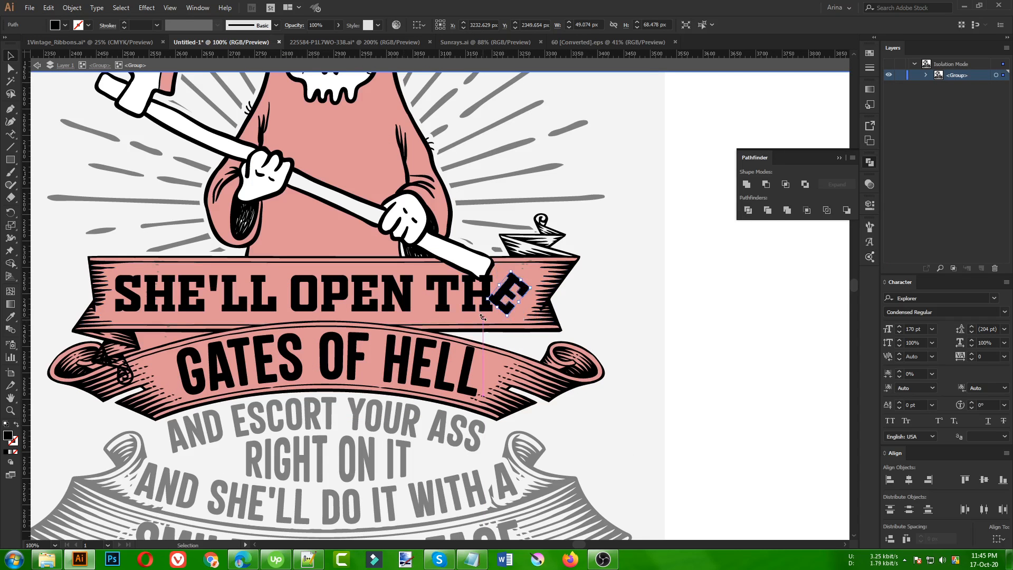
{"action": "left_click", "coordinate": [427, 324]}
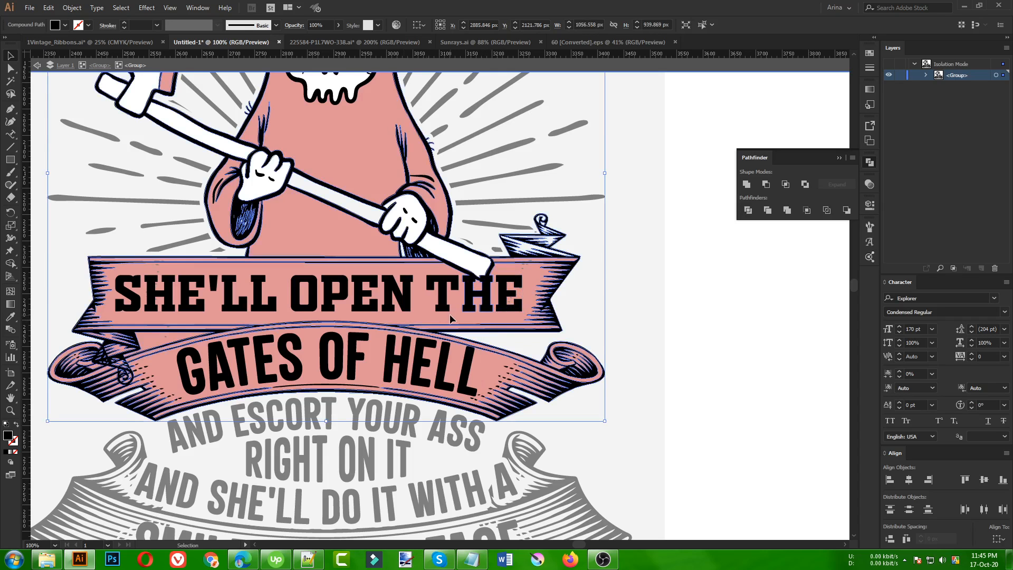
{"action": "key", "text": "ctrl+2"}
{"action": "left_click_drag", "start_coordinate": [512, 316], "coordinate": [129, 293]}
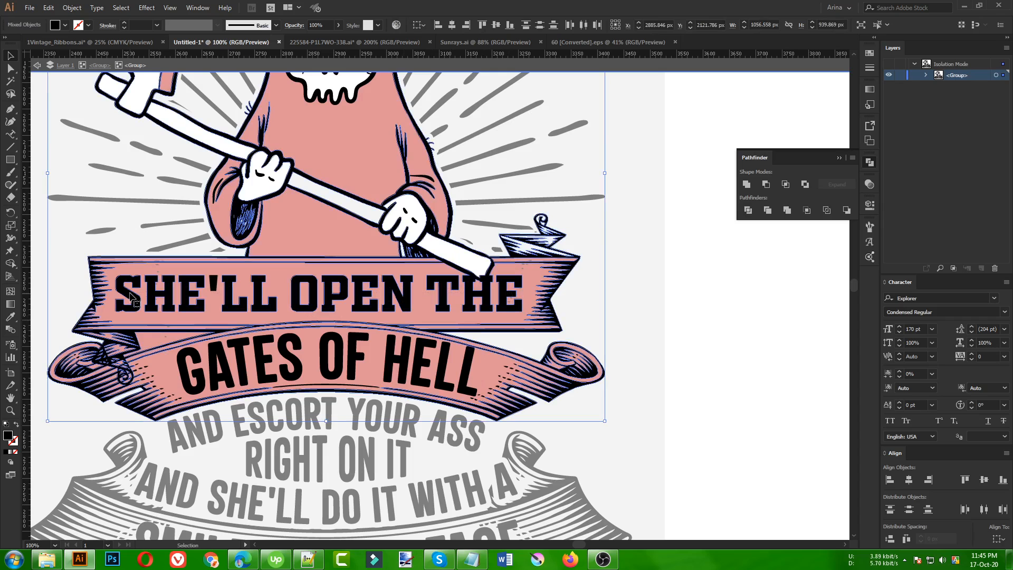
{"action": "left_click", "coordinate": [74, 255]}
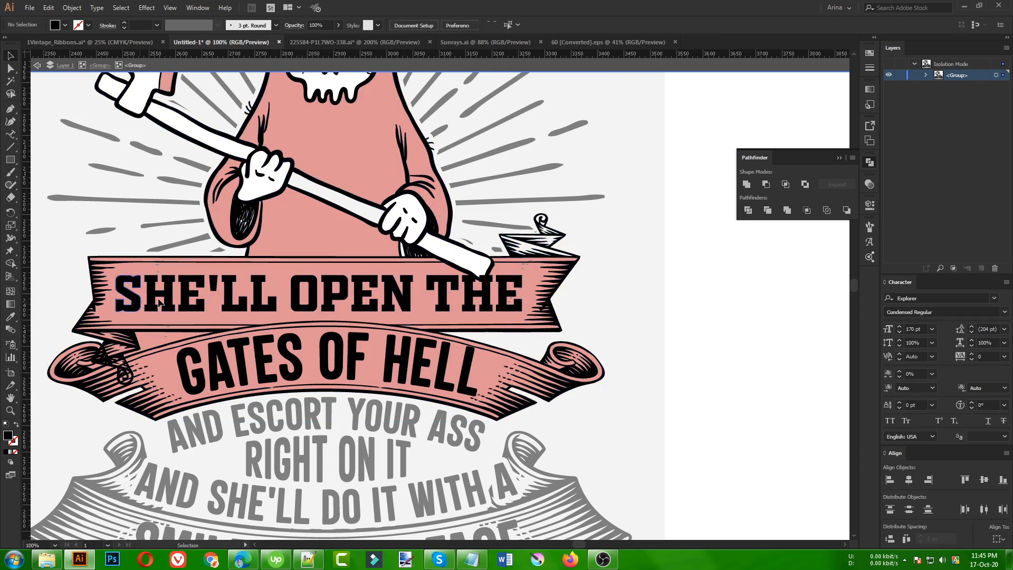
{"action": "left_click", "coordinate": [158, 302]}
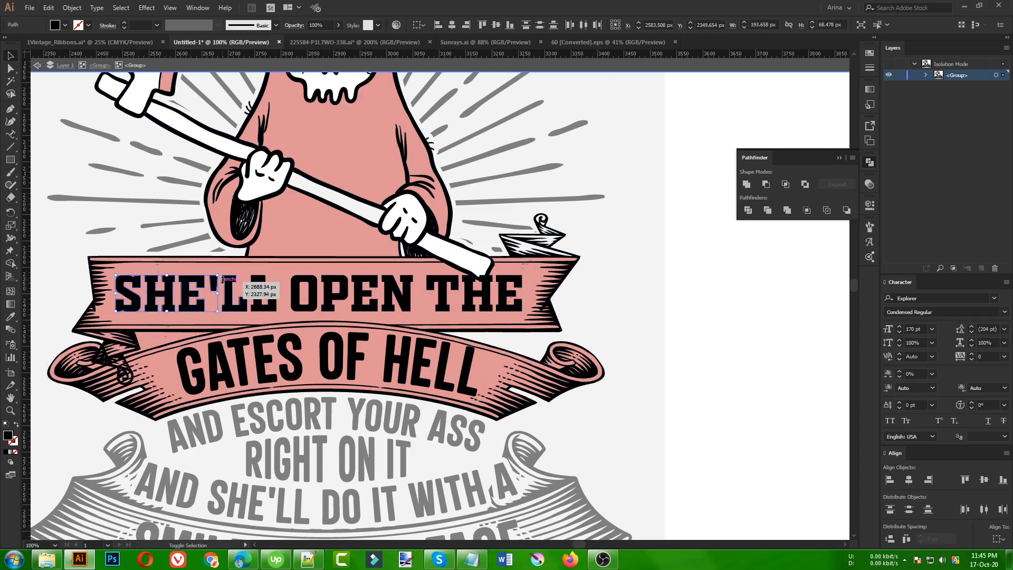
{"action": "left_click", "coordinate": [255, 291], "text": "shift"}
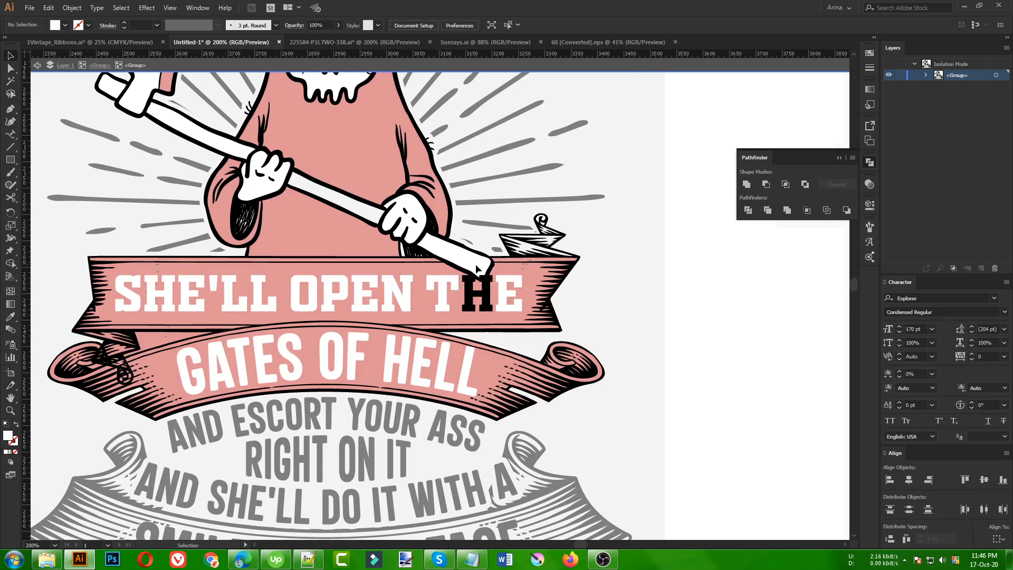
Step: Add a separate text letter H beside the end of the SHE'LL OPEN THE ribbon as a replacement for the black H
{"action": "scroll", "coordinate": [477, 269], "scroll_direction": "up", "scroll_amount": 3}
{"action": "left_click", "coordinate": [498, 312]}
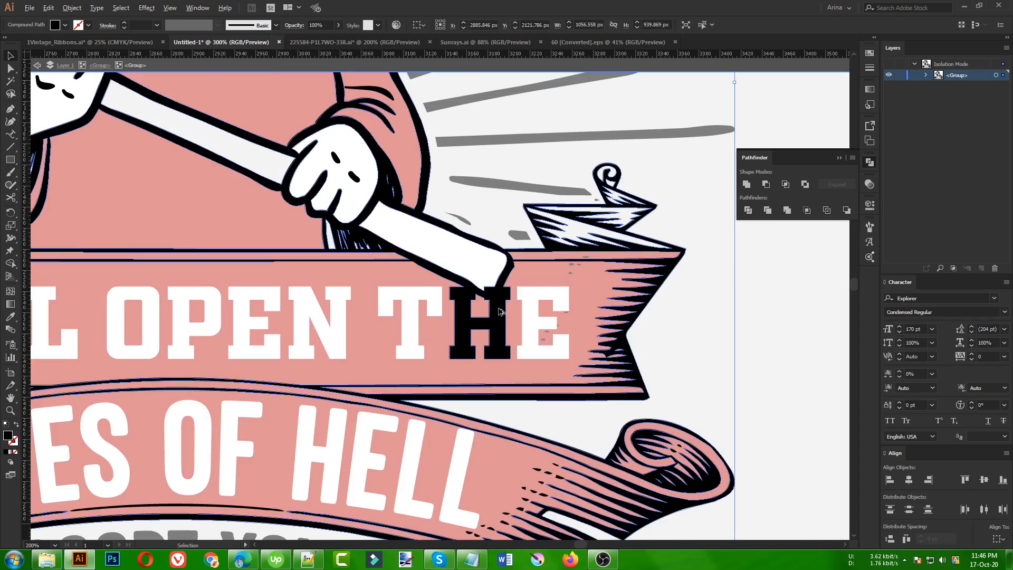
{"action": "scroll", "coordinate": [499, 312], "scroll_direction": "up", "scroll_amount": 1}
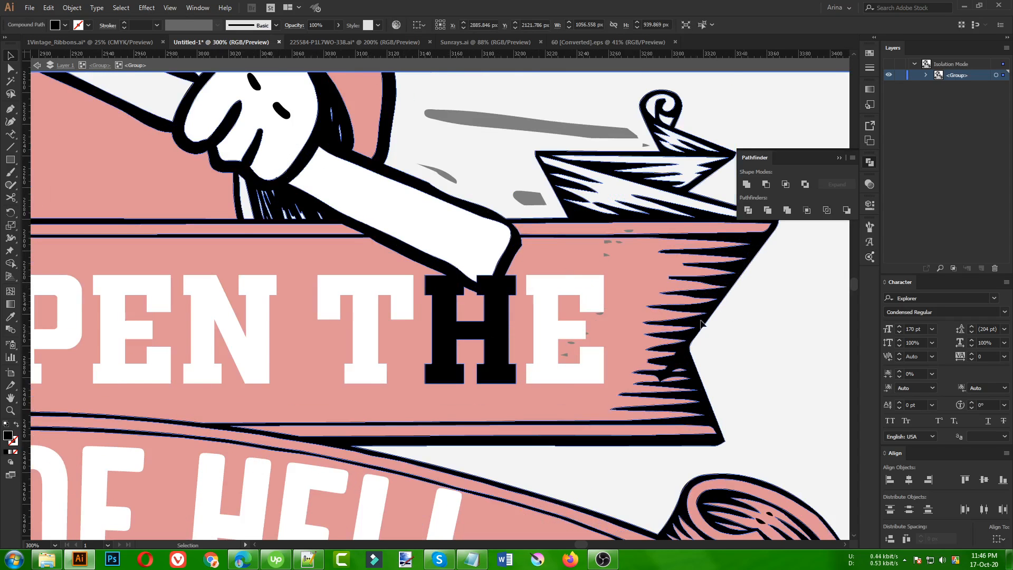
{"action": "key", "text": "ctrl+1"}
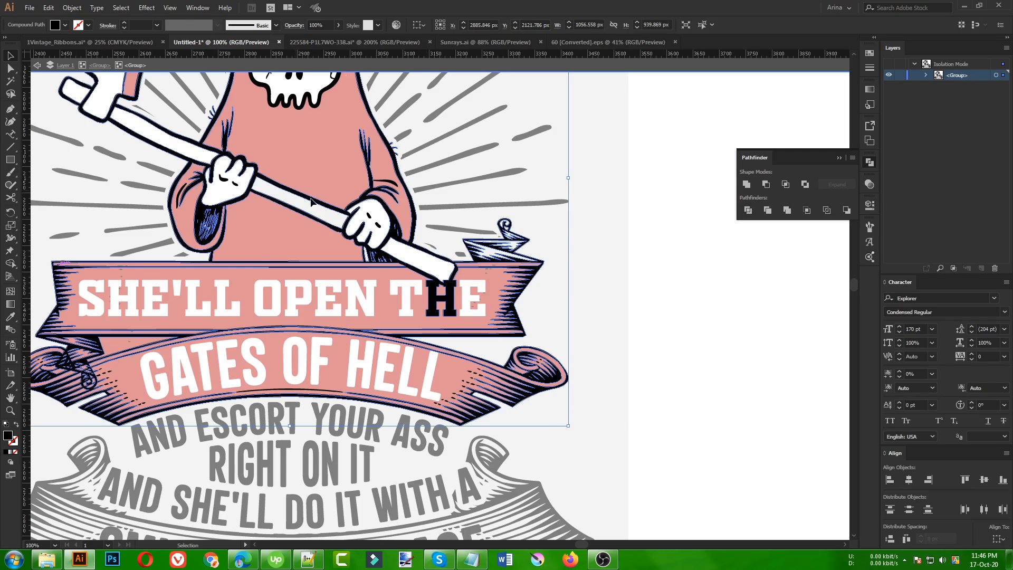
{"action": "scroll", "coordinate": [258, 259], "scroll_direction": "up", "scroll_amount": 3}
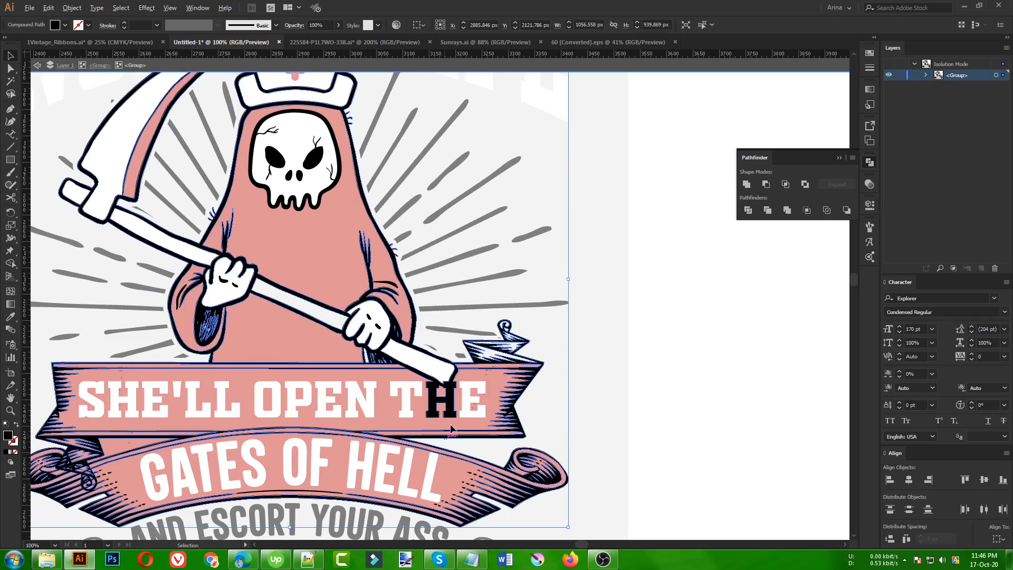
{"action": "scroll", "coordinate": [473, 415], "scroll_direction": "up", "scroll_amount": 1}
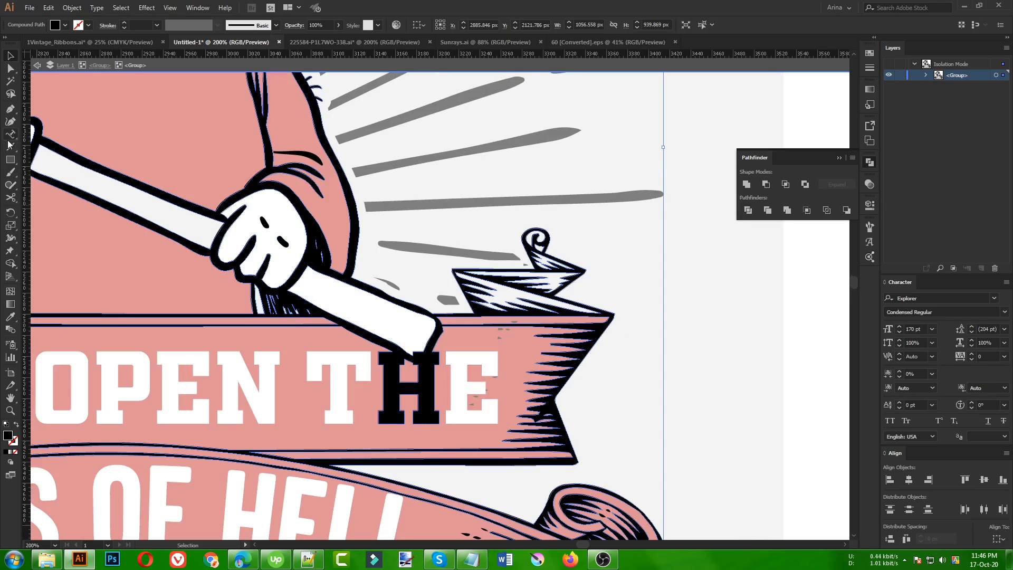
{"action": "left_click_drag", "start_coordinate": [10, 135], "coordinate": [53, 138]}
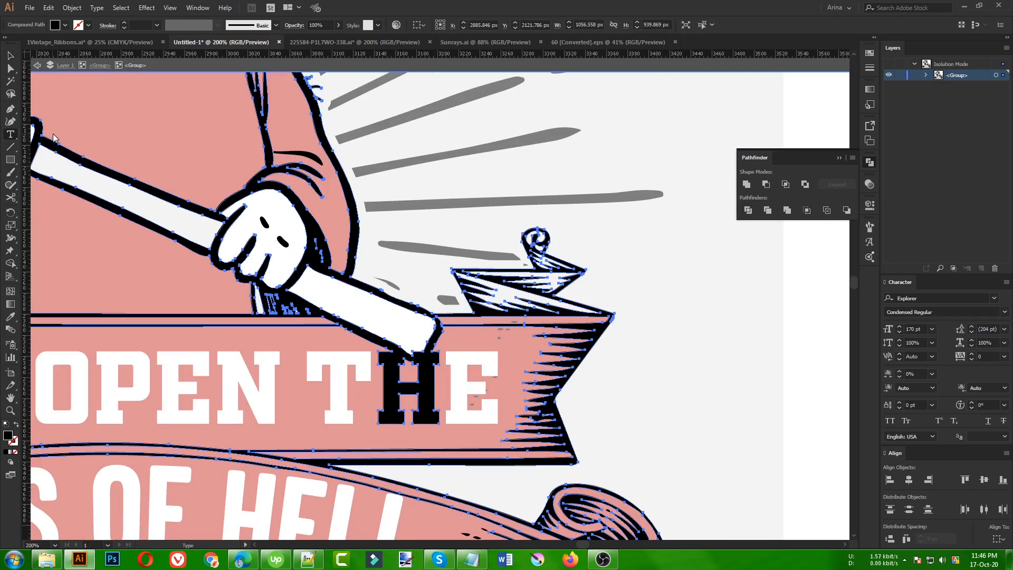
{"action": "left_click", "coordinate": [639, 385]}
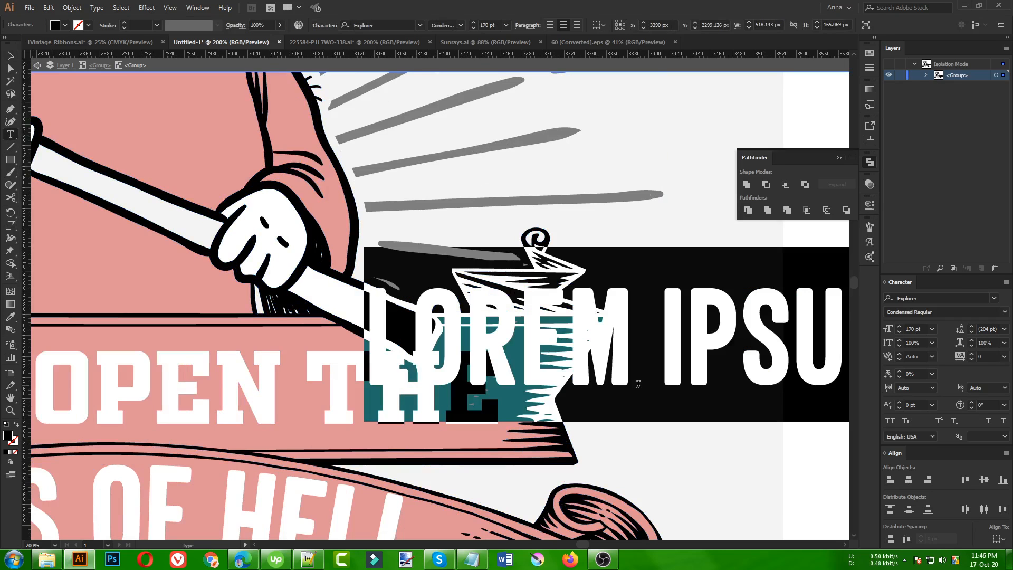
{"action": "type", "text": "H"}
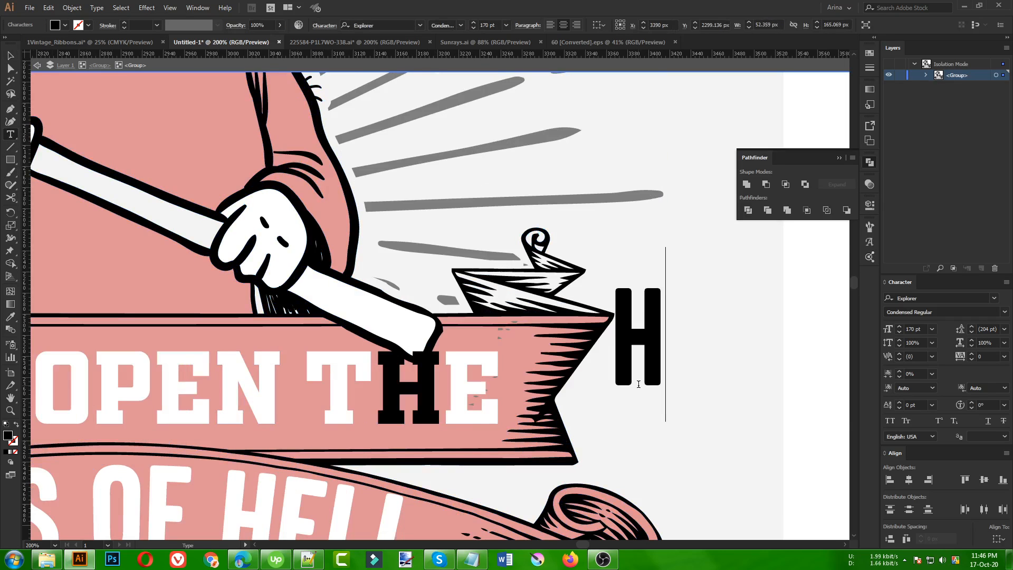
{"action": "key", "text": "Escape"}
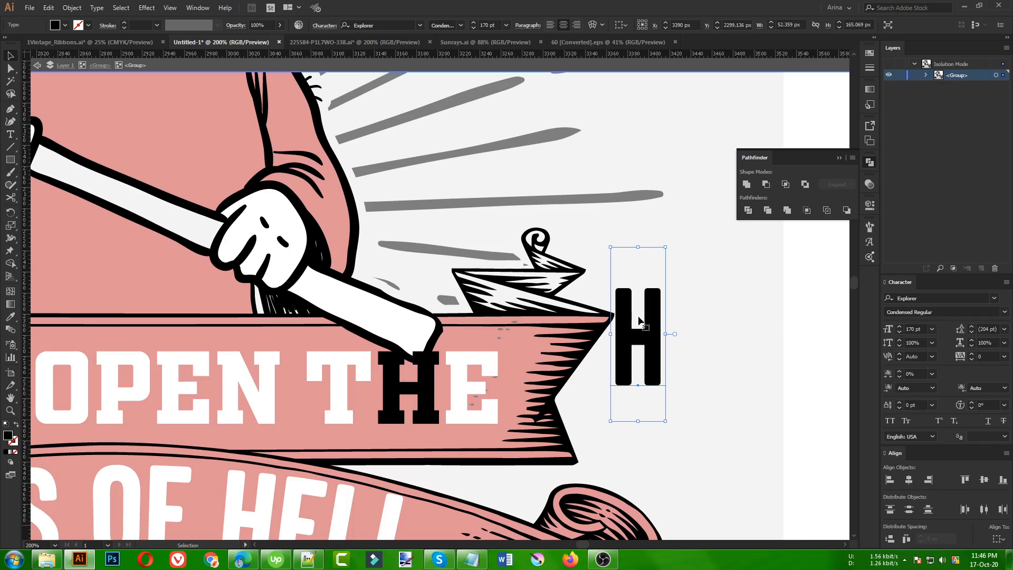
Step: Set the new H in OLD SPORT 02 ATHLETIC NCV, scale it down to about 79 pt and place it over the black H
{"action": "right_click", "coordinate": [640, 320]}
{"action": "mouse_move", "coordinate": [686, 374]}
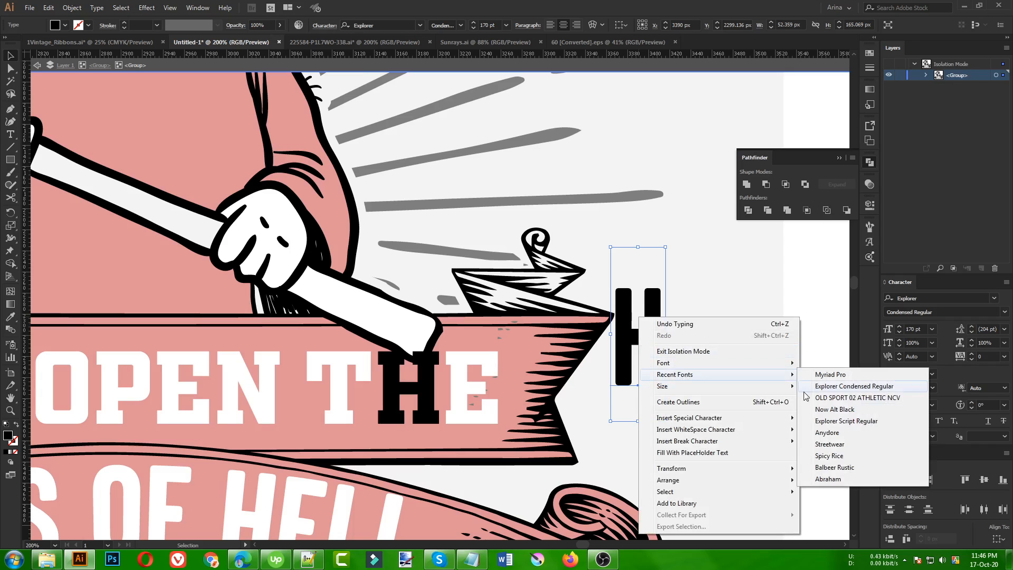
{"action": "left_click", "coordinate": [812, 398]}
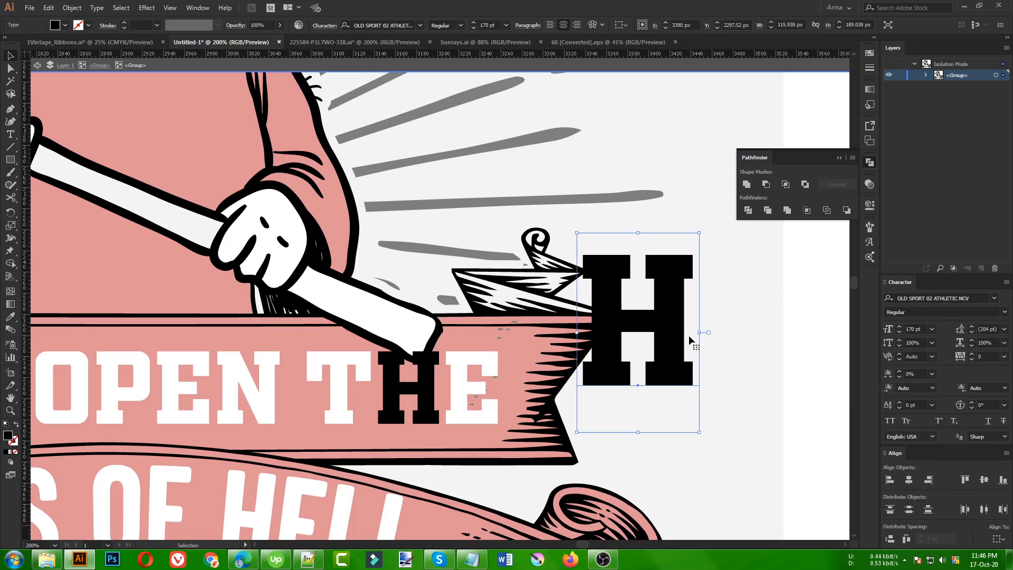
{"action": "left_click_drag", "start_coordinate": [699, 332], "coordinate": [430, 385]}
Step: Colour the new H white by sampling the neighbouring T, and convert it to outlines
{"action": "key", "text": "i"}
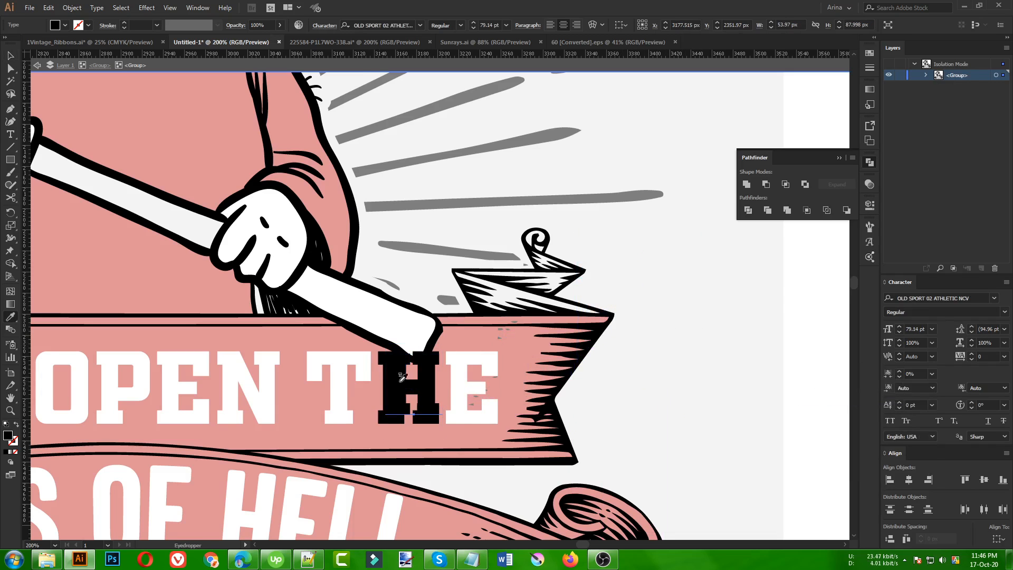
{"action": "left_click", "coordinate": [345, 363]}
{"action": "key", "text": "v"}
{"action": "right_click", "coordinate": [436, 382]}
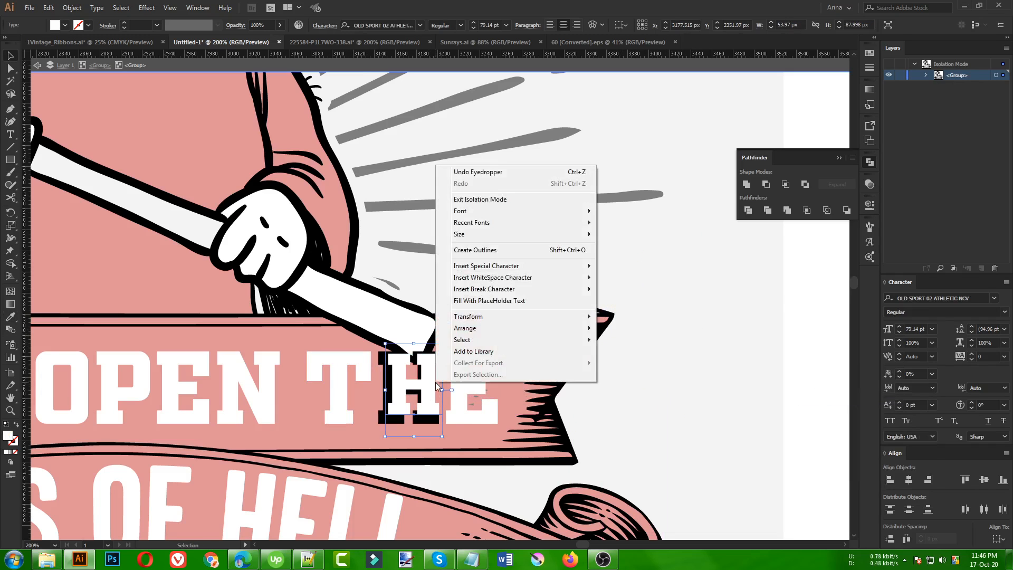
{"action": "left_click", "coordinate": [475, 249]}
Step: Align and scale the white H to about 58 by 68 px so it covers the black H, and leave the isolated group
{"action": "scroll", "coordinate": [417, 383], "scroll_direction": "up", "scroll_amount": 2}
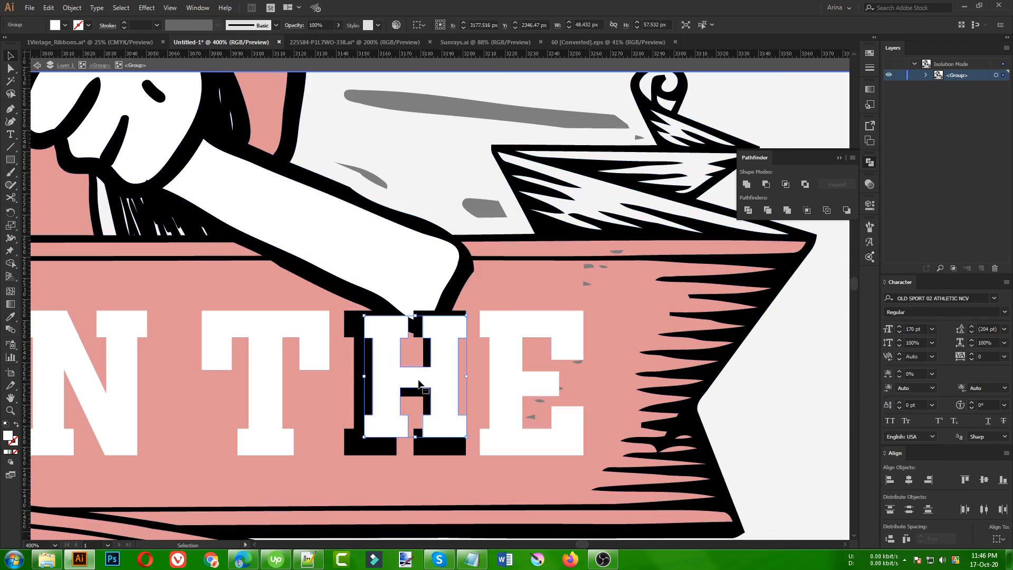
{"action": "left_click_drag", "start_coordinate": [419, 383], "coordinate": [408, 378]}
{"action": "scroll", "coordinate": [405, 391], "scroll_direction": "up", "scroll_amount": 3}
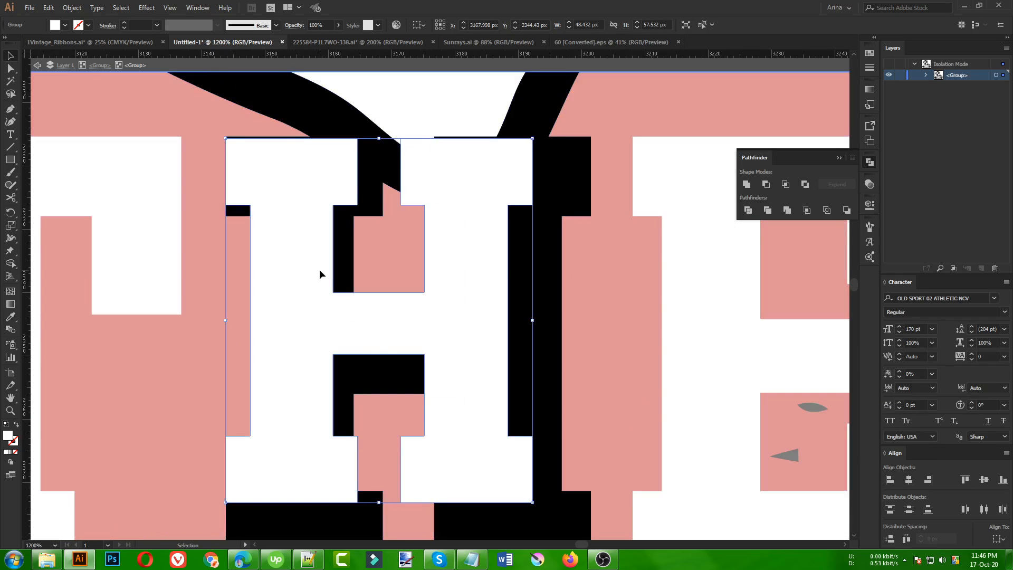
{"action": "left_click_drag", "start_coordinate": [319, 268], "coordinate": [318, 267]}
{"action": "scroll", "coordinate": [345, 245], "scroll_direction": "down", "scroll_amount": 3}
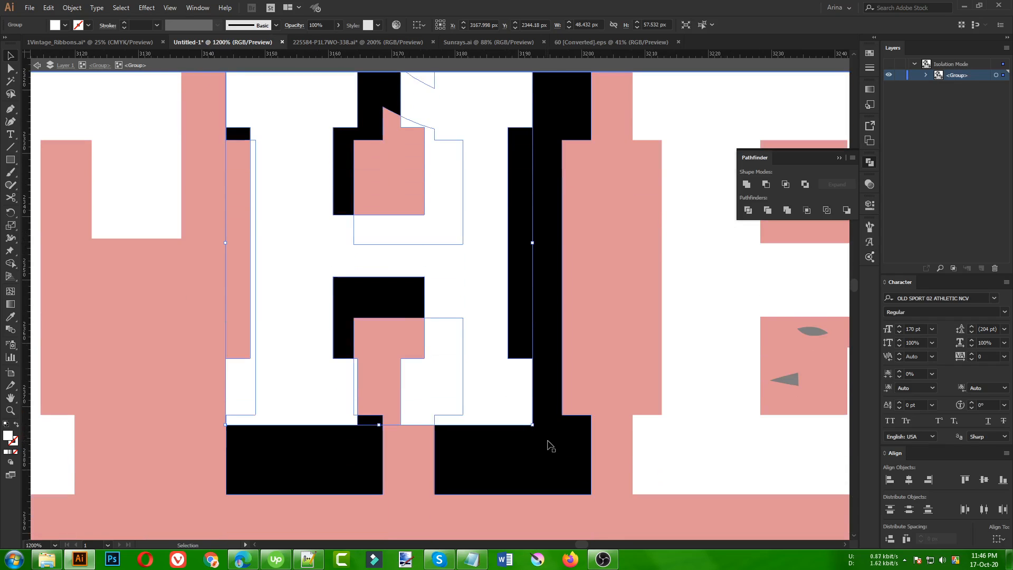
{"action": "left_click_drag", "start_coordinate": [535, 425], "coordinate": [592, 496]}
{"action": "scroll", "coordinate": [482, 406], "scroll_direction": "down", "scroll_amount": 3}
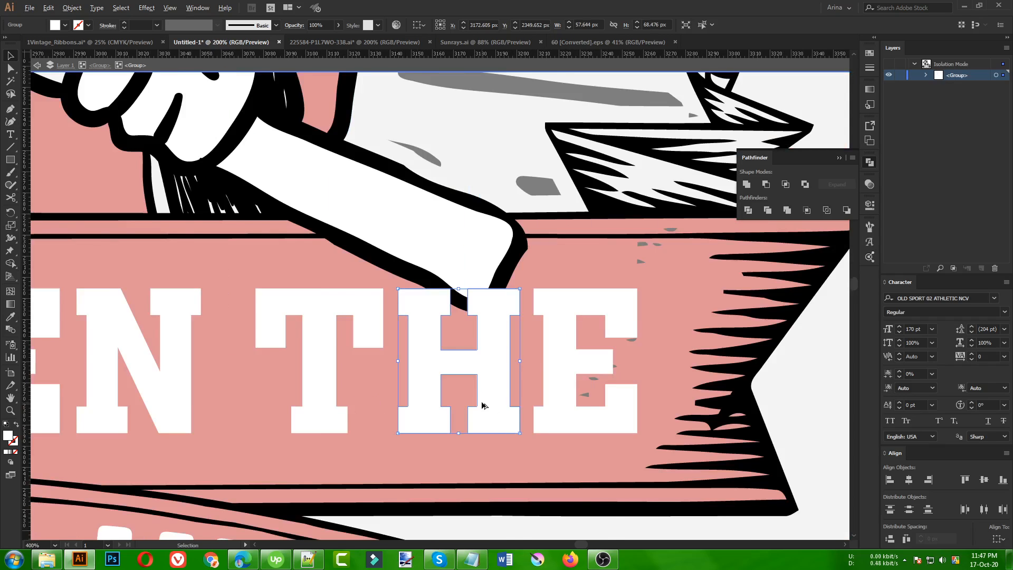
{"action": "scroll", "coordinate": [482, 406], "scroll_direction": "down", "scroll_amount": 3}
{"action": "left_click", "coordinate": [626, 365]}
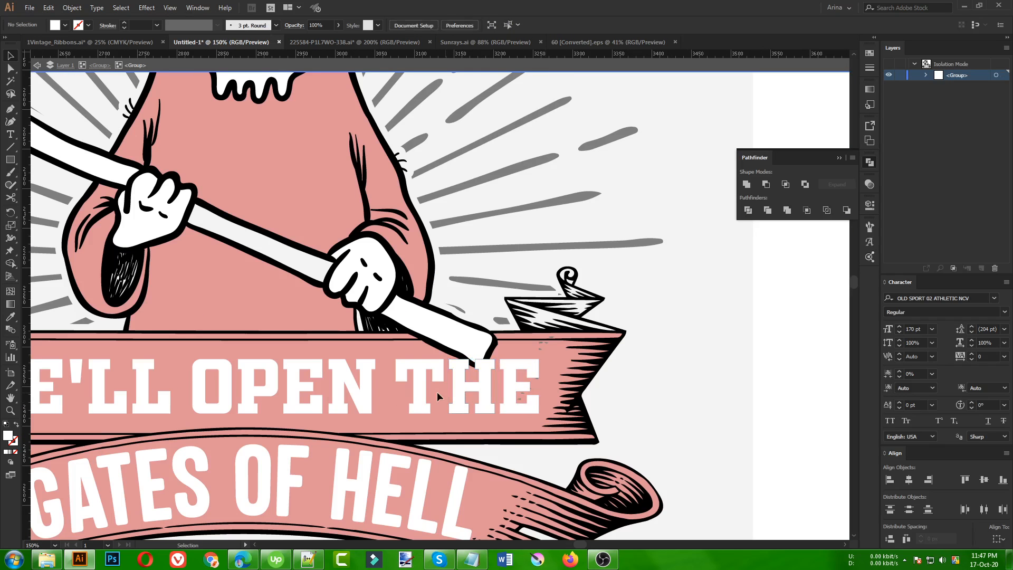
{"action": "double_click", "coordinate": [687, 379]}
{"action": "scroll", "coordinate": [505, 297], "scroll_direction": "down", "scroll_amount": 3}
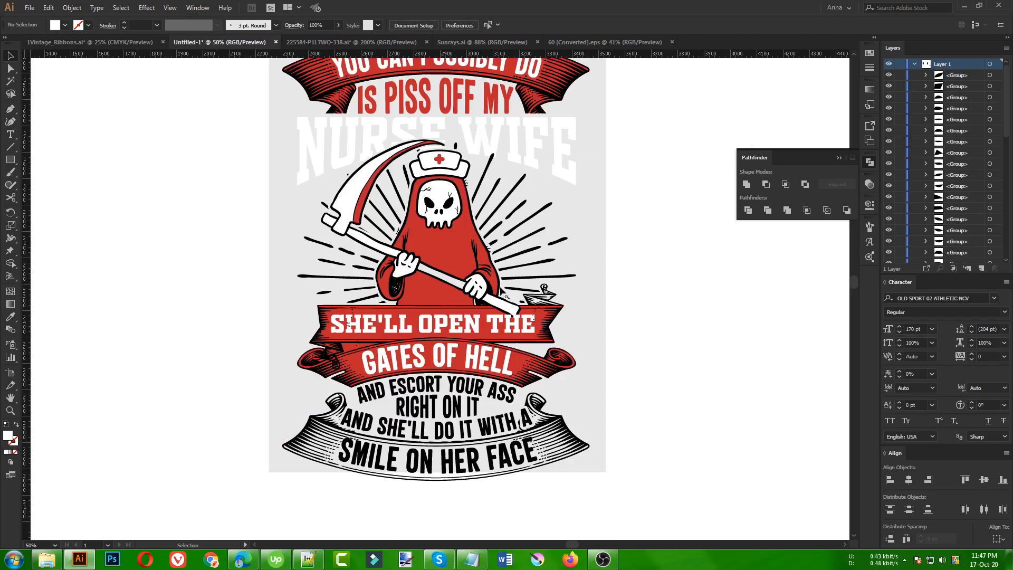
Step: Isolate the SMILE ON HER FACE ribbon group and draw a rectangle about 1618 by 651 px over the whole ribbon
{"action": "scroll", "coordinate": [491, 296], "scroll_direction": "down", "scroll_amount": 1}
{"action": "scroll", "coordinate": [530, 343], "scroll_direction": "down", "scroll_amount": 1}
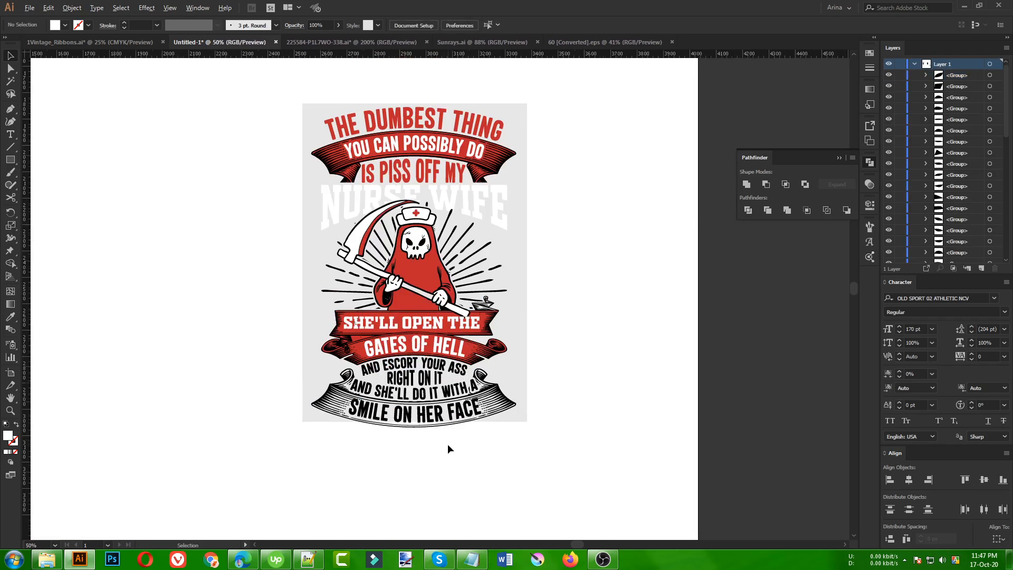
{"action": "scroll", "coordinate": [447, 444], "scroll_direction": "up", "scroll_amount": 2}
{"action": "left_click", "coordinate": [550, 370]}
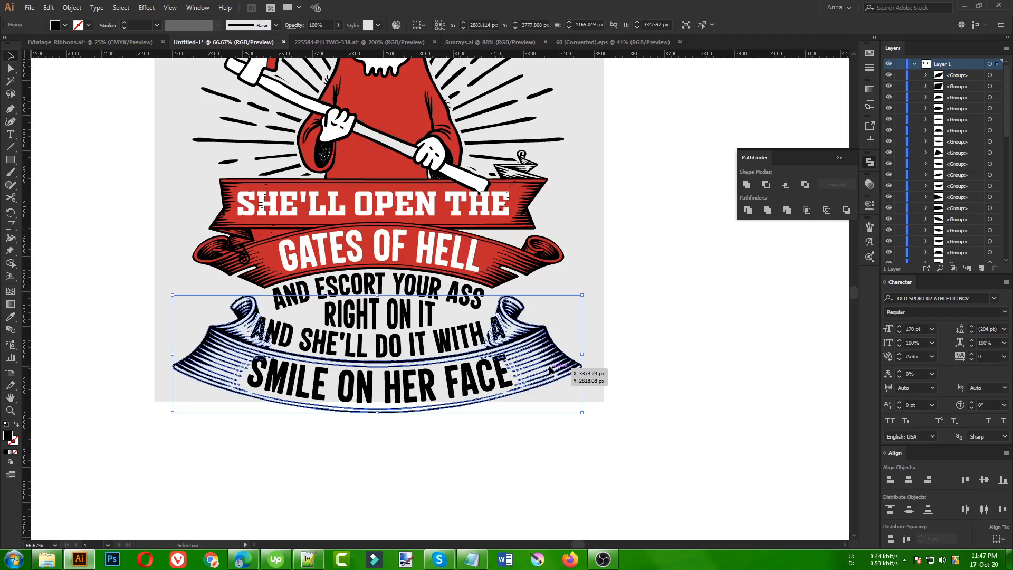
{"action": "double_click", "coordinate": [550, 369]}
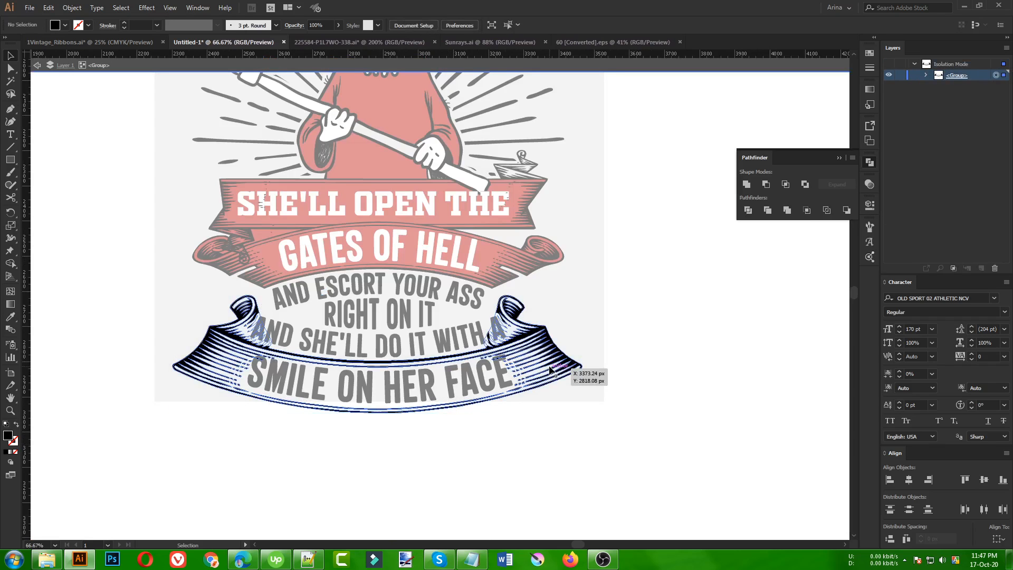
{"action": "left_click", "coordinate": [122, 244]}
{"action": "left_click", "coordinate": [10, 159]}
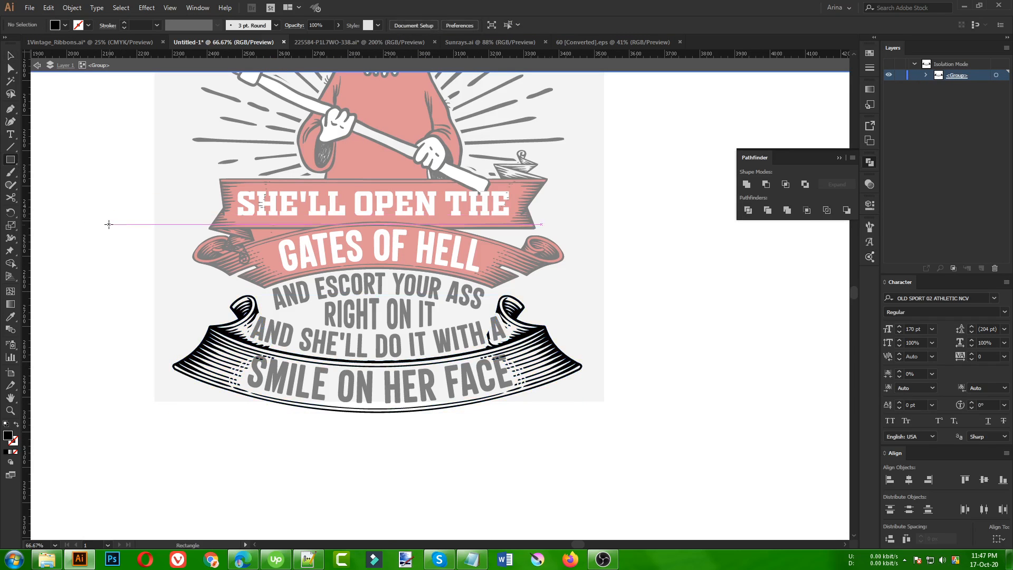
{"action": "left_click_drag", "start_coordinate": [98, 220], "coordinate": [666, 448]}
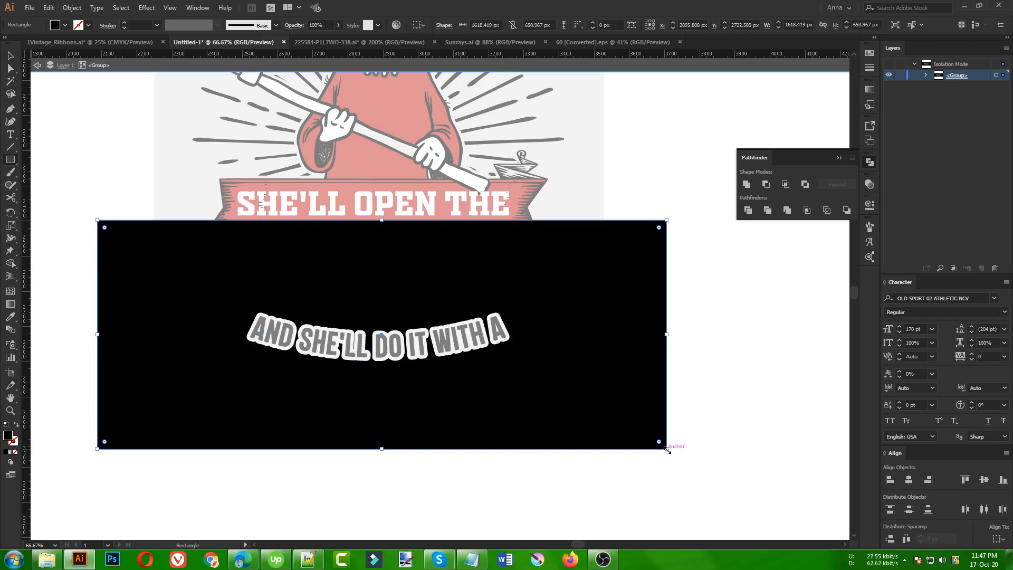
Step: Colour the rectangle red by sampling the reaper's robe and place it behind the ribbon's black linework
{"action": "key", "text": "i"}
{"action": "left_click", "coordinate": [381, 158]}
{"action": "key", "text": "v"}
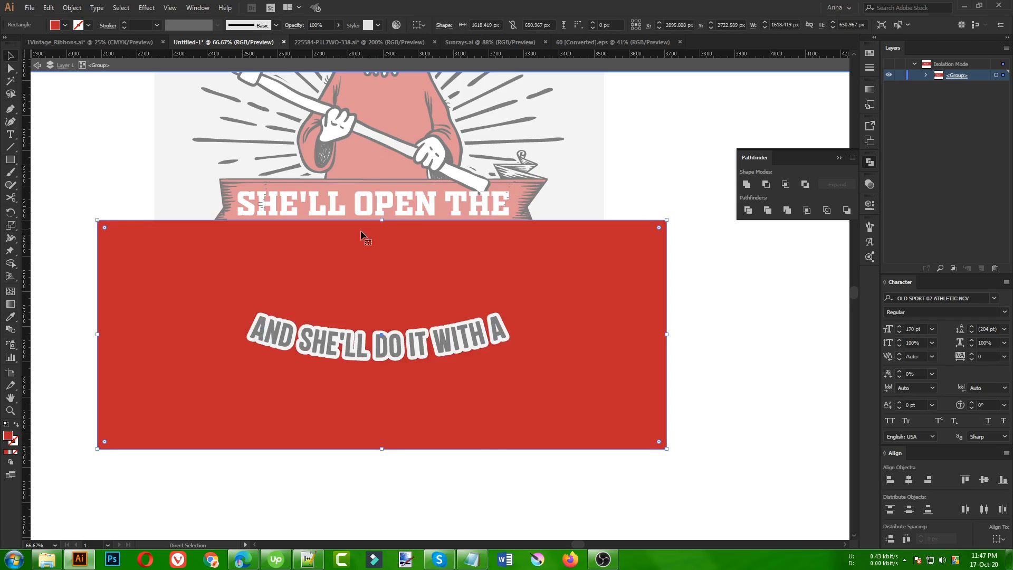
{"action": "key", "text": "Delete"}
{"action": "key", "text": "ctrl+b"}
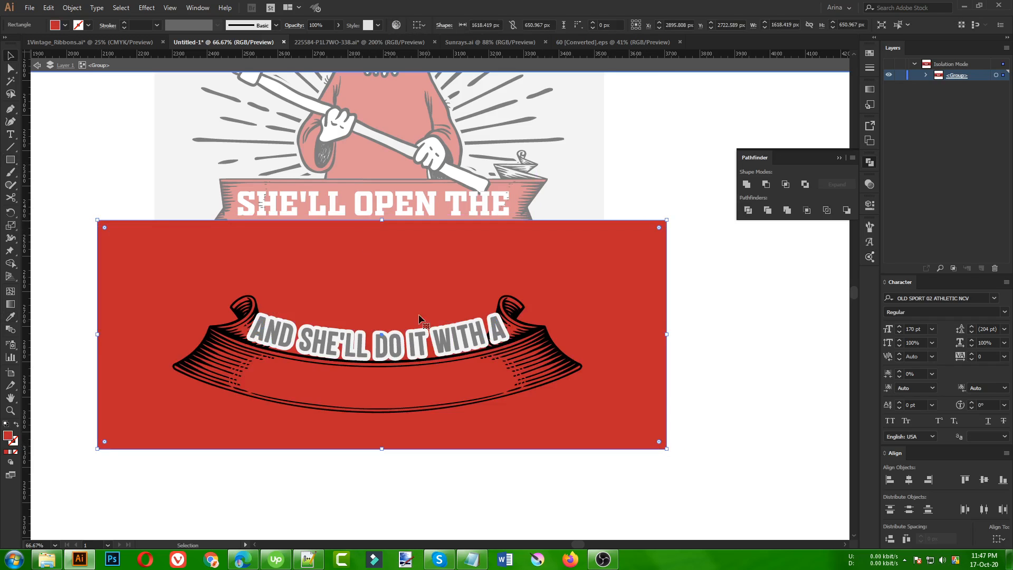
Step: Remove the part of the red rectangle outside the ribbon outline with Shape Builder, and leave the isolated group
{"action": "left_click", "coordinate": [555, 355], "text": "shift"}
{"action": "key", "text": "shift+m"}
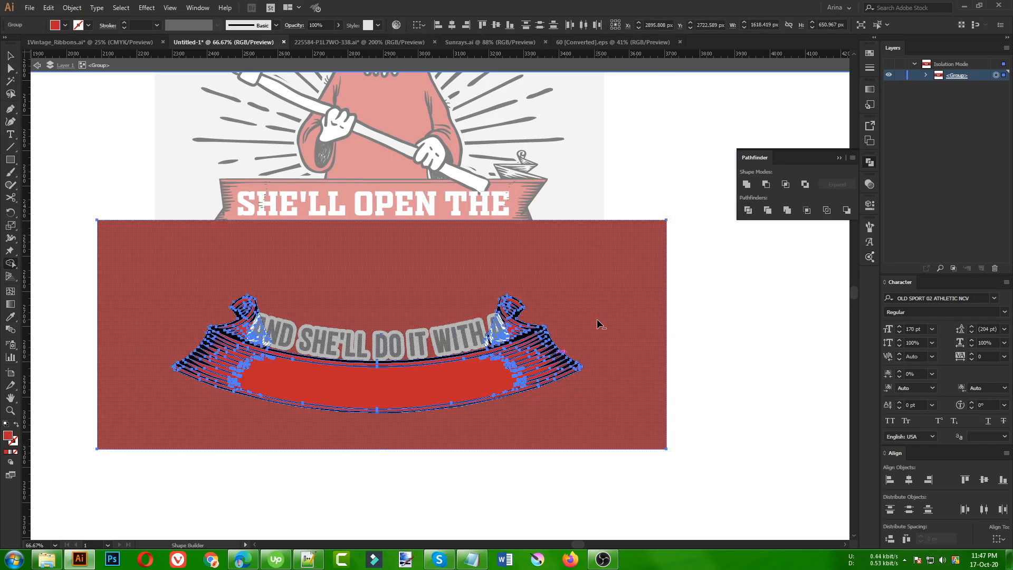
{"action": "left_click", "coordinate": [597, 321], "text": "alt"}
{"action": "key", "text": "v"}
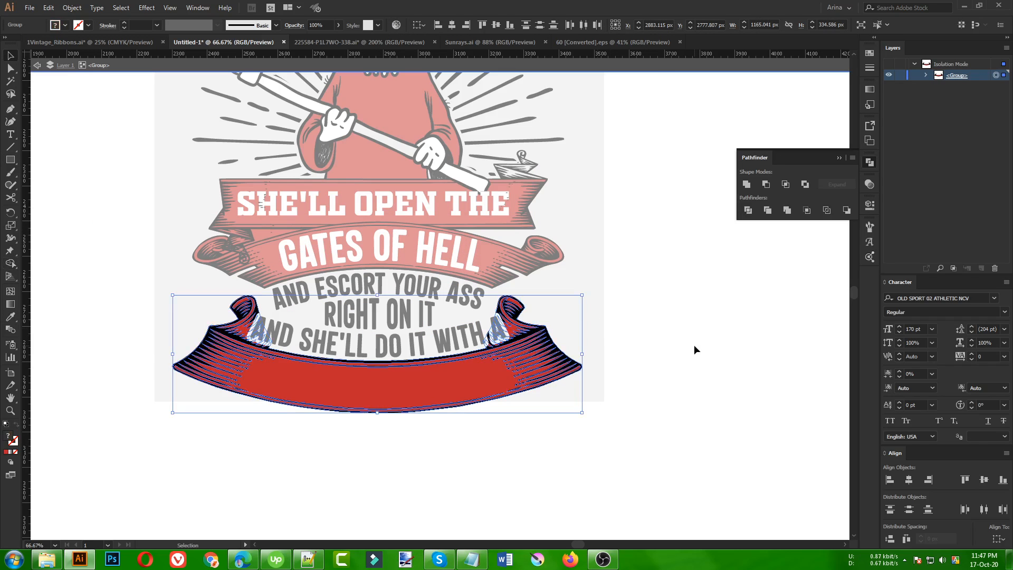
{"action": "left_click", "coordinate": [695, 344]}
{"action": "double_click", "coordinate": [694, 344]}
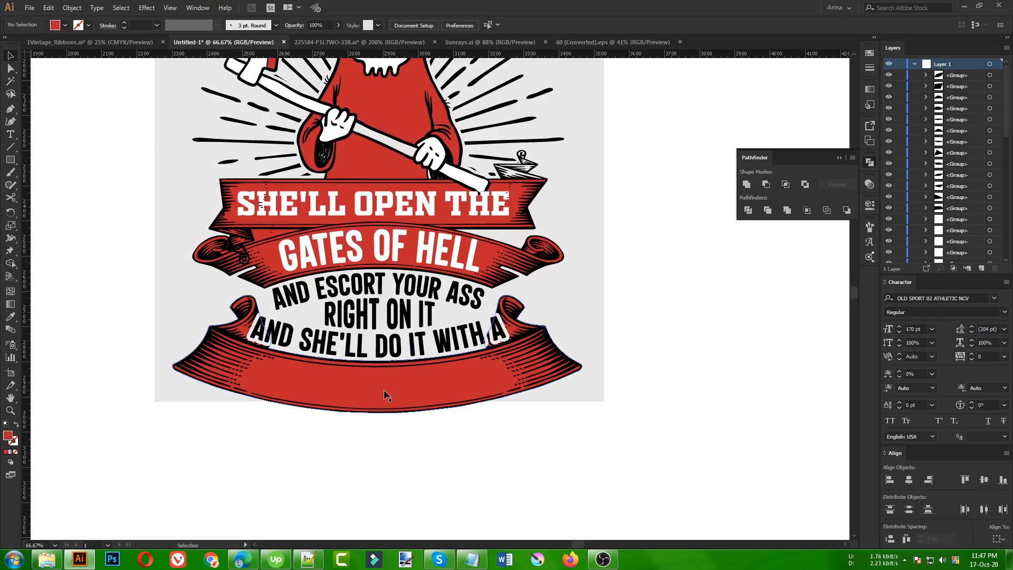
Step: Move the red fill of the lowest ribbon out of its group onto the main layer, behind the black linework
{"action": "double_click", "coordinate": [428, 388]}
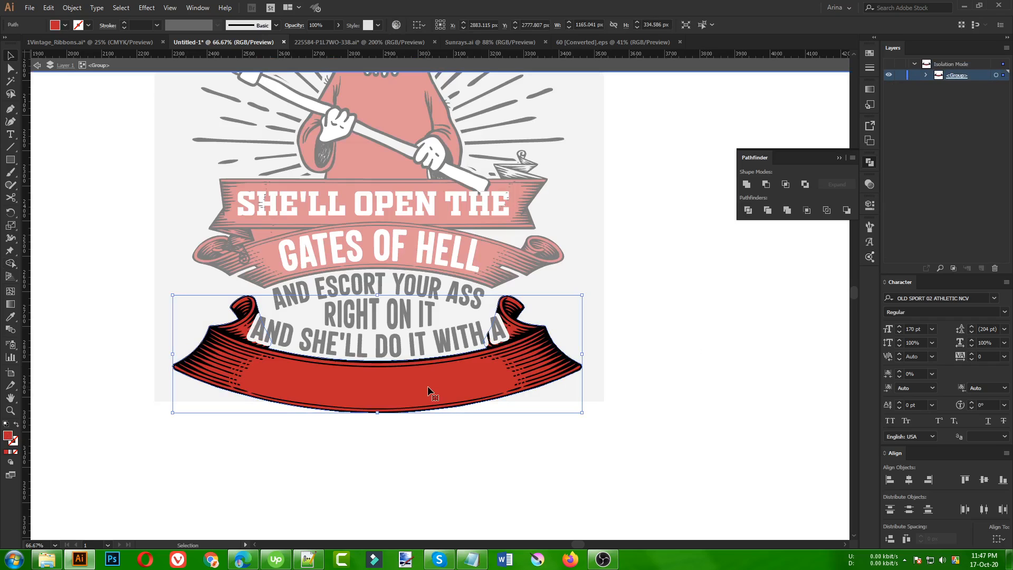
{"action": "key", "text": "Delete"}
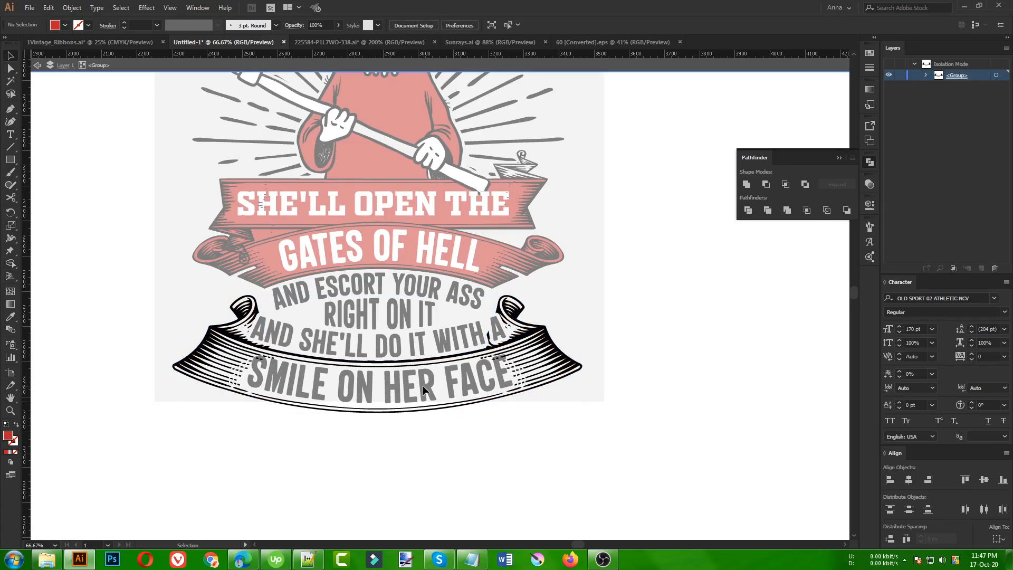
{"action": "left_click", "coordinate": [522, 382]}
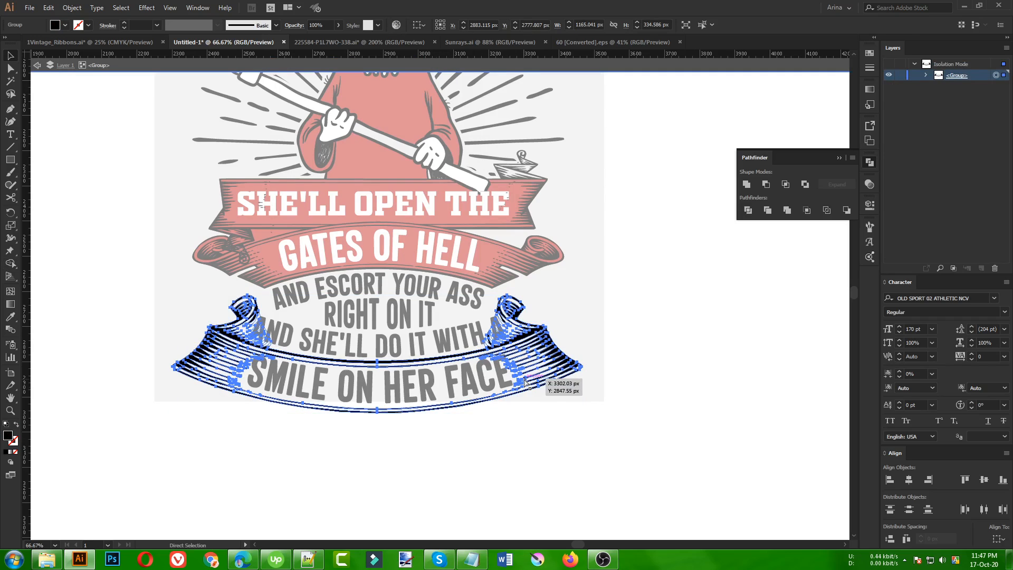
{"action": "key", "text": "ctrl+z"}
{"action": "double_click", "coordinate": [449, 448]}
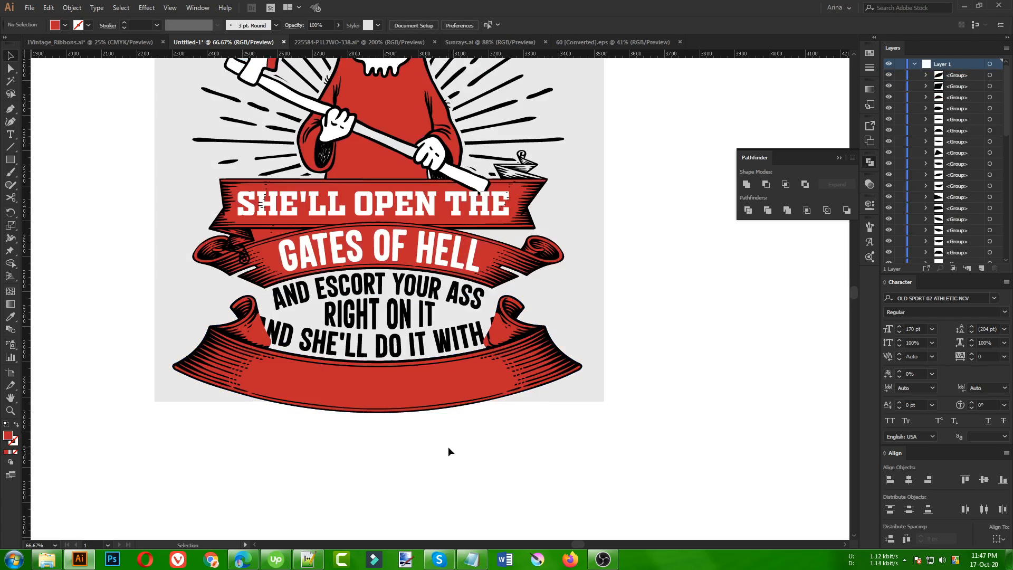
Step: Cut the lowest ribbon's linework and red fill together and paste them in place behind the SMILE ON HER FACE lettering
{"action": "left_click", "coordinate": [521, 374]}
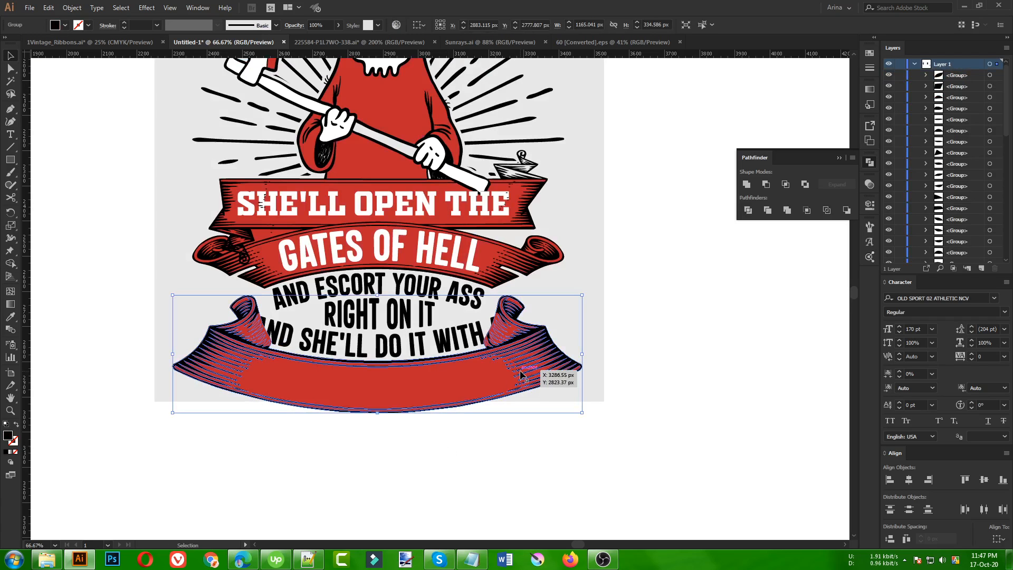
{"action": "left_click", "coordinate": [472, 377], "text": "shift"}
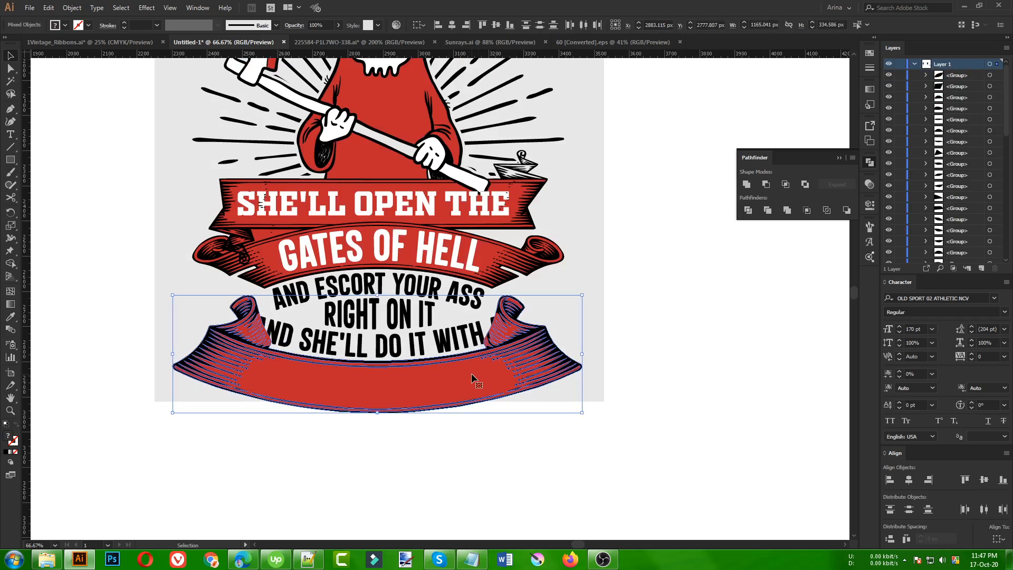
{"action": "key", "text": "a"}
{"action": "key", "text": "Delete"}
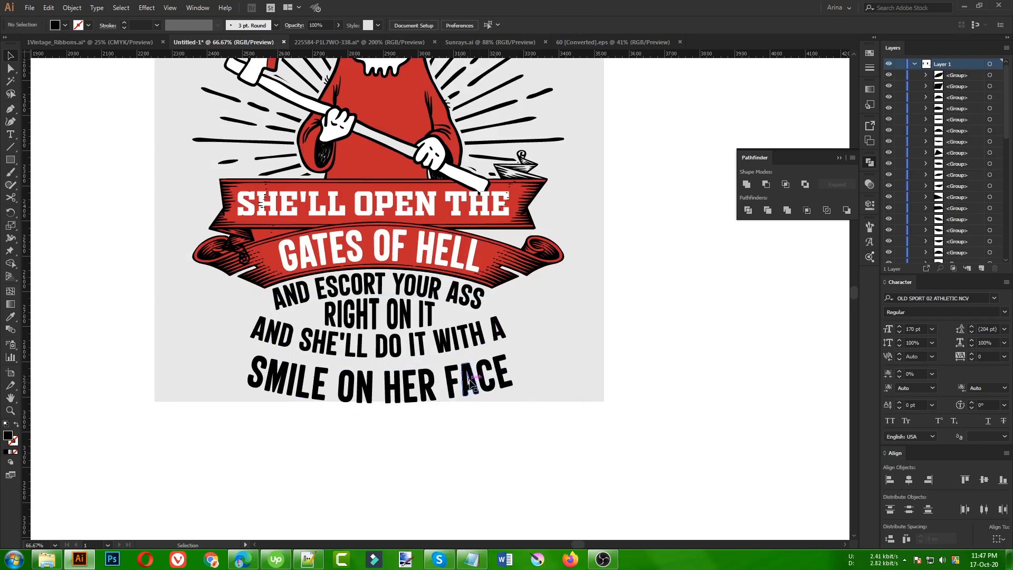
{"action": "key", "text": "v"}
{"action": "left_click", "coordinate": [432, 389]}
{"action": "key", "text": "a"}
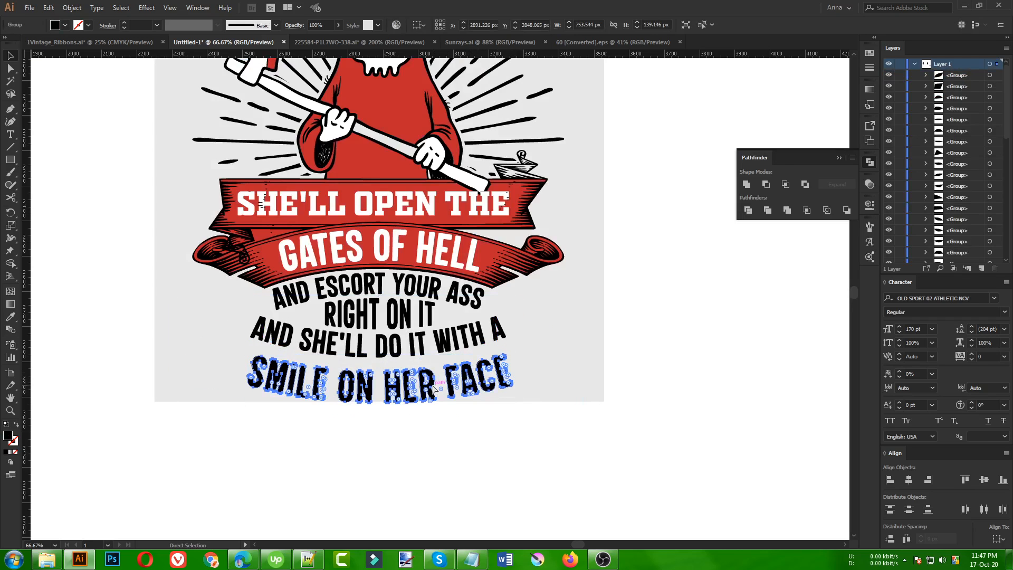
{"action": "key", "text": "v"}
{"action": "key", "text": "ctrl+z"}
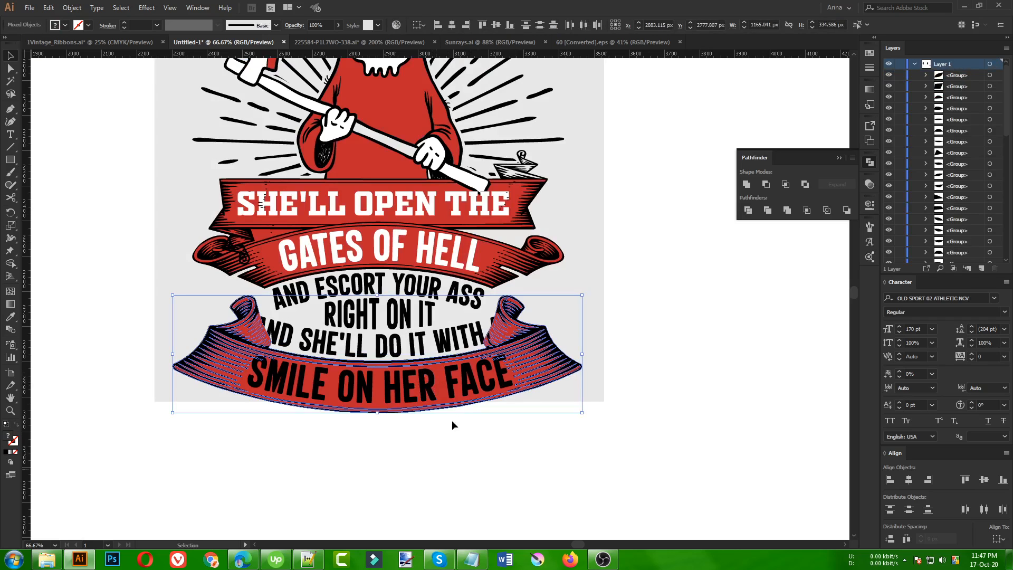
{"action": "left_click", "coordinate": [452, 424]}
Step: Colour the SMILE ON HER FACE lettering white by sampling the GATES OF HELL lettering
{"action": "left_click", "coordinate": [475, 388]}
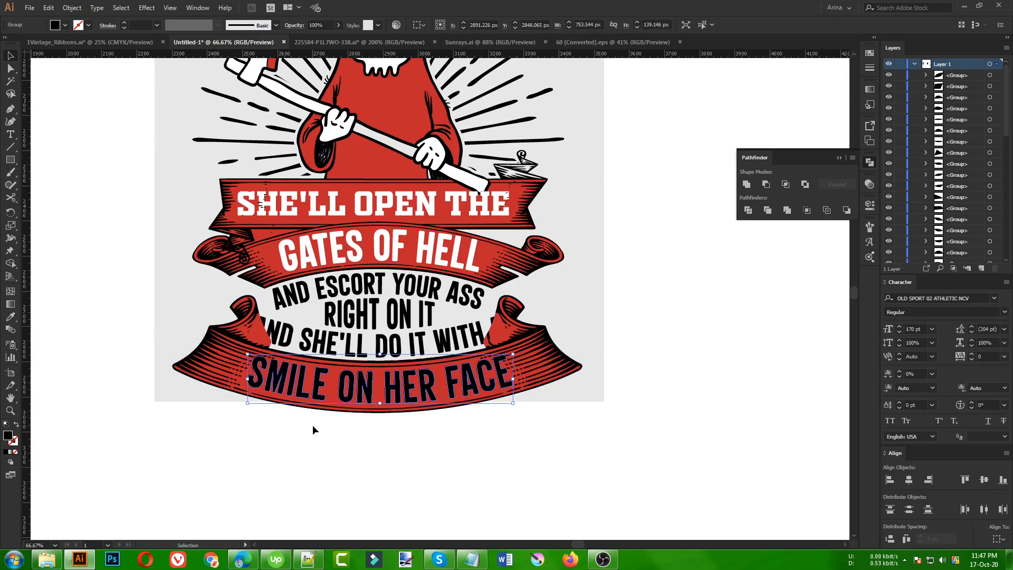
{"action": "key", "text": "i"}
{"action": "left_click", "coordinate": [378, 252]}
{"action": "key", "text": "v"}
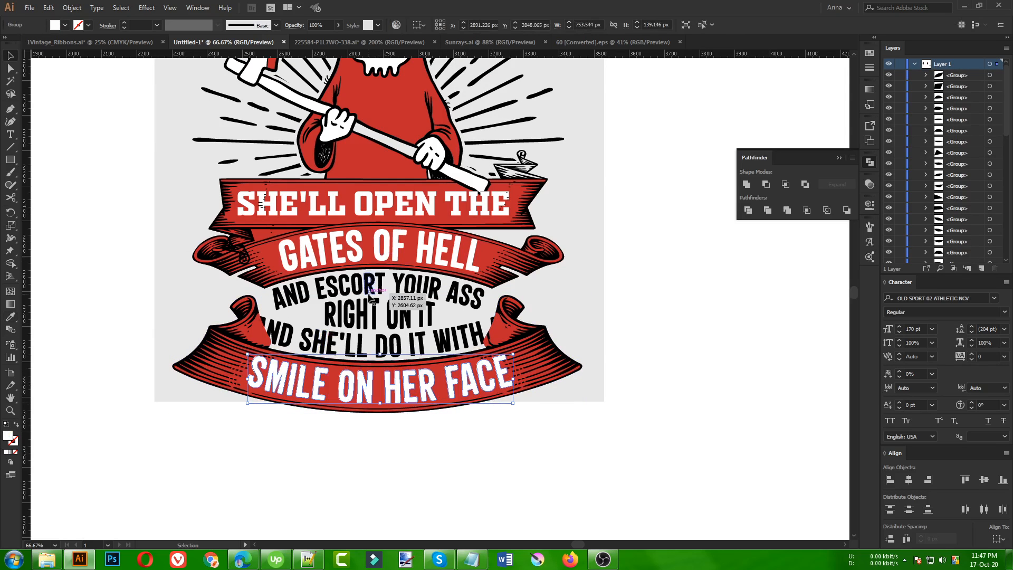
Step: Colour the AND ESCORT YOUR ASS and AND SHE'LL DO IT WITH A lines white by sampling the GATES OF HELL lettering
{"action": "left_click", "coordinate": [371, 293]}
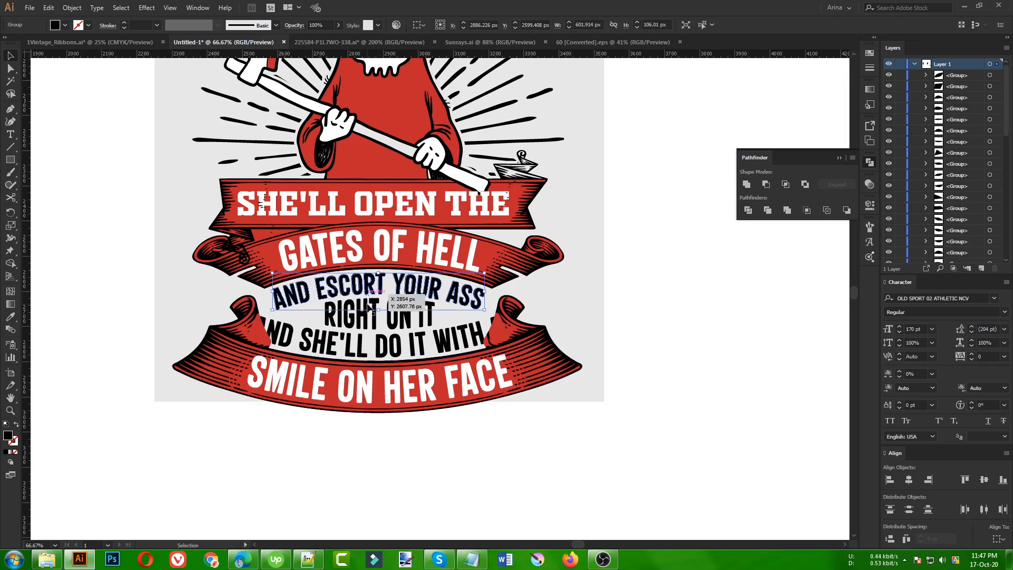
{"action": "left_click", "coordinate": [358, 343], "text": "shift"}
{"action": "key", "text": "i"}
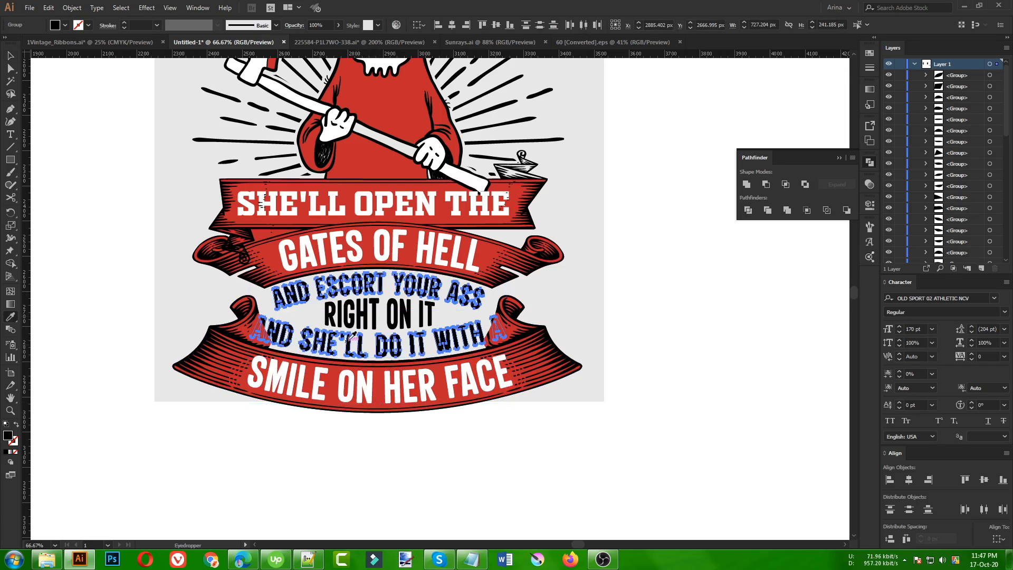
{"action": "left_click", "coordinate": [377, 252]}
{"action": "key", "text": "v"}
Step: Colour the RIGHT ON IT lettering red by sampling the SHE'LL OPEN THE ribbon
{"action": "left_click", "coordinate": [373, 312]}
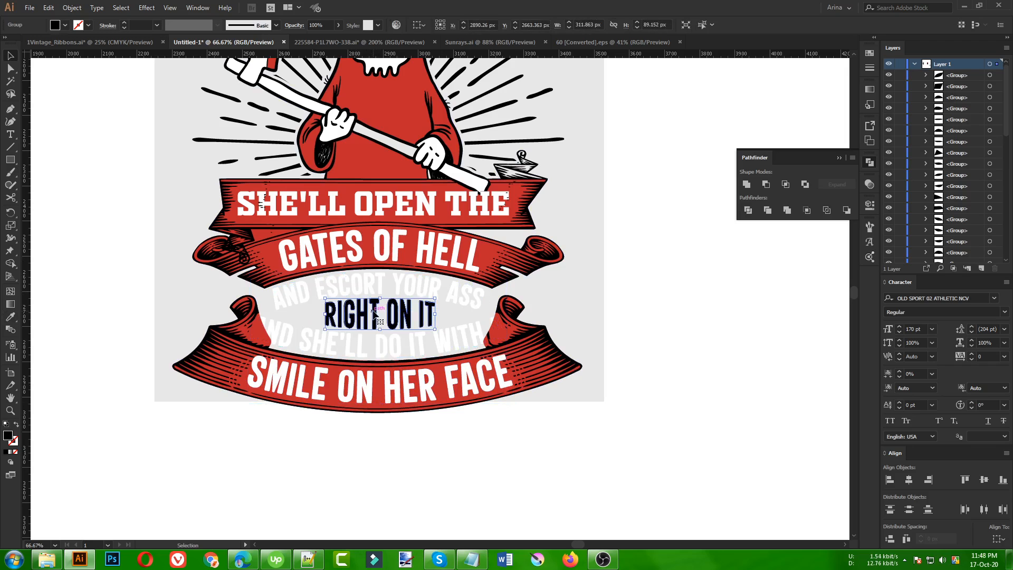
{"action": "key", "text": "i"}
{"action": "left_click", "coordinate": [387, 221]}
{"action": "key", "text": "v"}
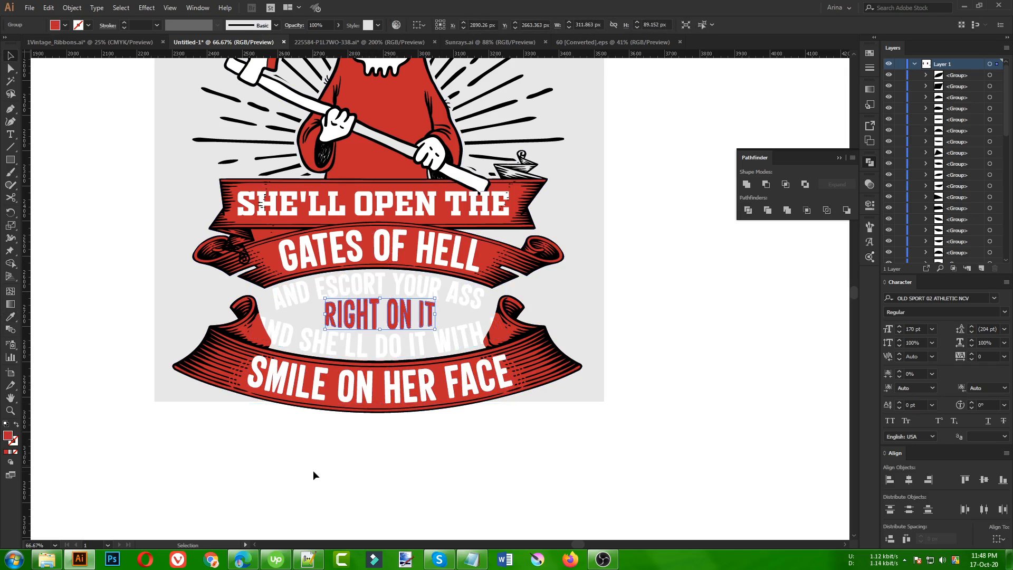
Step: Copy the letter-outline shapes from the opacity mask of the lowest ribbon's black linework and return to the artwork
{"action": "key", "text": "ctrl+1"}
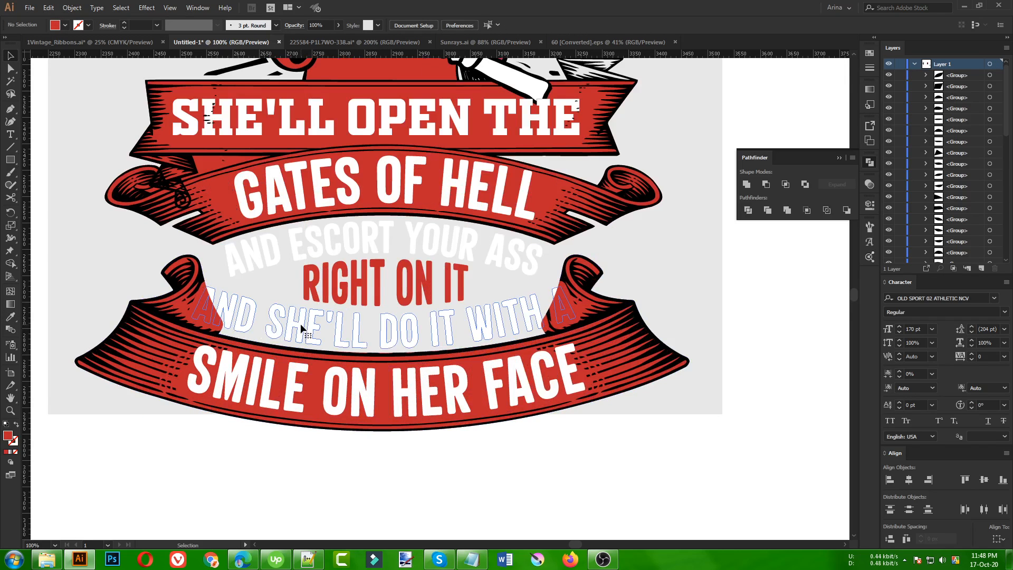
{"action": "left_click", "coordinate": [251, 315]}
{"action": "key", "text": "ctrl+["}
{"action": "left_click", "coordinate": [175, 327]}
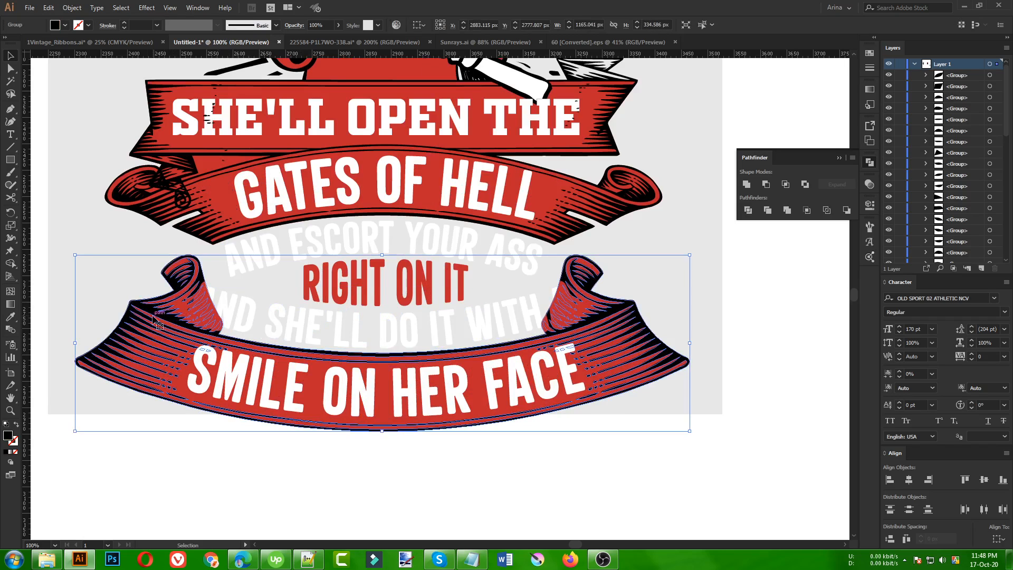
{"action": "left_click", "coordinate": [876, 185]}
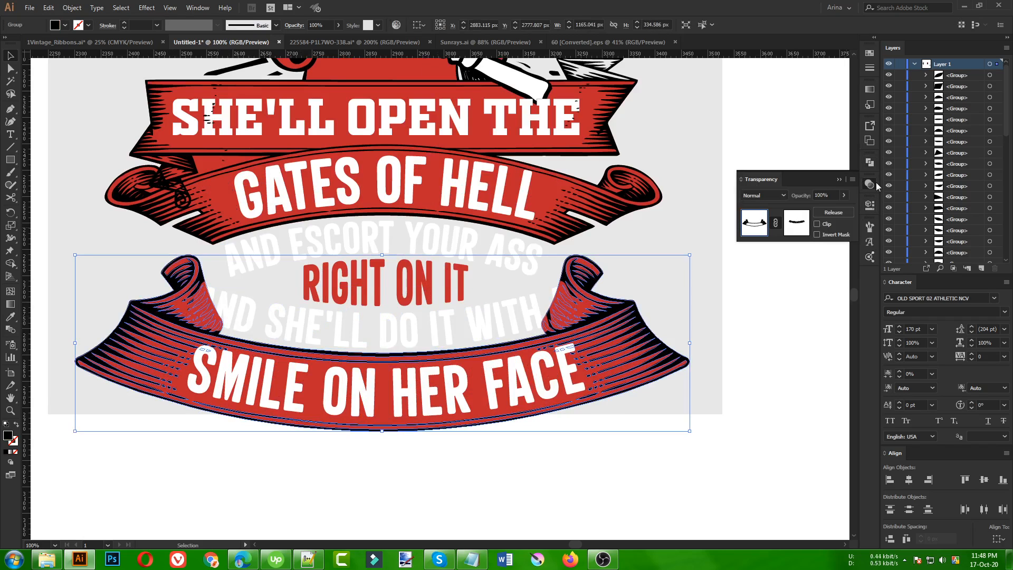
{"action": "left_click", "coordinate": [803, 227]}
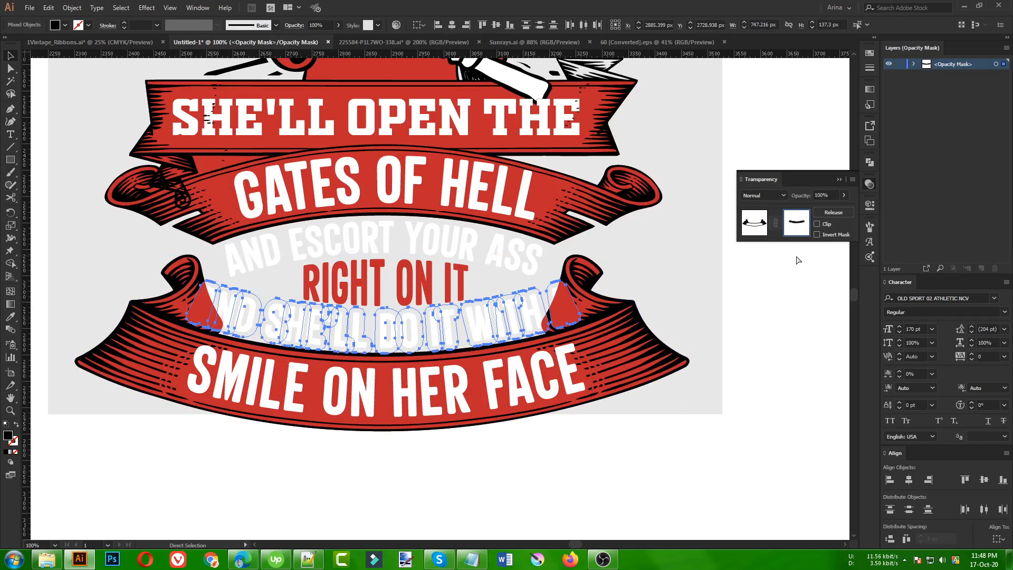
{"action": "left_click", "coordinate": [756, 222]}
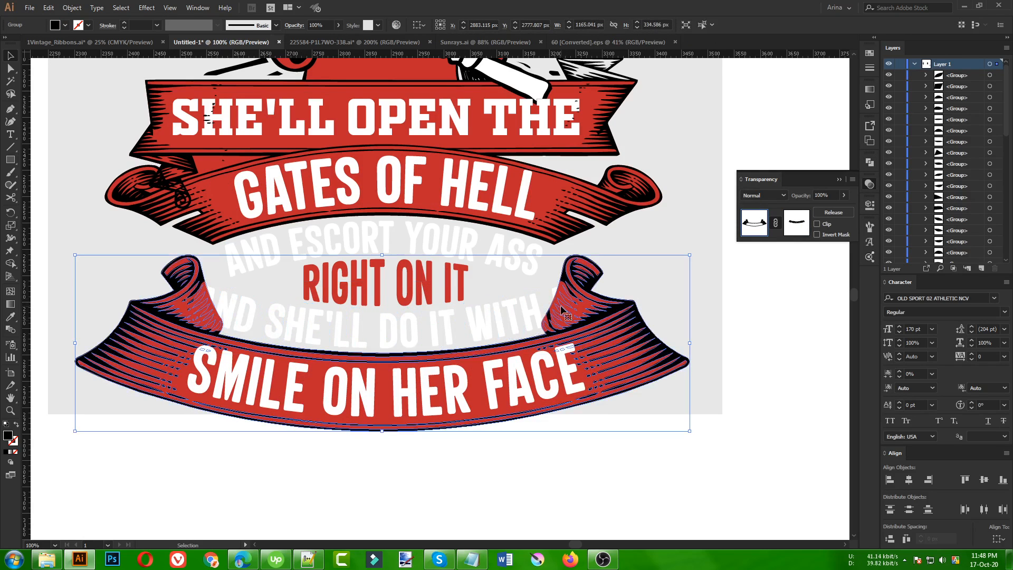
Step: Add an opacity mask to the lowest ribbon's red fill, paste the copied letter-outline shapes into it in place, and leave the mask
{"action": "left_click", "coordinate": [319, 396]}
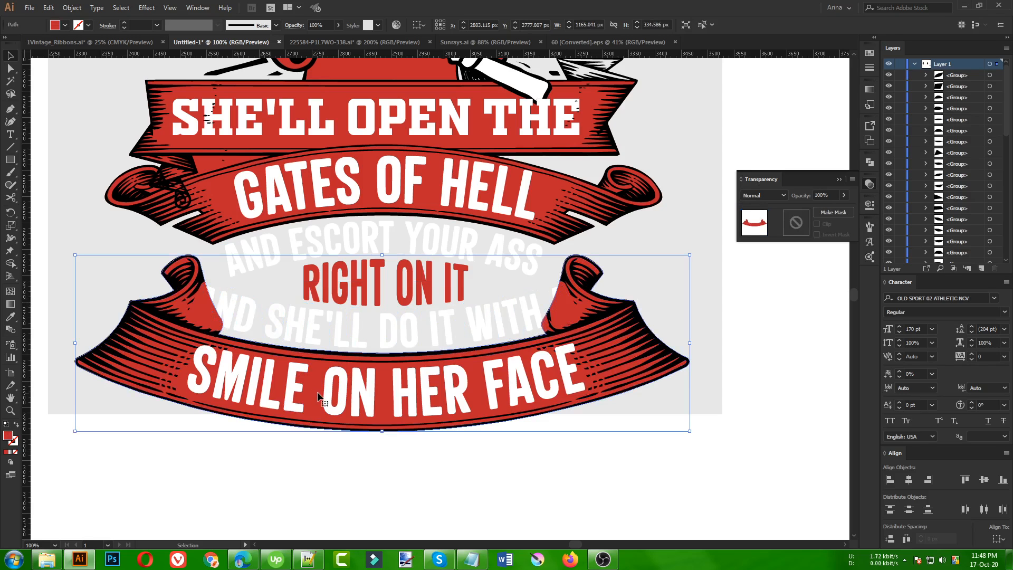
{"action": "left_click", "coordinate": [797, 224]}
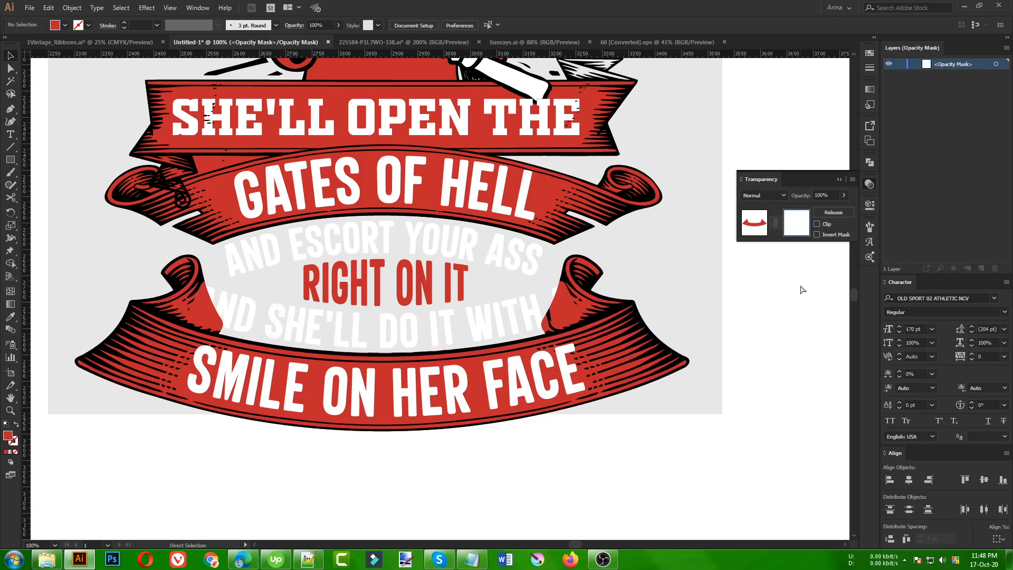
{"action": "key", "text": "ctrl+f"}
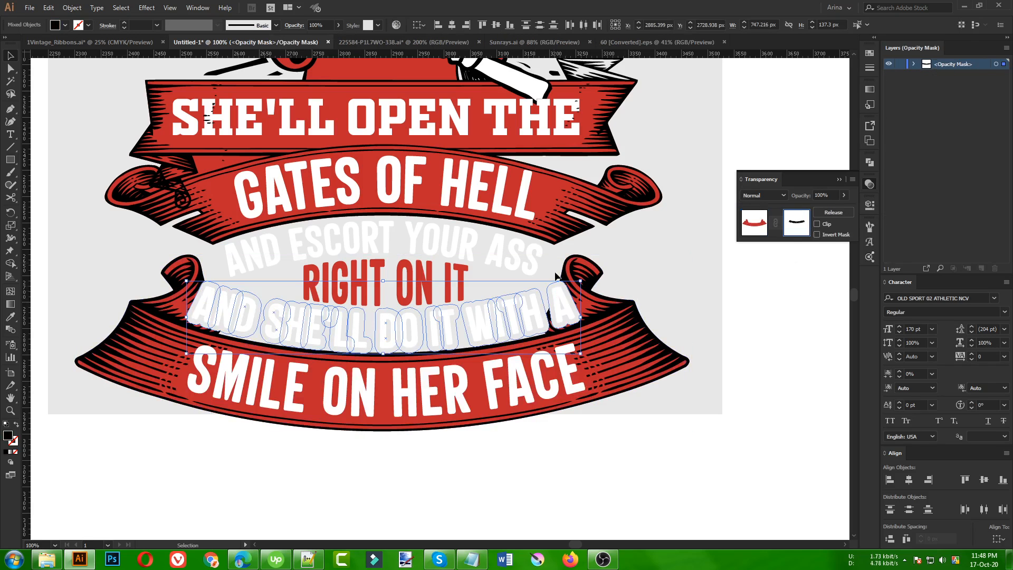
{"action": "left_click", "coordinate": [755, 224]}
{"action": "left_click", "coordinate": [441, 486]}
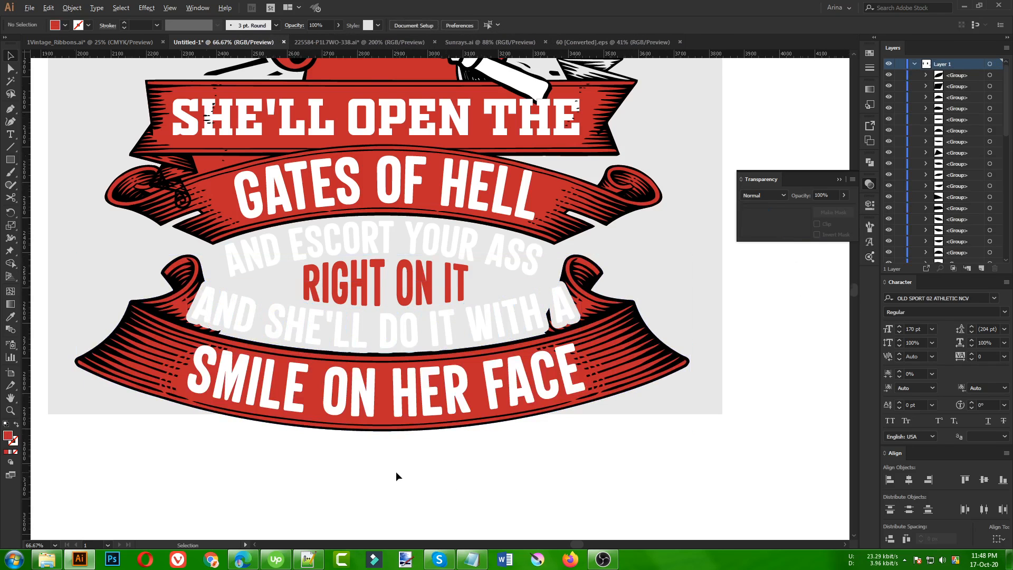
{"action": "scroll", "coordinate": [396, 471], "scroll_direction": "down", "scroll_amount": 1}
{"action": "scroll", "coordinate": [513, 481], "scroll_direction": "down", "scroll_amount": 2}
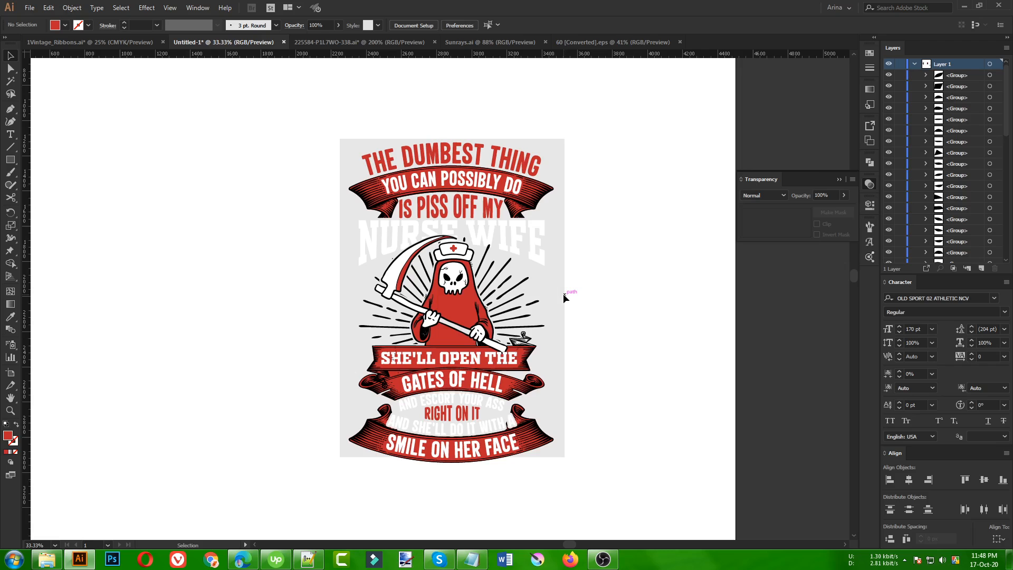
Step: Draw a red dripping-blood shape with the Pencil tool, covering the upper part of the NURSE WIFE lettering
{"action": "scroll", "coordinate": [569, 172], "scroll_direction": "up", "scroll_amount": 1}
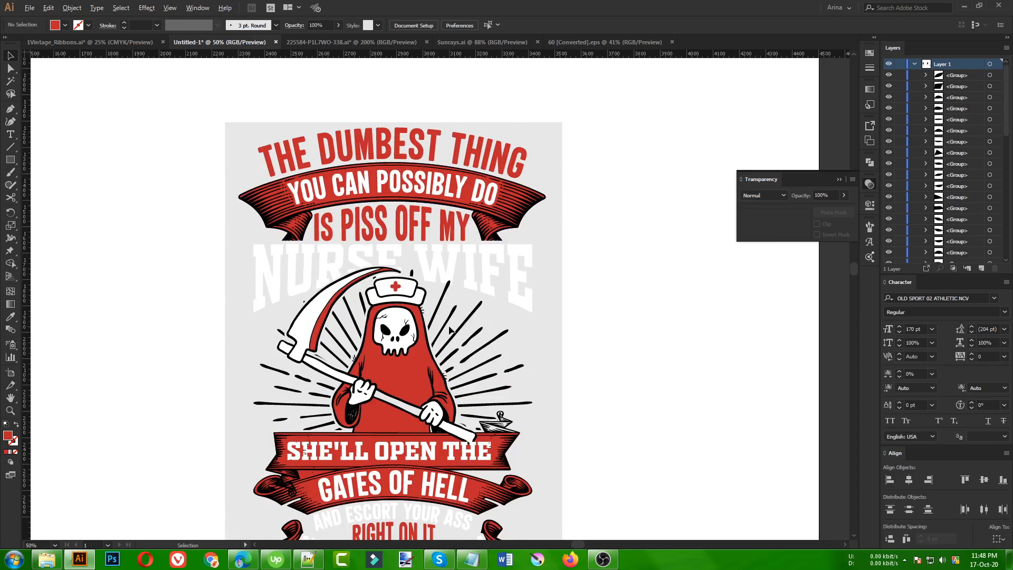
{"action": "scroll", "coordinate": [449, 330], "scroll_direction": "up", "scroll_amount": 1}
{"action": "scroll", "coordinate": [353, 153], "scroll_direction": "up", "scroll_amount": 1}
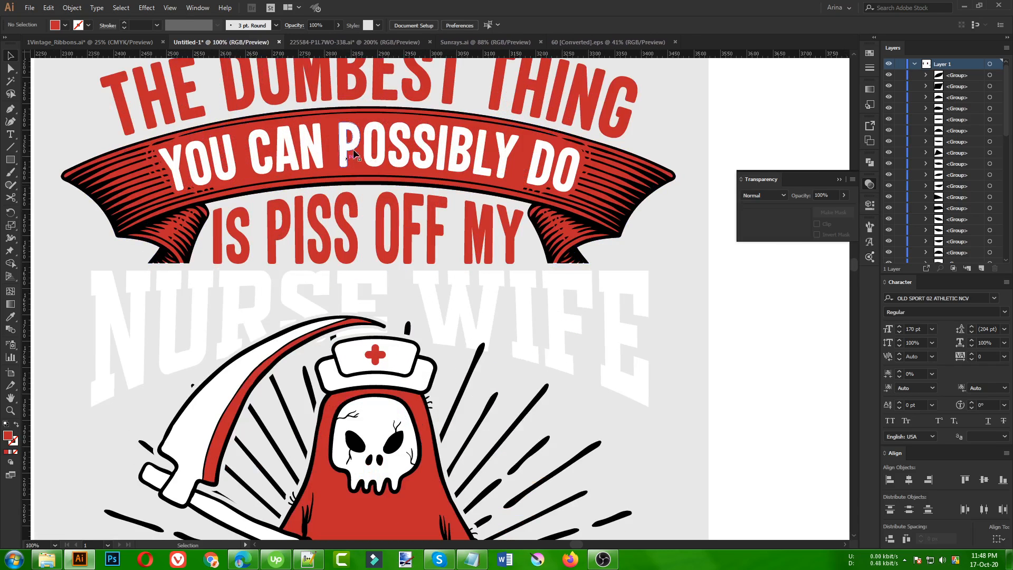
{"action": "left_click", "coordinate": [160, 338]}
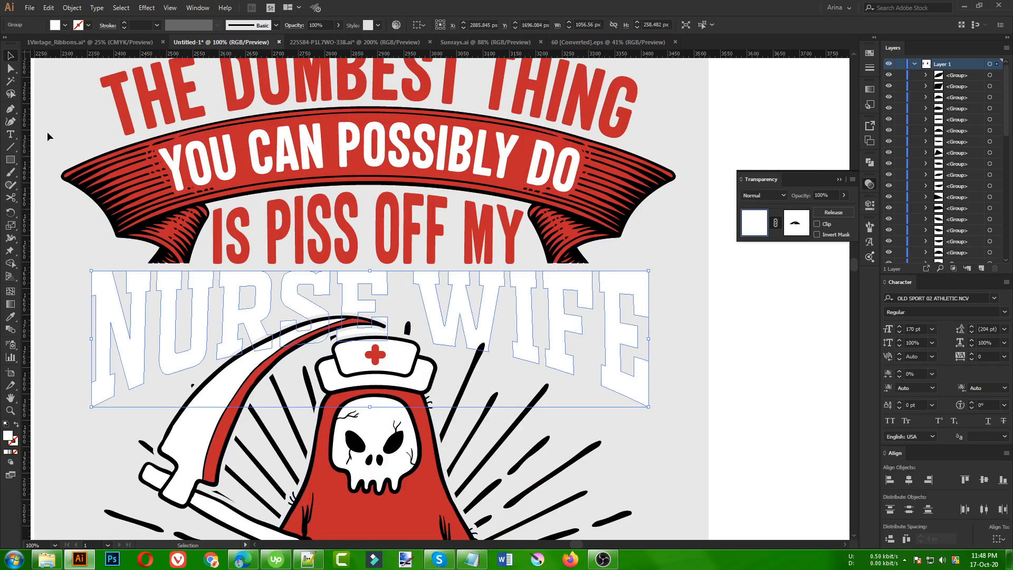
{"action": "key", "text": "ctrl+shift+a"}
{"action": "left_click", "coordinate": [65, 25]}
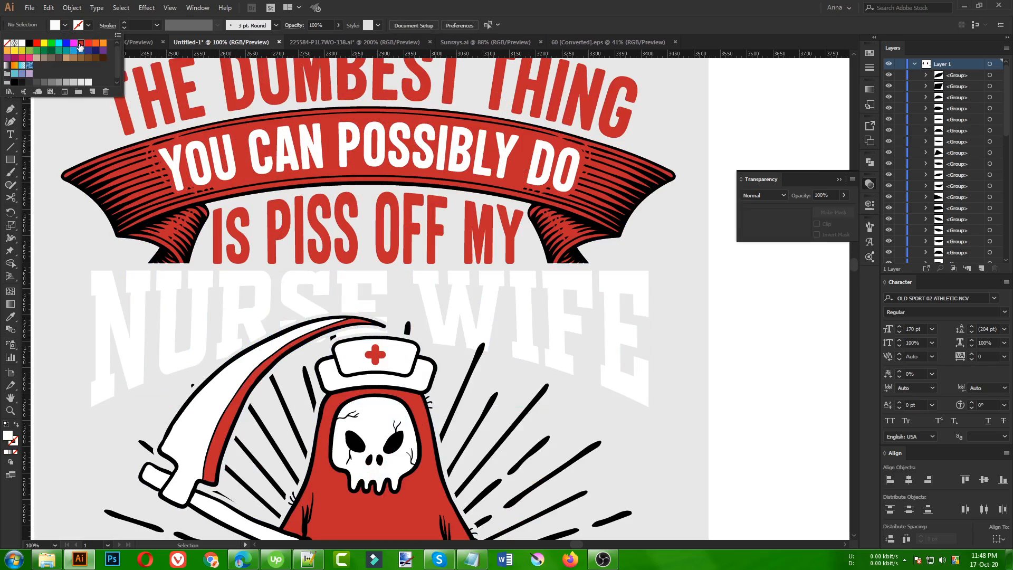
{"action": "left_click", "coordinate": [80, 46]}
{"action": "left_click", "coordinate": [42, 219]}
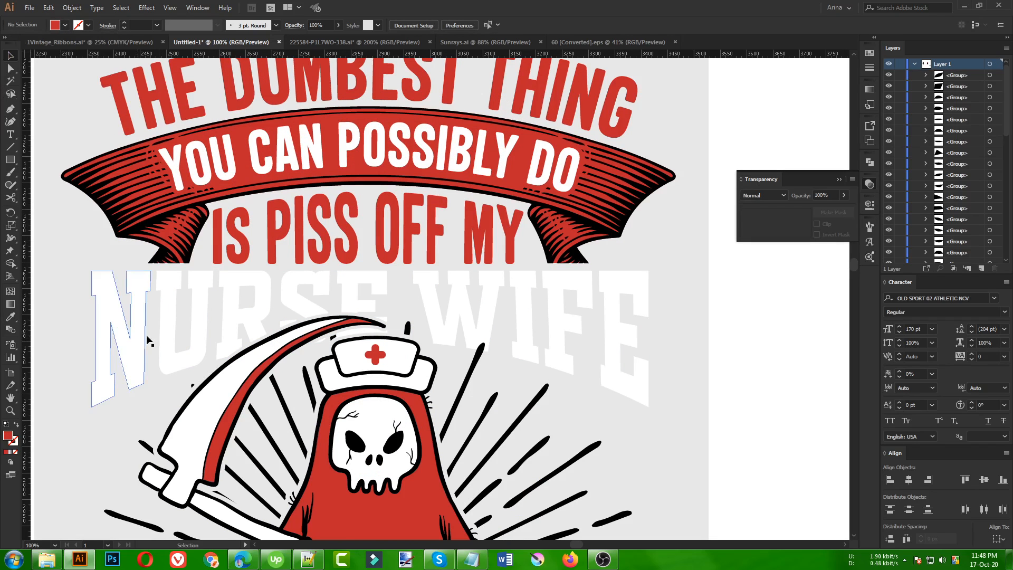
{"action": "key", "text": "n"}
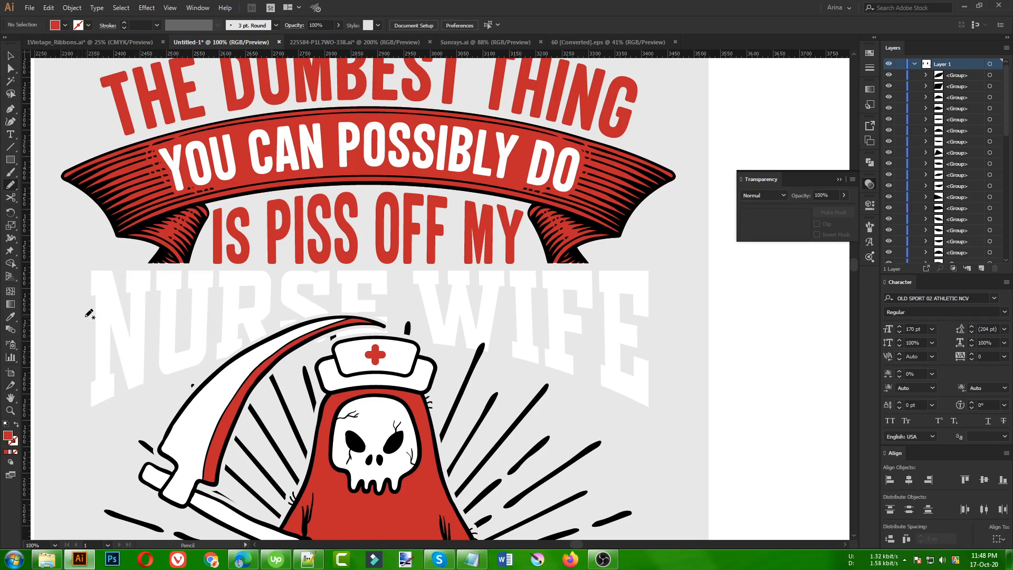
{"action": "left_click_drag", "start_coordinate": [112, 326], "coordinate": [146, 339]}
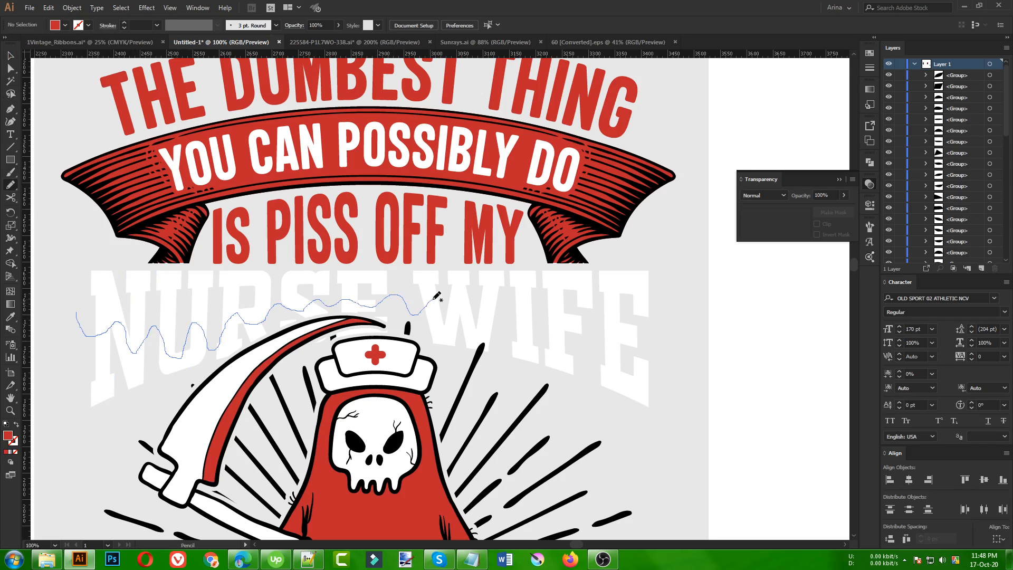
{"action": "left_click_drag", "start_coordinate": [437, 296], "coordinate": [461, 325]}
{"action": "mouse_move", "coordinate": [570, 307]}
{"action": "left_mouse_down"}
{"action": "mouse_move", "coordinate": [590, 336]}
{"action": "mouse_move", "coordinate": [602, 323]}
{"action": "mouse_move", "coordinate": [612, 352]}
{"action": "mouse_move", "coordinate": [634, 363]}
{"action": "mouse_move", "coordinate": [665, 342]}
{"action": "mouse_move", "coordinate": [690, 302]}
{"action": "mouse_move", "coordinate": [657, 245]}
{"action": "mouse_move", "coordinate": [342, 237]}
{"action": "mouse_move", "coordinate": [107, 238]}
{"action": "mouse_move", "coordinate": [75, 268]}
{"action": "mouse_move", "coordinate": [83, 312]}
{"action": "left_mouse_up"}
Step: Trim the red drip shape to the NURSE WIFE letters with Shape Builder, removing the red outside them and filling the R's counter area
{"action": "key", "text": "v"}
{"action": "left_click", "coordinate": [141, 373], "text": "shift"}
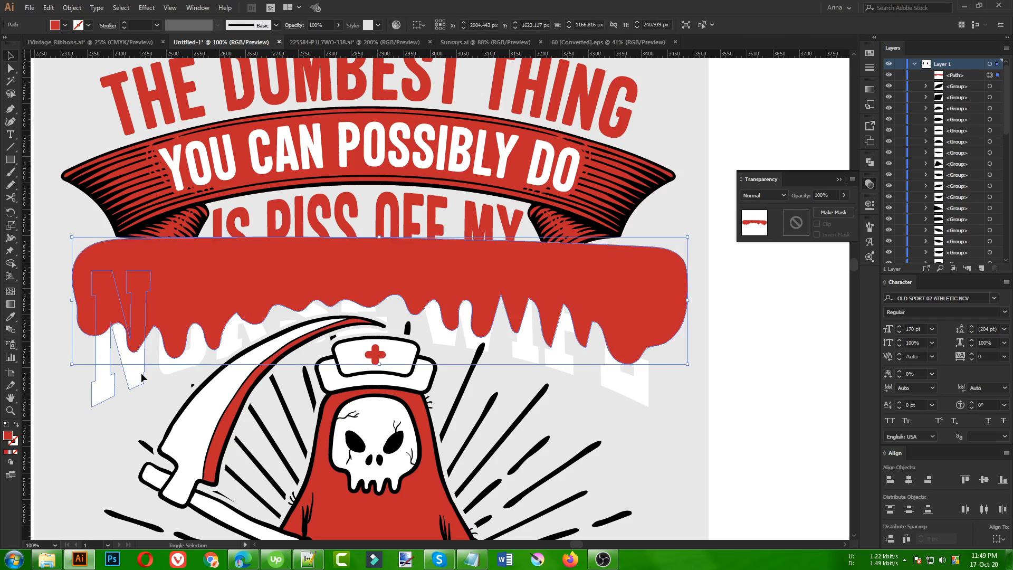
{"action": "key", "text": "shift+m"}
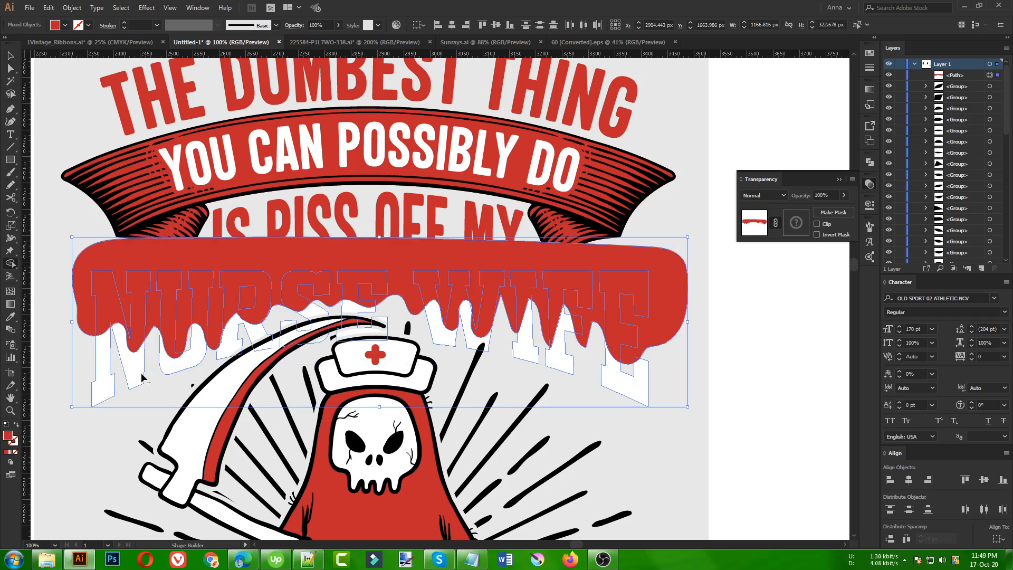
{"action": "left_click", "coordinate": [199, 247], "text": "alt"}
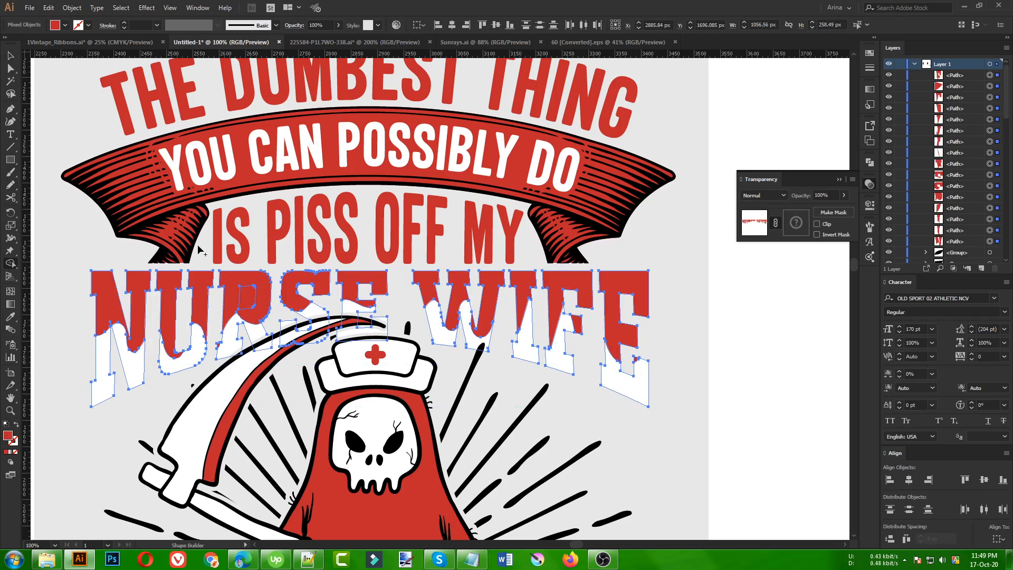
{"action": "left_click", "coordinate": [251, 303]}
{"action": "key", "text": "v"}
{"action": "left_click", "coordinate": [78, 337]}
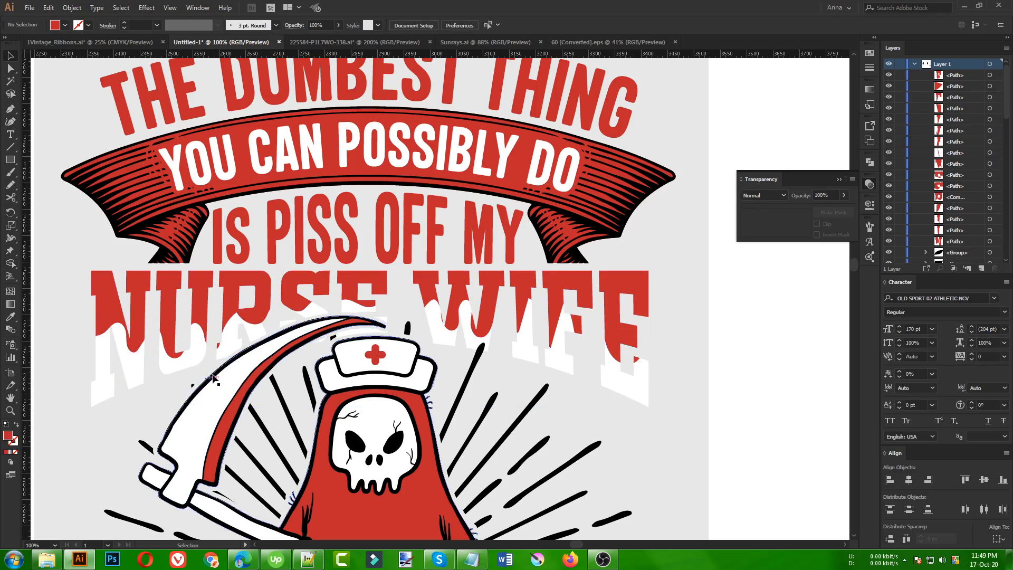
Step: Draw a red blood-drip shape with the Pencil tool along the inner edge of the scythe blade
{"action": "scroll", "coordinate": [271, 472], "scroll_direction": "up", "scroll_amount": 1}
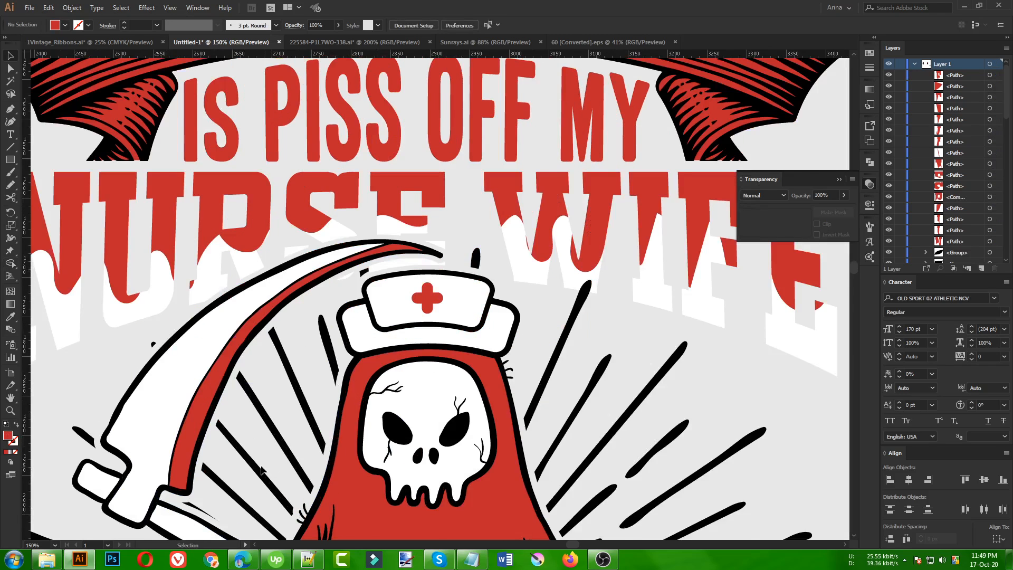
{"action": "scroll", "coordinate": [255, 437], "scroll_direction": "down", "scroll_amount": 2}
{"action": "key", "text": "n"}
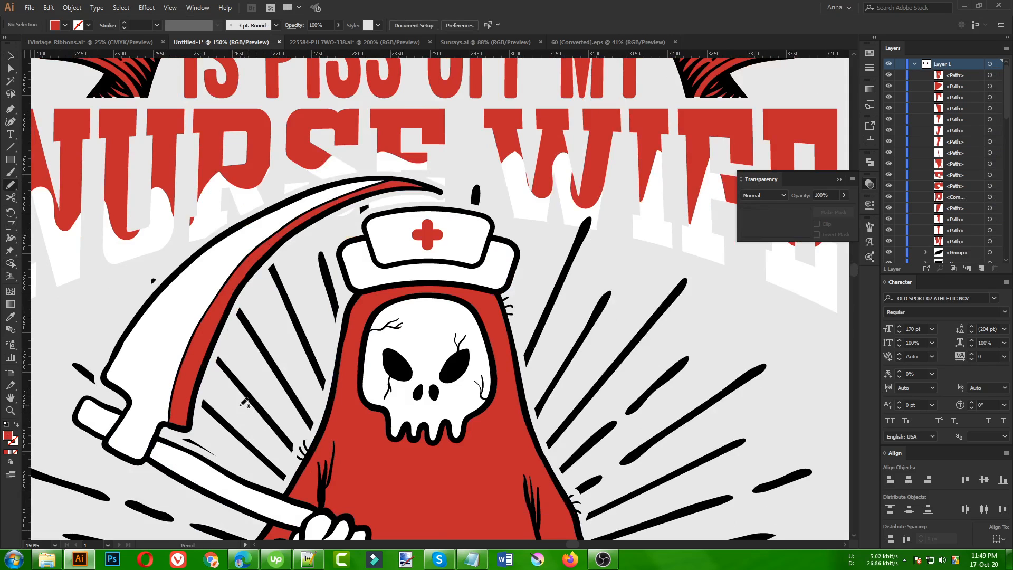
{"action": "scroll", "coordinate": [248, 404], "scroll_direction": "up", "scroll_amount": 1}
{"action": "scroll", "coordinate": [176, 435], "scroll_direction": "up", "scroll_amount": 1}
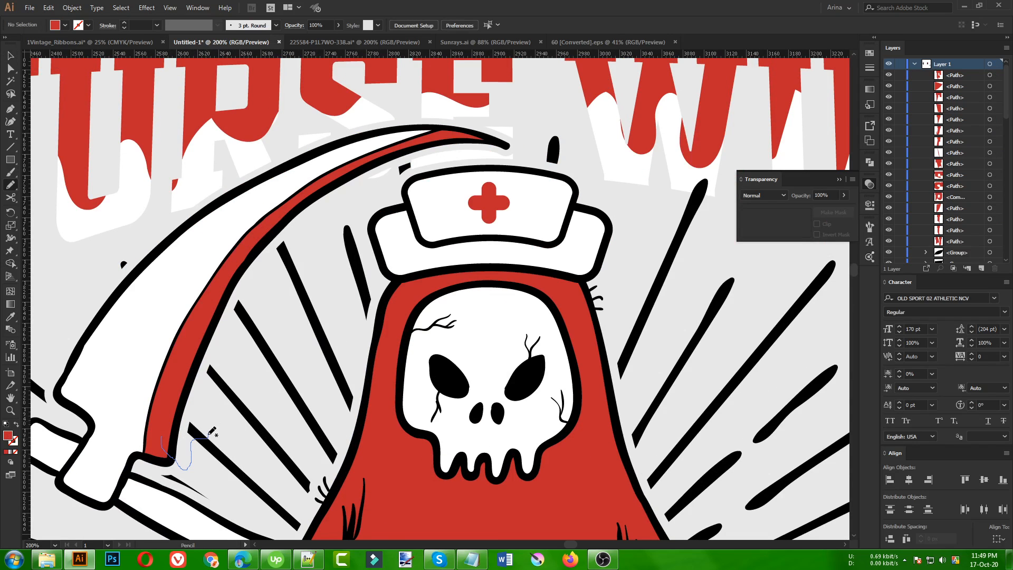
{"action": "mouse_move", "coordinate": [208, 434]}
{"action": "left_mouse_down"}
{"action": "mouse_move", "coordinate": [211, 385]}
{"action": "mouse_move", "coordinate": [224, 413]}
{"action": "mouse_move", "coordinate": [233, 402]}
{"action": "mouse_move", "coordinate": [226, 374]}
{"action": "mouse_move", "coordinate": [241, 371]}
{"action": "mouse_move", "coordinate": [237, 313]}
{"action": "mouse_move", "coordinate": [263, 346]}
{"action": "mouse_move", "coordinate": [277, 338]}
{"action": "mouse_move", "coordinate": [264, 314]}
{"action": "mouse_move", "coordinate": [275, 257]}
{"action": "mouse_move", "coordinate": [304, 315]}
{"action": "mouse_move", "coordinate": [296, 262]}
{"action": "mouse_move", "coordinate": [307, 236]}
{"action": "mouse_move", "coordinate": [347, 253]}
{"action": "mouse_move", "coordinate": [338, 218]}
{"action": "left_mouse_up"}
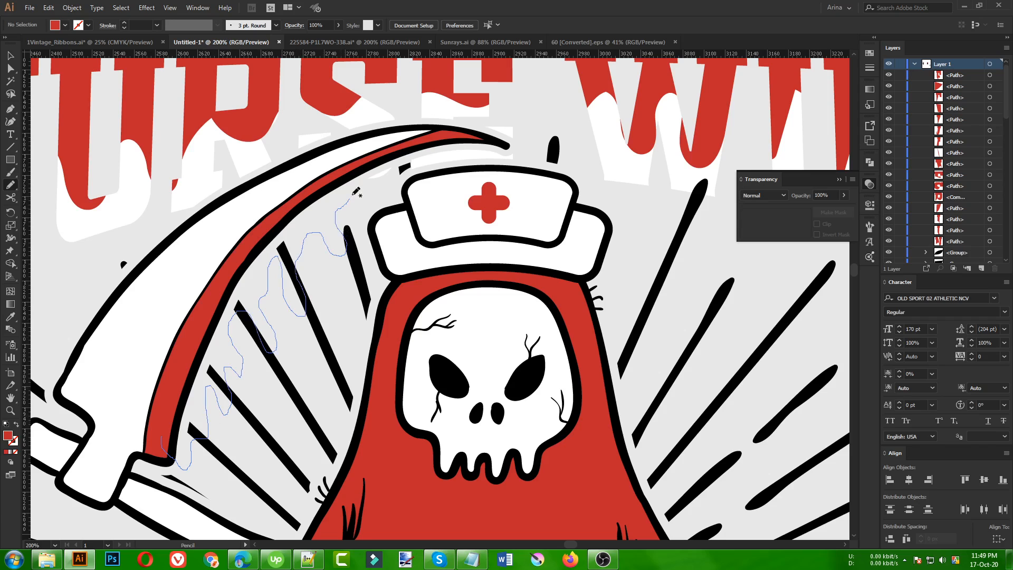
{"action": "mouse_move", "coordinate": [415, 161]}
{"action": "left_mouse_down"}
{"action": "mouse_move", "coordinate": [461, 147]}
{"action": "mouse_move", "coordinate": [441, 133]}
{"action": "mouse_move", "coordinate": [411, 140]}
{"action": "mouse_move", "coordinate": [304, 192]}
{"action": "left_mouse_up"}
{"action": "mouse_move", "coordinate": [227, 272]}
{"action": "left_mouse_down"}
{"action": "mouse_move", "coordinate": [188, 341]}
{"action": "mouse_move", "coordinate": [161, 436]}
{"action": "mouse_move", "coordinate": [213, 414]}
{"action": "left_mouse_up"}
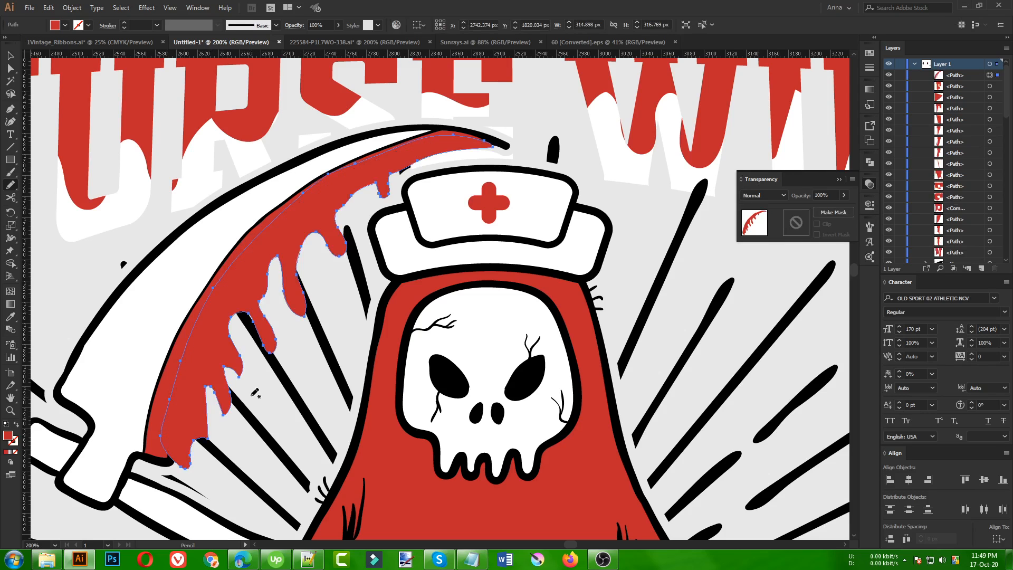
{"action": "scroll", "coordinate": [290, 342], "scroll_direction": "down", "scroll_amount": 1}
{"action": "key", "text": "v"}
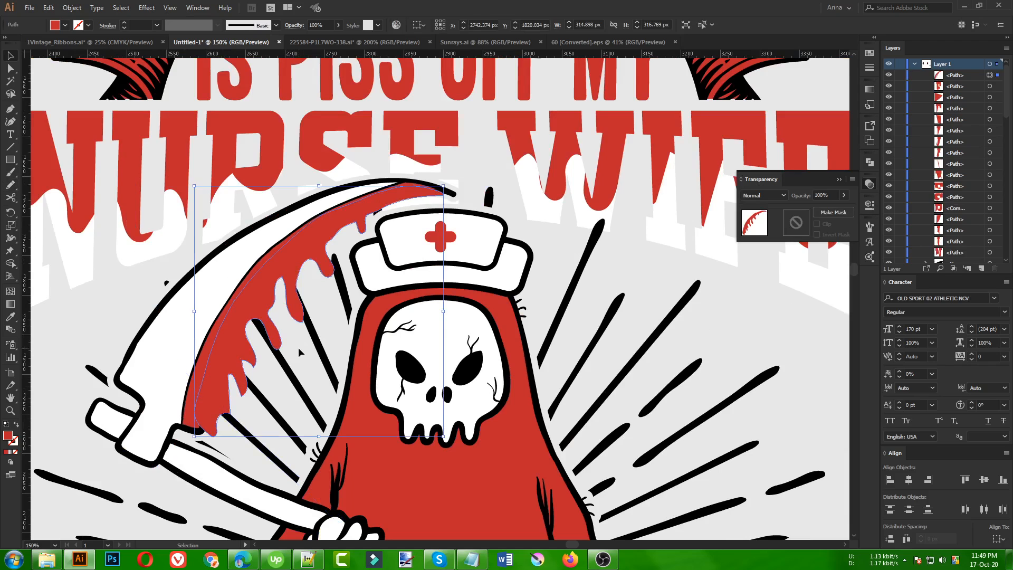
{"action": "left_click", "coordinate": [298, 347]}
Step: Colour the sunburst rays behind the reaper white by sampling the lower part of the NURSE WIFE lettering
{"action": "scroll", "coordinate": [298, 347], "scroll_direction": "down", "scroll_amount": 4}
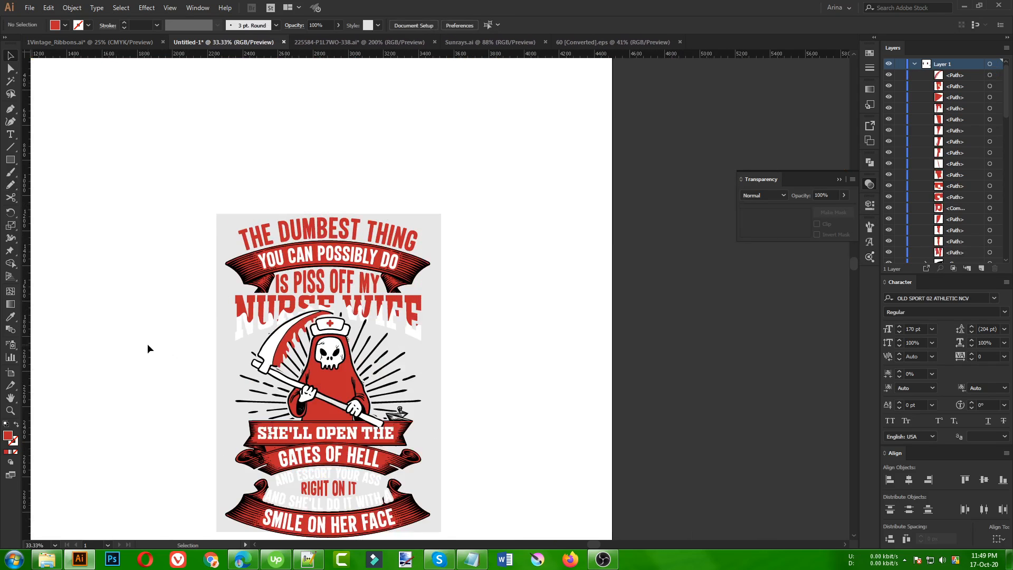
{"action": "left_click", "coordinate": [385, 370]}
{"action": "key", "text": "i"}
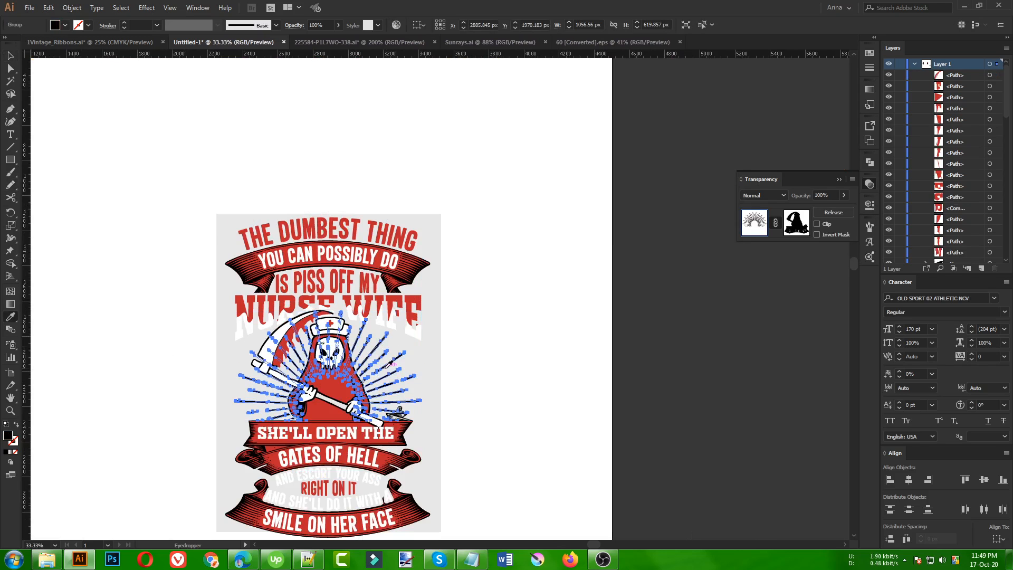
{"action": "left_click", "coordinate": [411, 335]}
{"action": "key", "text": "v"}
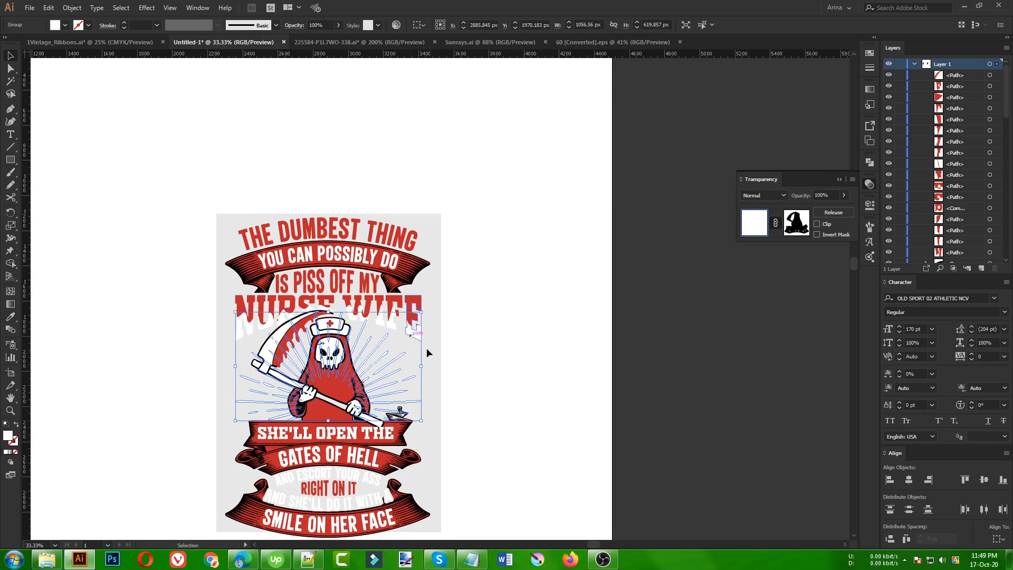
{"action": "left_click", "coordinate": [552, 412]}
Step: Set the opacity of the dark background rectangle behind the poster to 100%
{"action": "scroll", "coordinate": [457, 359], "scroll_direction": "down", "scroll_amount": 5}
{"action": "scroll", "coordinate": [343, 455], "scroll_direction": "up", "scroll_amount": 1}
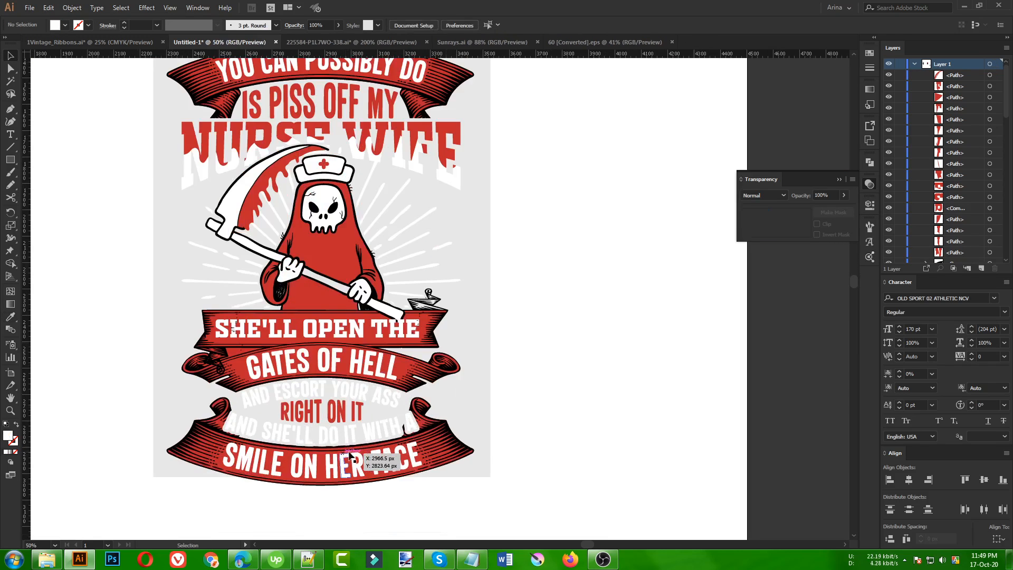
{"action": "scroll", "coordinate": [725, 376], "scroll_direction": "up", "scroll_amount": 2}
{"action": "scroll", "coordinate": [956, 252], "scroll_direction": "down", "scroll_amount": 10}
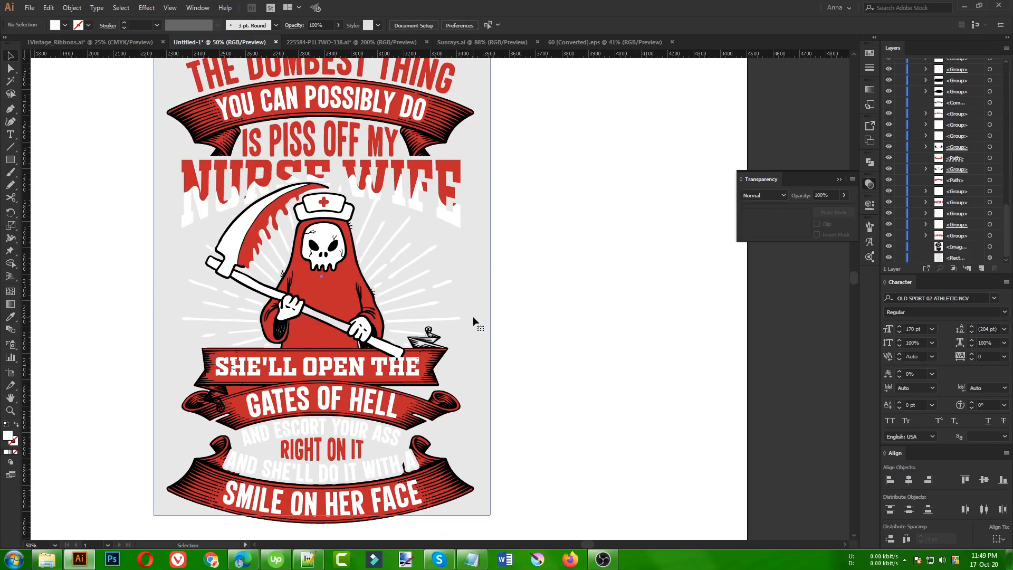
{"action": "left_click", "coordinate": [461, 337]}
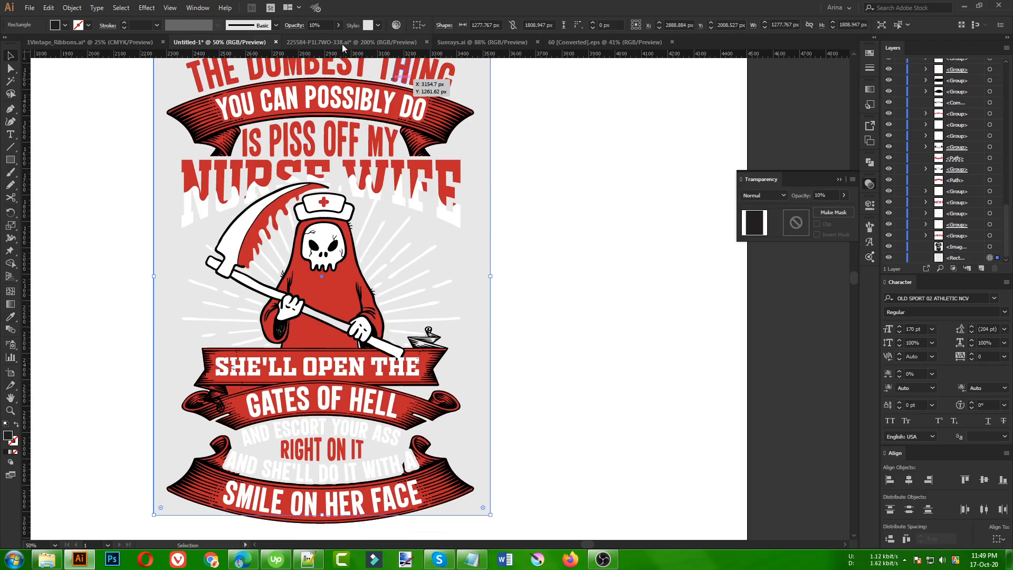
{"action": "scroll", "coordinate": [328, 26], "scroll_direction": "up", "scroll_amount": 10}
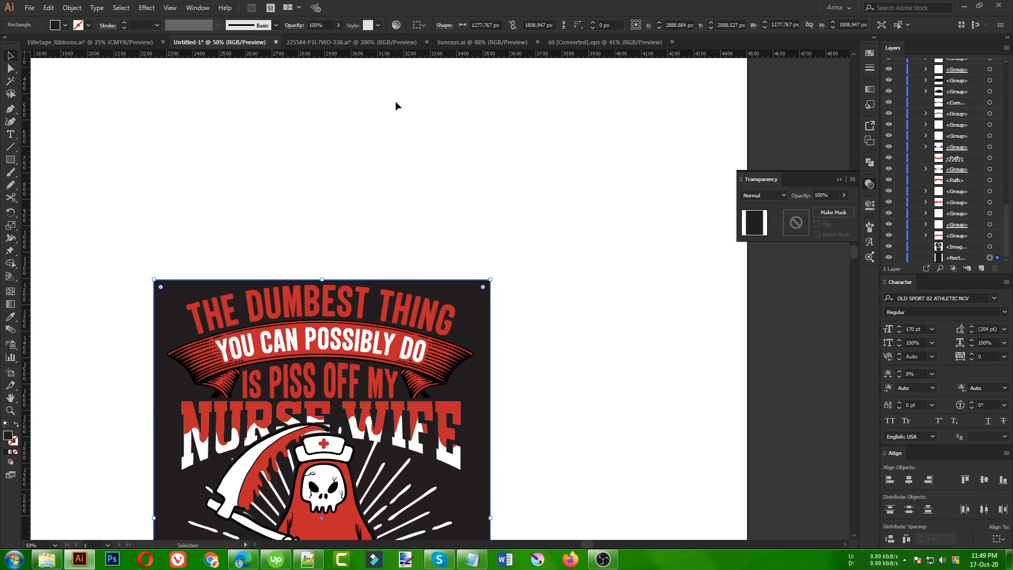
{"action": "scroll", "coordinate": [395, 103], "scroll_direction": "down", "scroll_amount": 5}
{"action": "scroll", "coordinate": [566, 280], "scroll_direction": "down", "scroll_amount": 1}
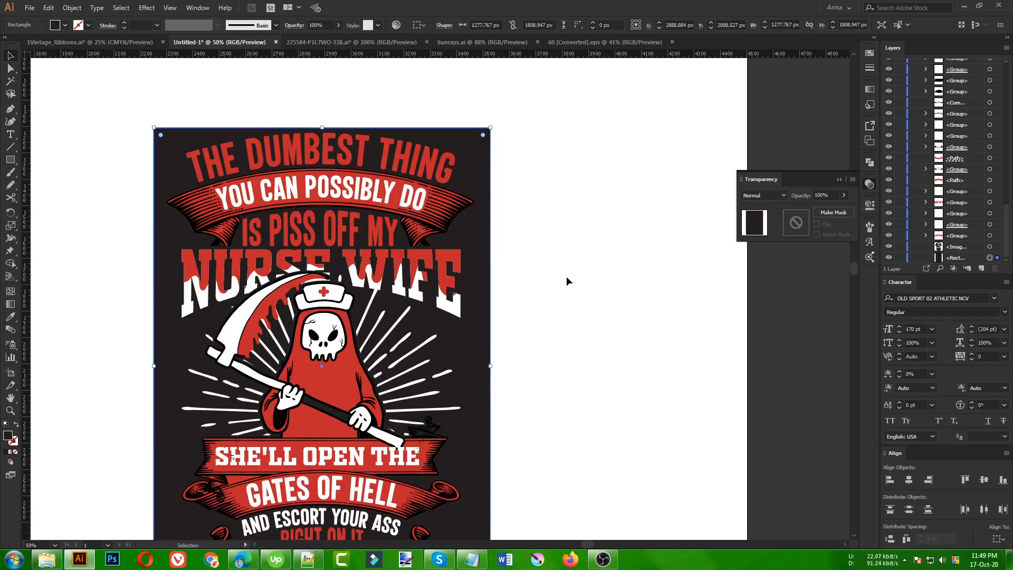
{"action": "left_click", "coordinate": [562, 293]}
{"action": "left_click_drag", "start_coordinate": [562, 293], "coordinate": [628, 256]}
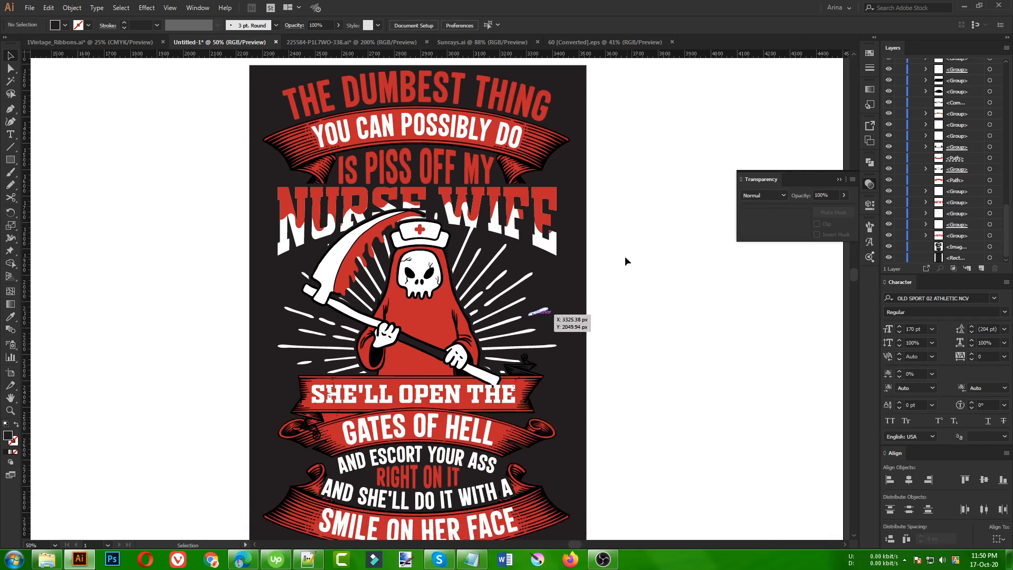
Step: Examine the complete poster against the dark background, both in overview and closer up
{"action": "scroll", "coordinate": [224, 276], "scroll_direction": "down", "scroll_amount": 1}
{"action": "left_click_drag", "start_coordinate": [177, 336], "coordinate": [191, 328]}
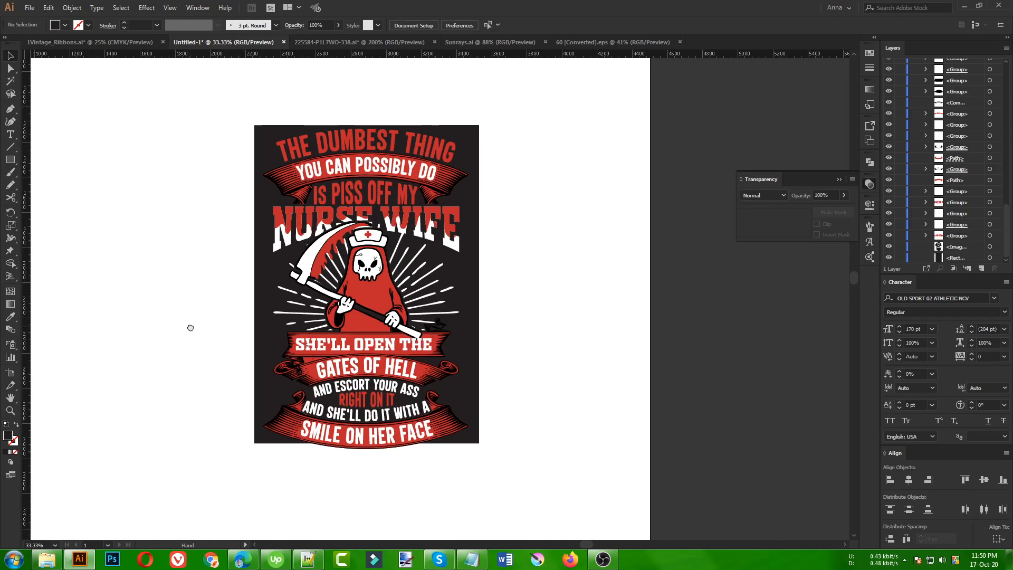
{"action": "left_click", "coordinate": [10, 411]}
{"action": "left_click_drag", "start_coordinate": [258, 126], "coordinate": [479, 450]}
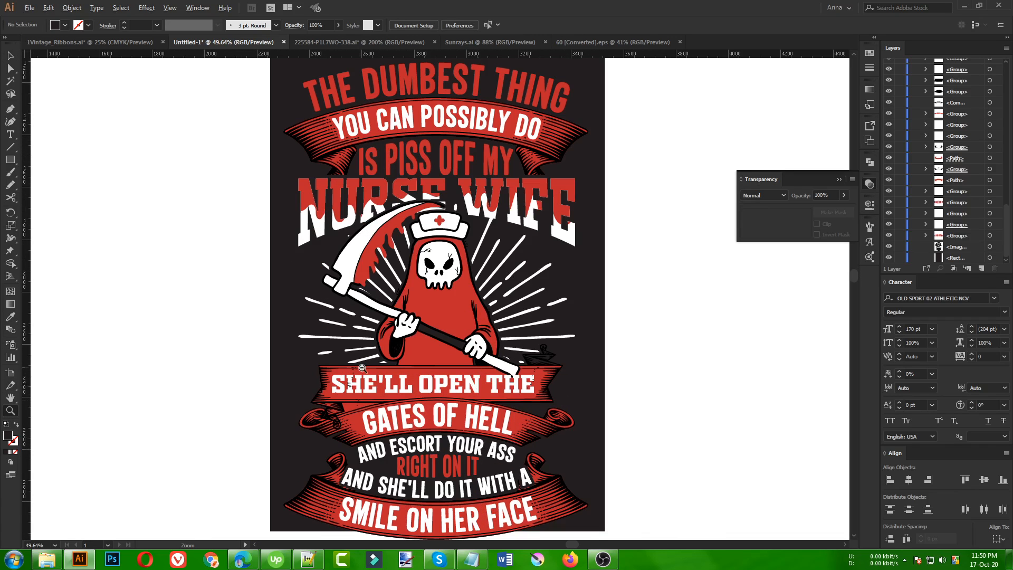
{"action": "left_click", "coordinate": [362, 367], "text": "alt"}
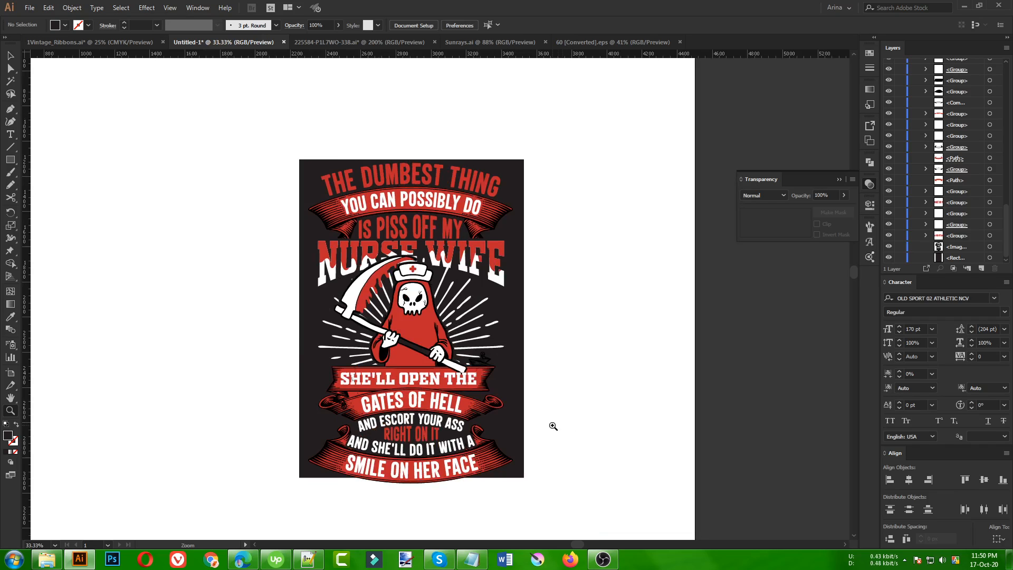
{"action": "left_click", "coordinate": [550, 426]}
{"action": "left_click_drag", "start_coordinate": [231, 275], "coordinate": [455, 431]}
{"action": "key", "text": "v"}
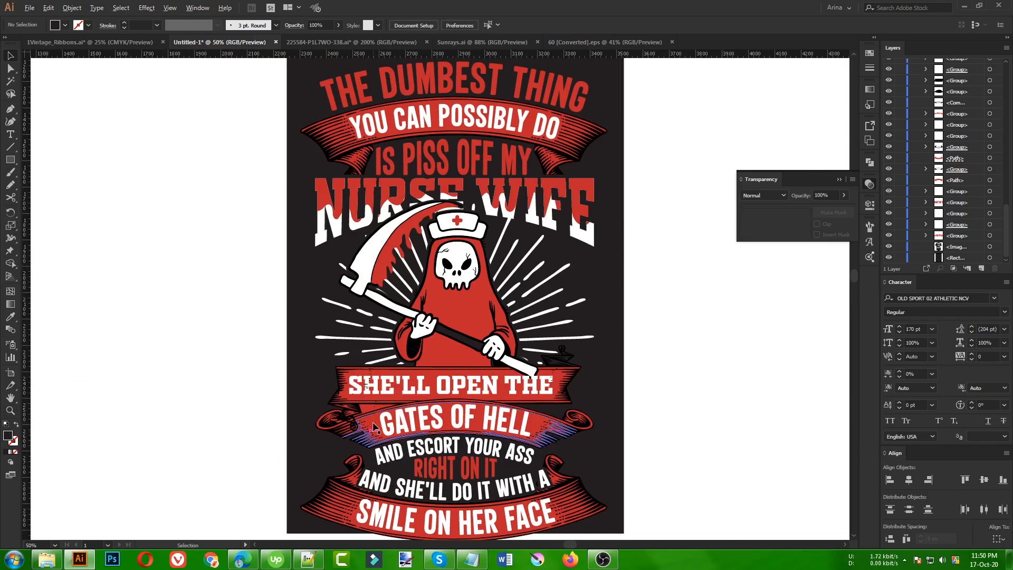
Step: Remove the stray red fill between the SHE'LL OPEN THE and GATES OF HELL ribbons with Shape Builder
{"action": "scroll", "coordinate": [376, 412], "scroll_direction": "up", "scroll_amount": 4}
{"action": "left_click", "coordinate": [345, 392]}
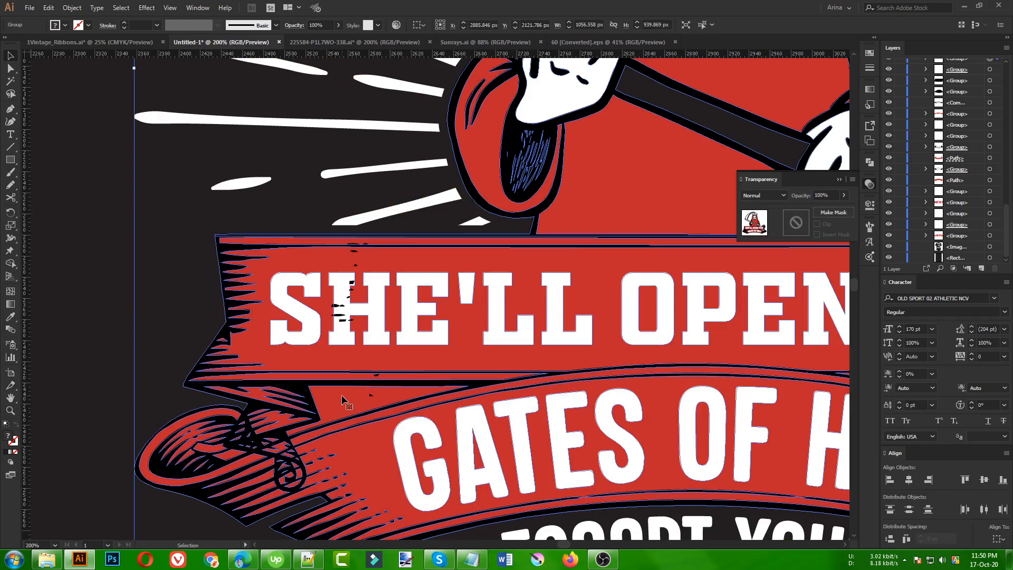
{"action": "key", "text": "shift+m"}
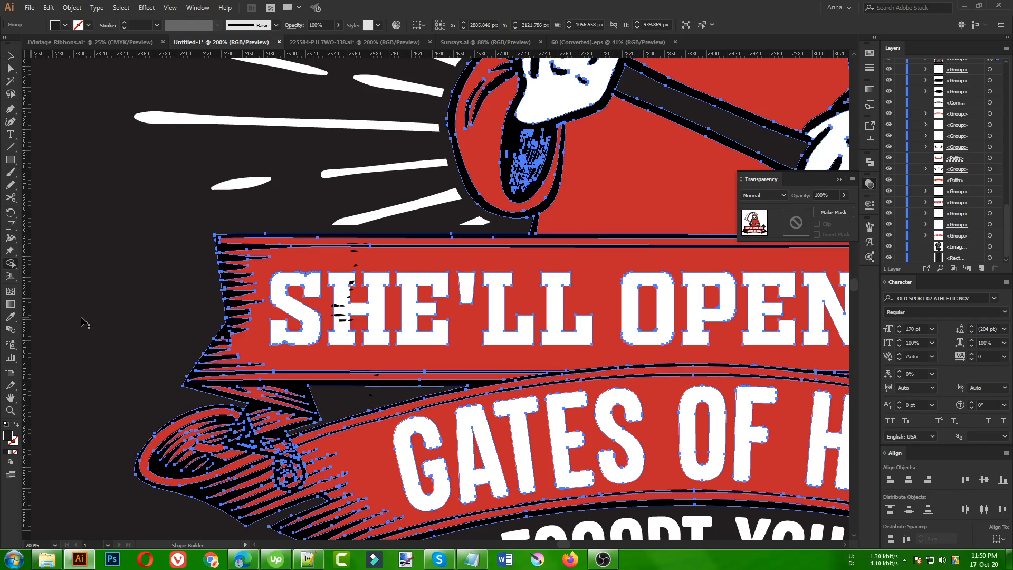
{"action": "scroll", "coordinate": [81, 322], "scroll_direction": "down", "scroll_amount": 3}
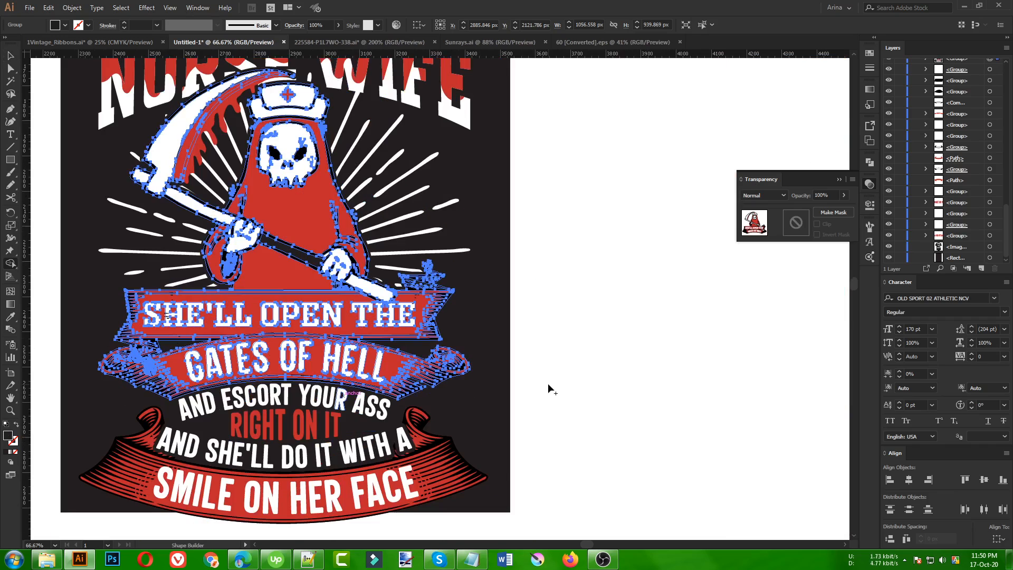
{"action": "key", "text": "v"}
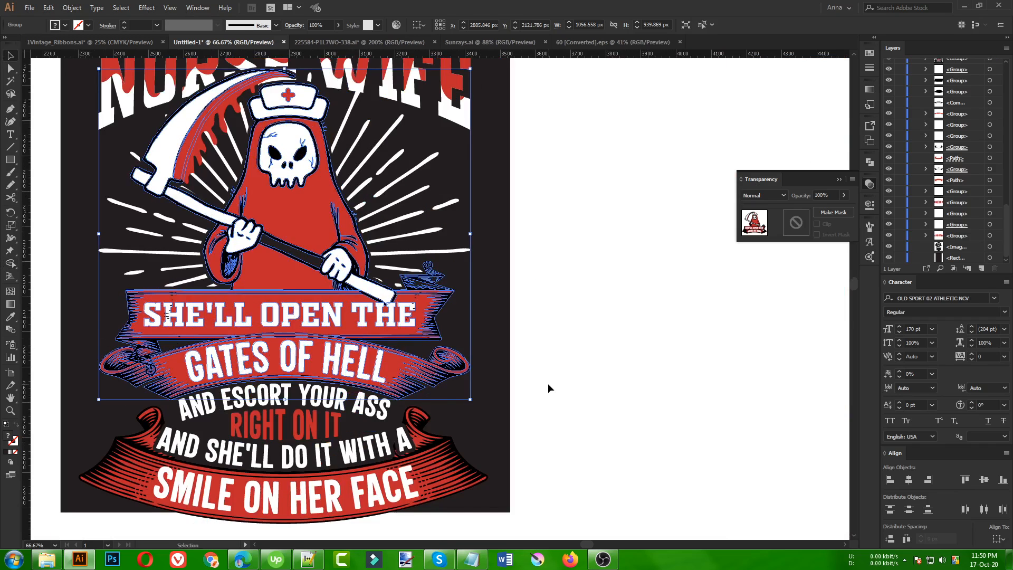
{"action": "left_click", "coordinate": [548, 384]}
{"action": "scroll", "coordinate": [547, 386], "scroll_direction": "down", "scroll_amount": 1}
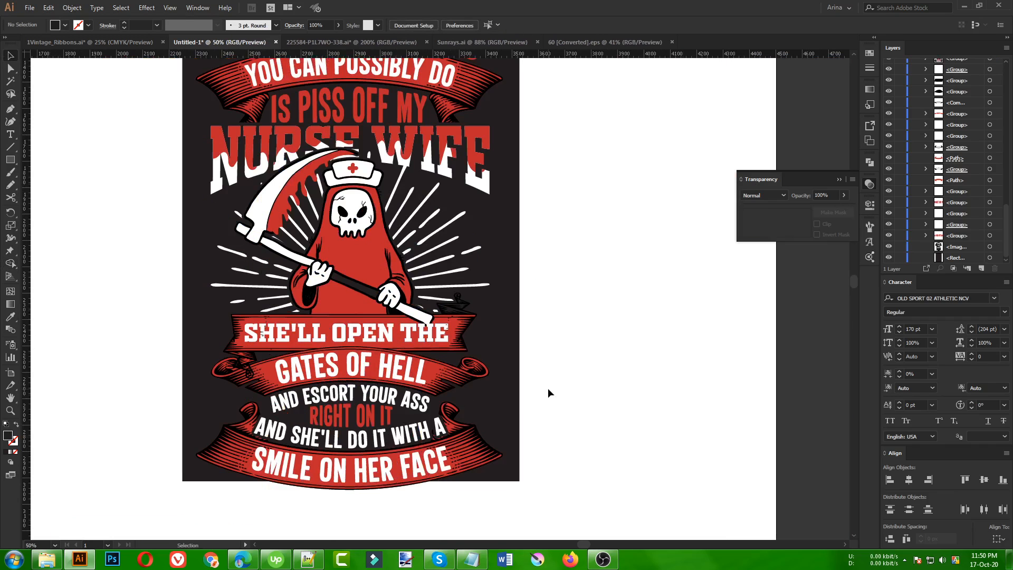
Step: Examine the whole poster on its dark background, both as an overview and closer up
{"action": "scroll", "coordinate": [547, 388], "scroll_direction": "up", "scroll_amount": 1}
{"action": "scroll", "coordinate": [548, 388], "scroll_direction": "down", "scroll_amount": 1}
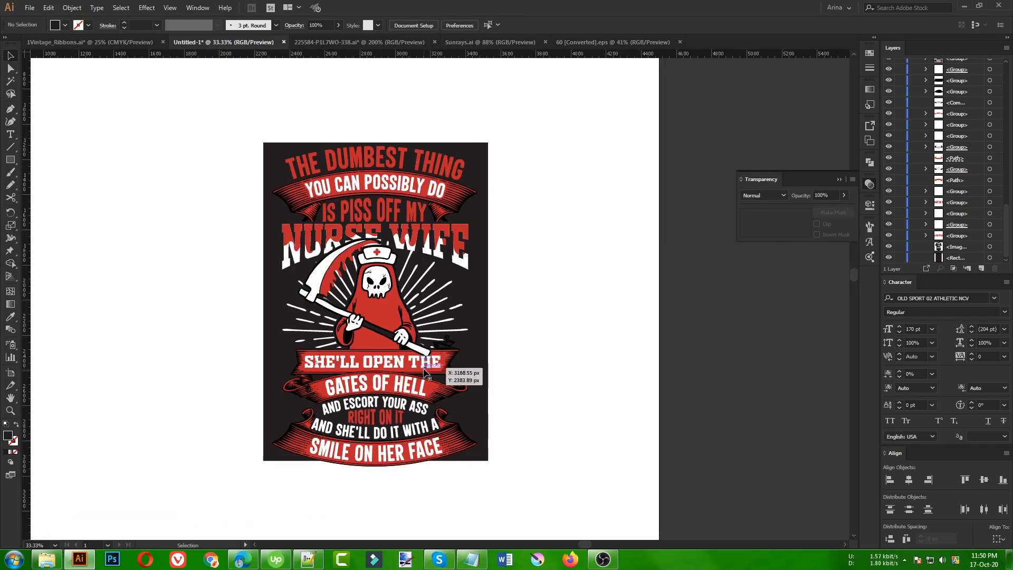
{"action": "scroll", "coordinate": [402, 334], "scroll_direction": "up", "scroll_amount": 1}
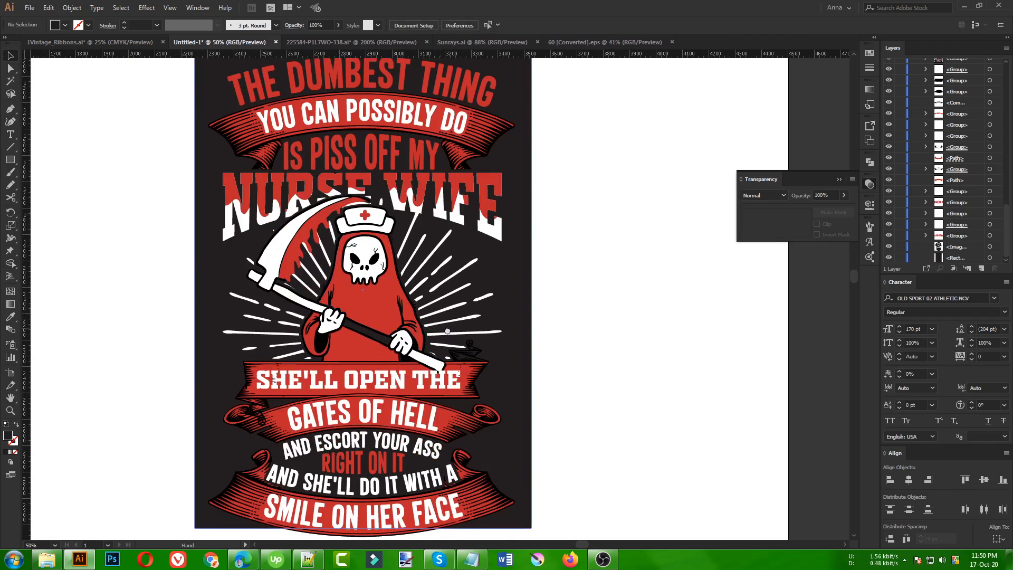
{"action": "left_click_drag", "start_coordinate": [475, 311], "coordinate": [701, 310]}
{"action": "left_click", "coordinate": [870, 183]}
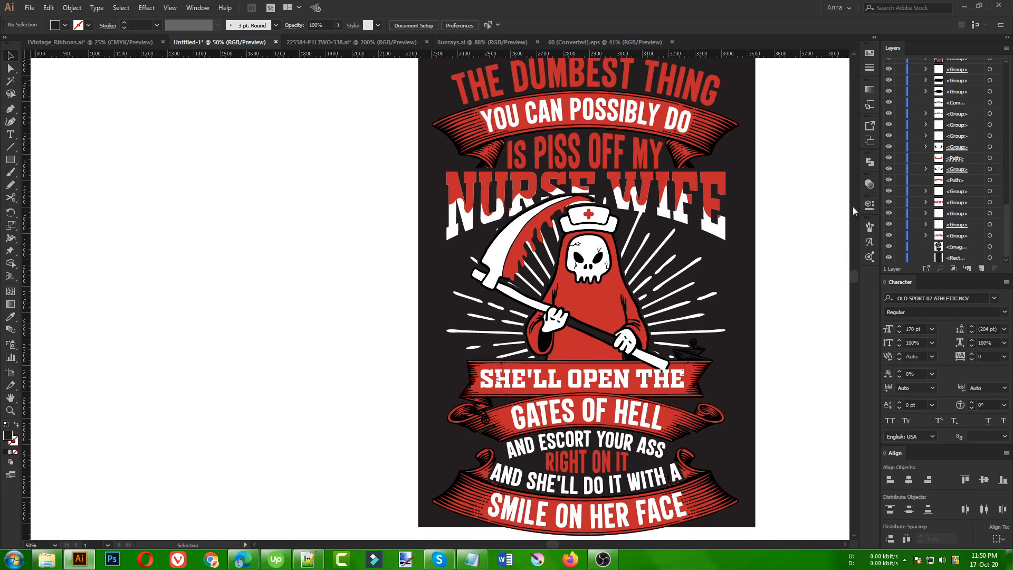
{"action": "left_click_drag", "start_coordinate": [803, 258], "coordinate": [657, 264]}
{"action": "left_click_drag", "start_coordinate": [365, 336], "coordinate": [289, 333]}
{"action": "scroll", "coordinate": [90, 334], "scroll_direction": "down", "scroll_amount": 1}
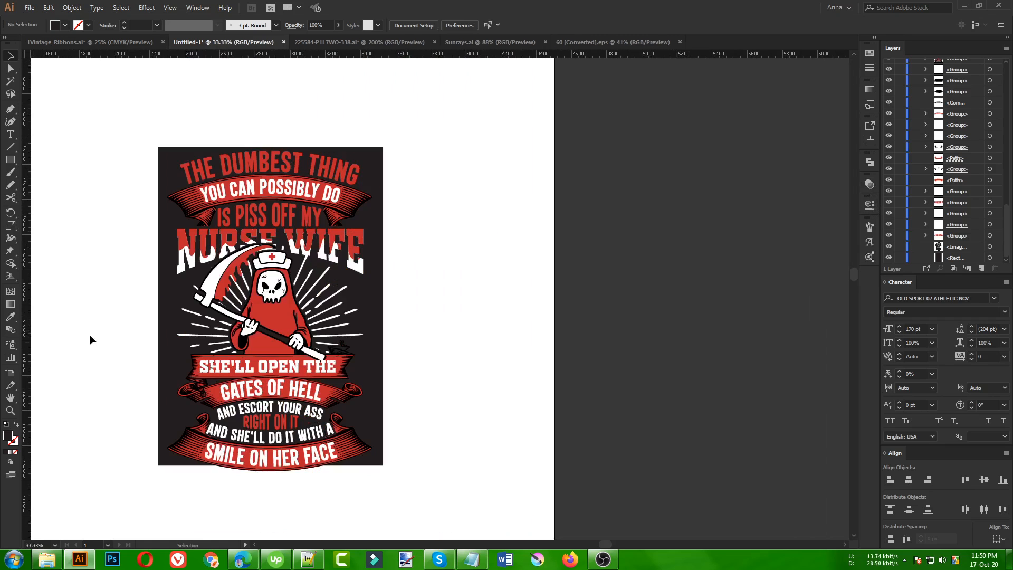
{"action": "scroll", "coordinate": [274, 342], "scroll_direction": "up", "scroll_amount": 1}
{"action": "scroll", "coordinate": [296, 343], "scroll_direction": "right", "scroll_amount": 1}
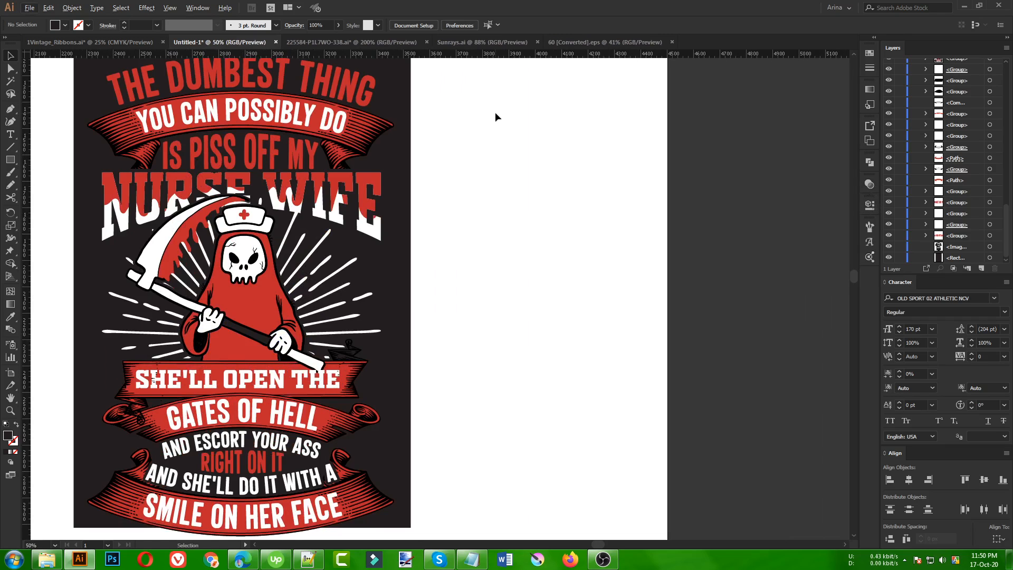
Step: Duplicate the complete poster with its background and place the copy directly beside the original
{"action": "scroll", "coordinate": [420, 170], "scroll_direction": "down", "scroll_amount": 1}
{"action": "left_click_drag", "start_coordinate": [166, 80], "coordinate": [476, 463]}
{"action": "left_click_drag", "start_coordinate": [327, 336], "coordinate": [556, 339]}
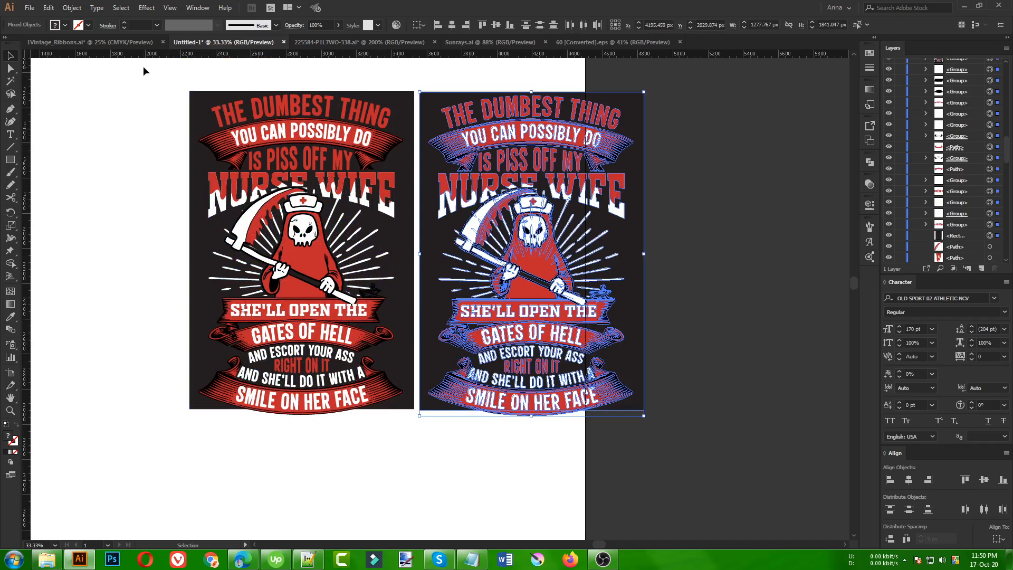
{"action": "left_click_drag", "start_coordinate": [148, 74], "coordinate": [419, 438]}
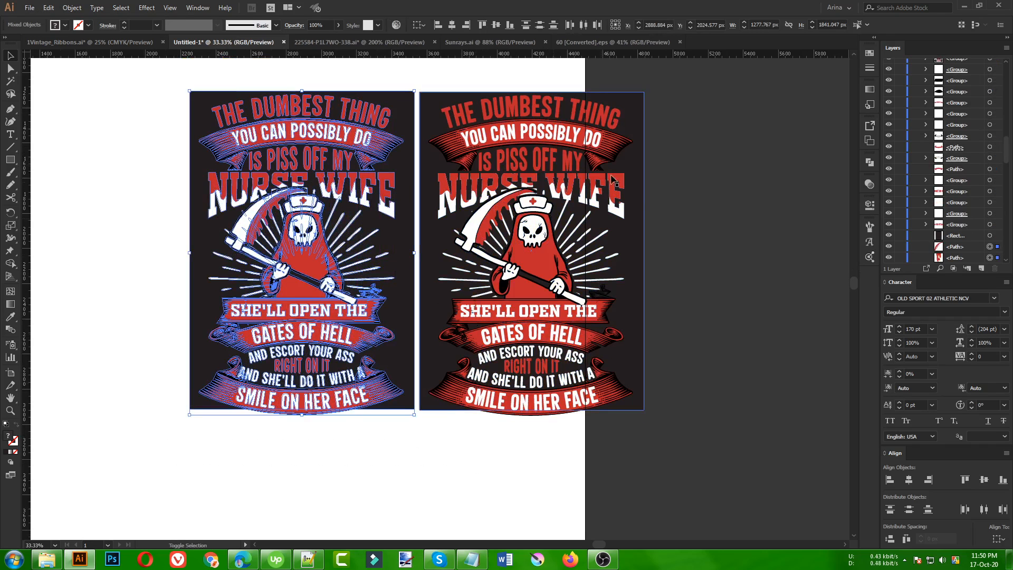
{"action": "left_click_drag", "start_coordinate": [689, 85], "coordinate": [425, 473]}
{"action": "left_click", "coordinate": [506, 483]}
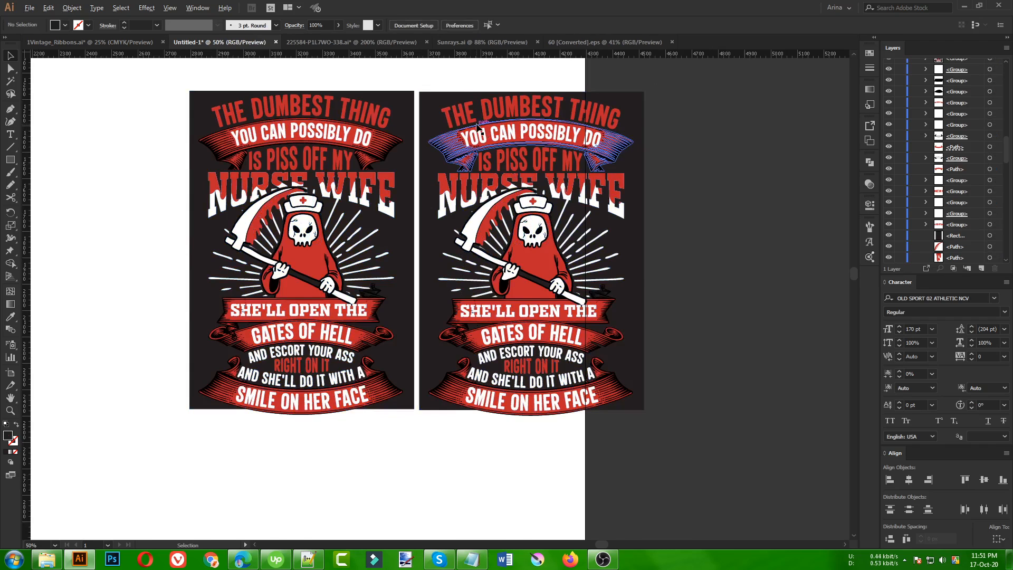
Step: Group all artwork of the duplicated poster, leaving its dark background rectangle out of the group
{"action": "scroll", "coordinate": [501, 161], "scroll_direction": "up", "scroll_amount": 1}
{"action": "left_click_drag", "start_coordinate": [574, 333], "coordinate": [622, 311]}
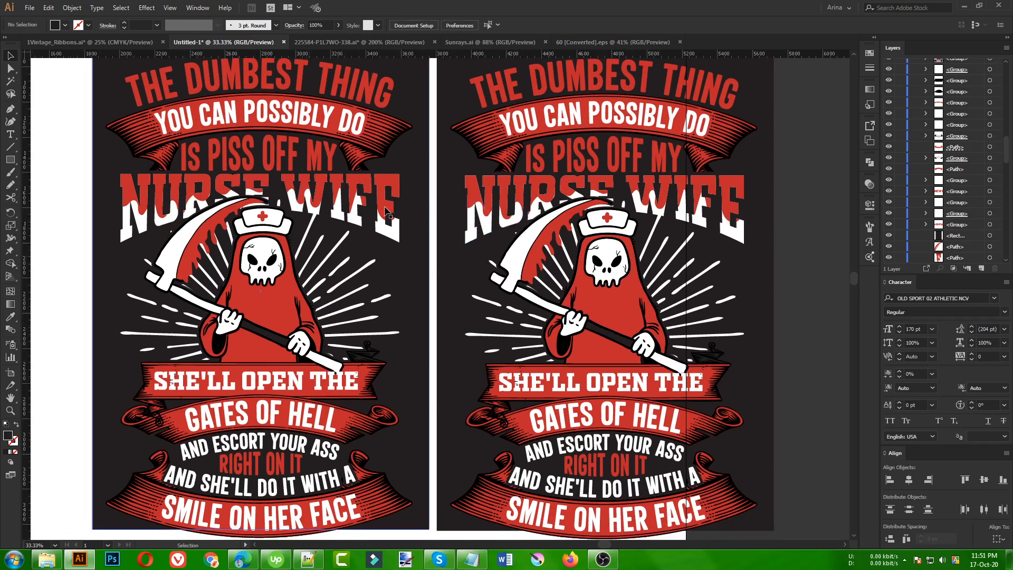
{"action": "scroll", "coordinate": [312, 251], "scroll_direction": "down", "scroll_amount": 1}
{"action": "left_click_drag", "start_coordinate": [397, 100], "coordinate": [622, 488]}
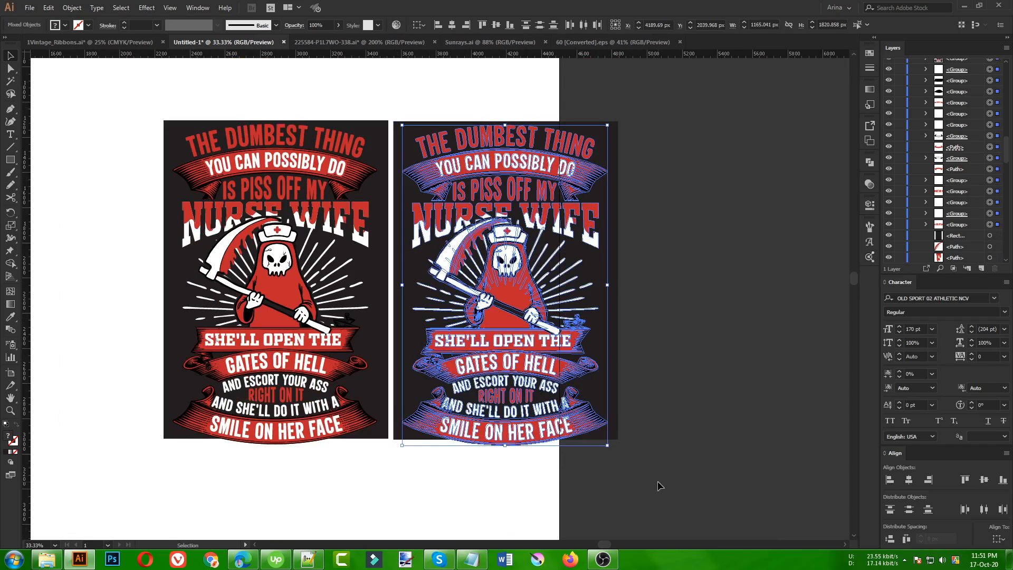
{"action": "key", "text": "ctrl+g"}
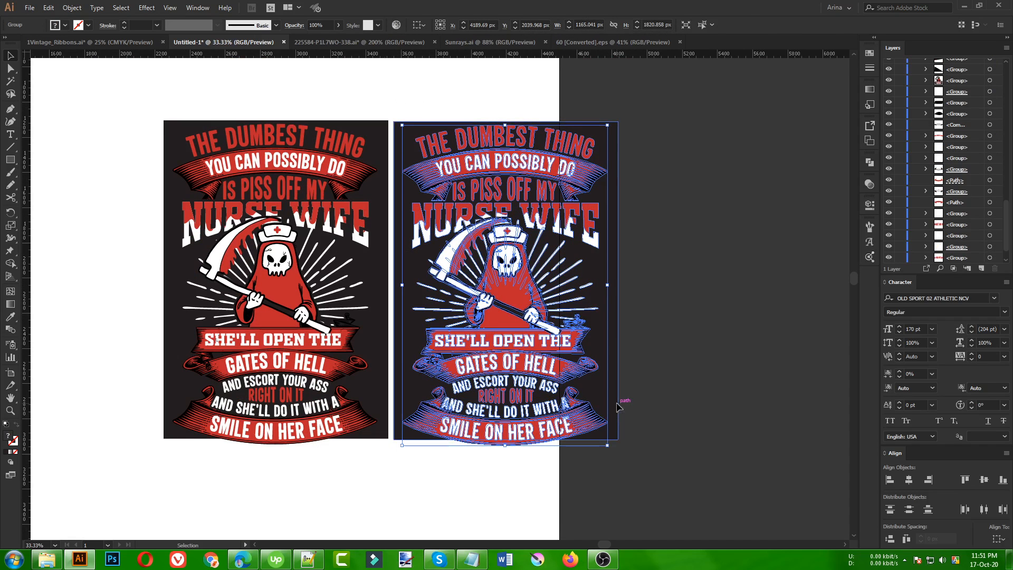
Step: Delete the copy's dark background rectangle and enlarge the original's background to about 2749 × 2046 px behind both posters
{"action": "left_click", "coordinate": [617, 406]}
{"action": "key", "text": "Delete"}
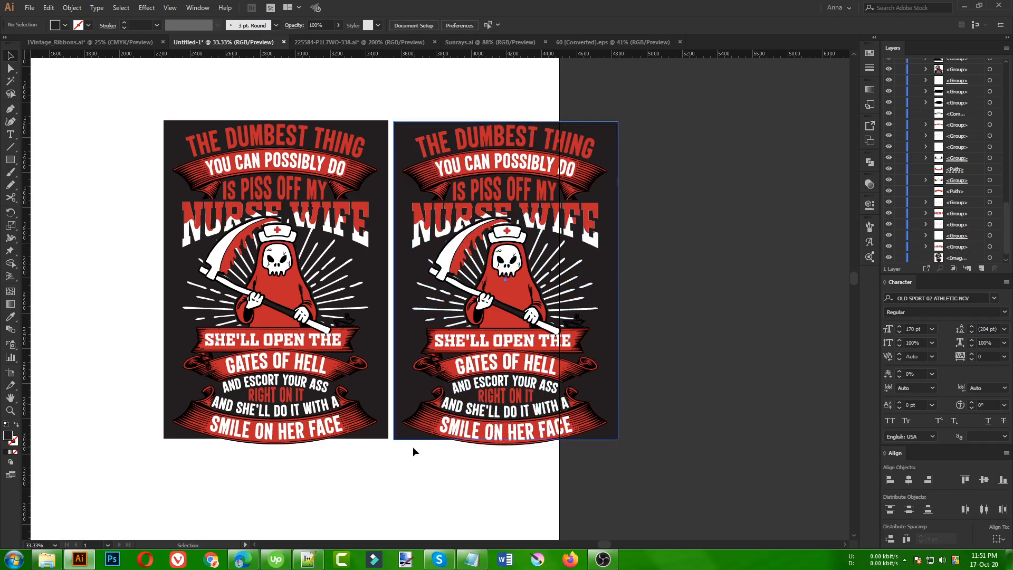
{"action": "left_click", "coordinate": [389, 441]}
{"action": "left_click_drag", "start_coordinate": [389, 436], "coordinate": [640, 465]}
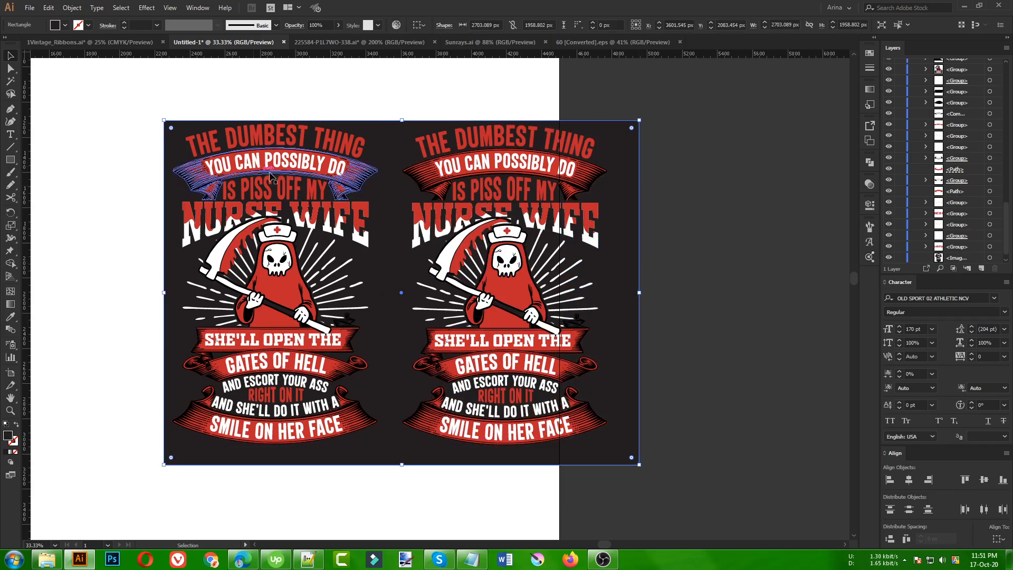
{"action": "left_click_drag", "start_coordinate": [163, 121], "coordinate": [156, 105]}
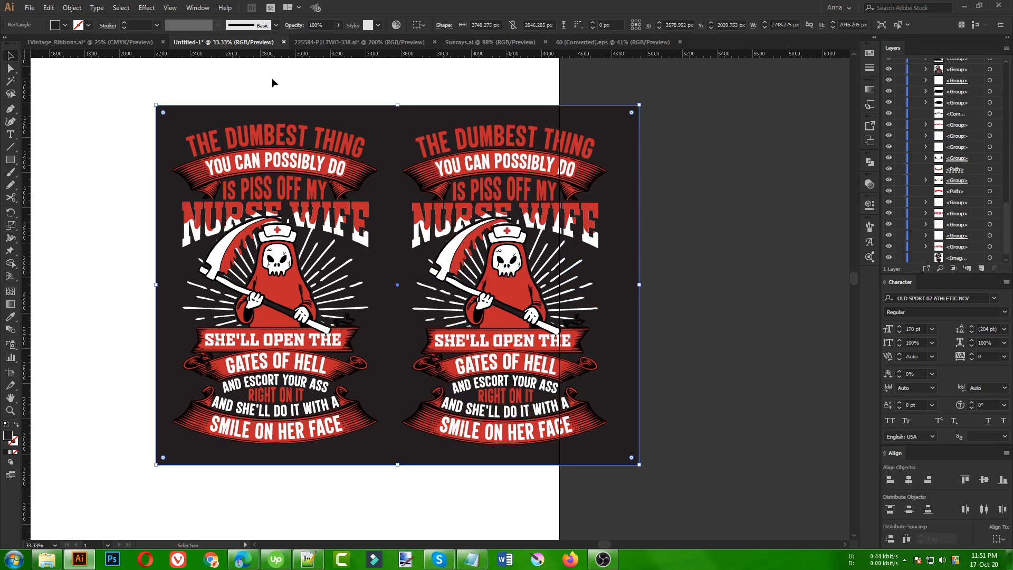
{"action": "left_click", "coordinate": [488, 90]}
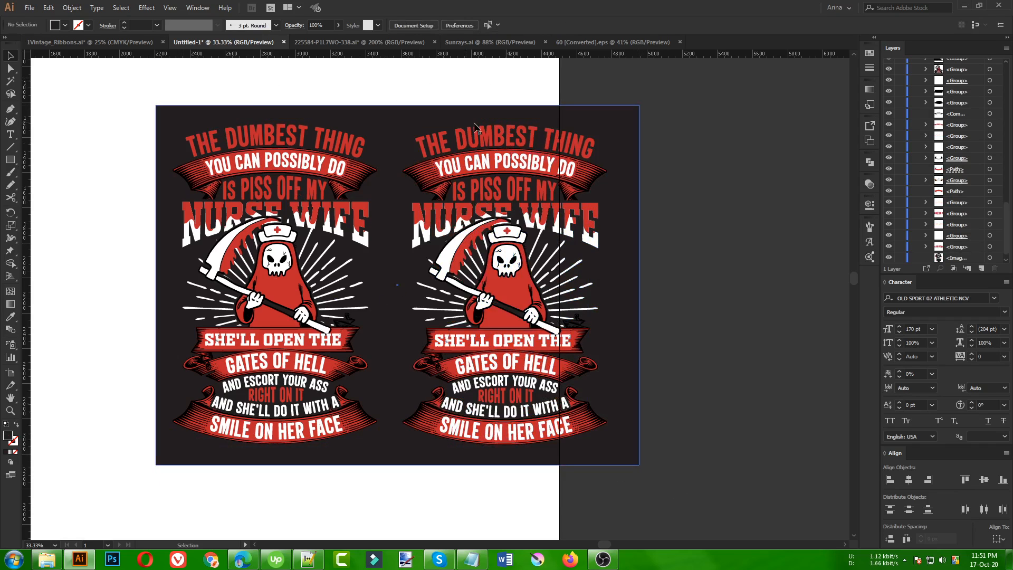
Step: Fill the shared background rectangle behind both posters with black
{"action": "left_click", "coordinate": [389, 123]}
{"action": "left_click", "coordinate": [64, 26]}
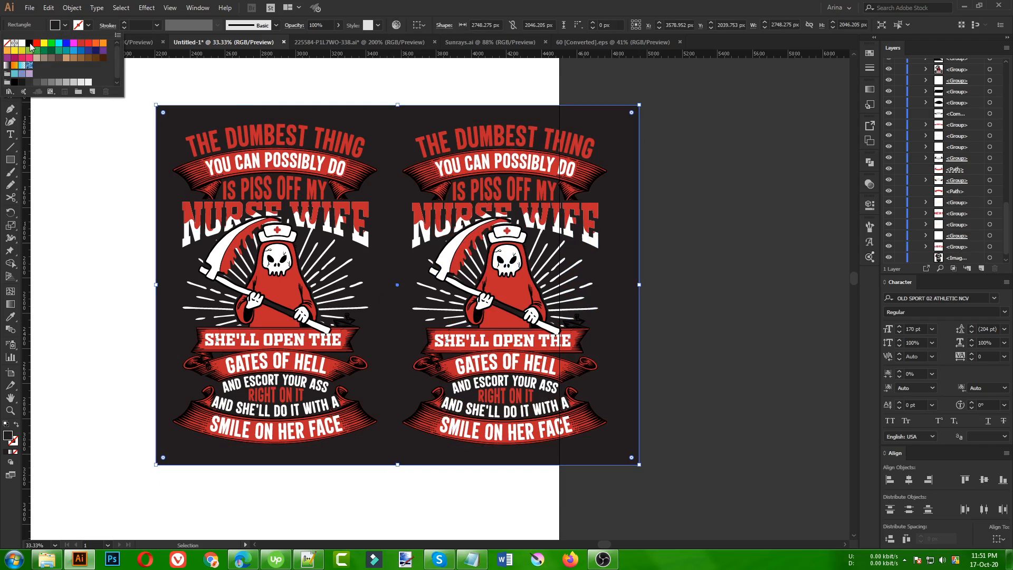
{"action": "left_click", "coordinate": [30, 44]}
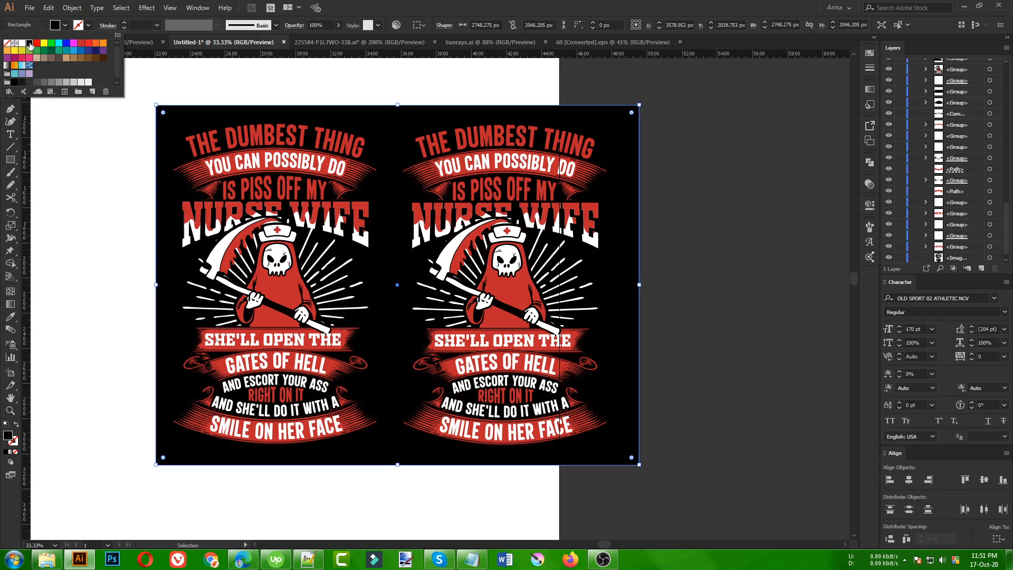
{"action": "left_click", "coordinate": [63, 188]}
{"action": "double_click", "coordinate": [566, 219]}
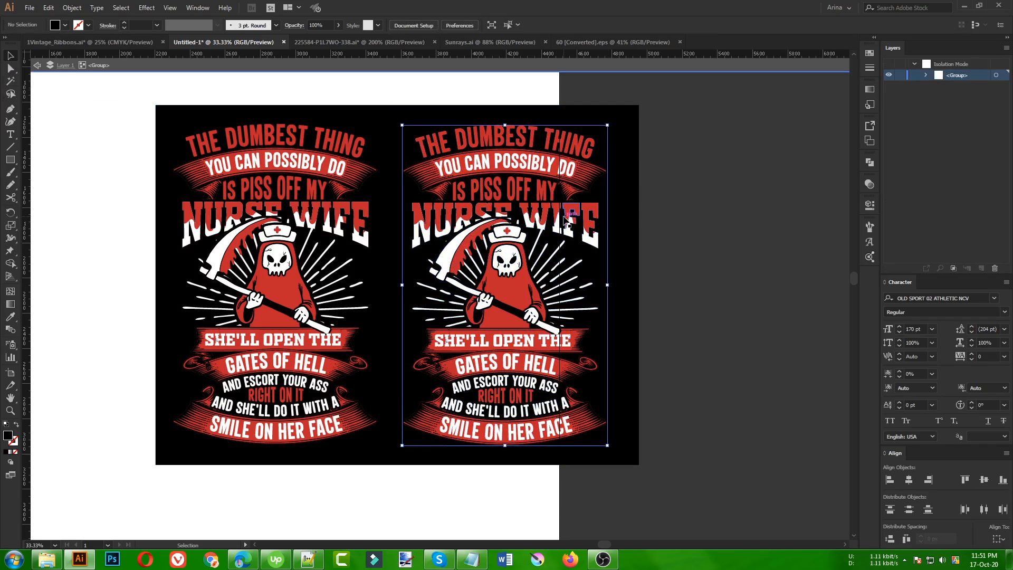
{"action": "scroll", "coordinate": [566, 219], "scroll_direction": "up", "scroll_amount": 1}
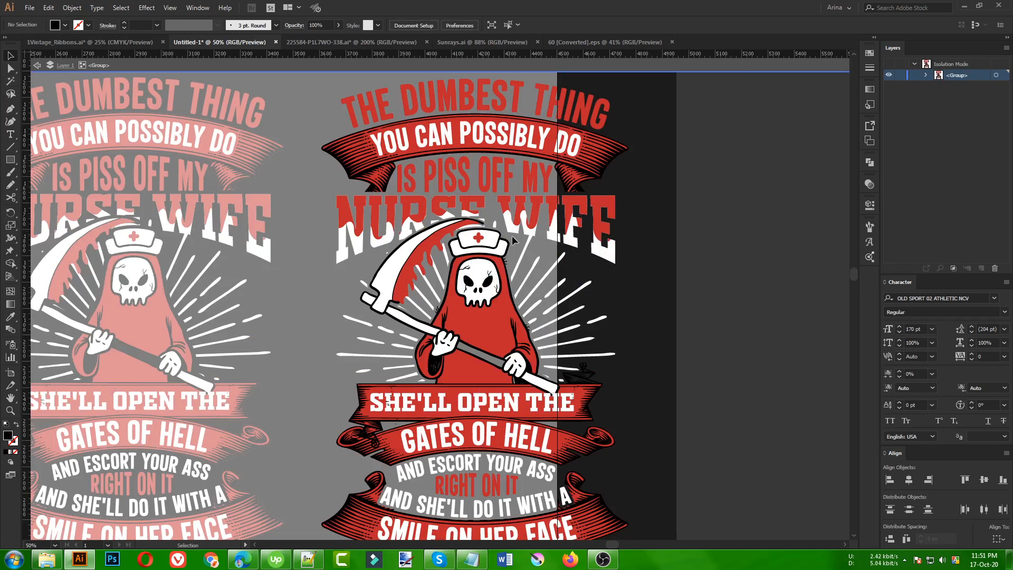
{"action": "double_click", "coordinate": [700, 302]}
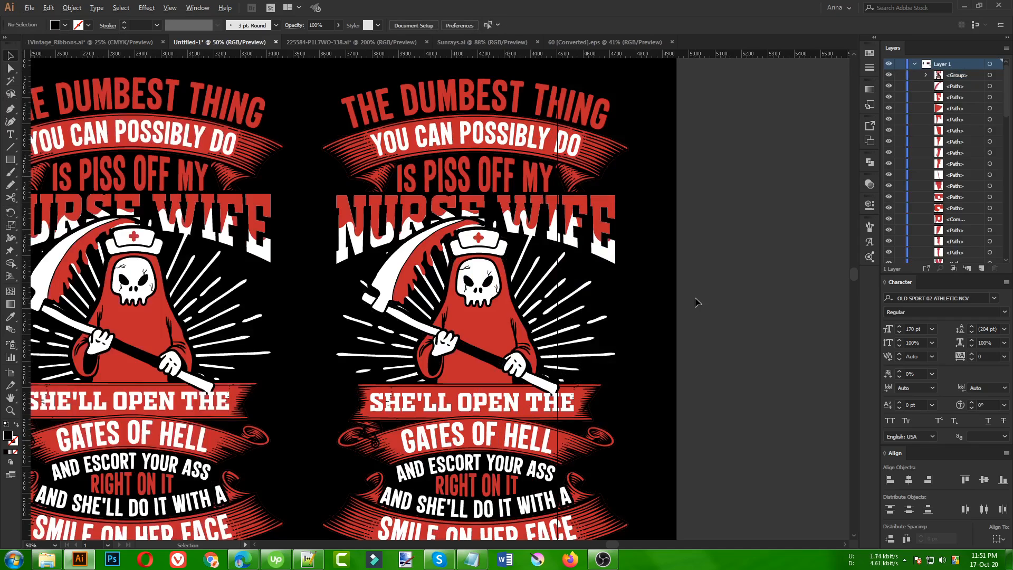
Step: Move both posters together with their black background fully onto the white artboard
{"action": "scroll", "coordinate": [697, 302], "scroll_direction": "down", "scroll_amount": 1}
{"action": "scroll", "coordinate": [732, 292], "scroll_direction": "down", "scroll_amount": 1}
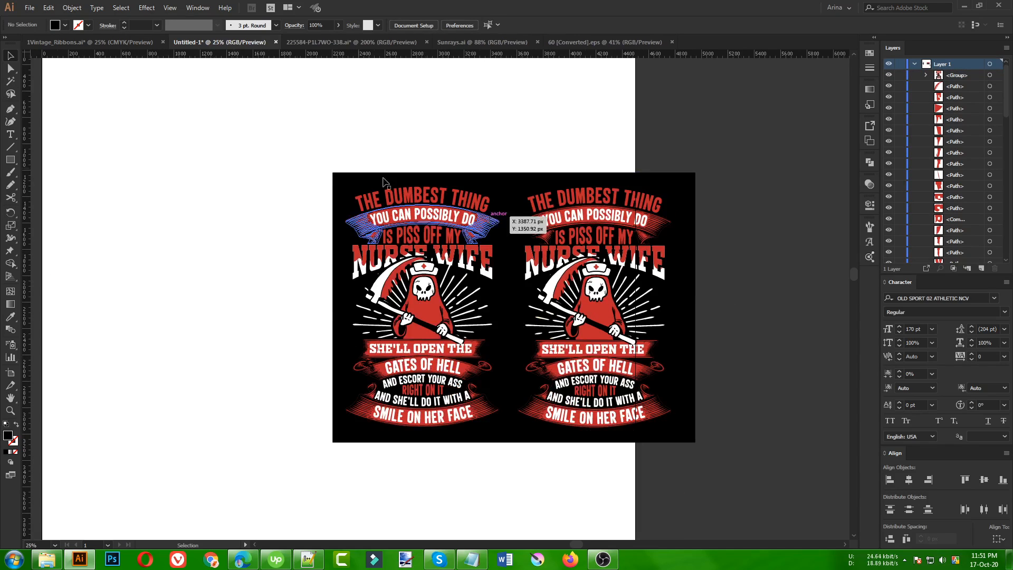
{"action": "left_click_drag", "start_coordinate": [300, 144], "coordinate": [717, 509]}
{"action": "left_click_drag", "start_coordinate": [635, 388], "coordinate": [442, 385]}
{"action": "left_click", "coordinate": [43, 370]}
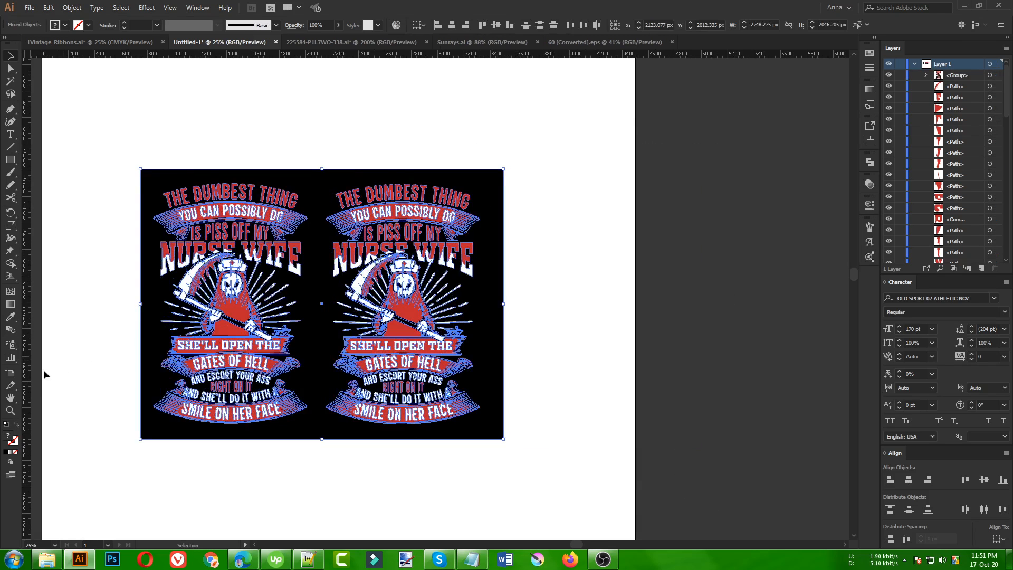
{"action": "left_click", "coordinate": [10, 410]}
{"action": "left_click_drag", "start_coordinate": [142, 171], "coordinate": [489, 432]}
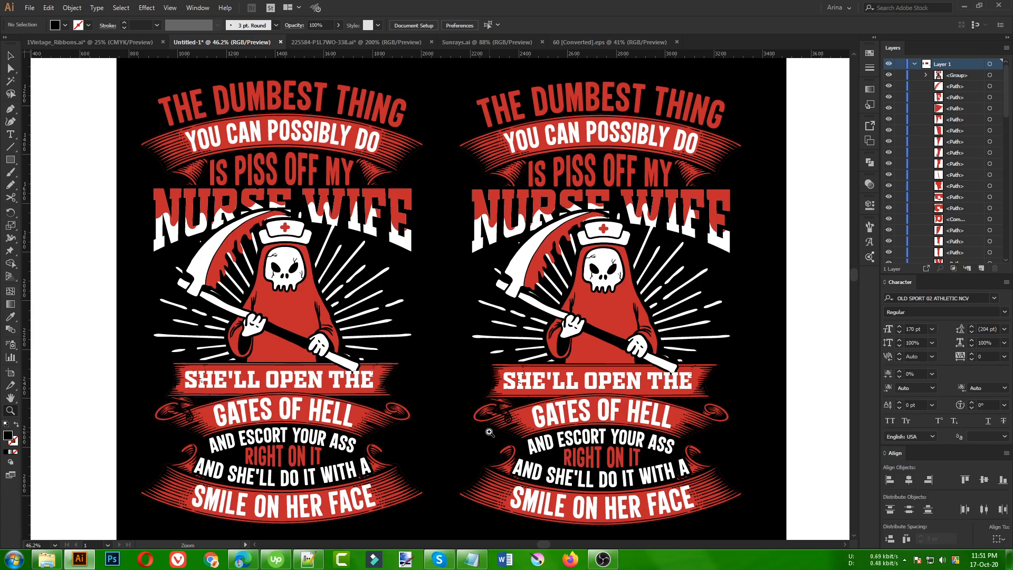
{"action": "left_click", "coordinate": [10, 80]}
{"action": "left_click", "coordinate": [617, 324]}
{"action": "key", "text": "v"}
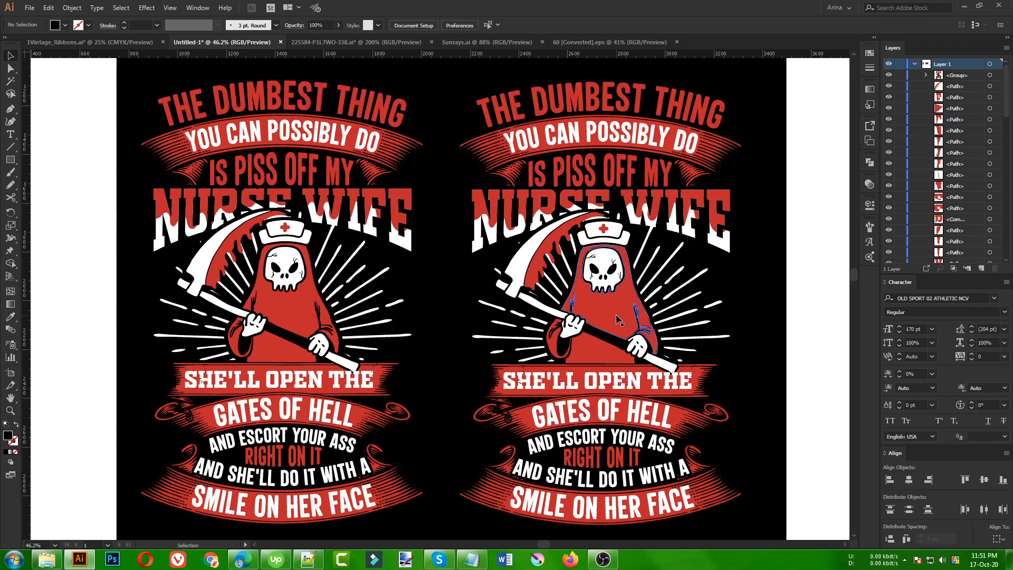
Step: Isolate the grouped poster copy and recolour all its red areas light blue with a Magic Wand selection
{"action": "double_click", "coordinate": [615, 314]}
{"action": "left_click", "coordinate": [11, 80]}
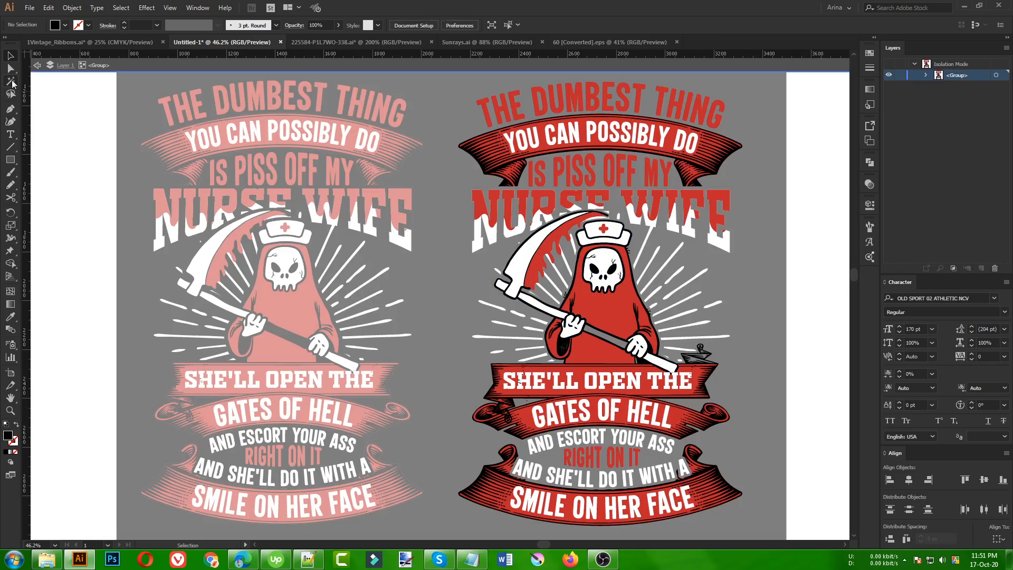
{"action": "left_click", "coordinate": [597, 308]}
{"action": "key", "text": "ctrl+c"}
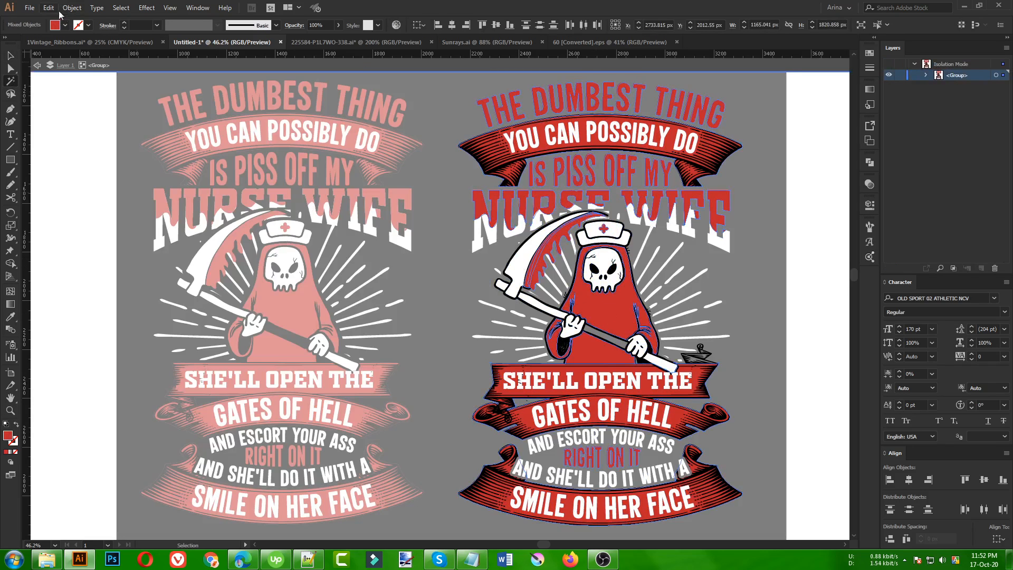
{"action": "left_click", "coordinate": [65, 24]}
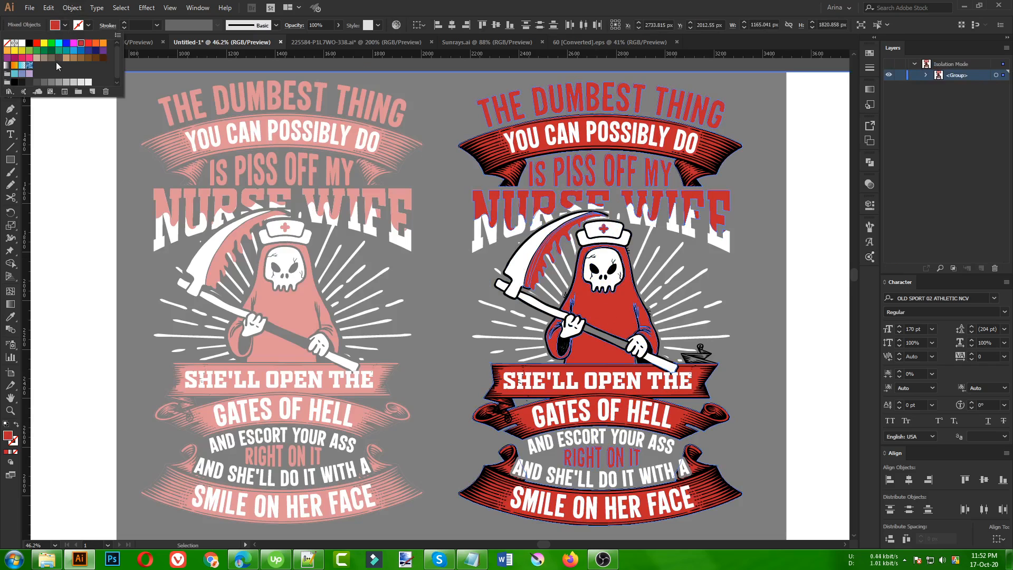
{"action": "left_click", "coordinate": [14, 57]}
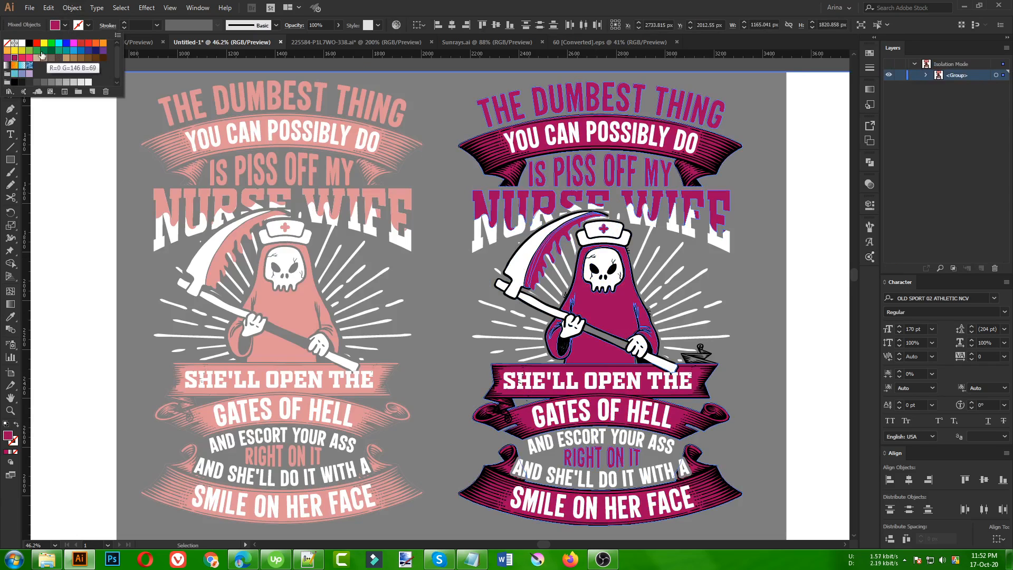
{"action": "left_click", "coordinate": [74, 51]}
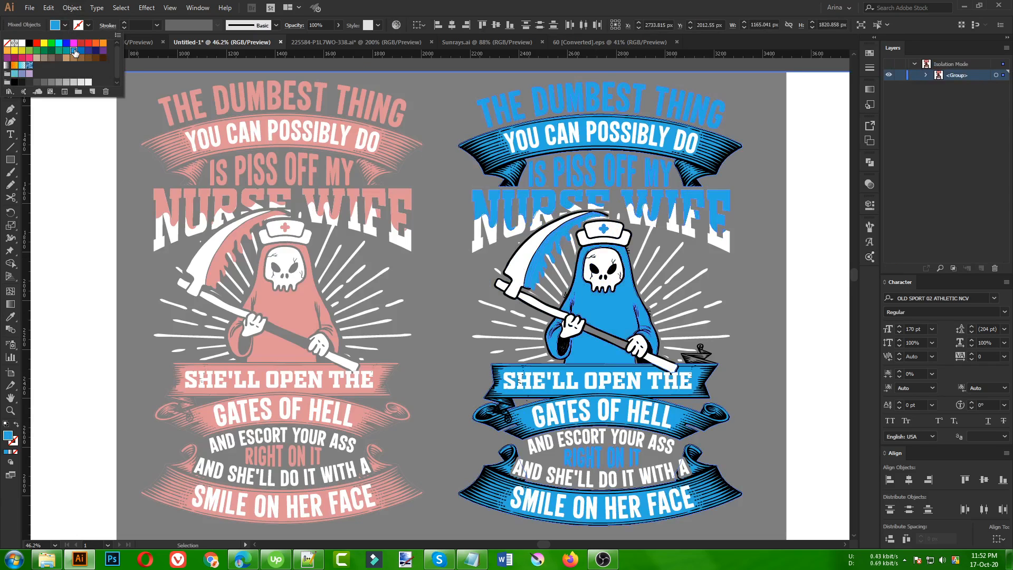
{"action": "left_click", "coordinate": [74, 140]}
{"action": "key", "text": "v"}
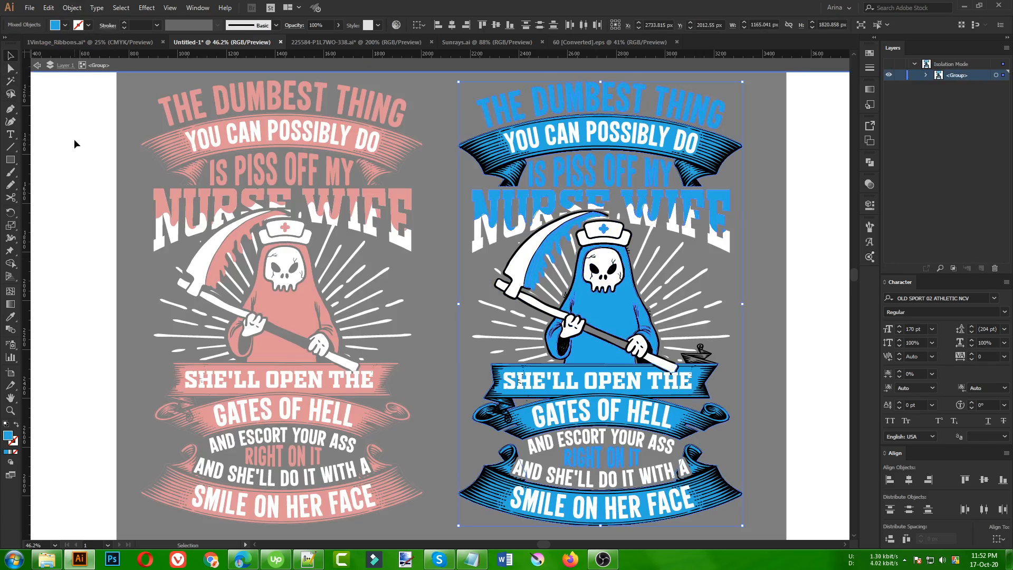
{"action": "double_click", "coordinate": [75, 140]}
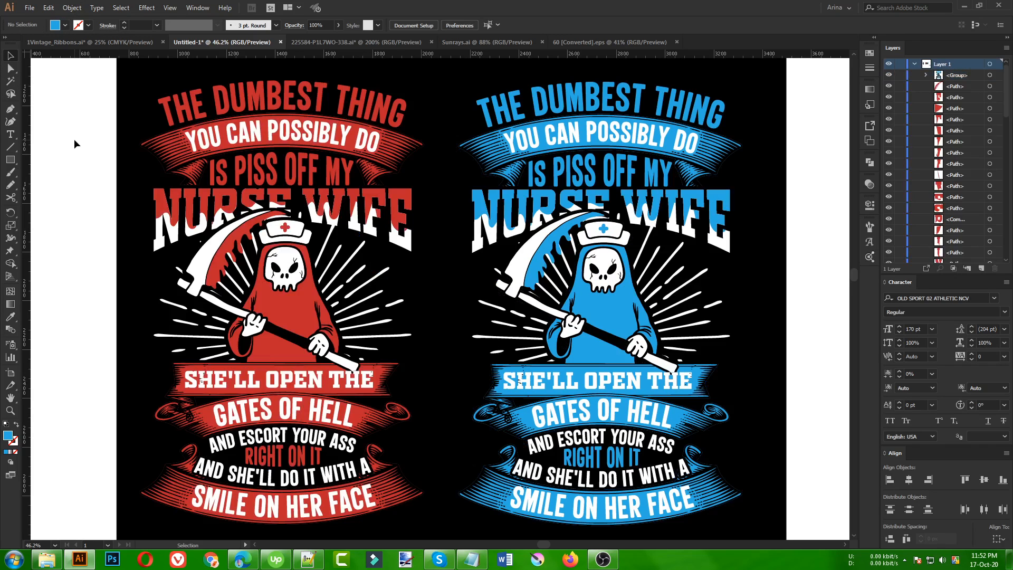
Step: Isolate the red poster's reaper group and fill the scythe handle section between the hands with white using Live Paint Bucket
{"action": "scroll", "coordinate": [298, 344], "scroll_direction": "up", "scroll_amount": 1}
{"action": "double_click", "coordinate": [293, 350]}
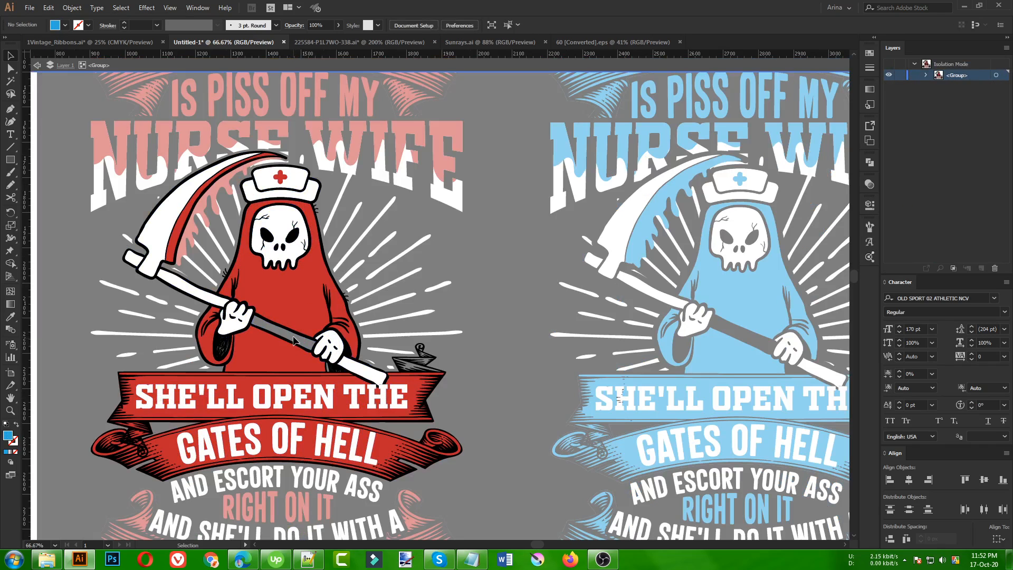
{"action": "left_click", "coordinate": [316, 352]}
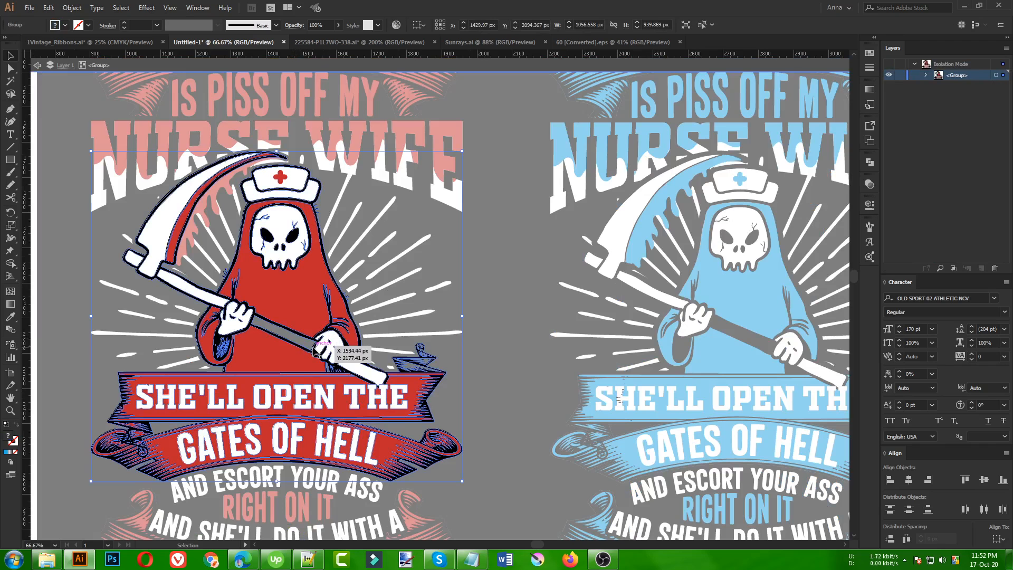
{"action": "key", "text": "k"}
{"action": "key", "text": "ctrl+1"}
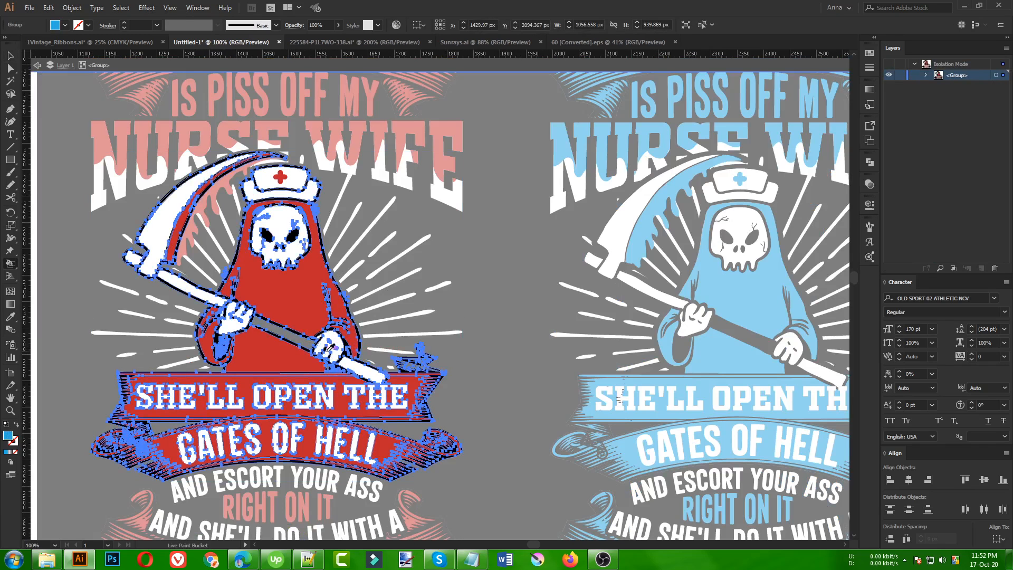
{"action": "left_click", "coordinate": [367, 374], "text": "alt"}
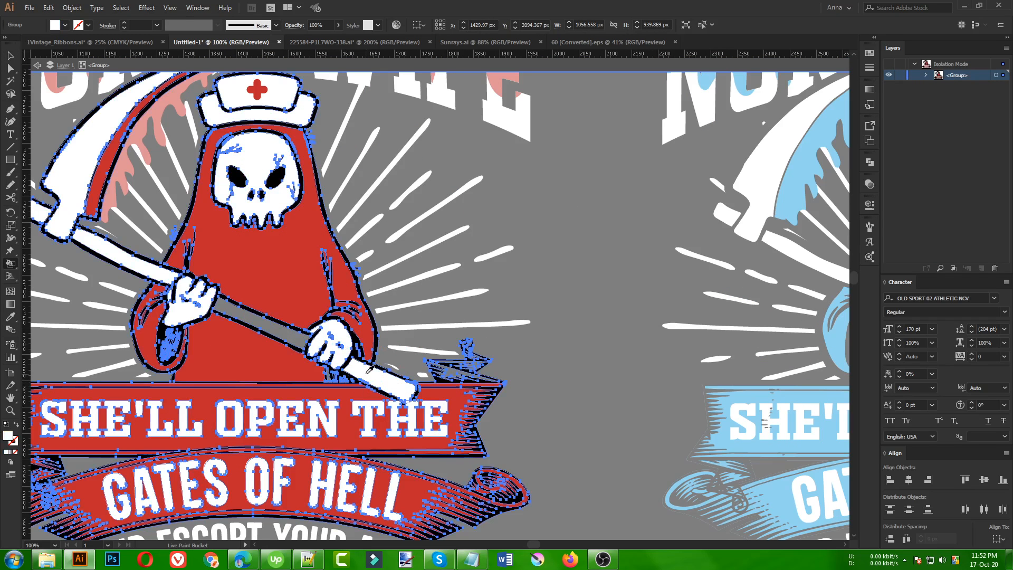
{"action": "left_click", "coordinate": [284, 331]}
{"action": "scroll", "coordinate": [190, 296], "scroll_direction": "down", "scroll_amount": 1}
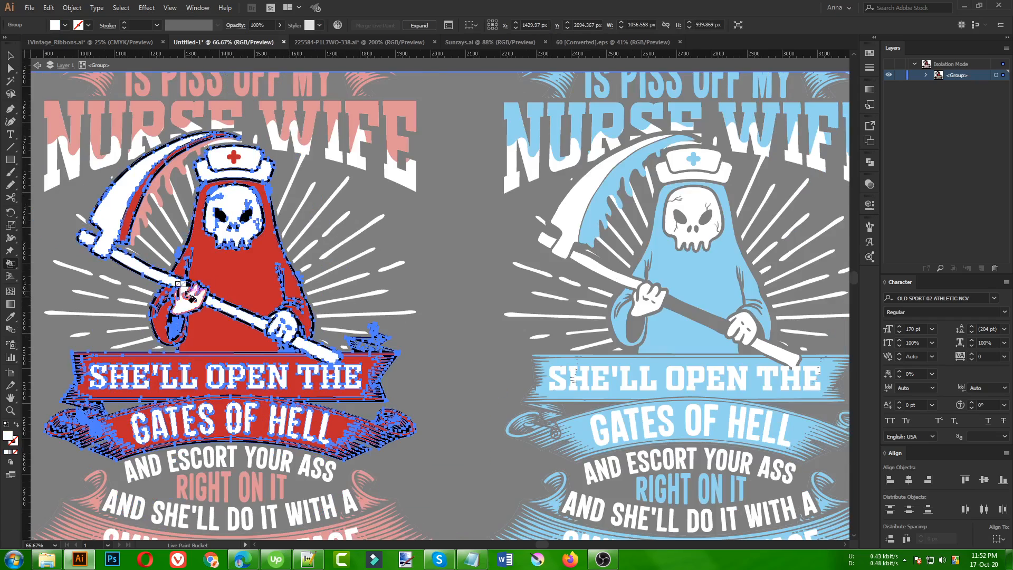
{"action": "key", "text": "v"}
{"action": "double_click", "coordinate": [473, 305]}
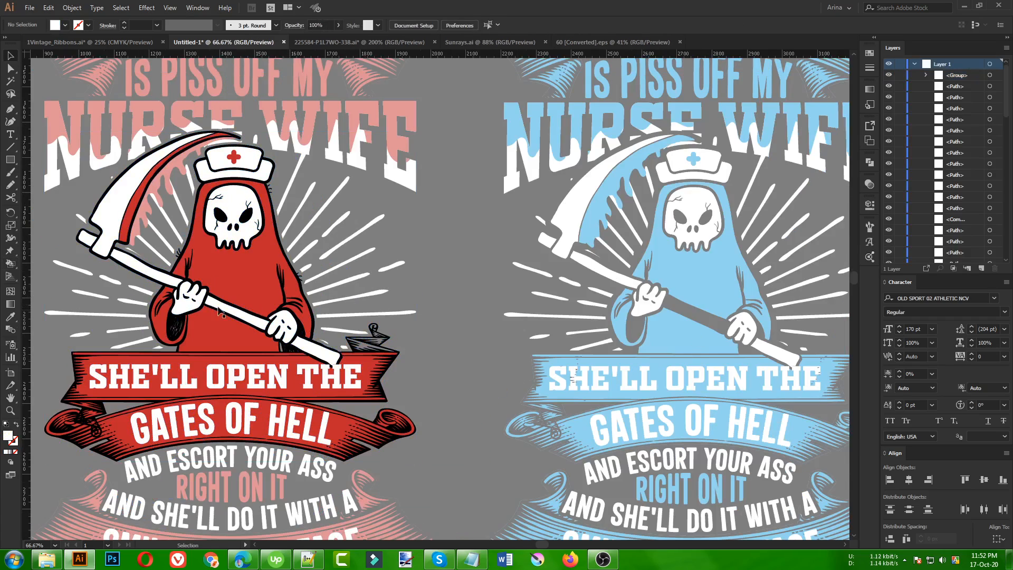
Step: Isolate the blue poster's reaper group and Live Paint the scythe handle section between its hands white
{"action": "scroll", "coordinate": [132, 310], "scroll_direction": "down", "scroll_amount": 1}
{"action": "scroll", "coordinate": [583, 310], "scroll_direction": "up", "scroll_amount": 2}
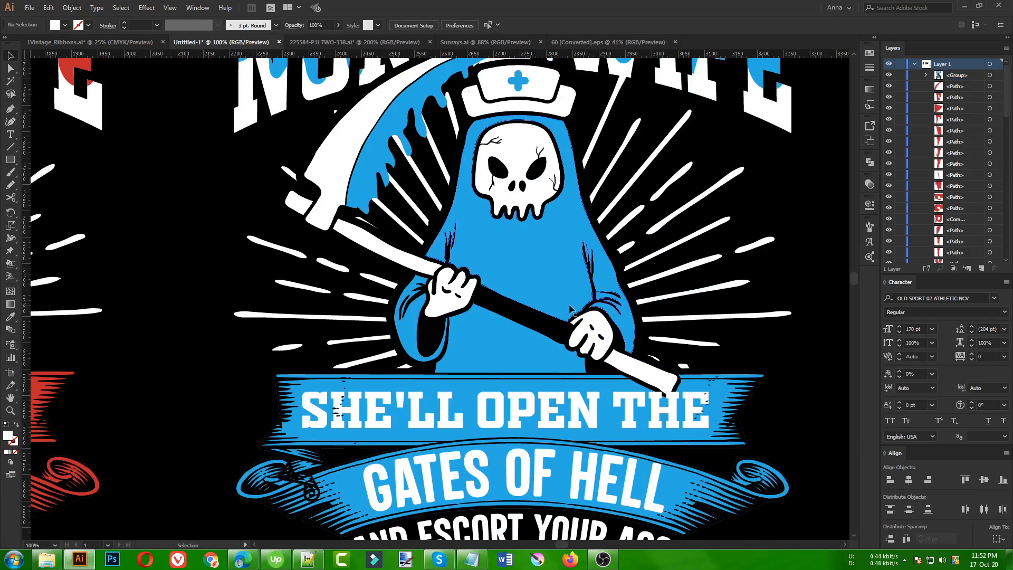
{"action": "double_click", "coordinate": [553, 303]}
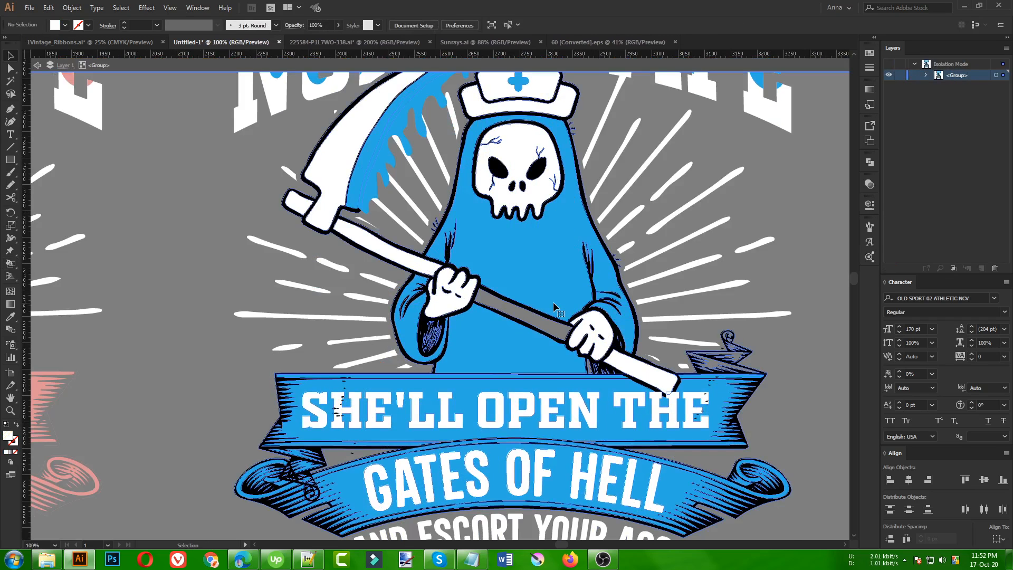
{"action": "left_click", "coordinate": [553, 302]}
{"action": "key", "text": "k"}
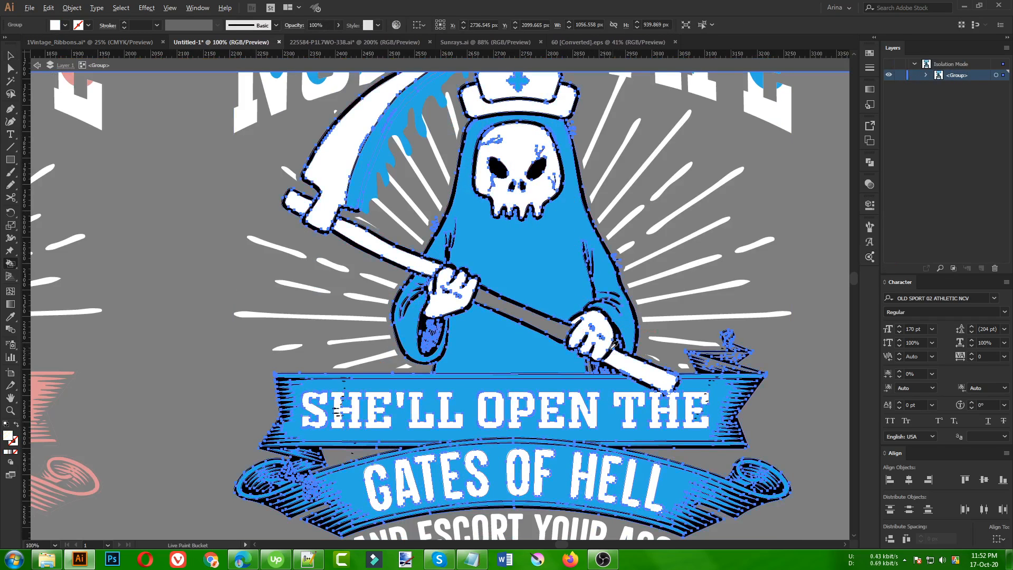
{"action": "left_click", "coordinate": [494, 306]}
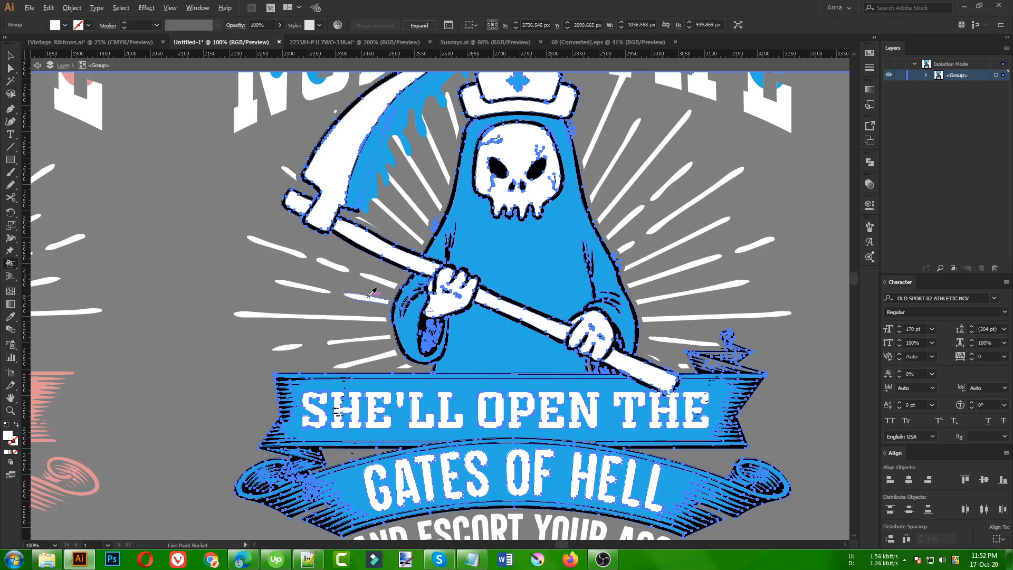
{"action": "key", "text": "ctrl+minus"}
{"action": "key", "text": "ctrl+minus"}
{"action": "key", "text": "v"}
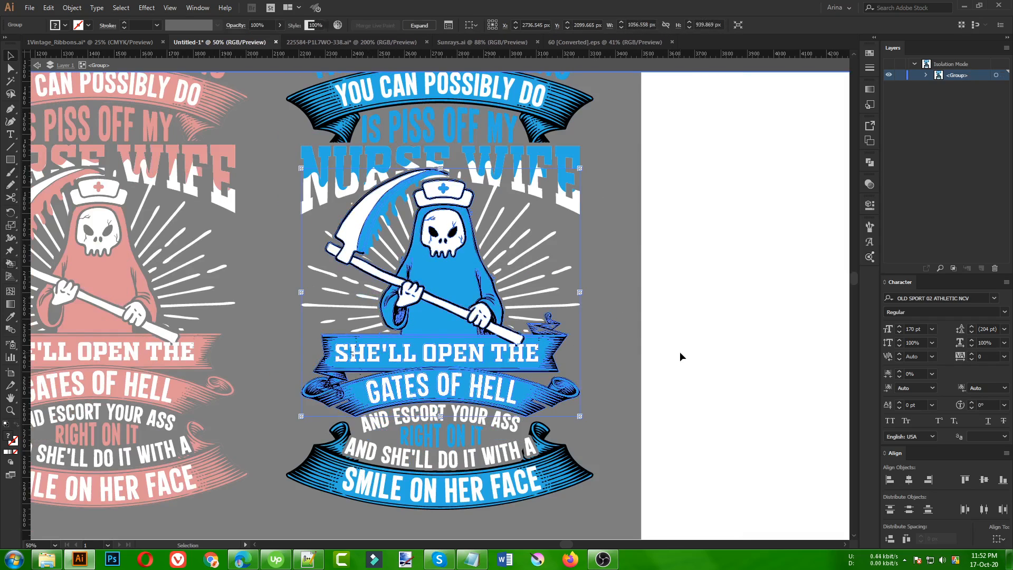
{"action": "double_click", "coordinate": [680, 352]}
{"action": "key", "text": "ctrl+minus"}
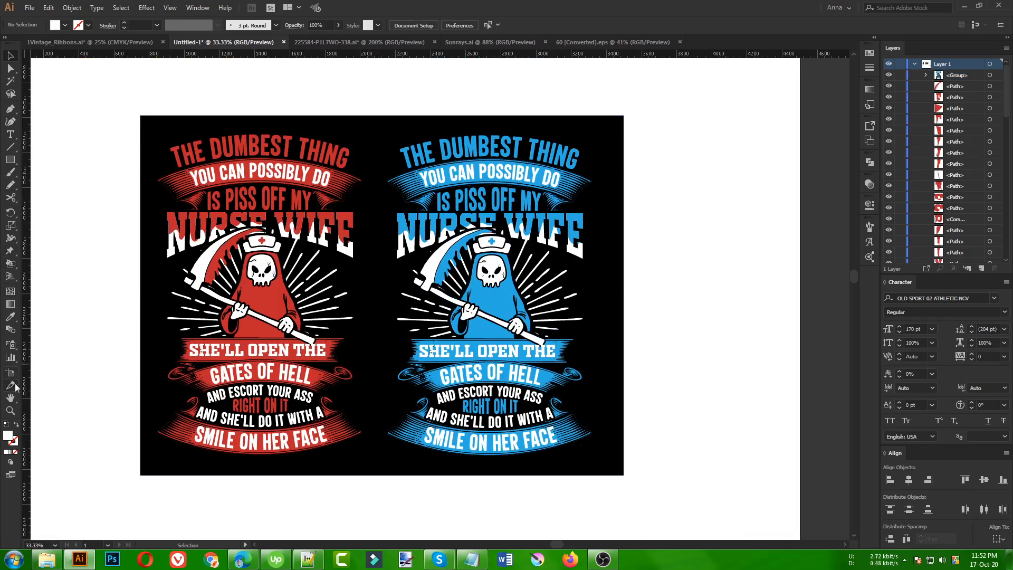
{"action": "left_click", "coordinate": [11, 413]}
{"action": "left_click_drag", "start_coordinate": [148, 122], "coordinate": [603, 470]}
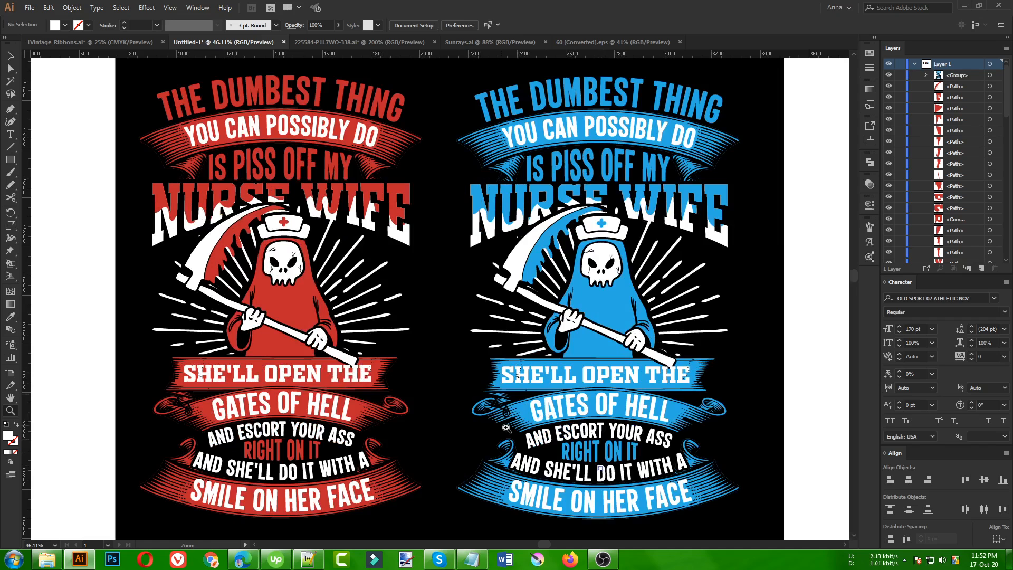
{"action": "left_click_drag", "start_coordinate": [455, 367], "coordinate": [459, 373]}
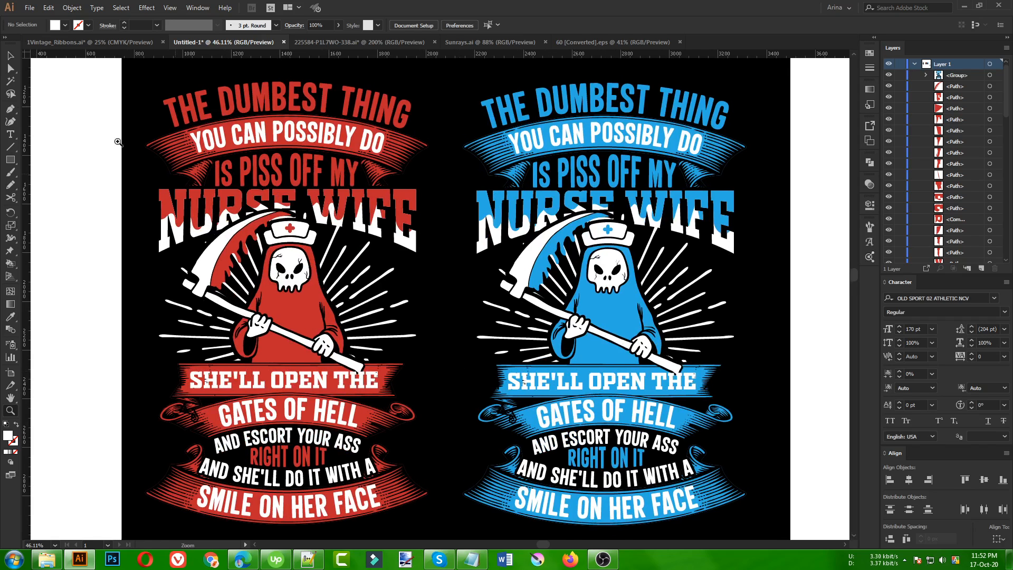
{"action": "left_click", "coordinate": [7, 55]}
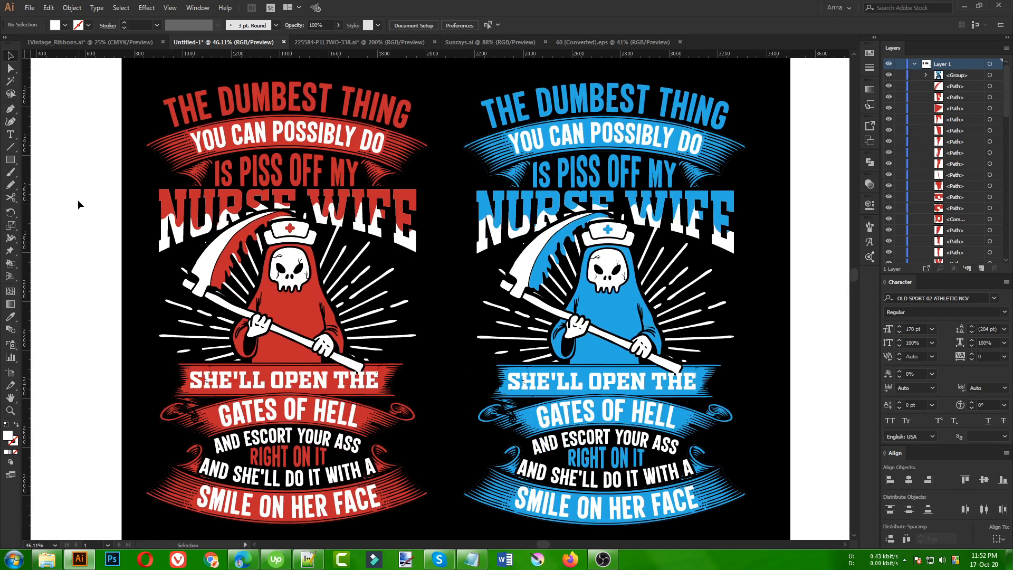